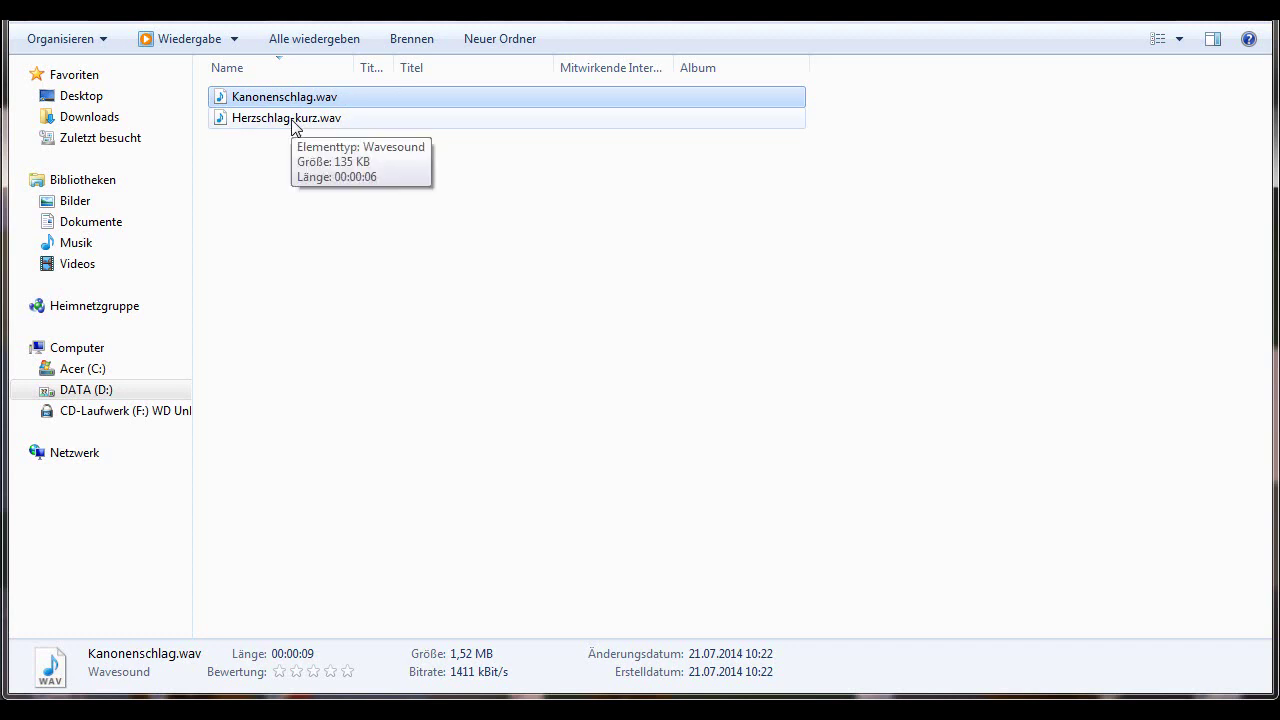
- Preview the Herzschlag-kurz heartbeat and Kanonenschlag cannon-blast sound files
double_click(294, 120)
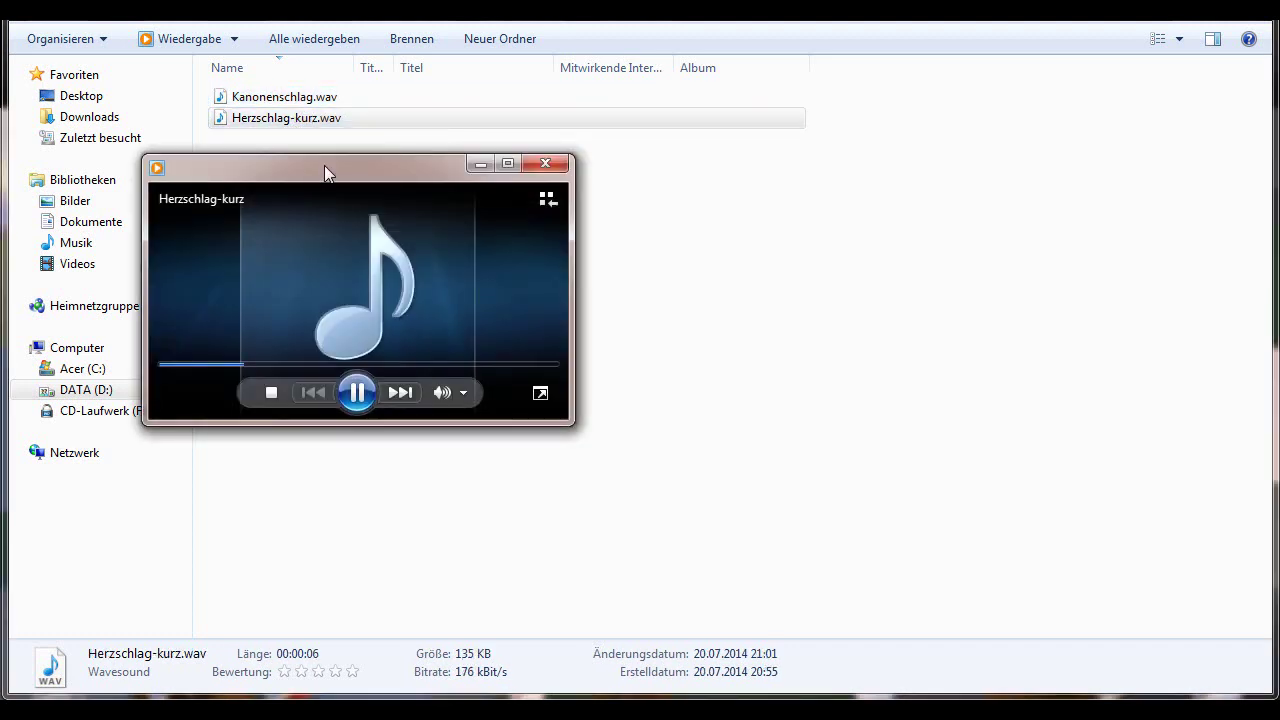
left_click_drag(324, 165, 422, 166)
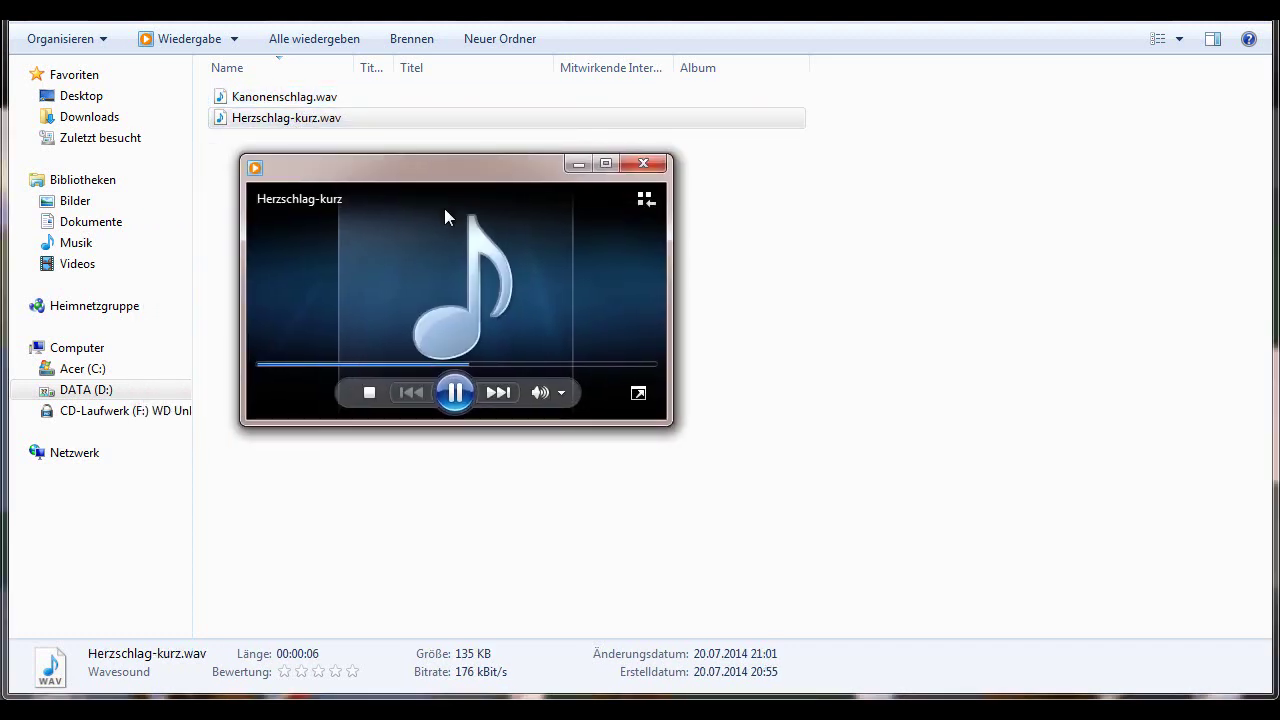
left_click(643, 166)
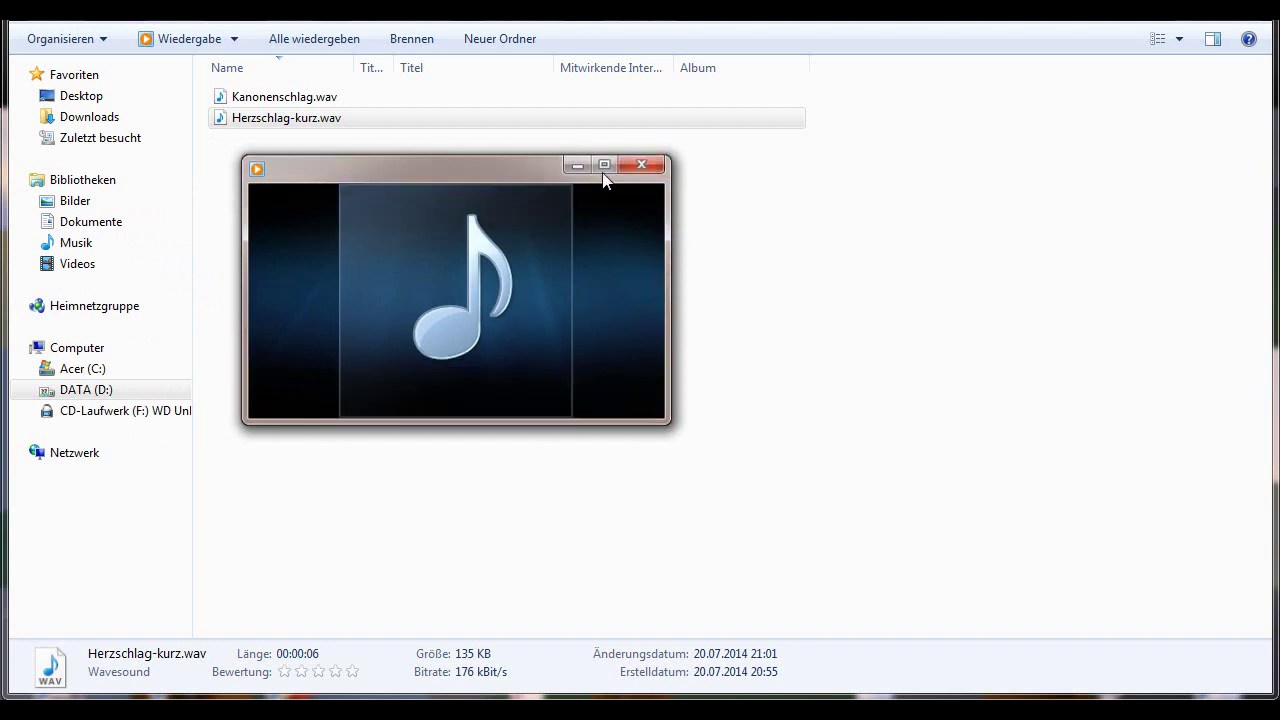
double_click(294, 99)
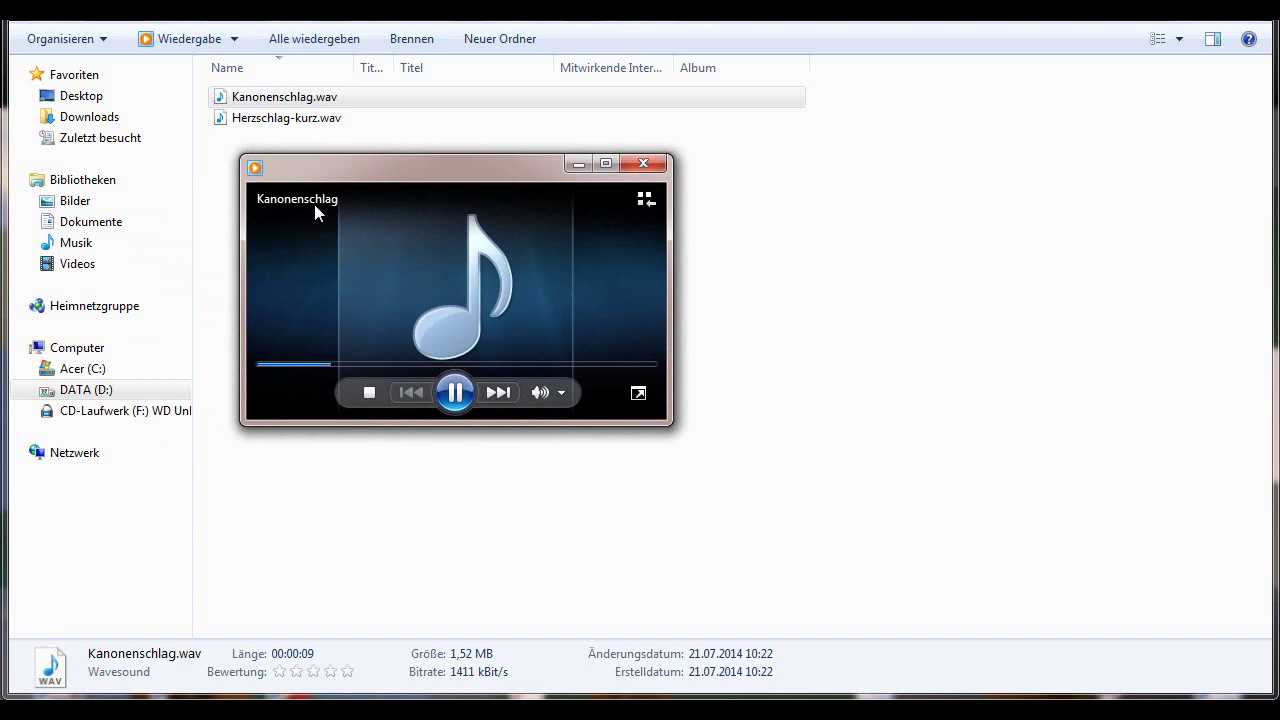
left_click(653, 165)
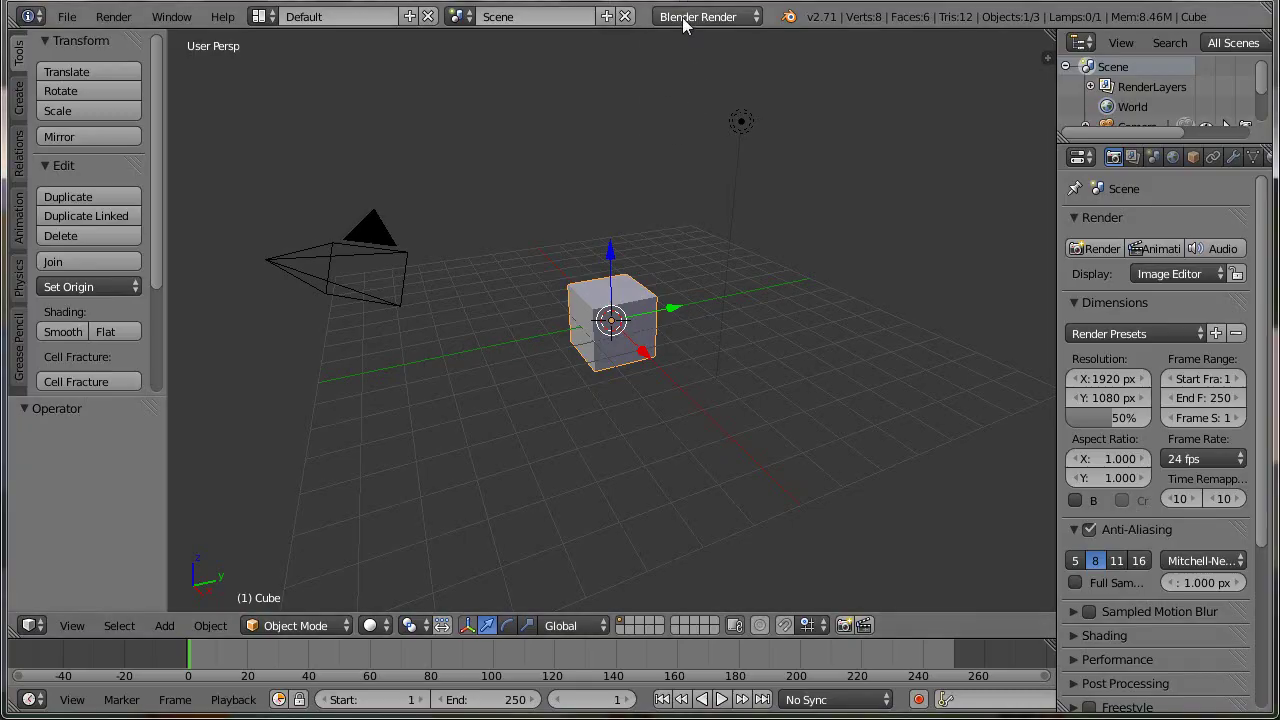
- Switch the render engine to Cycles and delete the default cube and lamp
left_click(688, 18)
left_click(692, 86)
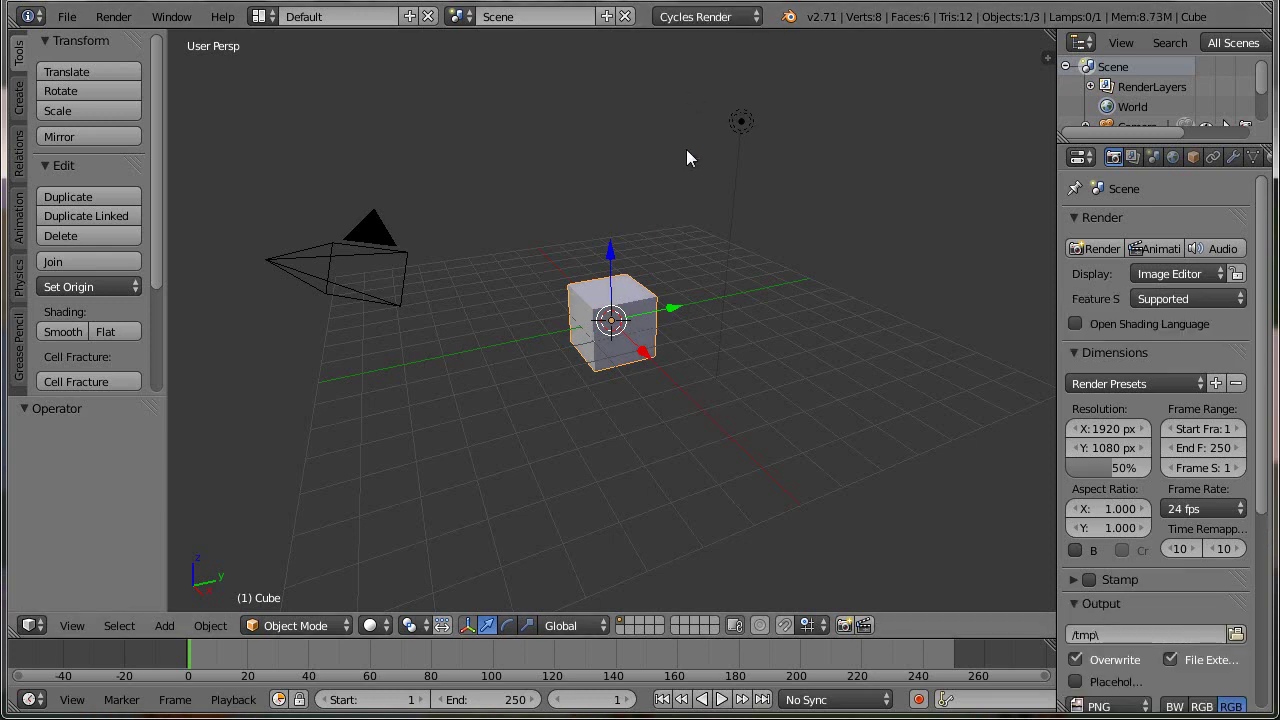
key("x")
left_click(654, 337)
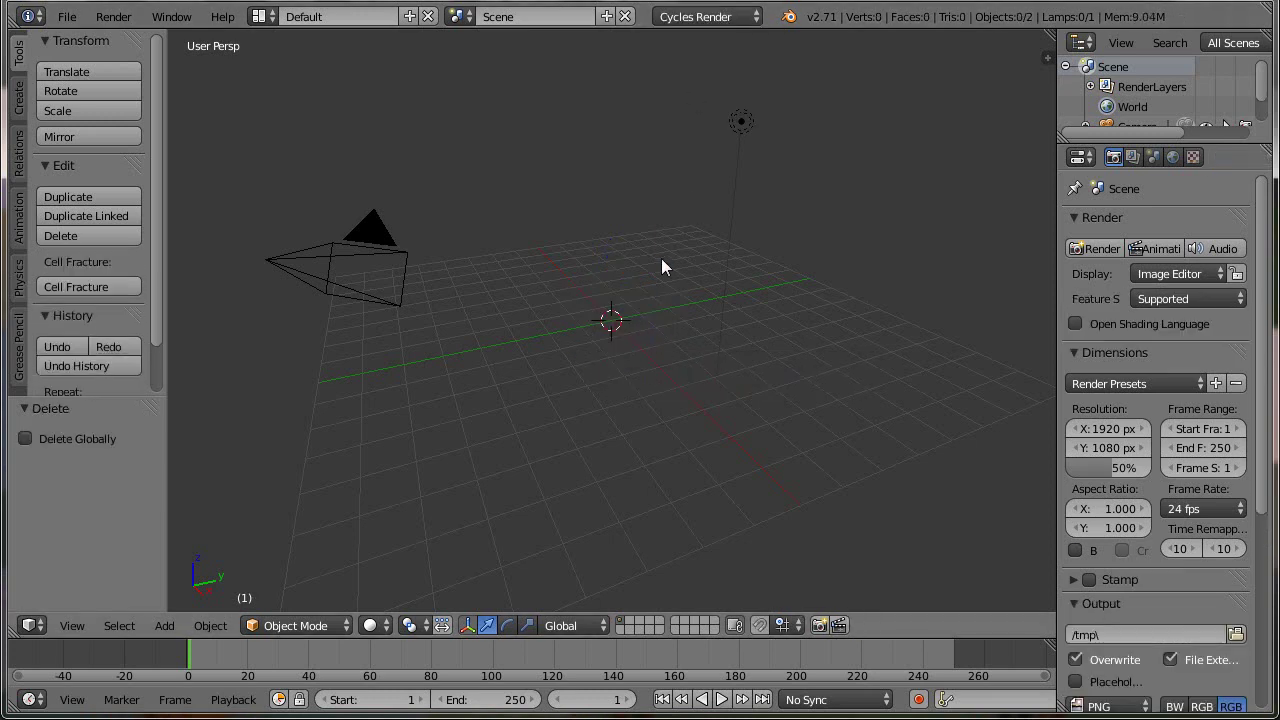
right_click(740, 123)
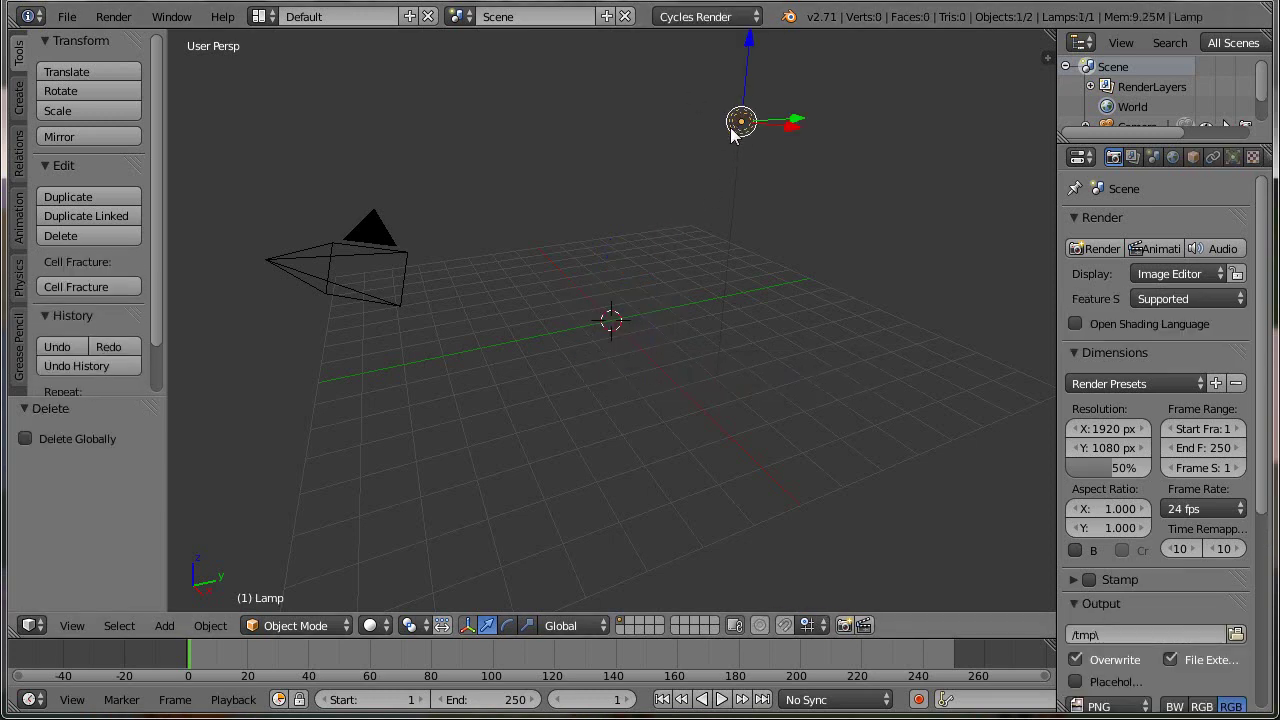
key("x")
left_click(729, 130)
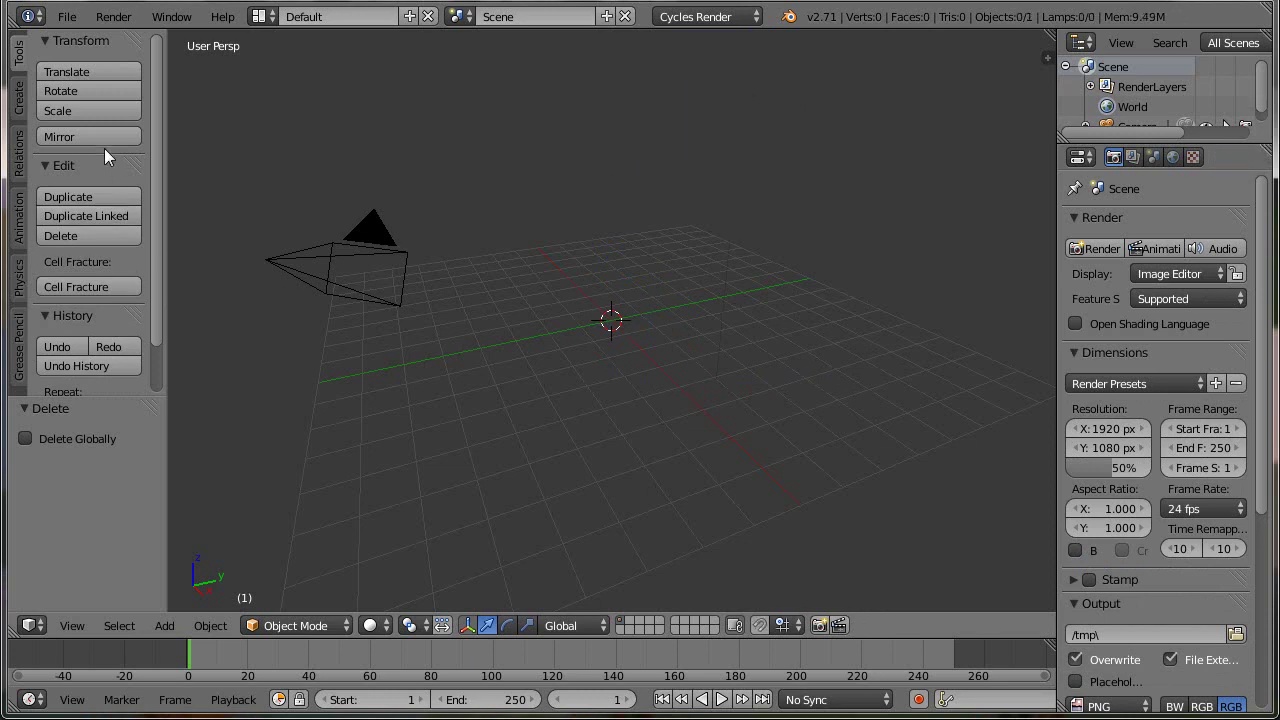
- Add a text object at the 3D cursor from the Create tab
left_click(15, 102)
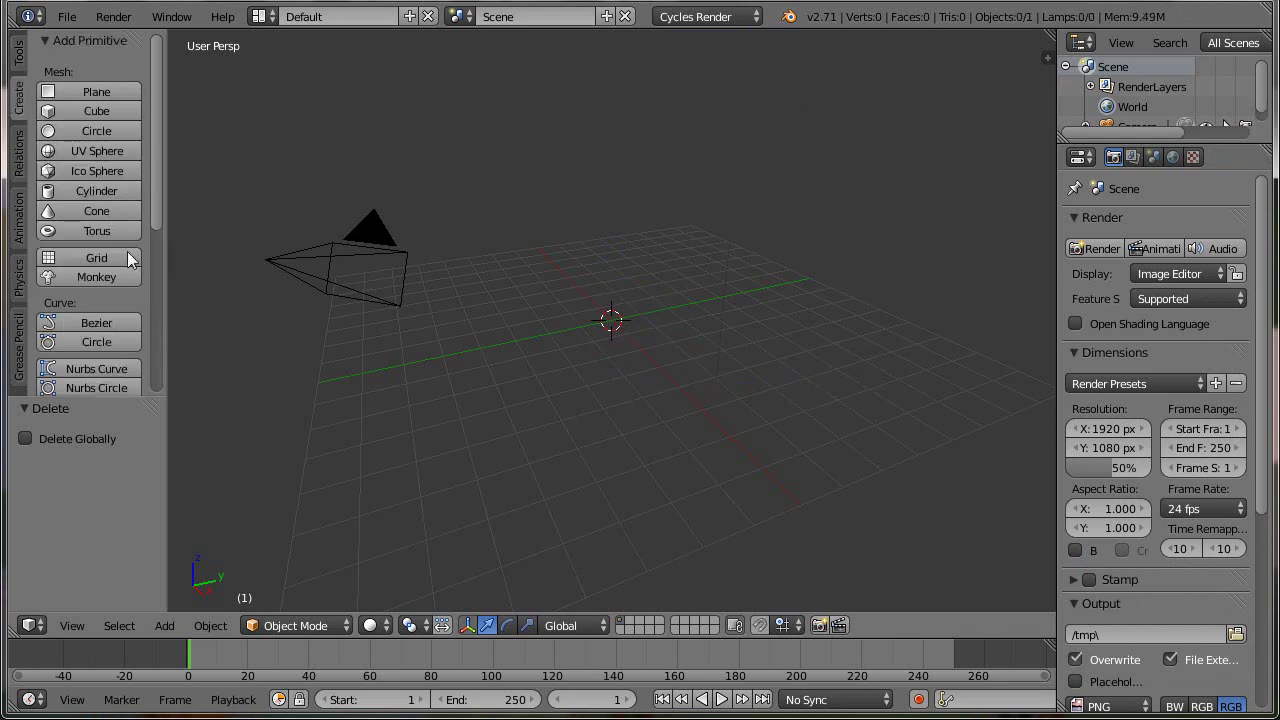
scroll(162, 327, "down", 8)
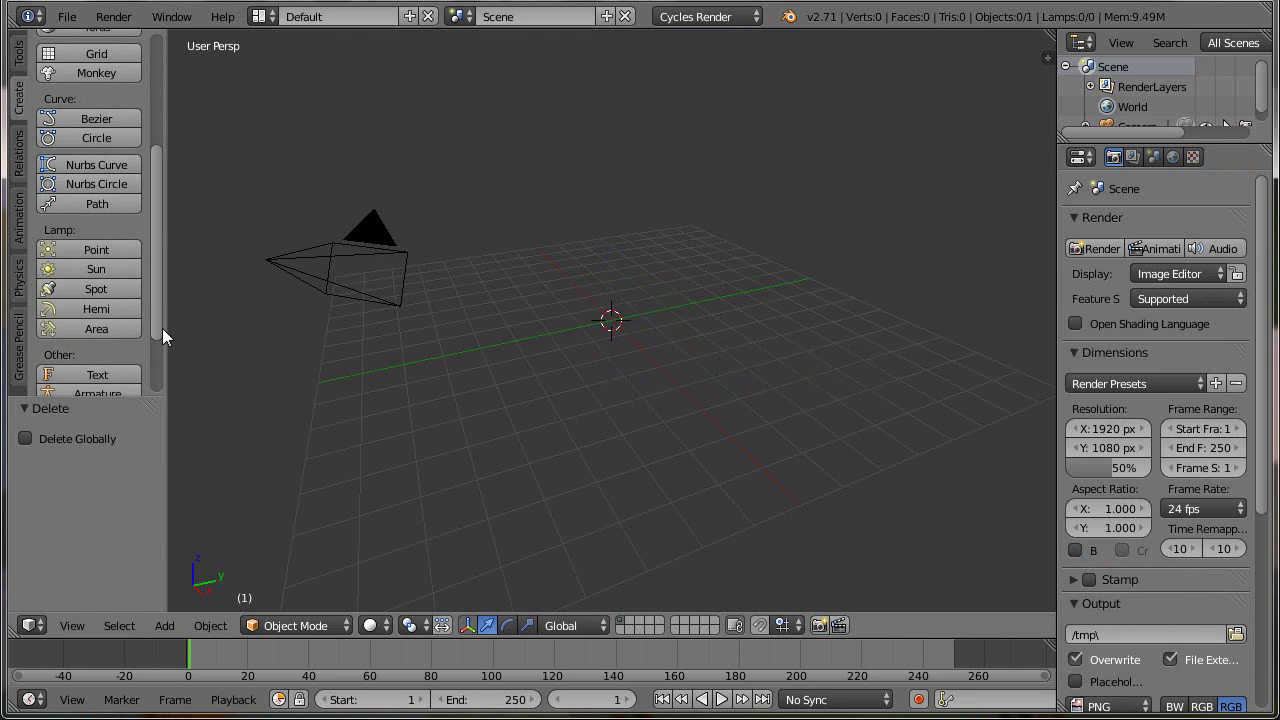
left_click(113, 338)
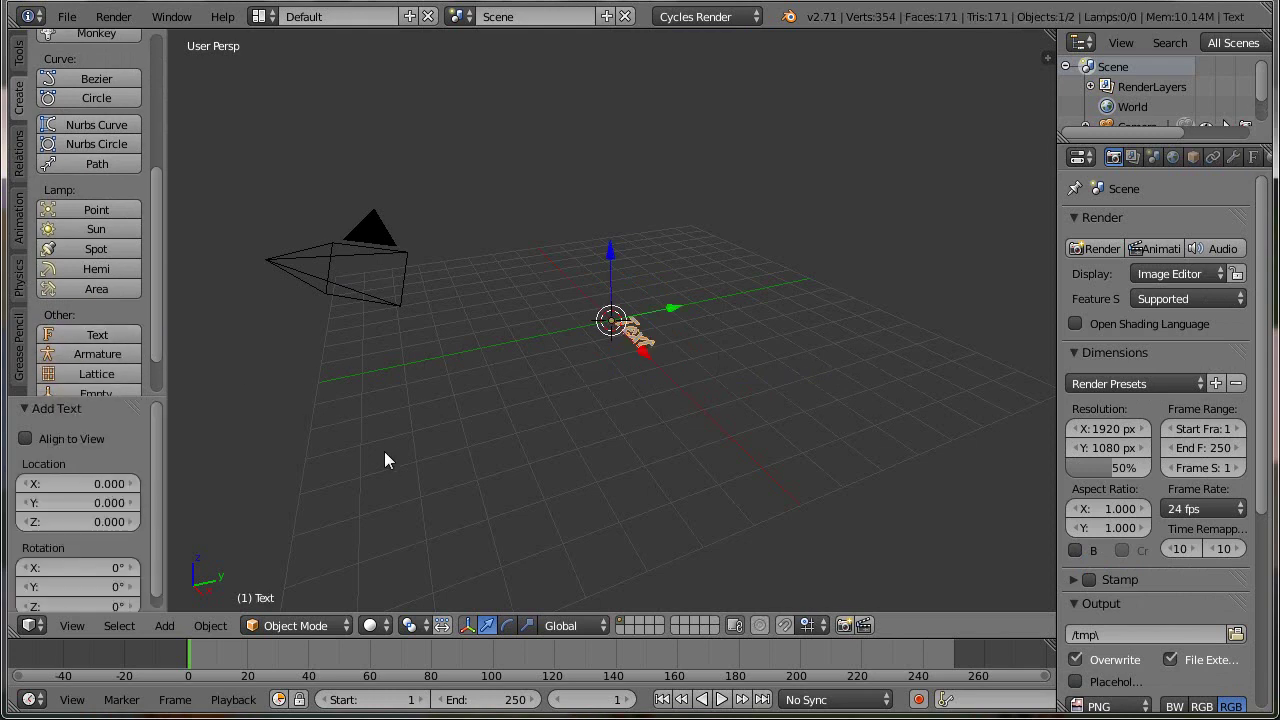
- Replace the default 'Text' wording with 'HEARTBEAT' in Edit Mode
scroll(530, 457, "up", 3)
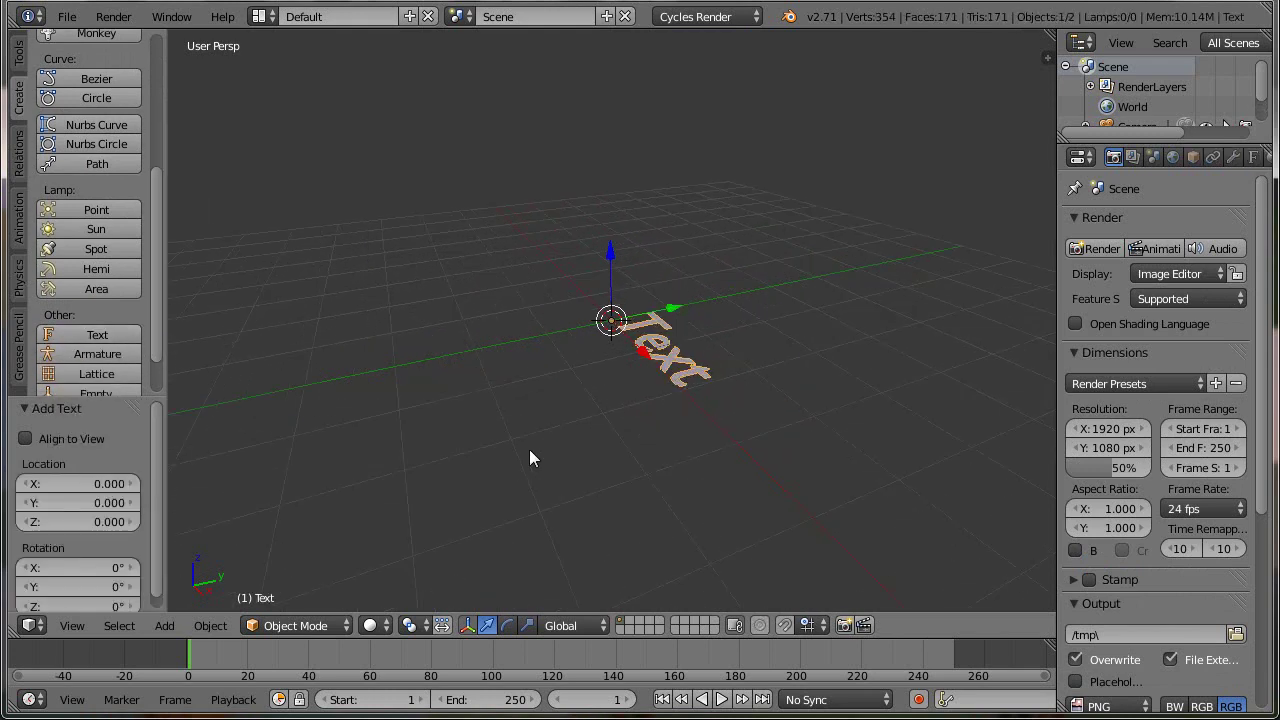
key("Tab")
key("BackSpace")
key("BackSpace")
key("BackSpace")
key("BackSpace")
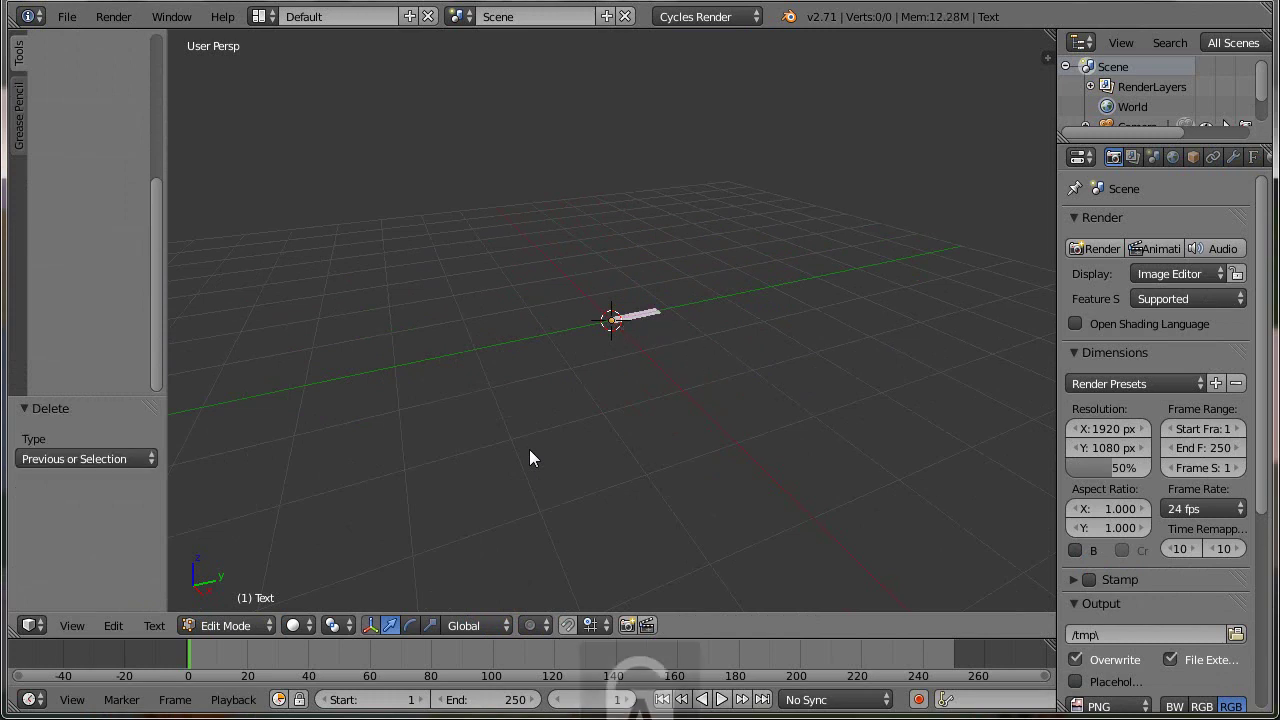
type("H")
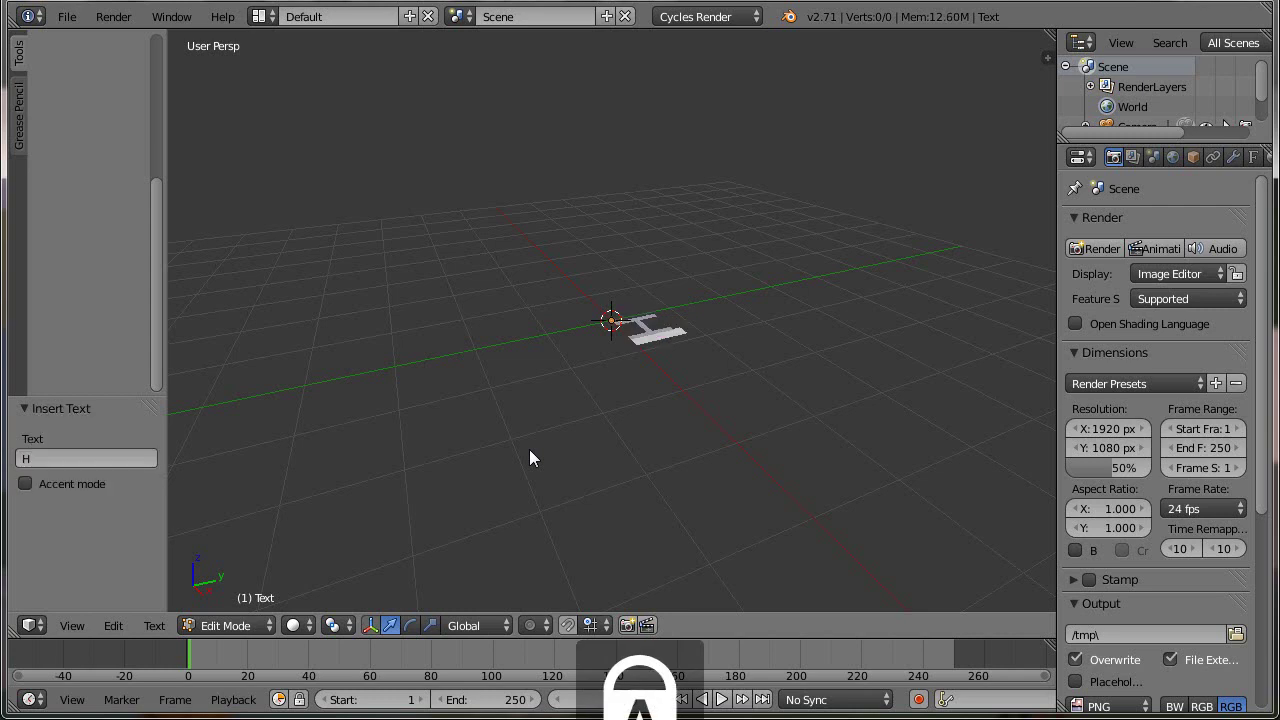
type("EART")
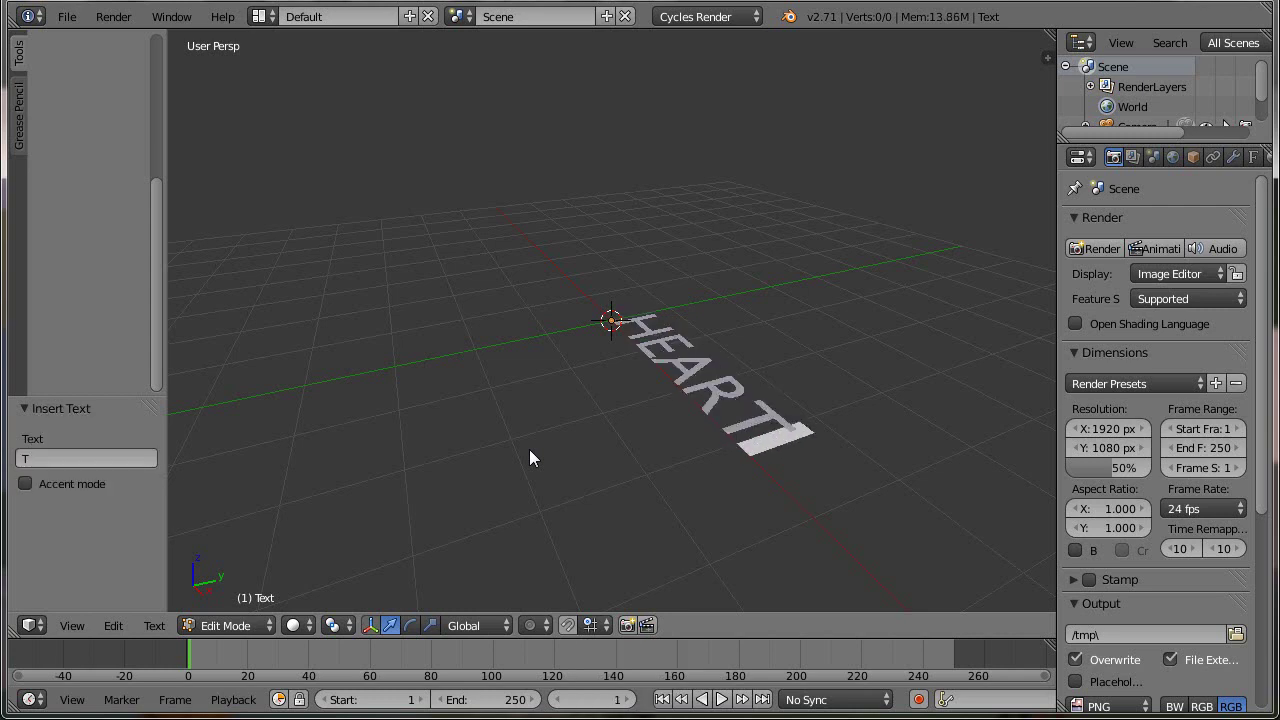
type("BEAT")
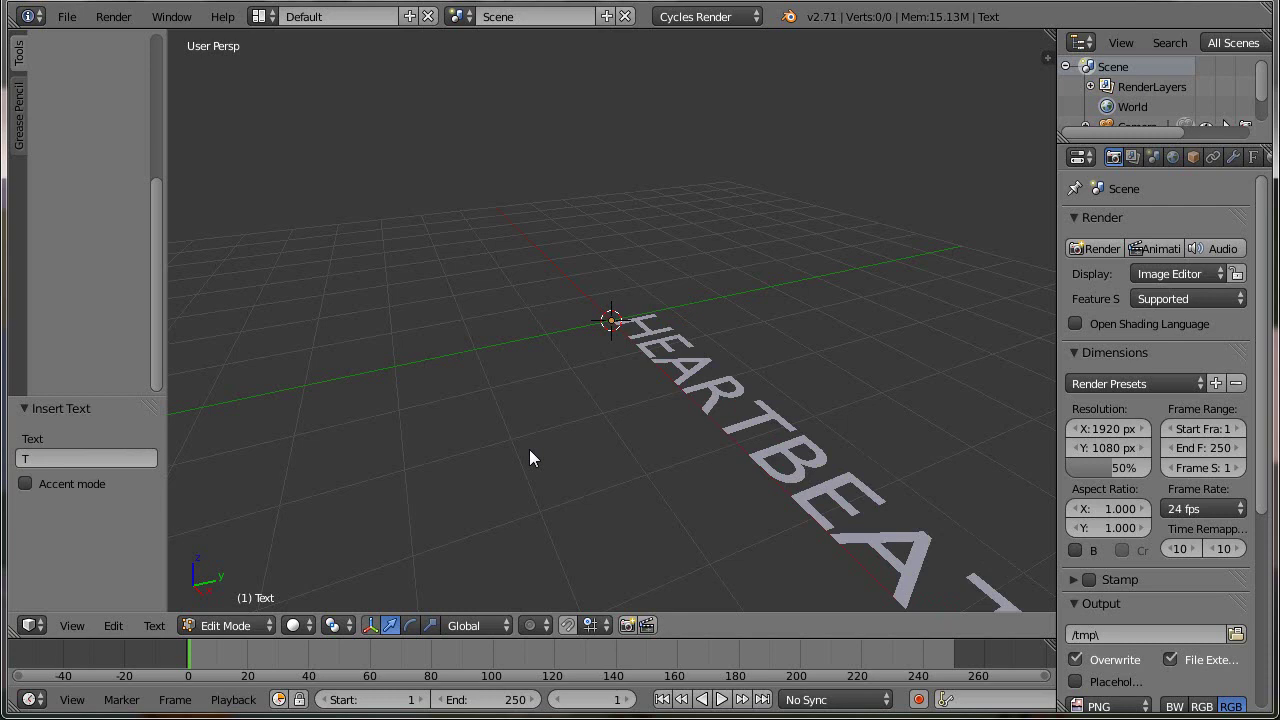
key("Tab")
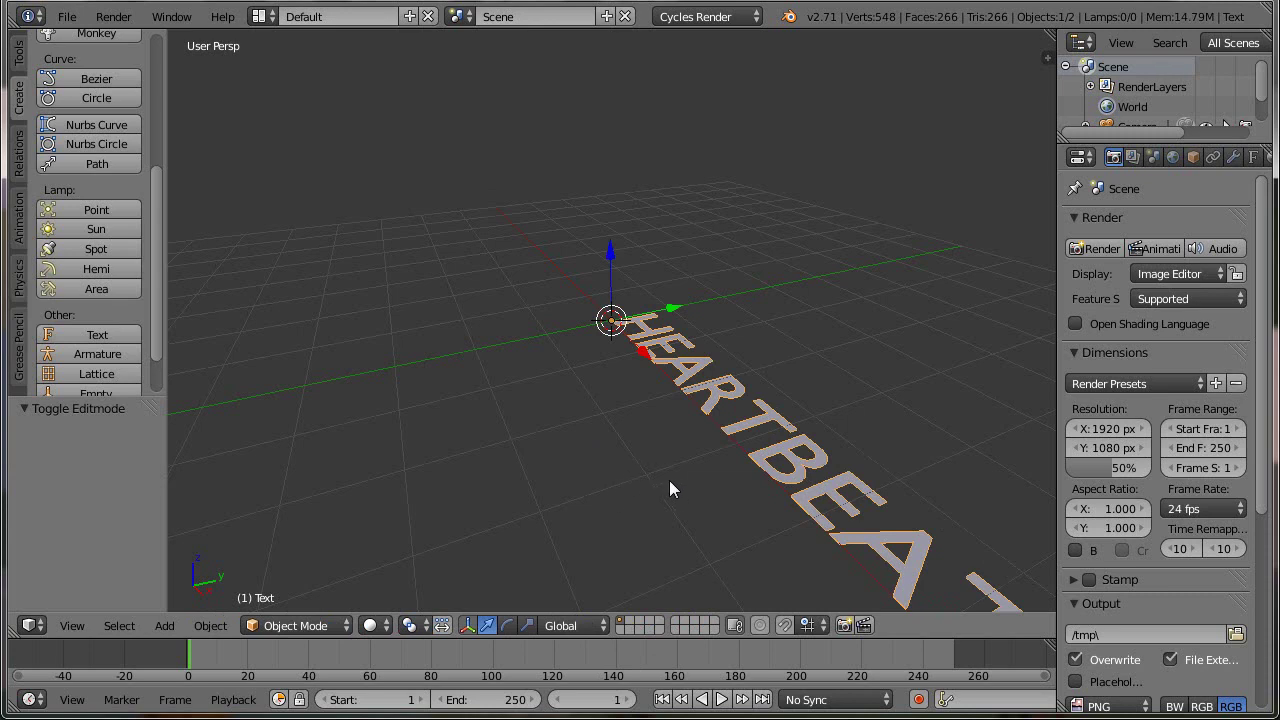
- Rotate the text 90° about X and view it from the front
type("rx")
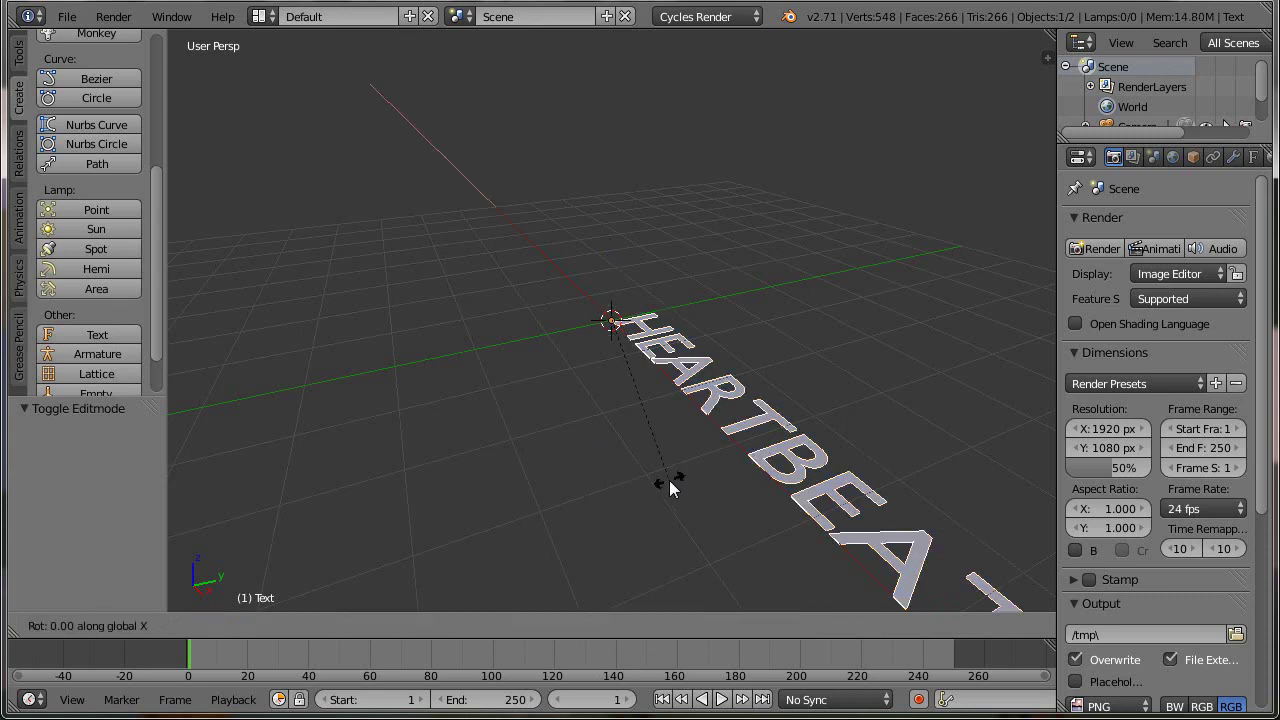
type("90")
key("Return")
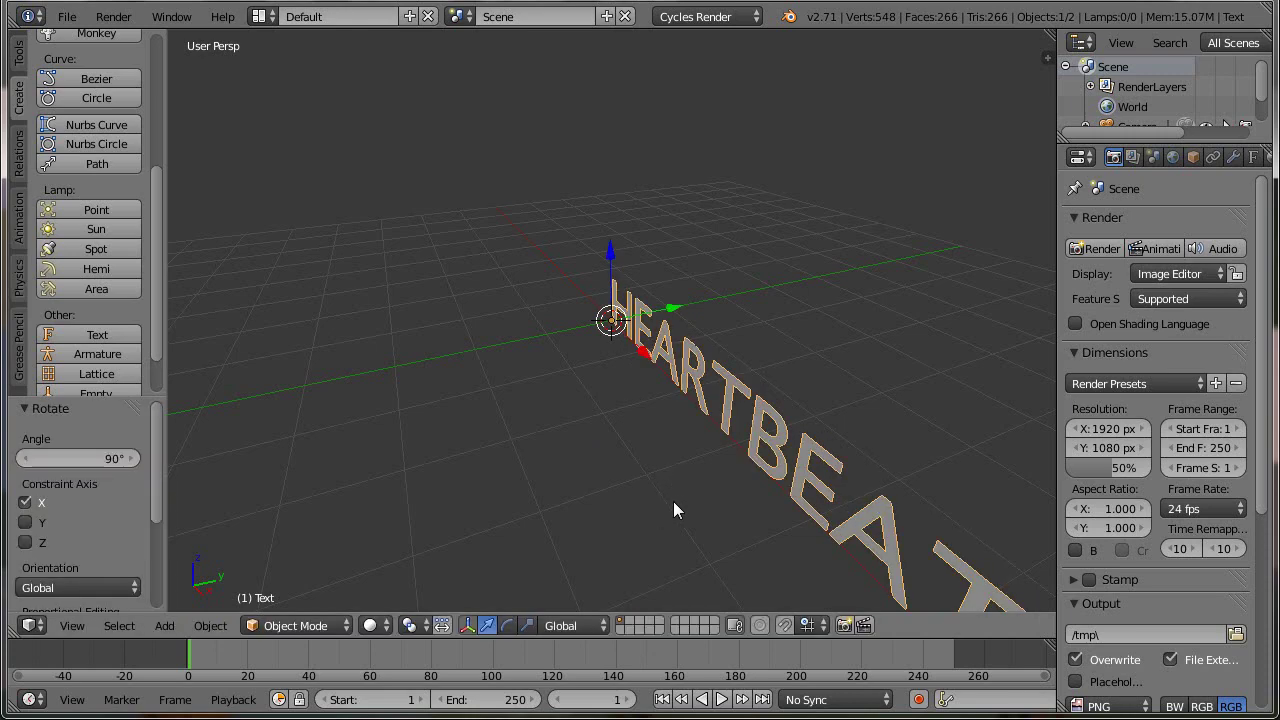
key("KP_1")
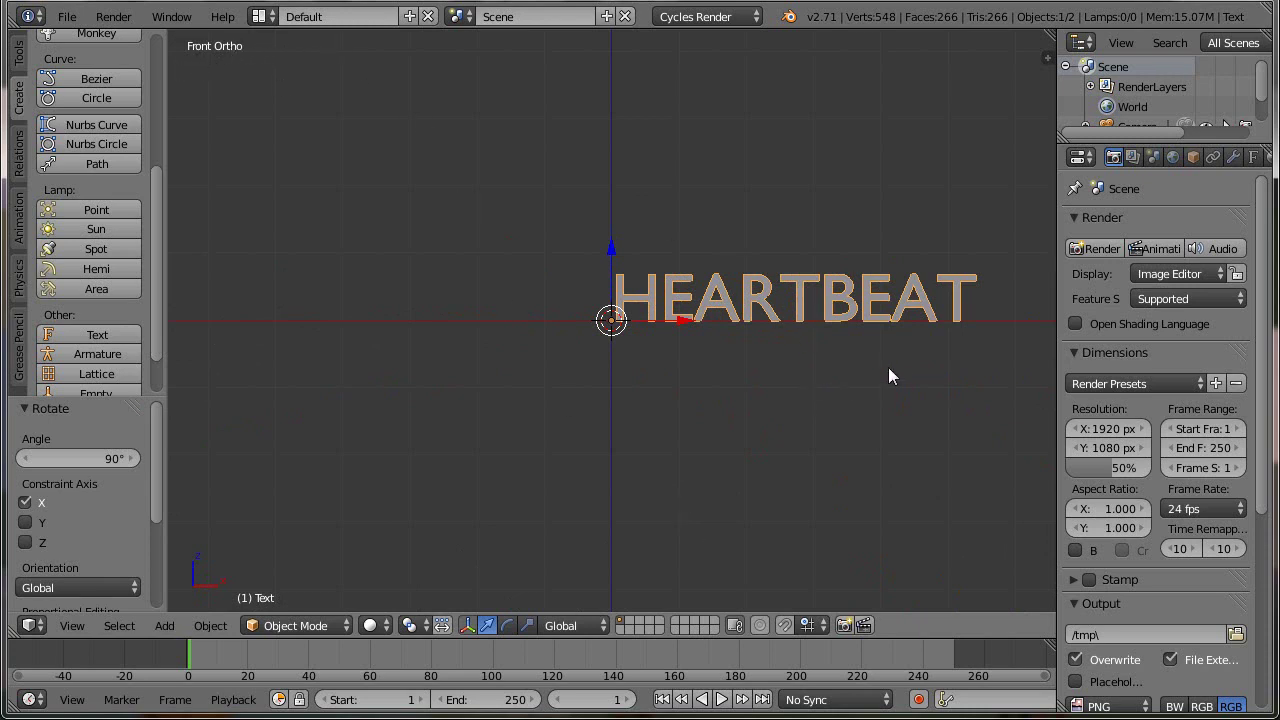
- Set the text's paragraph alignment to Center in the Font data settings
left_click(1253, 157)
scroll(1175, 372, "down", 10)
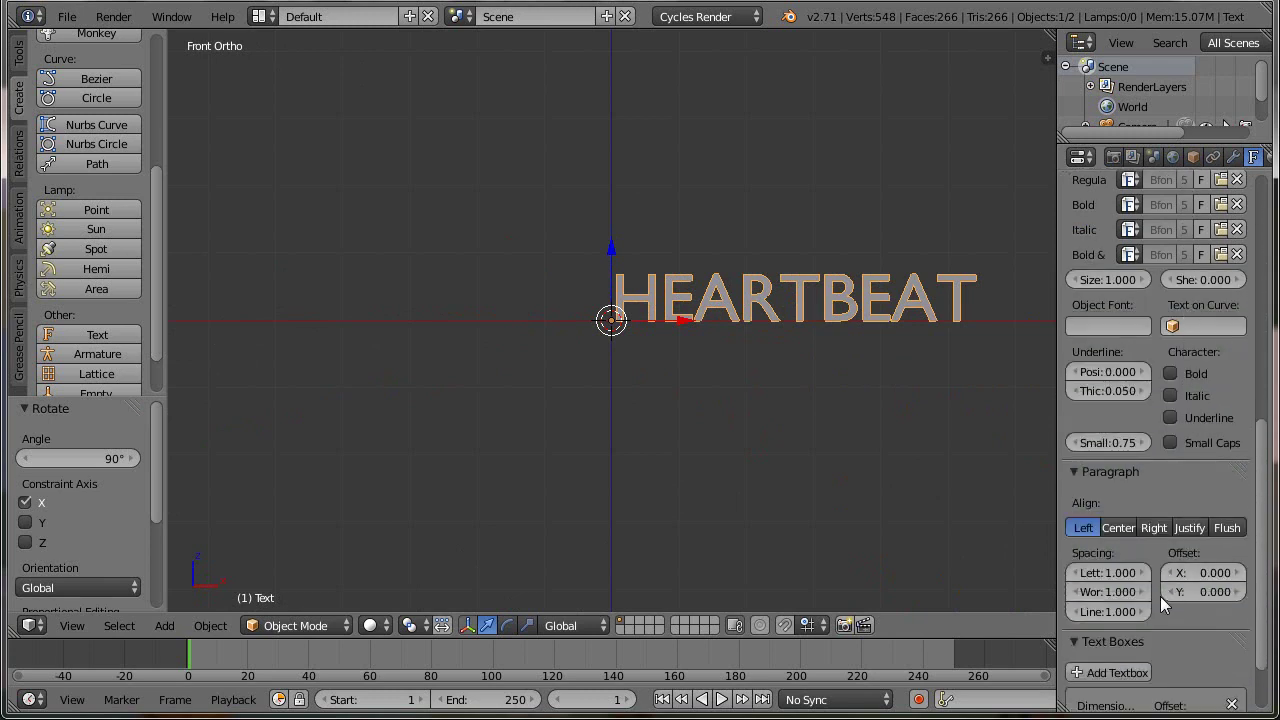
left_click(1118, 527)
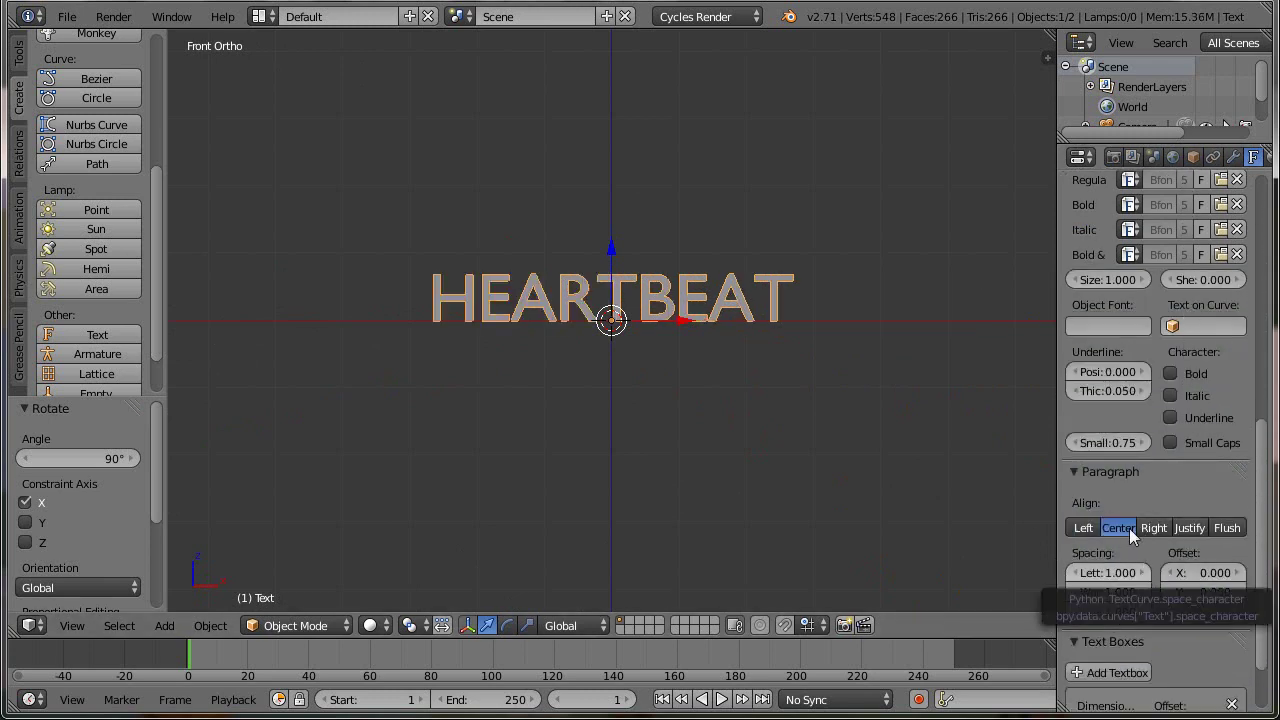
scroll(1193, 377, "up", 4)
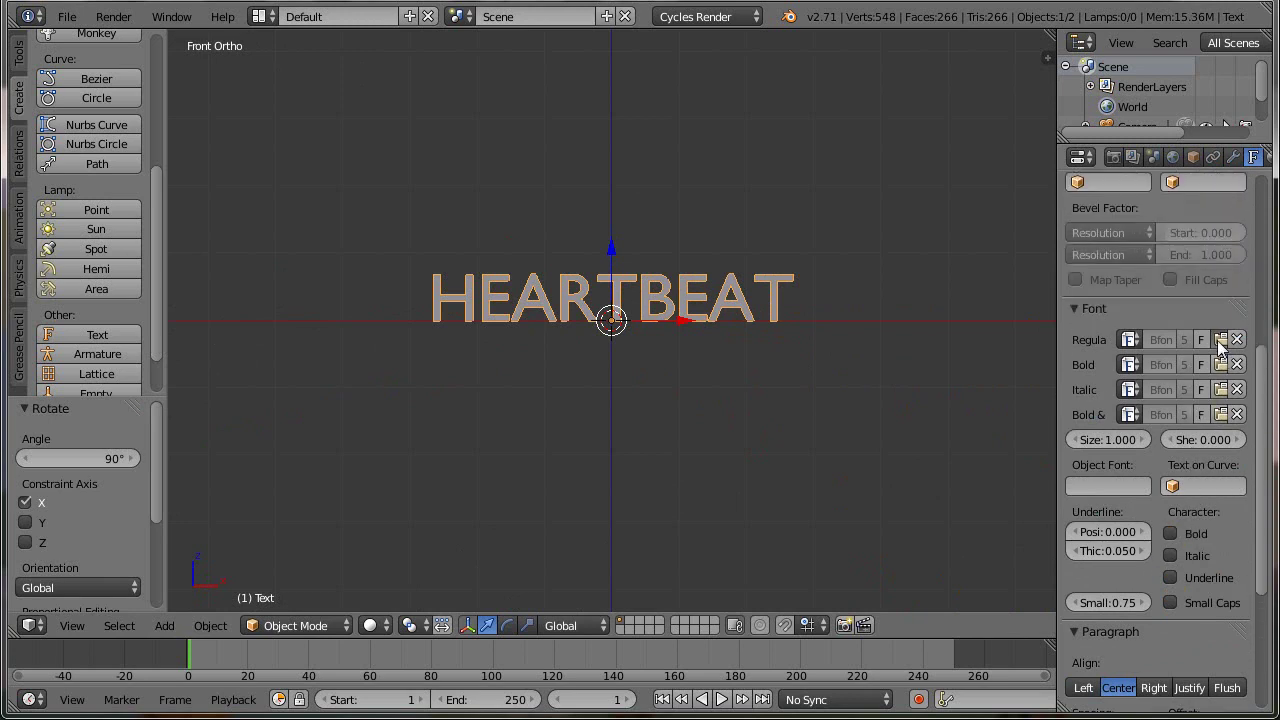
- Load C:\Windows\Fonts\segoepr.ttf as the text's Regular font
left_click(1220, 337)
left_click_drag(407, 700, 1266, 690)
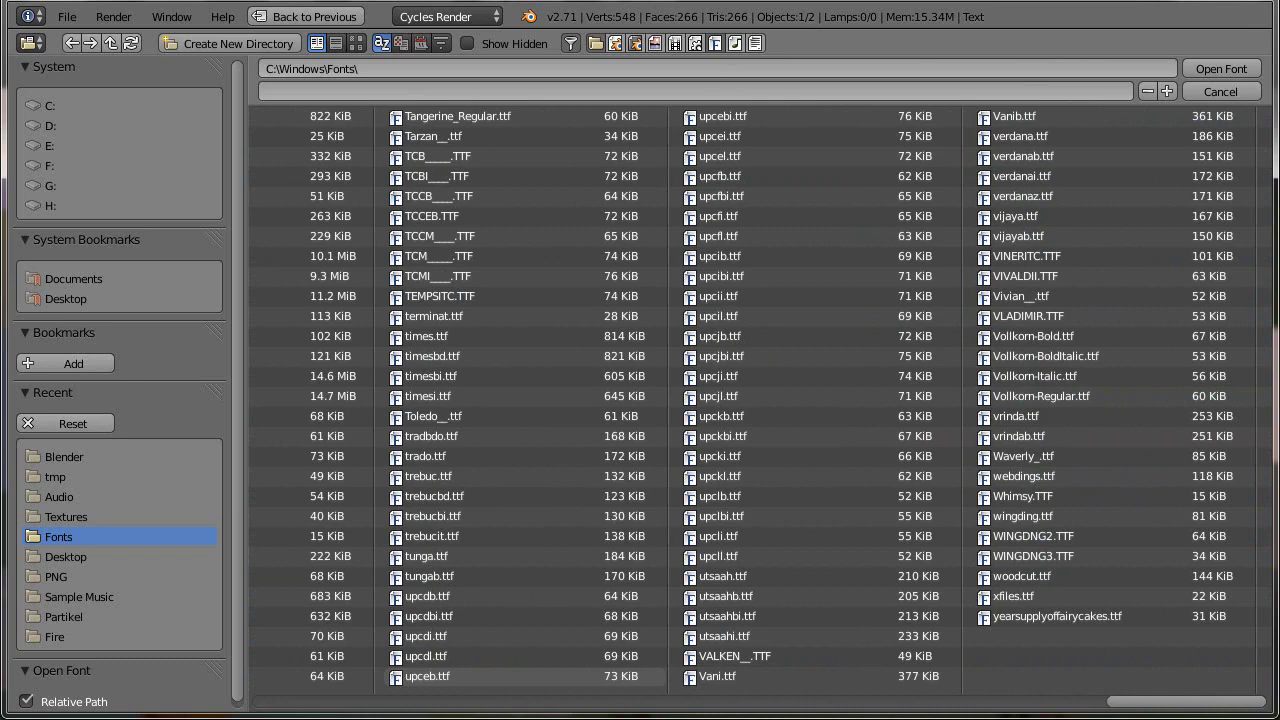
scroll(1216, 668, "up", 4)
scroll(1216, 668, "up", 1)
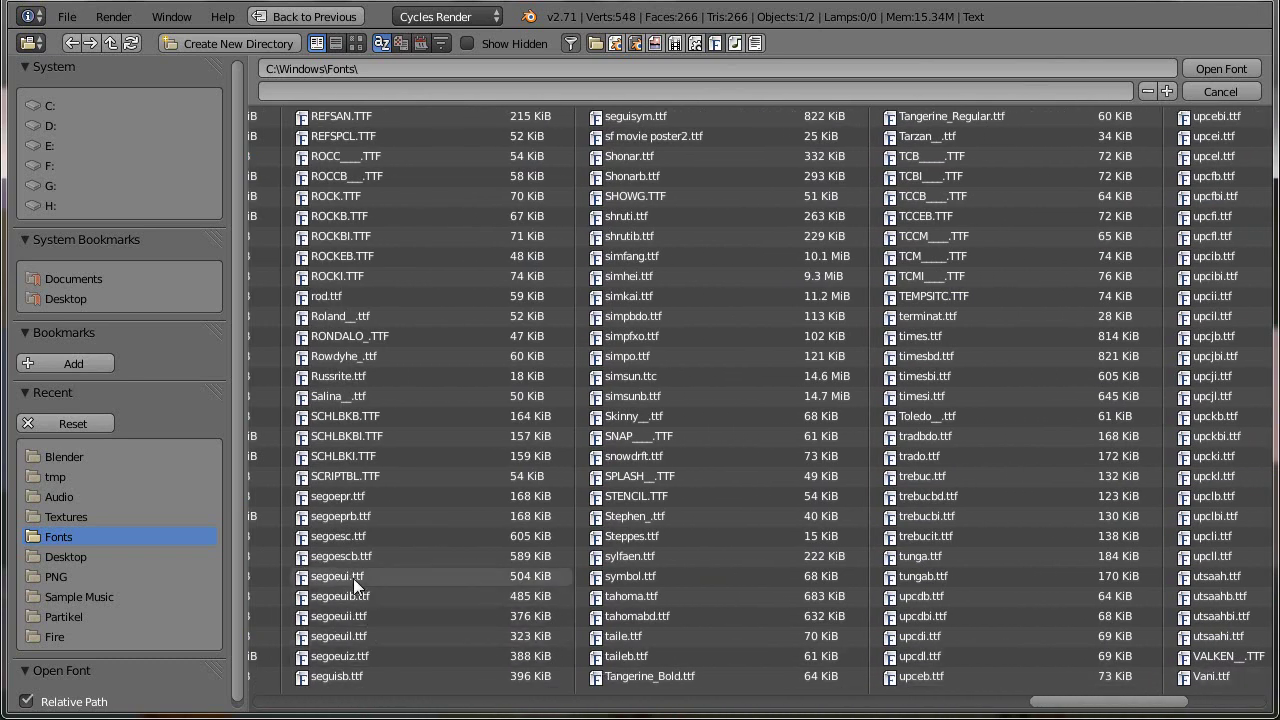
left_click(345, 498)
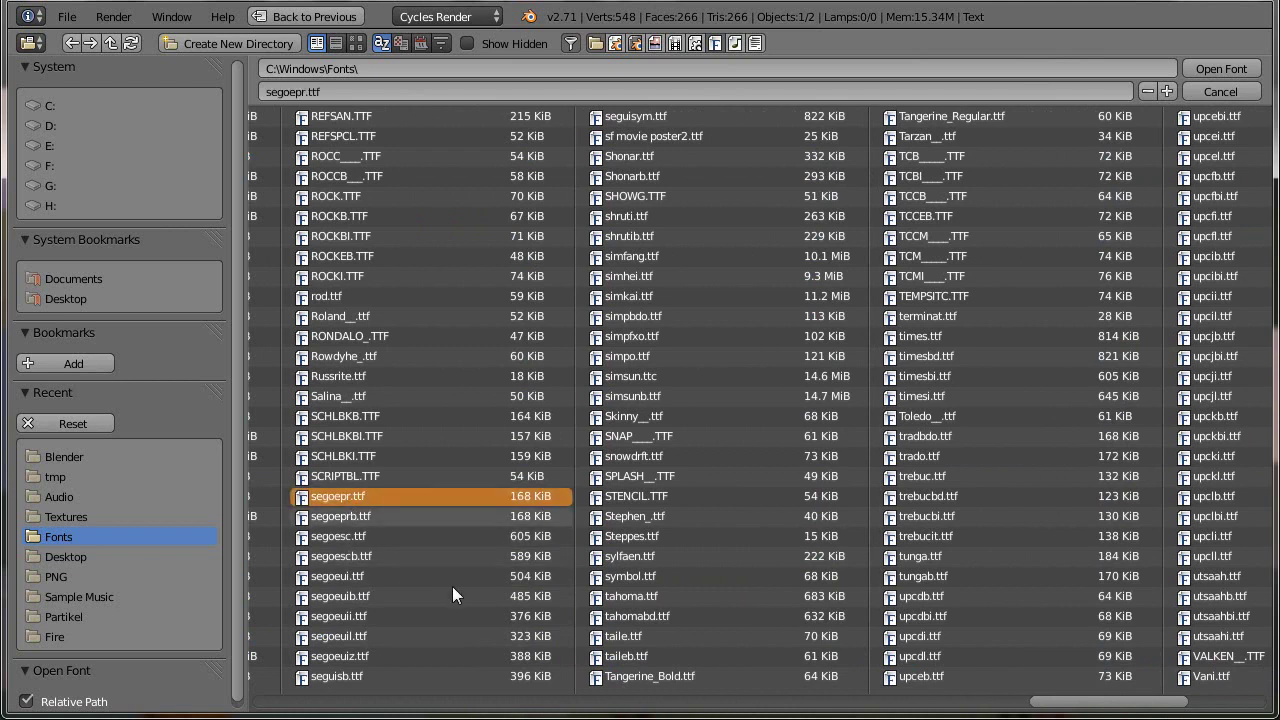
left_click(1197, 68)
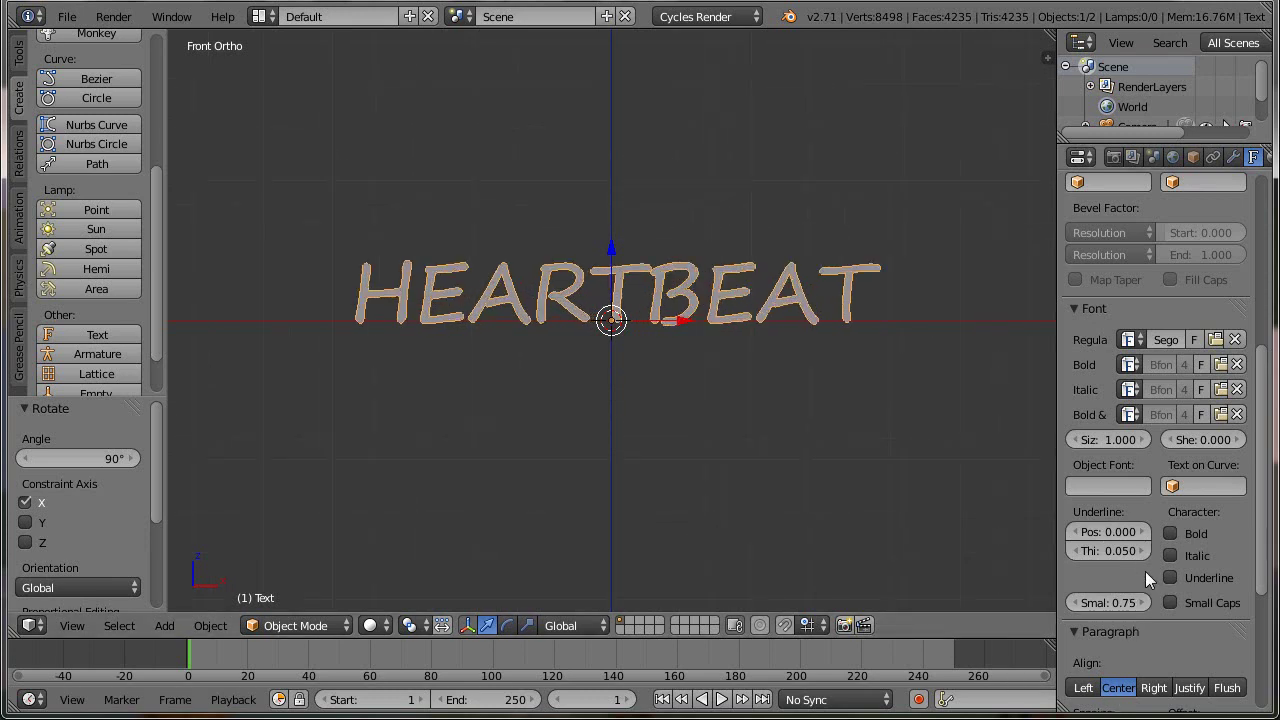
- Widen the letter spacing to 1.1 and set the font size to 1.2
scroll(1151, 585, "down", 6)
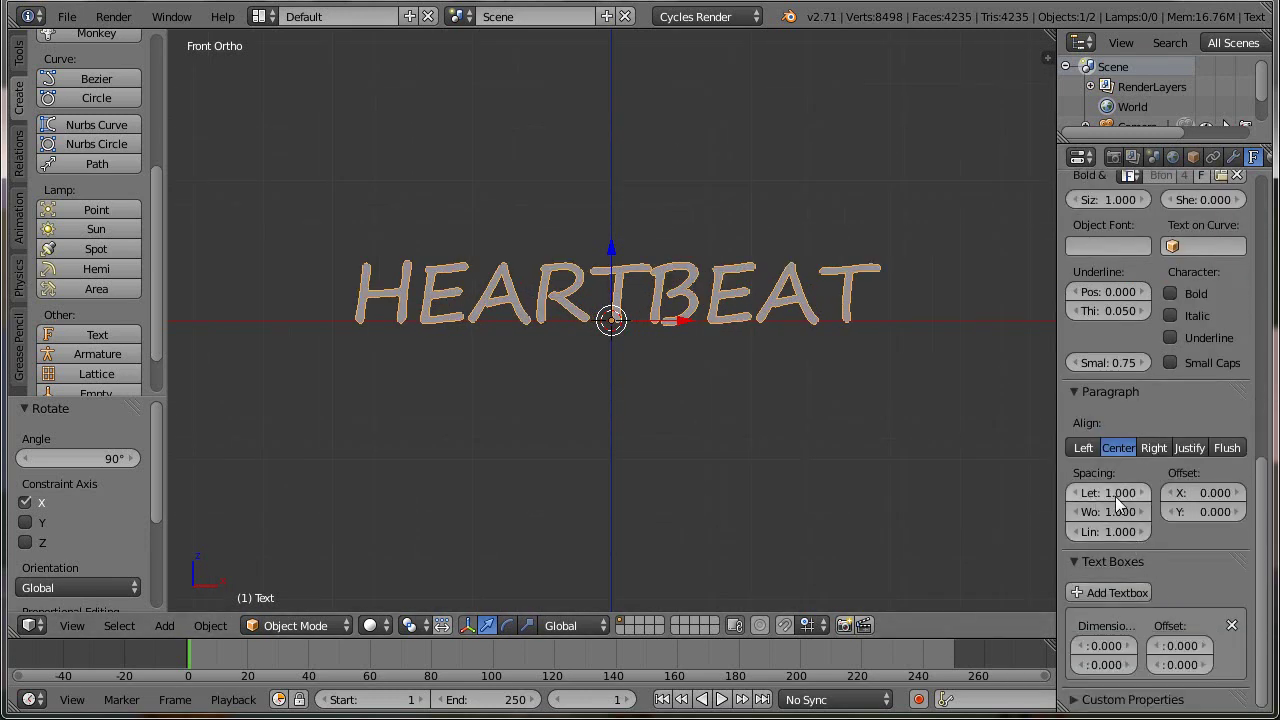
left_click(1145, 493)
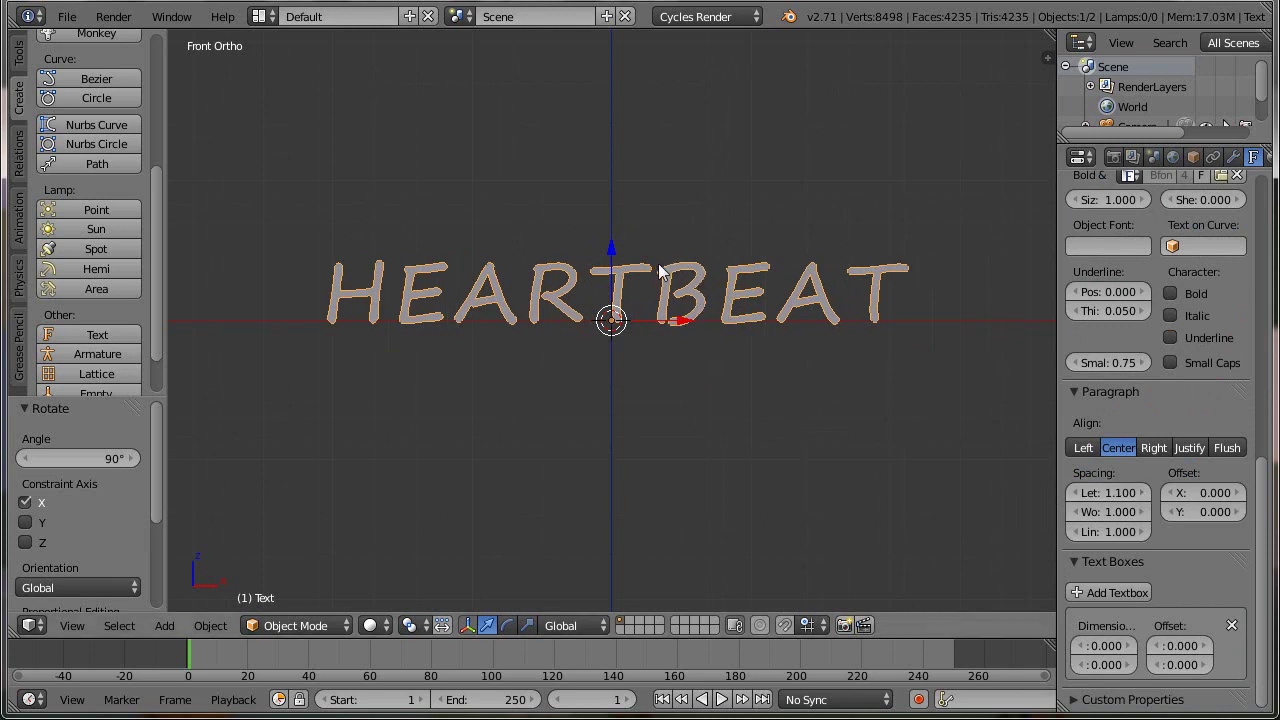
scroll(1153, 571, "up", 6)
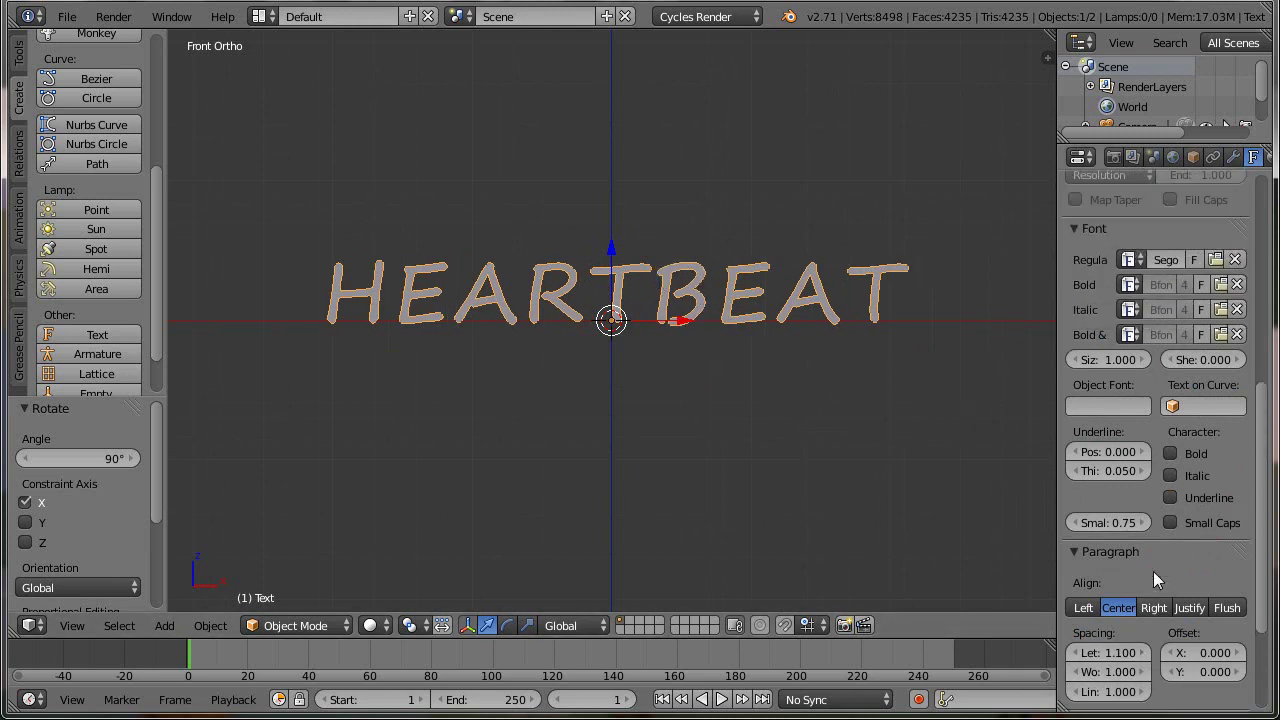
left_click(1103, 441)
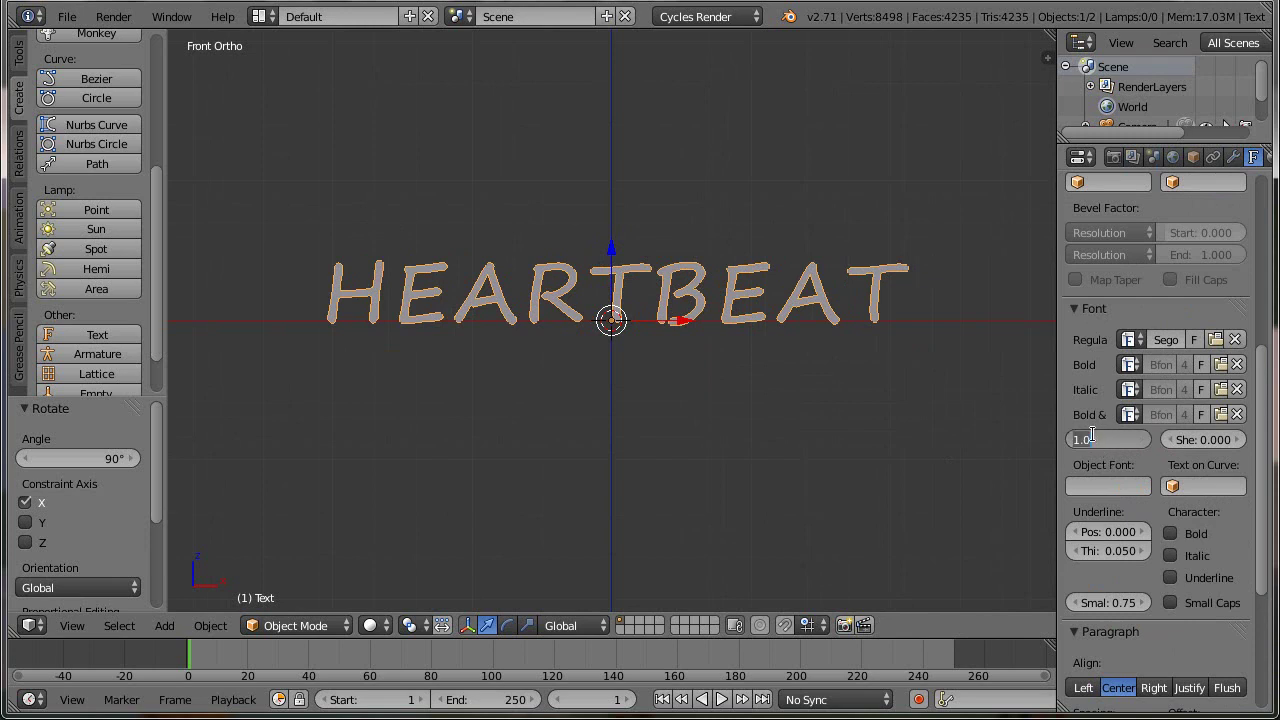
key("ctrl+a")
type("1.2")
key("Return")
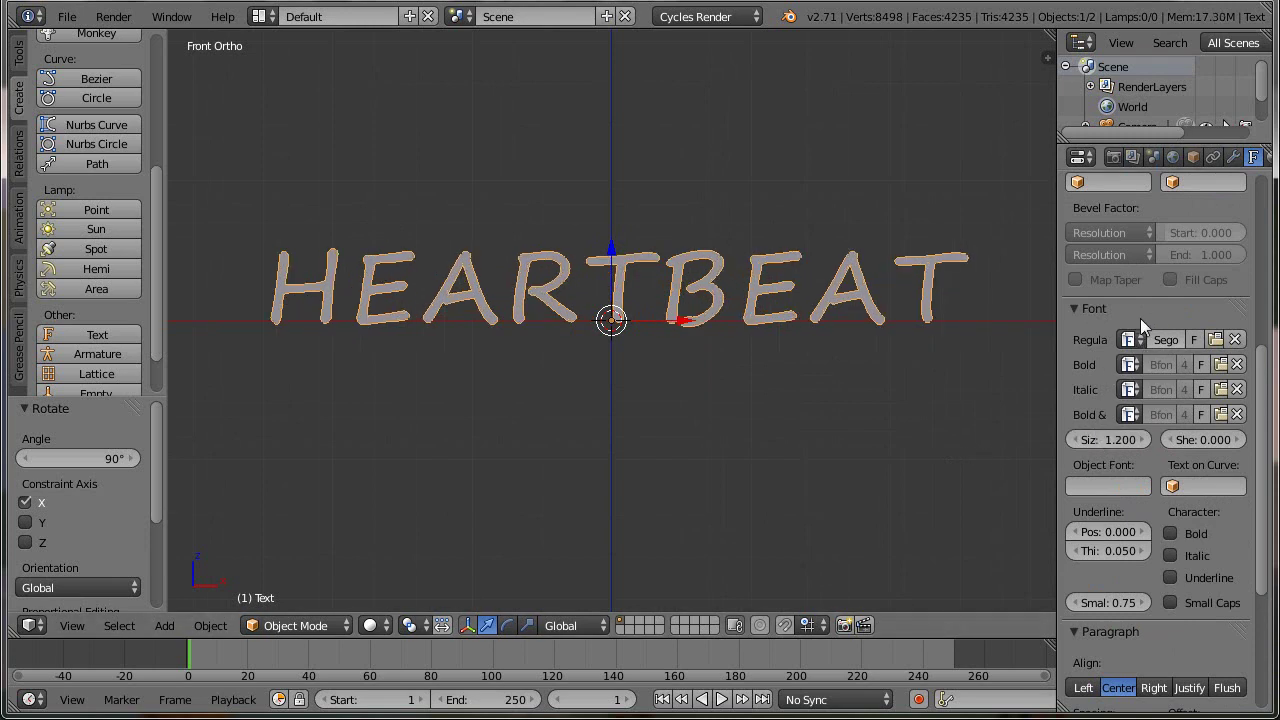
scroll(1130, 322, "up", 5)
middle_click_drag(919, 398, 781, 417)
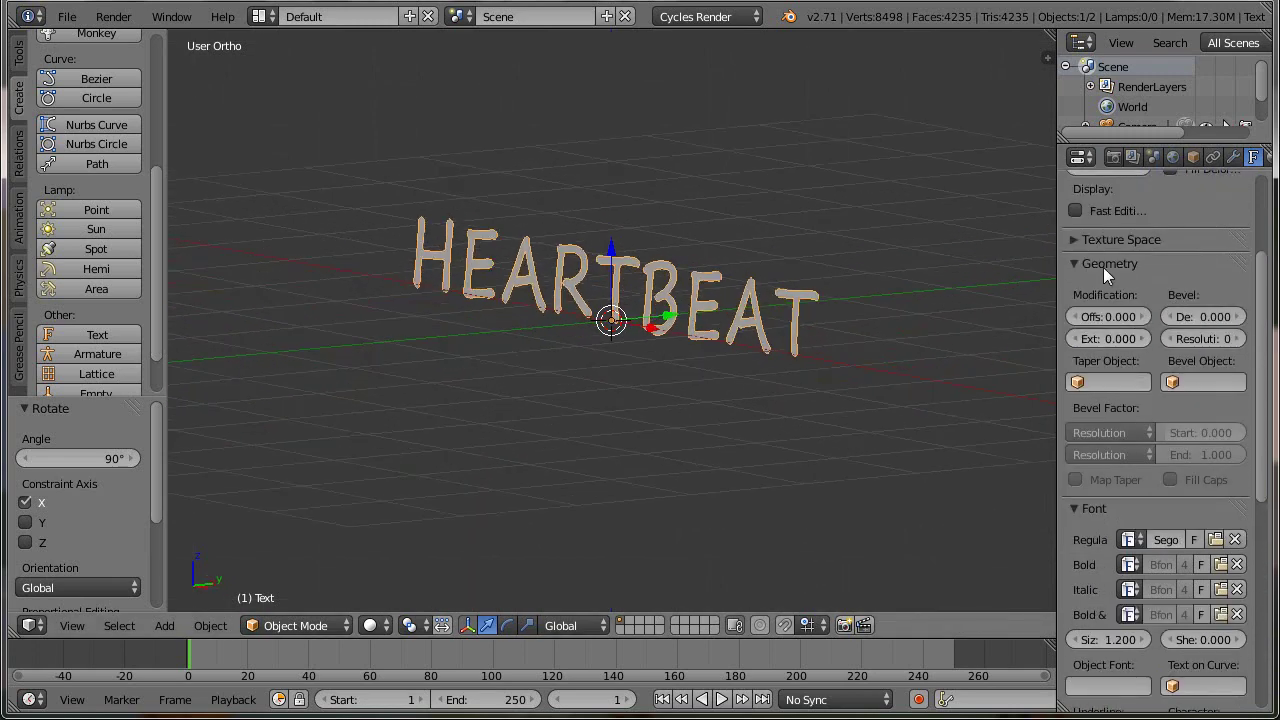
- Extrude the HEARTBEAT text to a depth of 0.15
scroll(1103, 267, "up", 4)
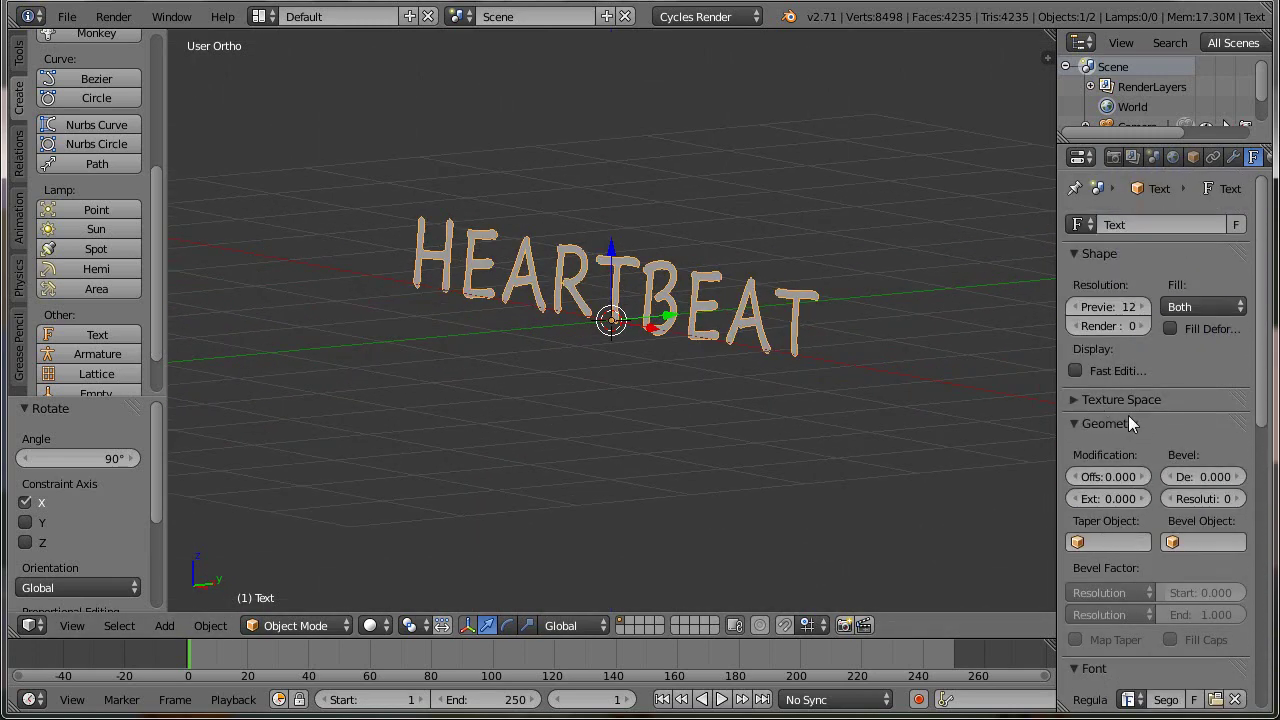
scroll(1123, 462, "down", 1)
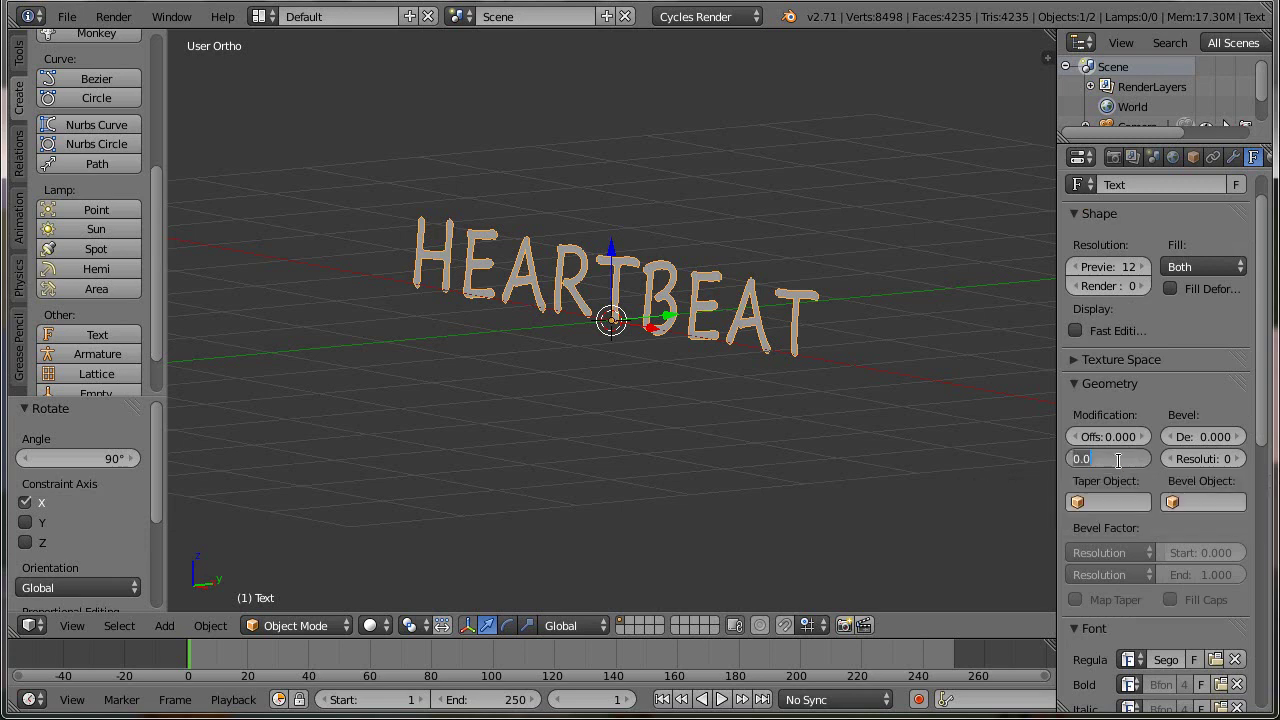
type(".15")
key("Return")
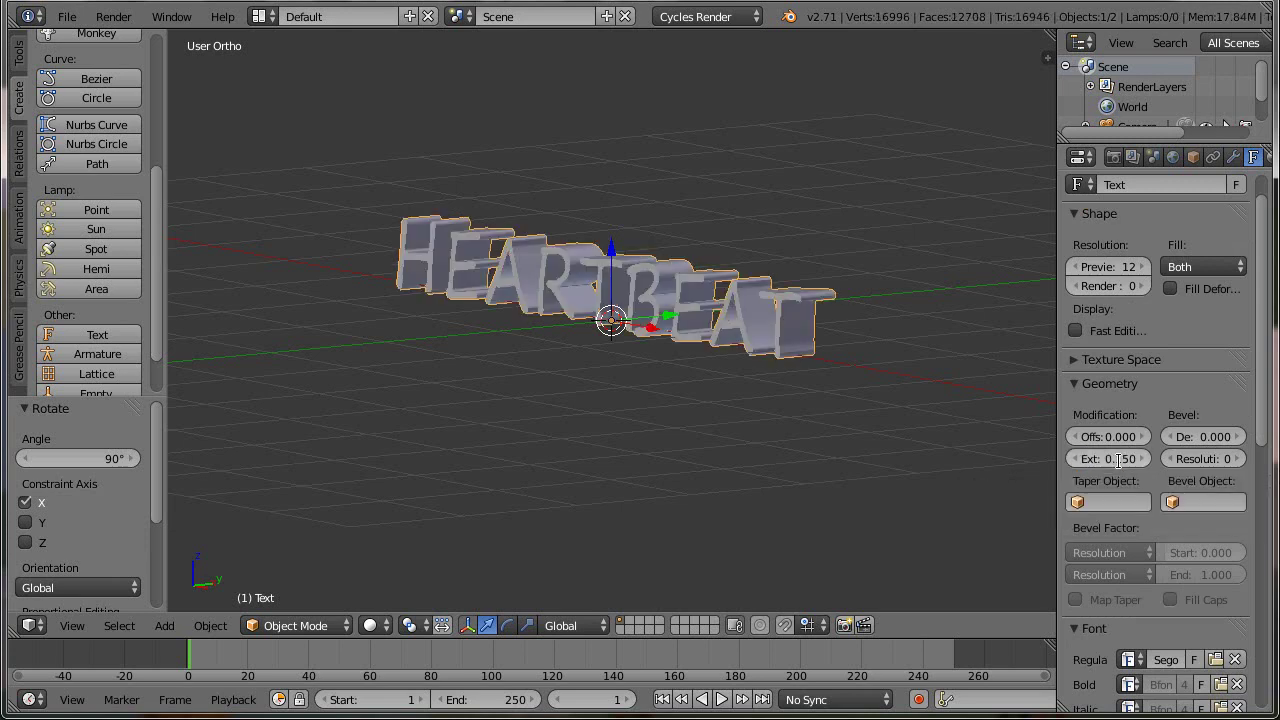
- Give the letters a 0.02 bevel depth with bevel resolution 3
left_click(1211, 436)
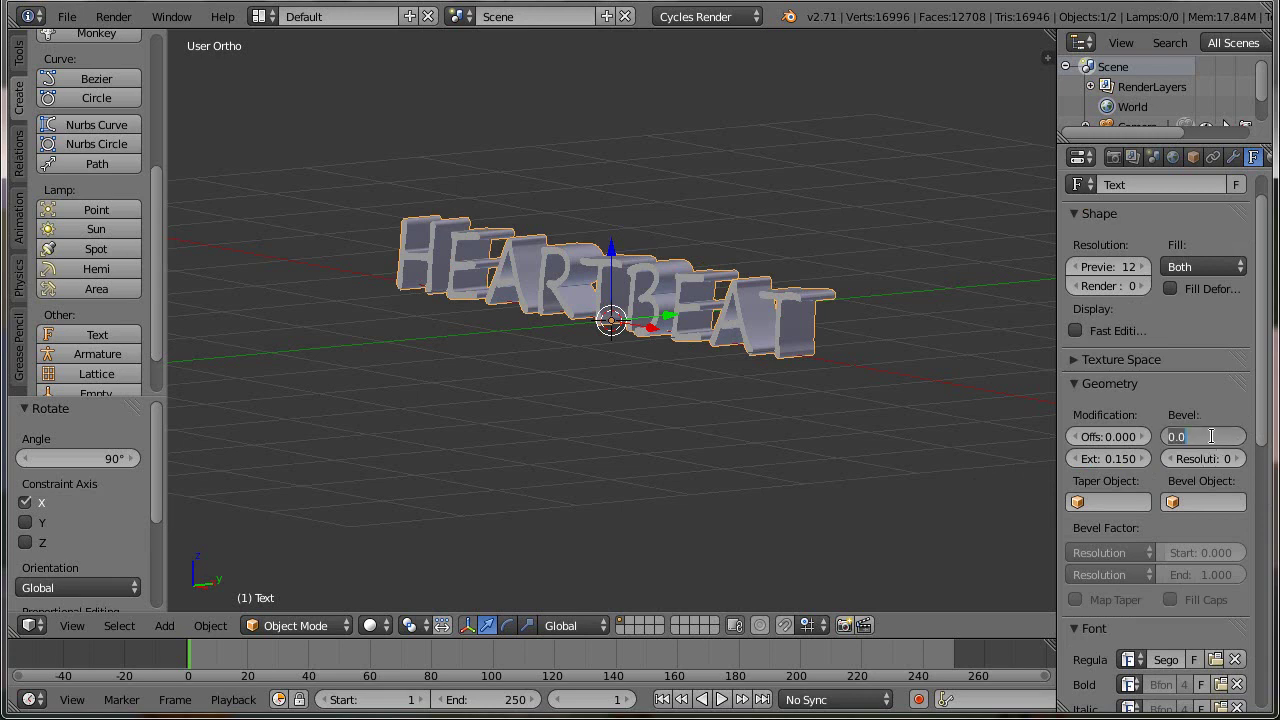
type(".0")
key("Return")
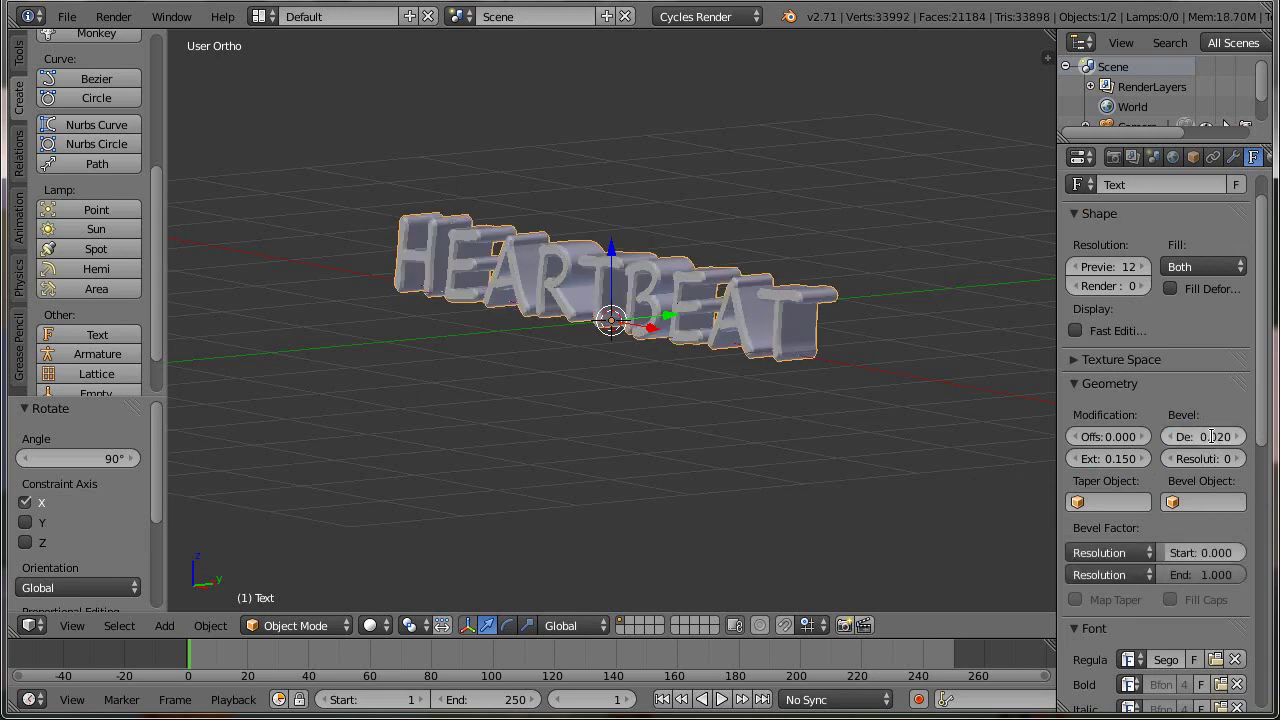
left_click(1199, 461)
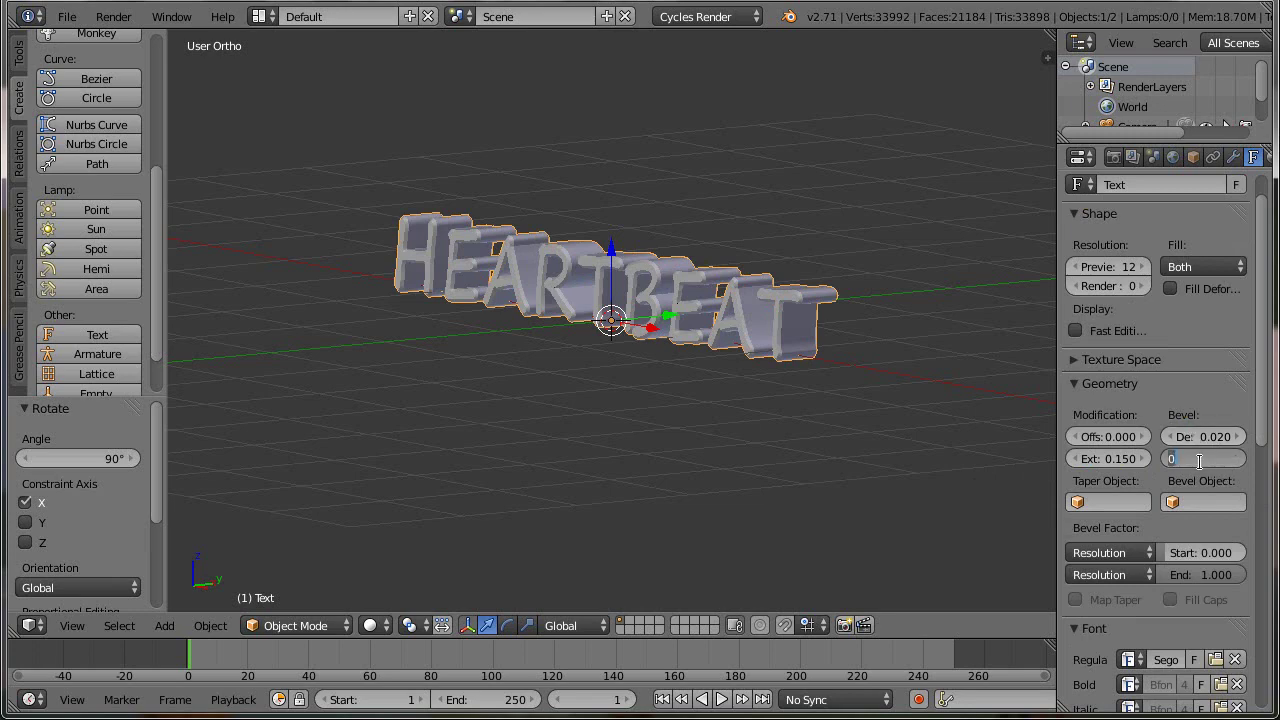
type("3")
key("Return")
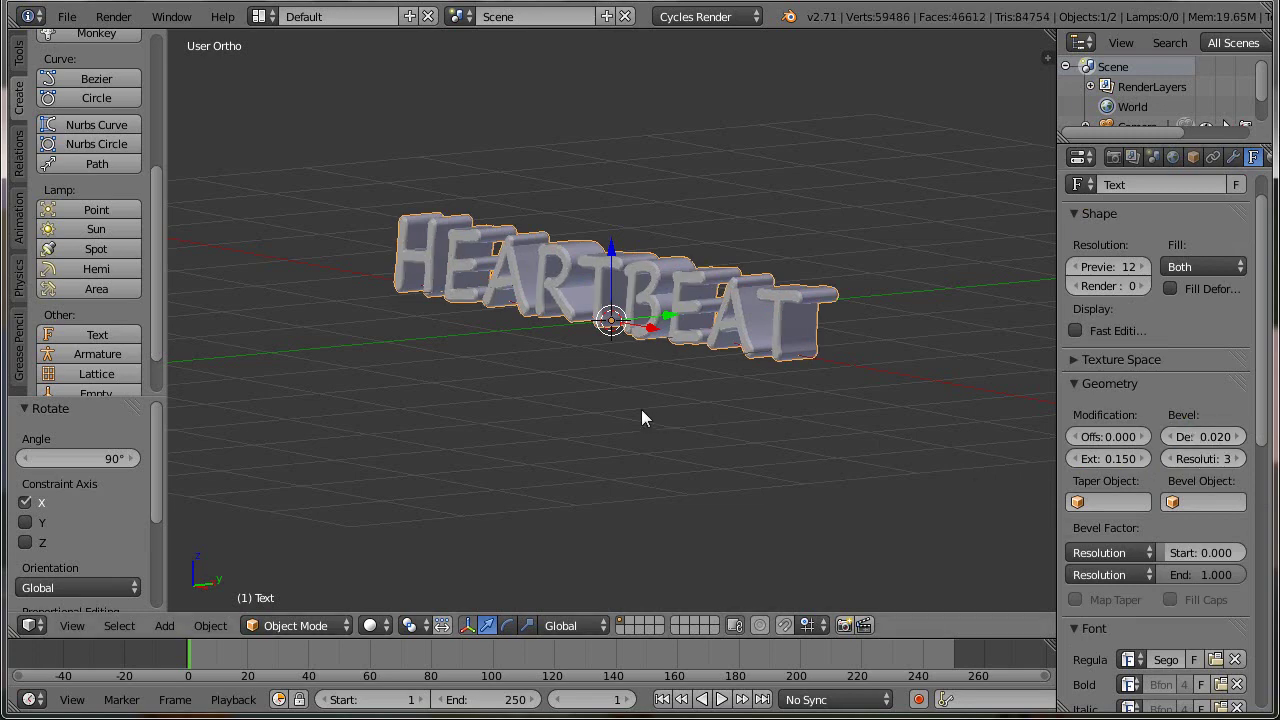
- View the text from the front and select the letter spacing field
middle_click_drag(641, 409, 718, 424)
key("KP_1")
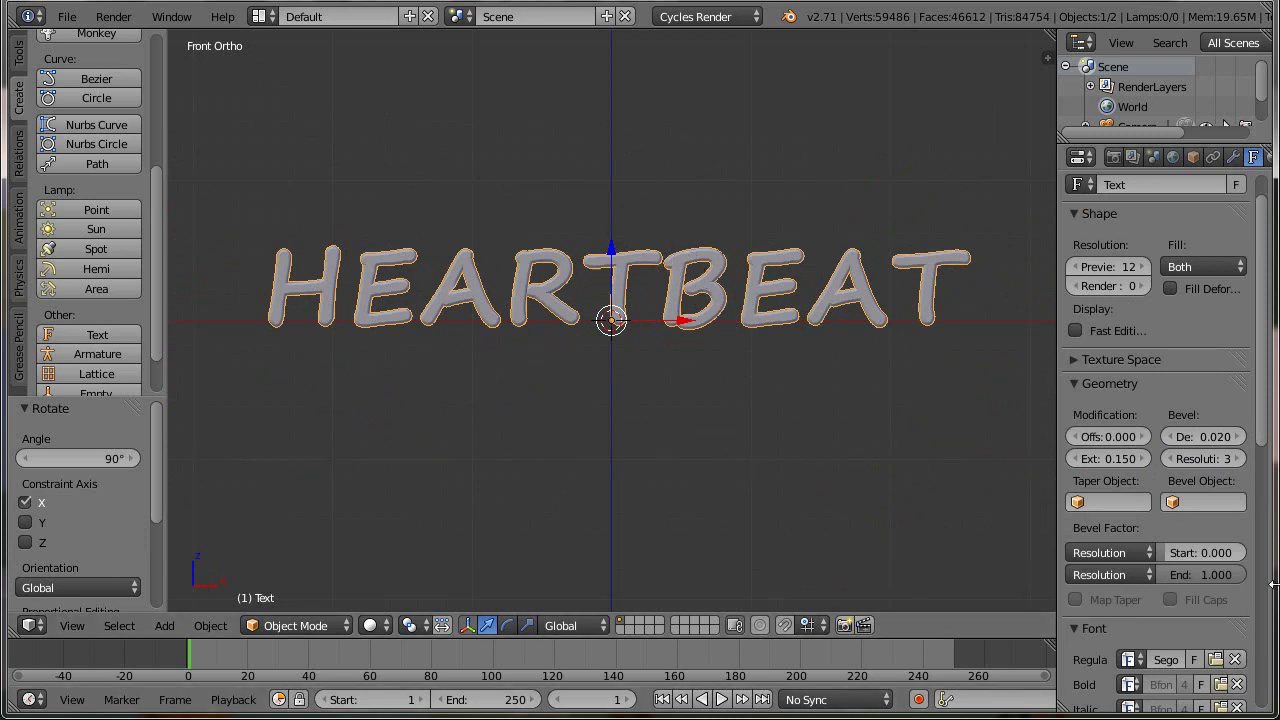
scroll(1165, 645, "down", 3)
scroll(1165, 645, "down", 8)
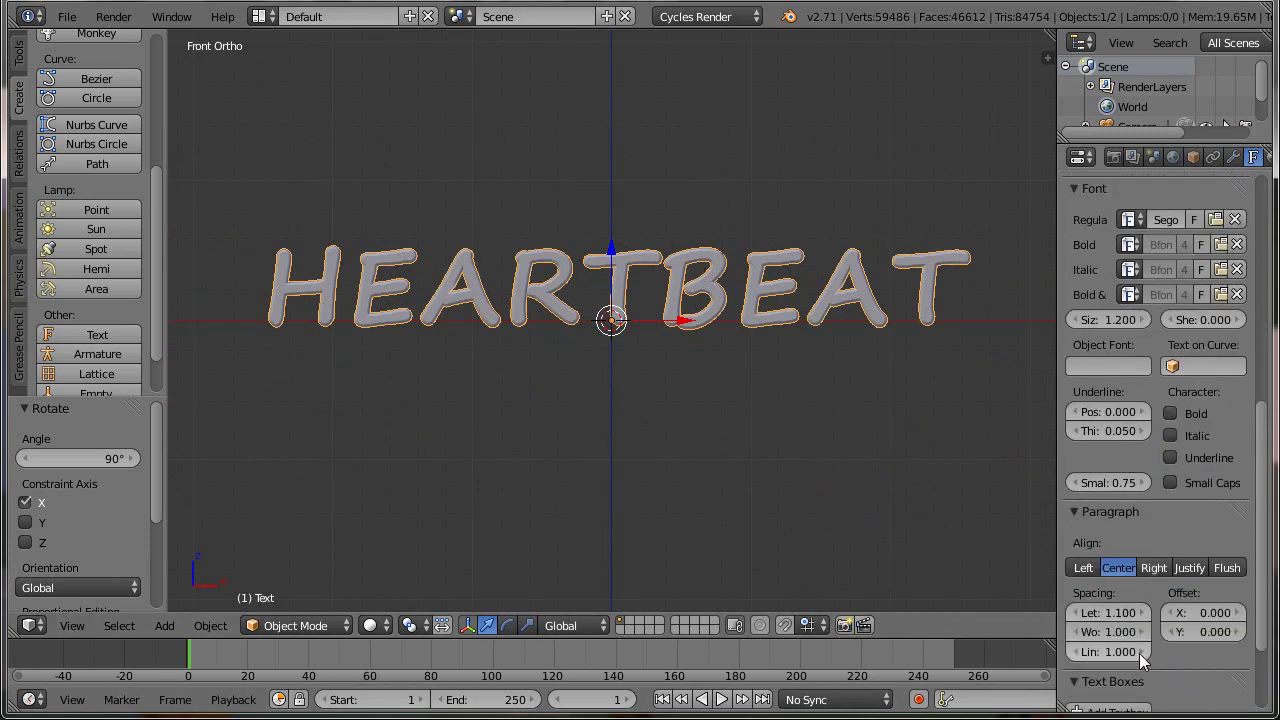
left_click(1114, 612)
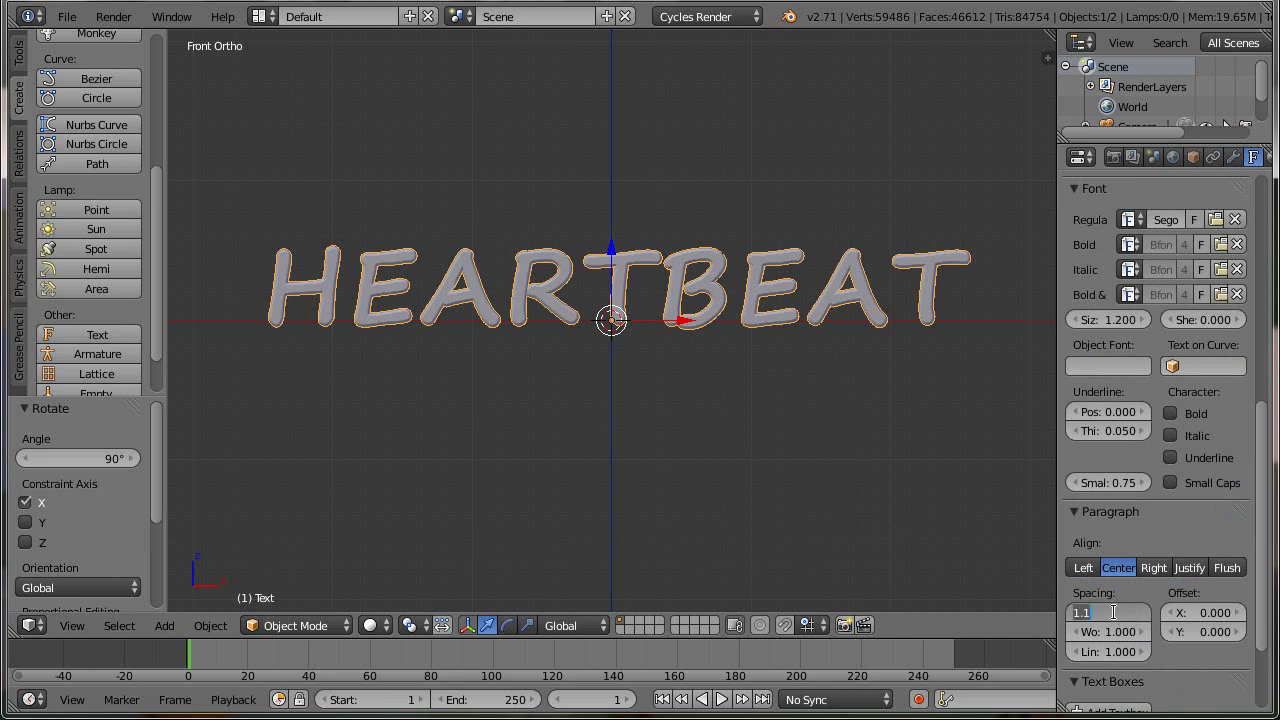
- Set the letter spacing to 1.15
type("1")
key("Return")
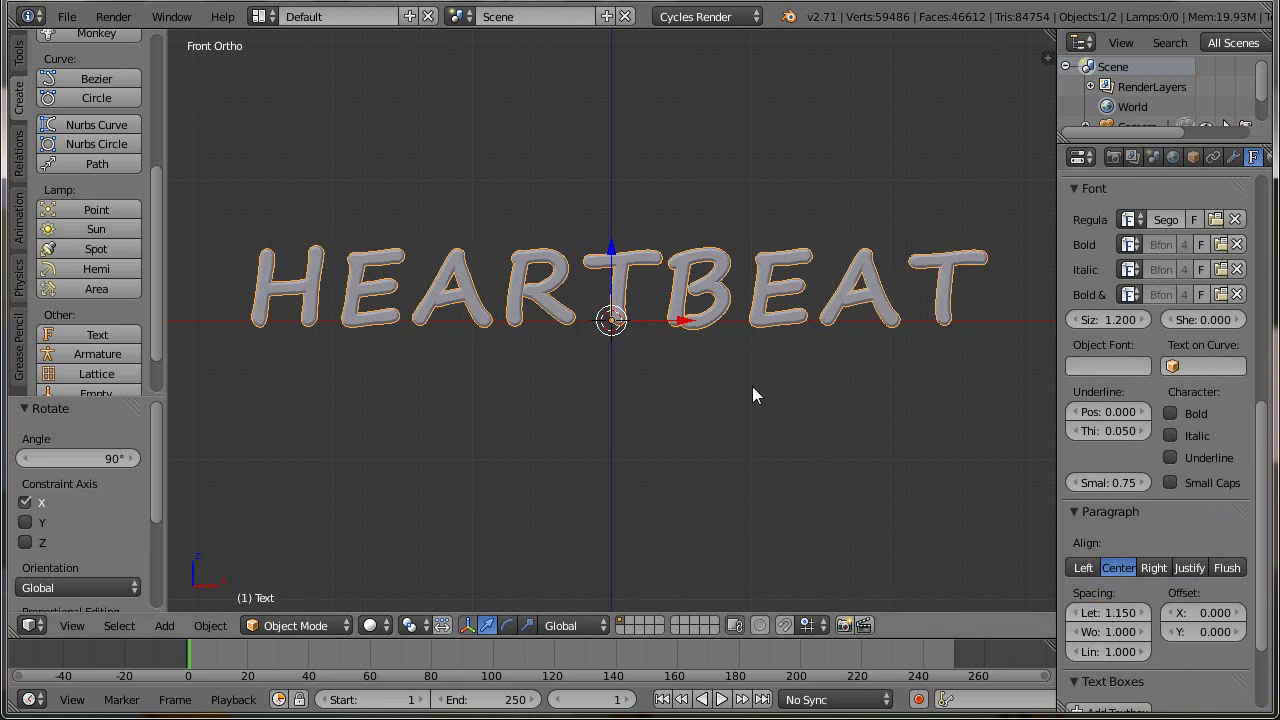
middle_click_drag(753, 388, 653, 425)
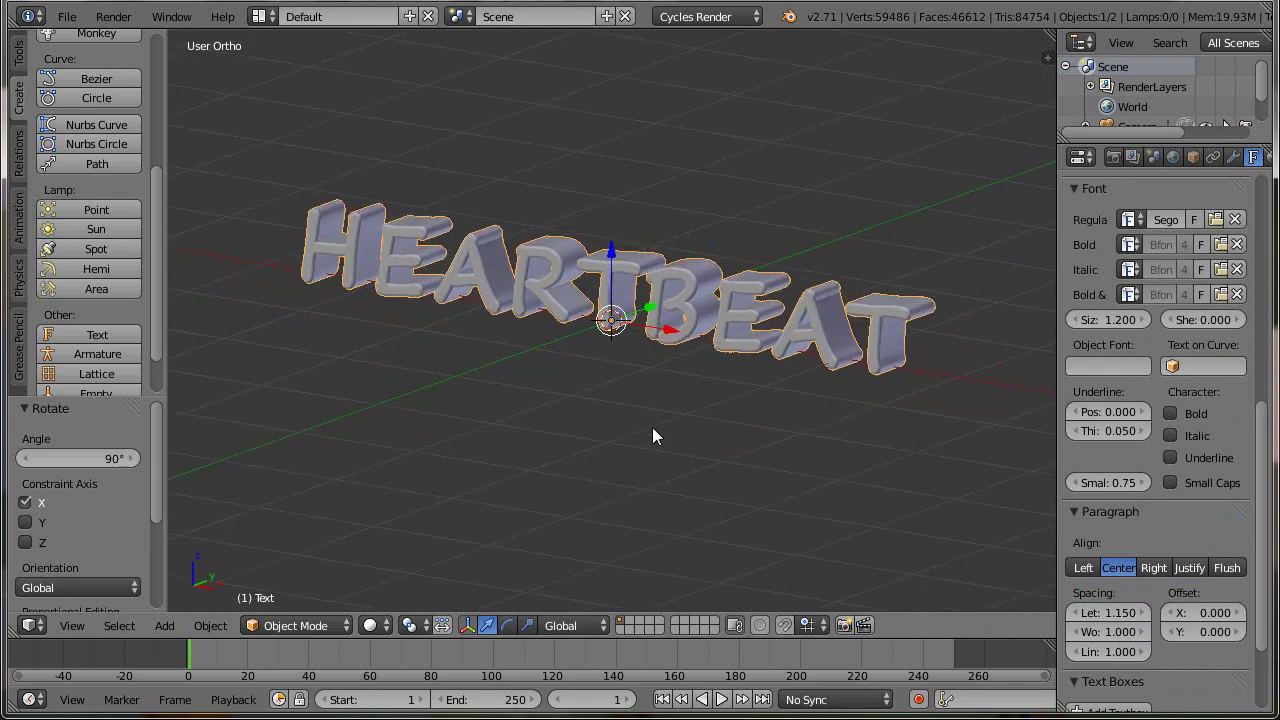
- Convert the HEARTBEAT text into a mesh with Alt+C
key("alt+c")
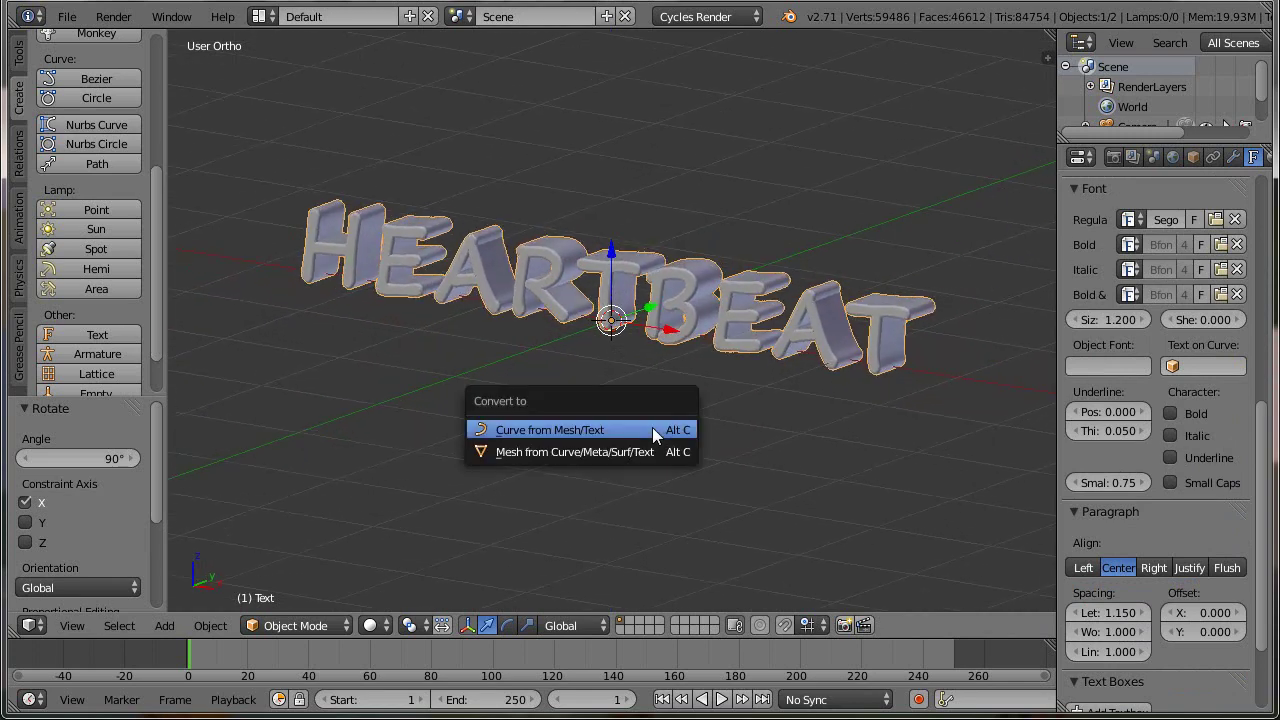
left_click(561, 452)
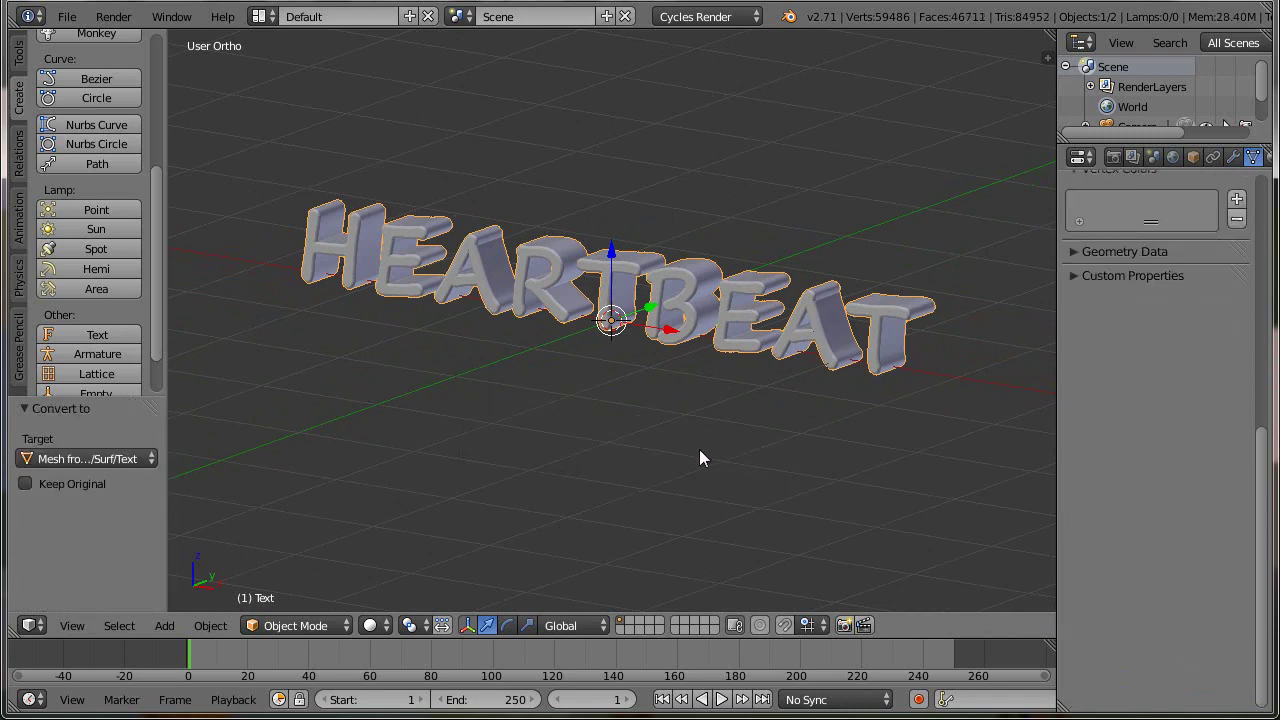
mouse_move(602, 466)
middle_mouse_down()
mouse_move(661, 457)
mouse_move(649, 445)
mouse_move(614, 453)
mouse_move(591, 474)
middle_mouse_up()
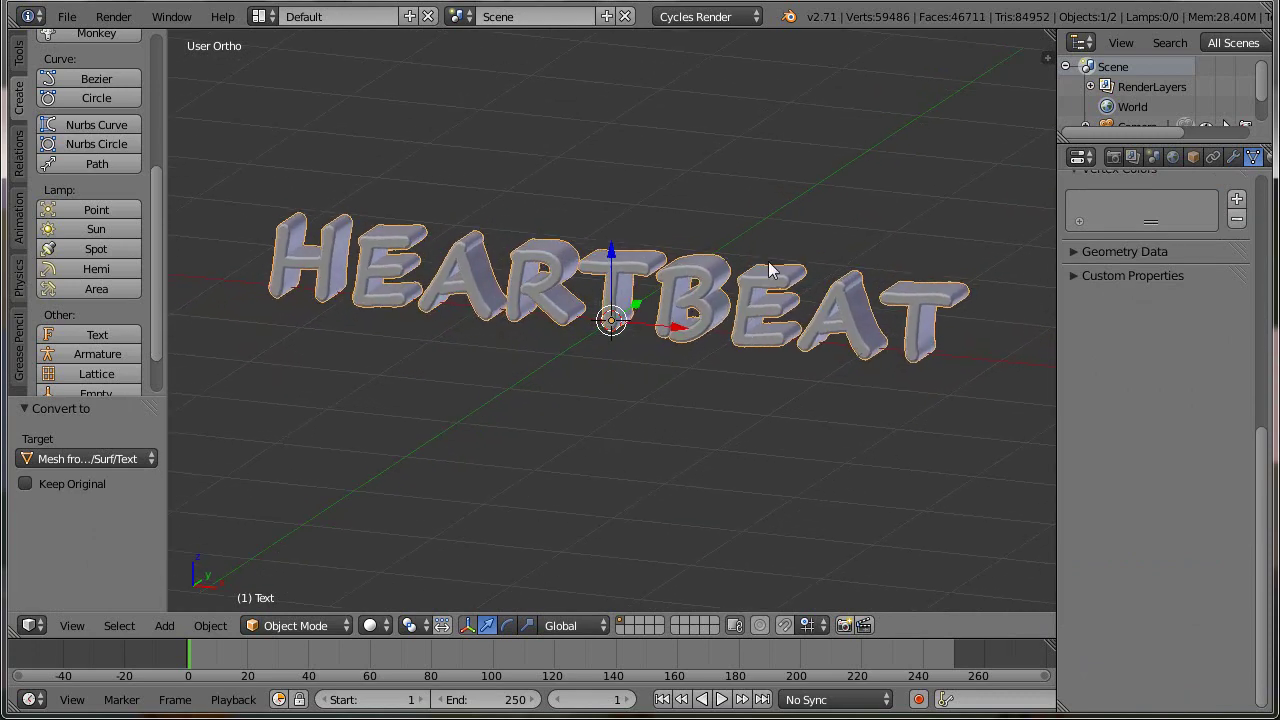
middle_click_drag(858, 404, 829, 413)
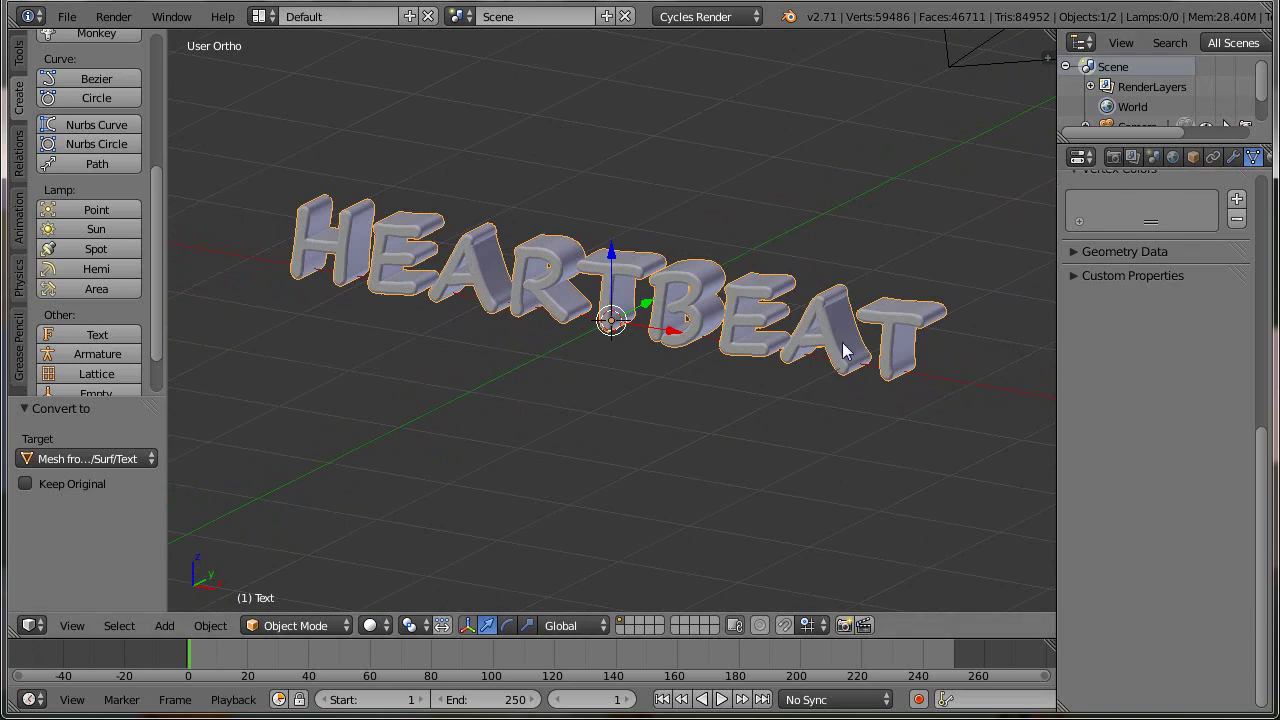
- Inspect the converted mesh geometry in Edit Mode, then return to Object Mode
key("Tab")
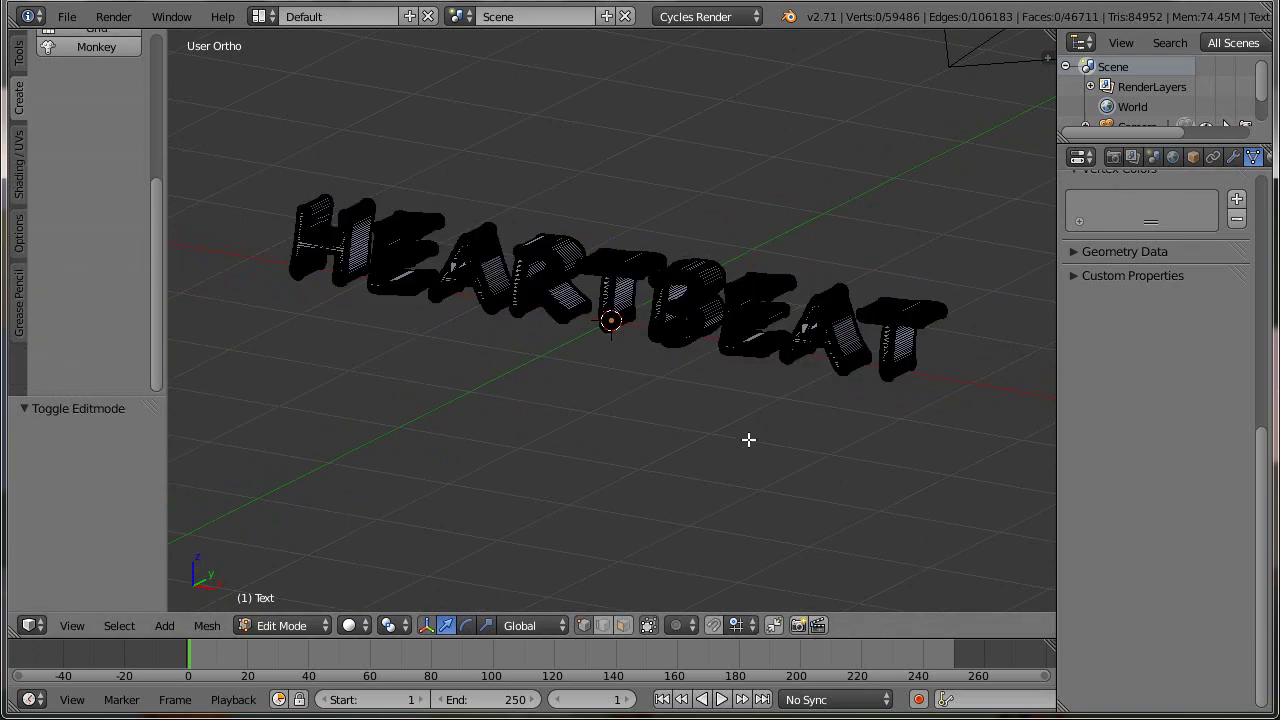
scroll(749, 439, "up", 7)
scroll(738, 419, "up", 2)
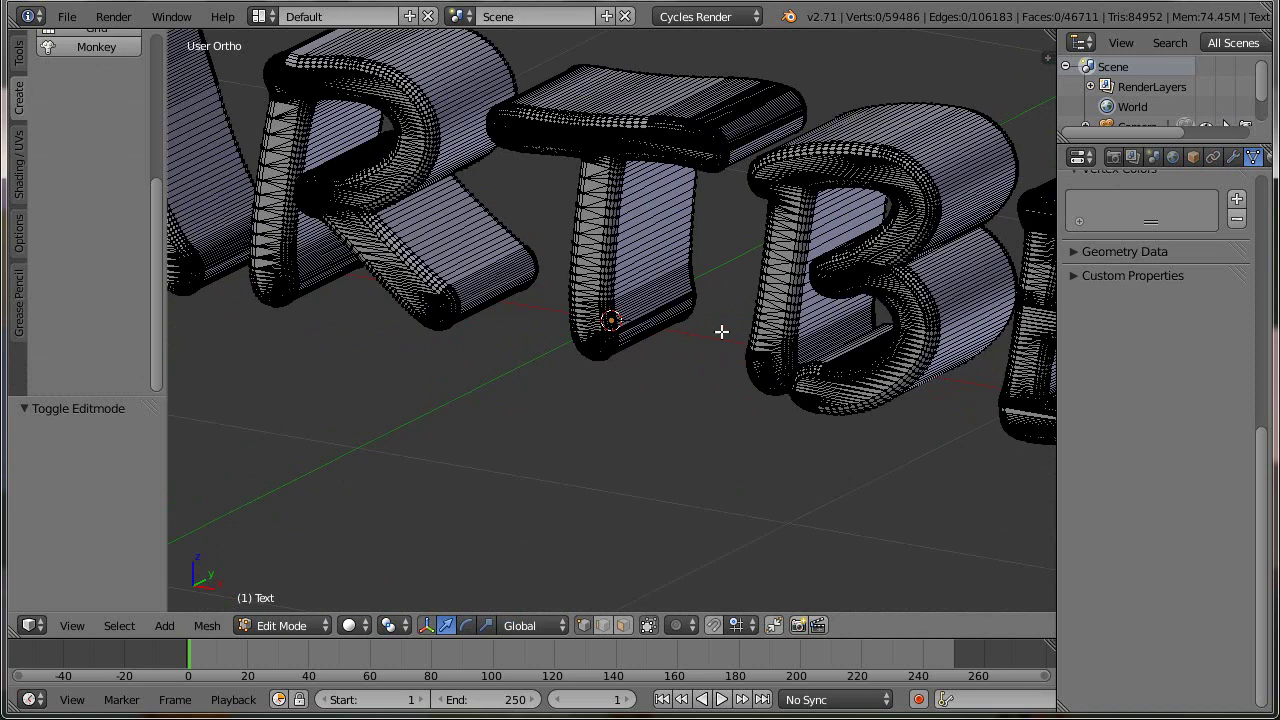
key("Tab")
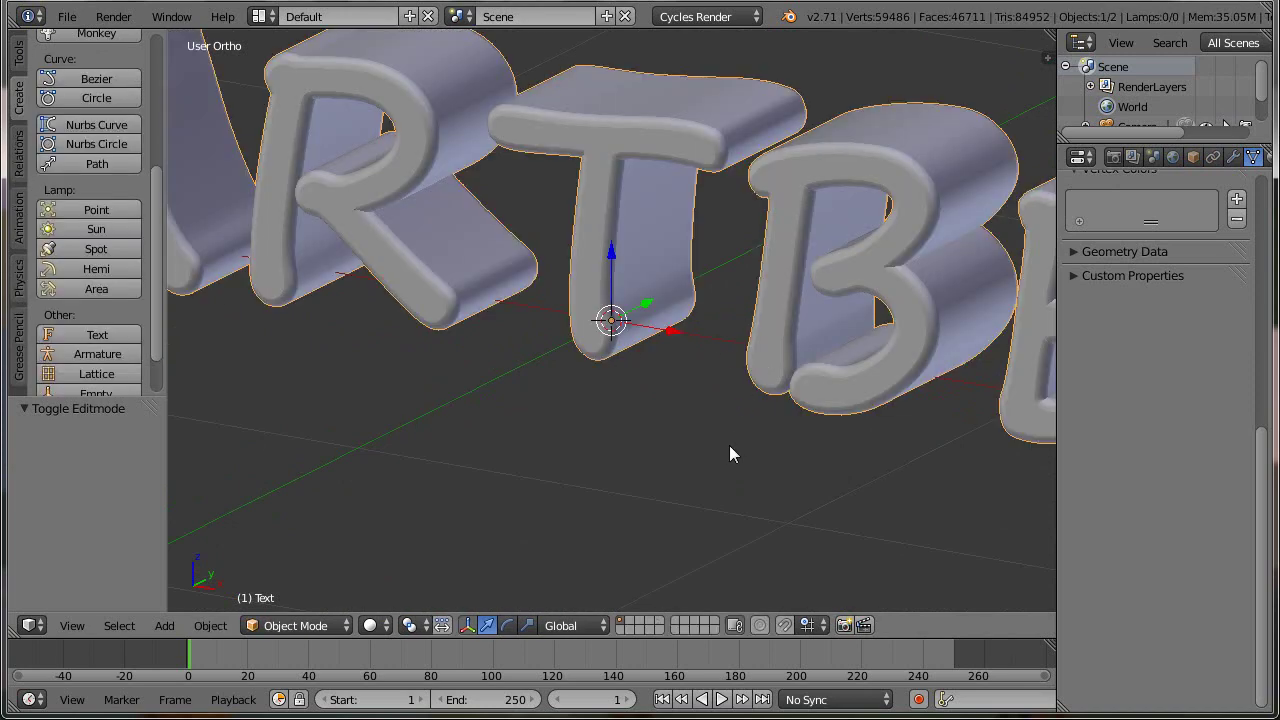
scroll(729, 445, "down", 3)
scroll(729, 445, "down", 2)
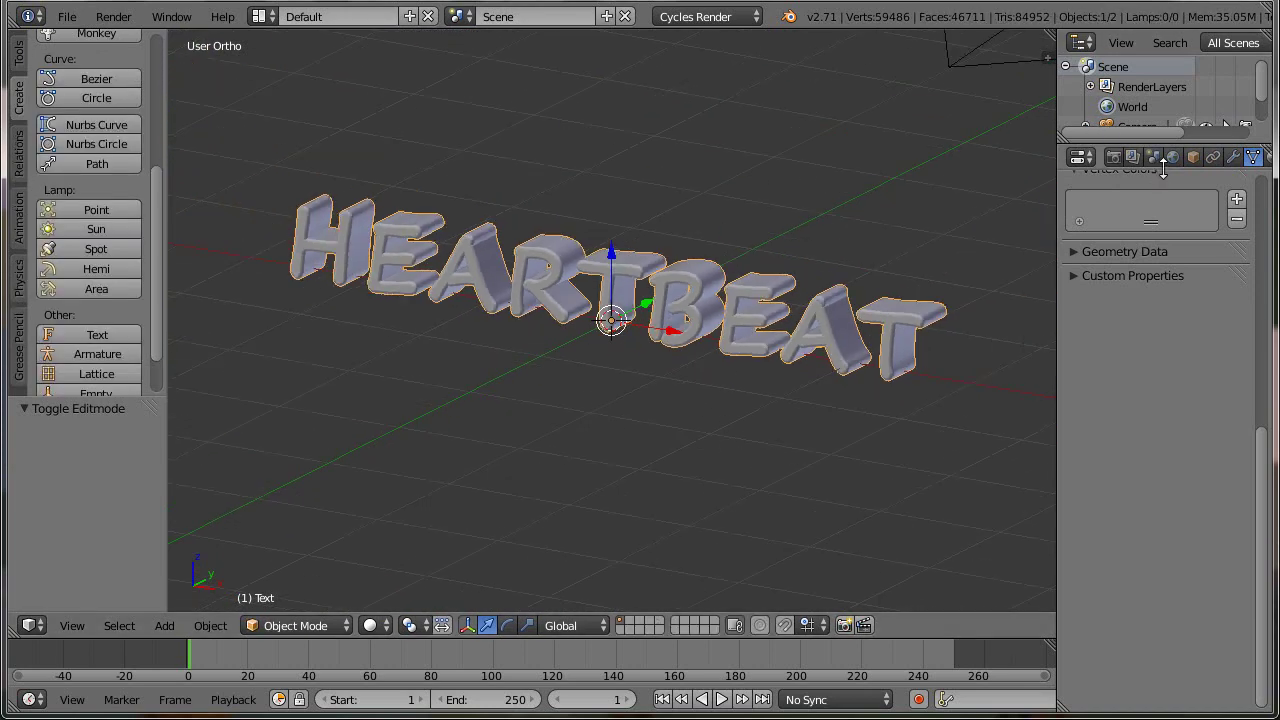
- Add a Smooth-mode Remesh modifier that keeps all disconnected letter pieces
left_click(1232, 158)
left_click(1135, 226)
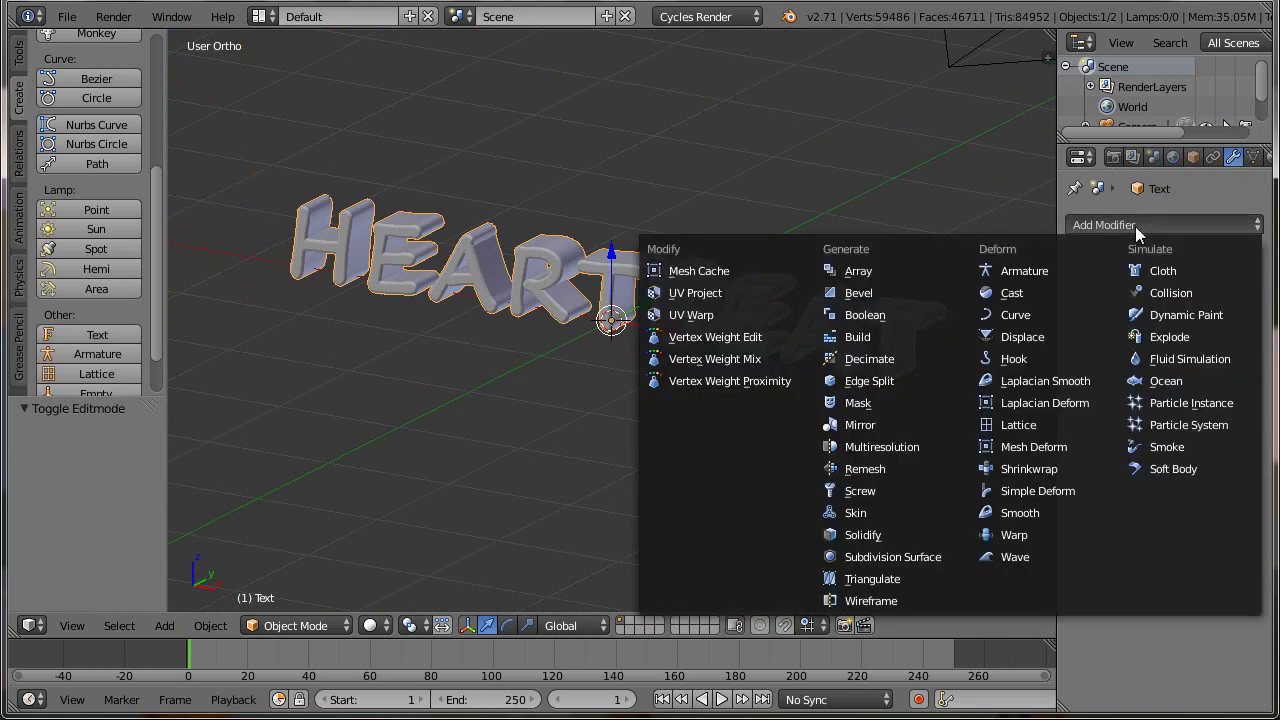
left_click(892, 467)
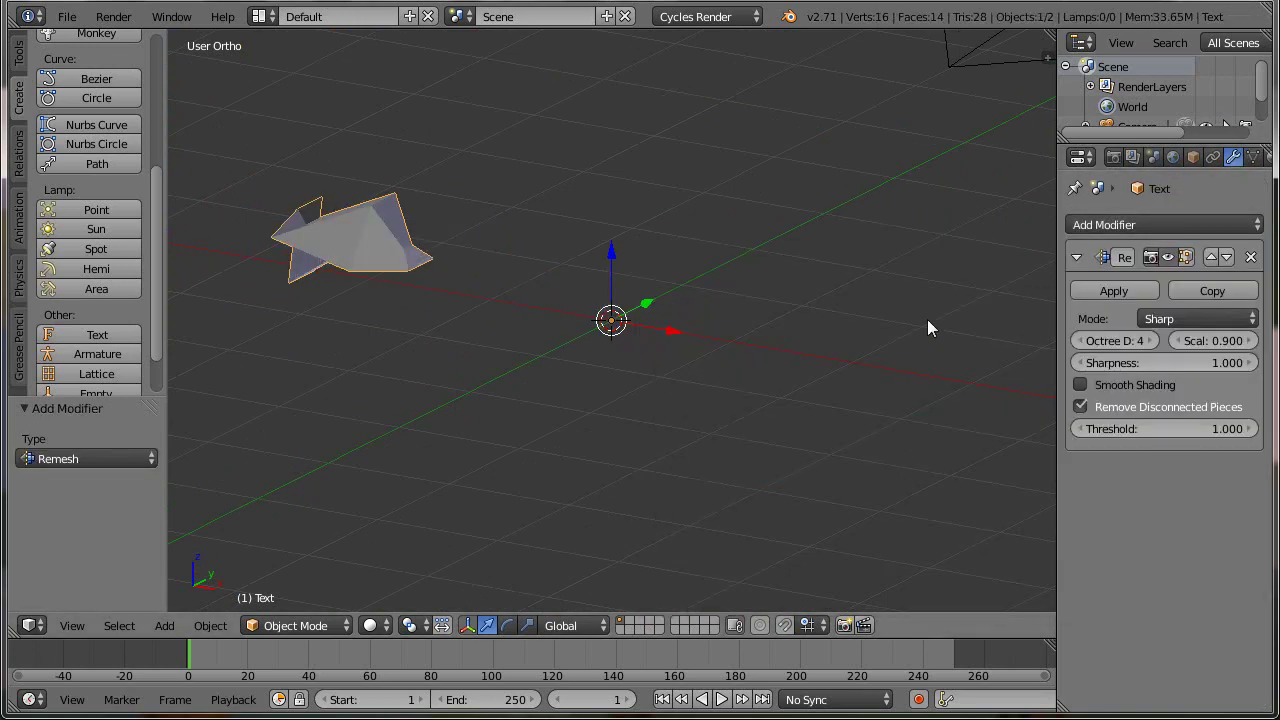
left_click(1152, 318)
left_click(1164, 274)
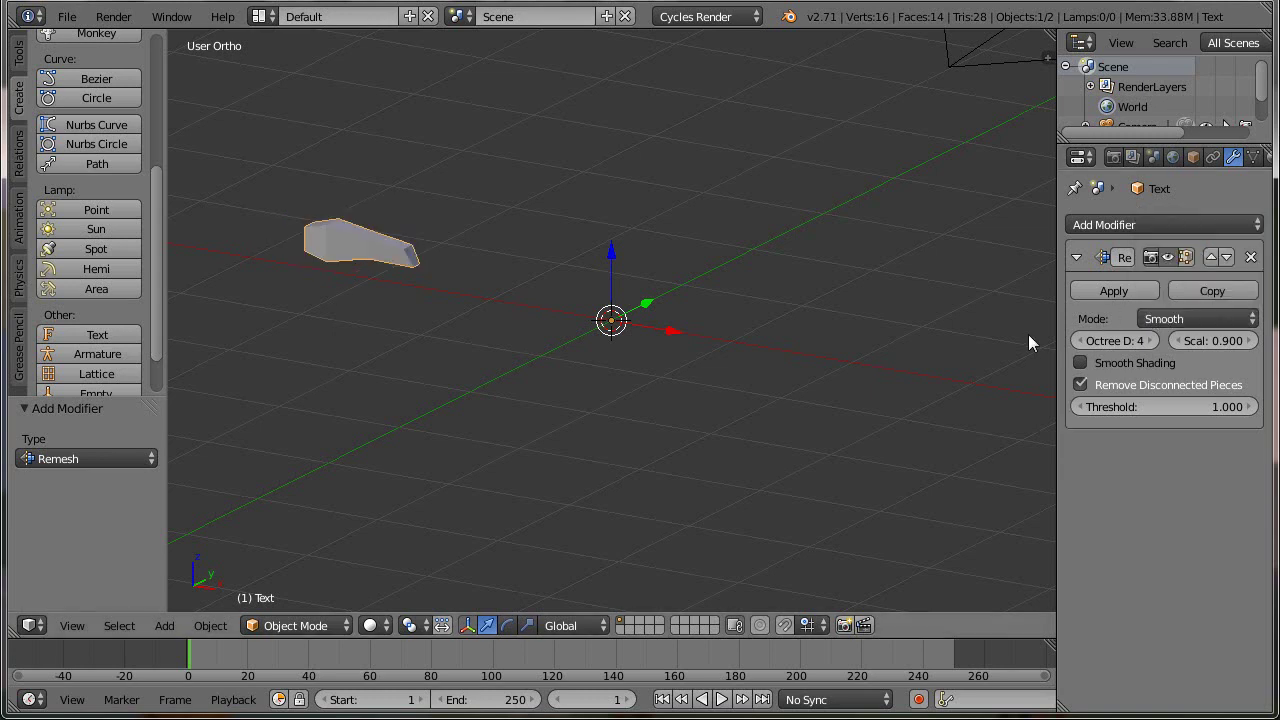
left_click_drag(1057, 322, 1002, 318)
left_click(1025, 384)
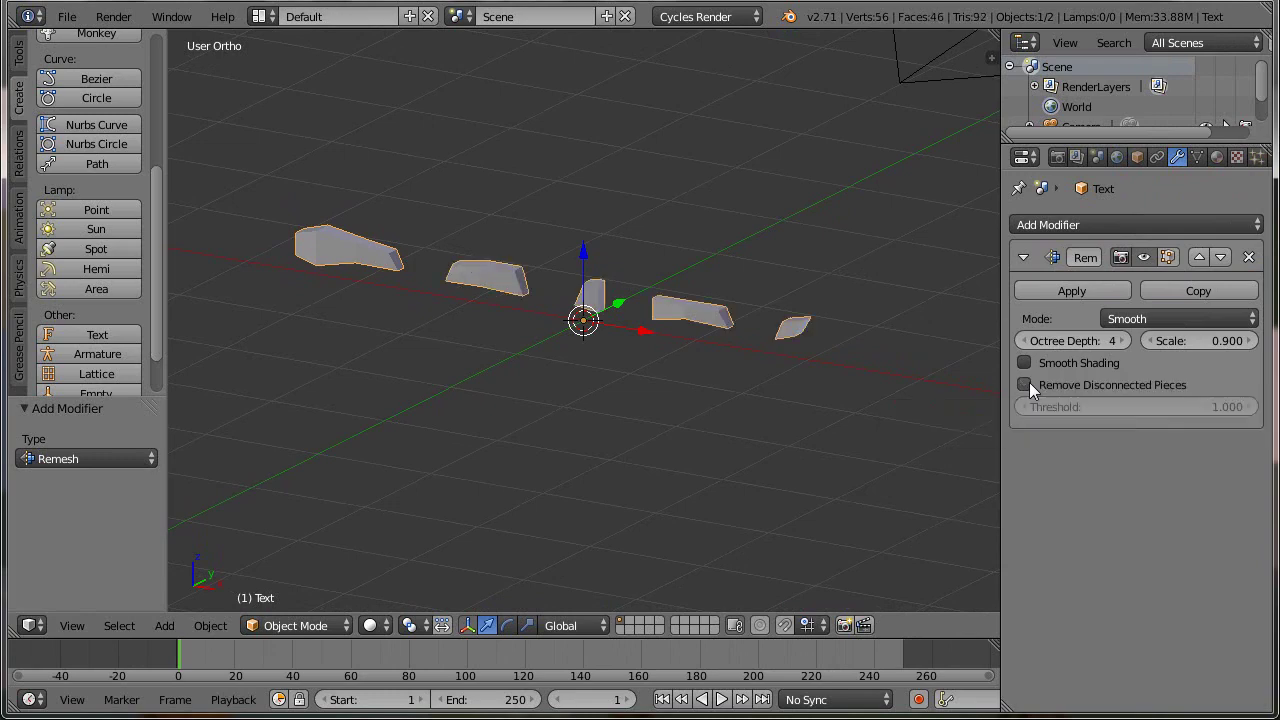
- Raise the Remesh octree depth to 9 and apply the modifier
left_click(1123, 341)
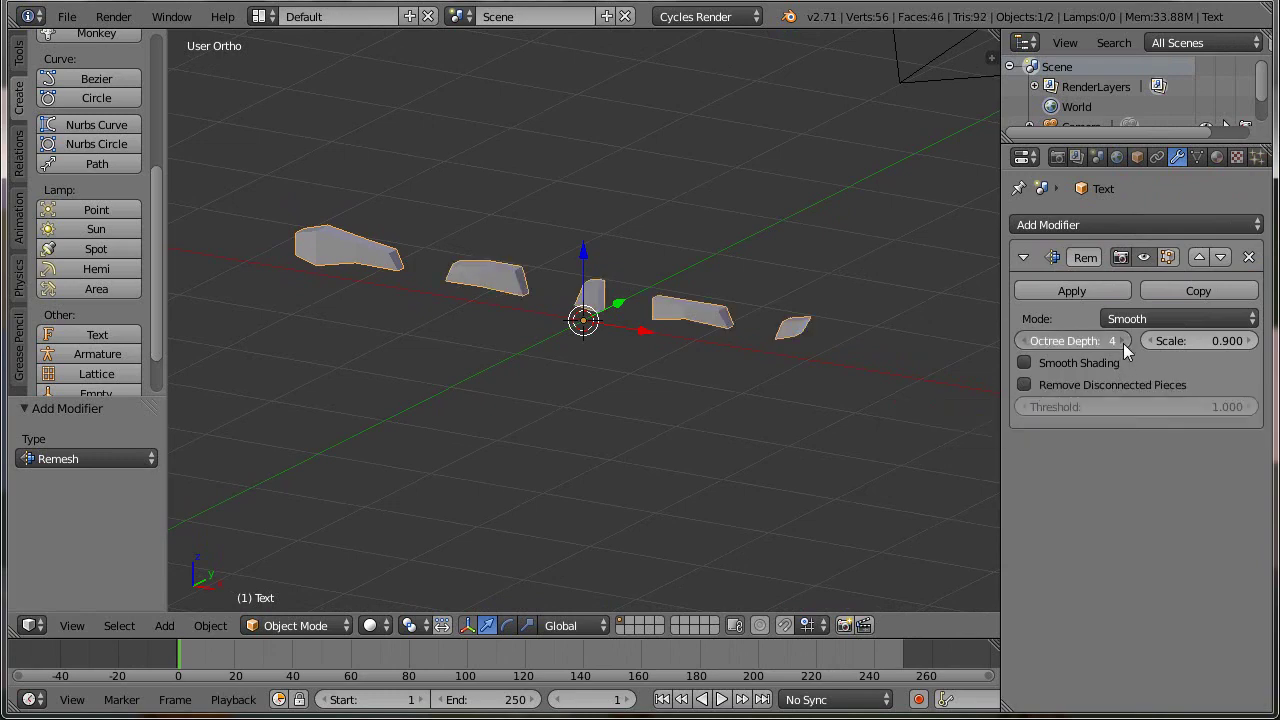
left_click(1123, 341)
left_click(1123, 341)
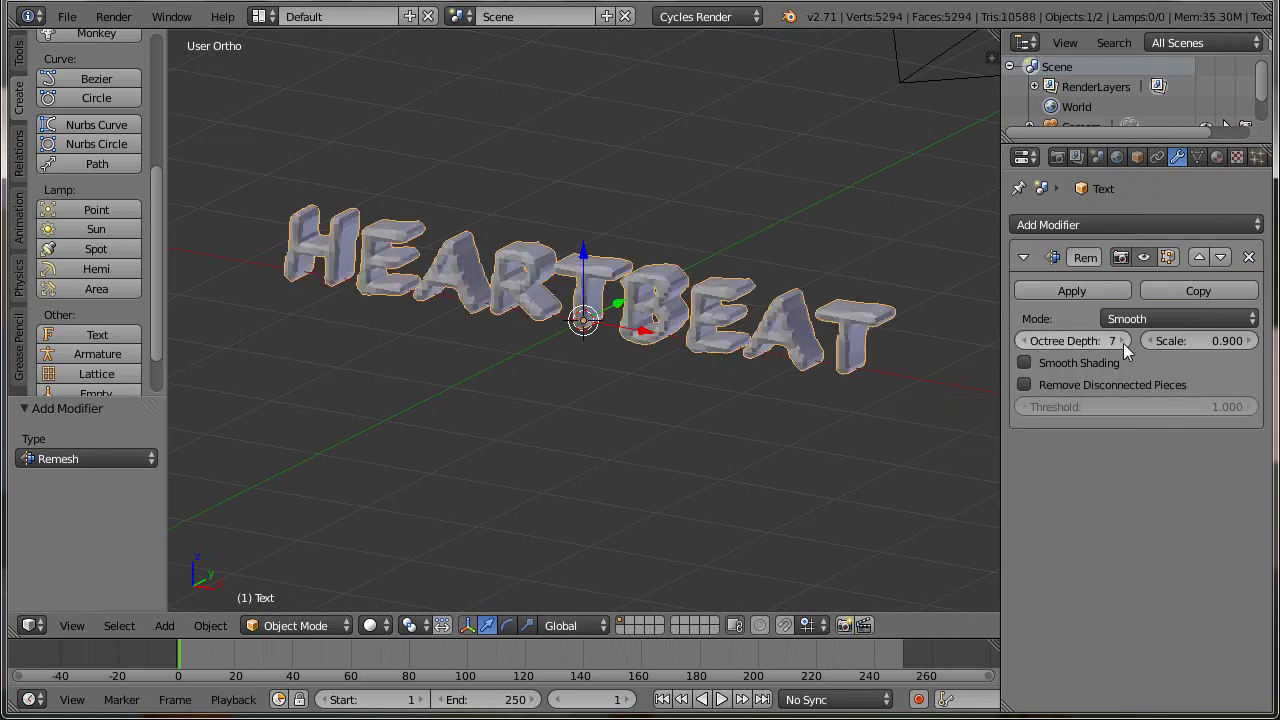
left_click(1123, 341)
left_click(1123, 341)
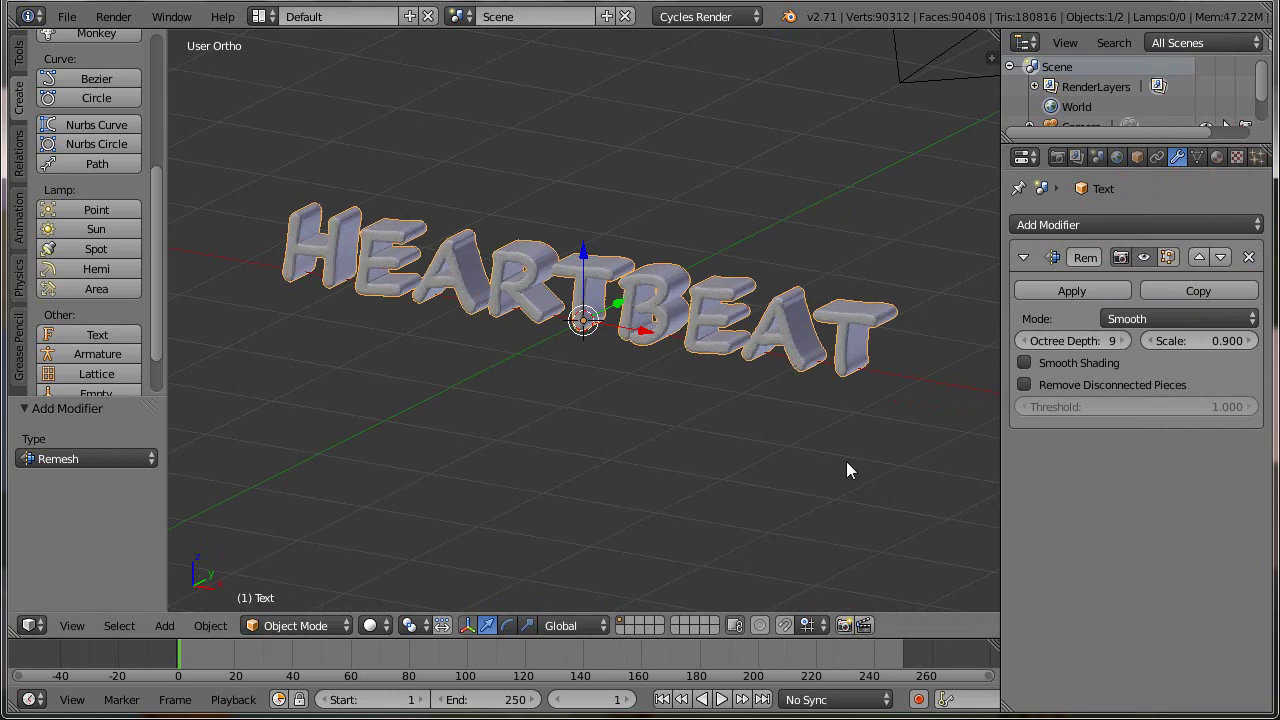
scroll(790, 451, "up", 5)
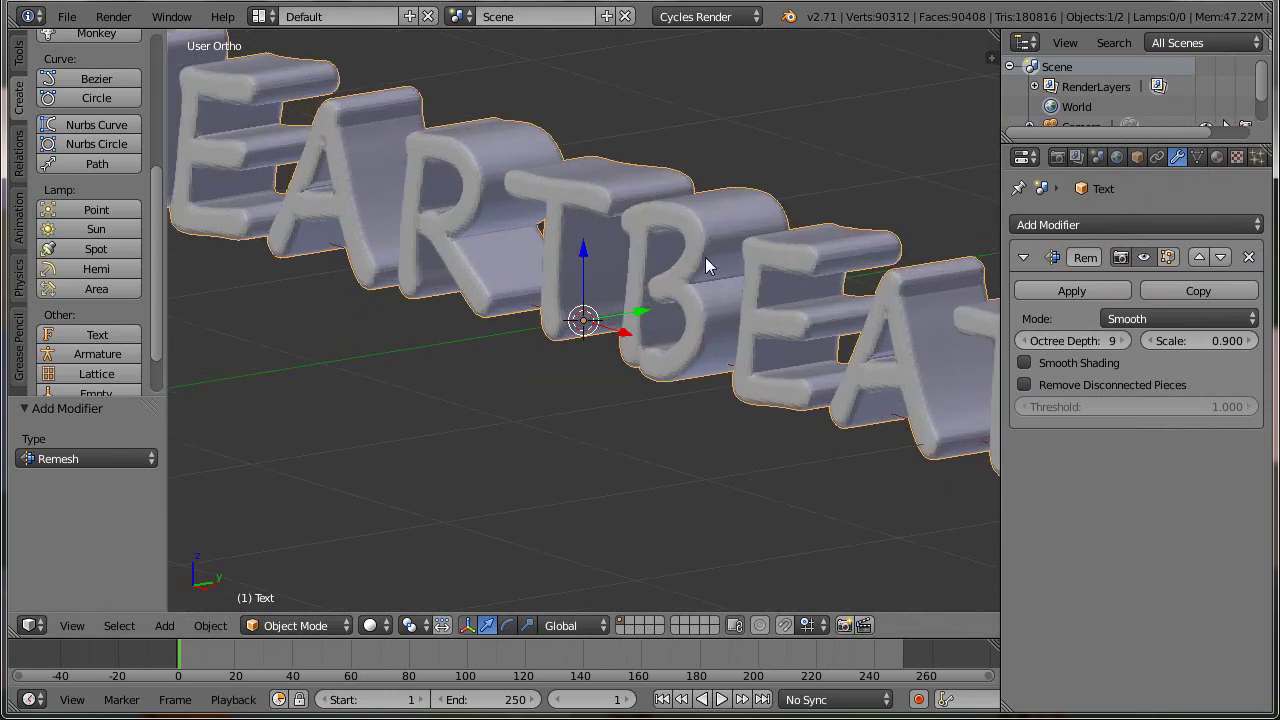
left_click(1071, 290)
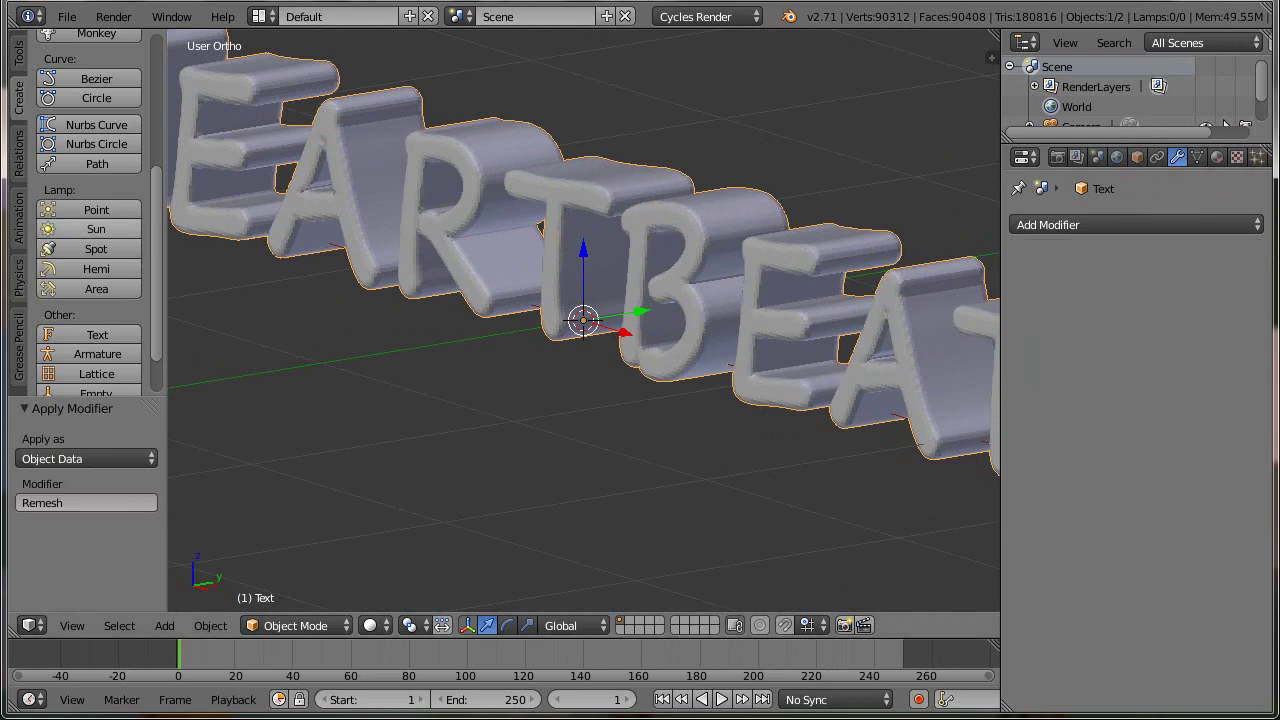
- Give the HEARTBEAT mesh smooth shading
left_click(18, 56)
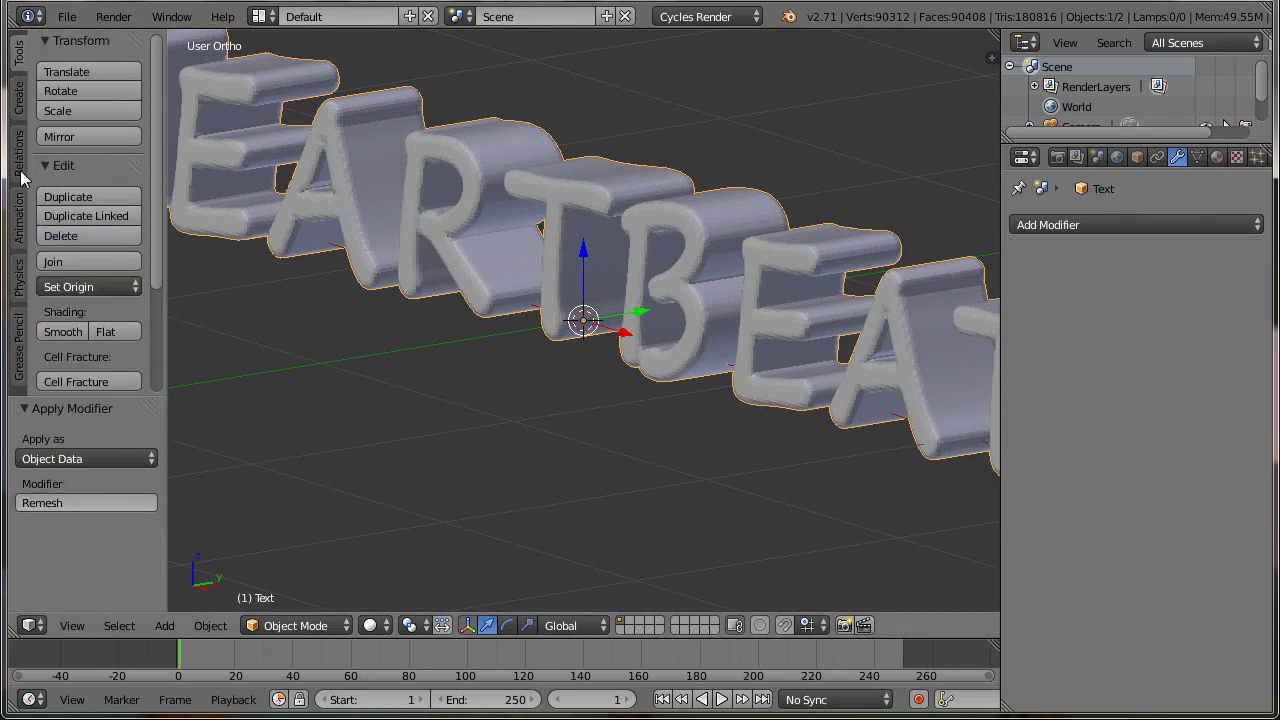
left_click(59, 332)
mouse_move(352, 292)
middle_mouse_down()
mouse_move(416, 362)
mouse_move(507, 337)
mouse_move(522, 303)
mouse_move(510, 374)
mouse_move(363, 352)
mouse_move(406, 337)
mouse_move(394, 346)
middle_mouse_up()
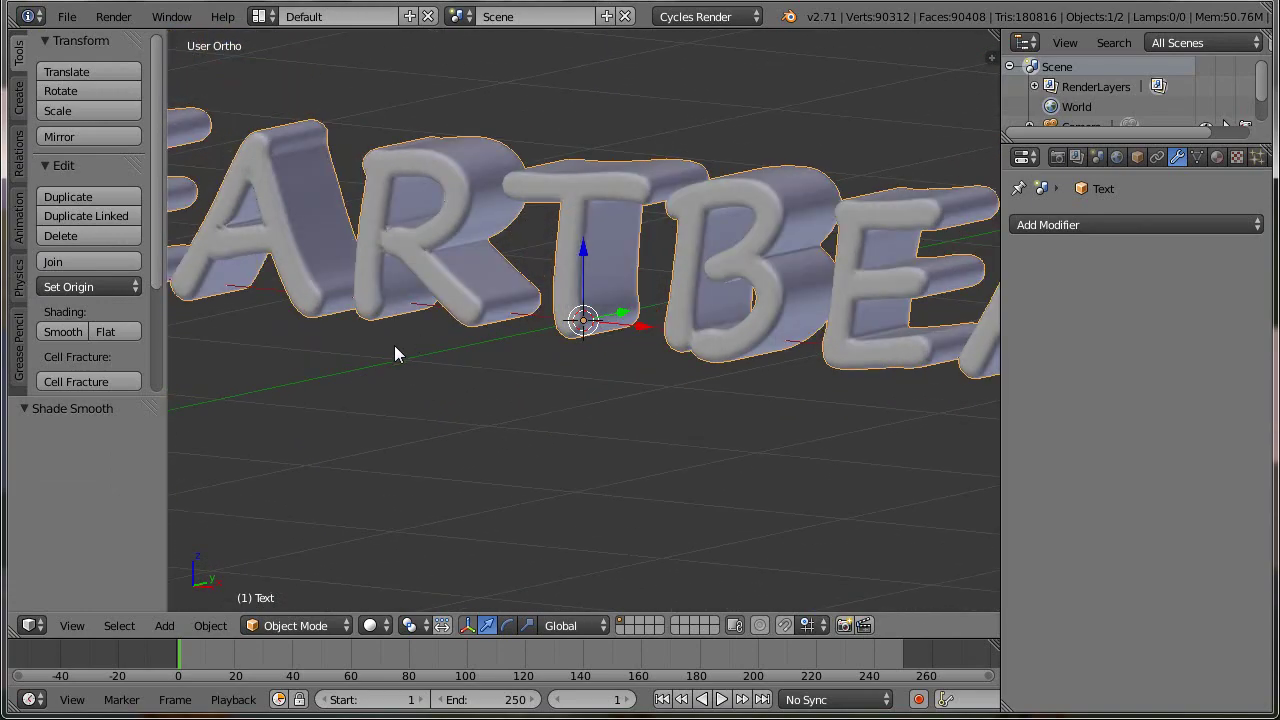
key("KP_1")
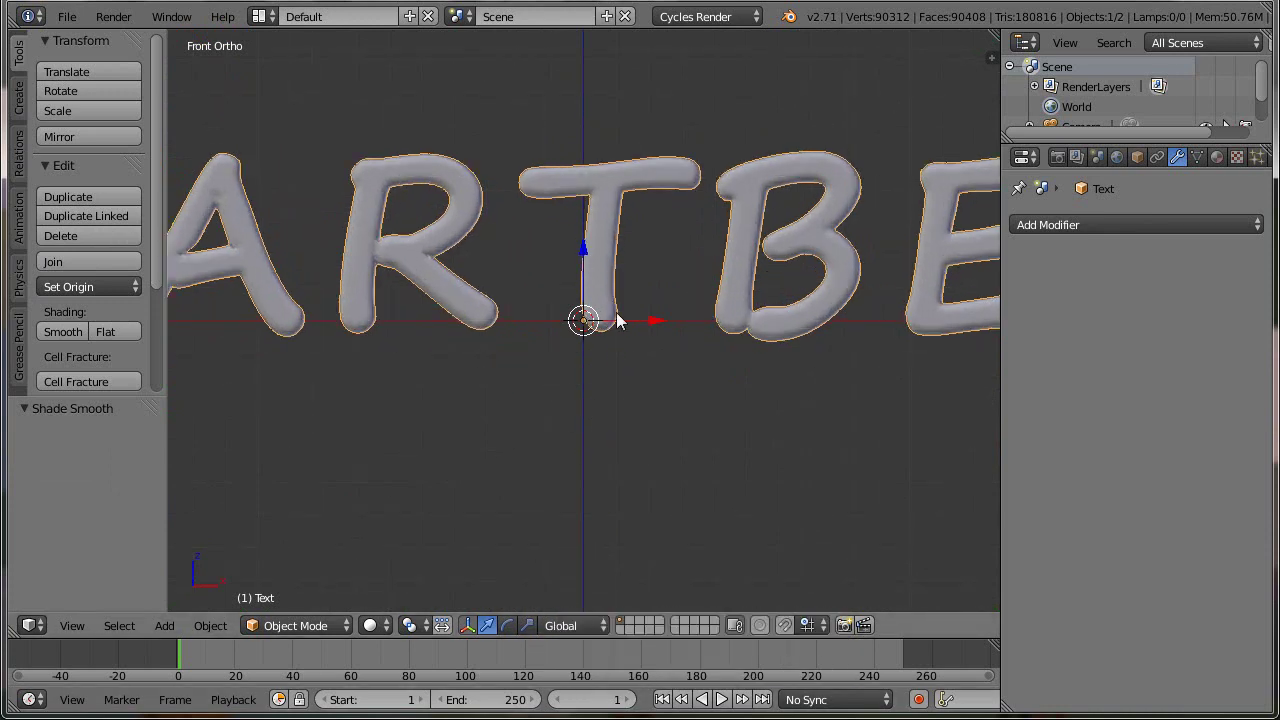
middle_click_drag(637, 432, 577, 444)
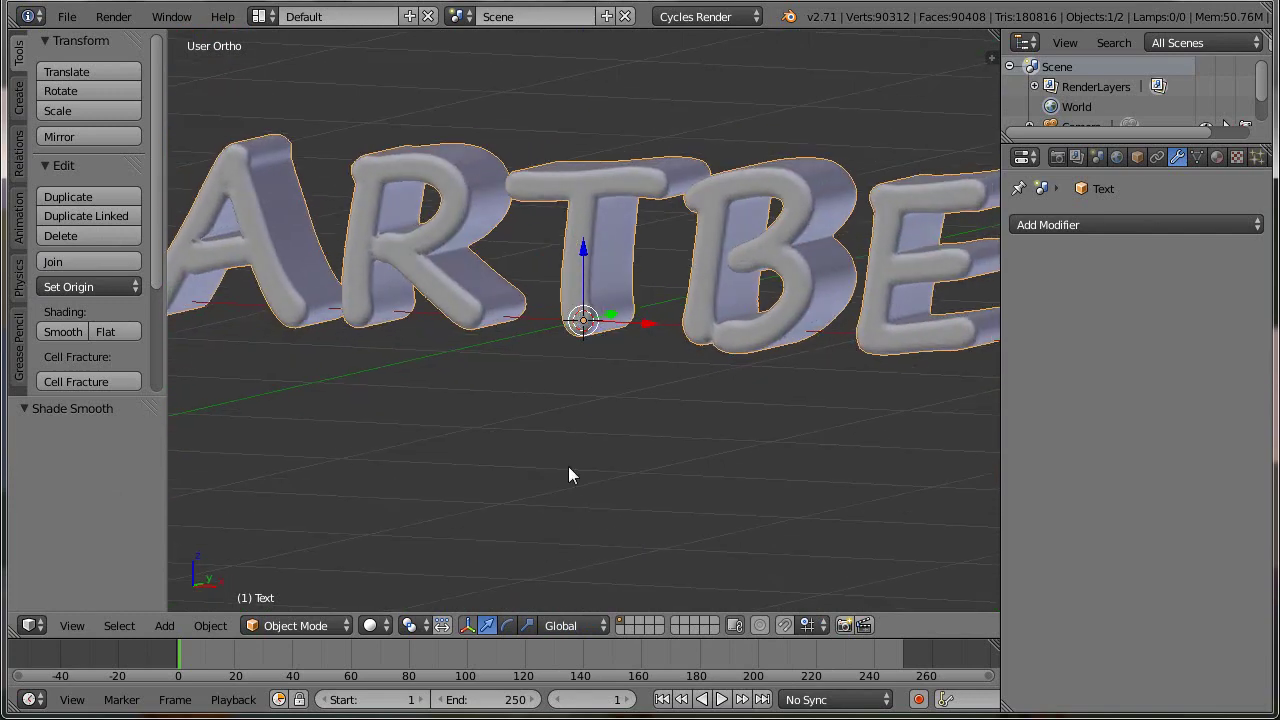
- Apply the text's rotation with Ctrl+A, checking its axes in Local then Global orientation
left_click(566, 626)
left_click(570, 582)
middle_click_drag(506, 369, 576, 368)
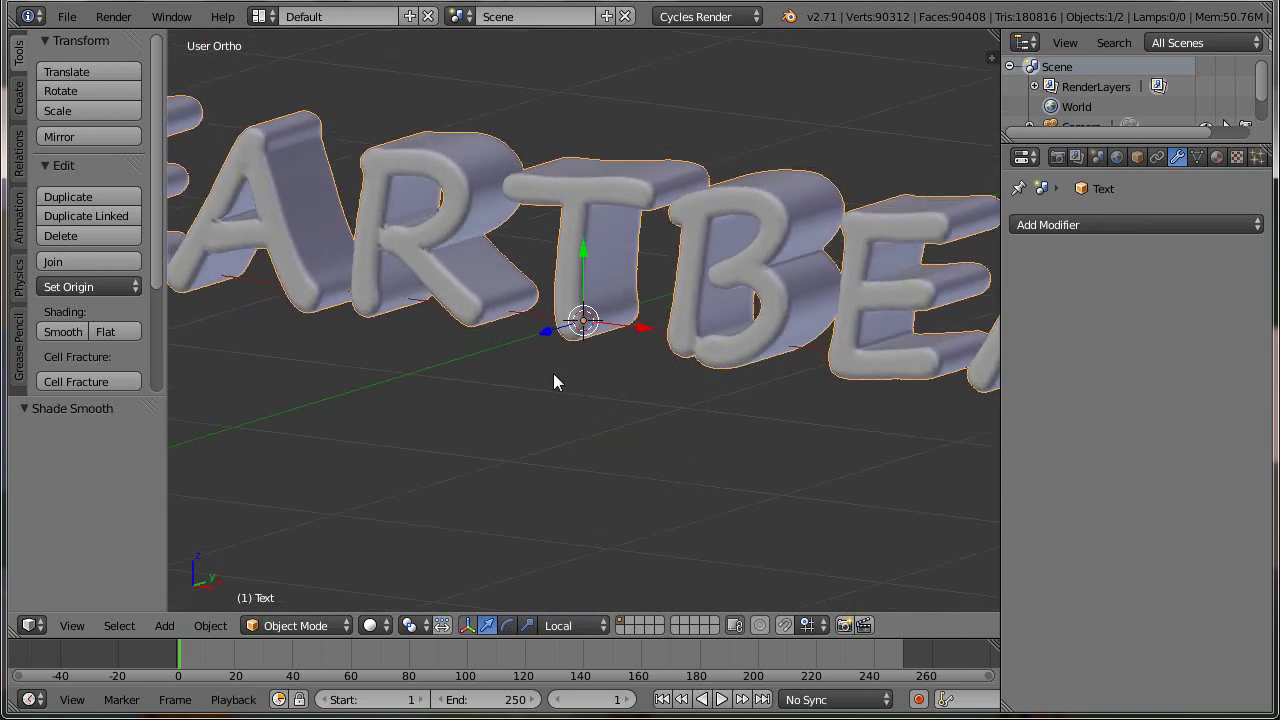
key("ctrl+a")
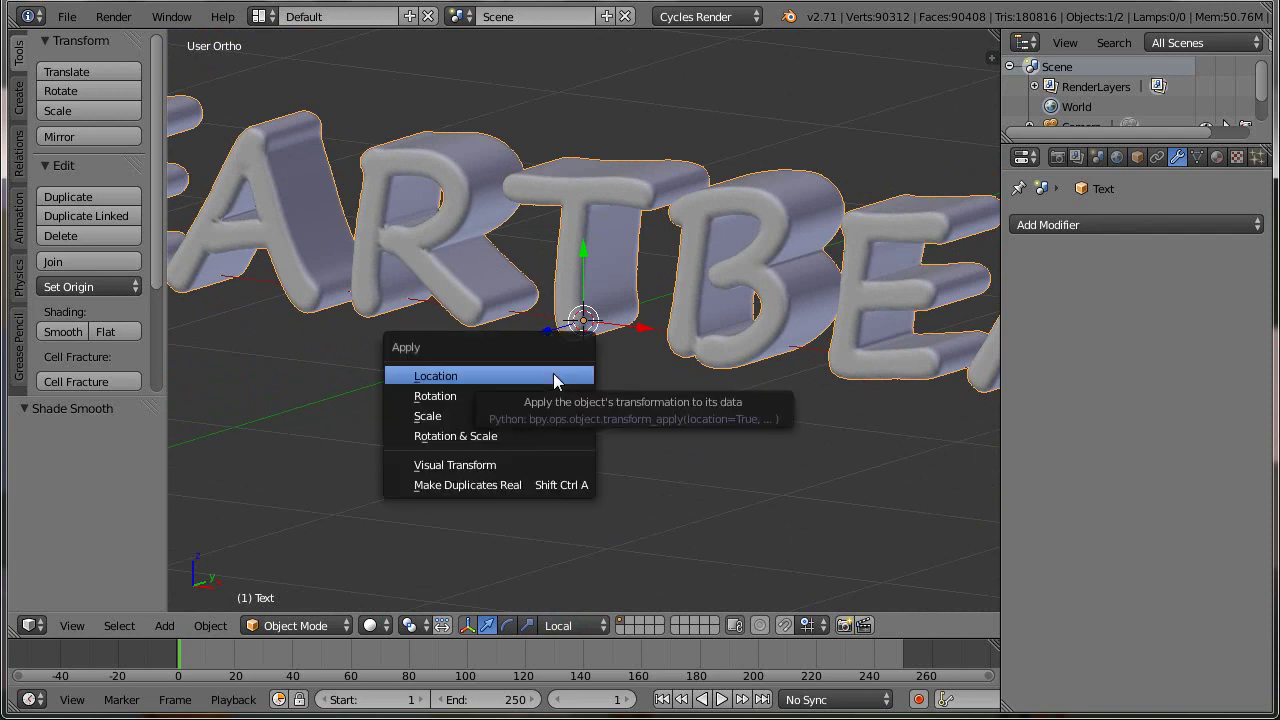
left_click(550, 395)
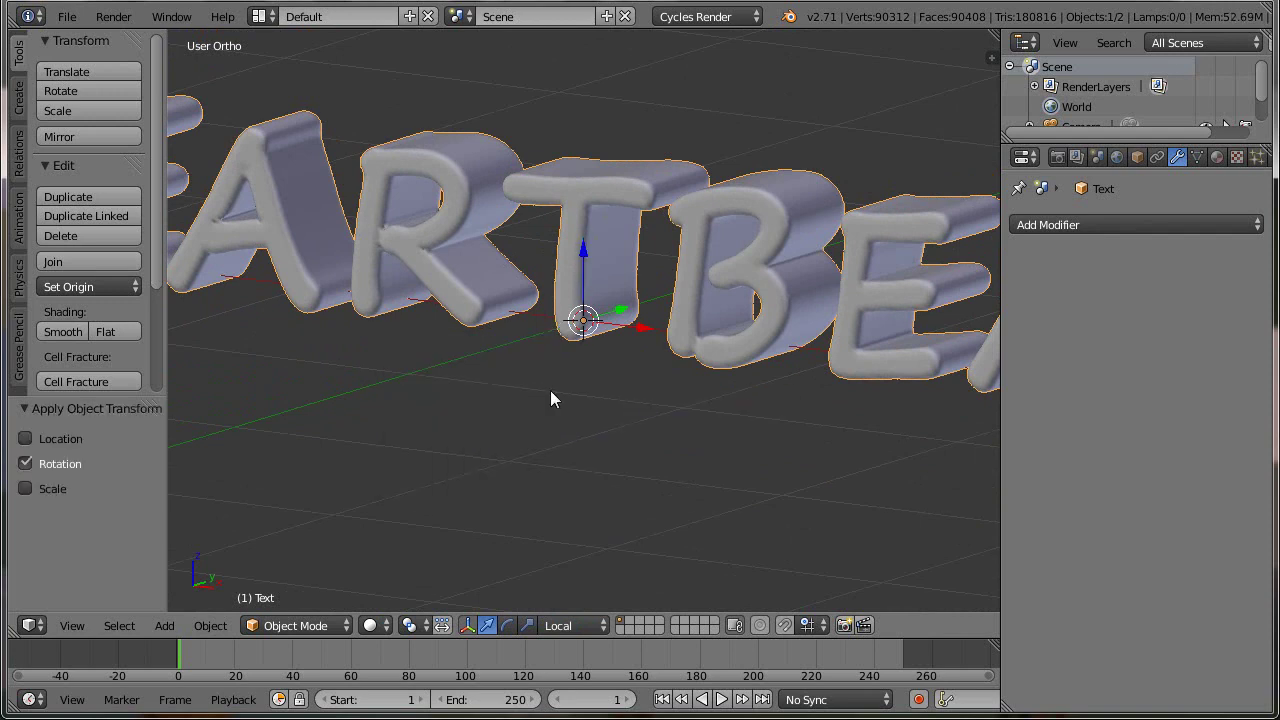
left_click(568, 625)
left_click(561, 602)
middle_click_drag(449, 493, 629, 266)
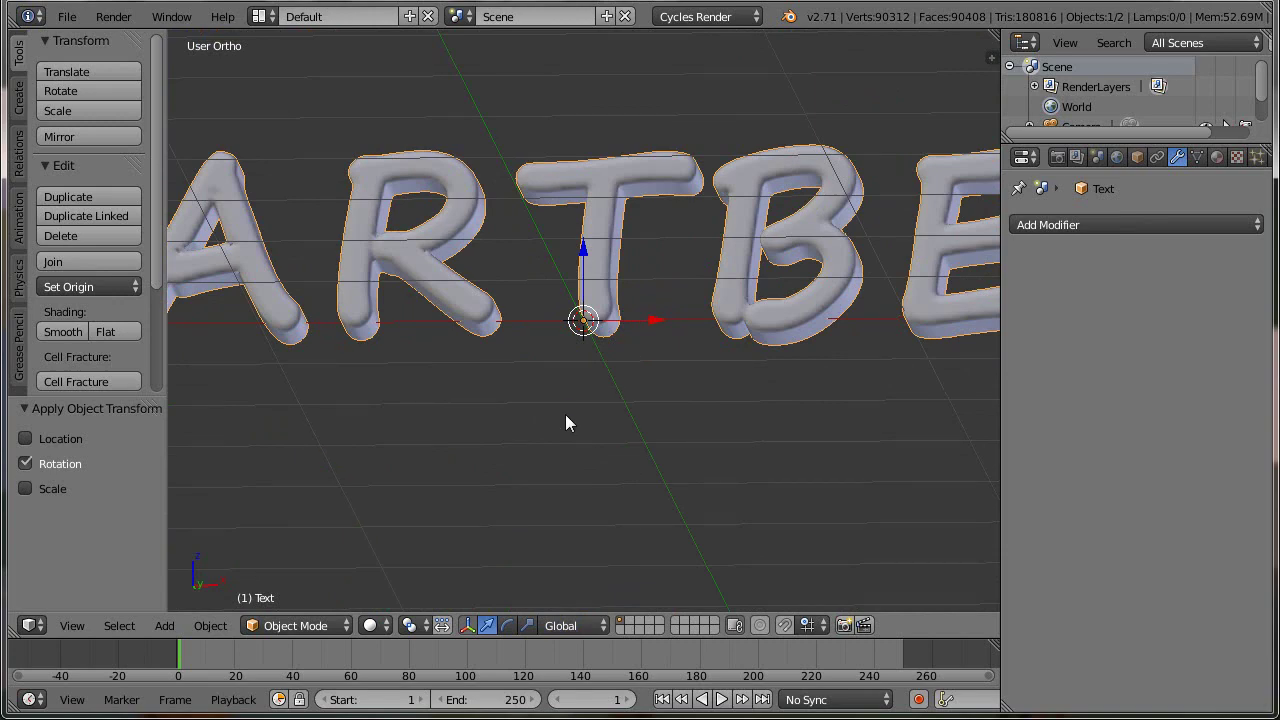
- Move the text's origin to its center of mass
key("KP_1")
scroll(599, 390, "down", 4)
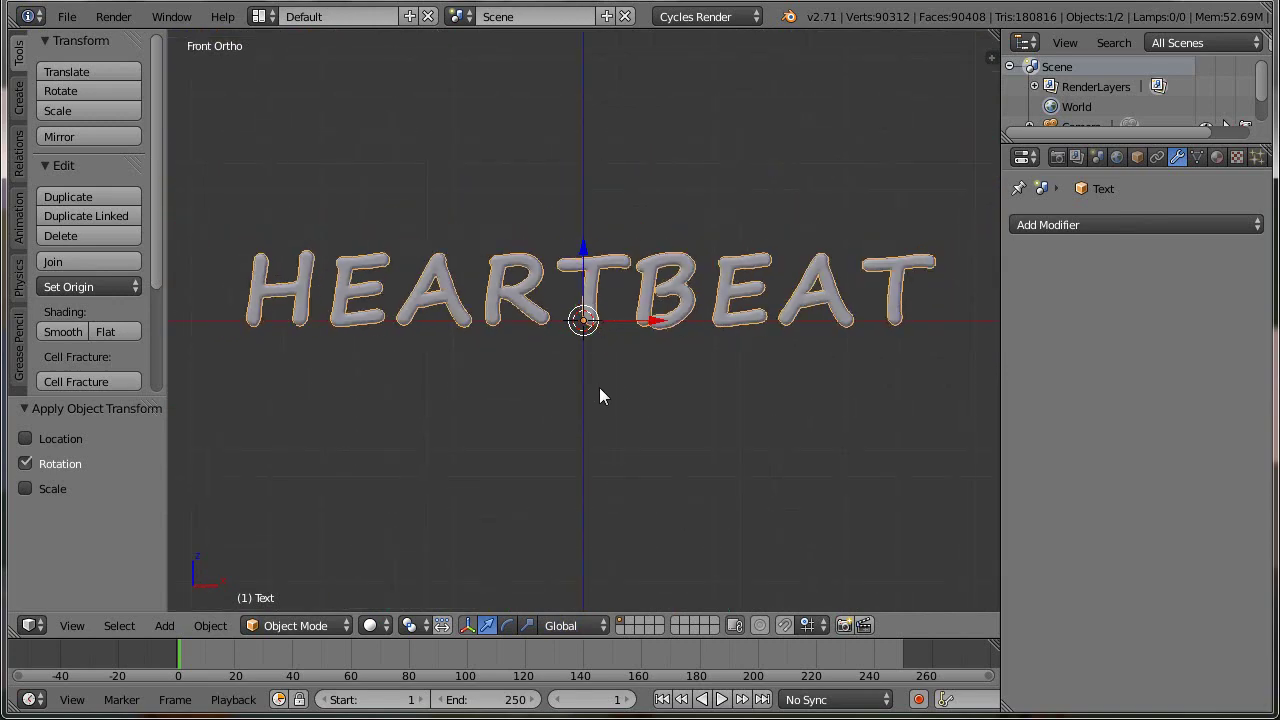
left_click(55, 283)
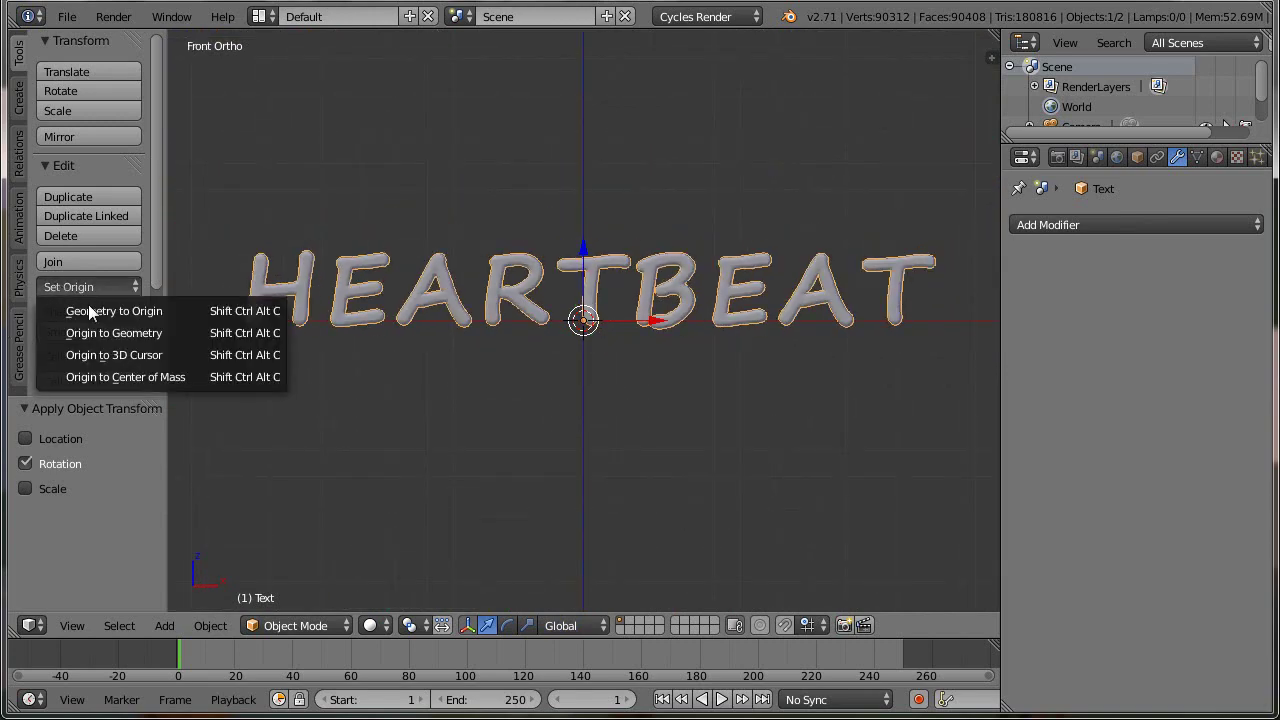
left_click(106, 379)
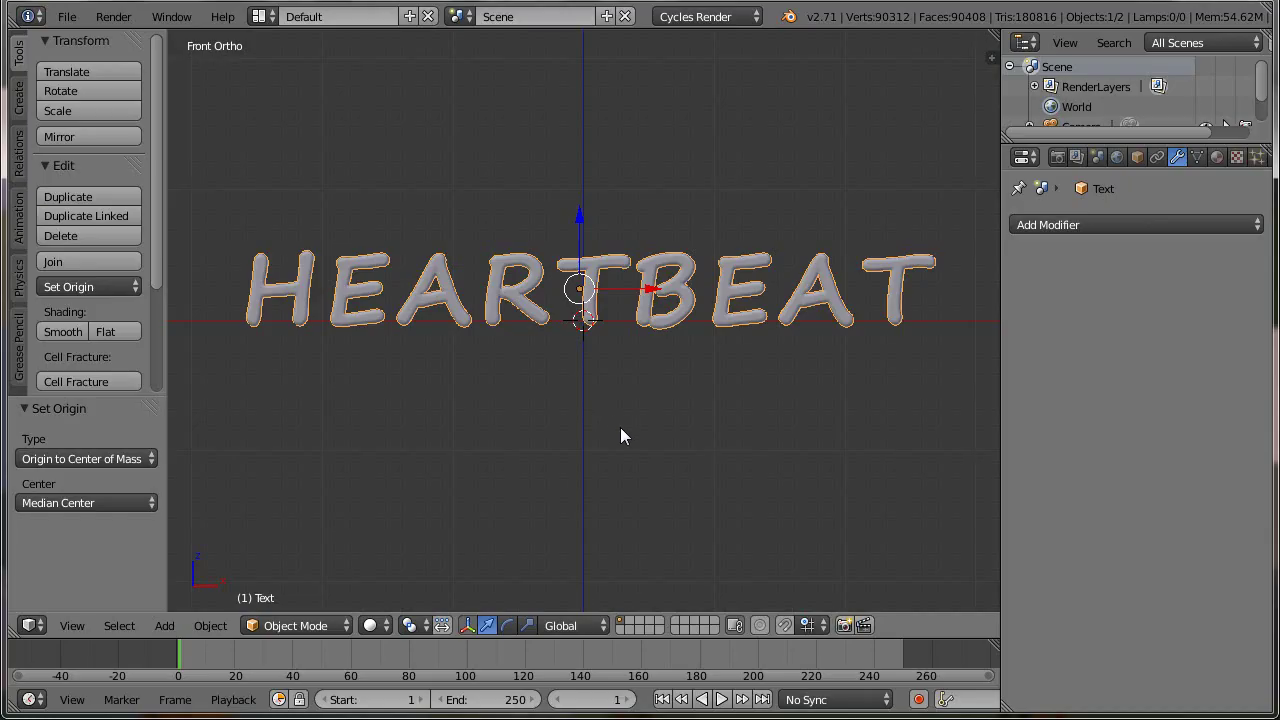
middle_click_drag(620, 436, 545, 465)
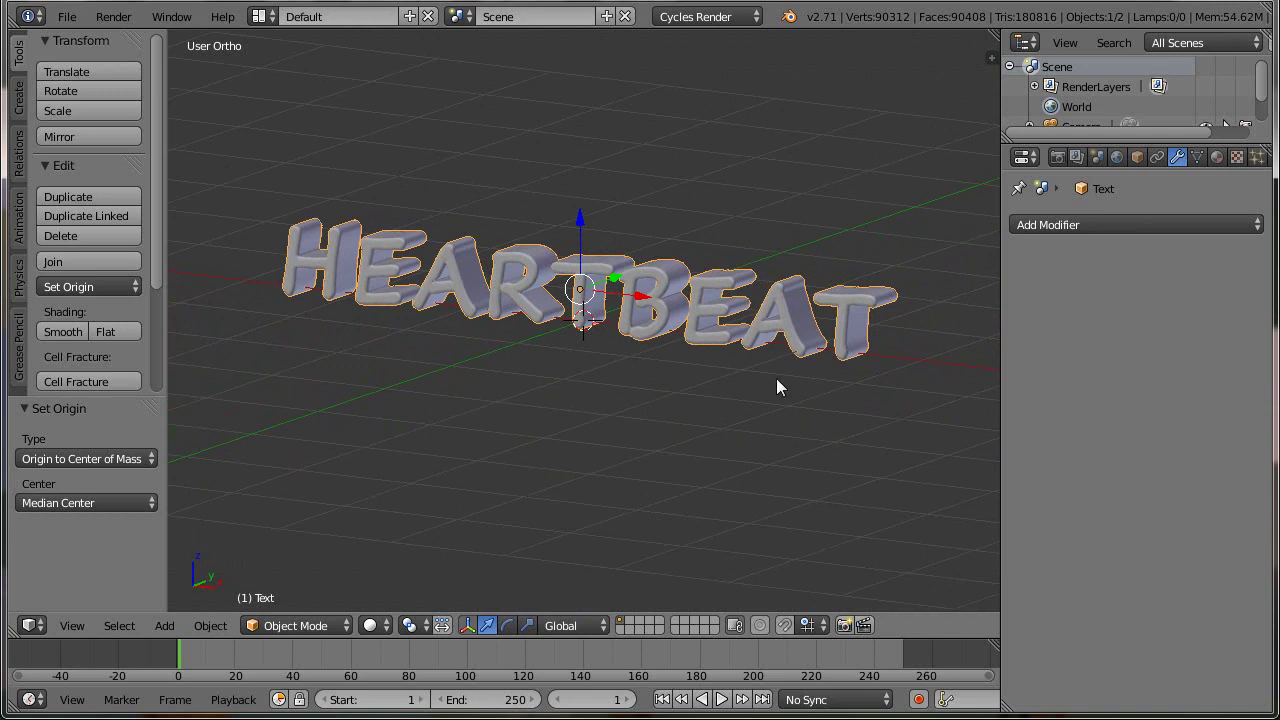
- Snap the 3D cursor to the selected text and return to front view
key("shift+s")
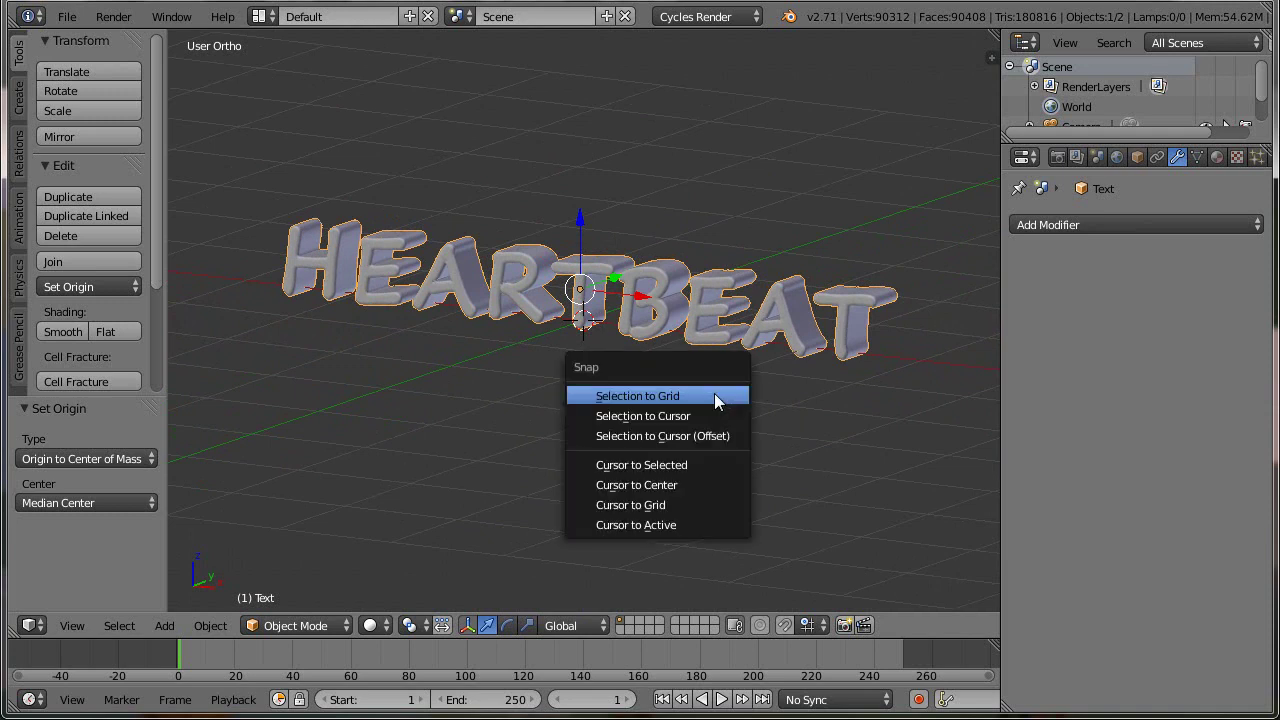
left_click(648, 465)
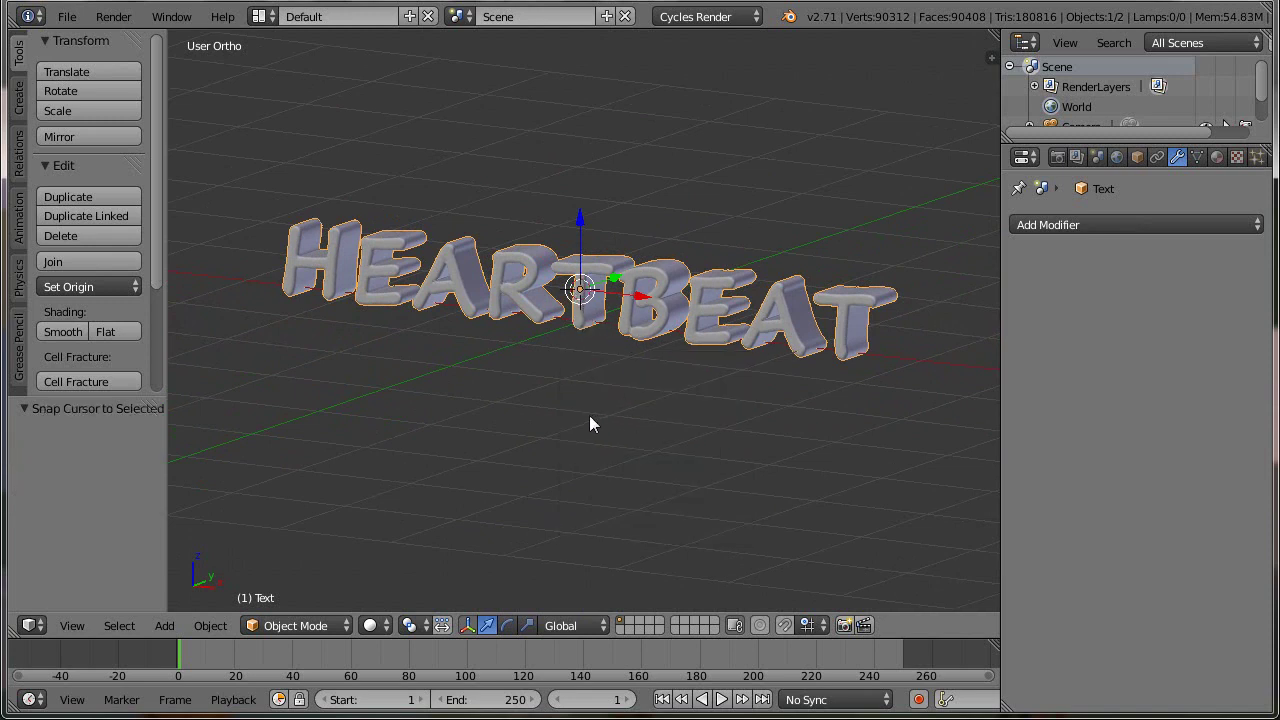
key("KP_1")
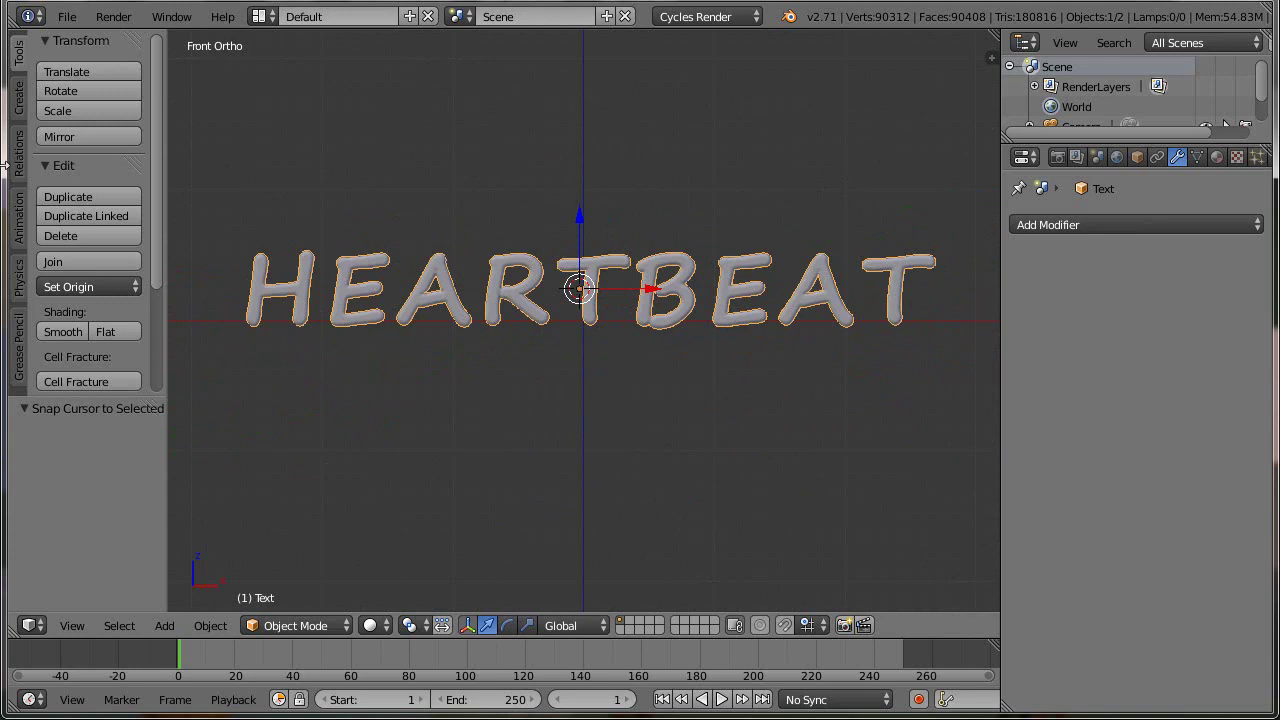
- Add a lattice object at the 3D cursor
left_click(20, 110)
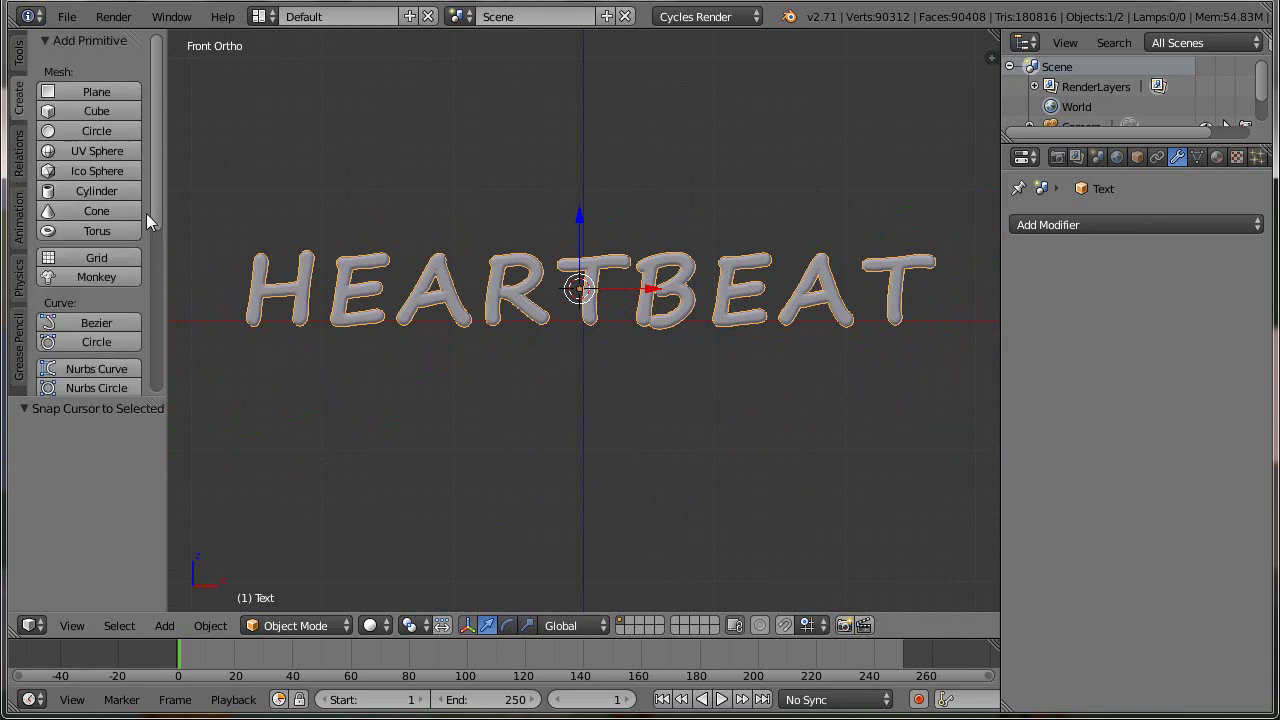
left_click_drag(154, 208, 172, 377)
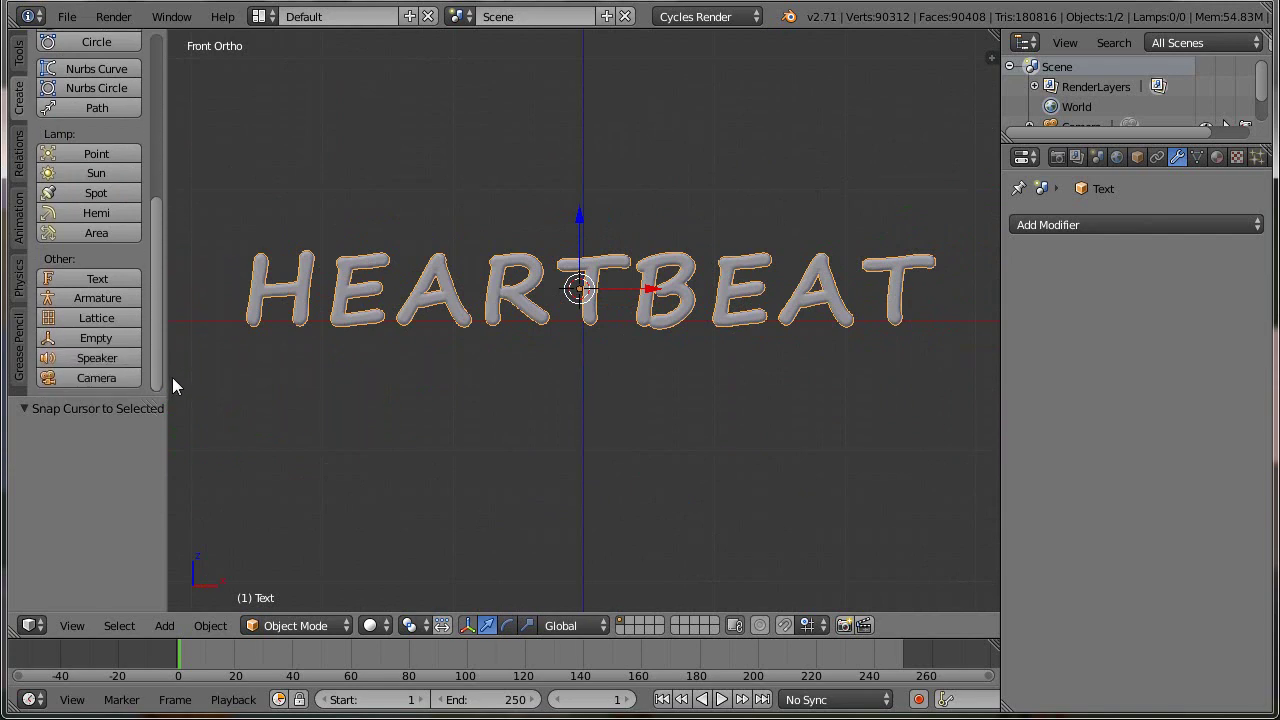
left_click(96, 319)
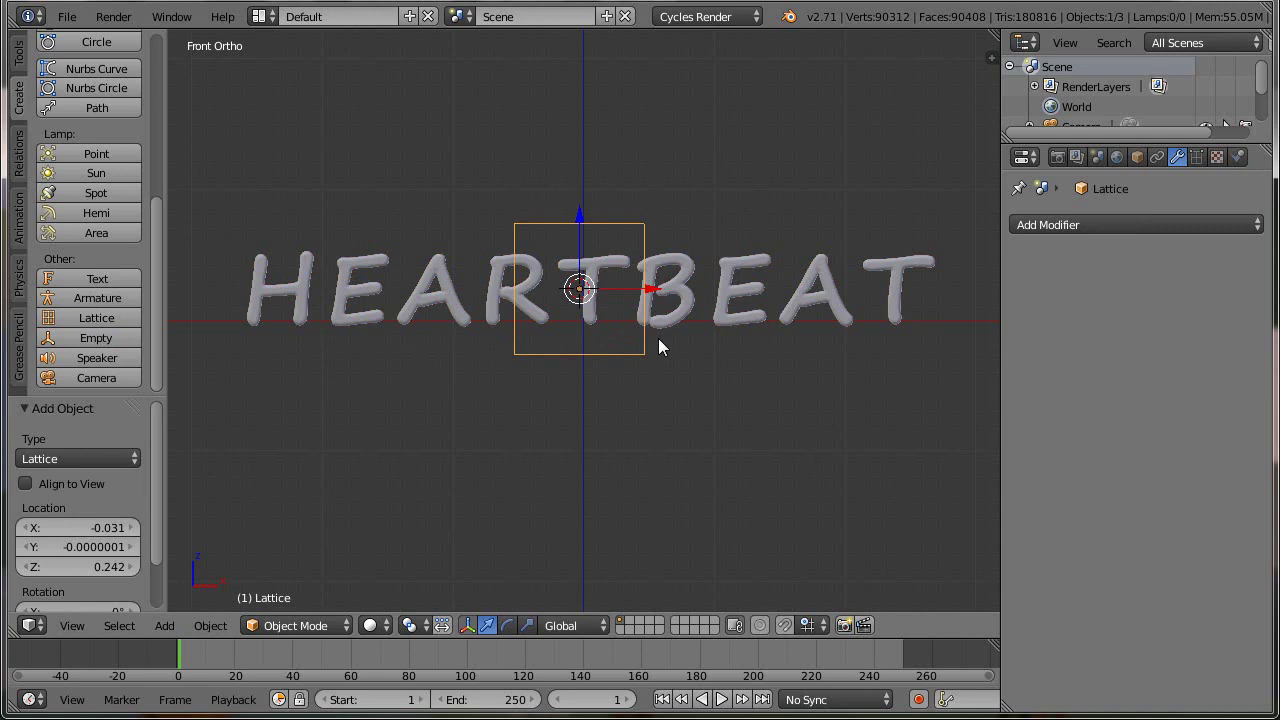
- Stretch the lattice along X and centre it across the HEARTBEAT word
key("s")
key("x")
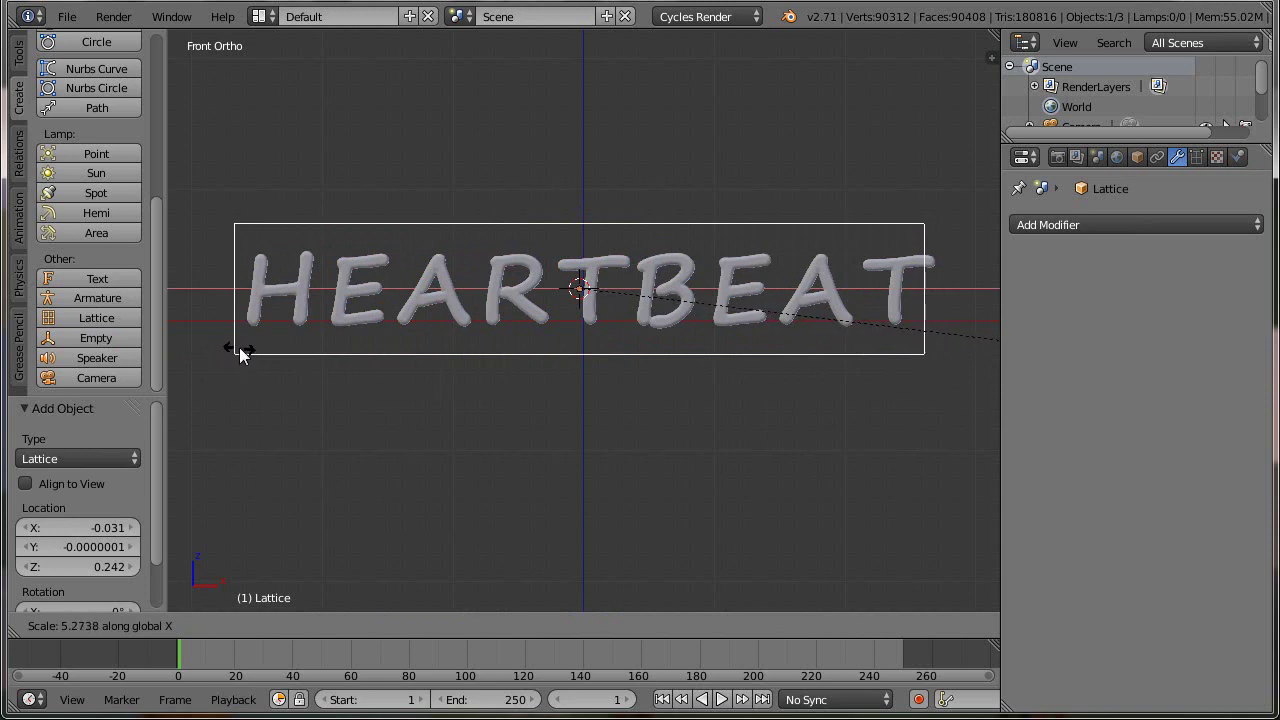
left_click(240, 352)
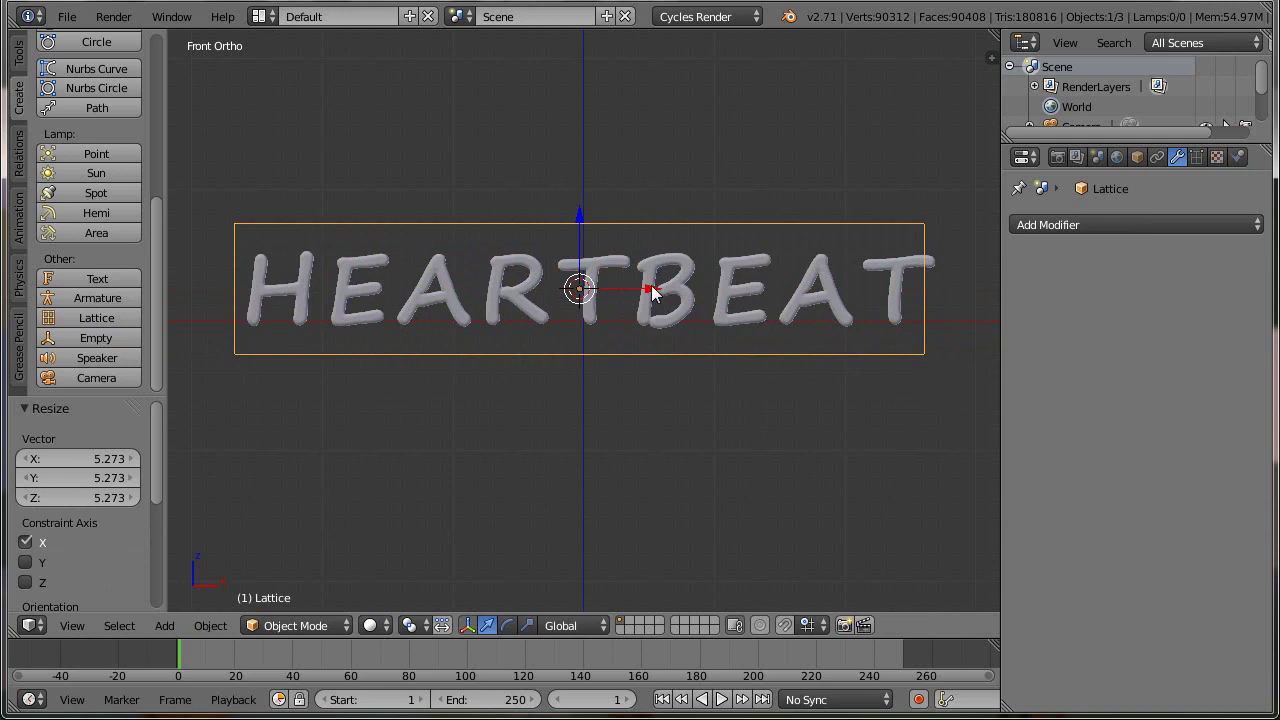
key("g")
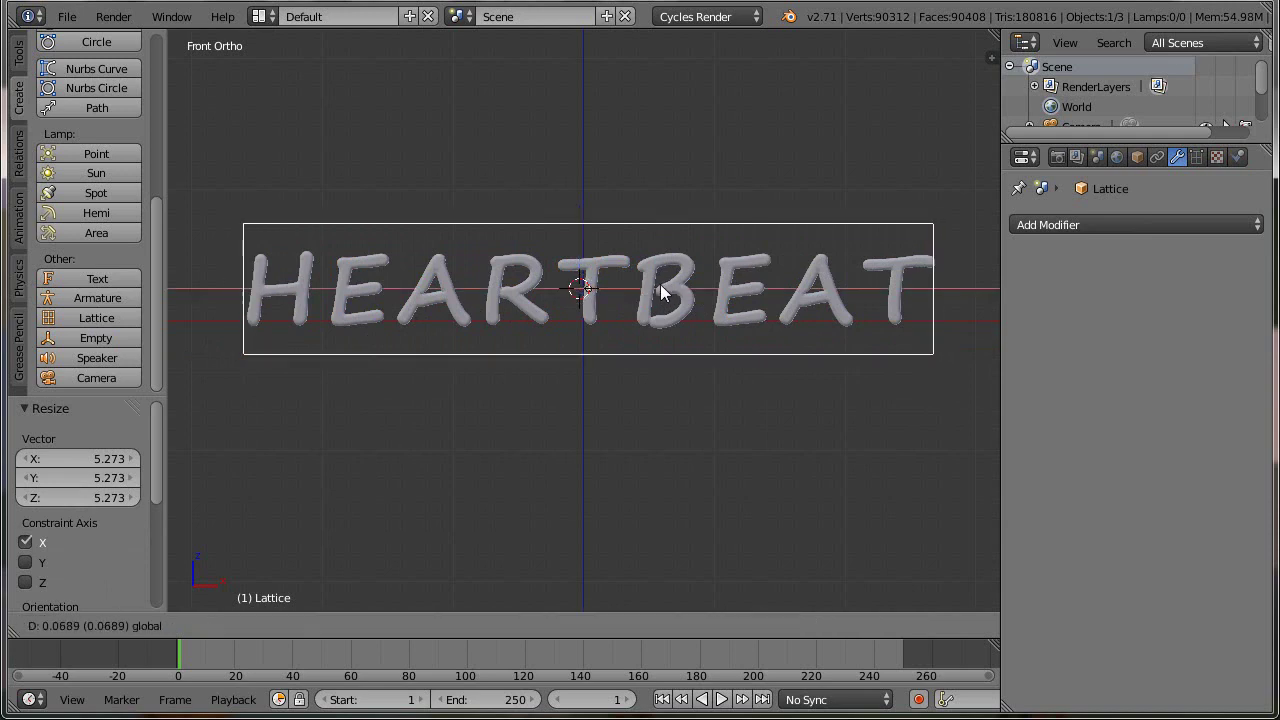
left_click(660, 286)
key("s")
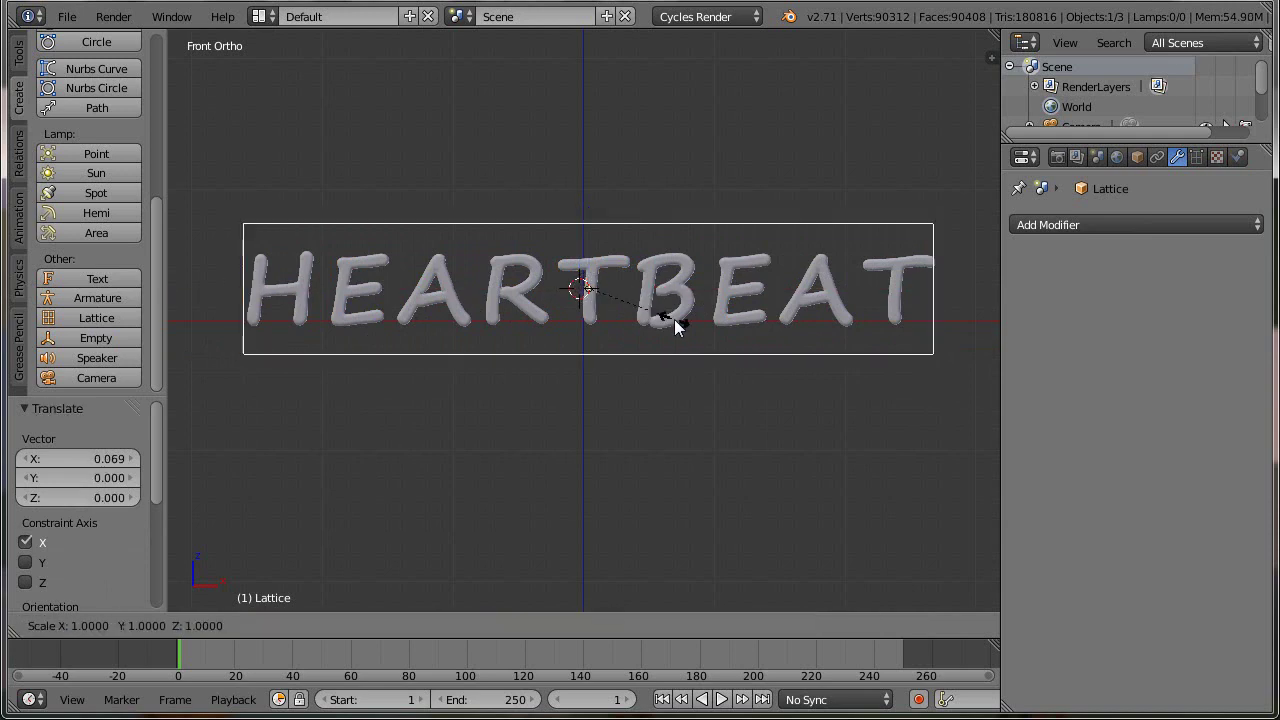
key("x")
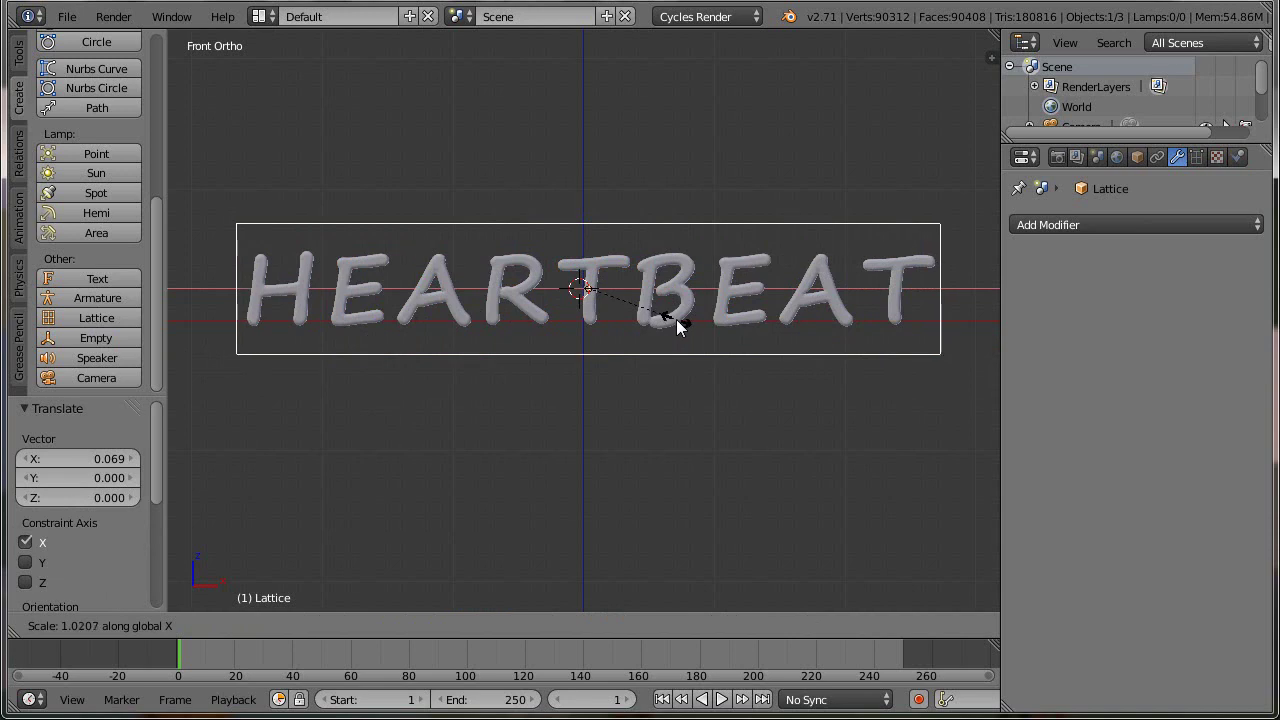
left_click(677, 321)
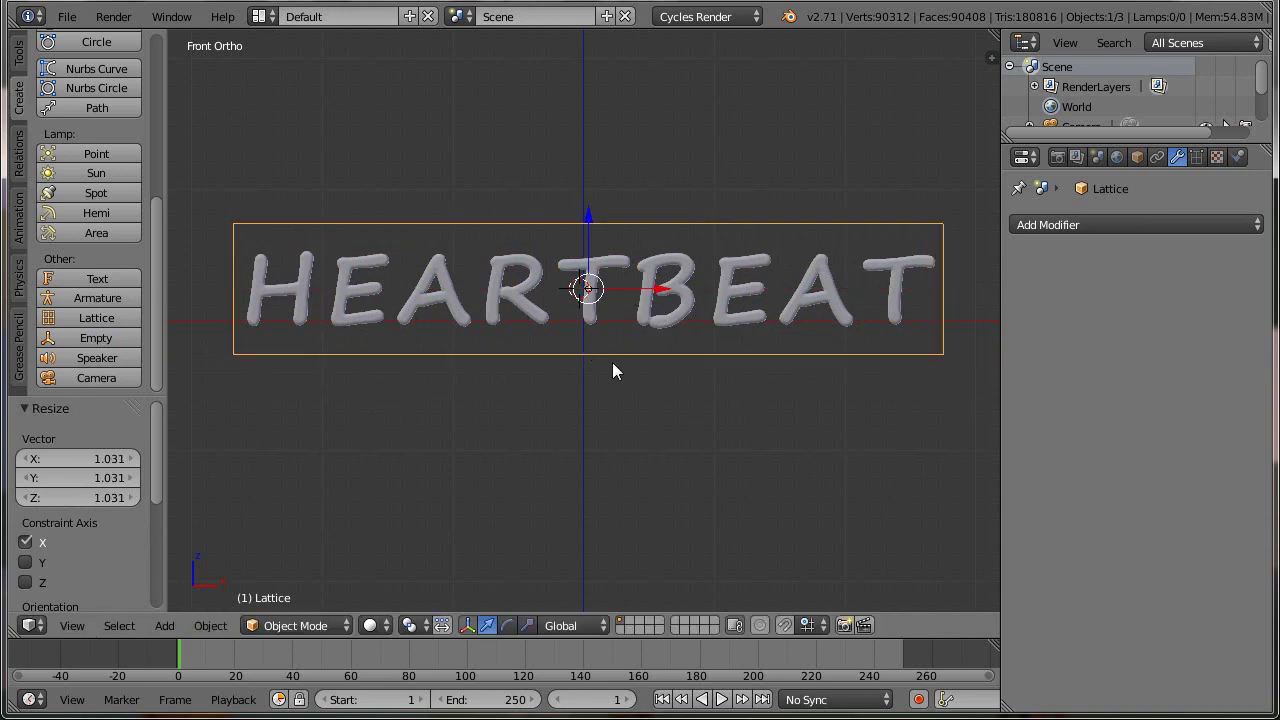
- Flatten the lattice vertically to 0.638 along Z
key("s")
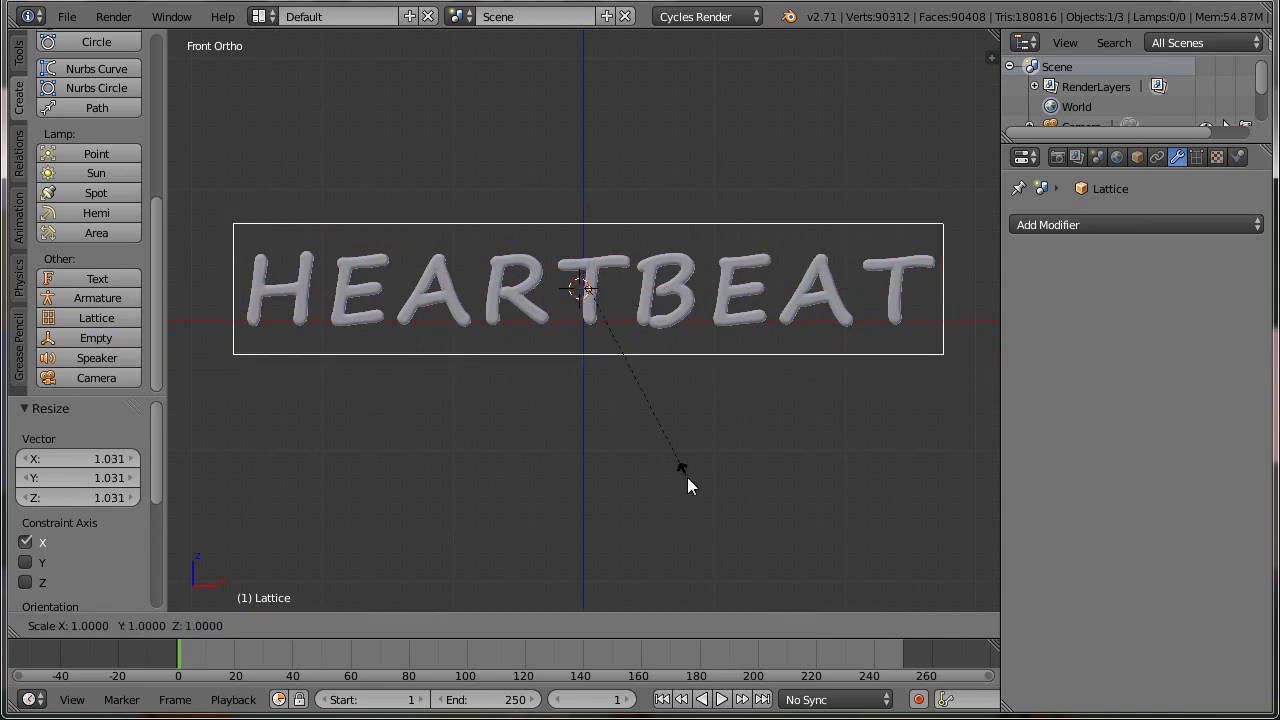
key("z")
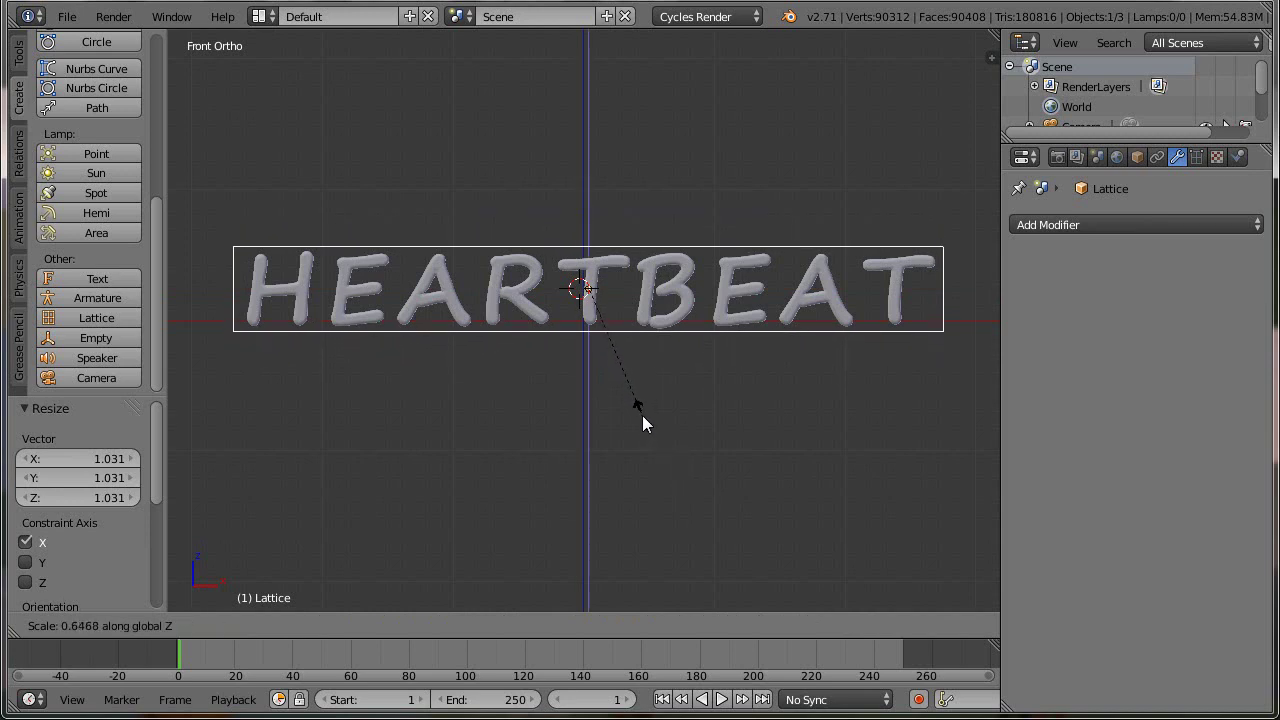
left_click(642, 413)
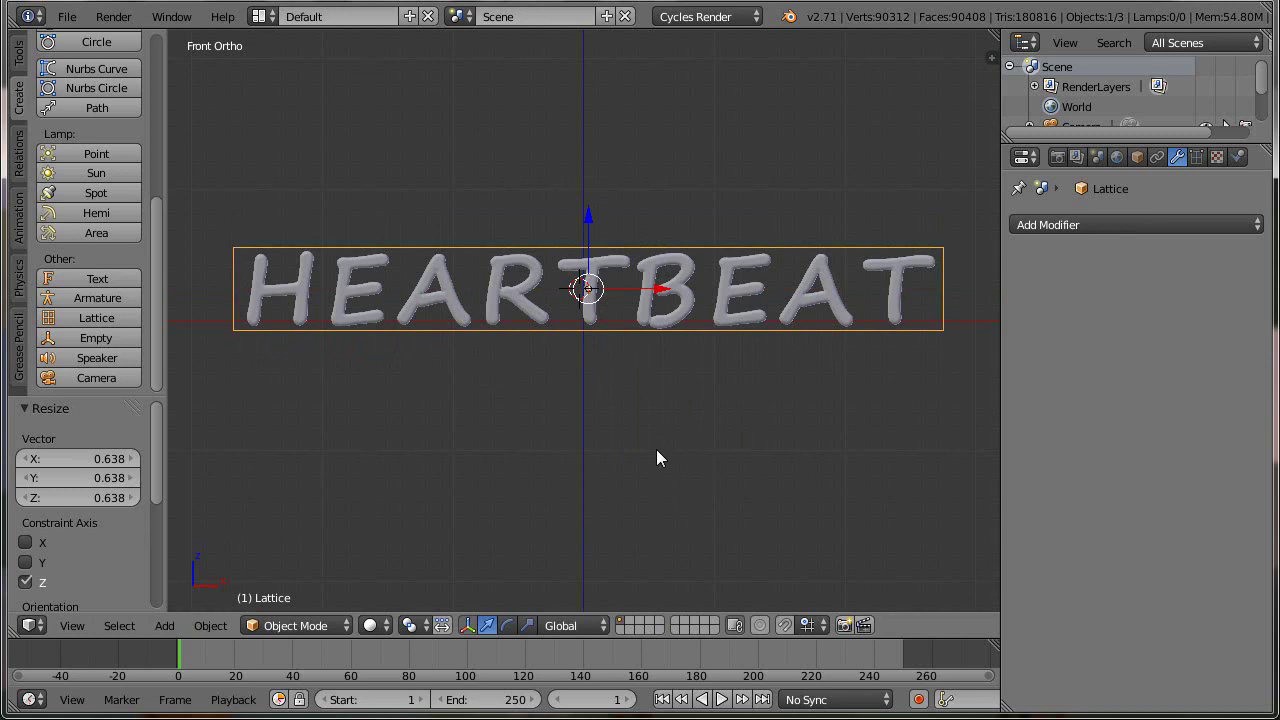
- Thin the lattice to 0.4 along Y, viewed from the side
key("KP_3")
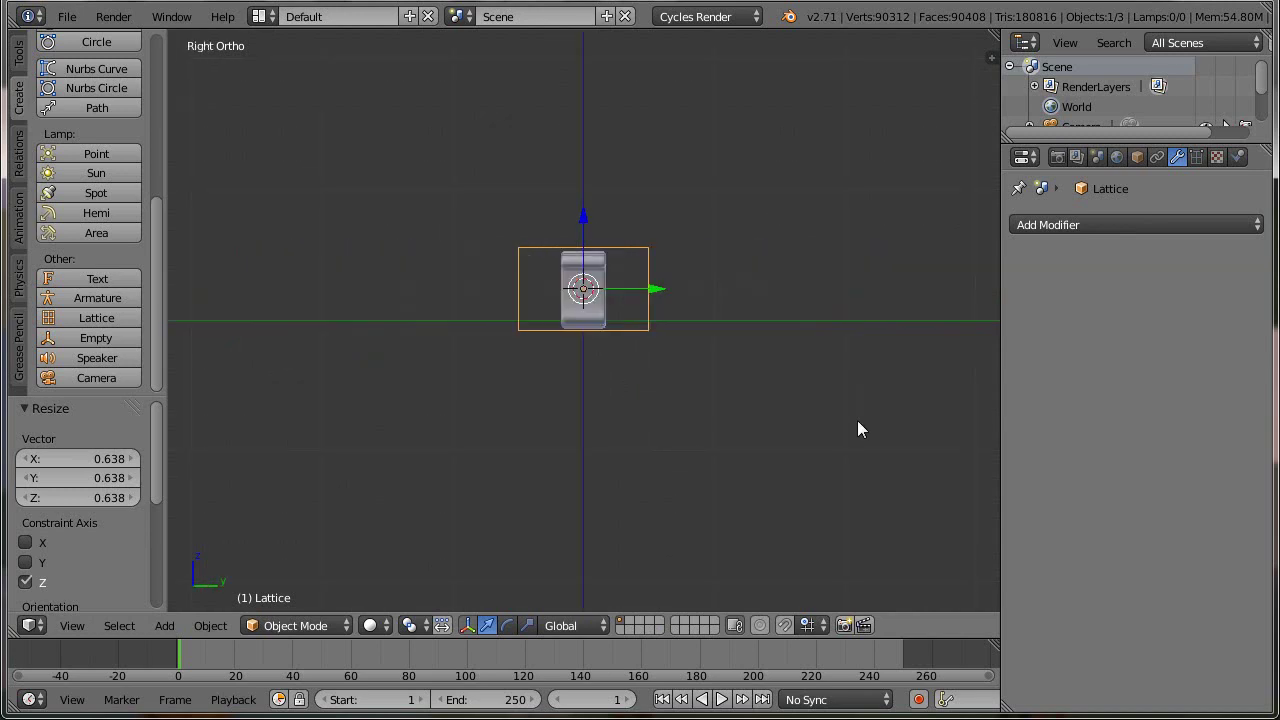
key("s")
key("y")
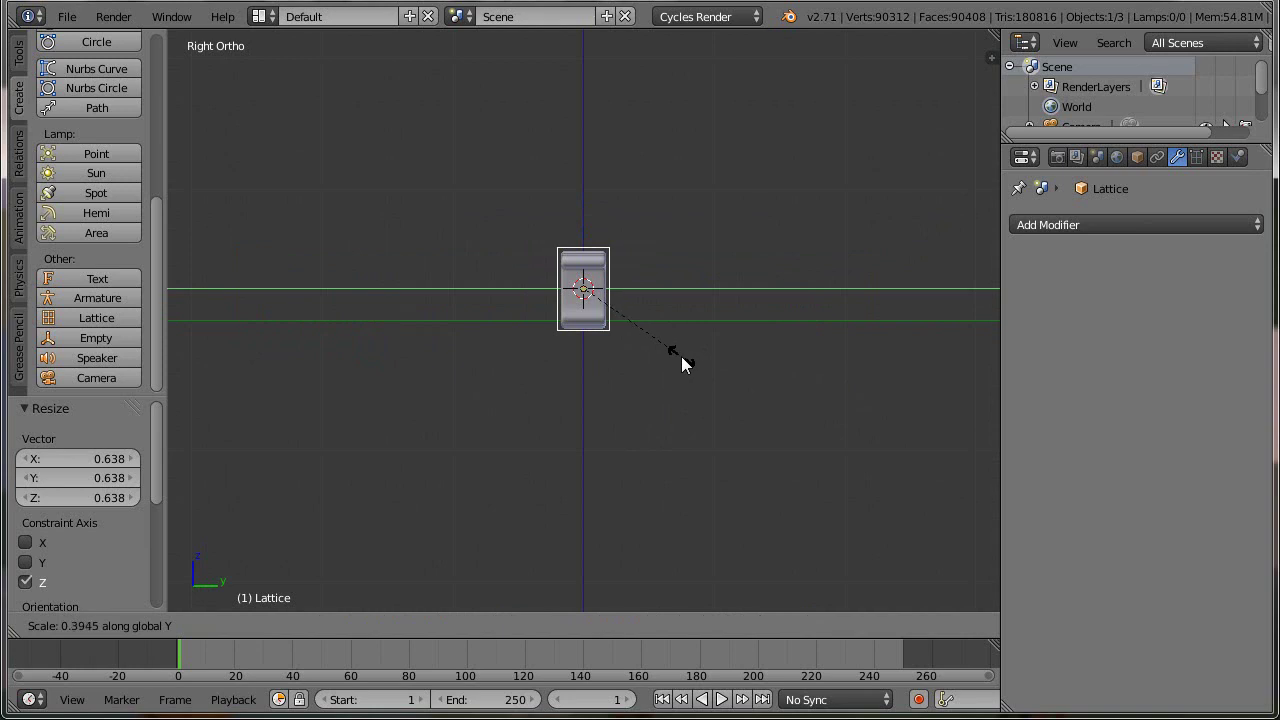
left_click(683, 356)
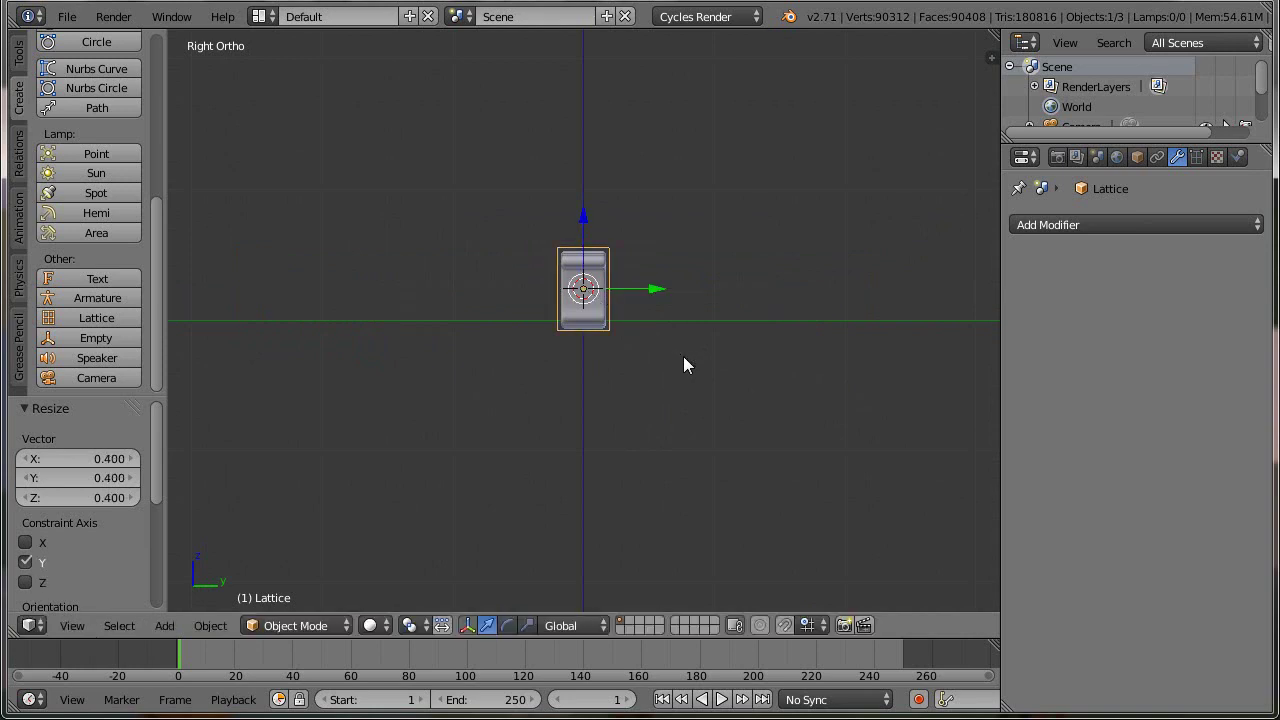
middle_click_drag(683, 356, 549, 506)
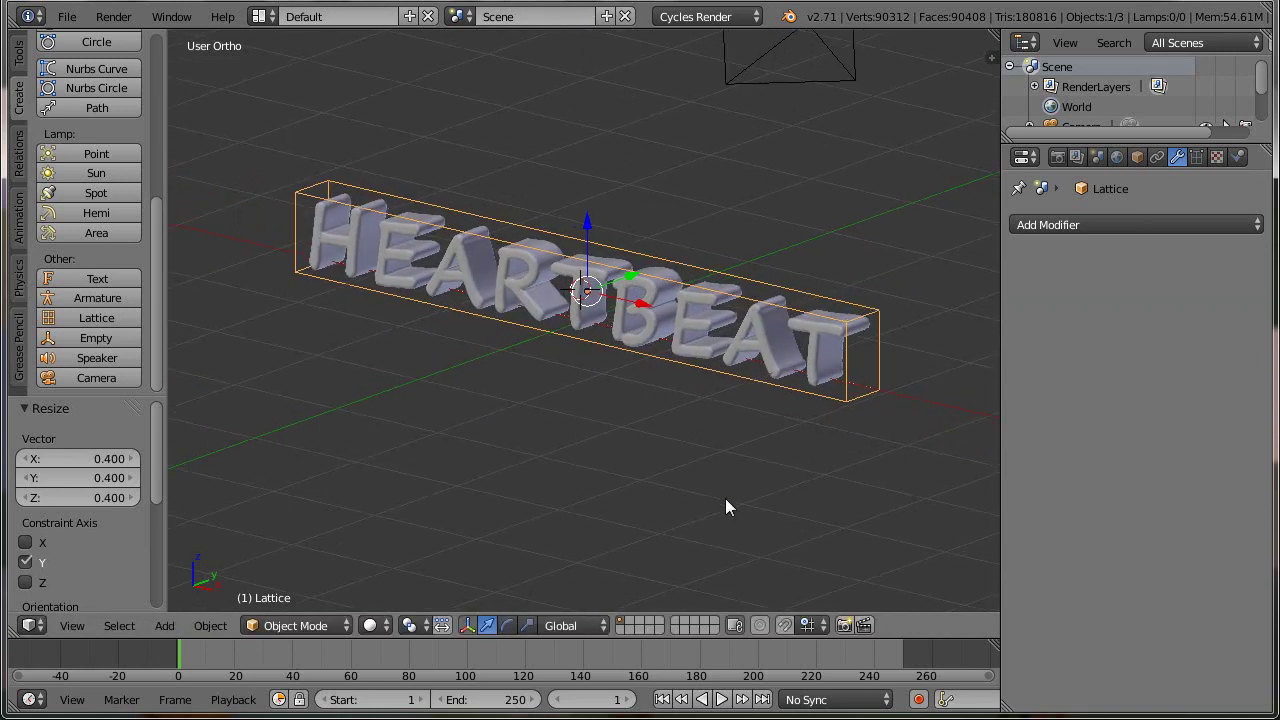
middle_click_drag(726, 506, 777, 460)
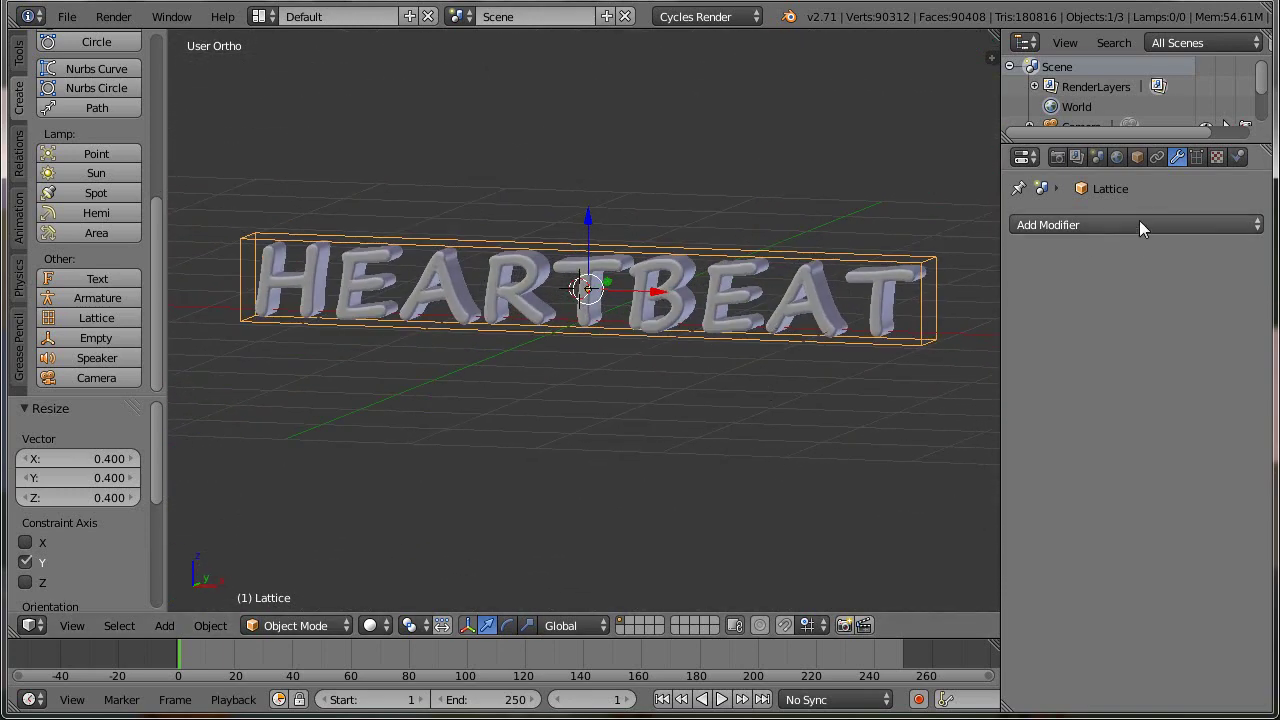
- Set the lattice resolution to 24 points along U and 12 along W
left_click(1199, 158)
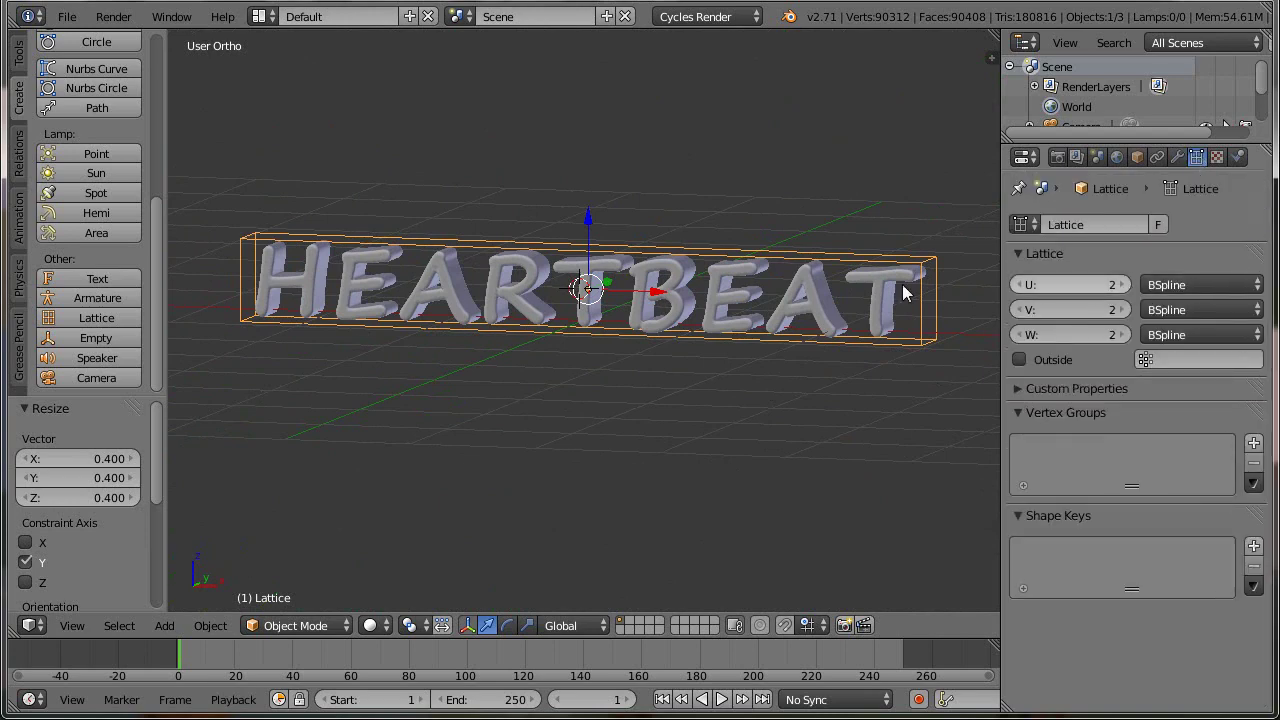
middle_click_drag(854, 389, 798, 396)
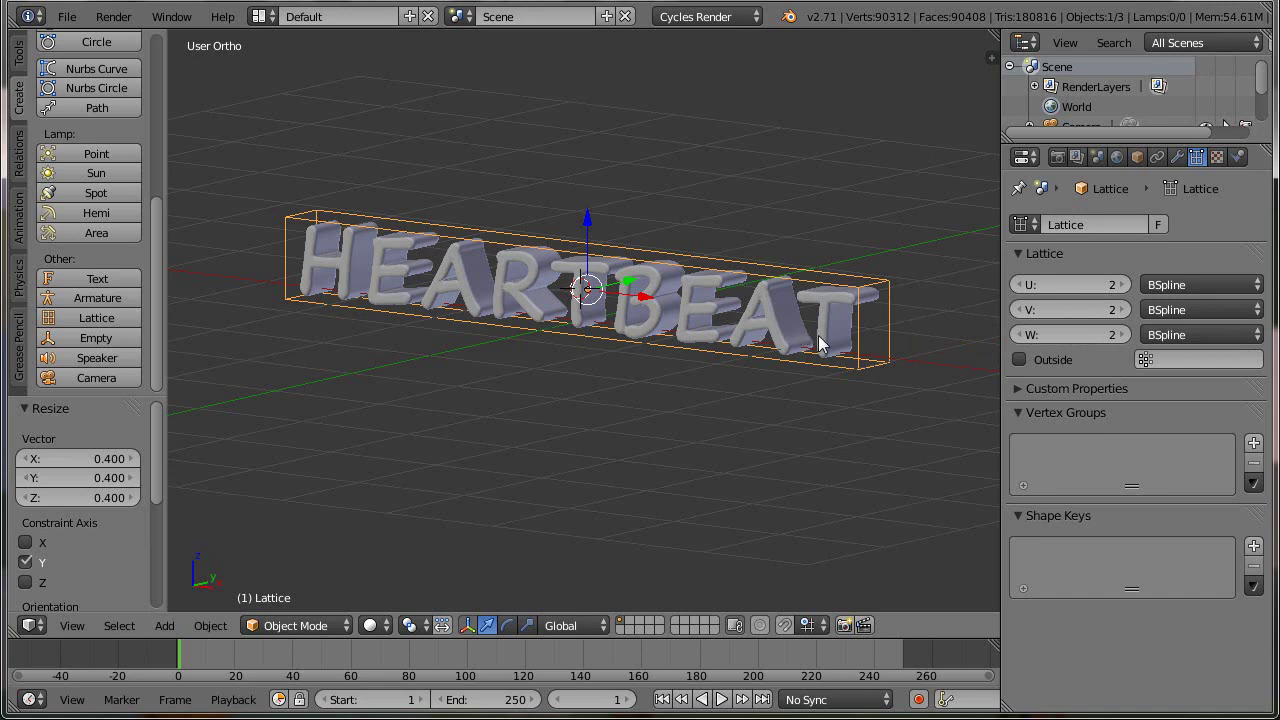
left_click(1078, 284)
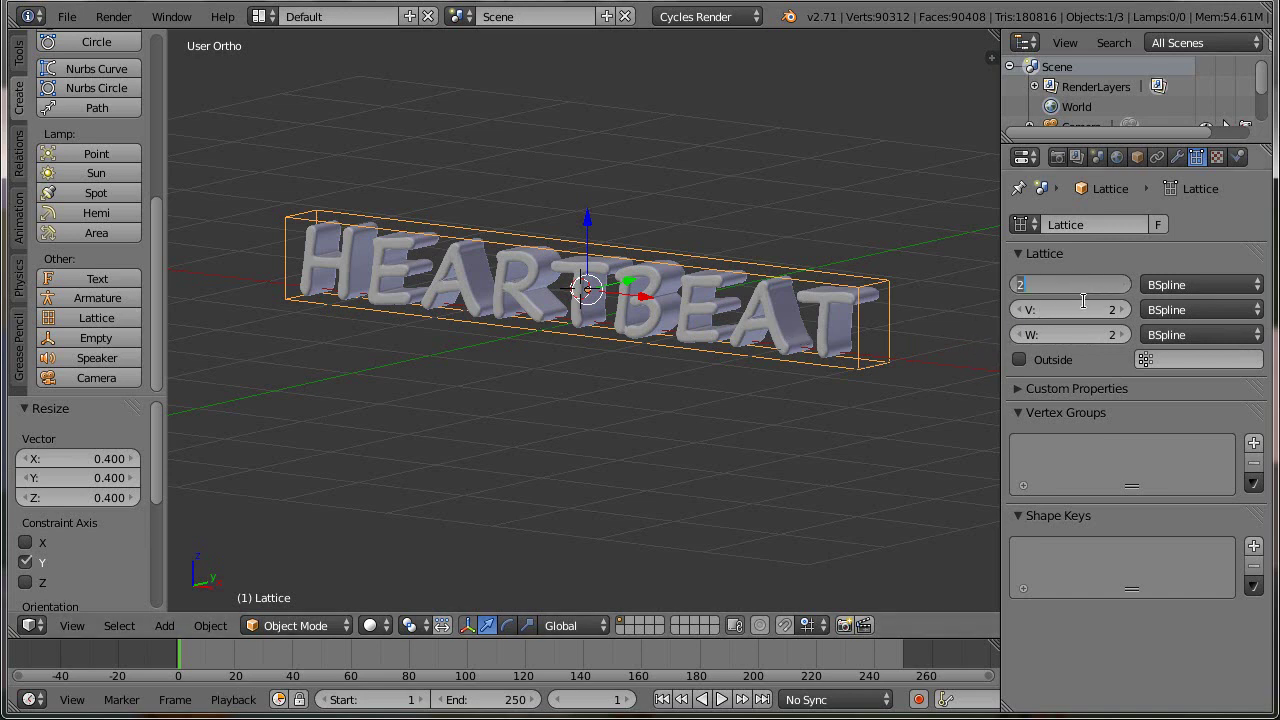
type("24")
key("Return")
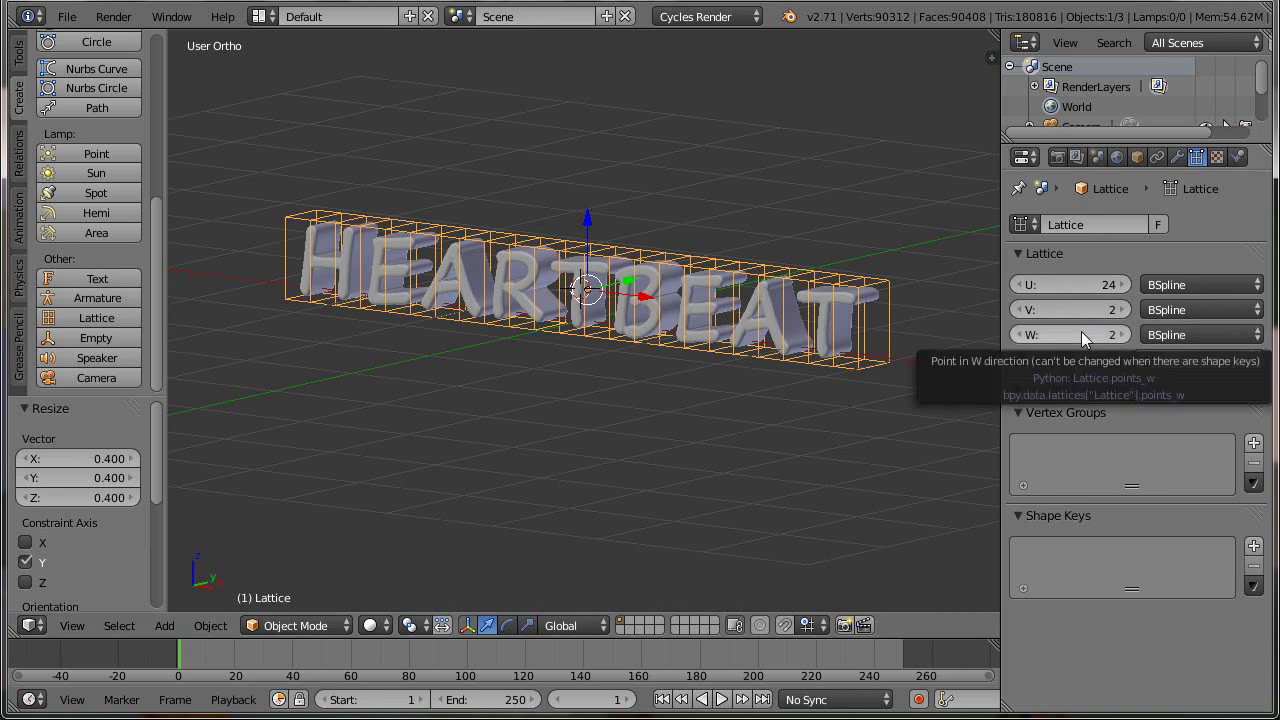
left_click(1081, 331)
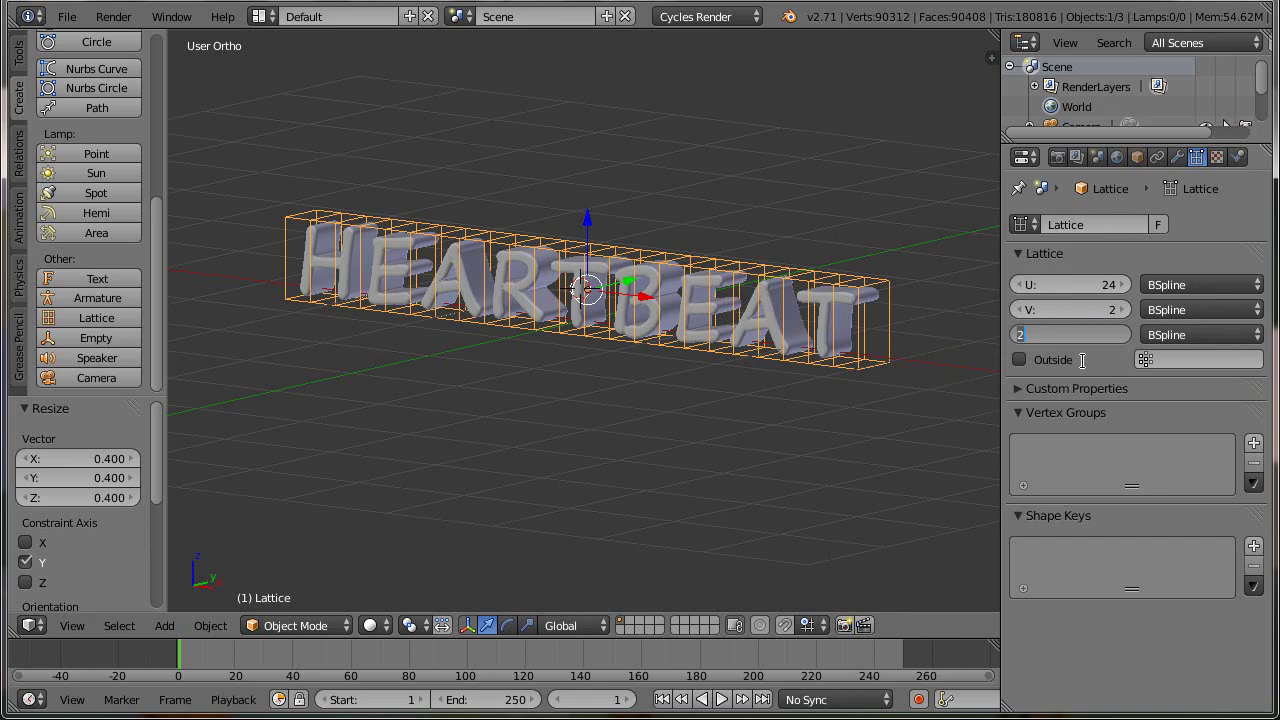
type("12")
key("Return")
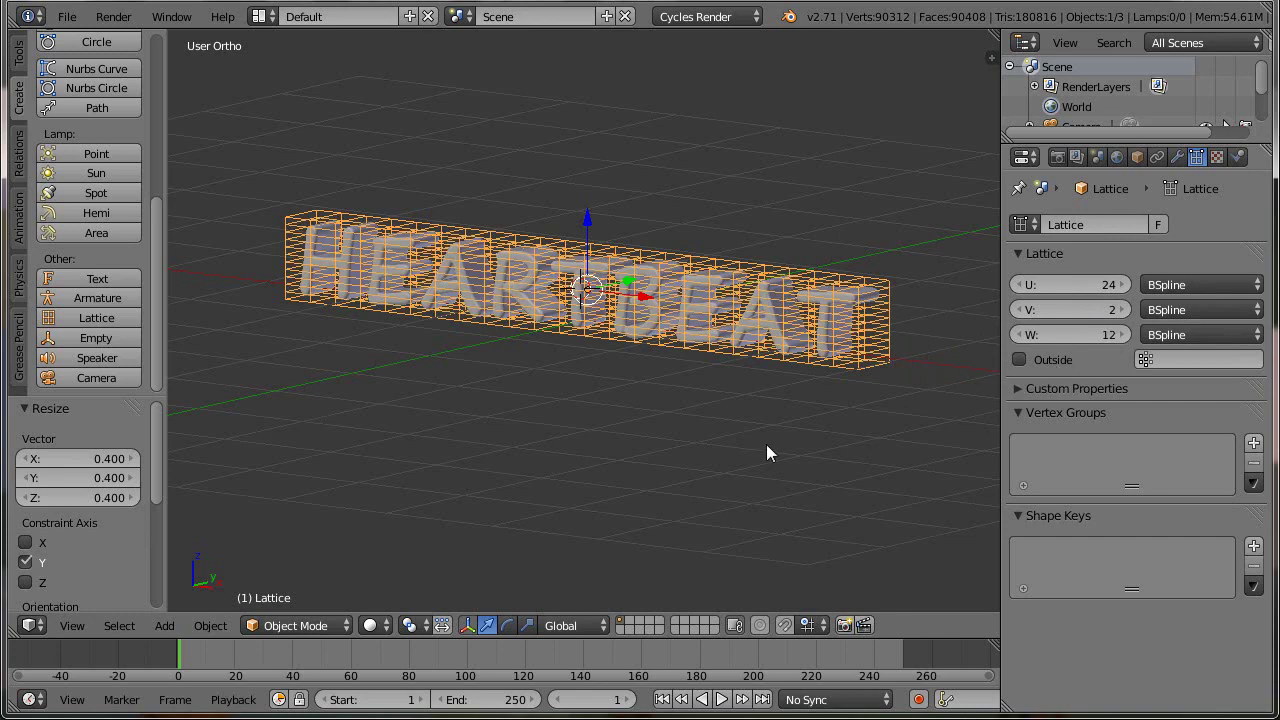
- Raise the lattice's V resolution to 4, checking its depth from the front
key("KP_1")
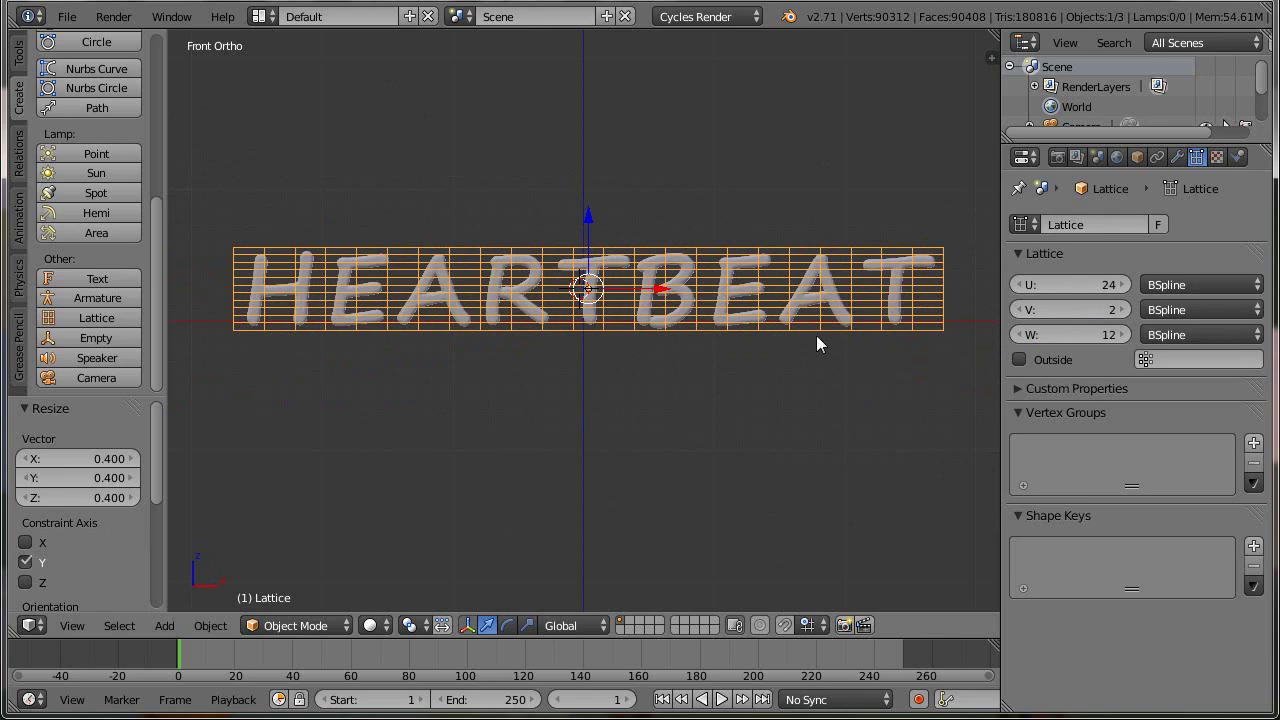
middle_click_drag(848, 406, 678, 457)
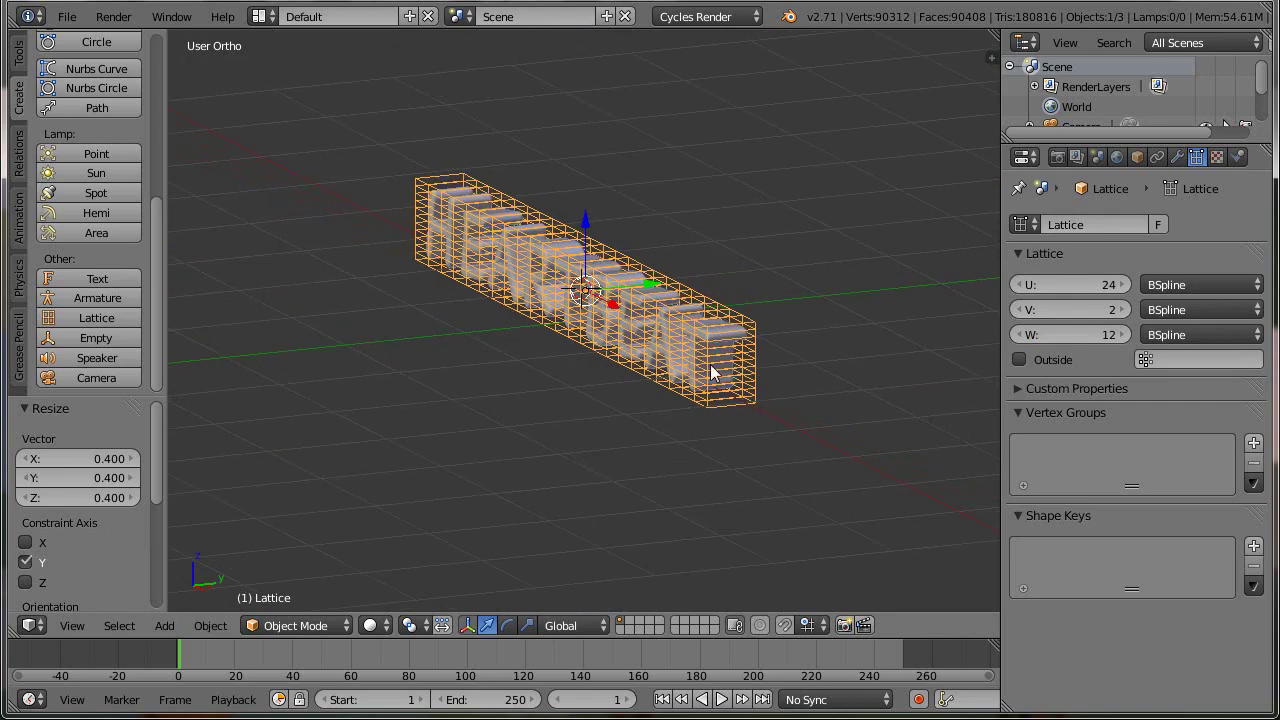
left_click(1125, 310)
left_click(1125, 310)
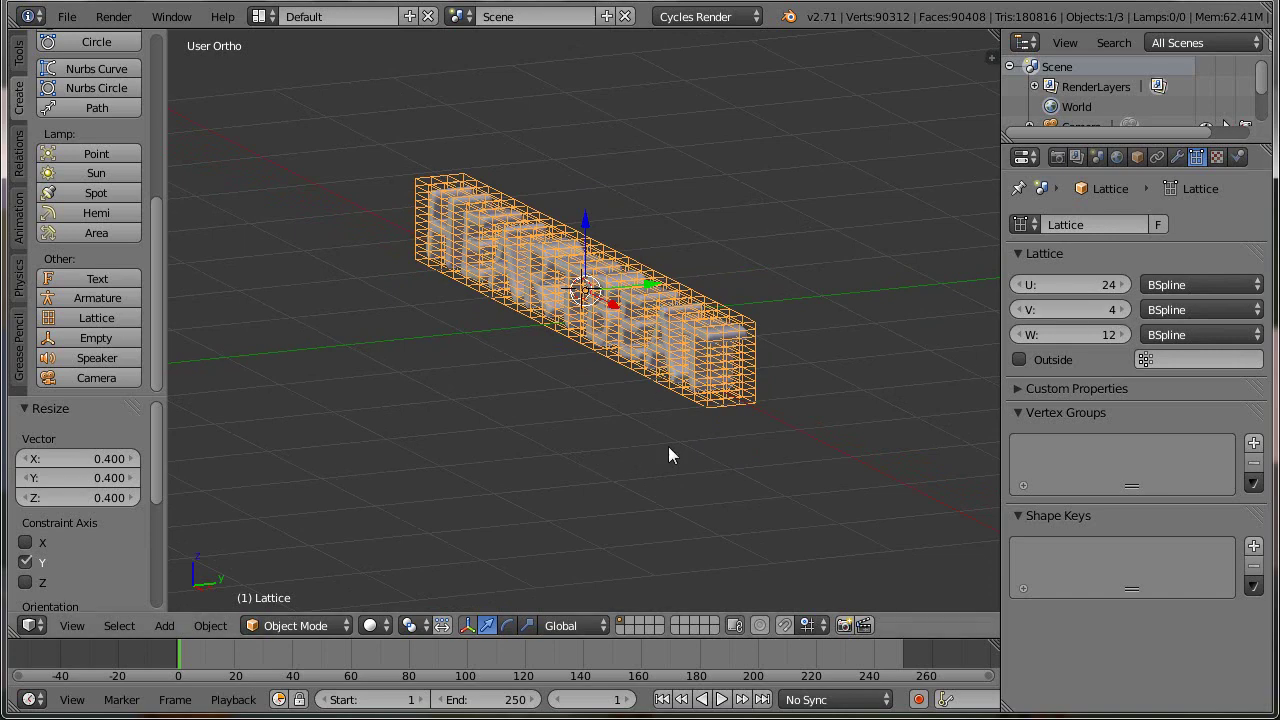
key("KP_1")
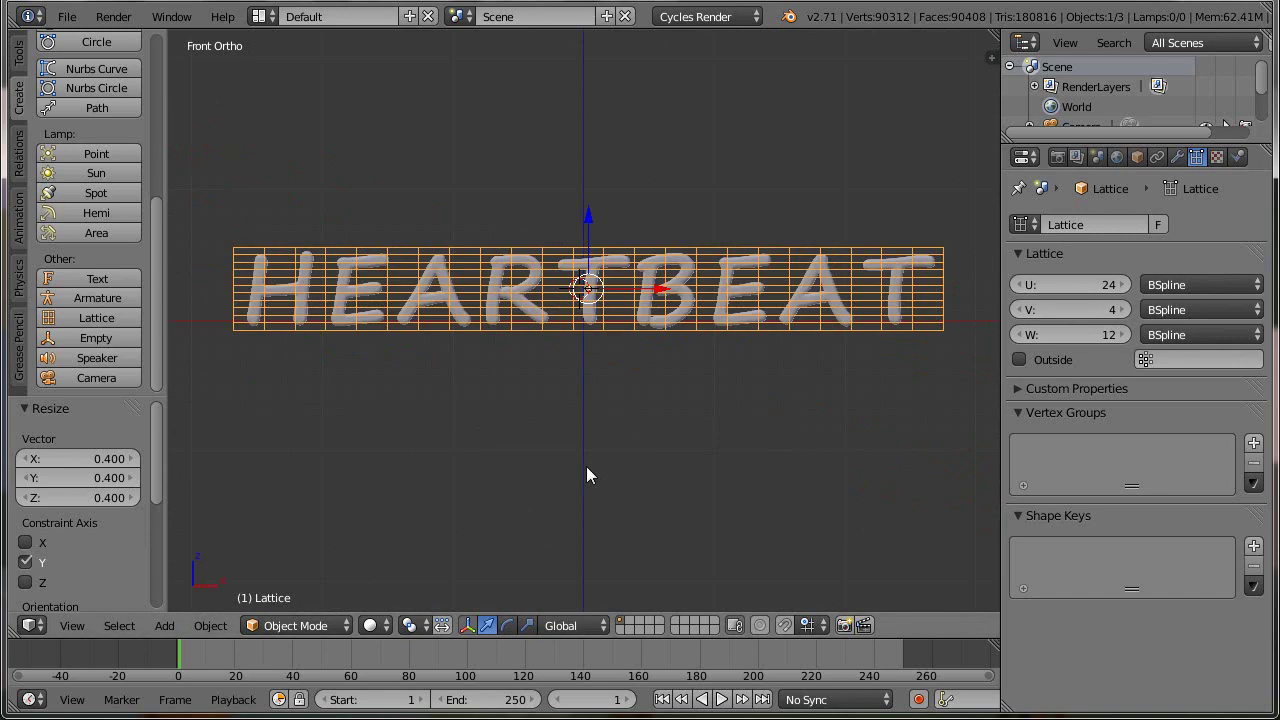
mouse_move(698, 397)
middle_mouse_down()
mouse_move(643, 412)
mouse_move(676, 408)
middle_mouse_up()
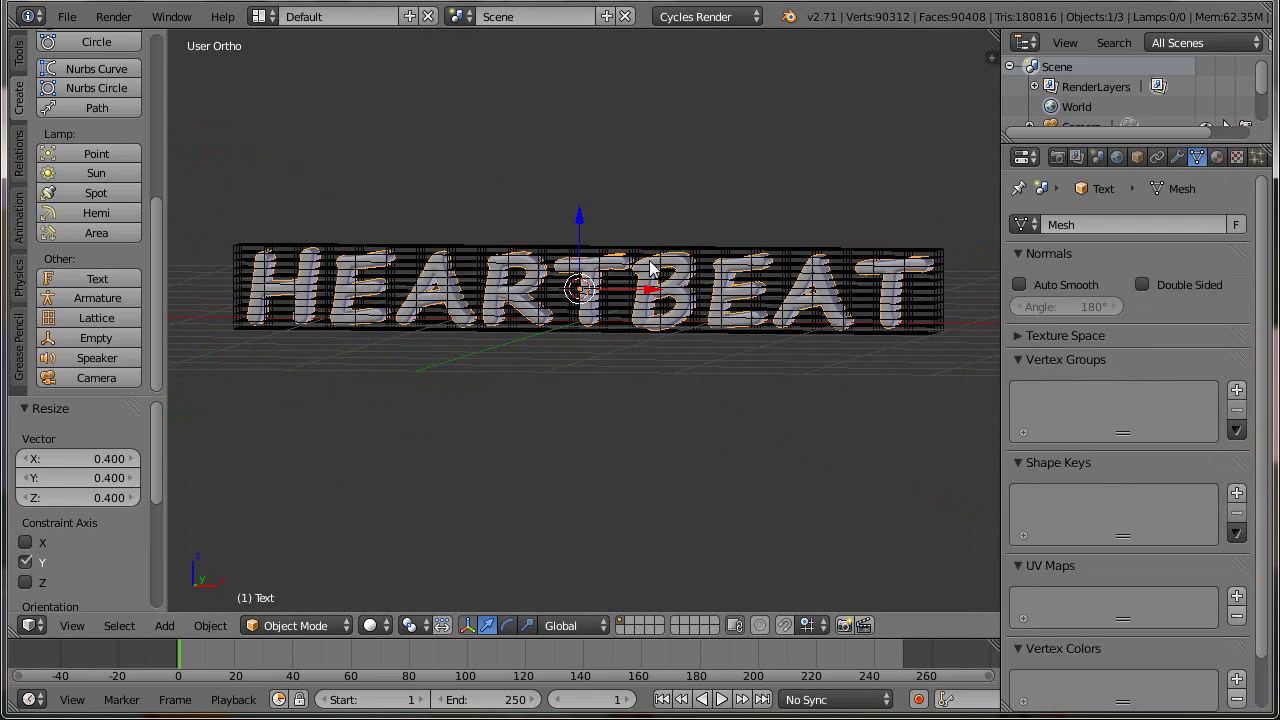
- Add a Lattice modifier to the HEARTBEAT text with the Lattice object as its target
scroll(1248, 162, "right", 1)
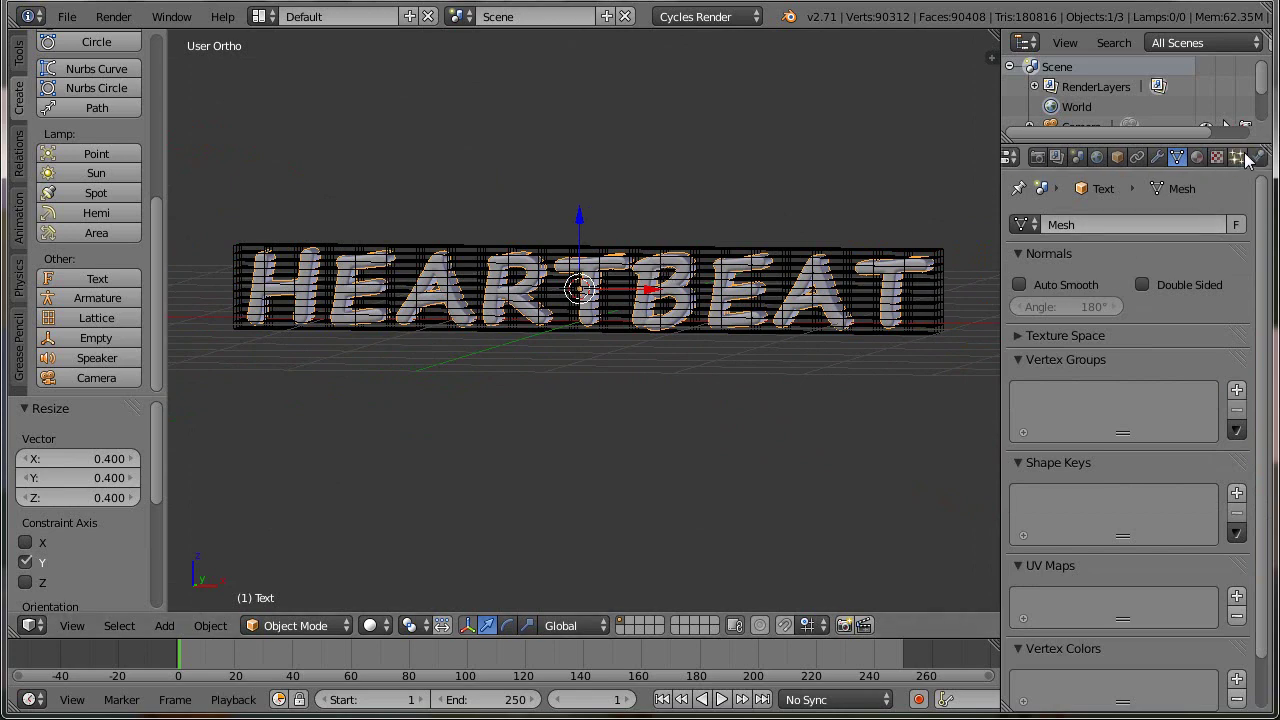
left_click(1157, 158)
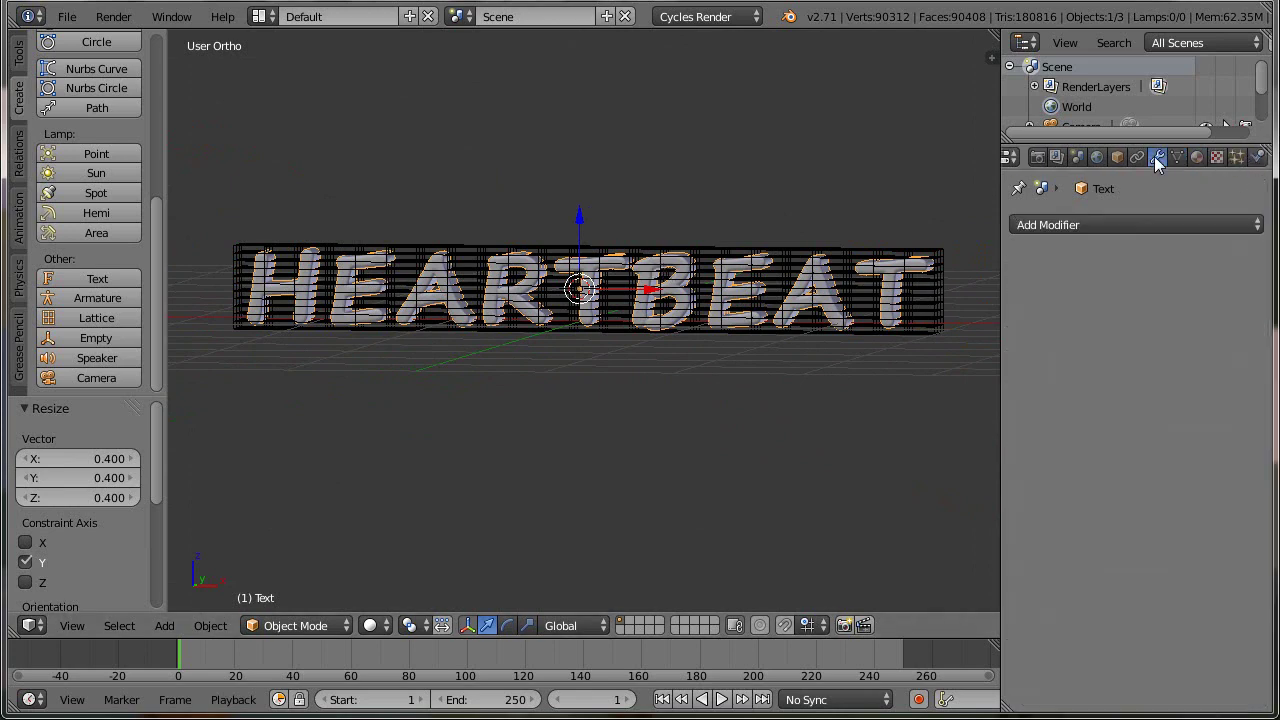
left_click(1131, 224)
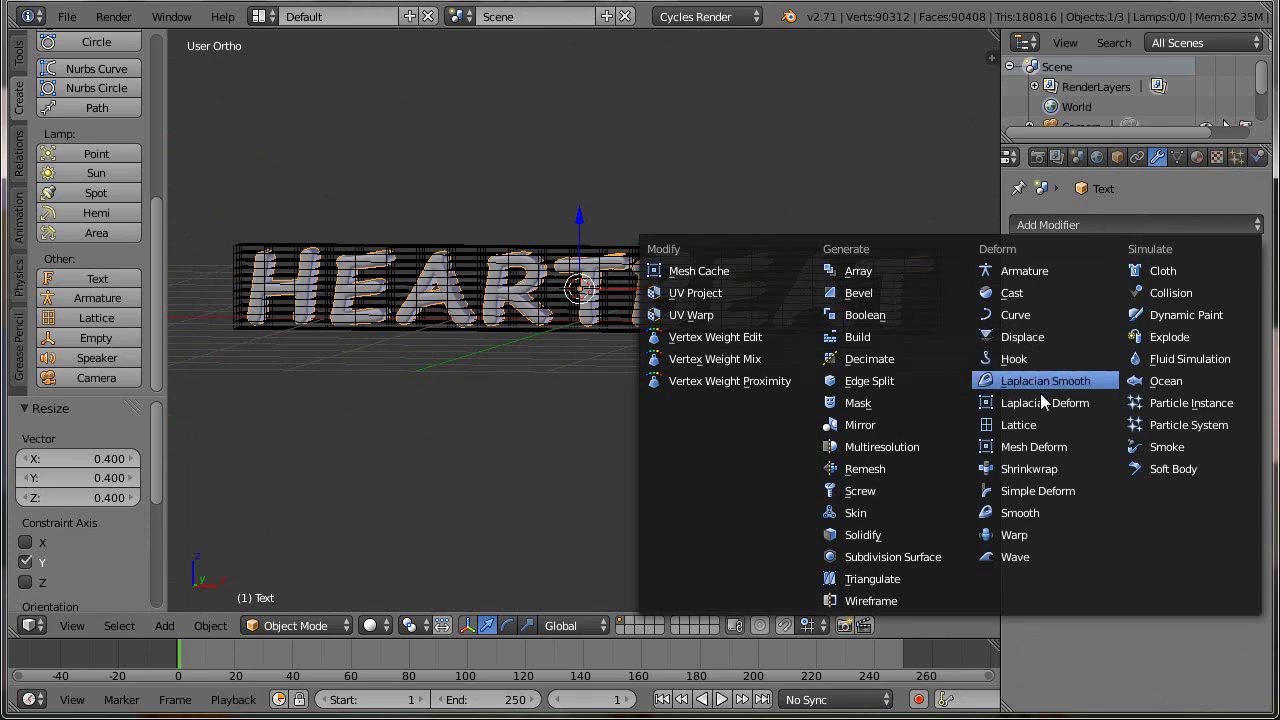
left_click(1025, 429)
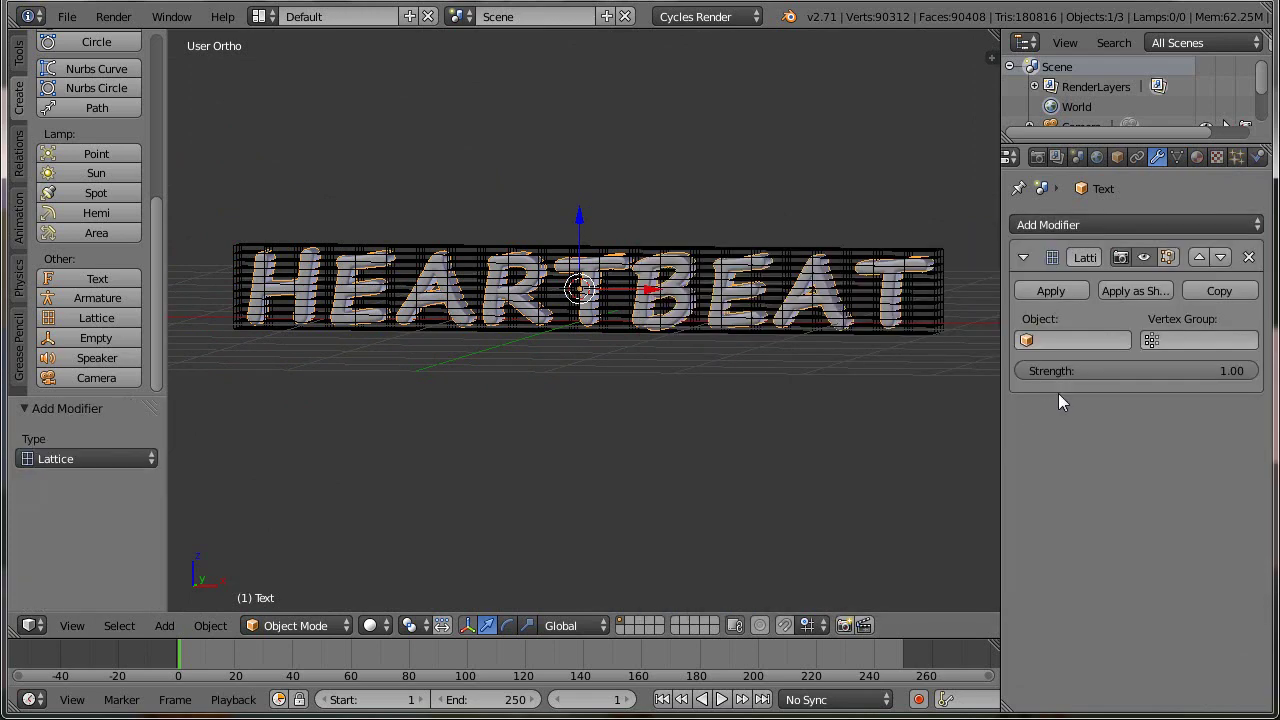
left_click(1072, 342)
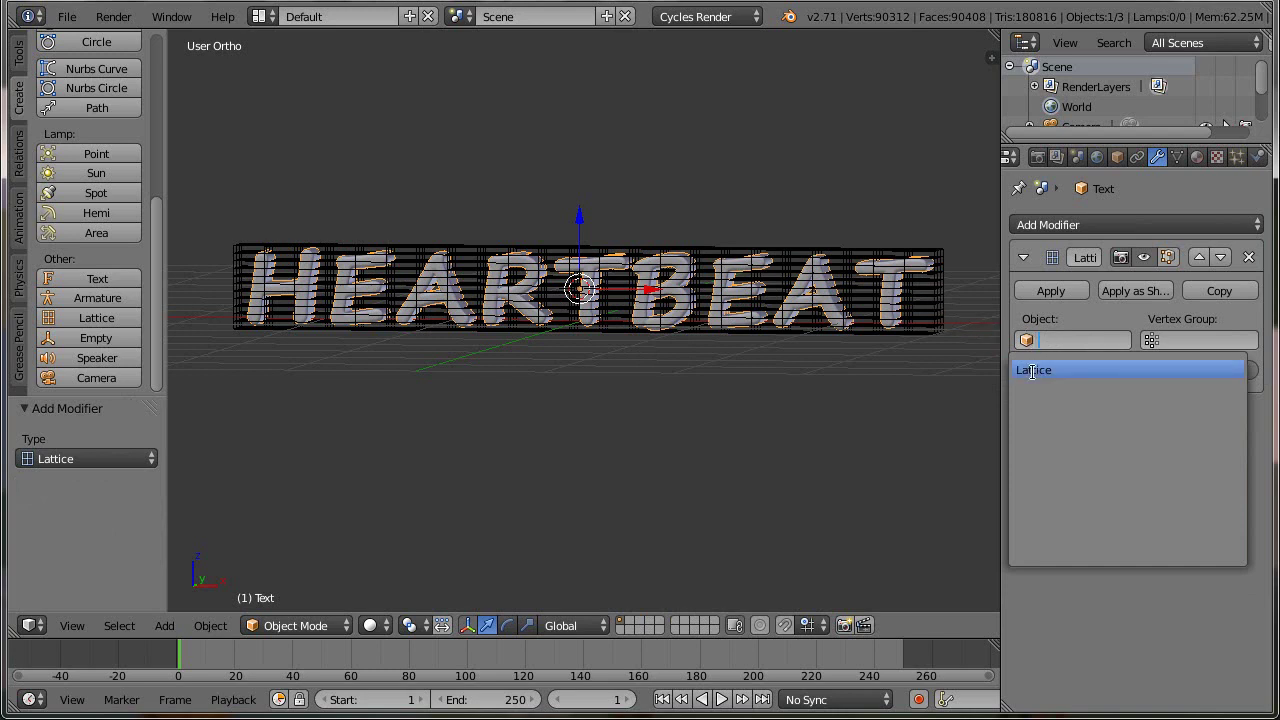
left_click(1032, 372)
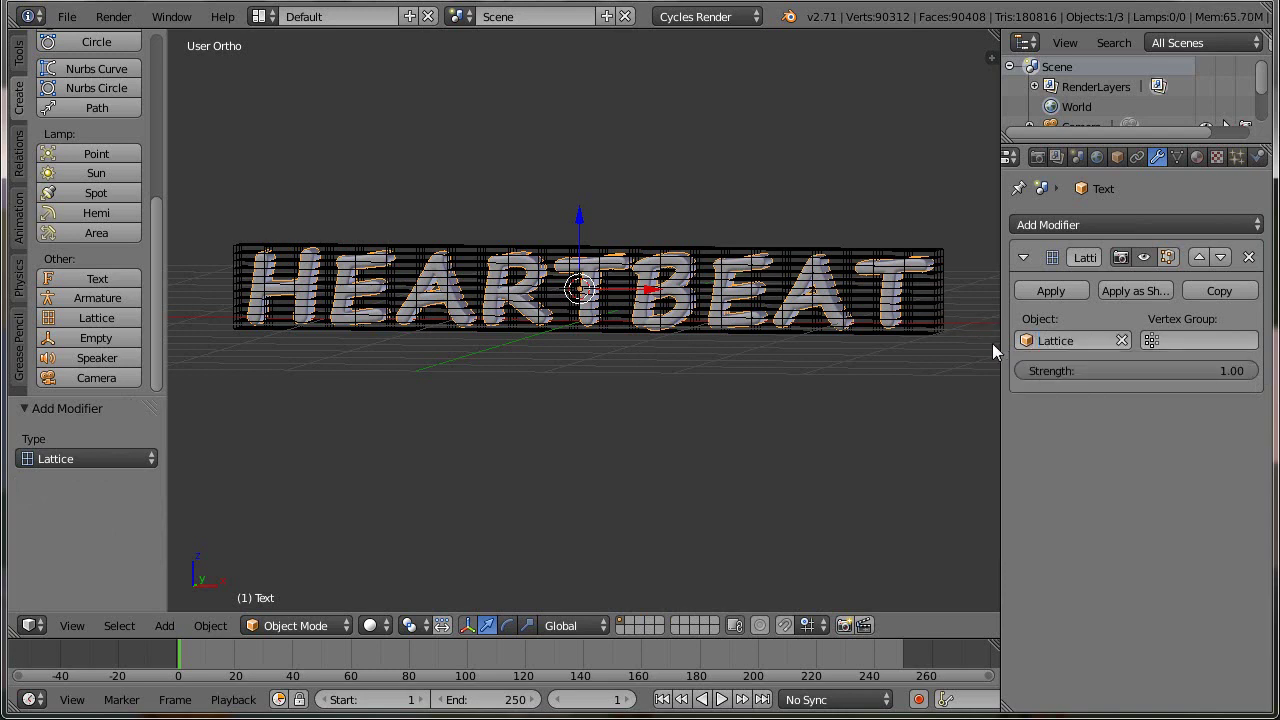
- Select the lattice, add a Basis shape key plus a second key named 'Beule'
right_click(917, 303)
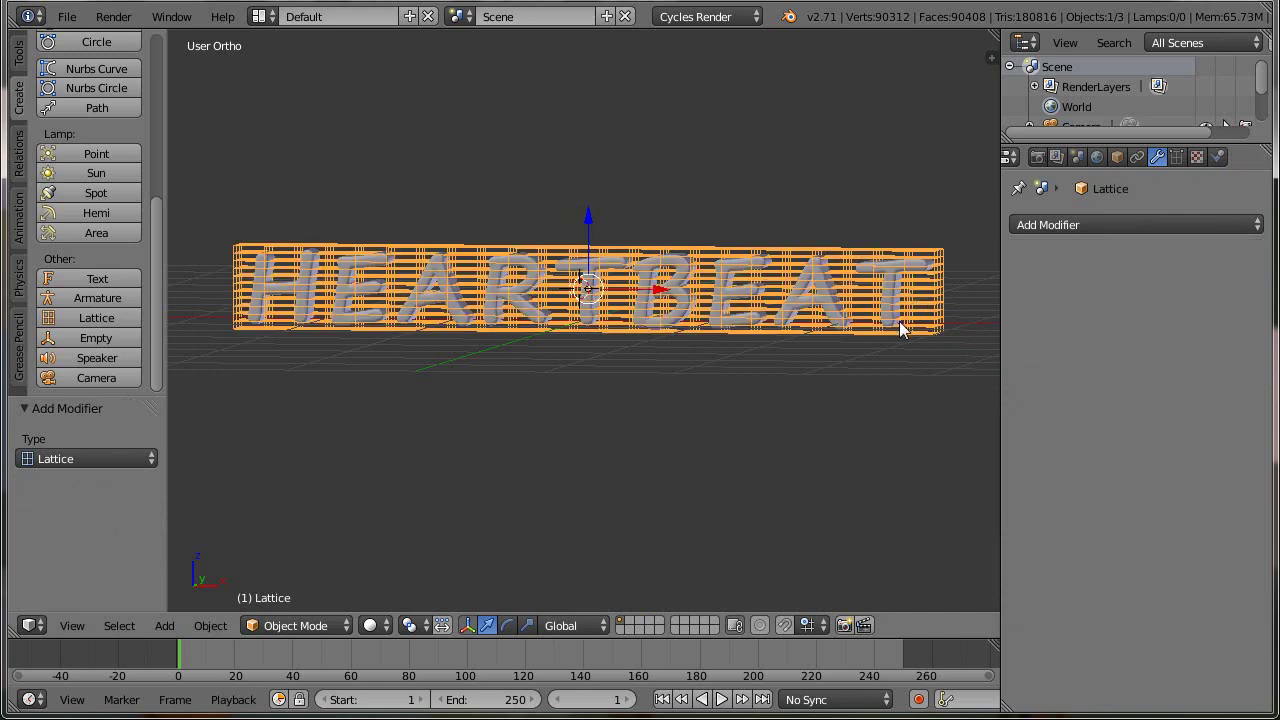
key("KP_1")
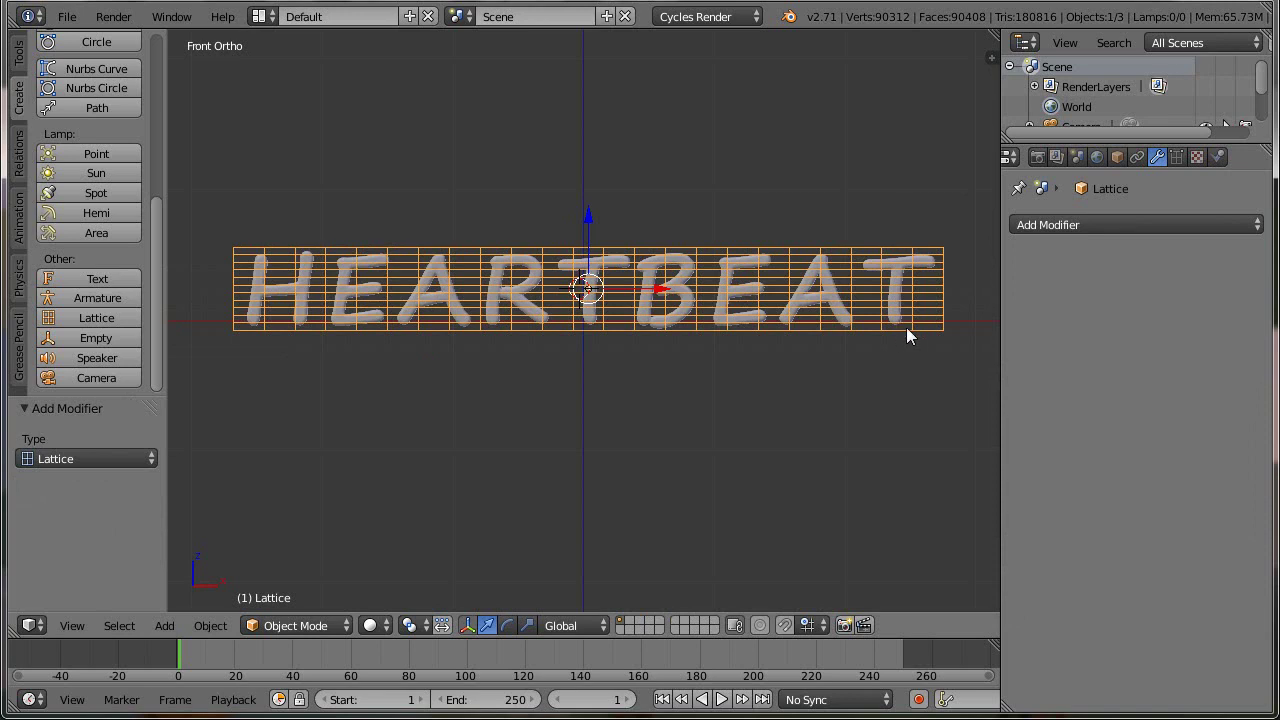
left_click(1177, 157)
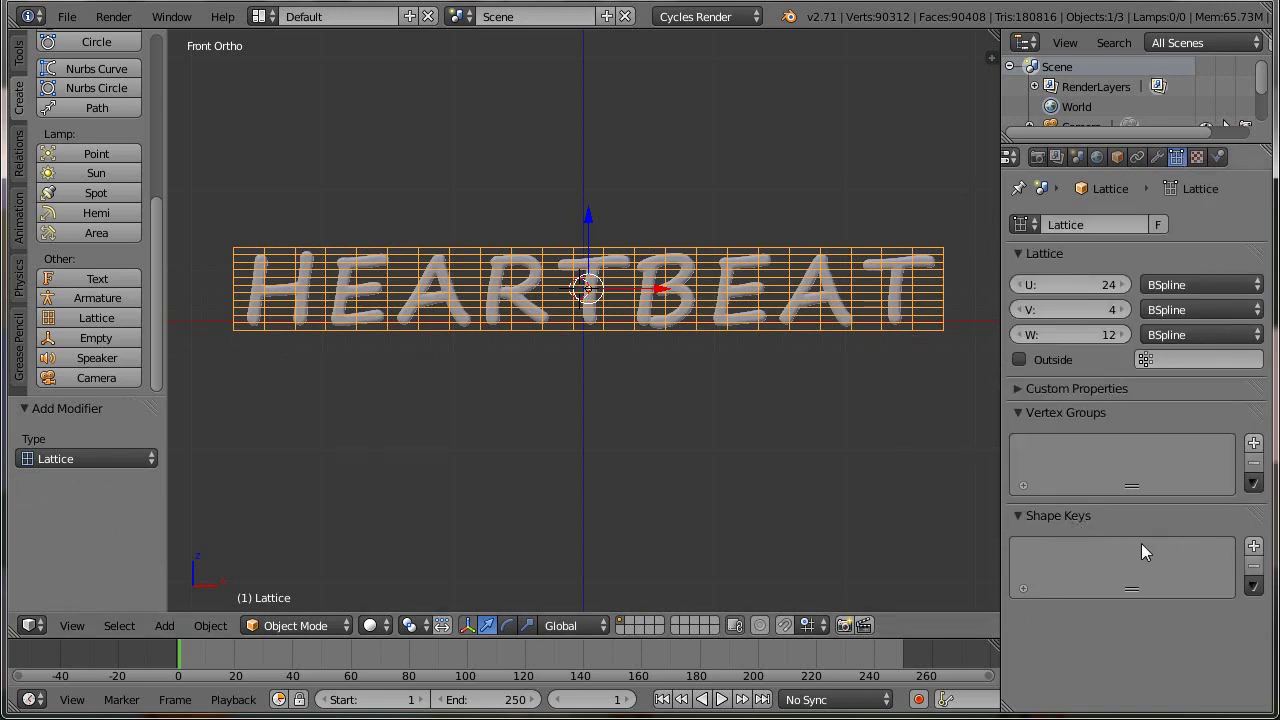
left_click(1253, 546)
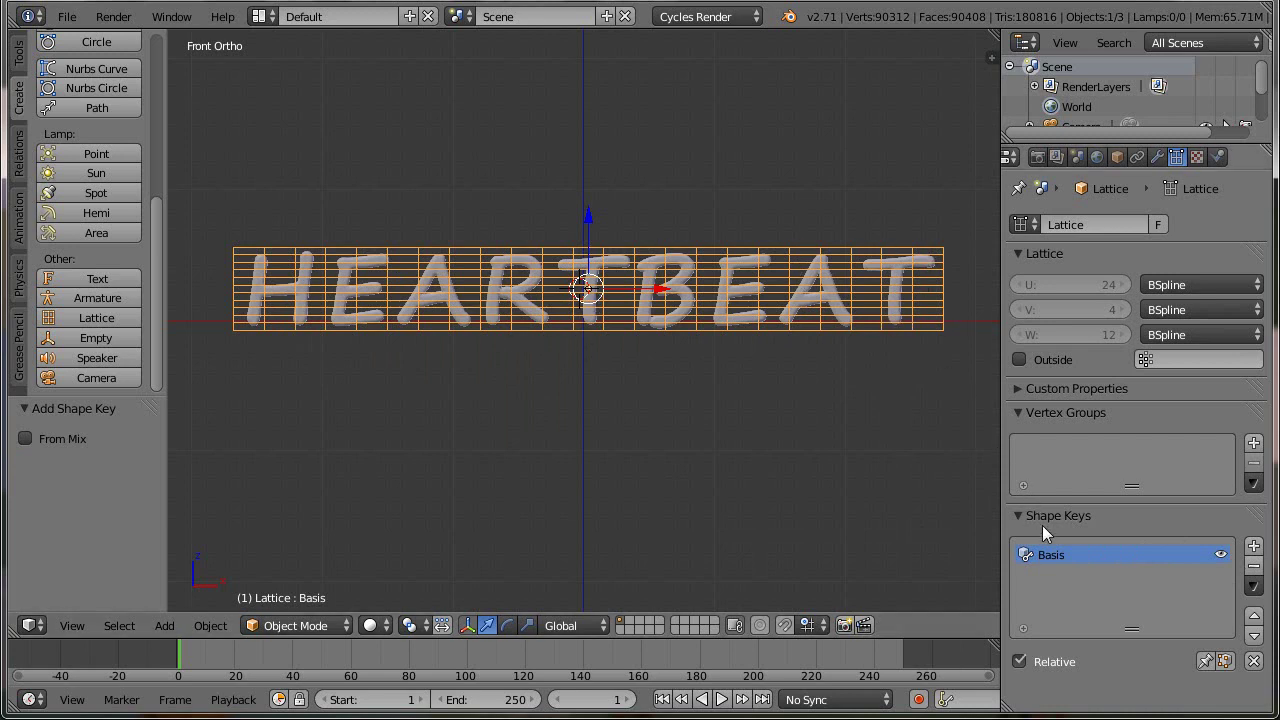
left_click(1254, 548)
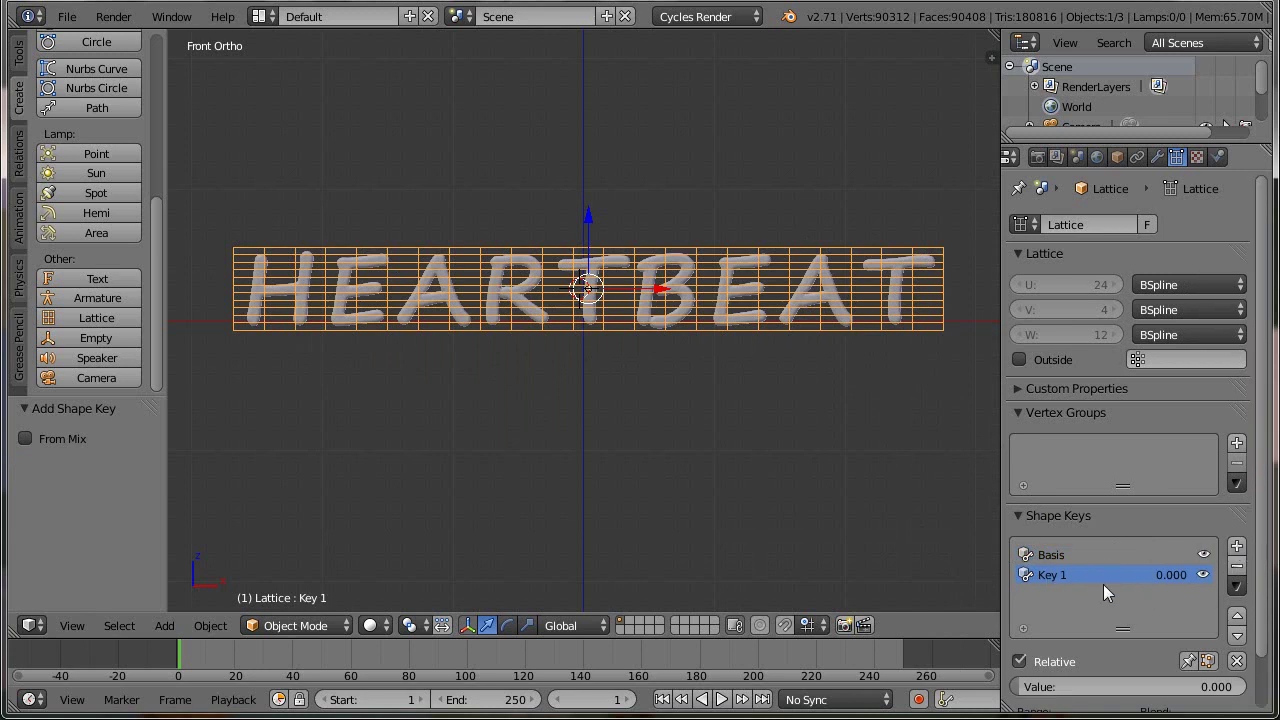
double_click(1063, 576)
type("Beule")
key("Return")
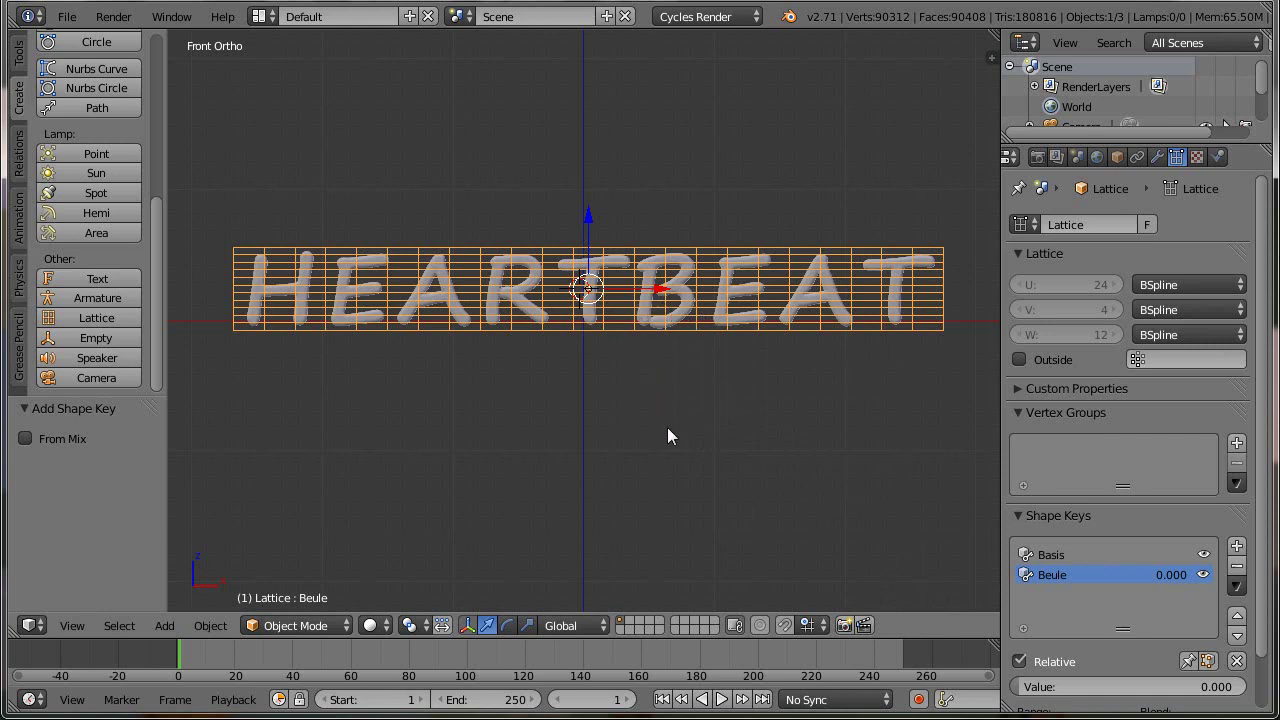
- Box-select the lattice's middle points in Edit Mode and enable Proportional Editing
key("Tab")
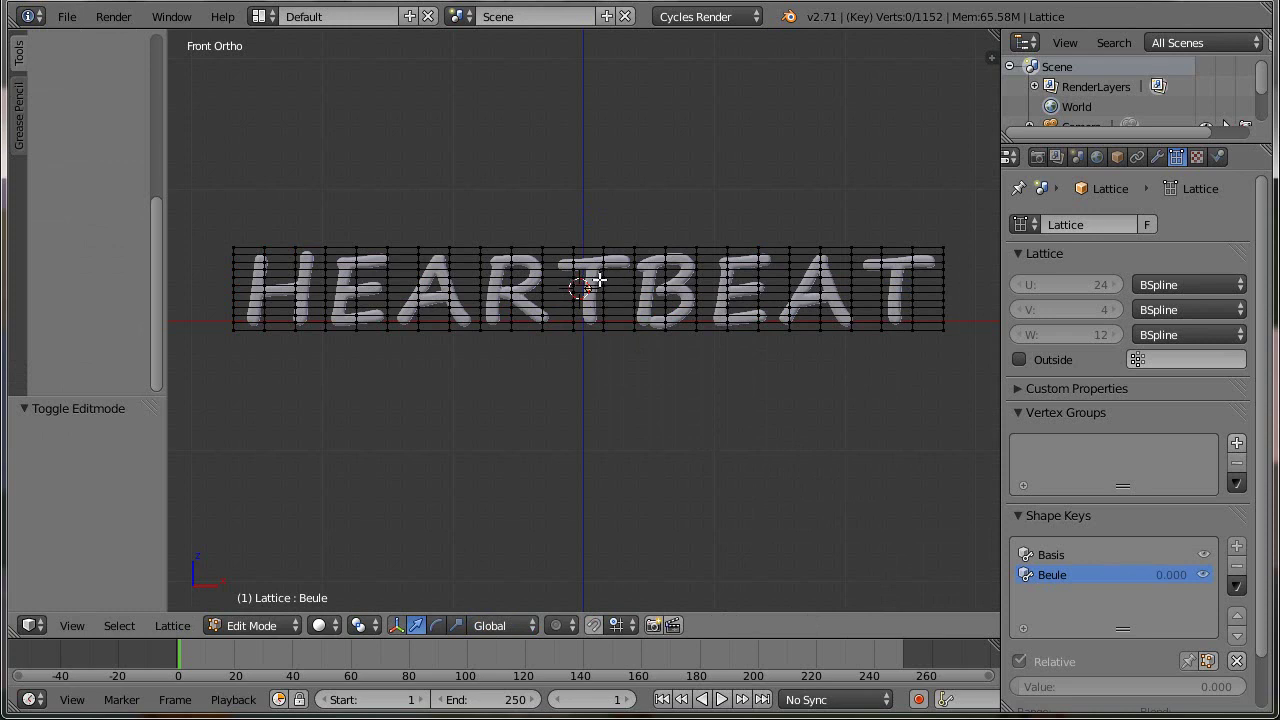
key("b")
left_click_drag(599, 280, 769, 297)
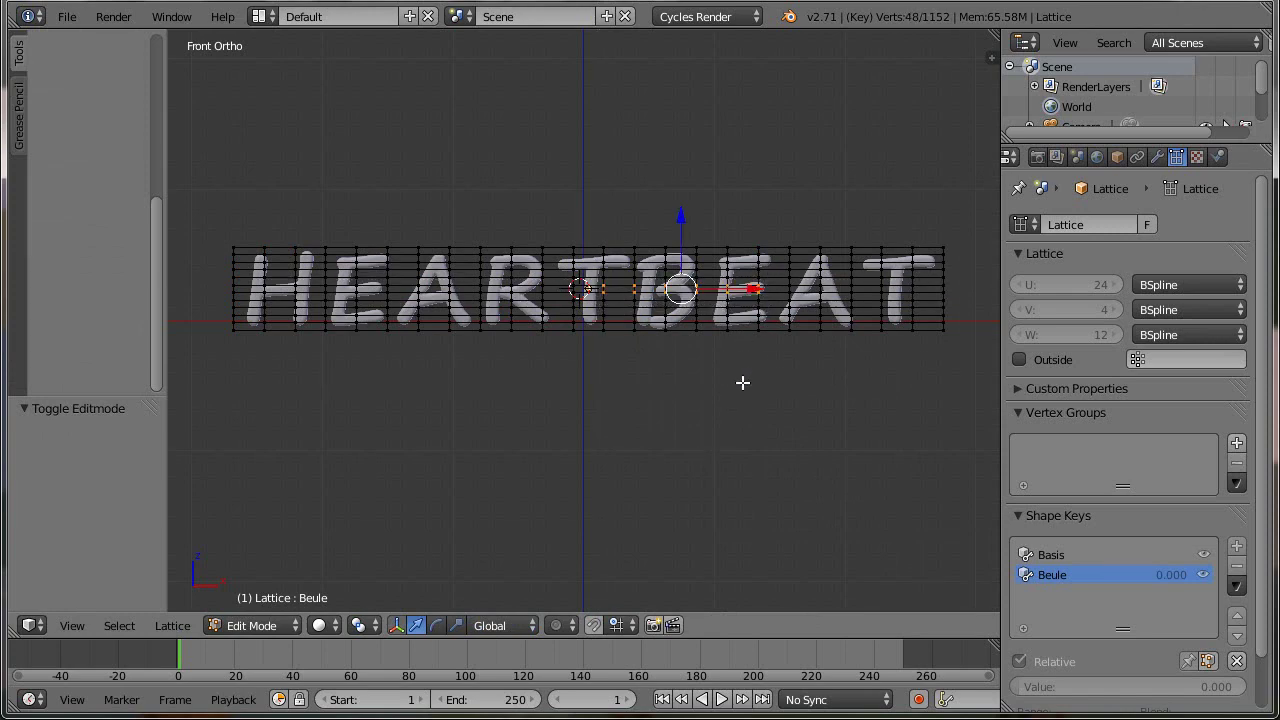
middle_click_drag(740, 380, 637, 391)
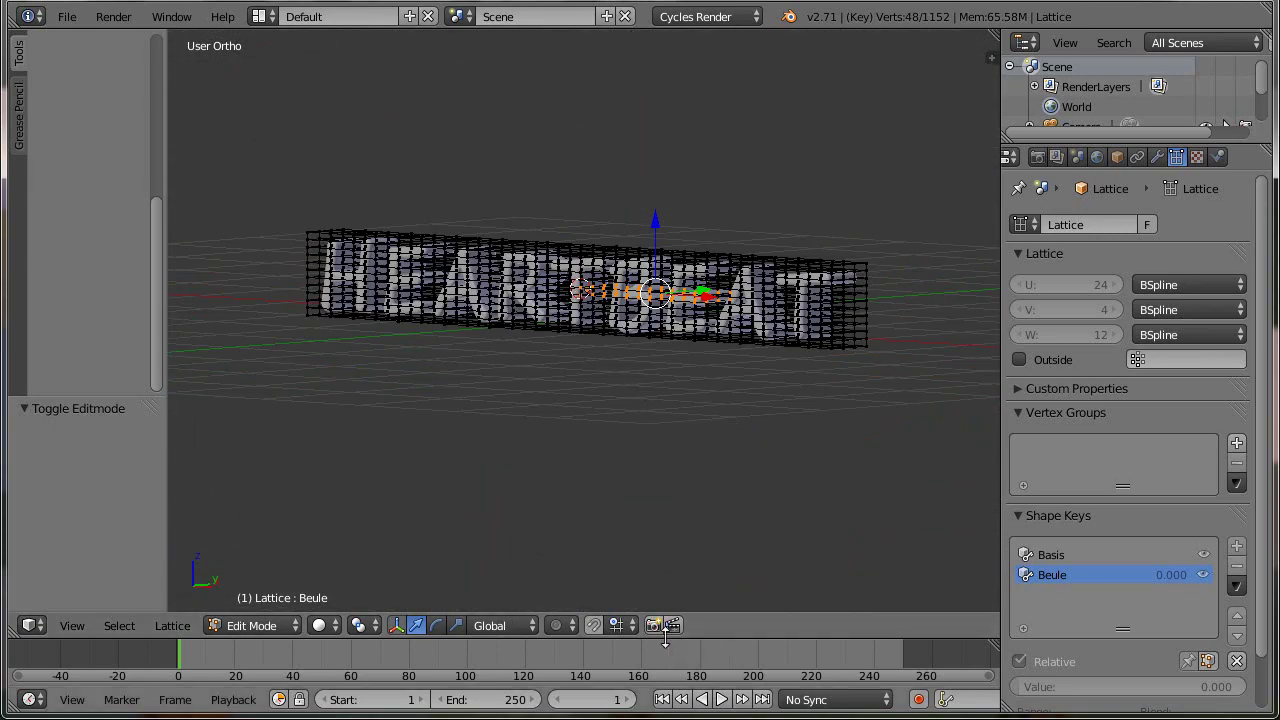
left_click(565, 628)
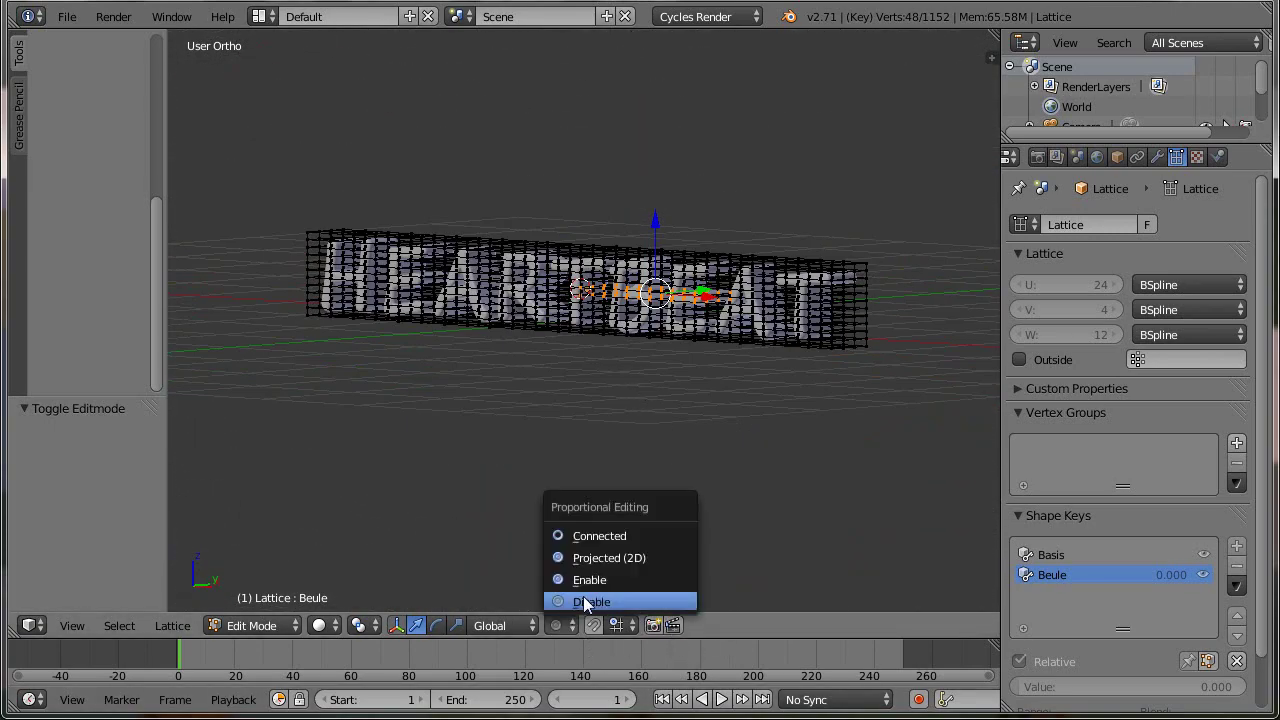
left_click(590, 585)
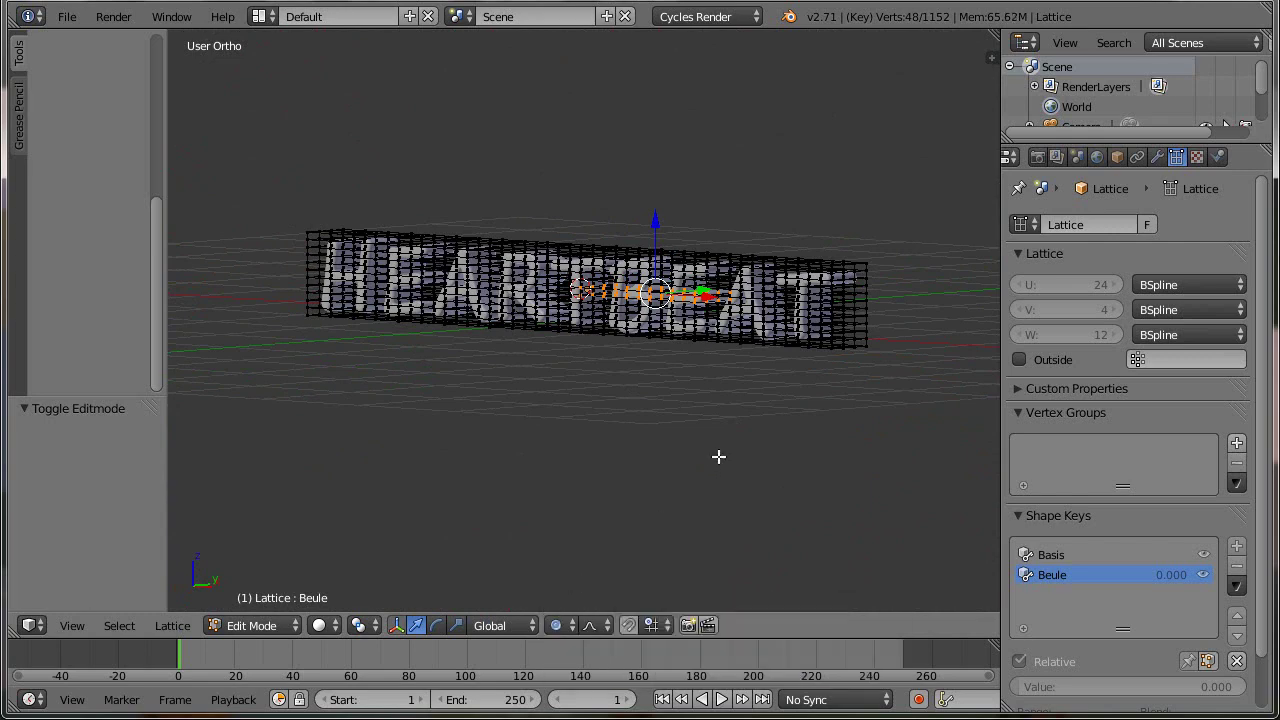
- Move the selected points −0.344 in Y with an enlarged falloff, then return to Object Mode
middle_click_drag(814, 434, 754, 459)
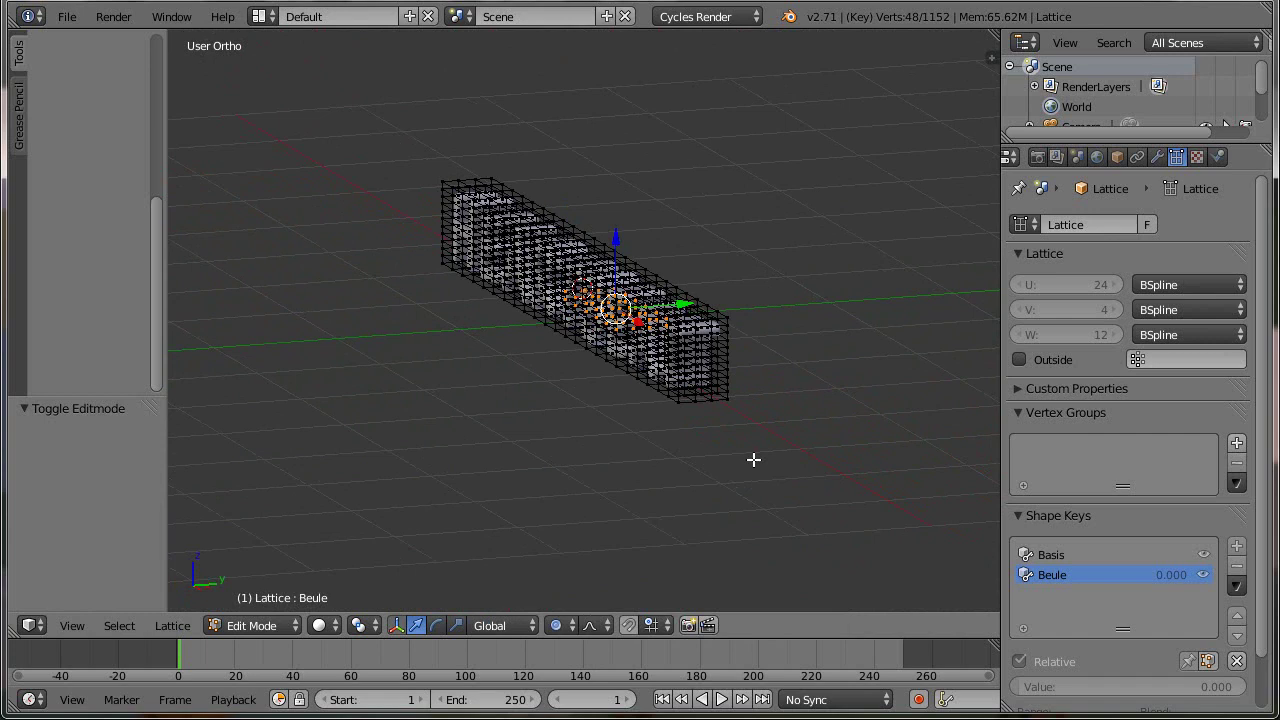
key("KP_3")
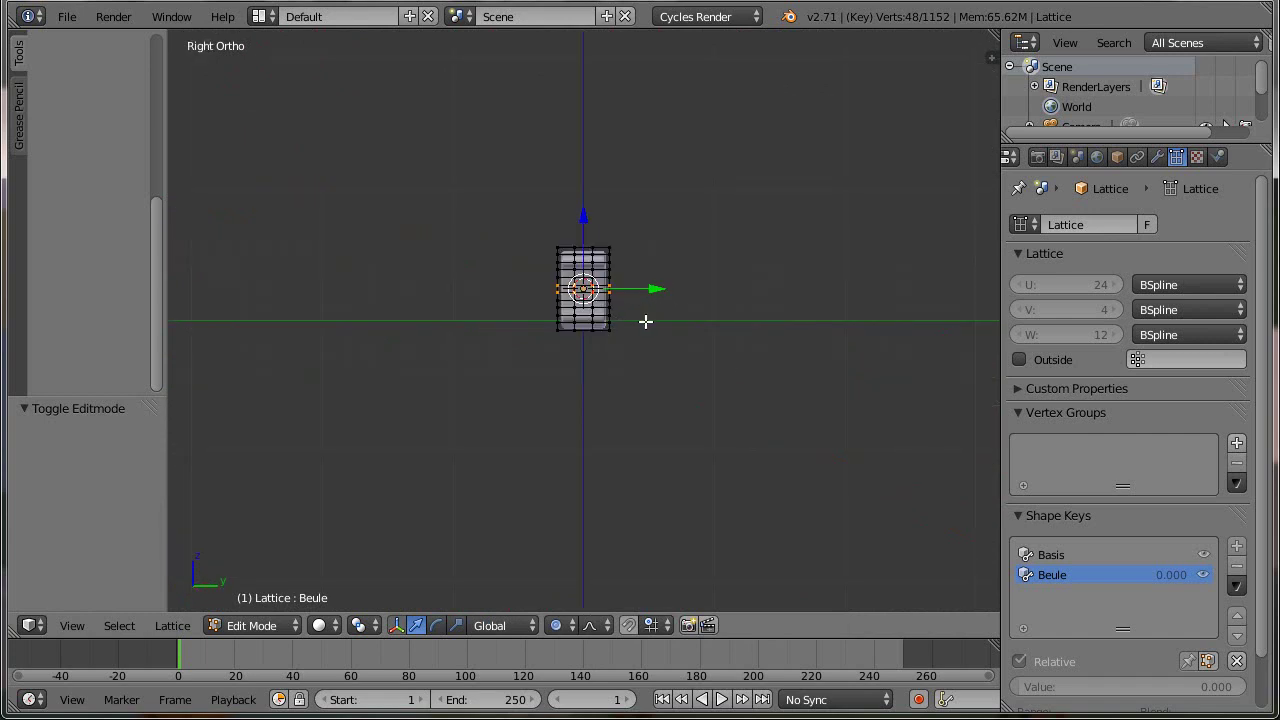
key("g")
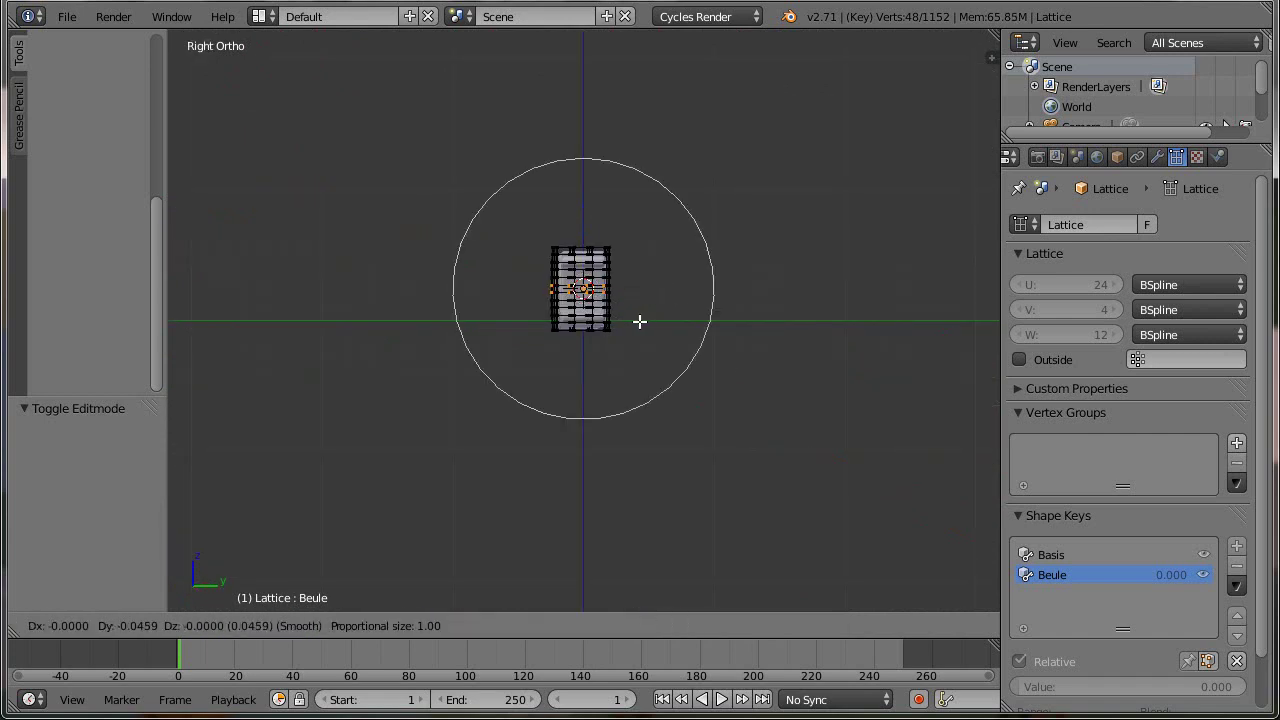
scroll(640, 321, "up", 9)
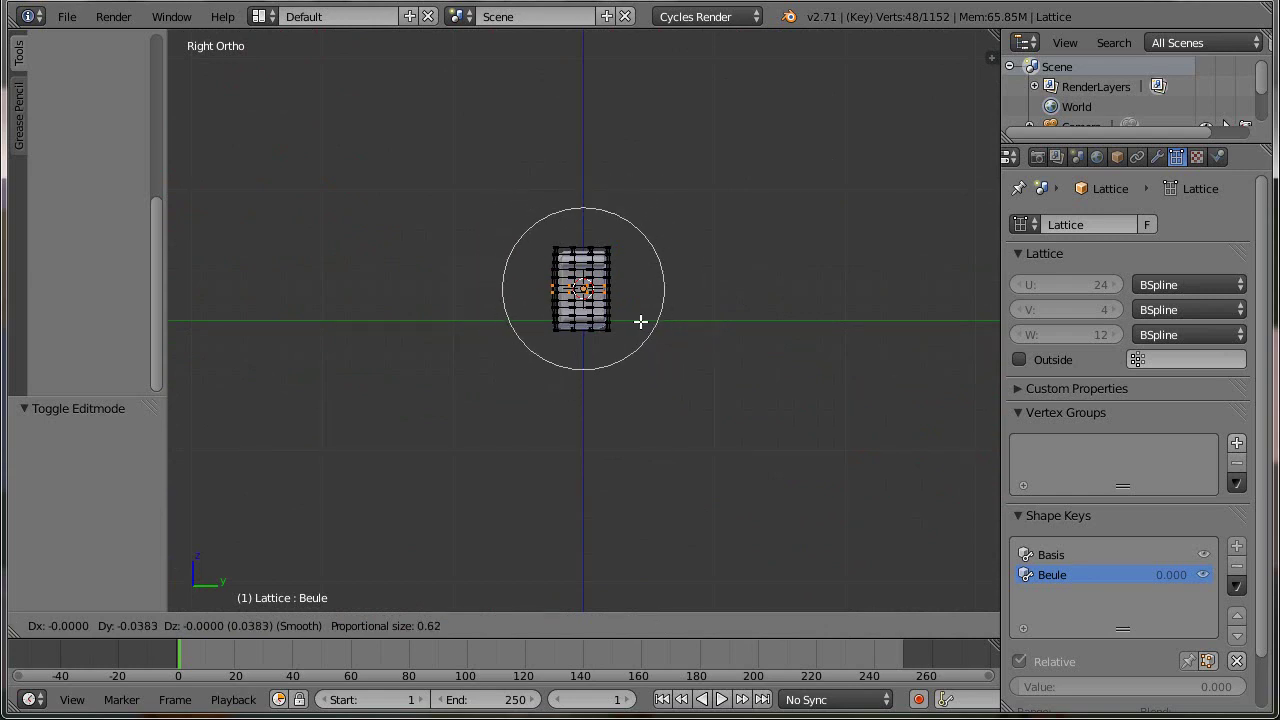
scroll(640, 321, "up", 5)
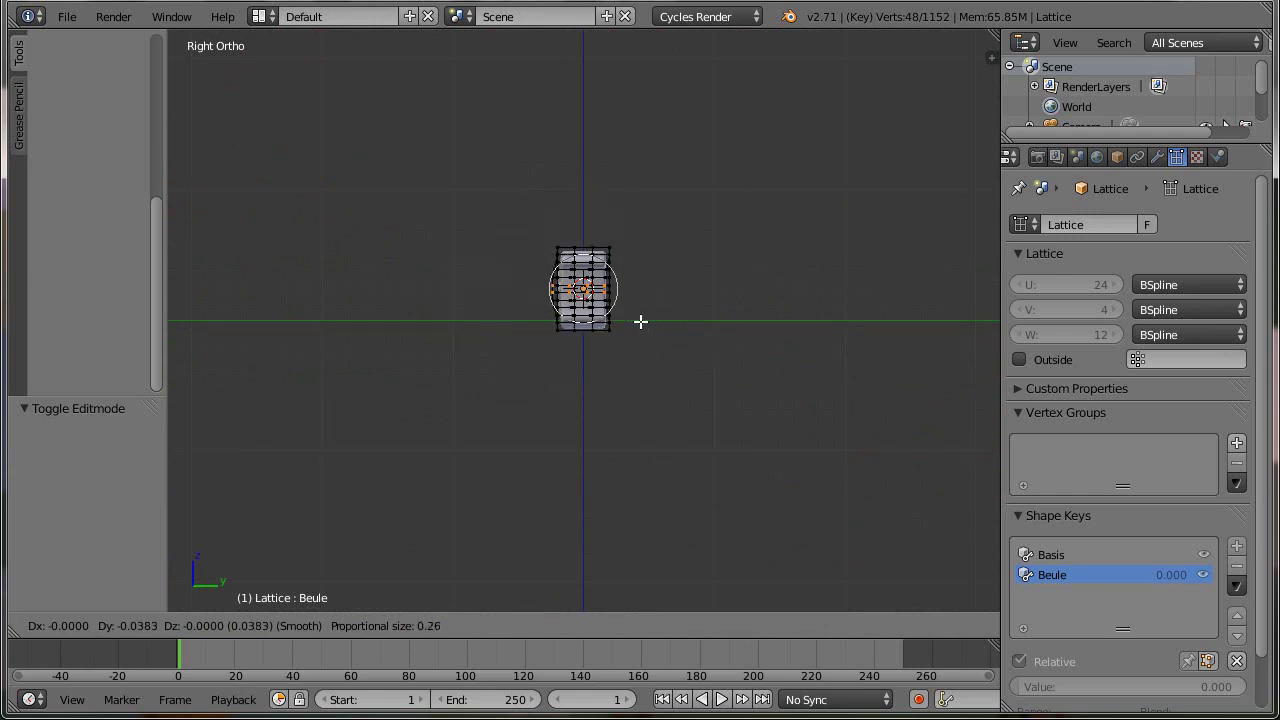
scroll(640, 321, "up", 1)
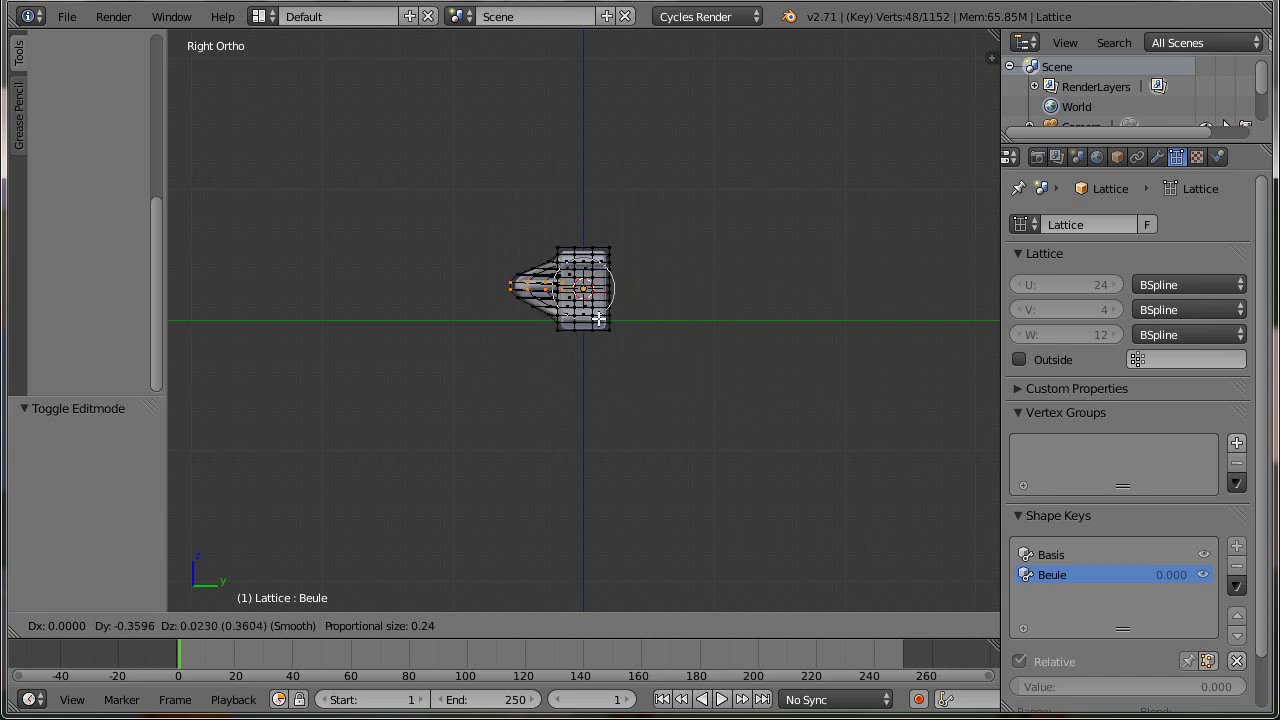
mouse_move(601, 310)
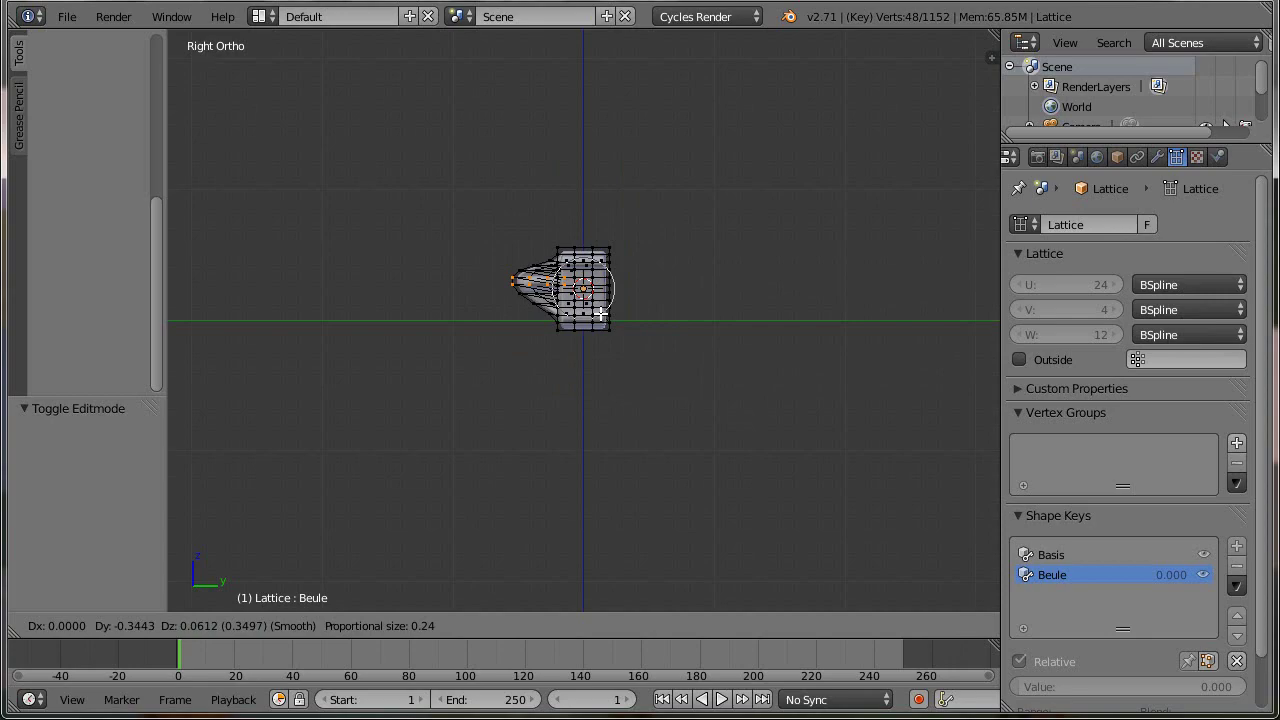
left_click(601, 313)
middle_click_drag(543, 360, 671, 420)
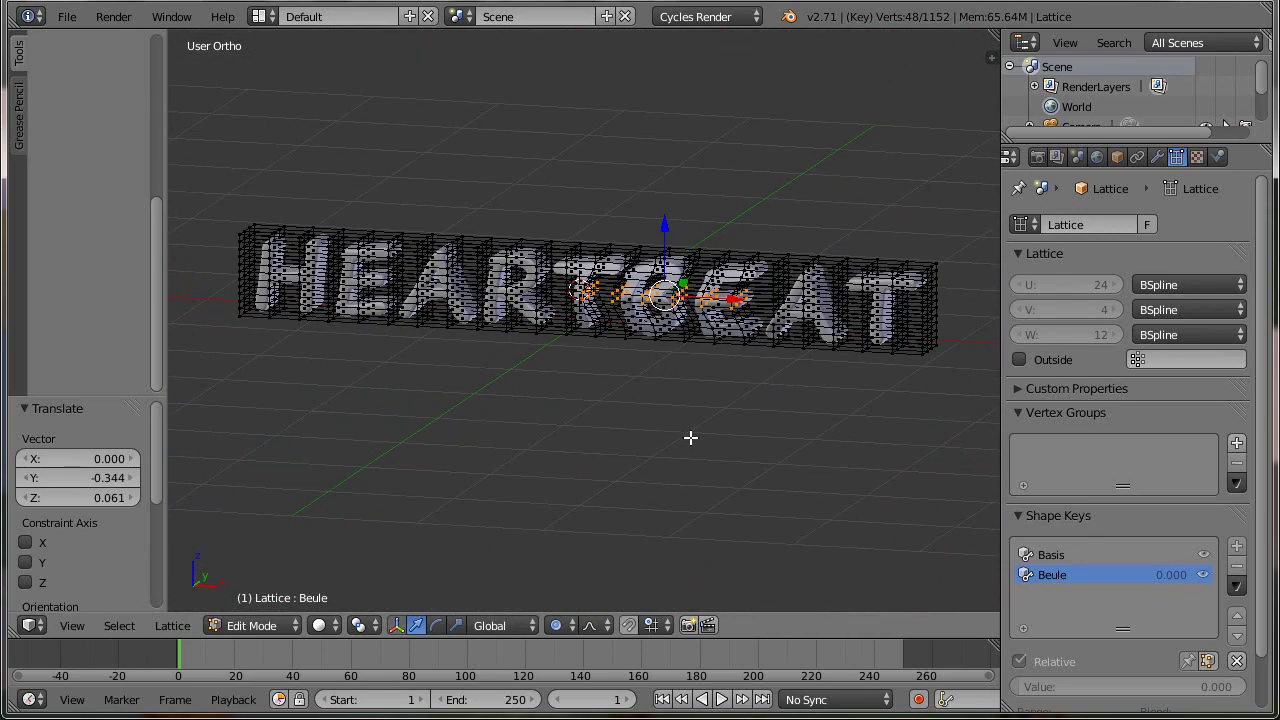
key("Tab")
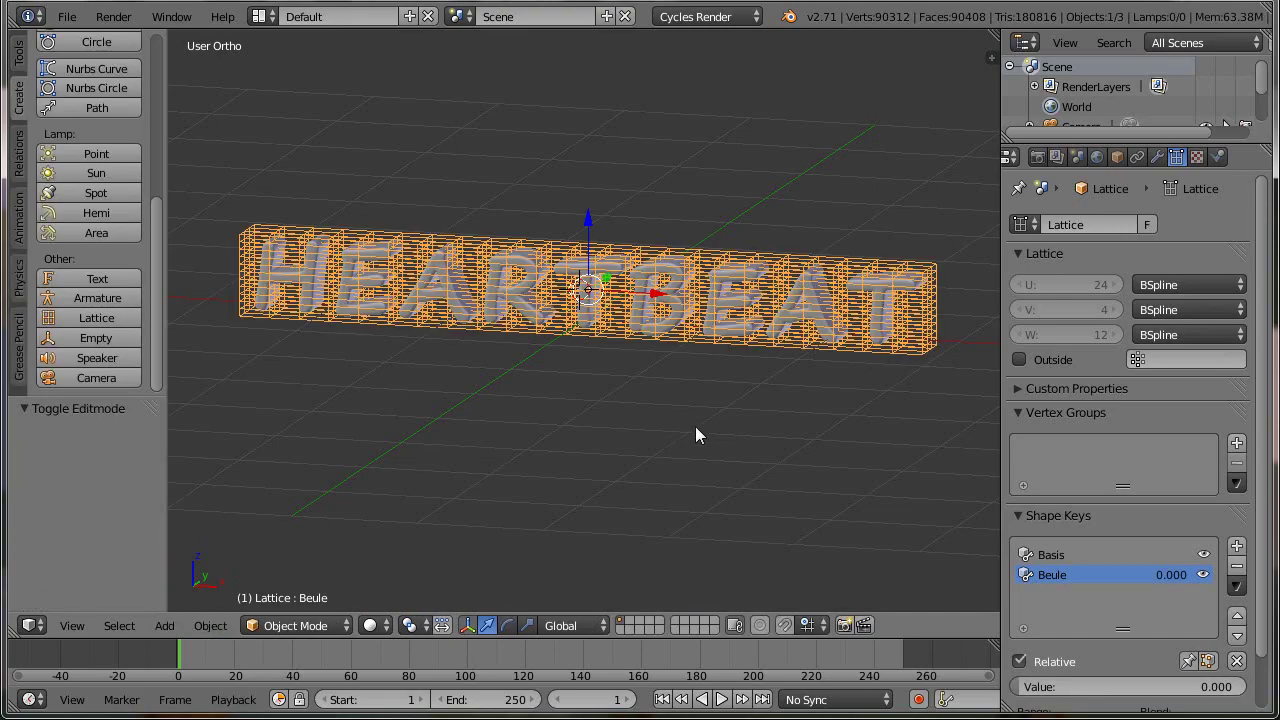
middle_click_drag(697, 435, 731, 497)
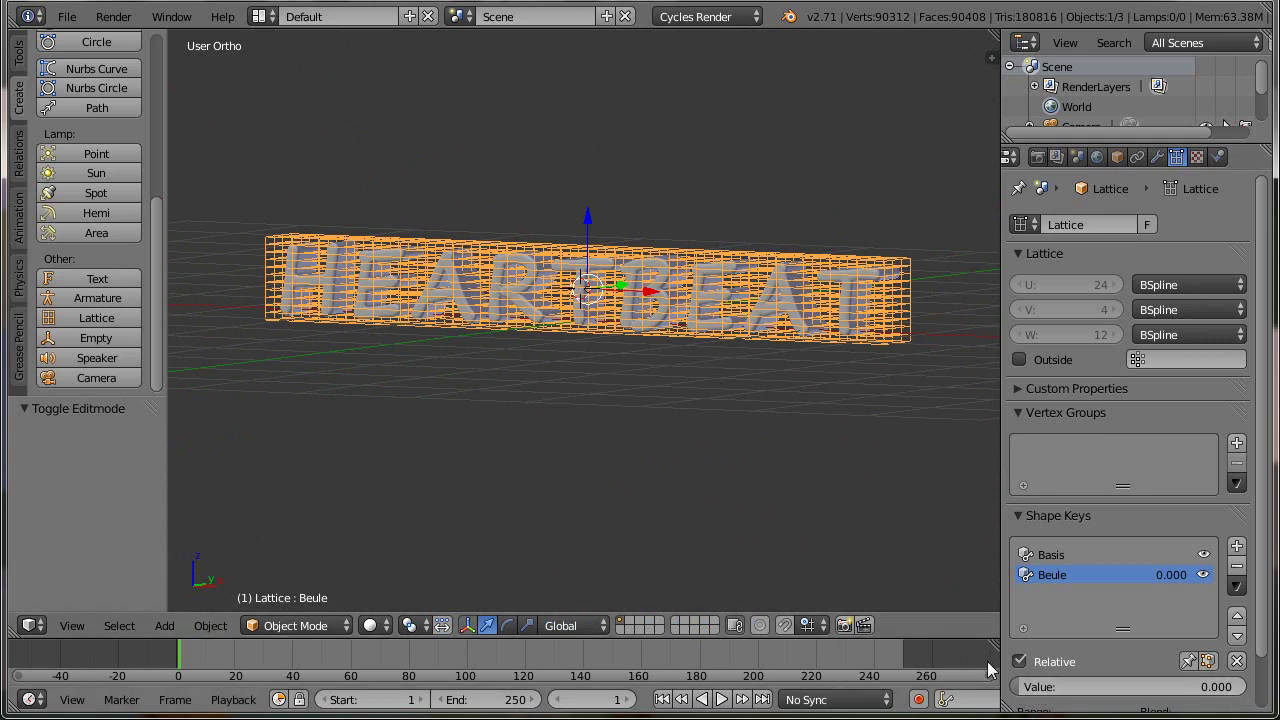
- Insert a keyframe on the Beule shape key value at 0.000
left_click_drag(1028, 688, 976, 697)
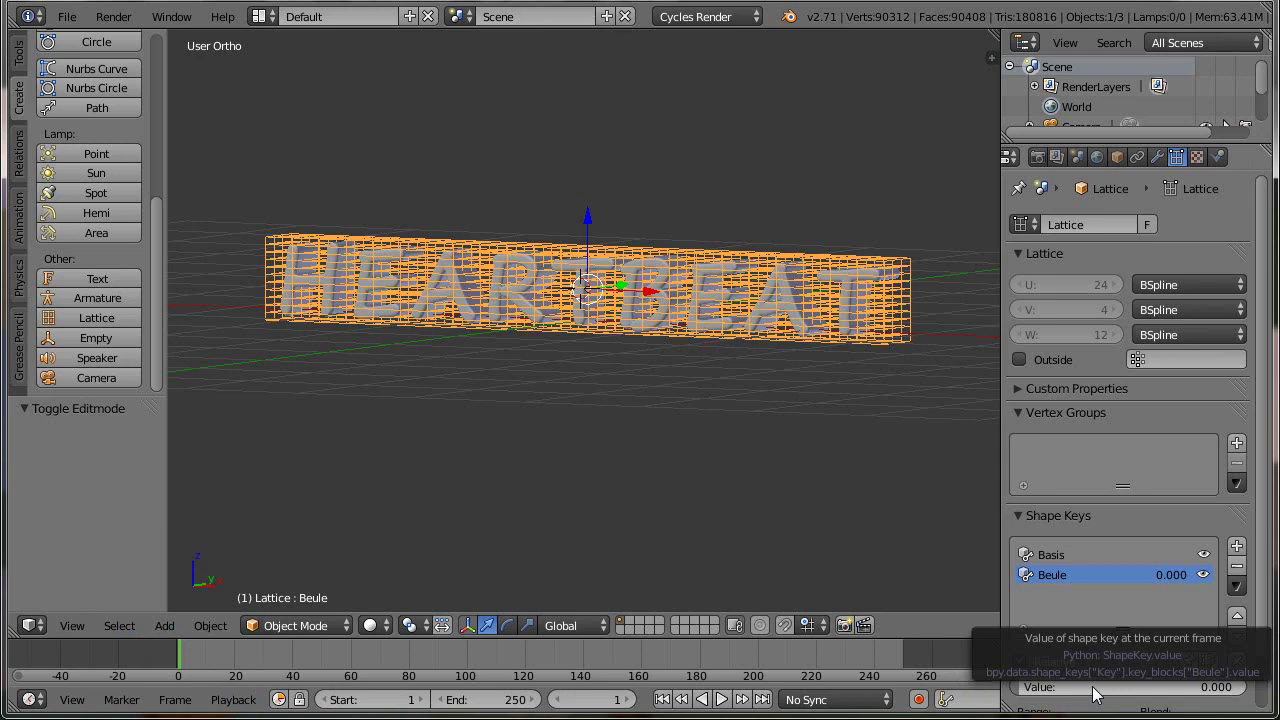
key("i")
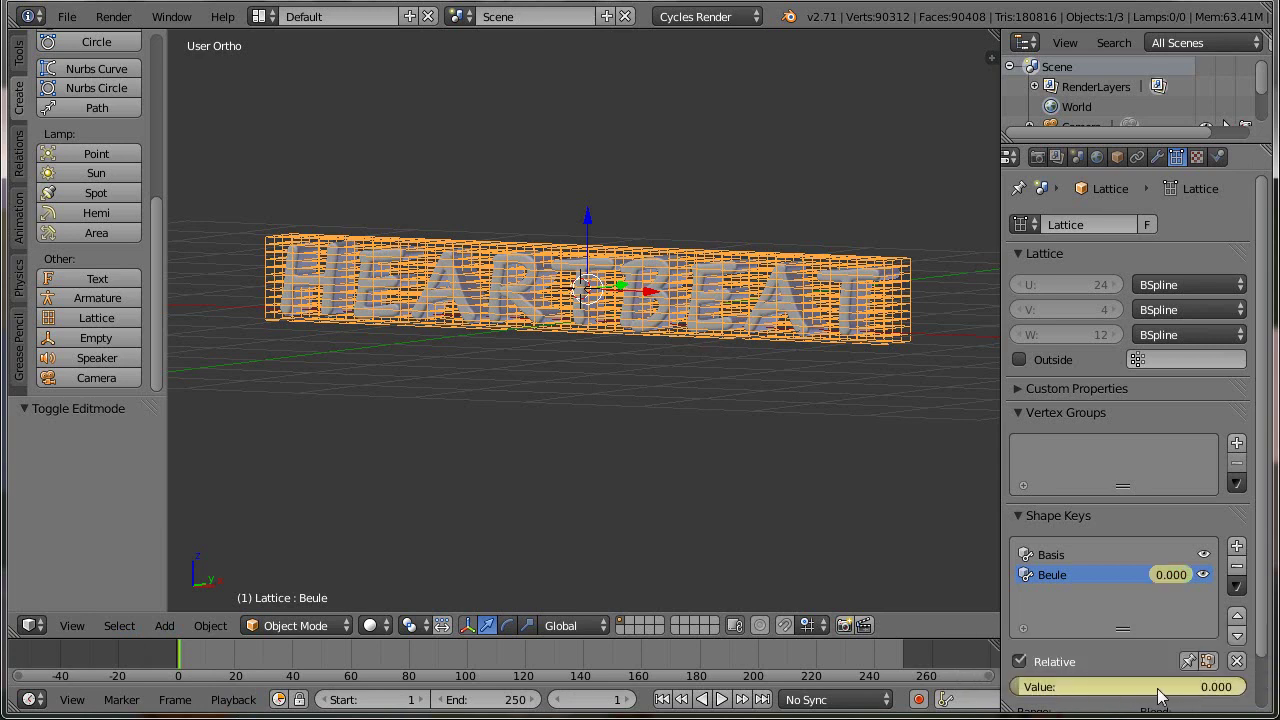
left_click(30, 625)
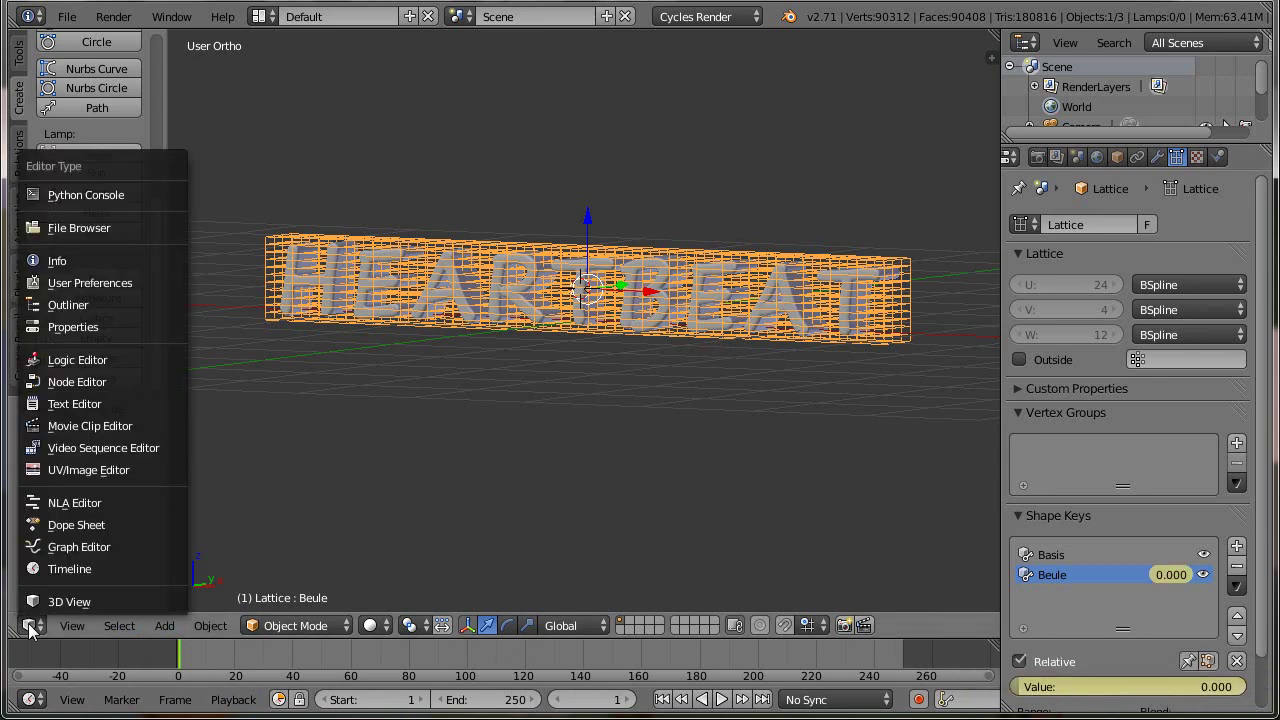
- Switch the main area to the Graph Editor and expand the Key channel to show Value (Beule)
left_click(64, 552)
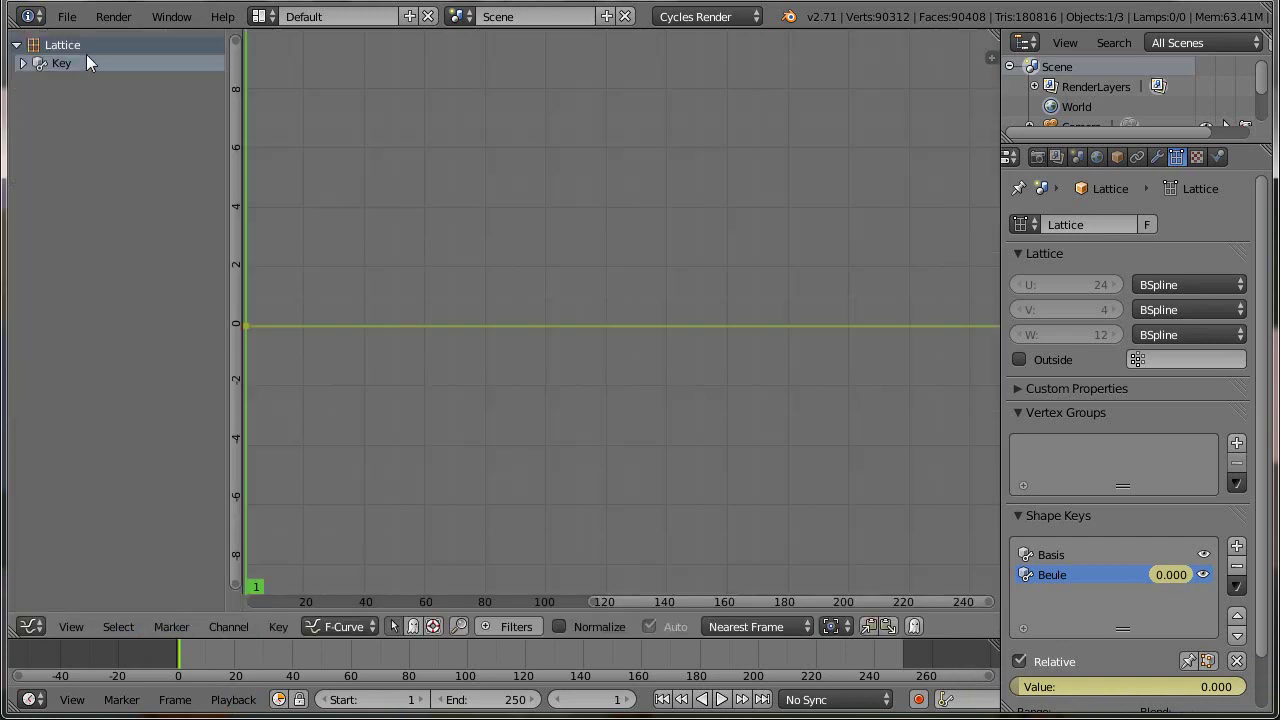
left_click(23, 64)
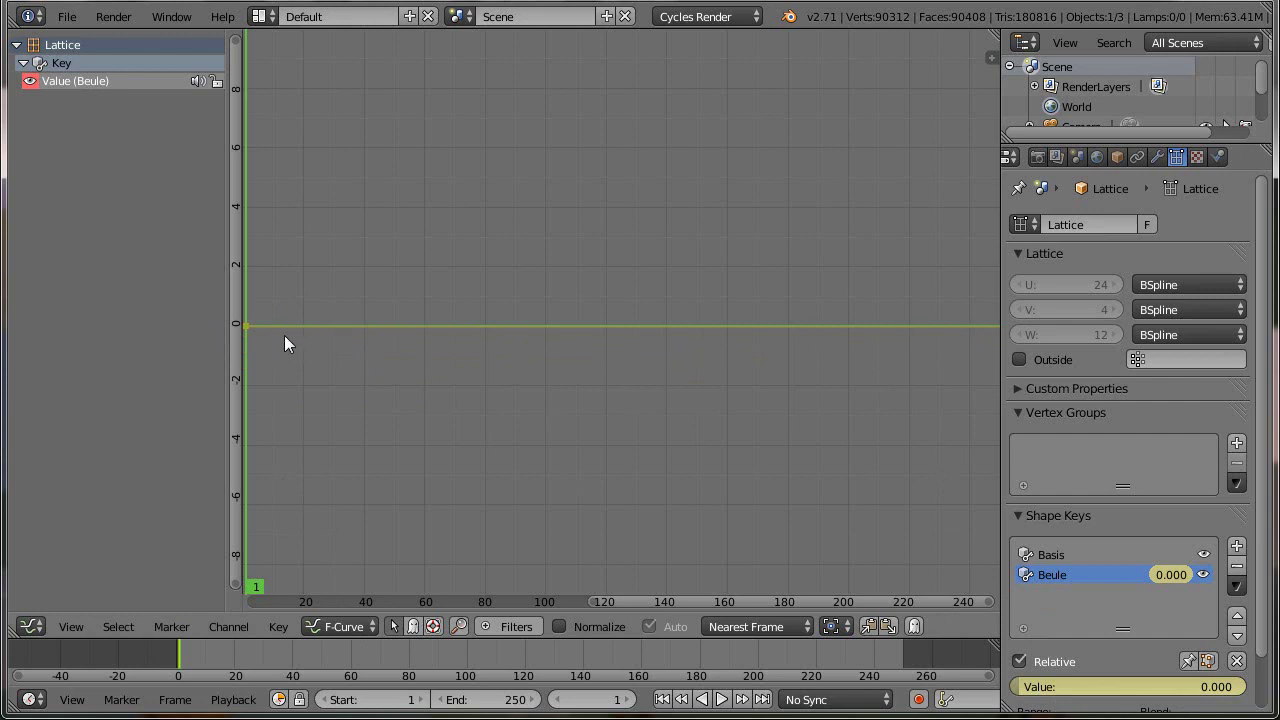
left_click(278, 626)
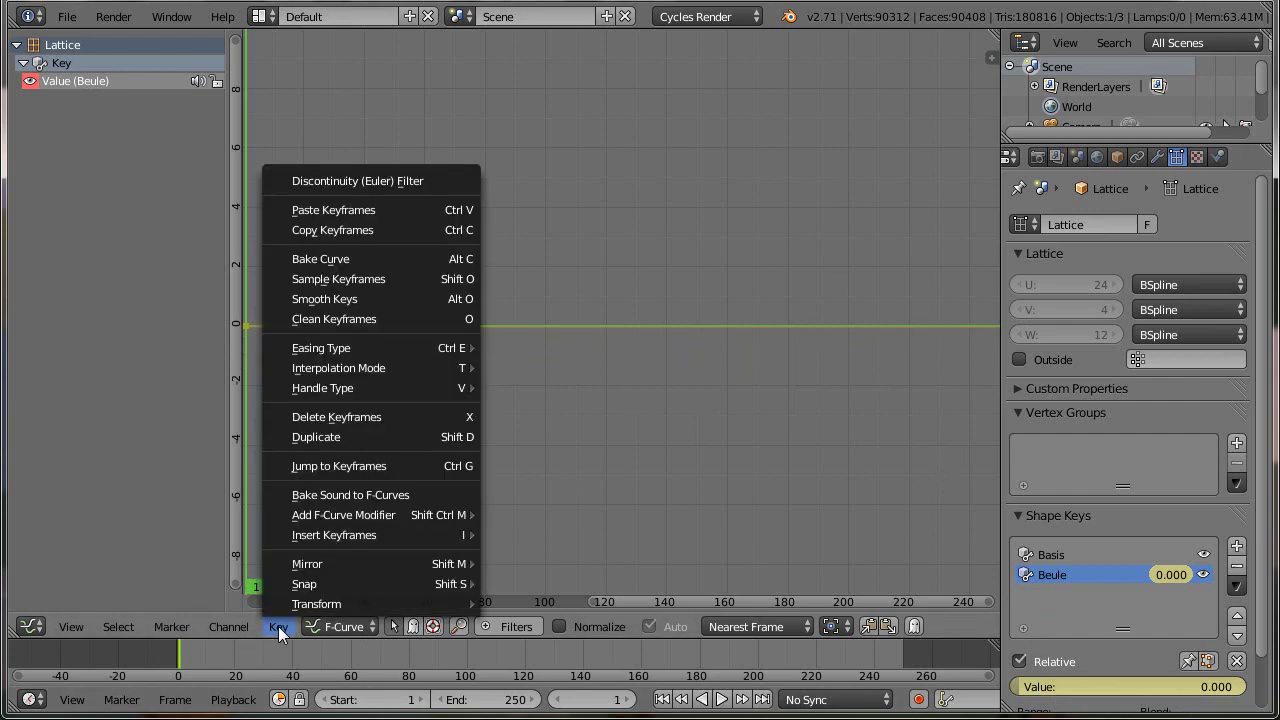
- Bake Audio/Herzschlag-kurz.wav into the Beule value F-curve with Bake Sound to F-Curves
left_click(329, 497)
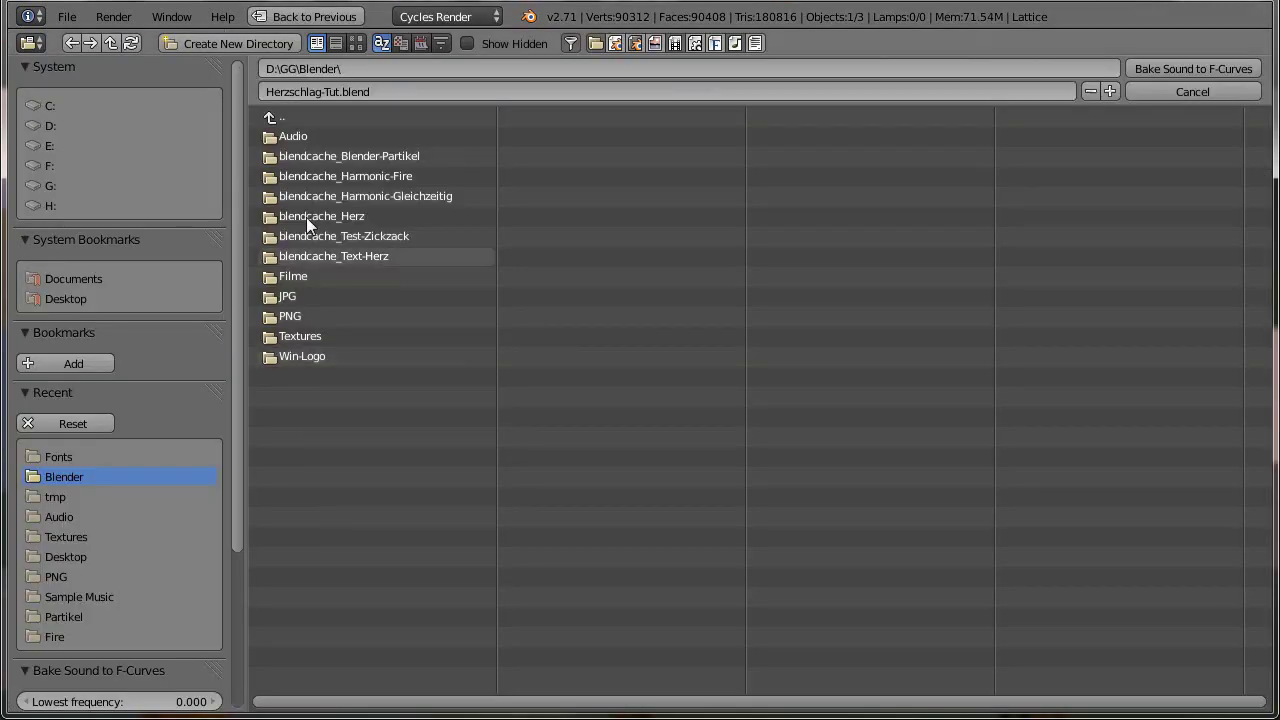
left_click(301, 135)
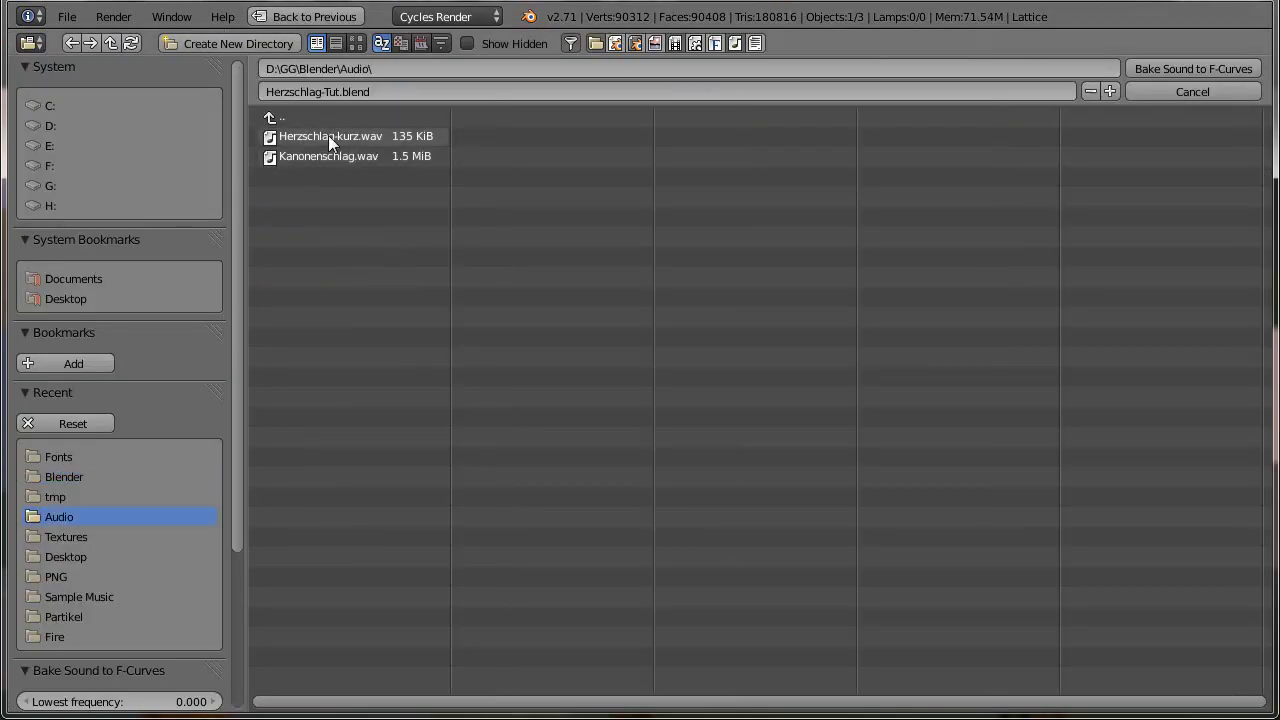
left_click(328, 140)
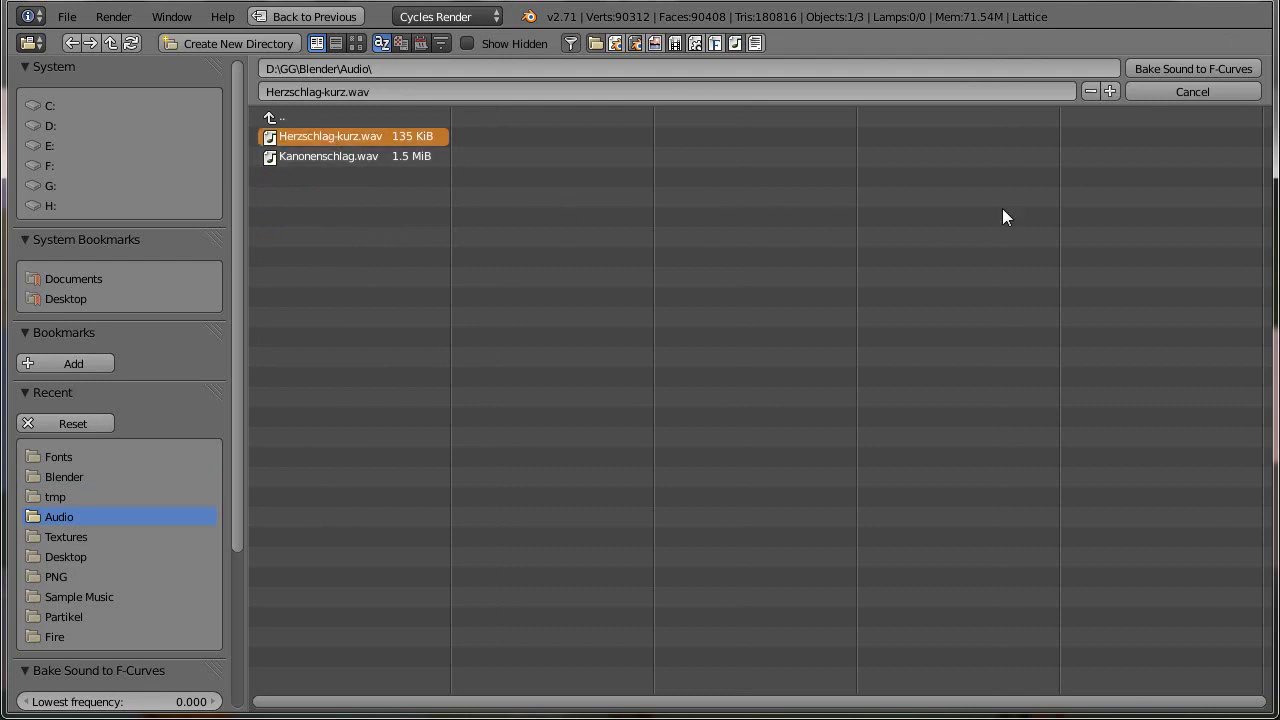
left_click(1159, 70)
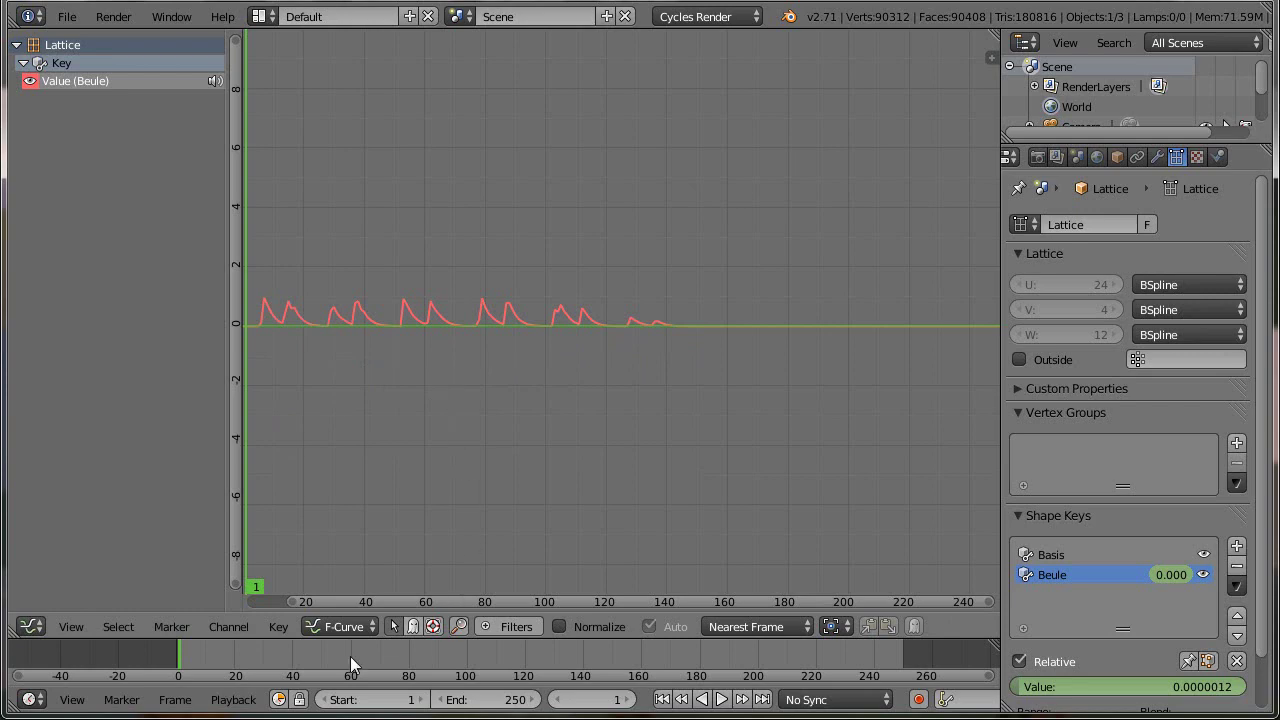
- Switch the main area back to the 3D view and hide the lattice in the outliner
left_click(24, 632)
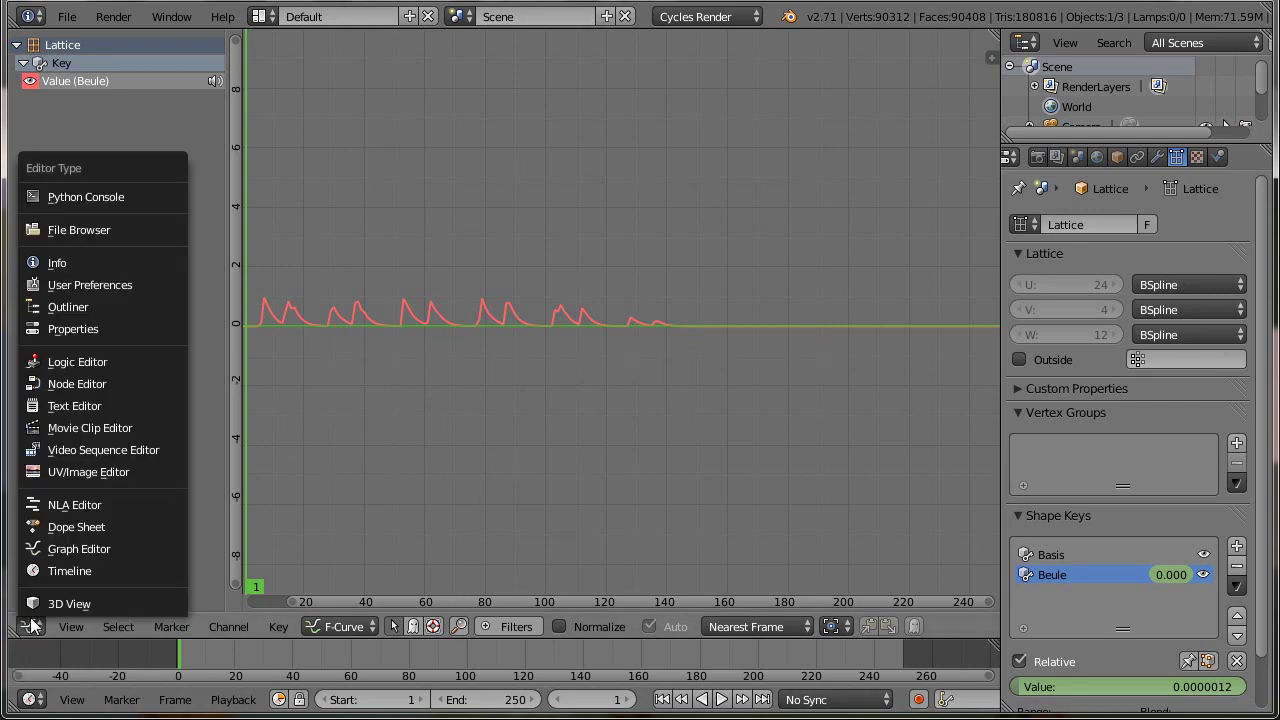
left_click(46, 602)
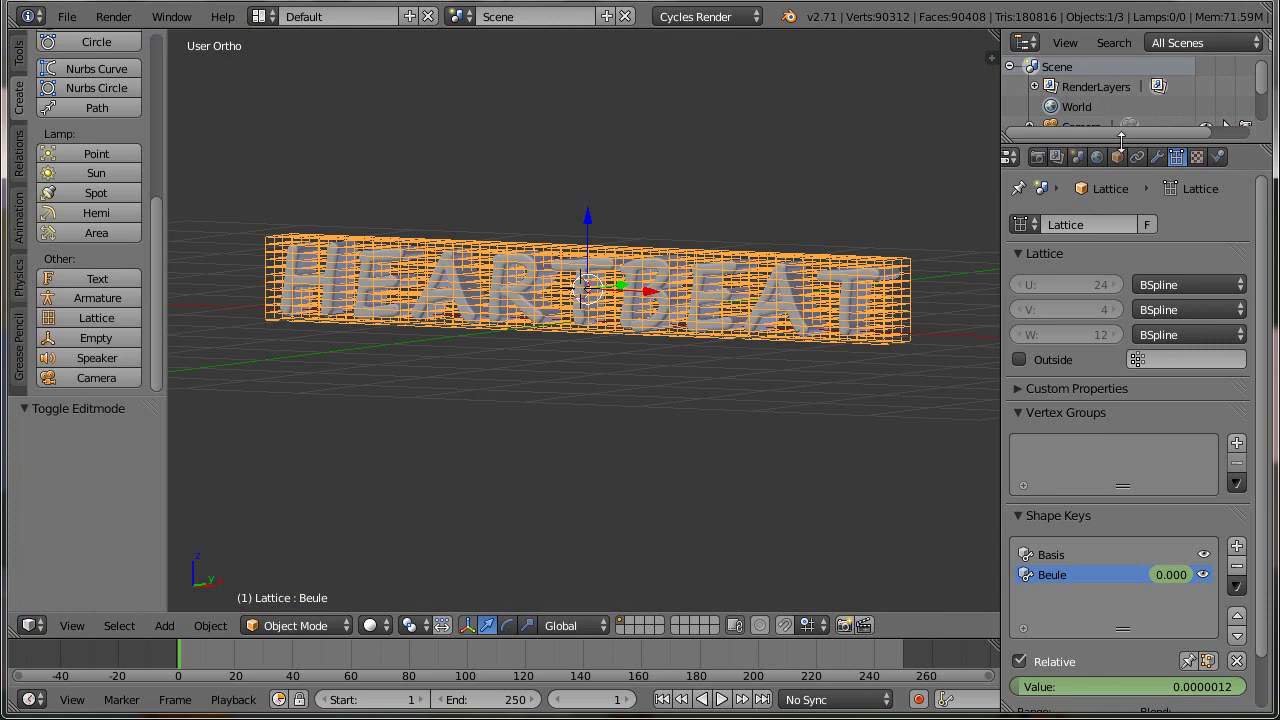
left_click_drag(1116, 145, 1113, 222)
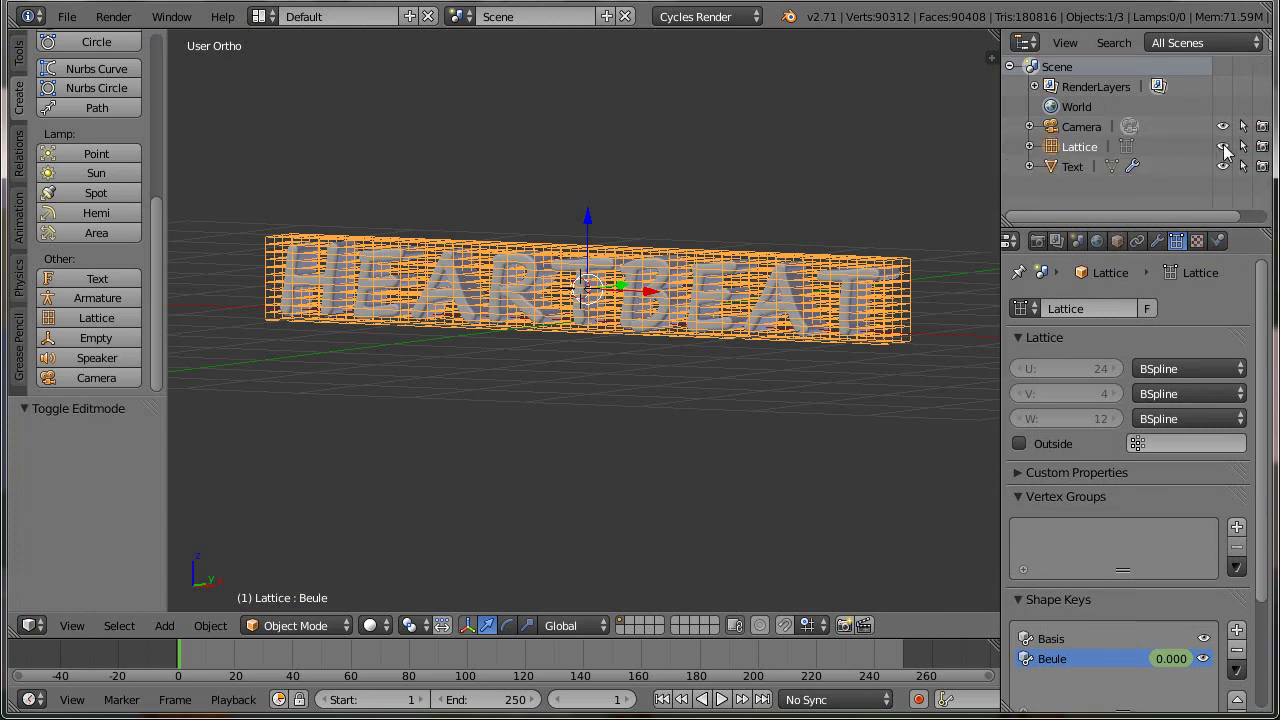
left_click(1222, 146)
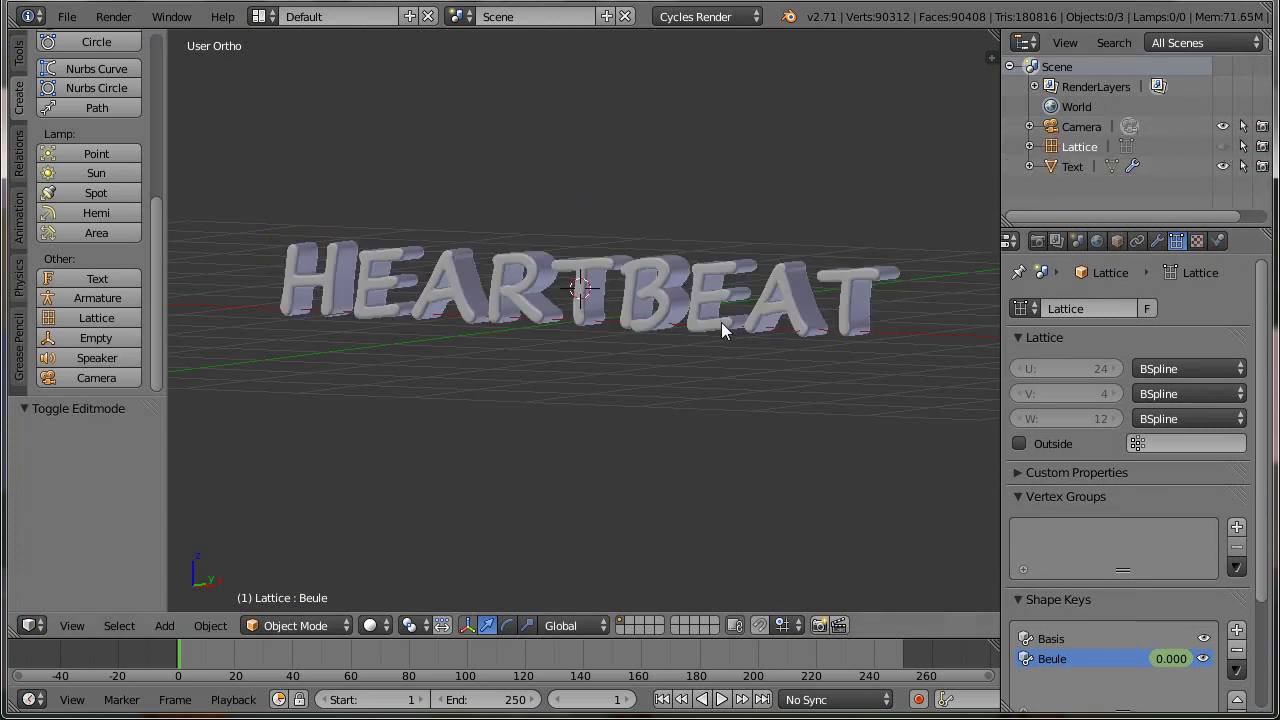
- Play the pulsing animation, then stop it back at frame 1
left_click(721, 699)
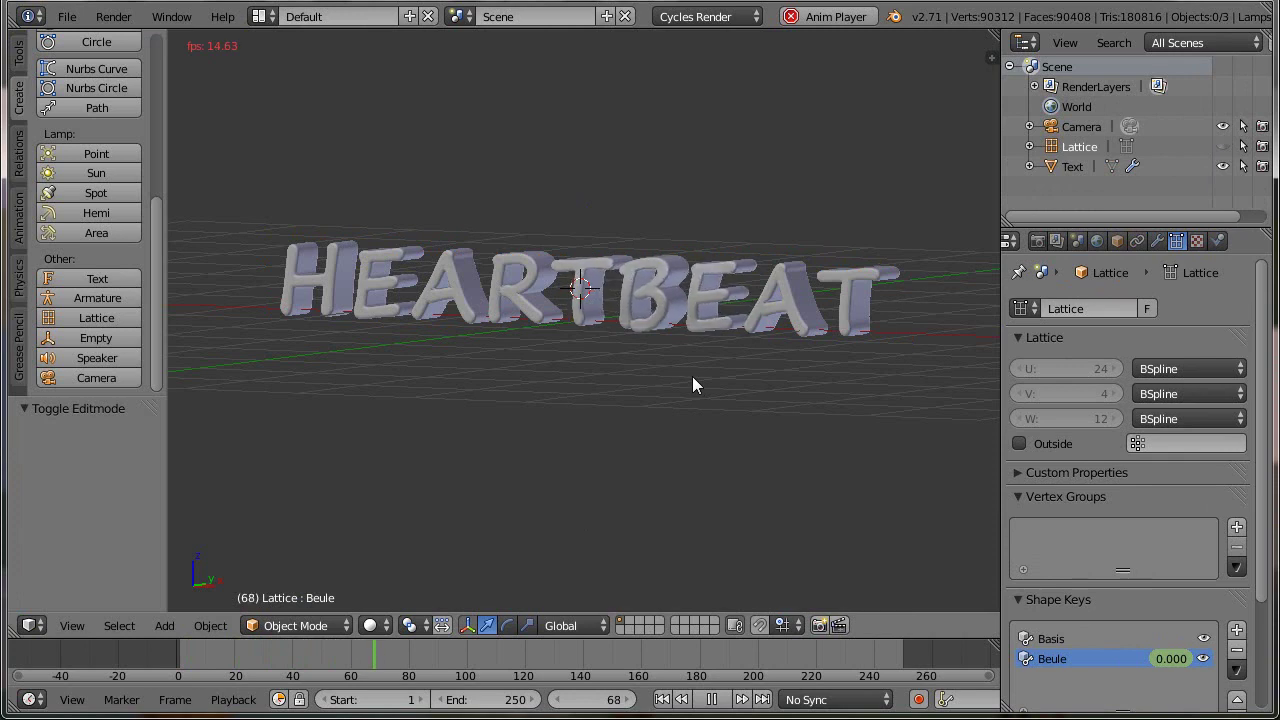
key("Escape")
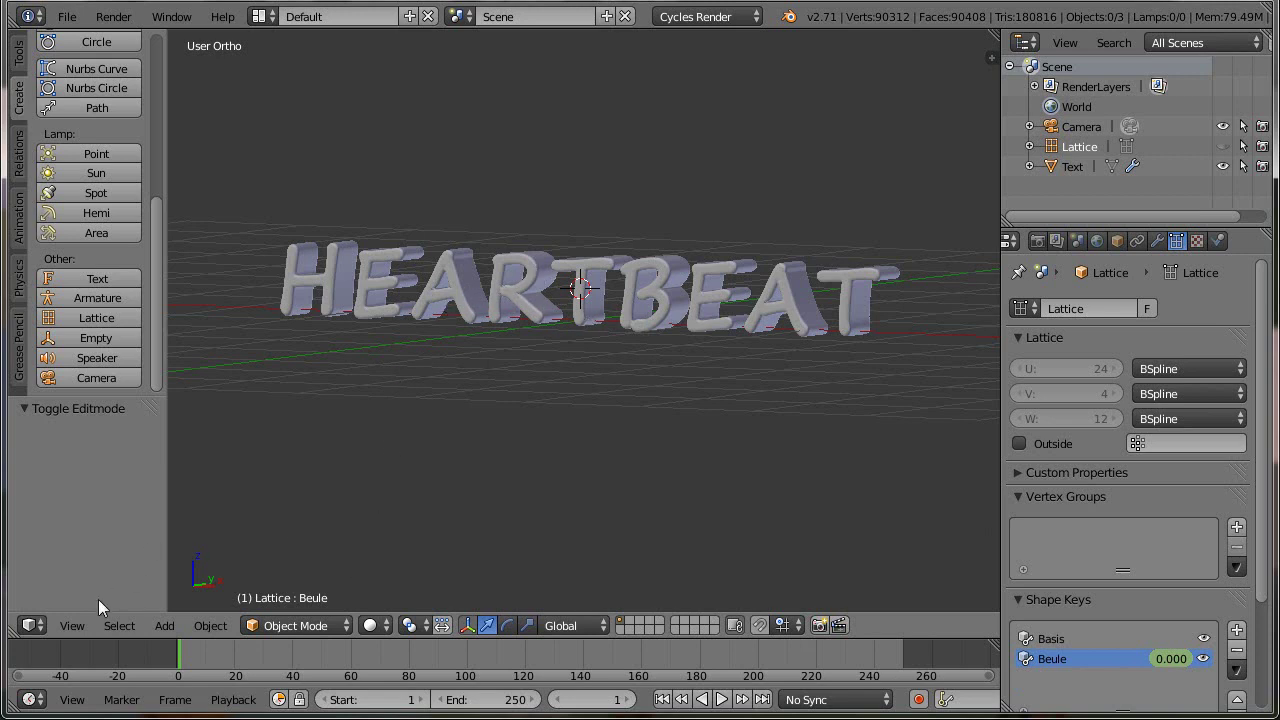
left_click(32, 625)
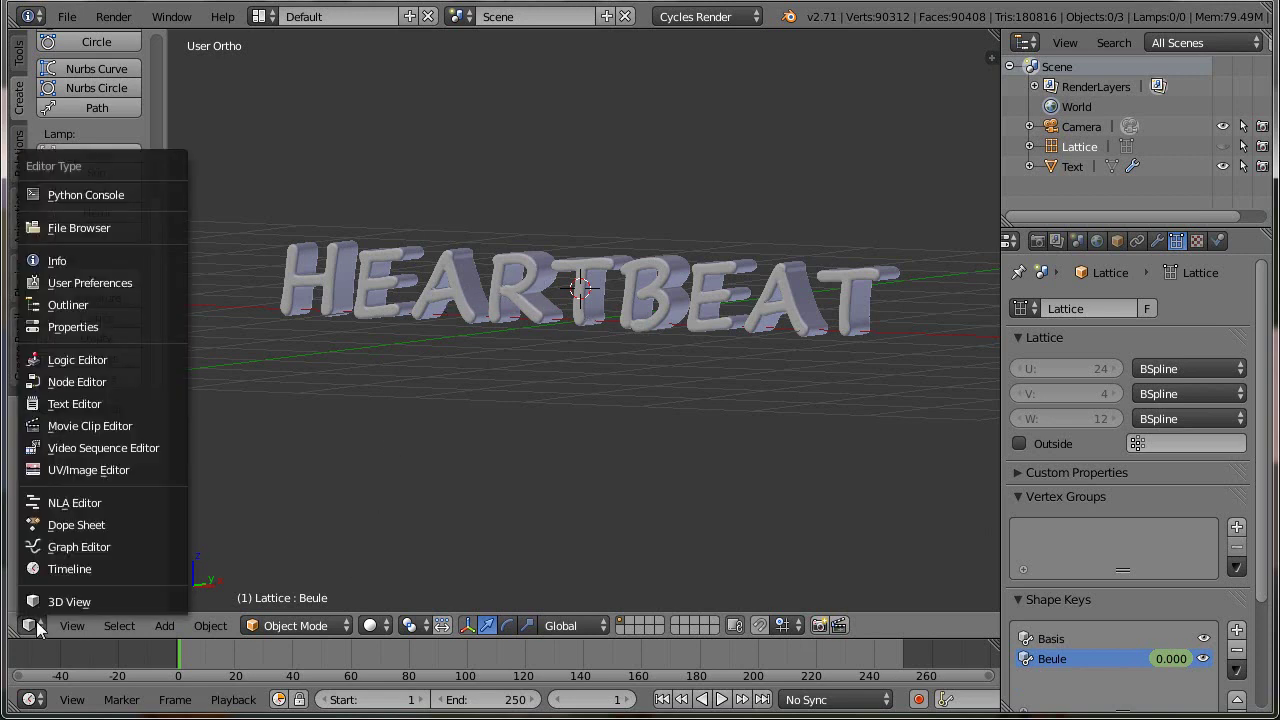
- Switch to the Video Sequence Editor and add Herzschlag-kurz.wav as a sound strip
left_click(61, 449)
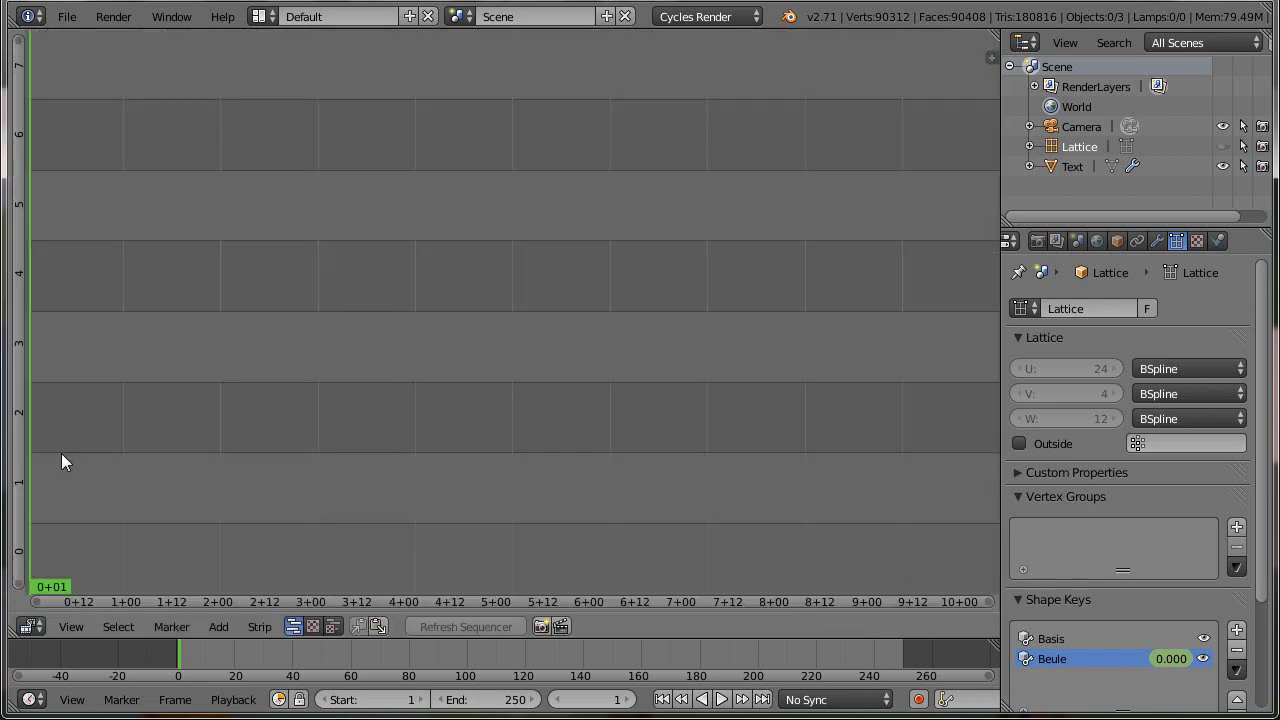
left_click(221, 627)
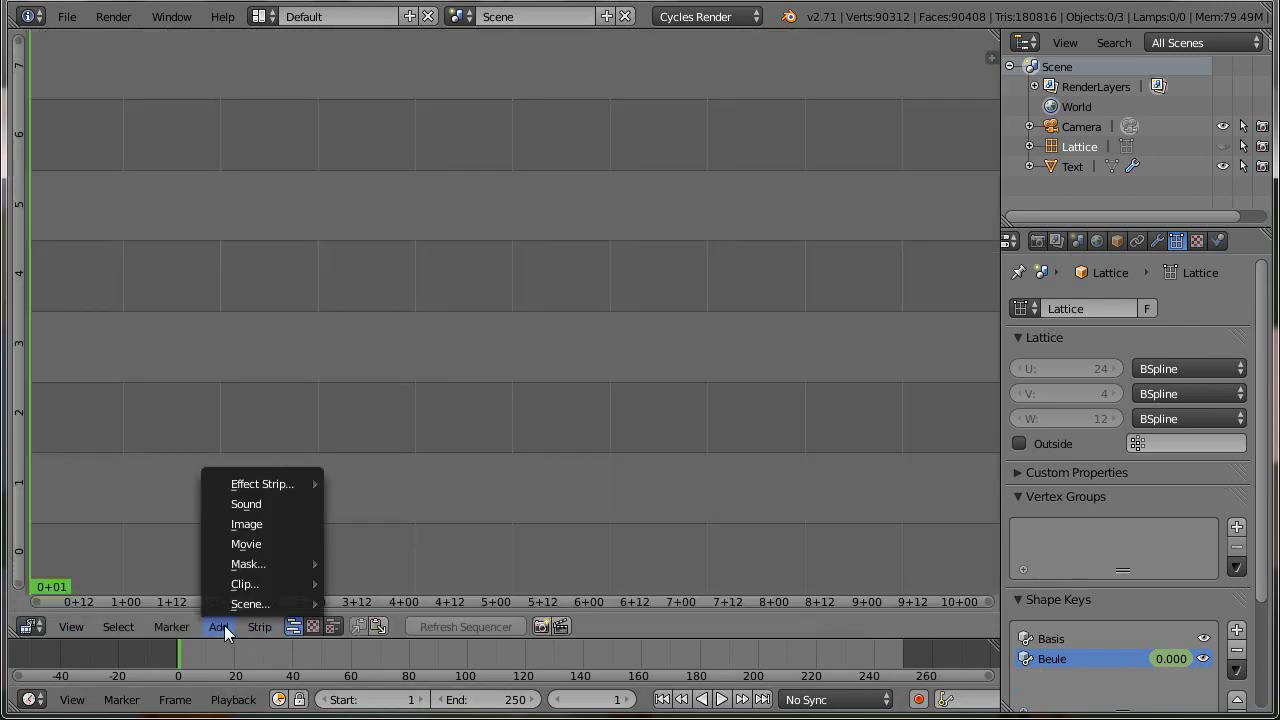
left_click(247, 505)
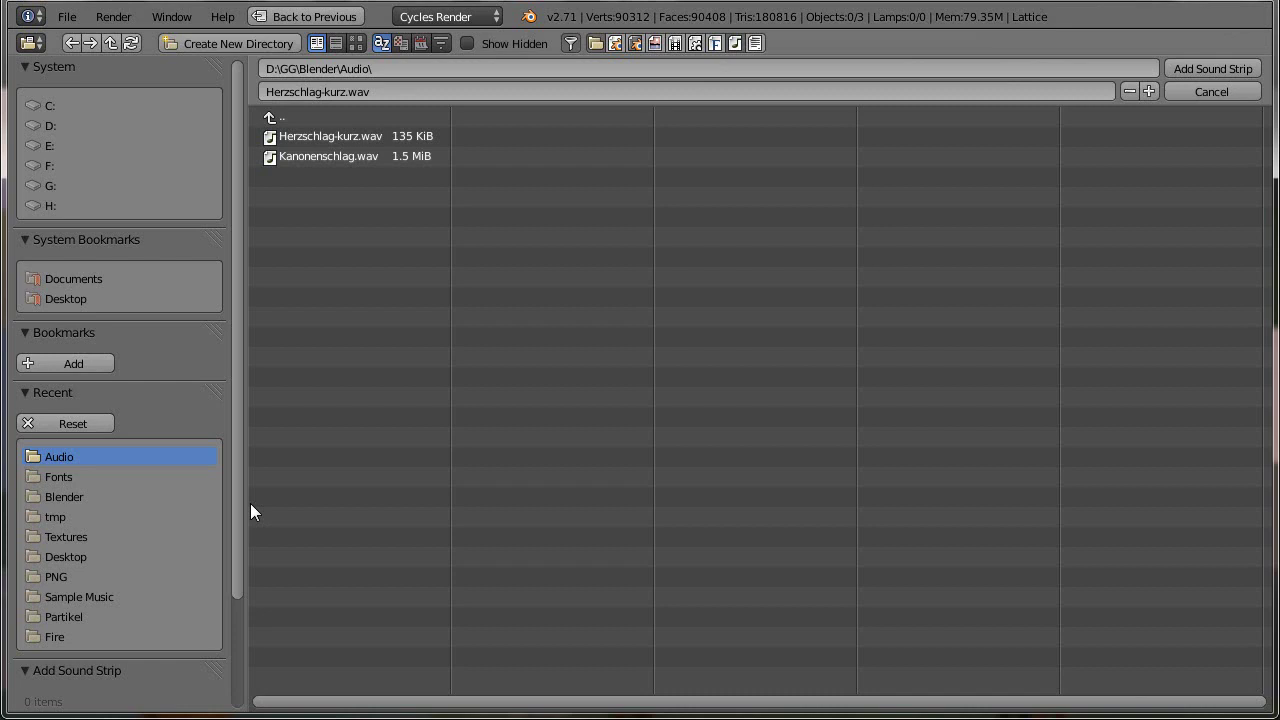
left_click(337, 135)
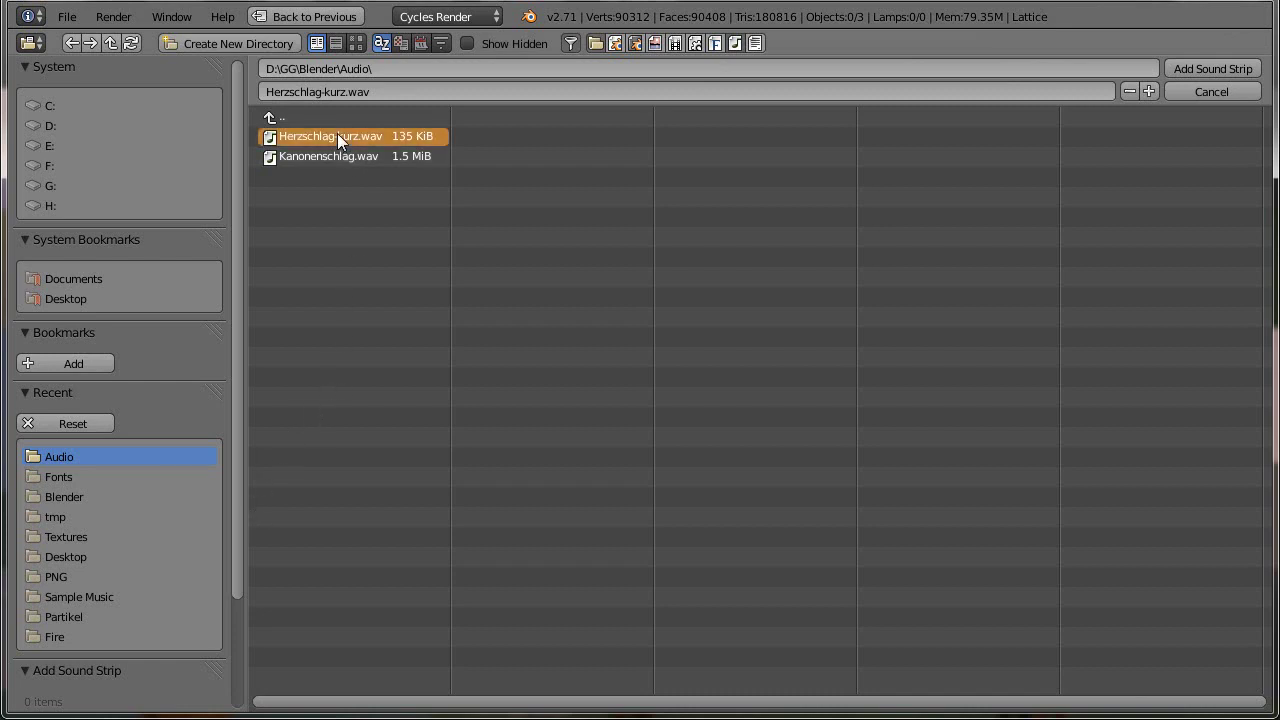
left_click(1219, 68)
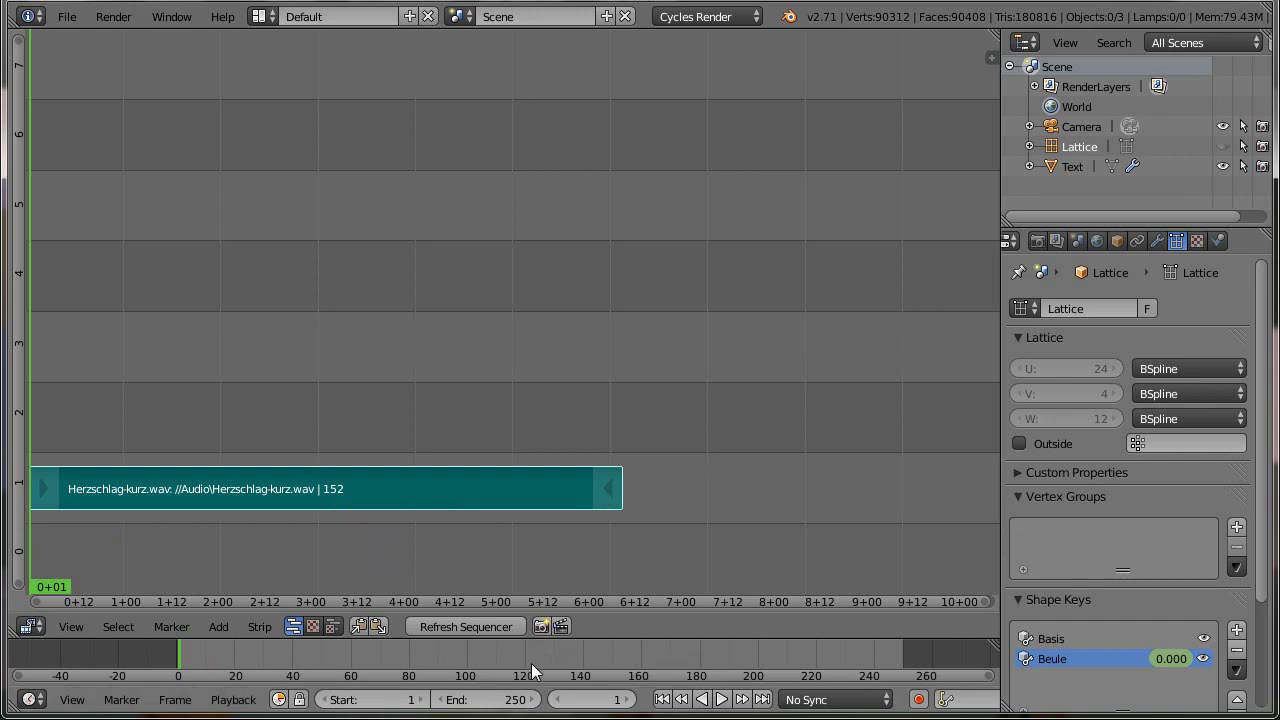
- Hard-cut the Herzschlag-kurz.wav strip at frame 105 and erase the piece after the cut
left_click(475, 650)
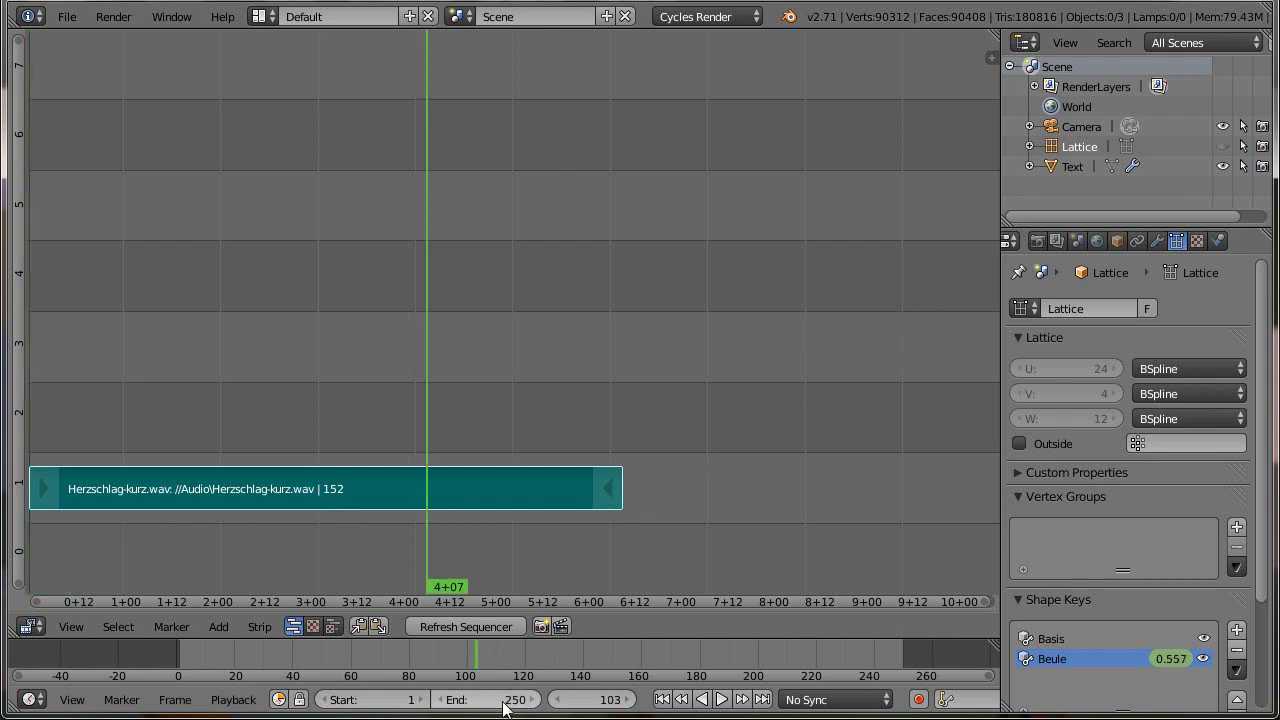
left_click(625, 703)
left_click(625, 703)
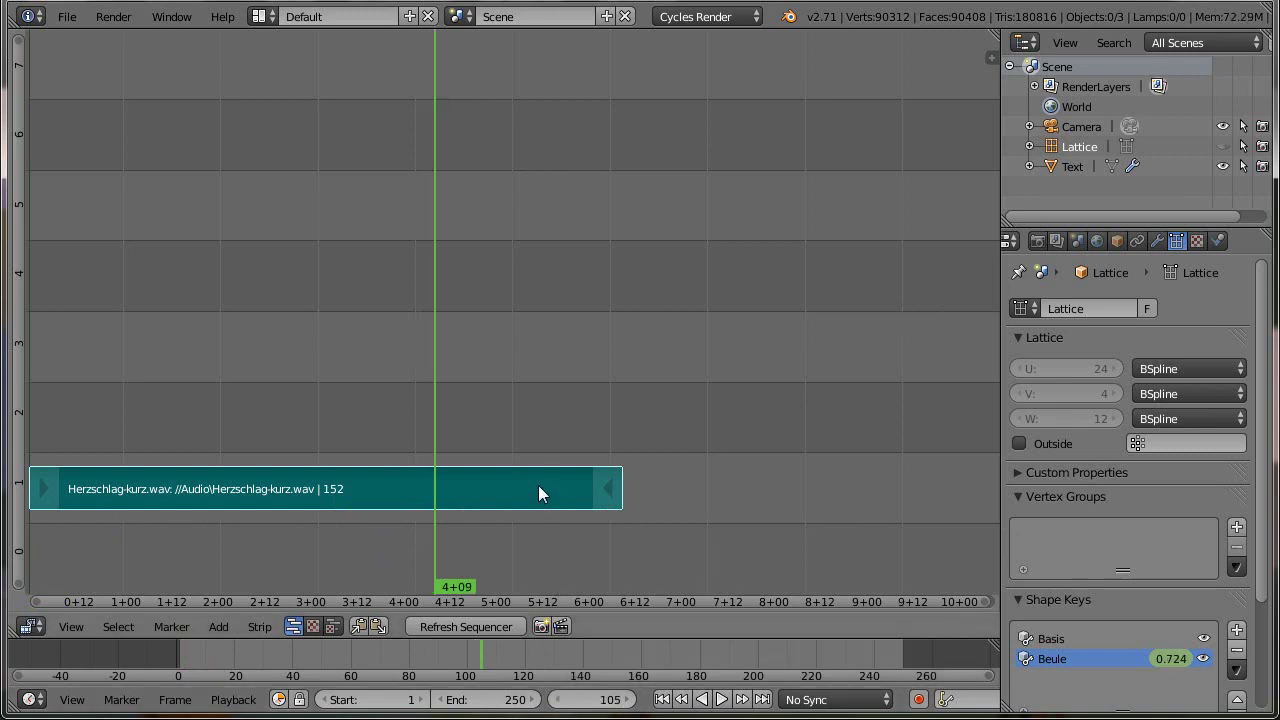
left_click(259, 627)
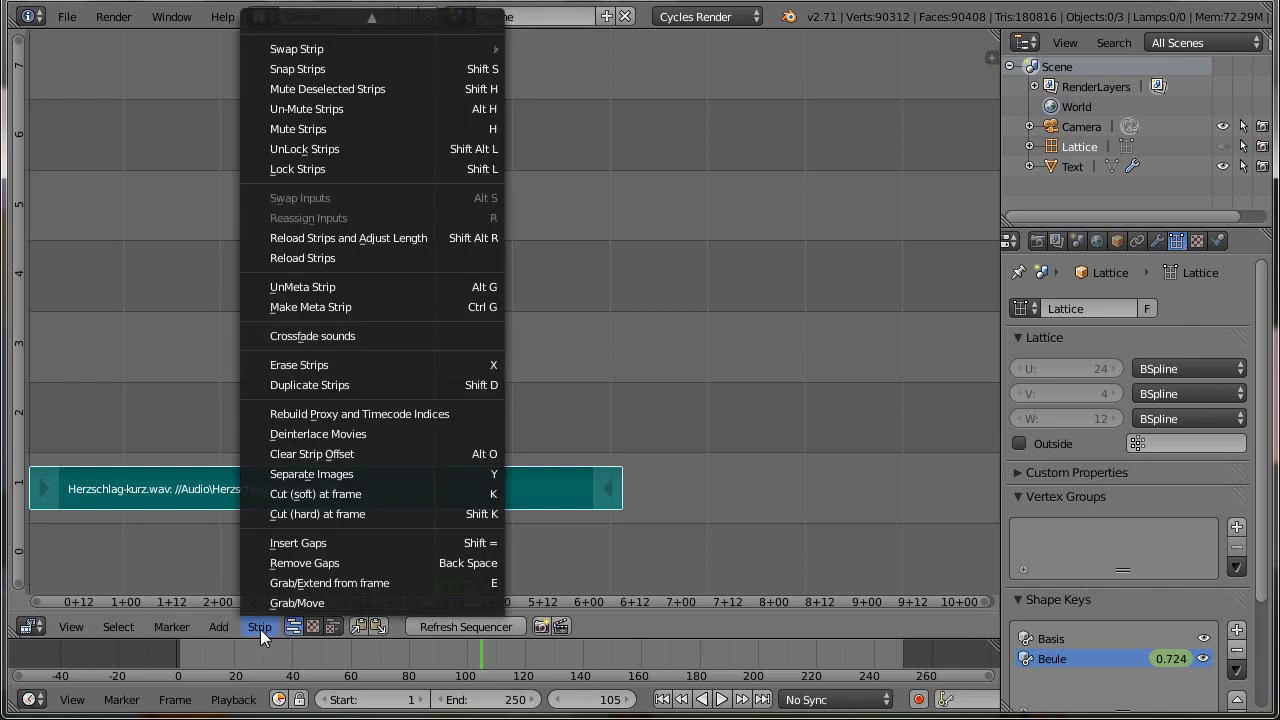
left_click(317, 514)
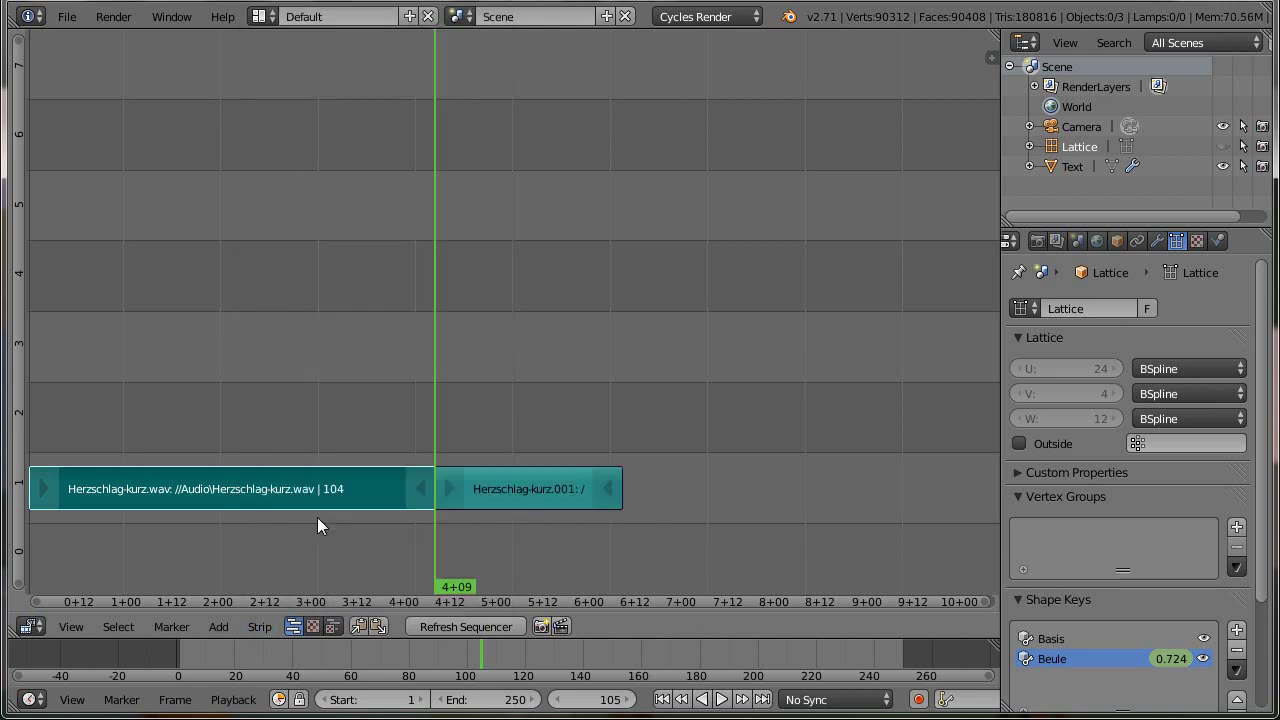
right_click(496, 489)
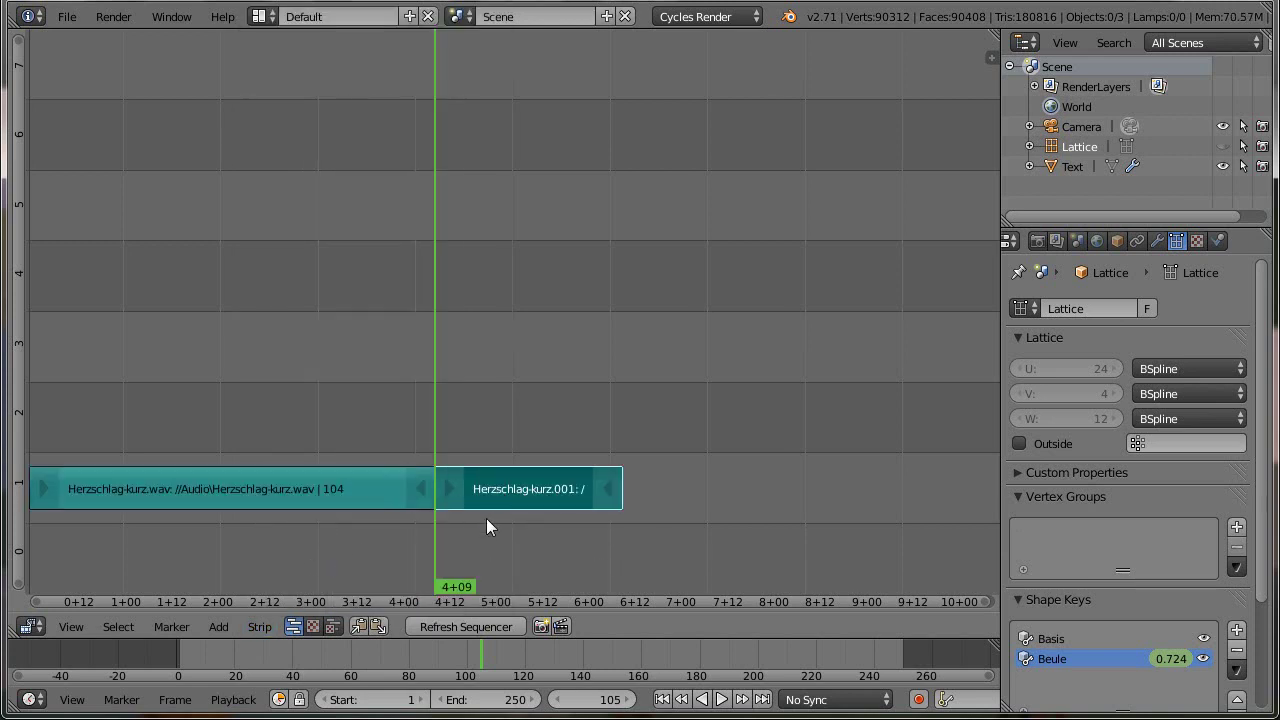
key("x")
left_click(487, 522)
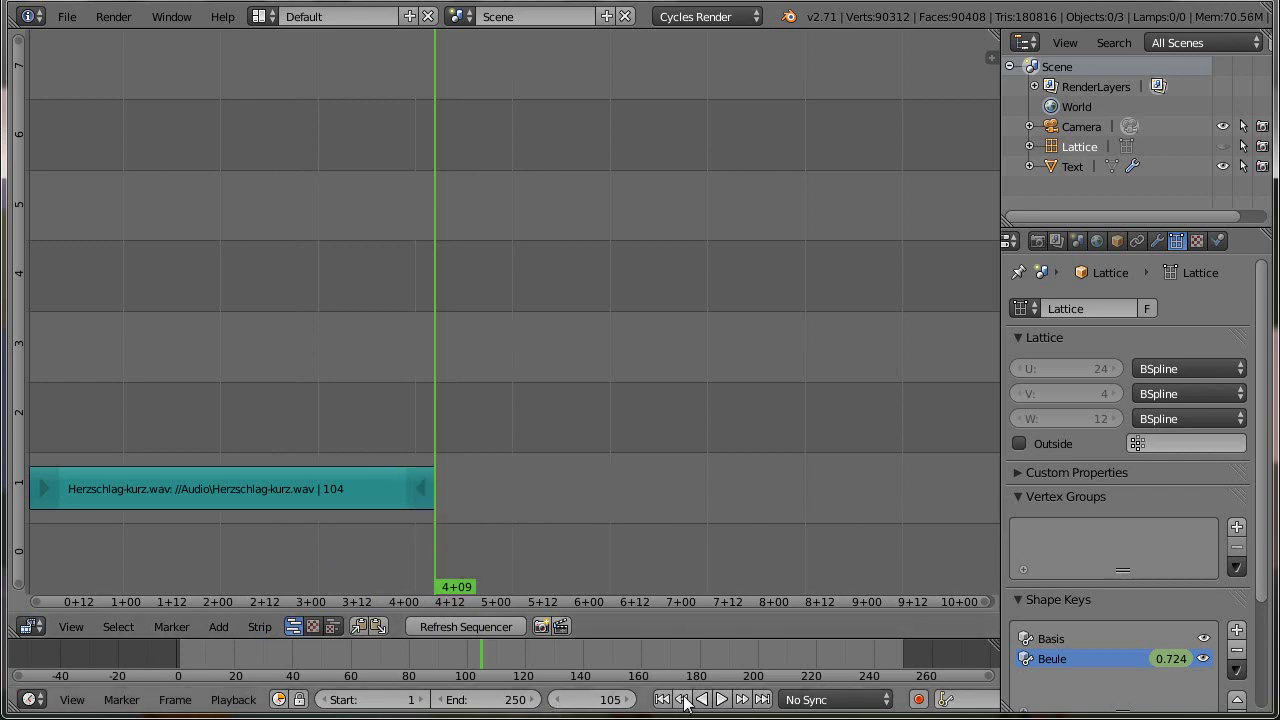
left_click(31, 627)
- Switch the area back to the 3D View and play the animation from frame 1 to frame 83
left_click(58, 603)
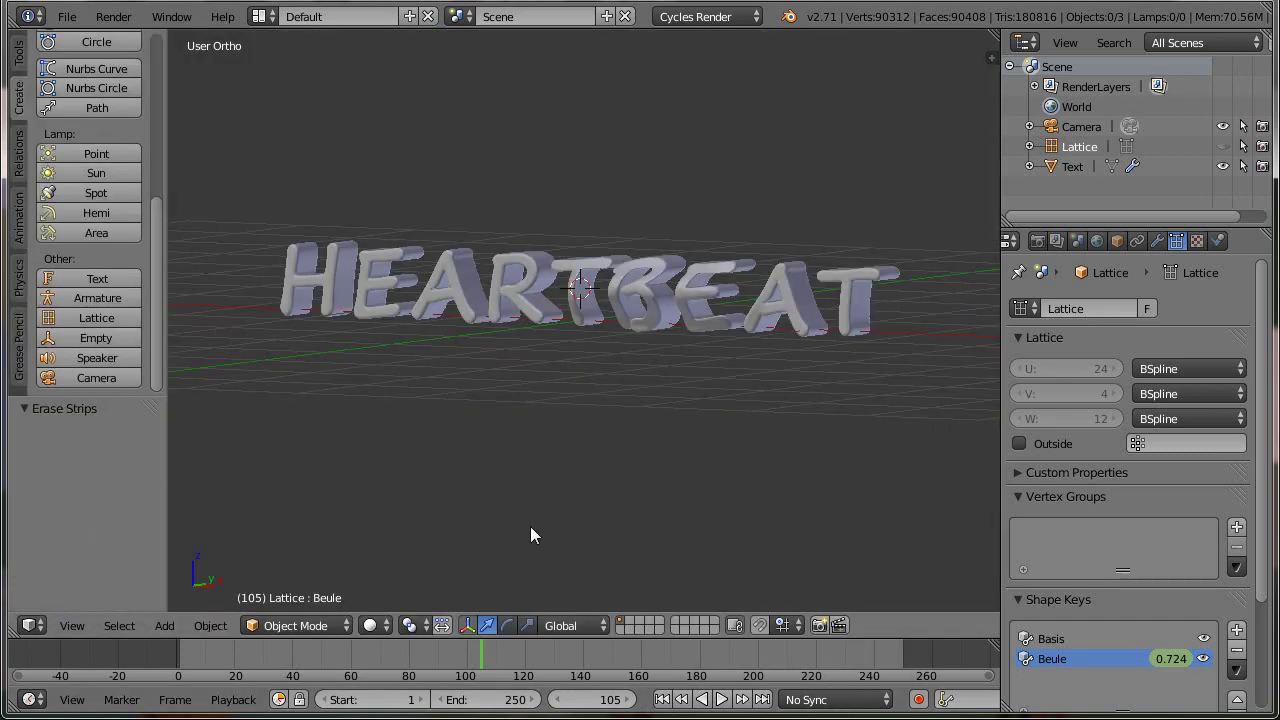
left_click(716, 698)
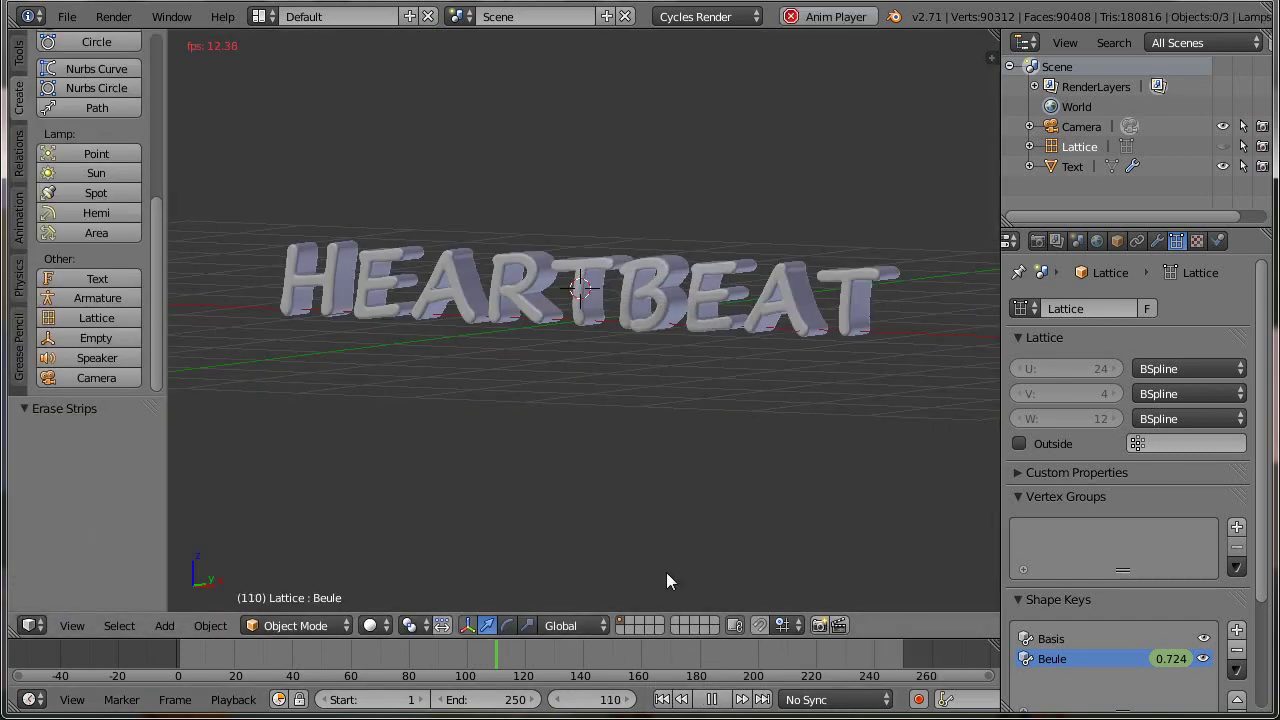
left_click(712, 699)
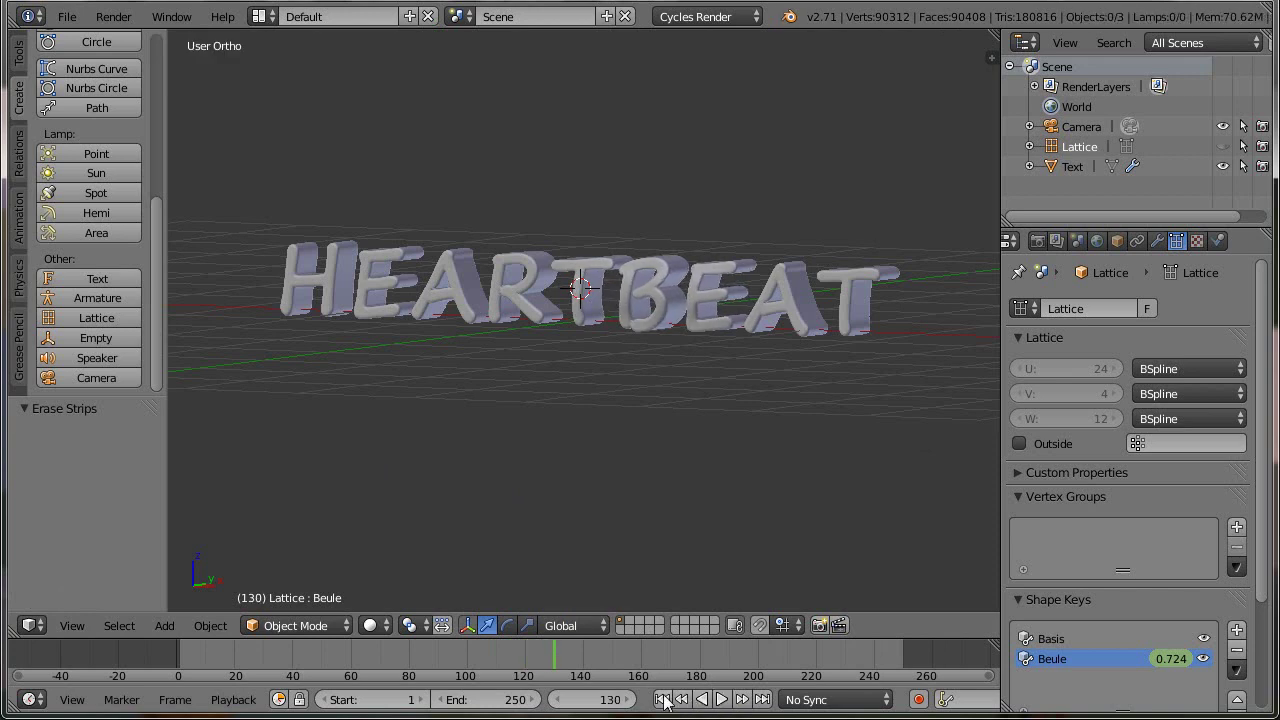
left_click(662, 699)
left_click(720, 699)
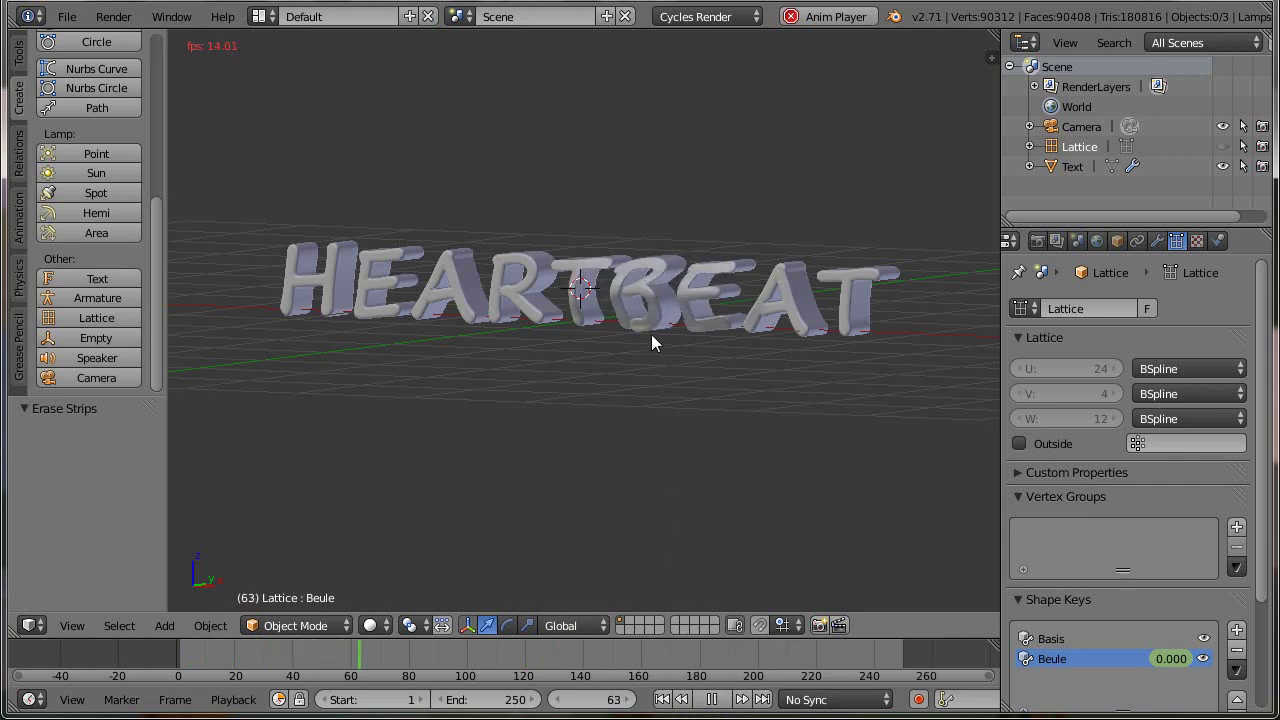
left_click(711, 699)
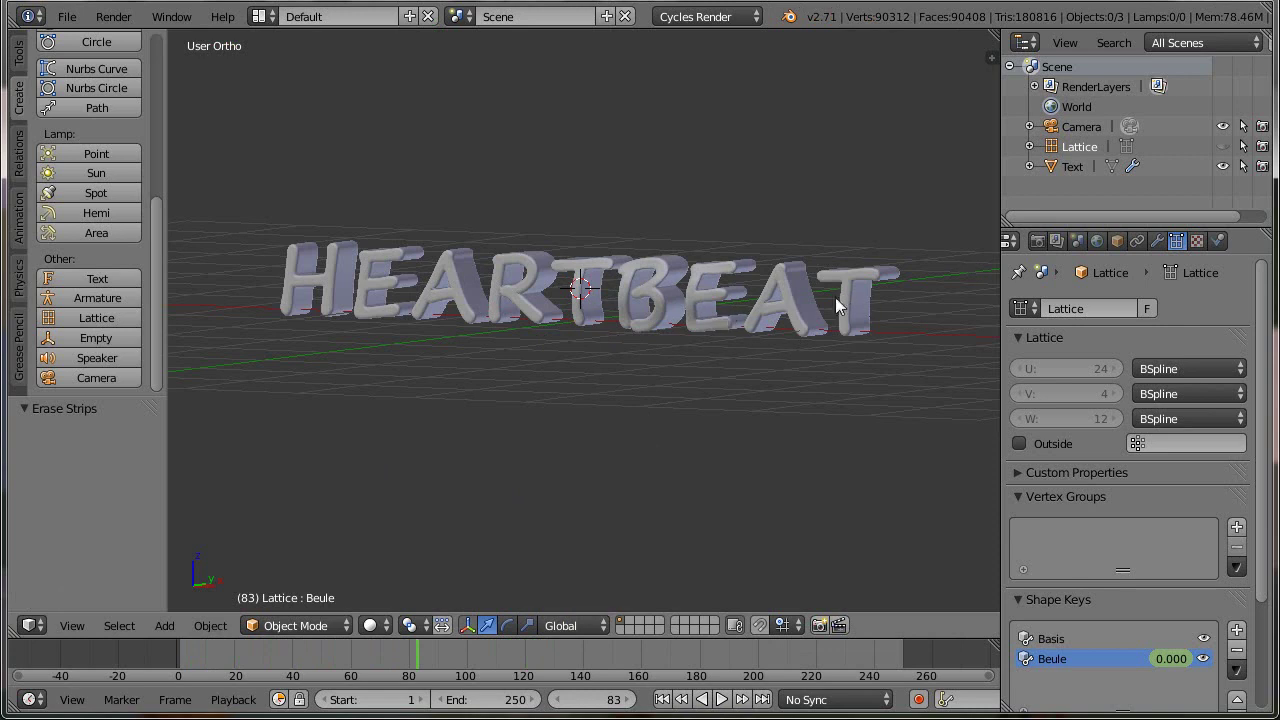
- Replay the pulsing HEARTBEAT animation from the start and rewind to frame 1
left_click(665, 700)
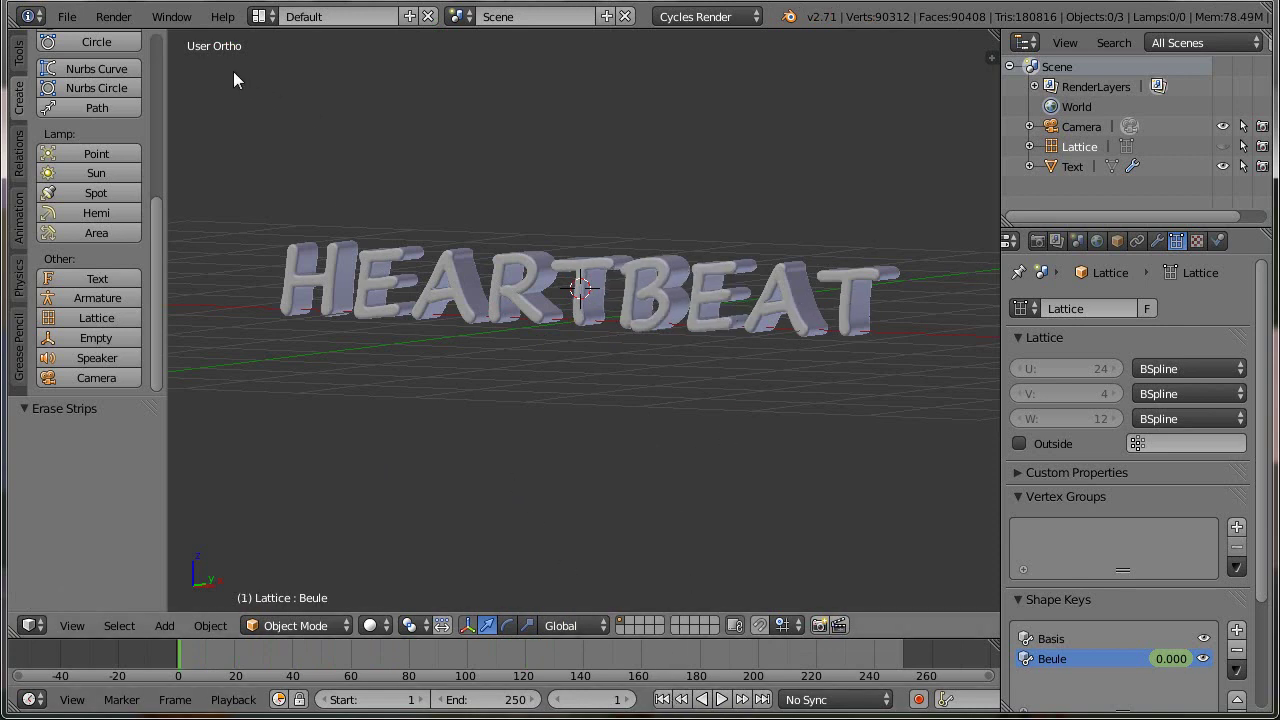
left_click(722, 700)
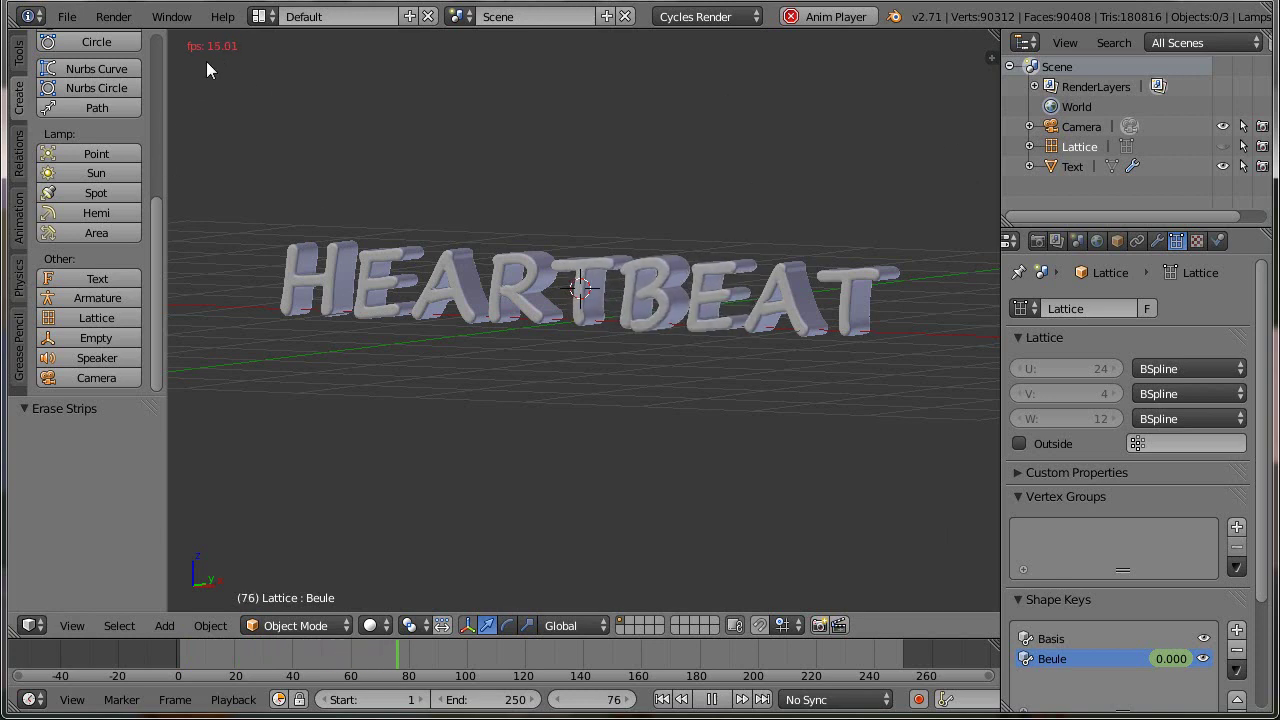
left_click(662, 699)
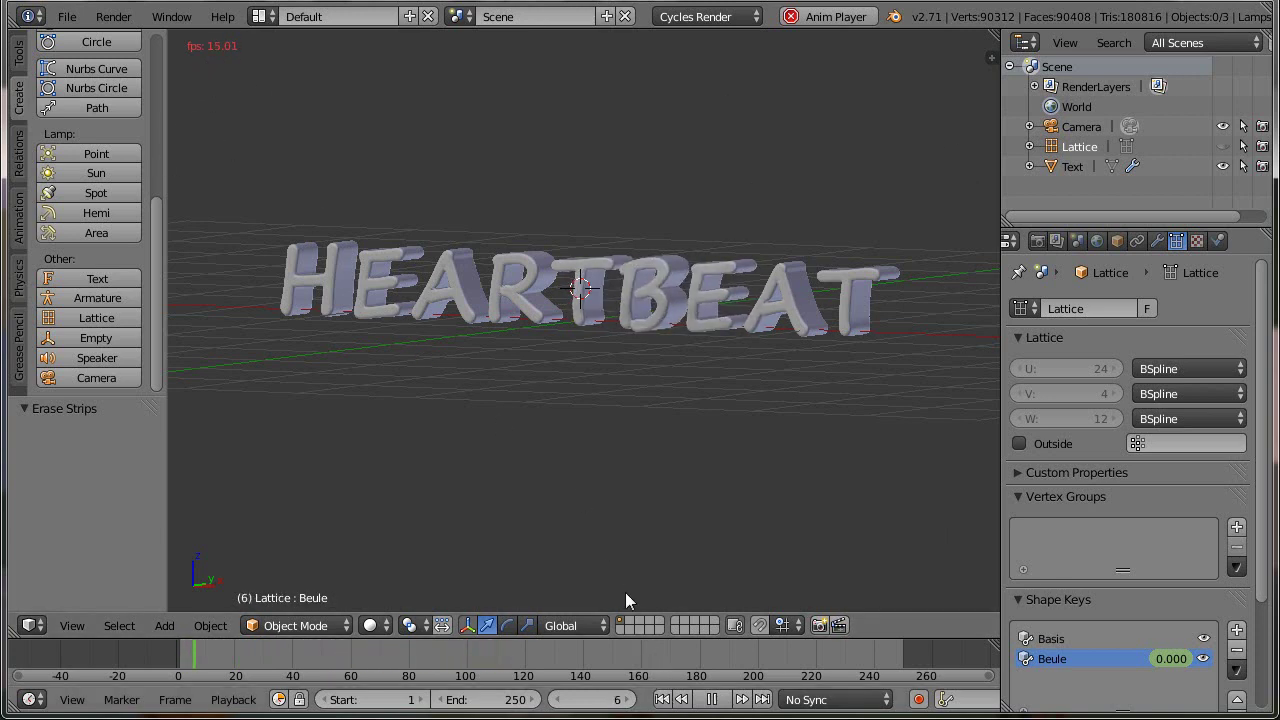
left_click(713, 699)
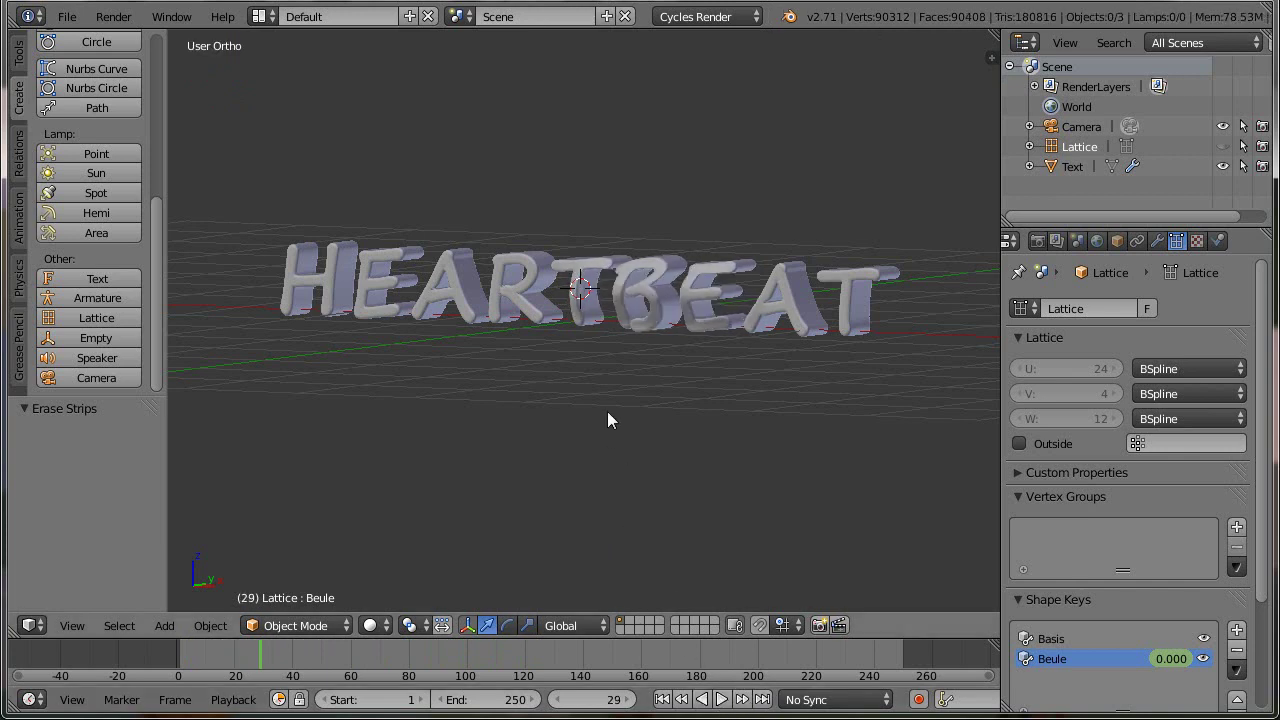
left_click(662, 699)
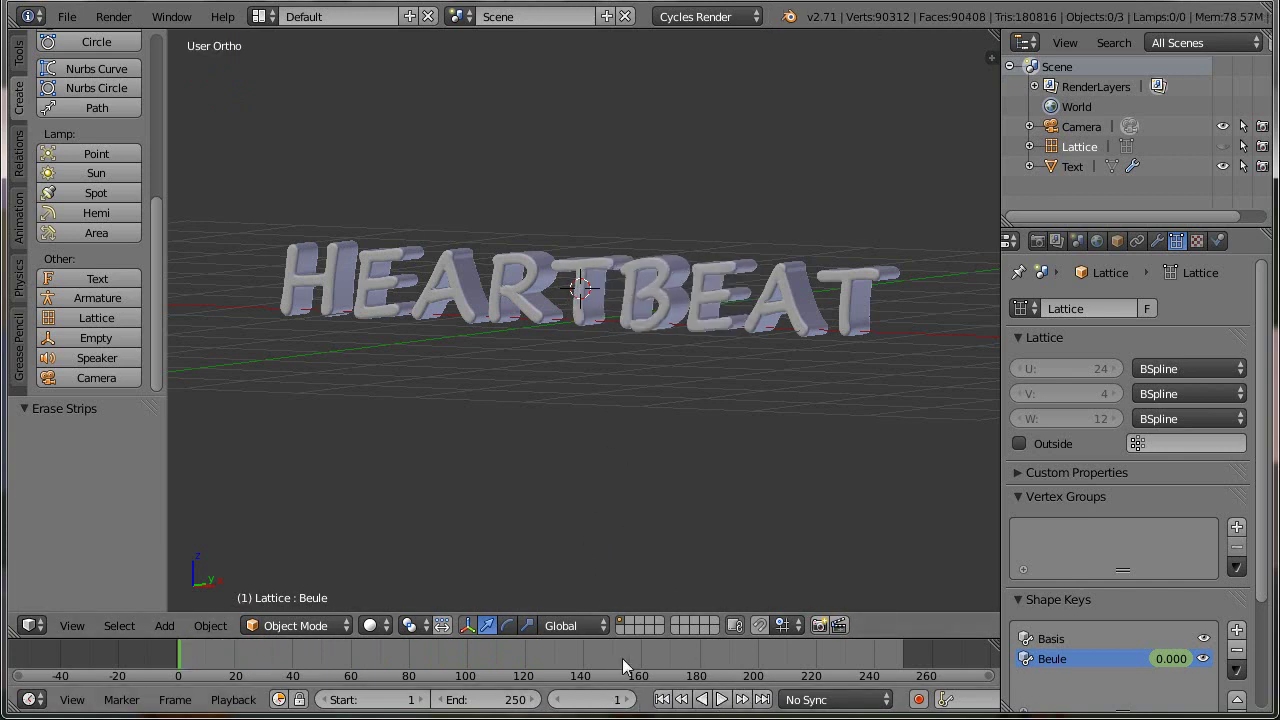
left_click(829, 702)
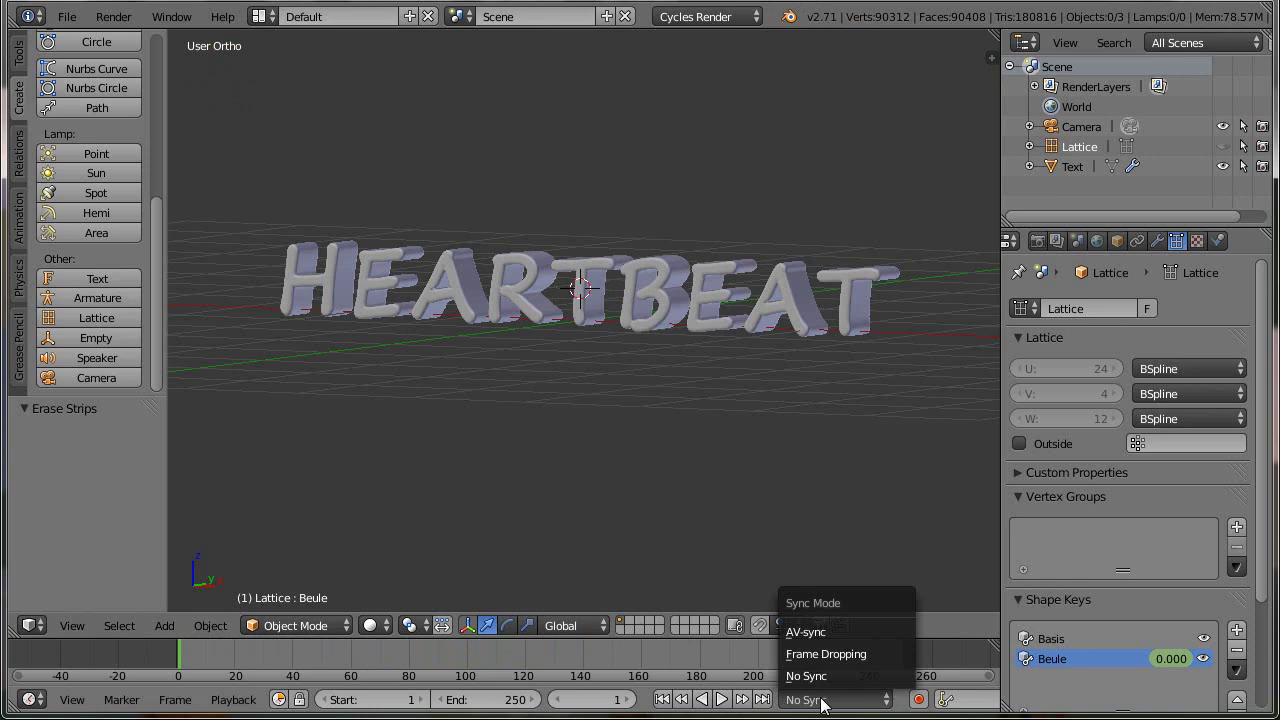
- Set the playback sync mode to AV-sync and preview the pulsing text with audio, ending at frame 1
left_click(800, 634)
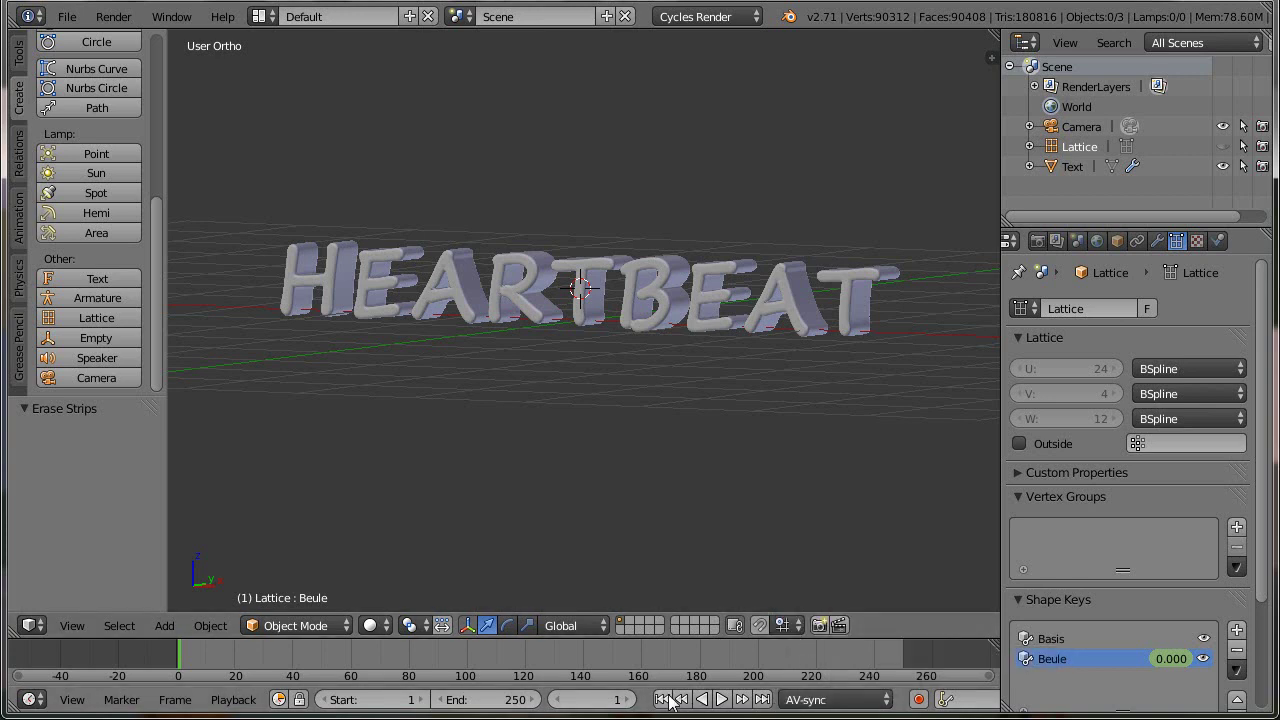
left_click(723, 699)
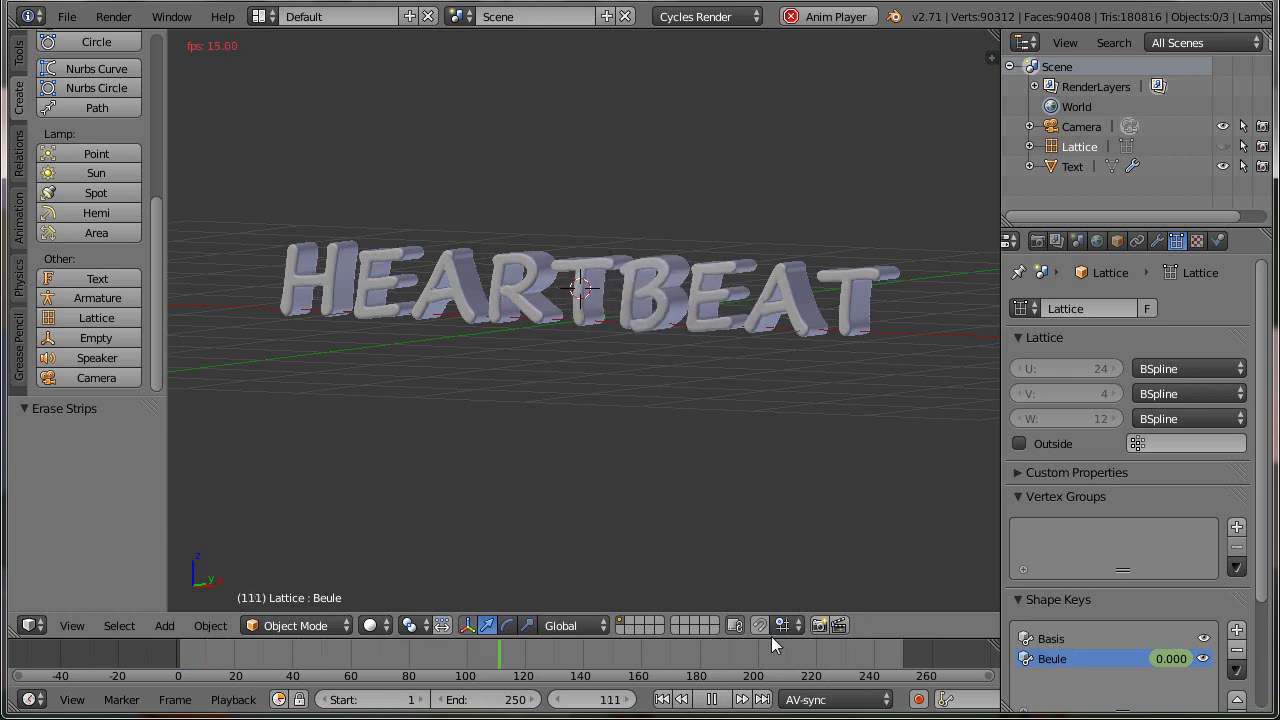
left_click(711, 704)
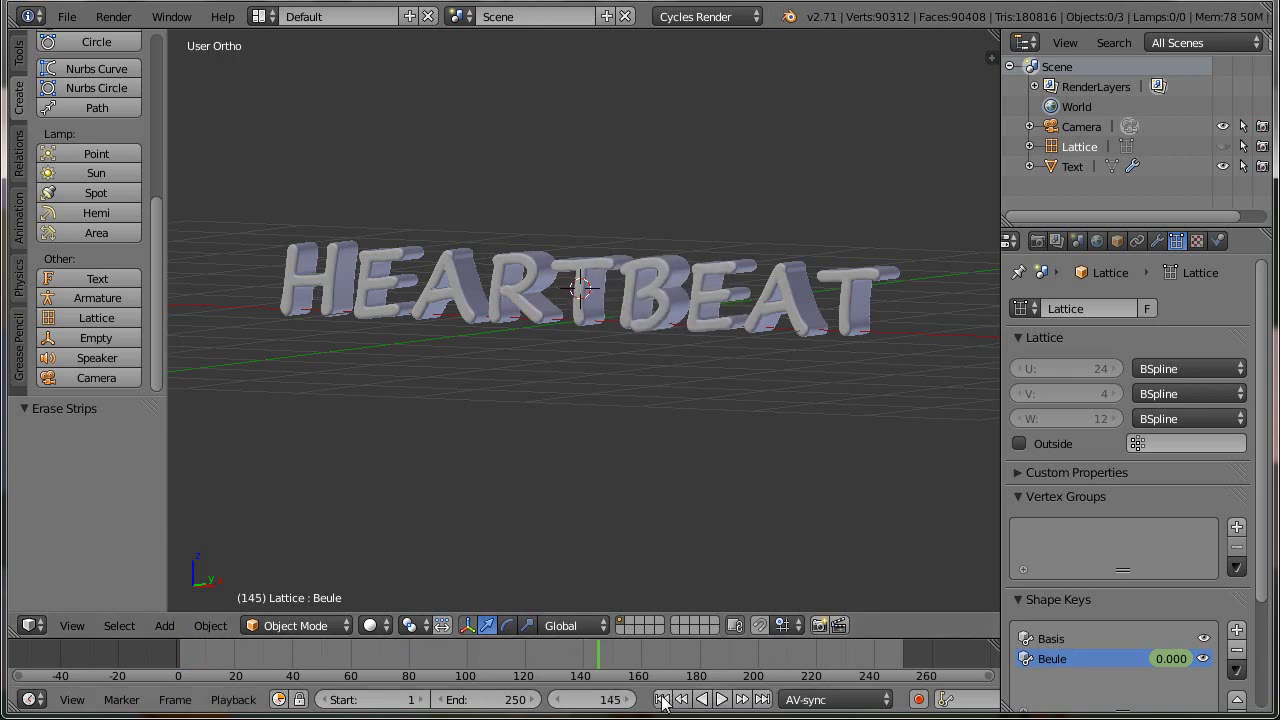
left_click(662, 699)
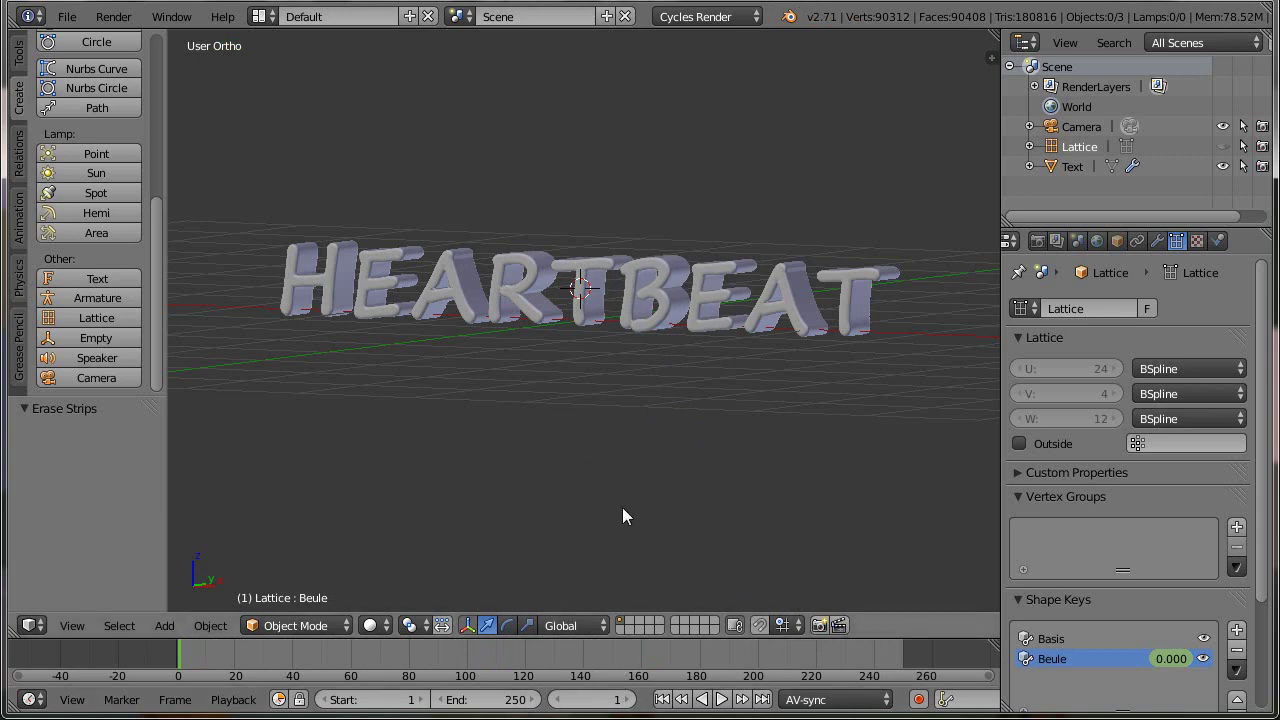
left_click(797, 702)
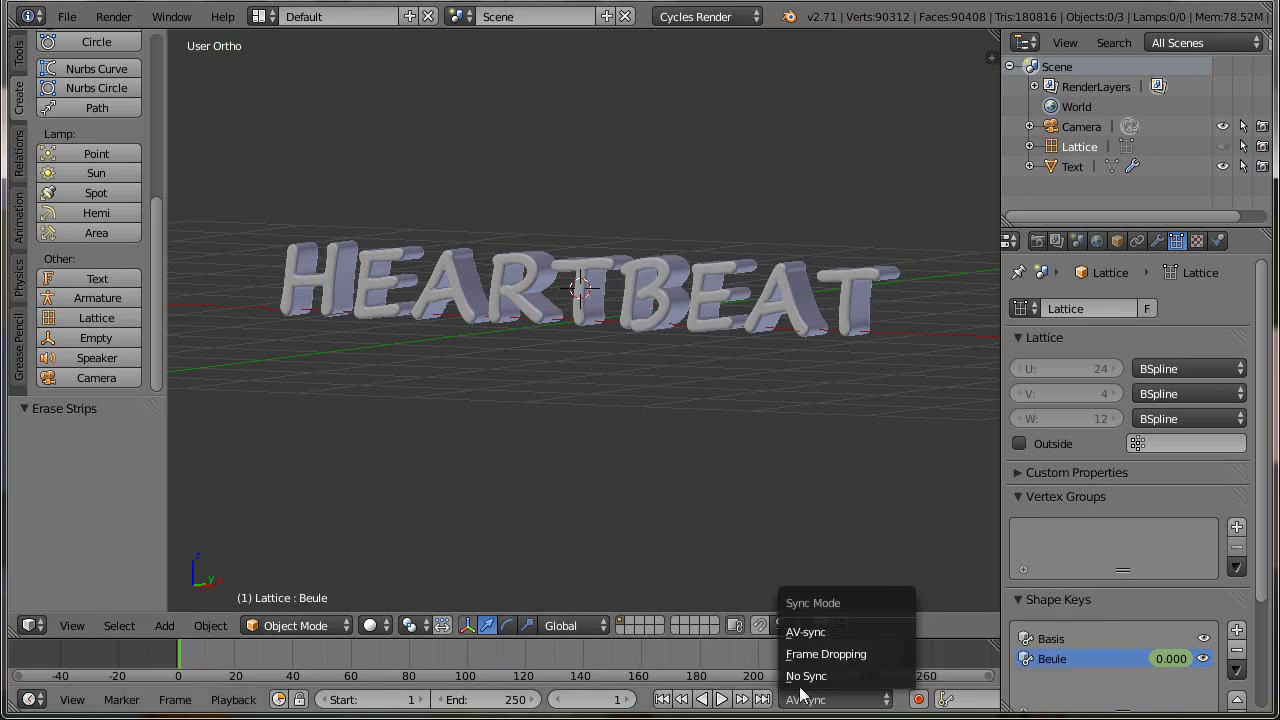
left_click(803, 676)
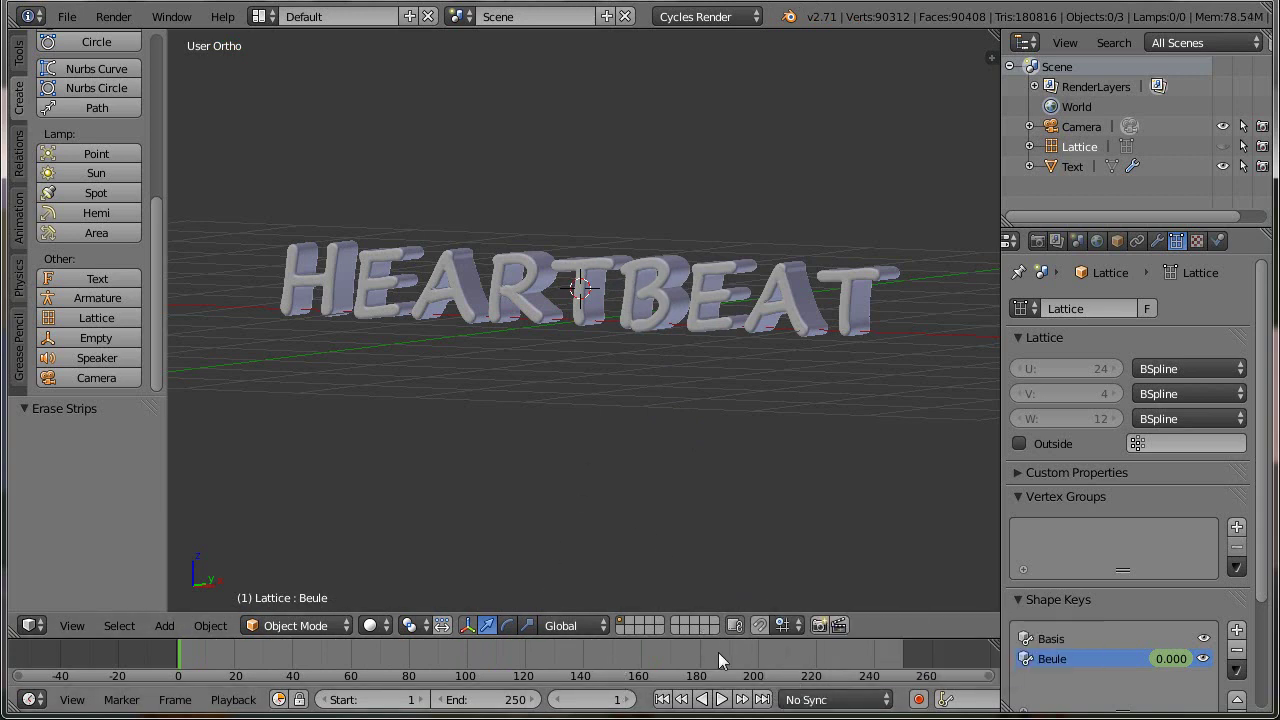
left_click(806, 700)
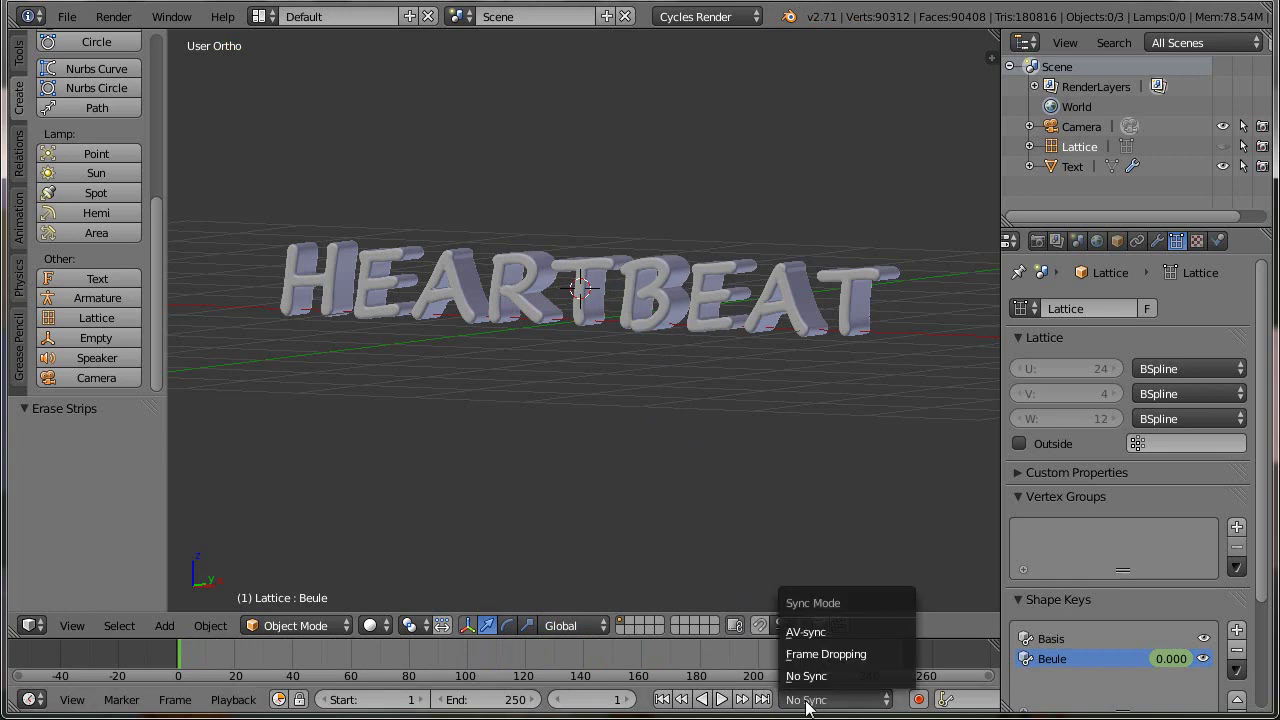
left_click(809, 633)
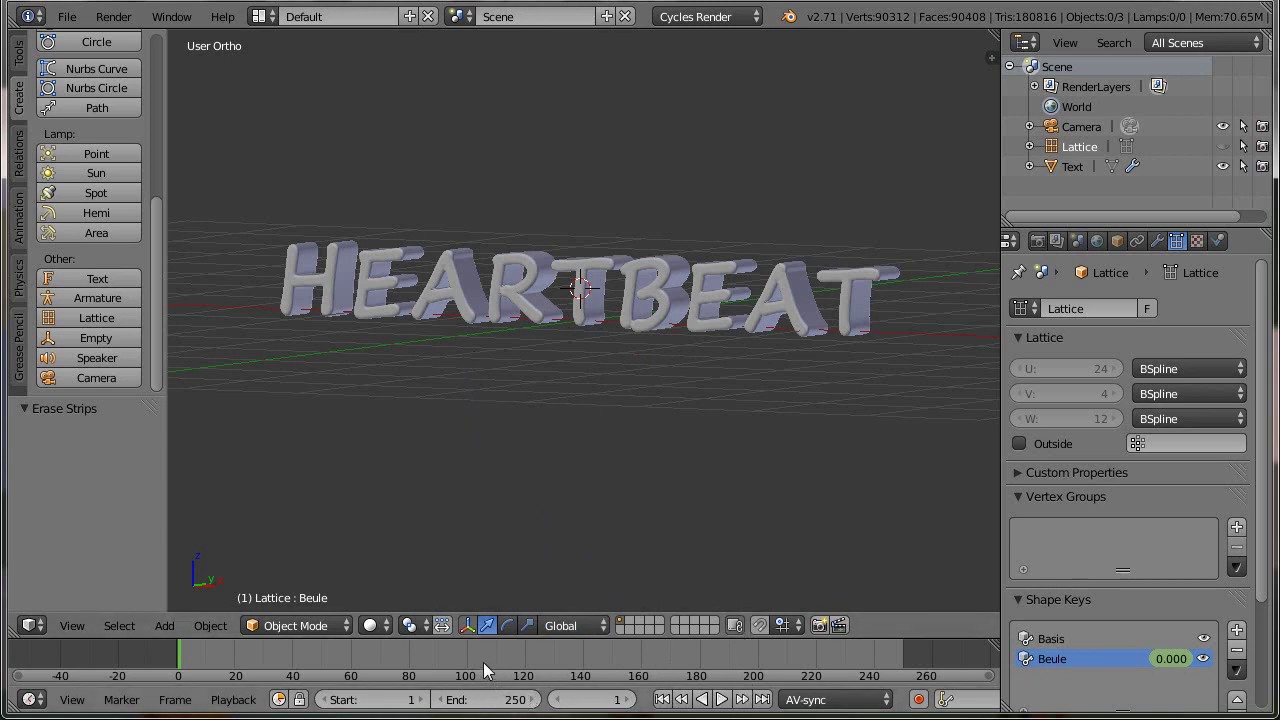
left_click(721, 699)
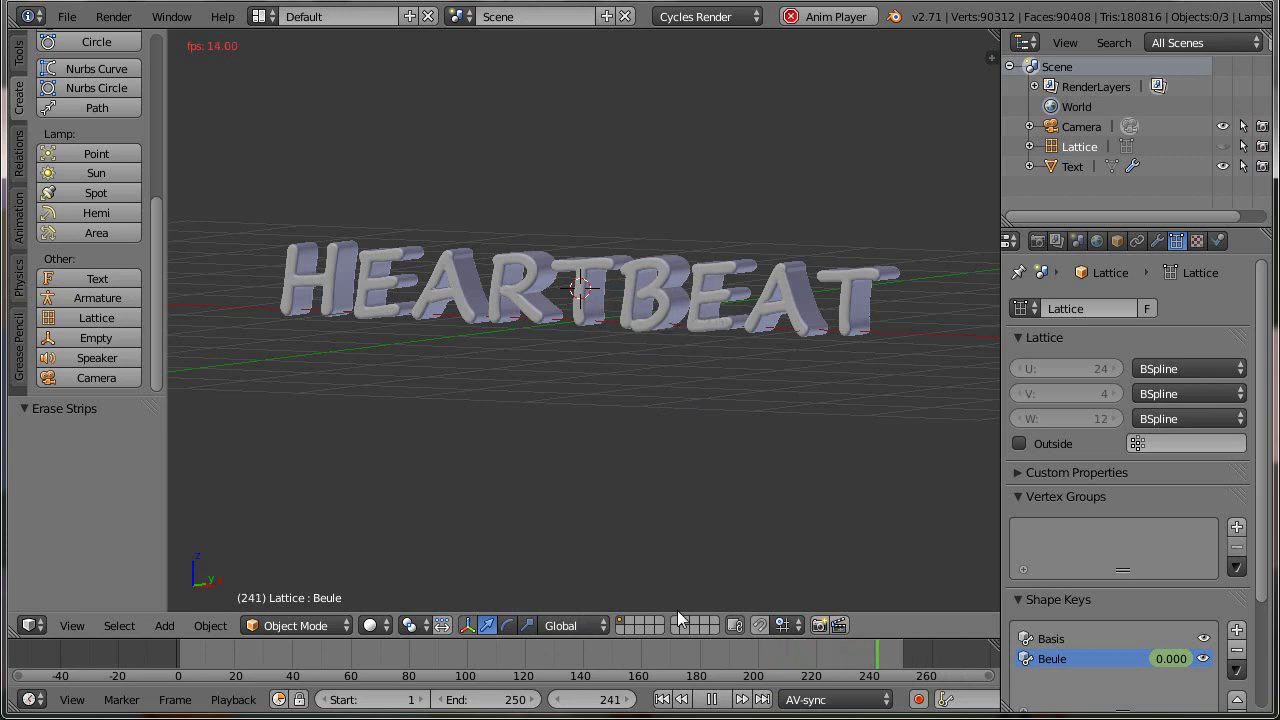
left_click(708, 699)
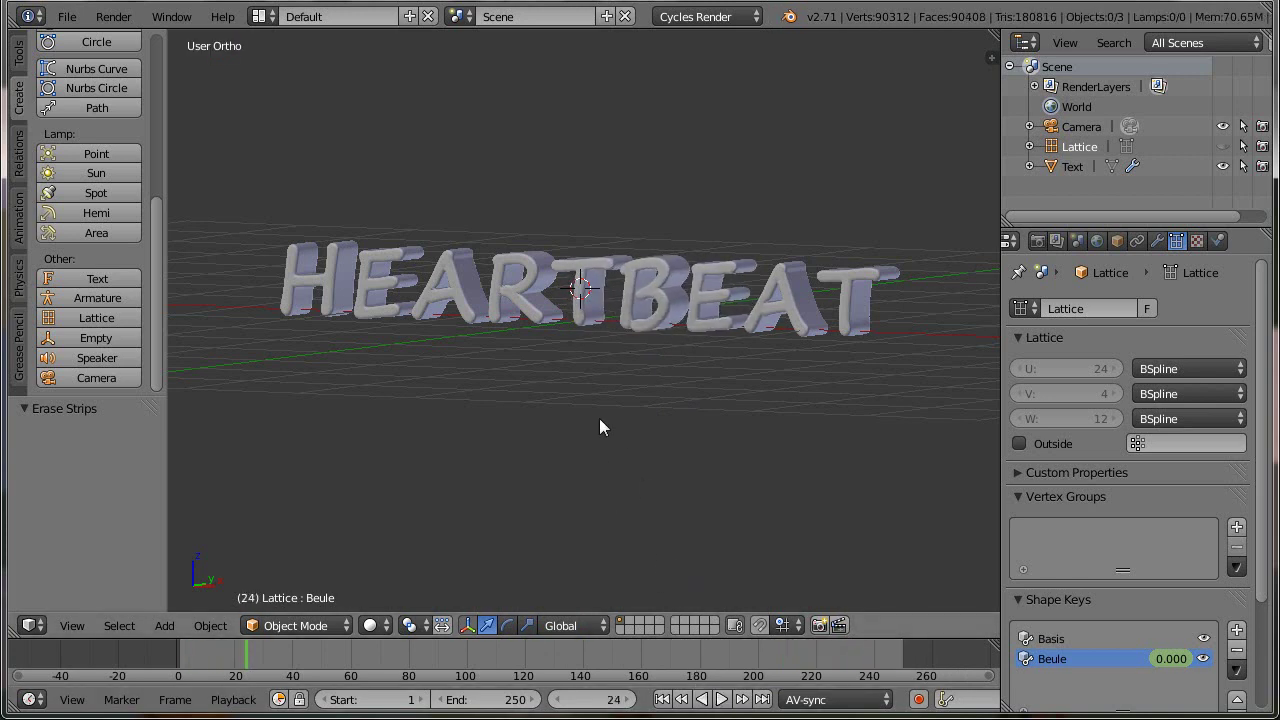
left_click(663, 700)
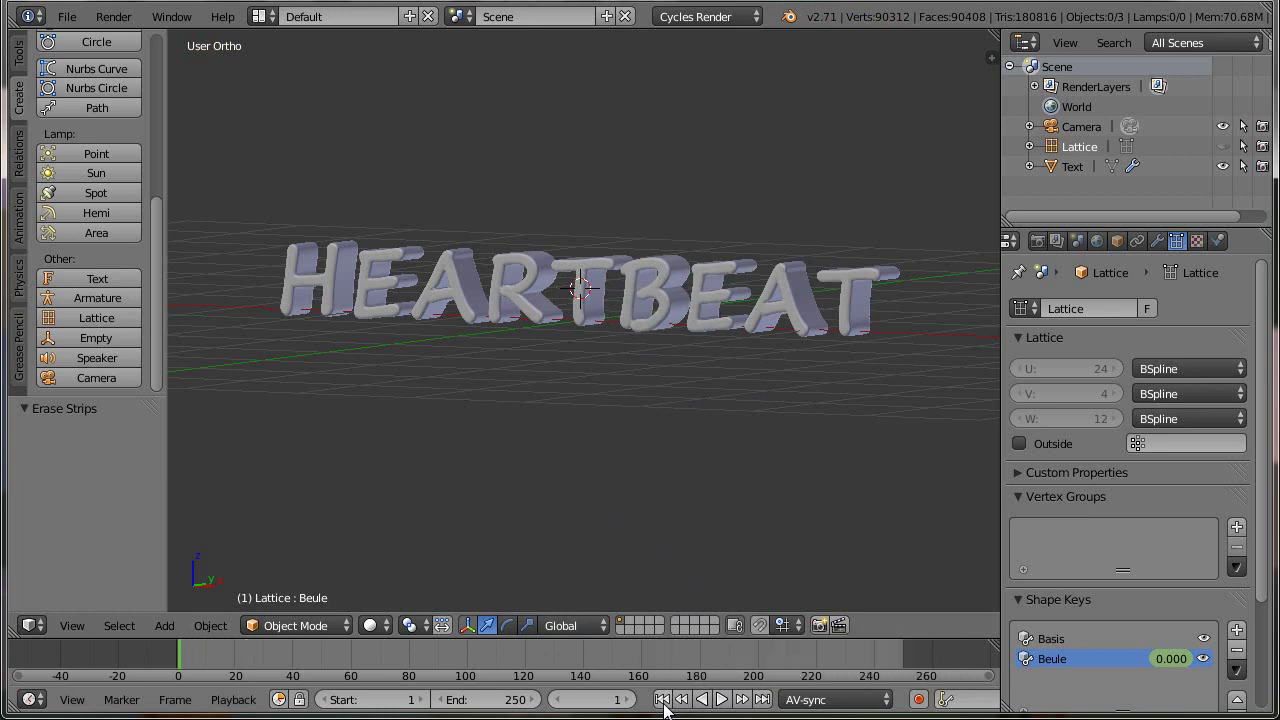
- Select the HEARTBEAT text and keyframe its Lattice modifier strength 1.0 at frames 1 and 105
right_click(631, 263)
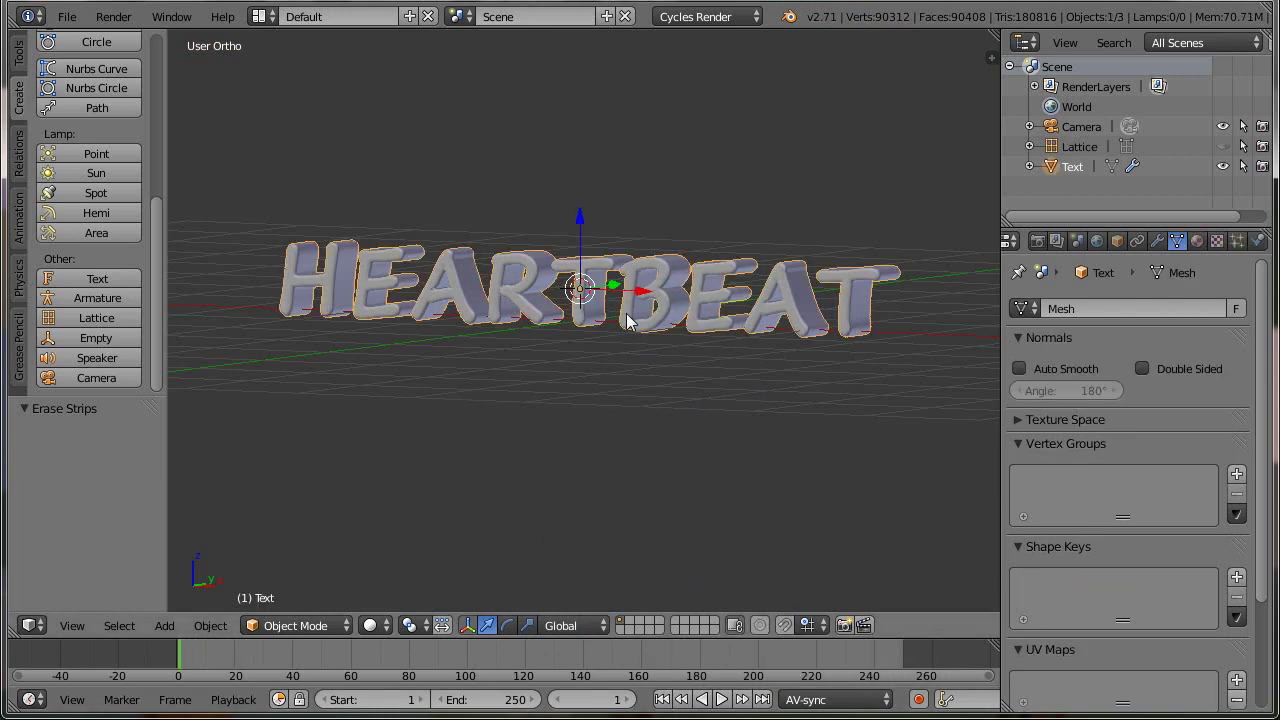
left_click(1158, 241)
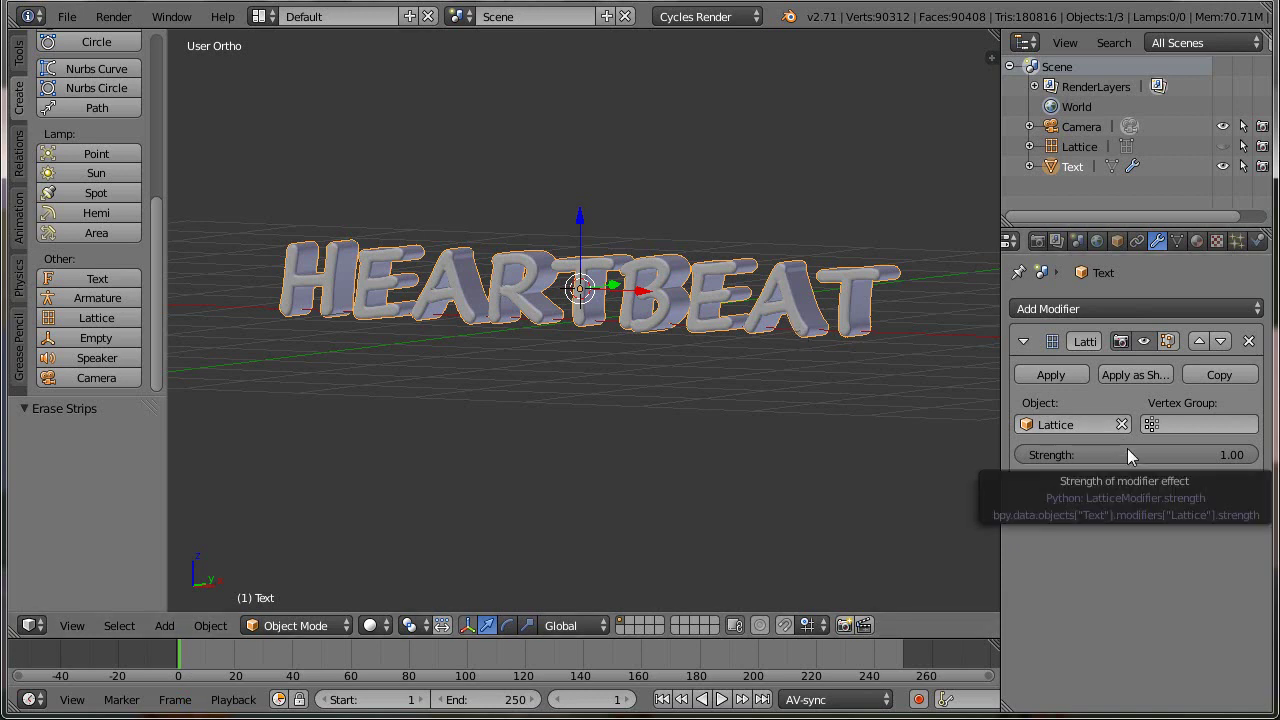
key("i")
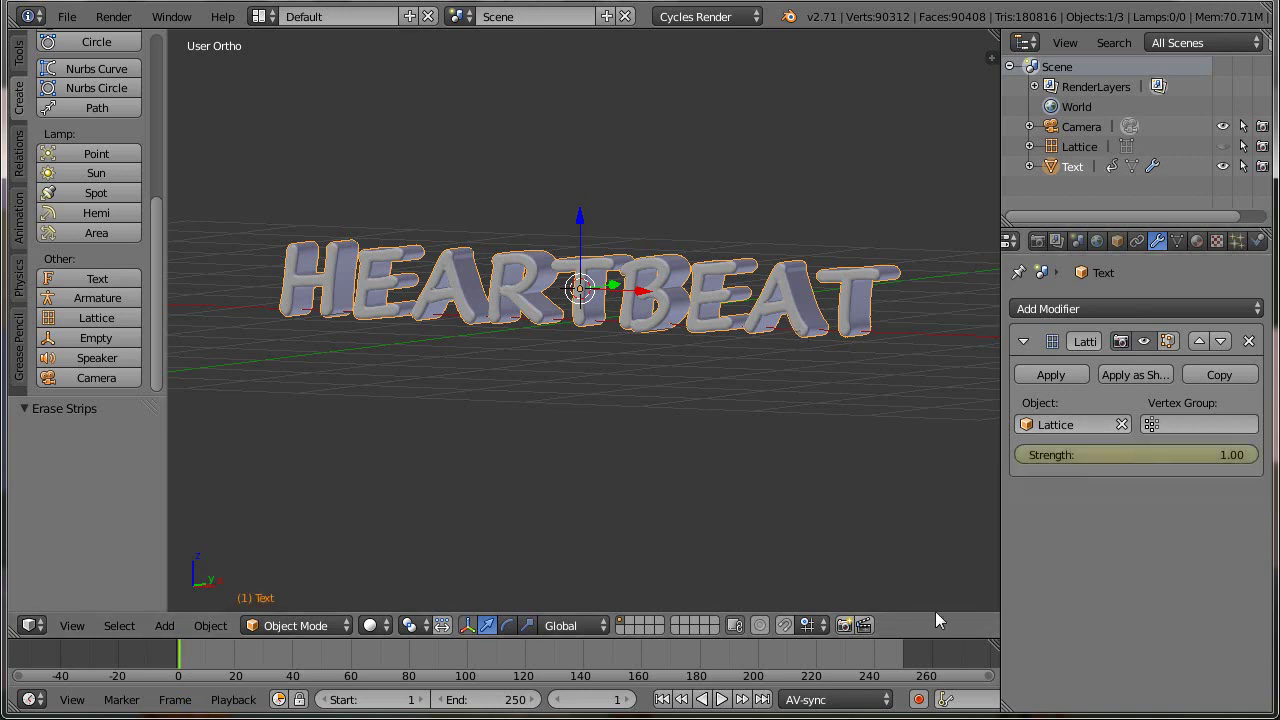
left_click(477, 660)
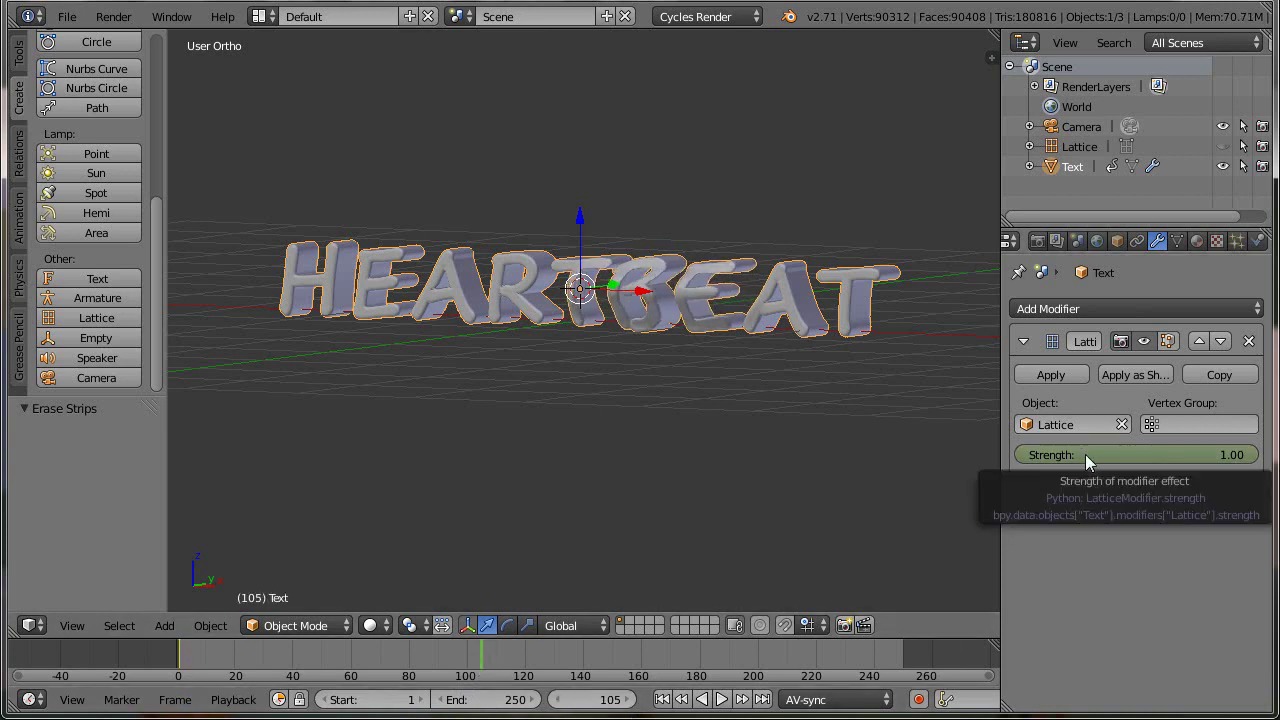
key("i")
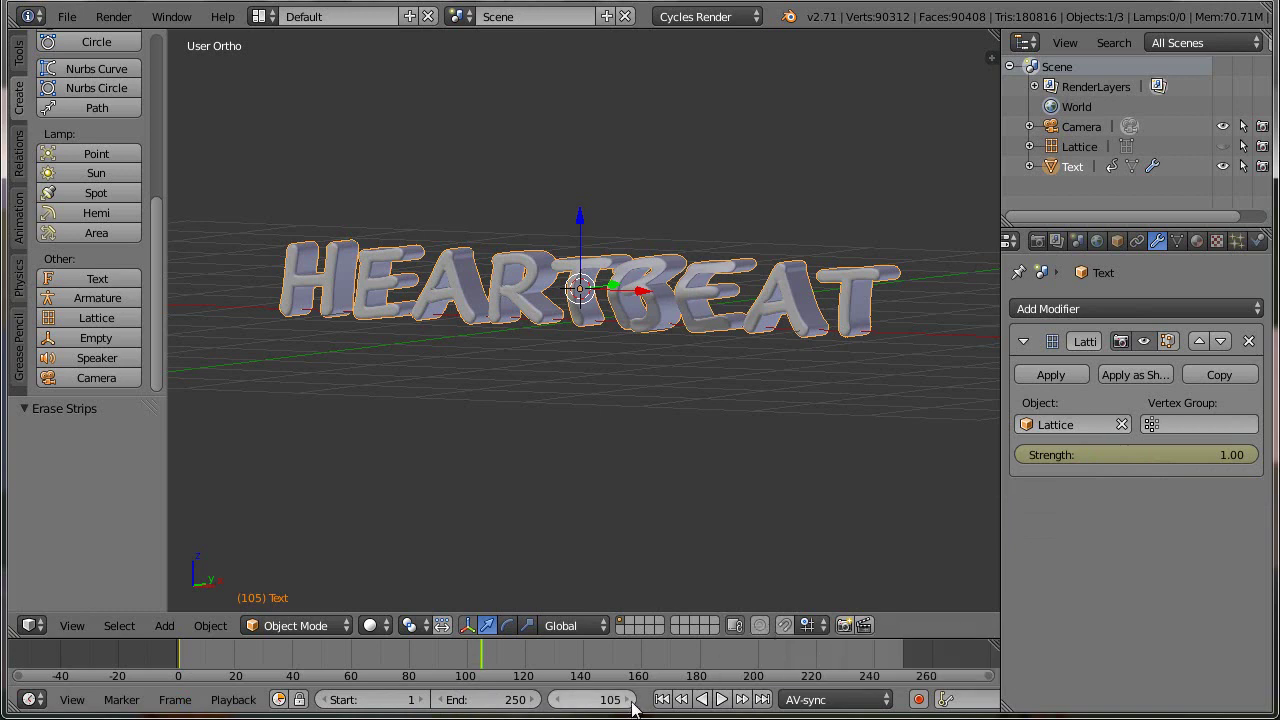
- Set the Lattice strength to 0 and keyframe it at frame 106
left_click(630, 700)
left_click(1119, 454)
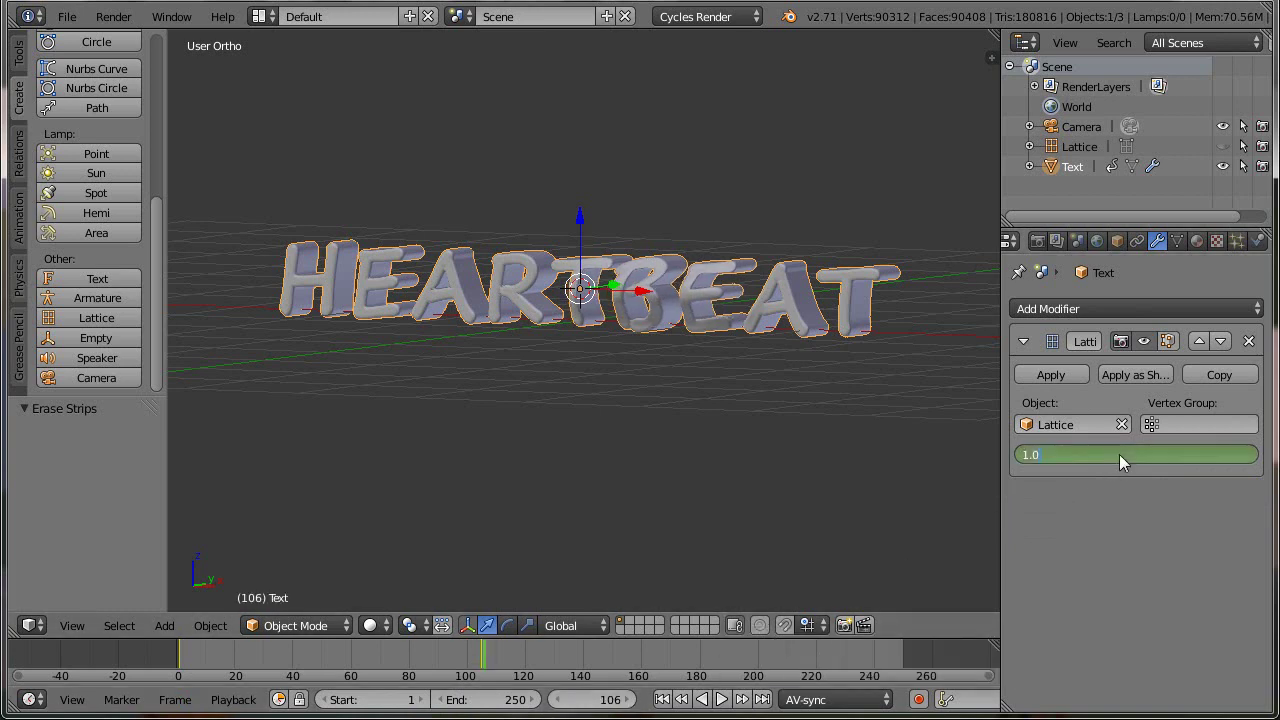
type("0")
key("Return")
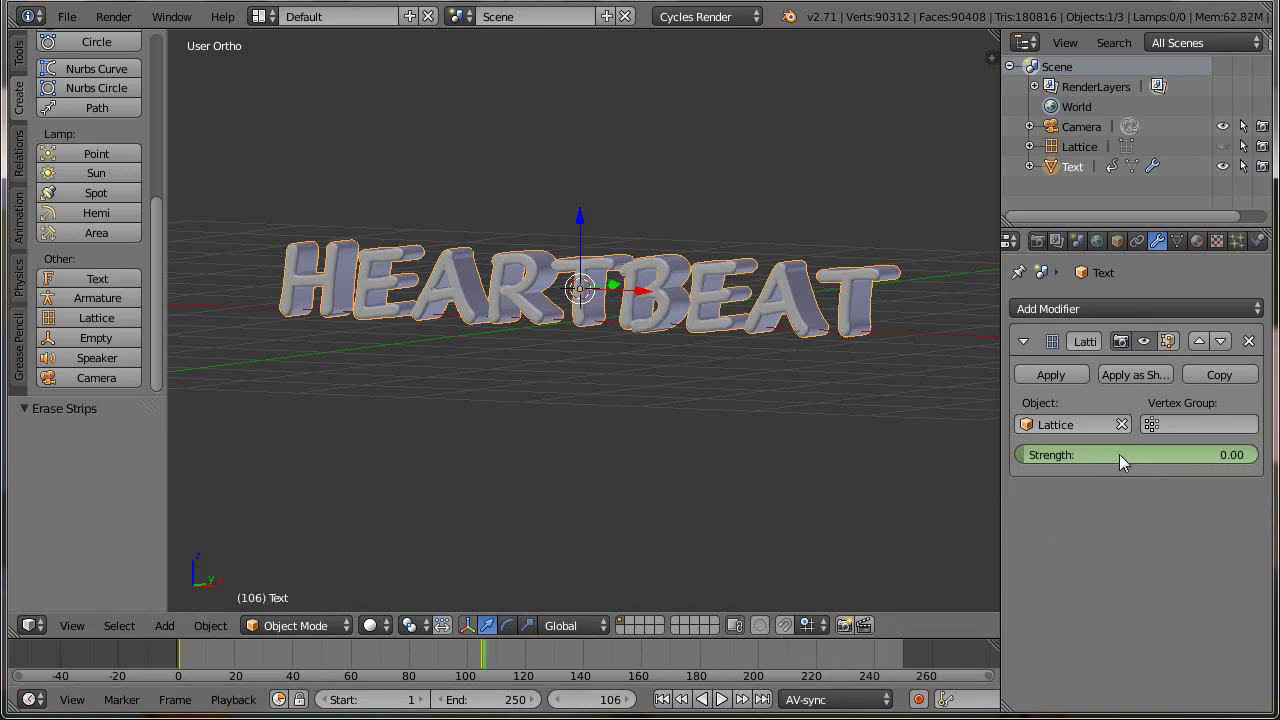
key("i")
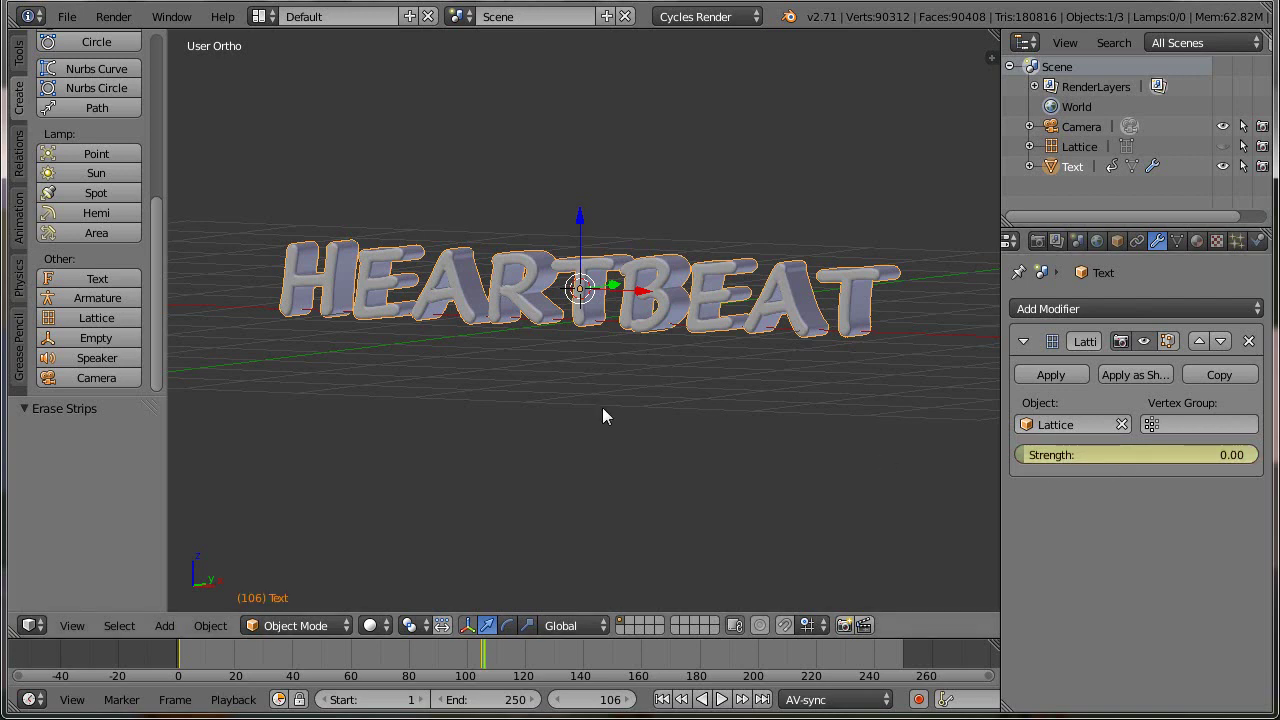
- Play the animation from frame 1 to check the lattice cutoff, then rewind to frame 1
left_click(662, 700)
left_click(721, 699)
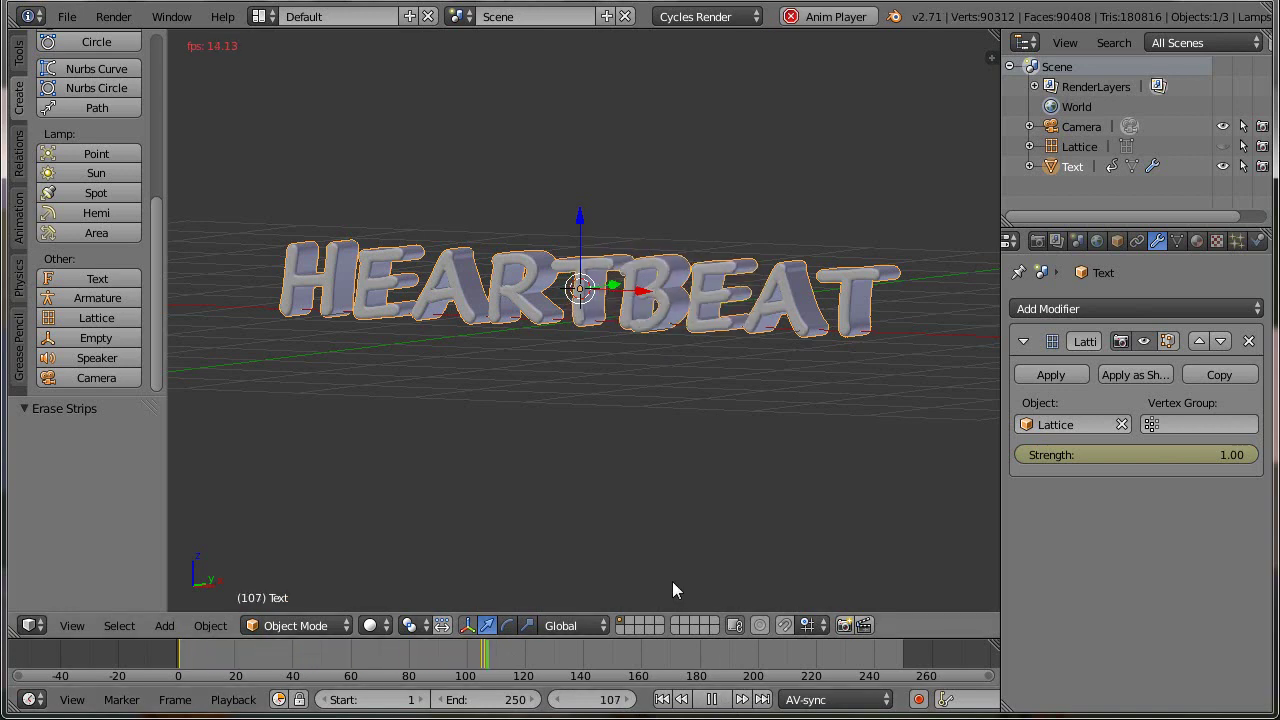
left_click(711, 699)
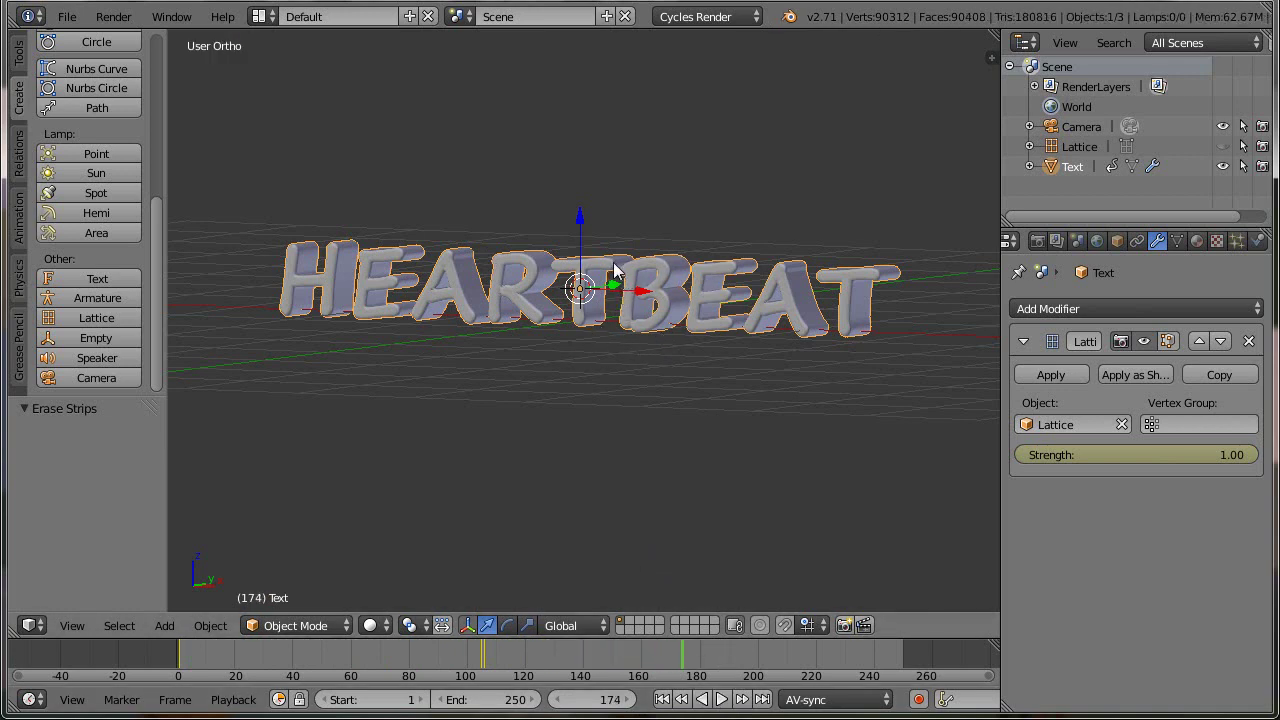
left_click(662, 699)
- Select the Lattice, make it visible in the viewport, and show its Object Data shape keys
left_click(1094, 146)
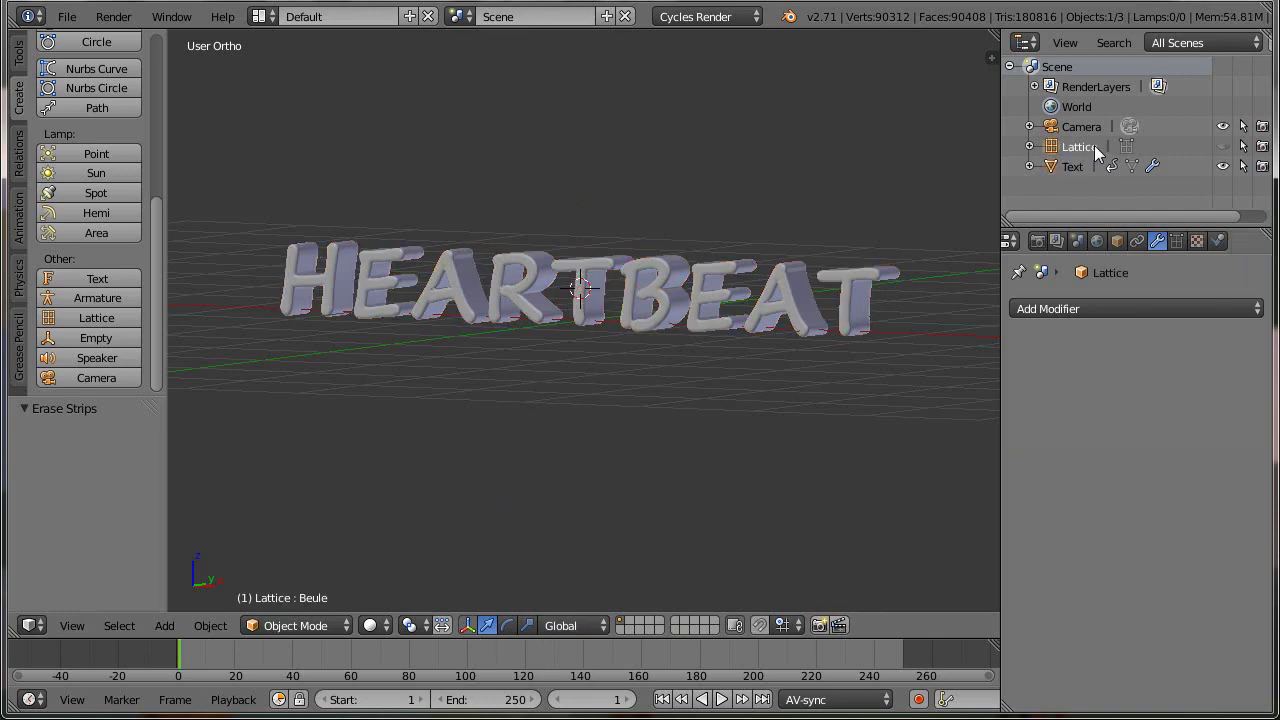
left_click(1222, 146)
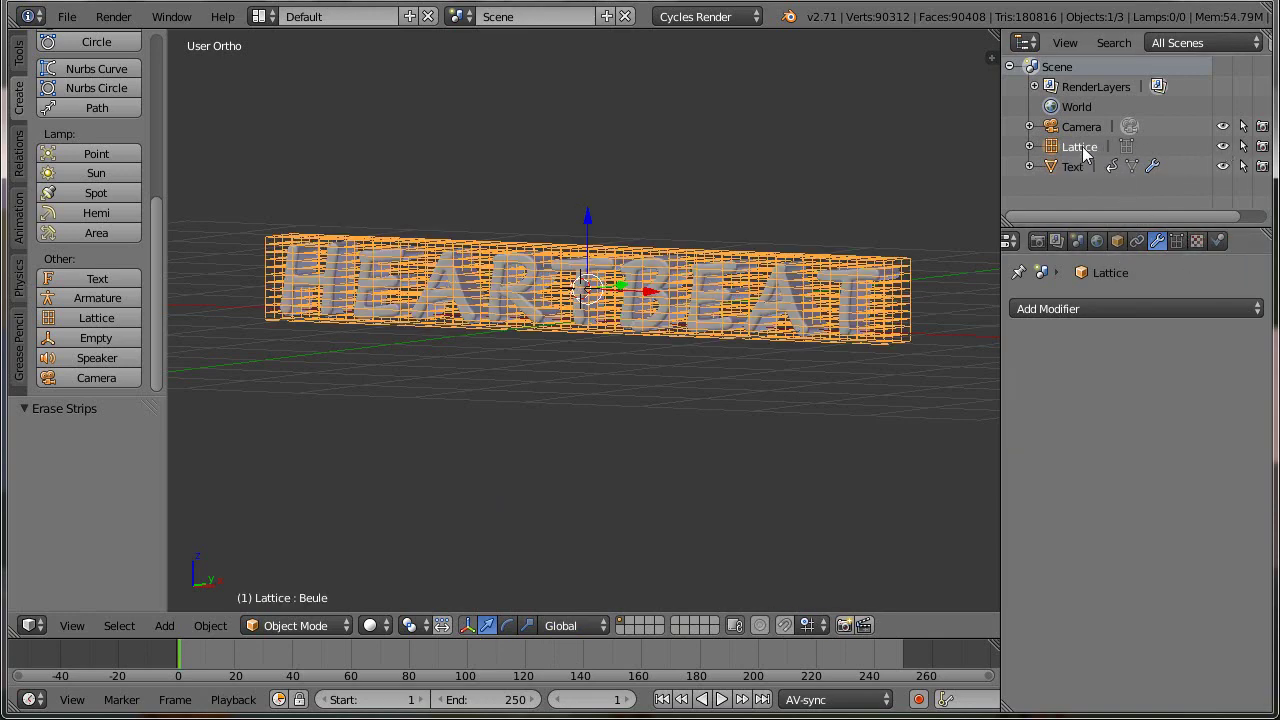
left_click(1177, 244)
scroll(1100, 575, "down", 2)
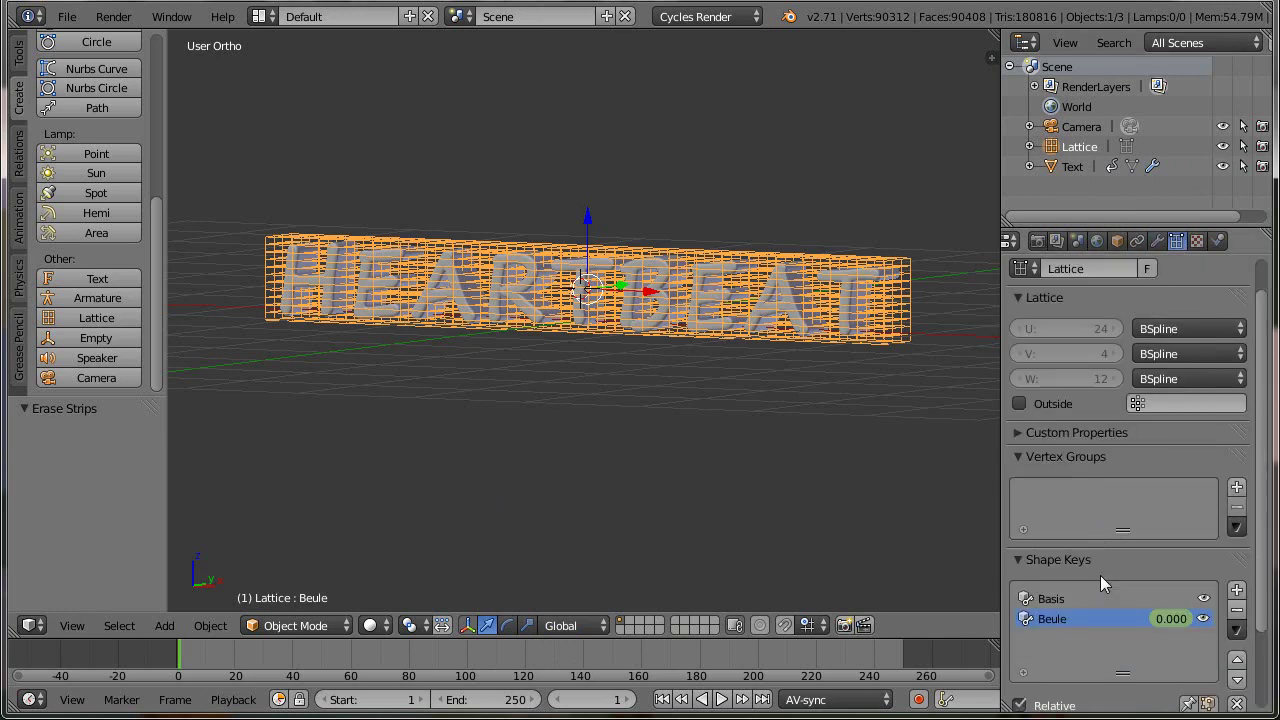
- Add a new lattice shape key named Explode and enter Edit Mode on the lattice
left_click(1238, 591)
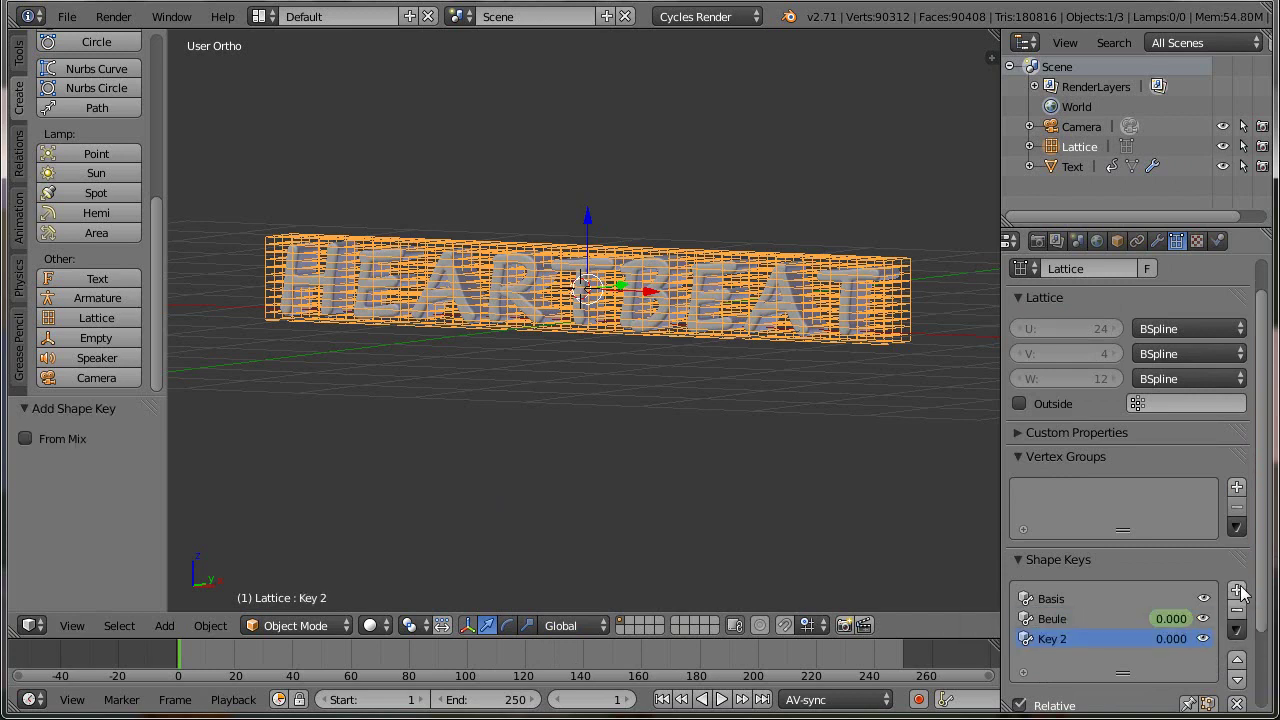
double_click(1053, 639)
type("Explode")
key("Return")
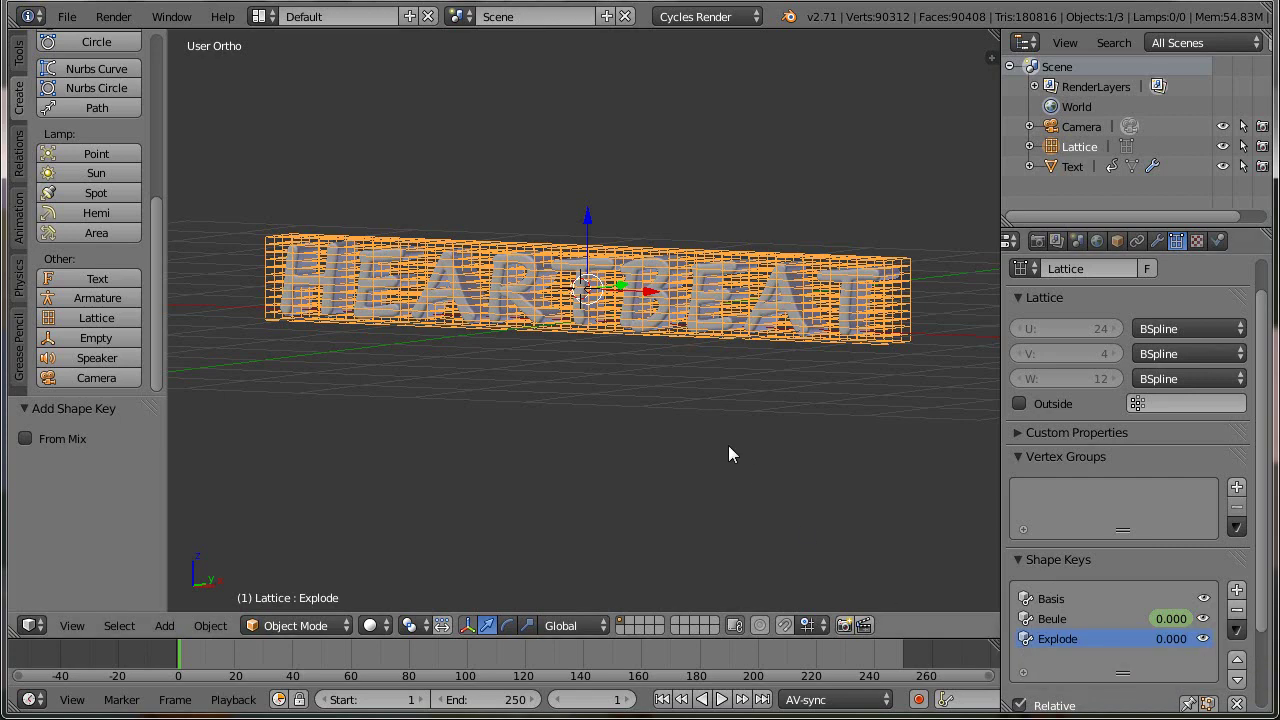
key("Tab")
middle_click_drag(728, 446, 600, 454)
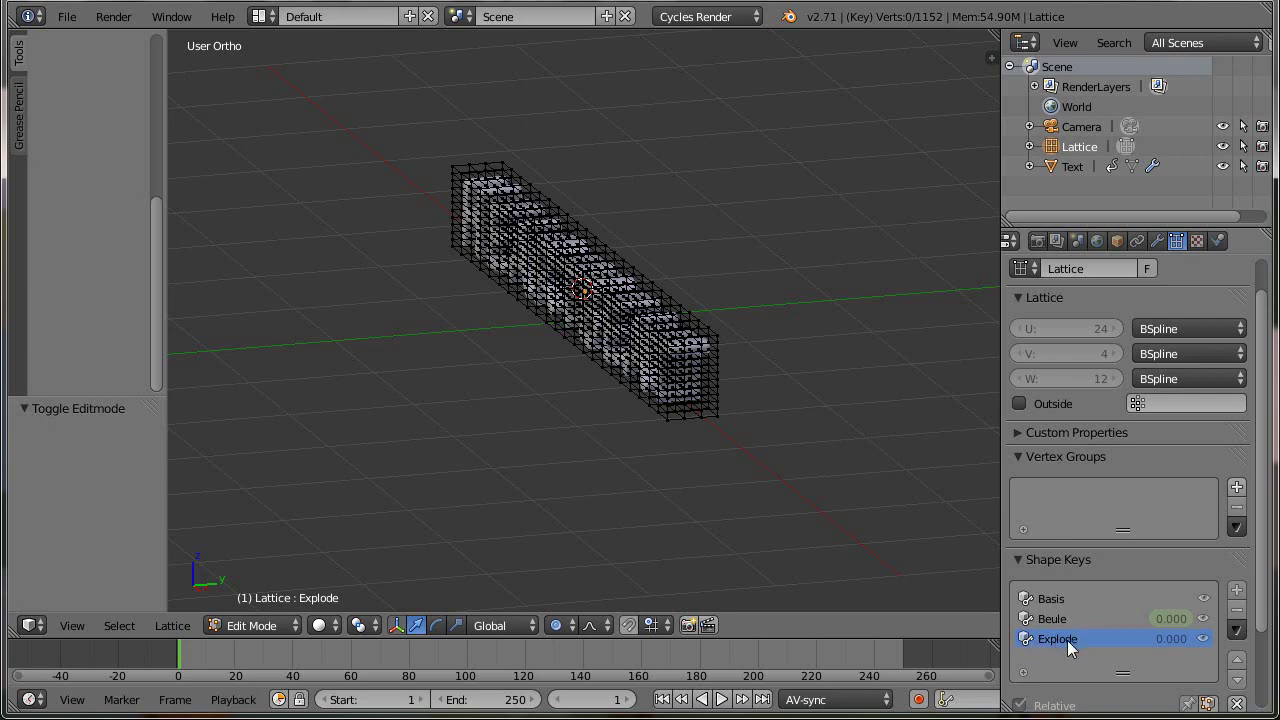
- In front view, stretch all lattice points along Z with an enlarged proportional-editing falloff
middle_click_drag(523, 466, 598, 434)
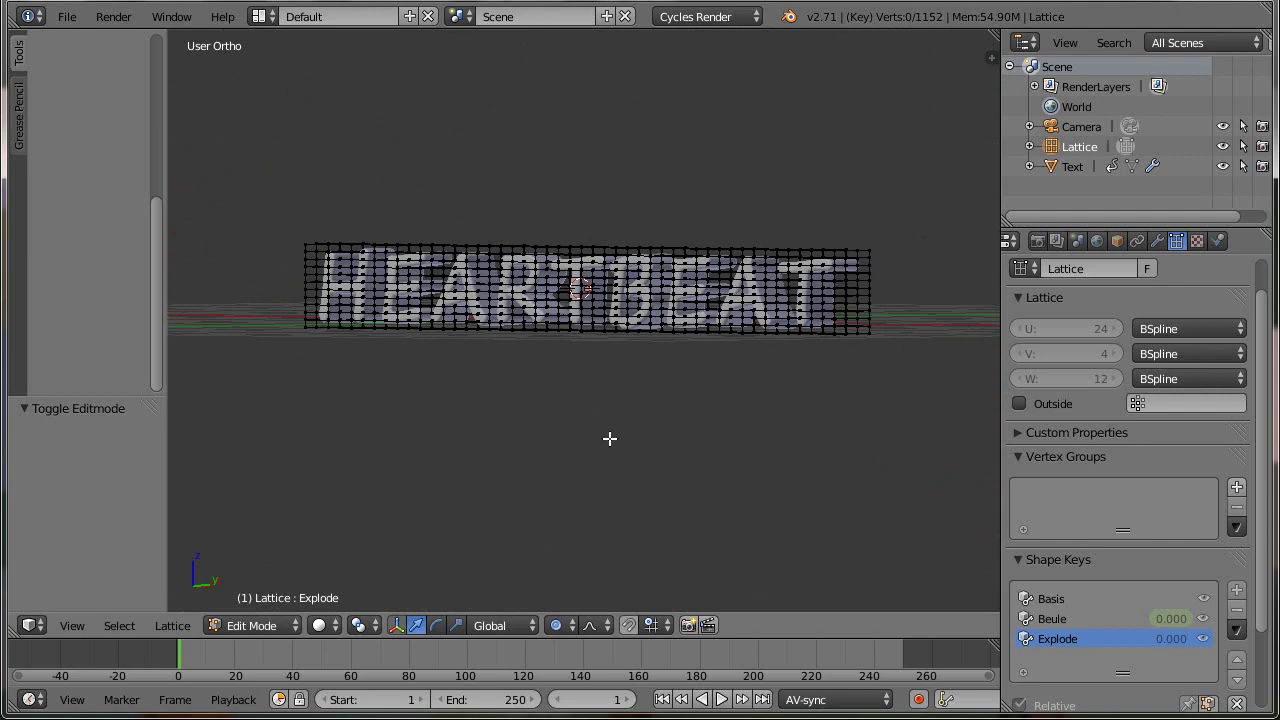
key("a")
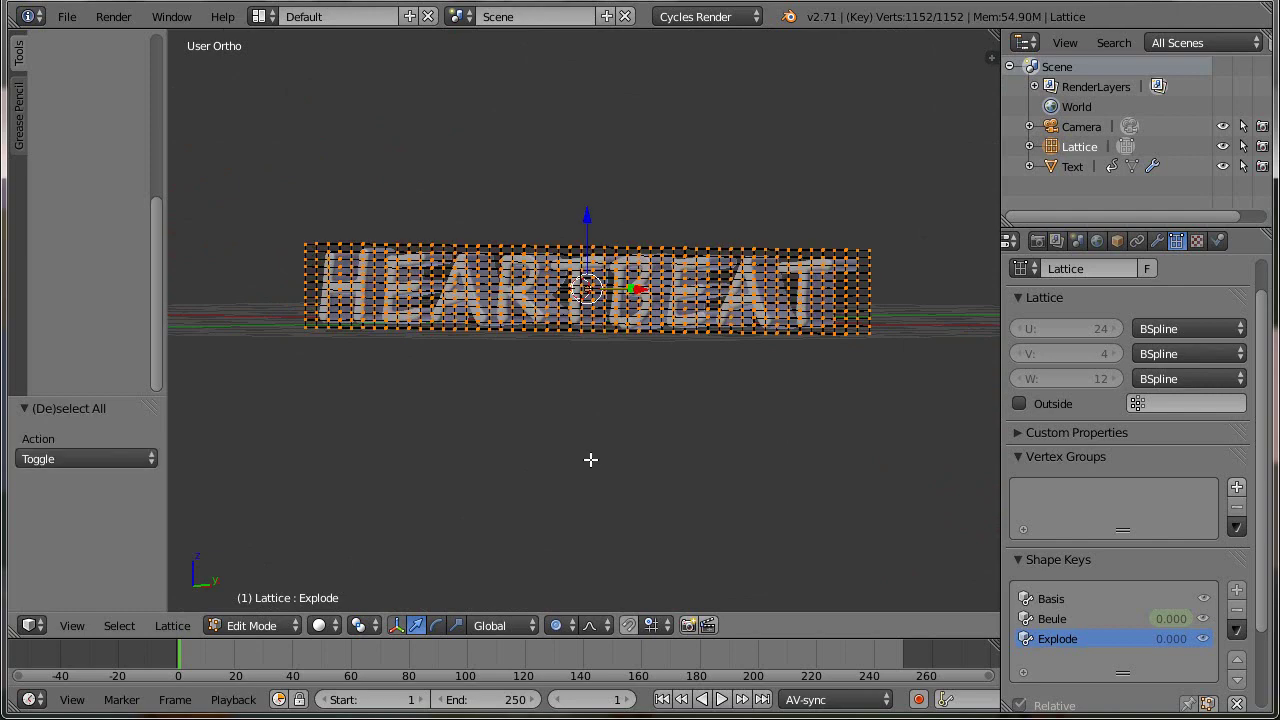
key("KP_1")
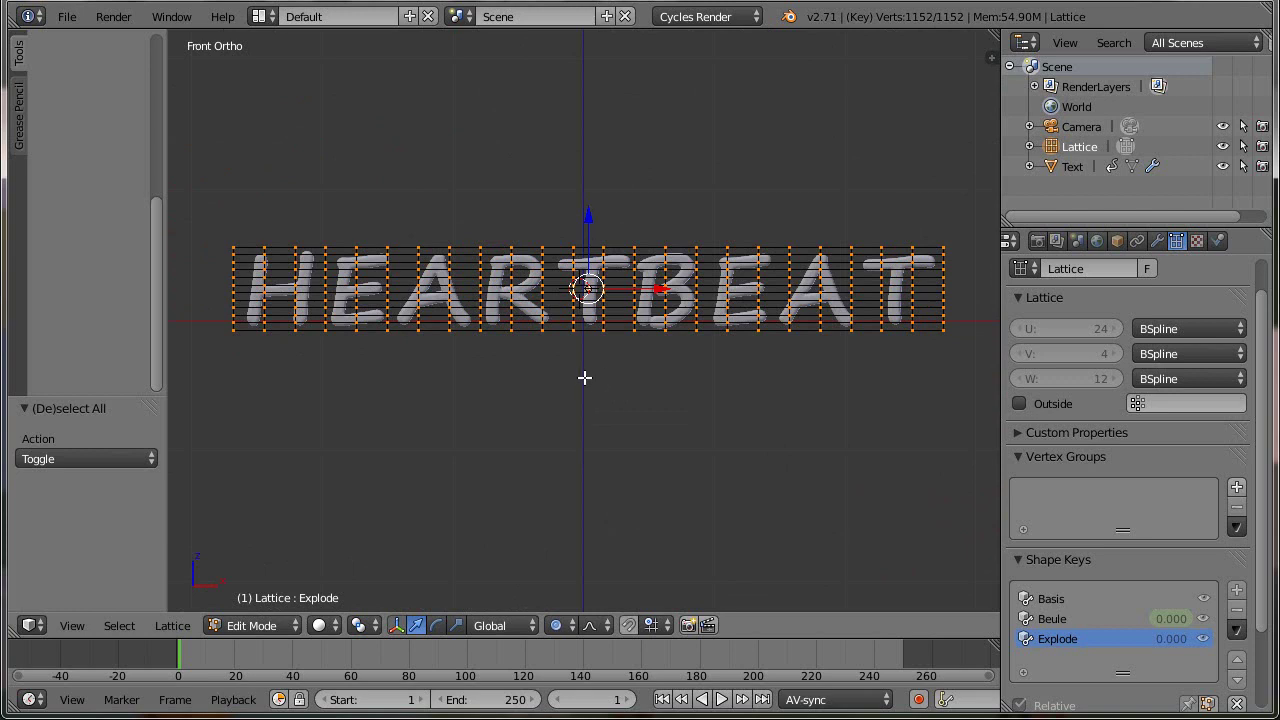
key("s")
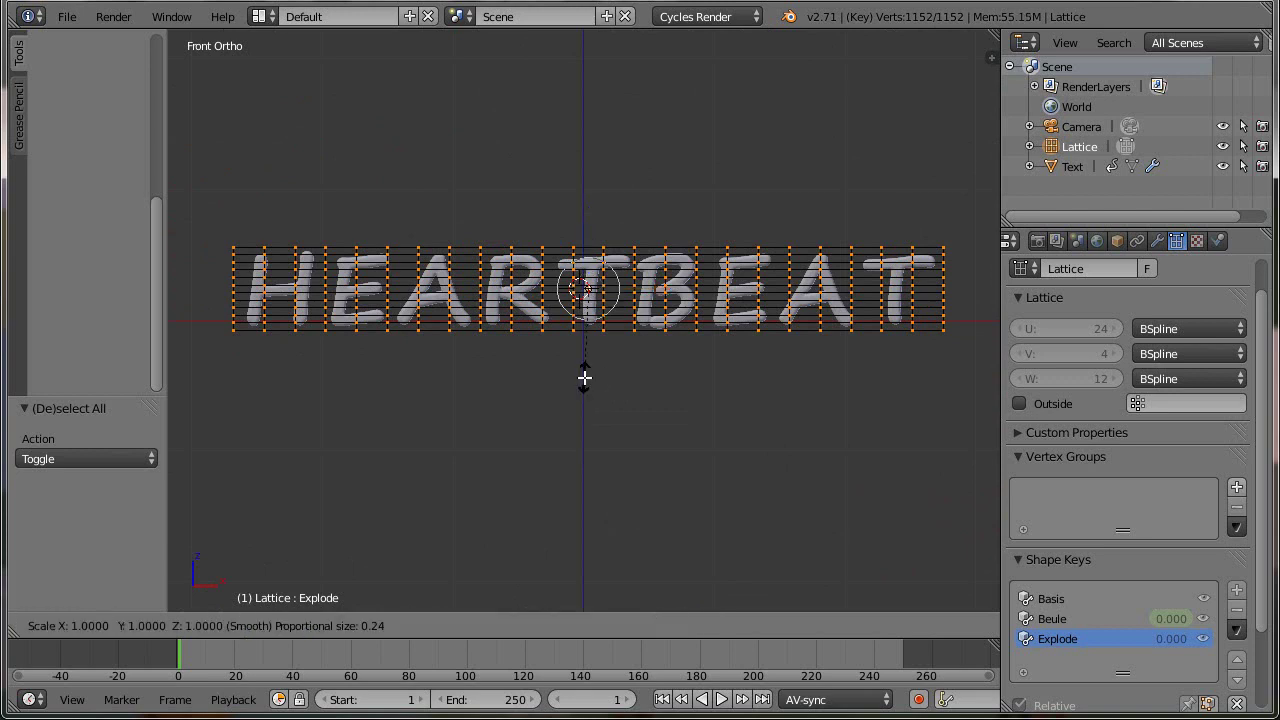
key("z")
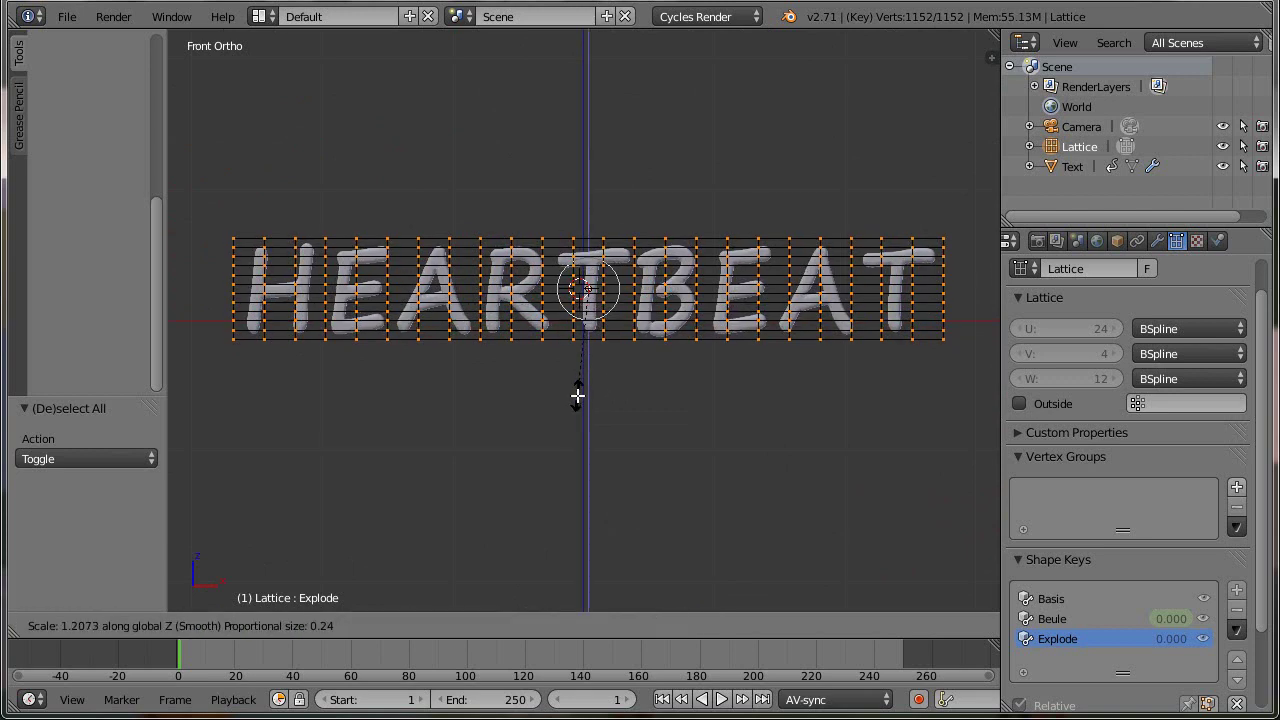
key("Escape")
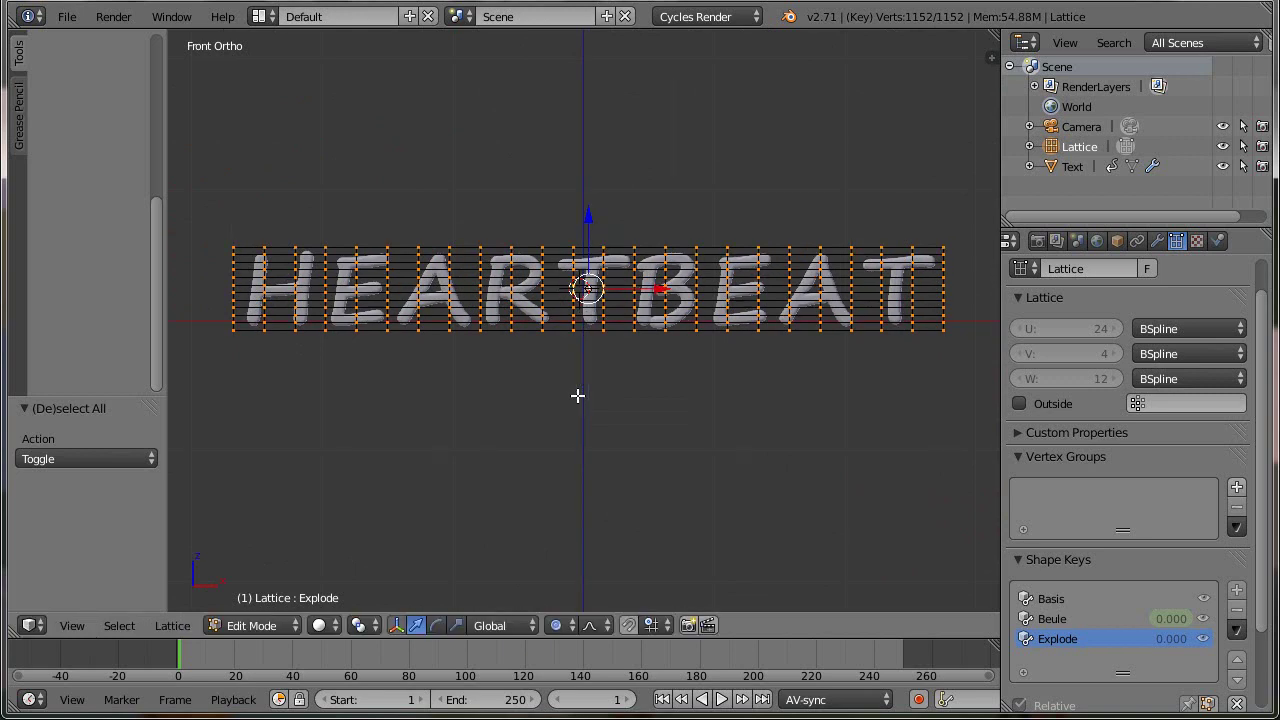
key("s")
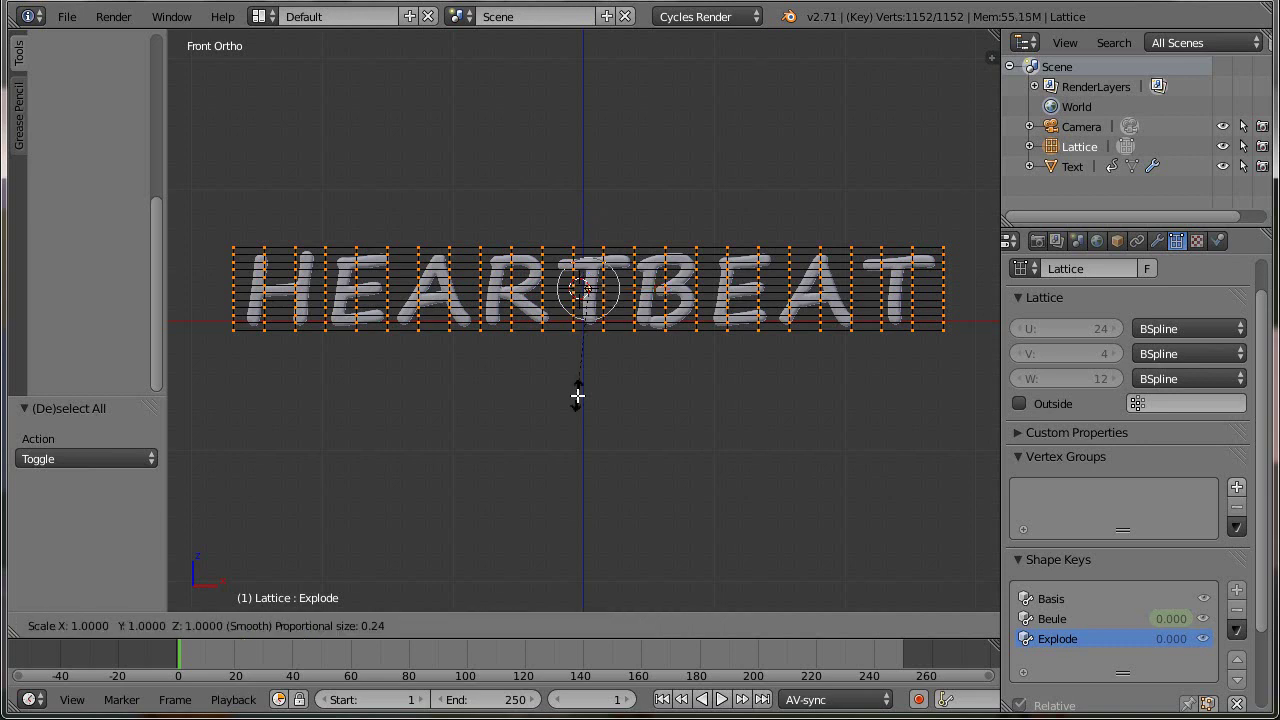
key("z")
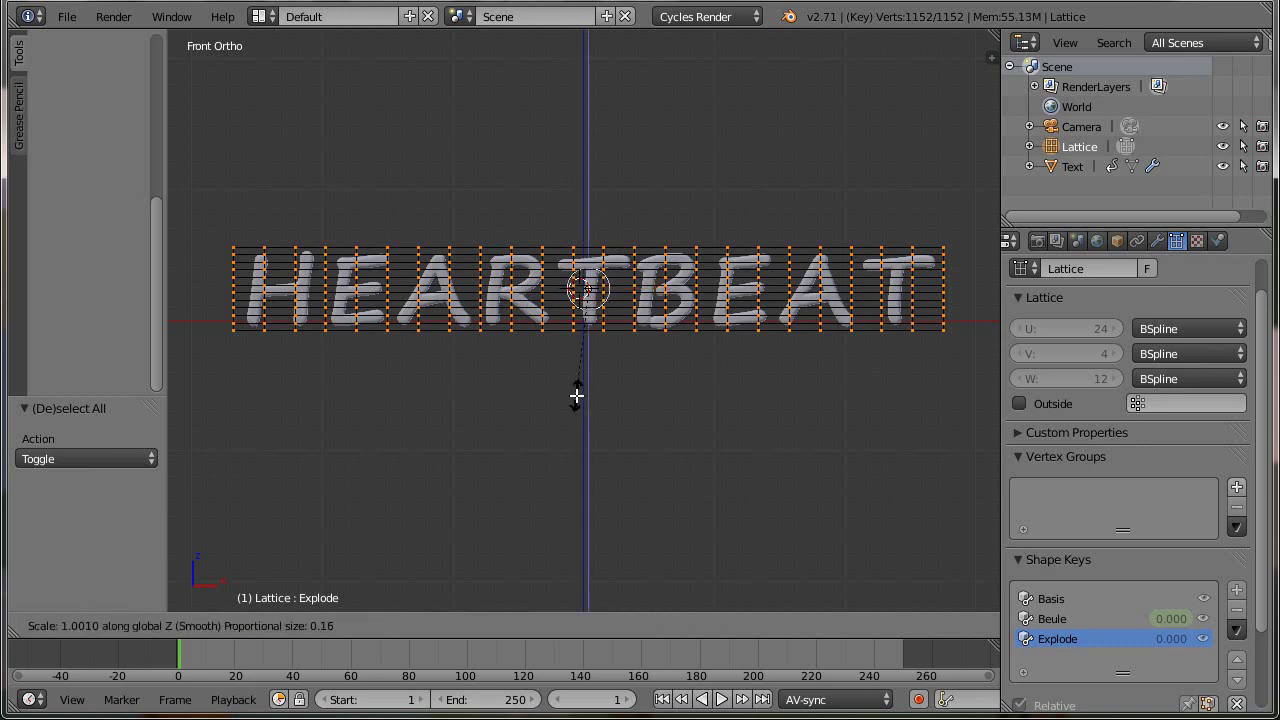
scroll(583, 395, "down", 13)
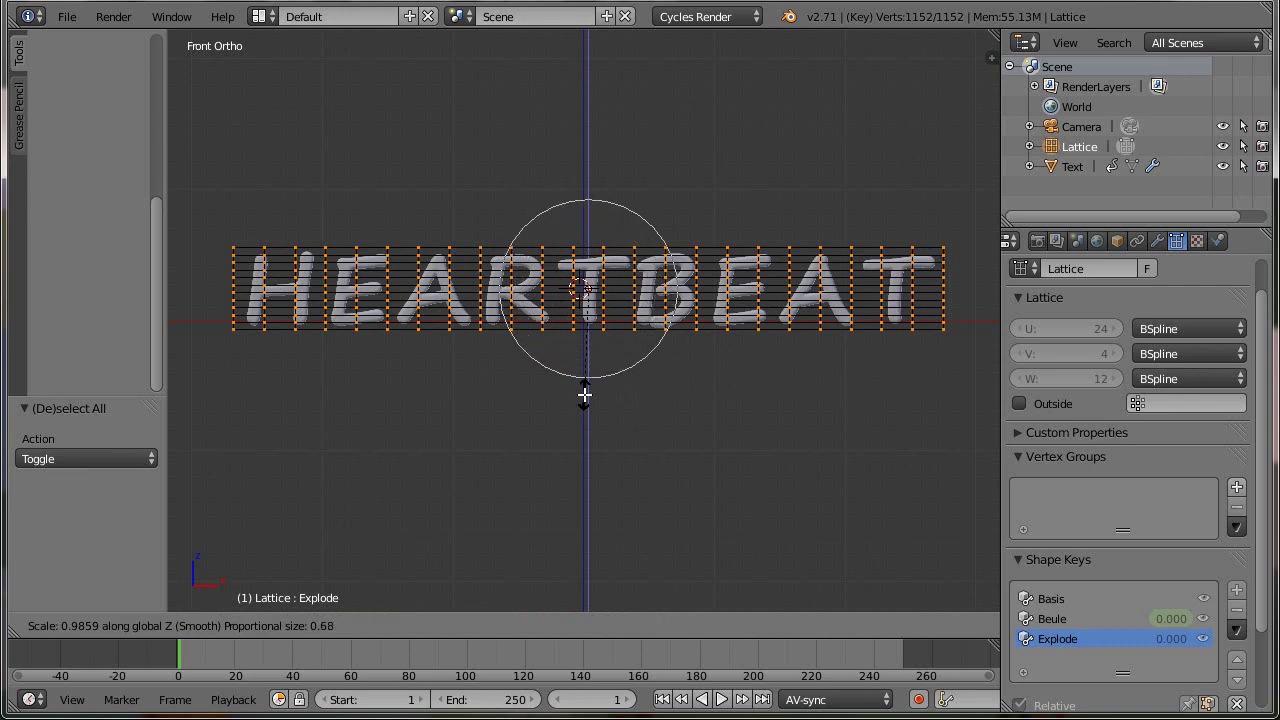
scroll(583, 395, "down", 3)
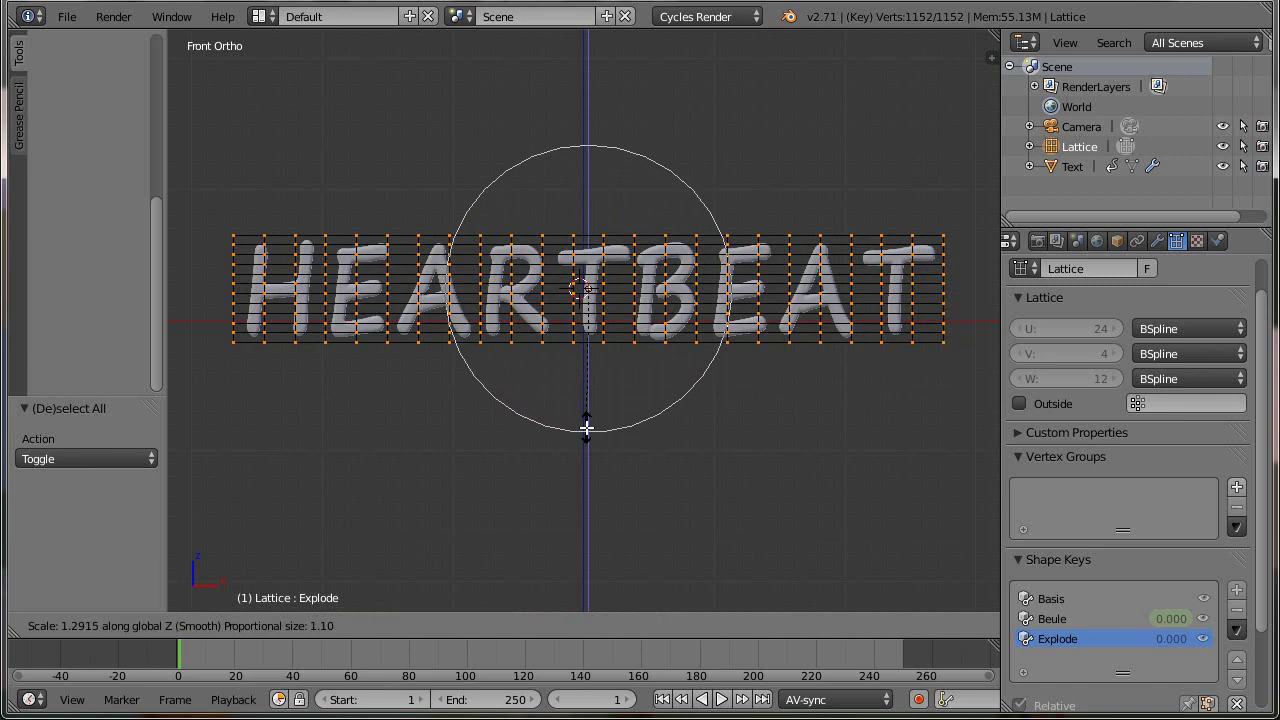
left_click(587, 428)
- Widen the lattice points slightly along X by 1.021 and return to Object Mode
key("s")
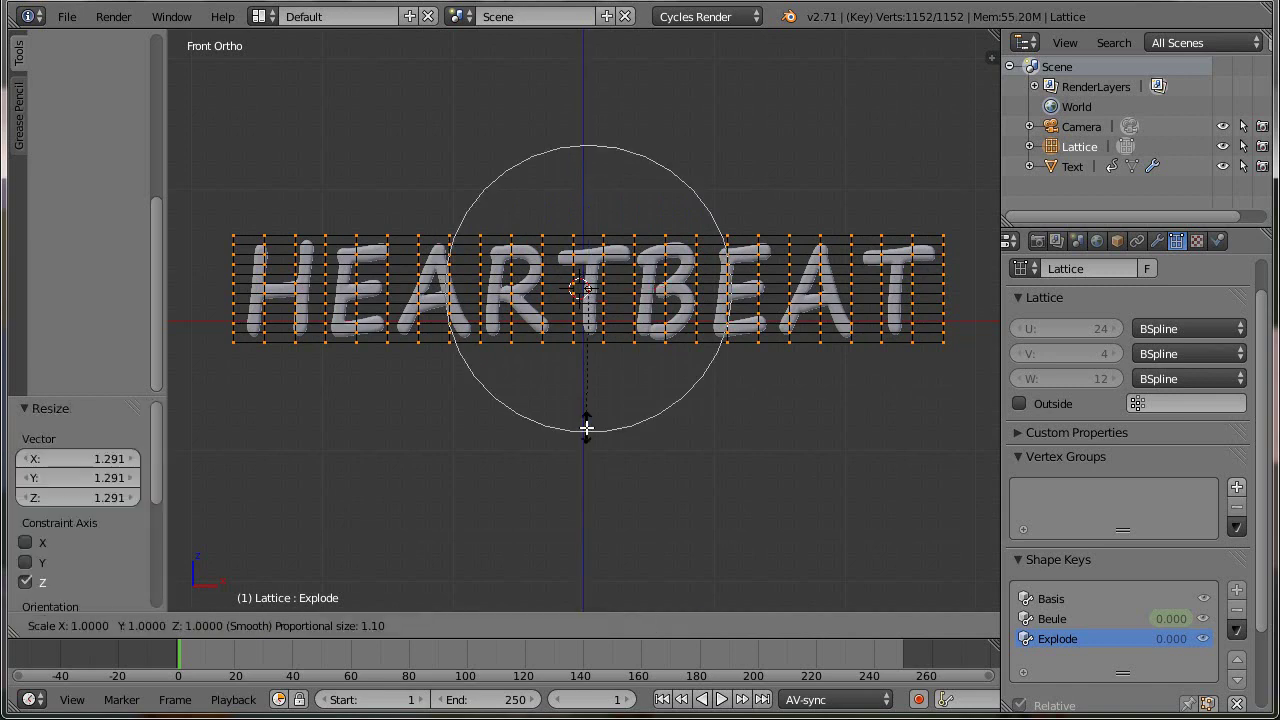
key("x")
left_click(617, 428)
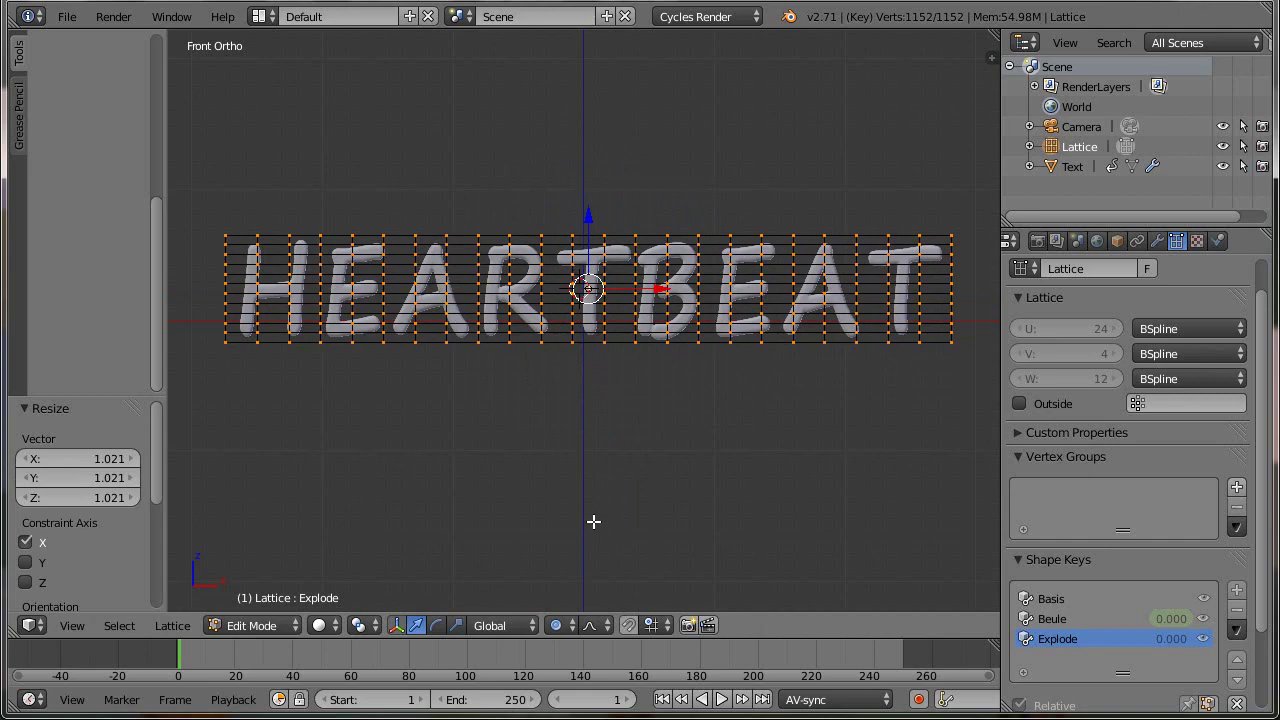
key("Tab")
middle_click_drag(722, 475, 594, 490)
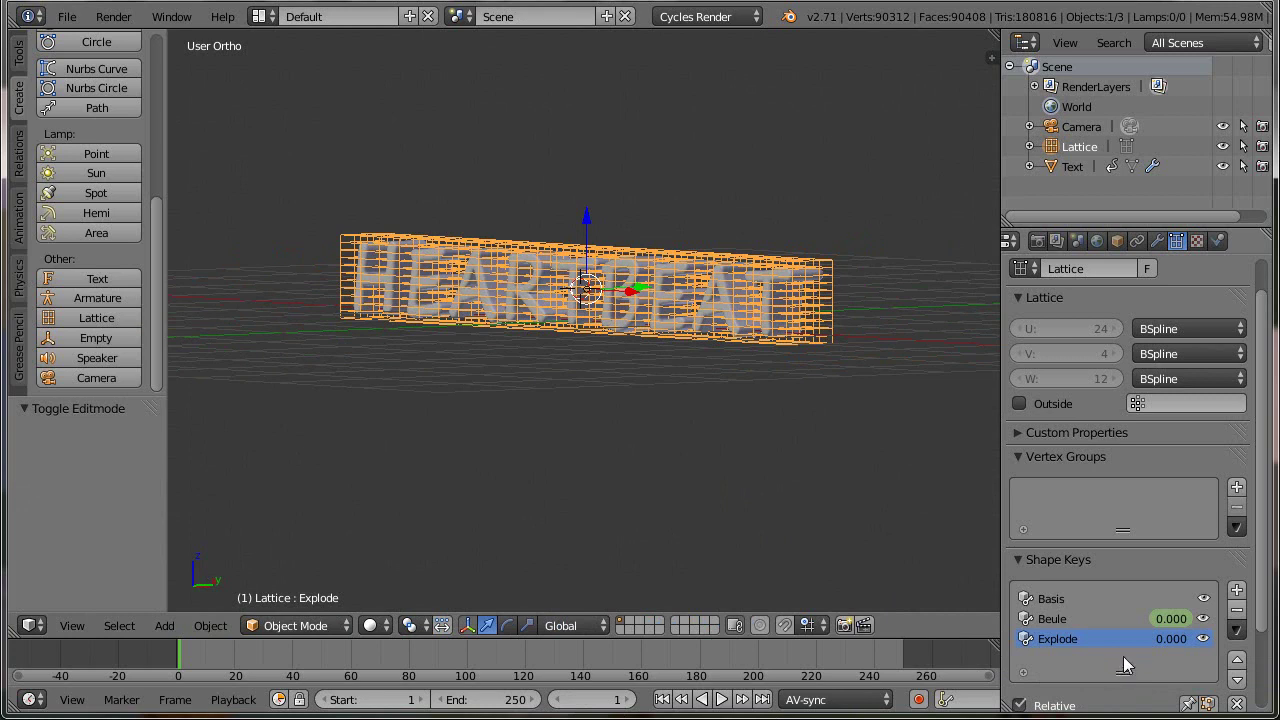
- Keyframe the Explode shape key value at 0 on frames 1 and 105
scroll(1267, 614, "down", 3)
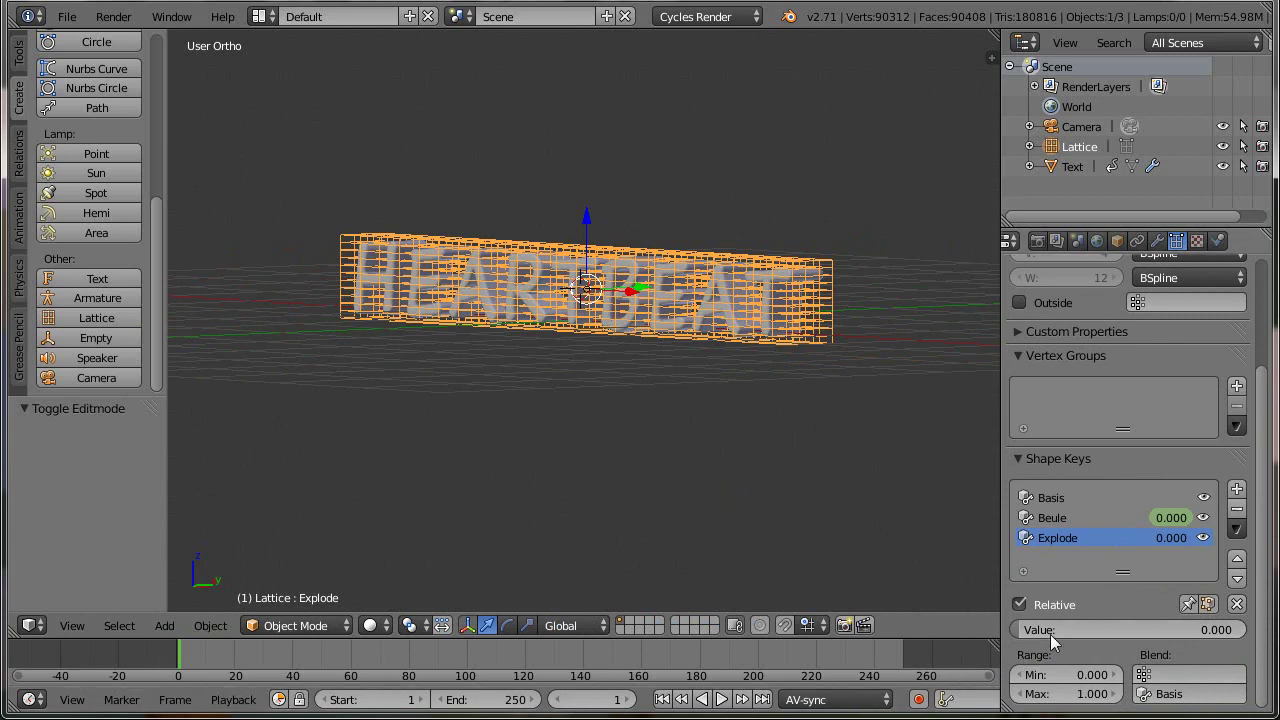
key("i")
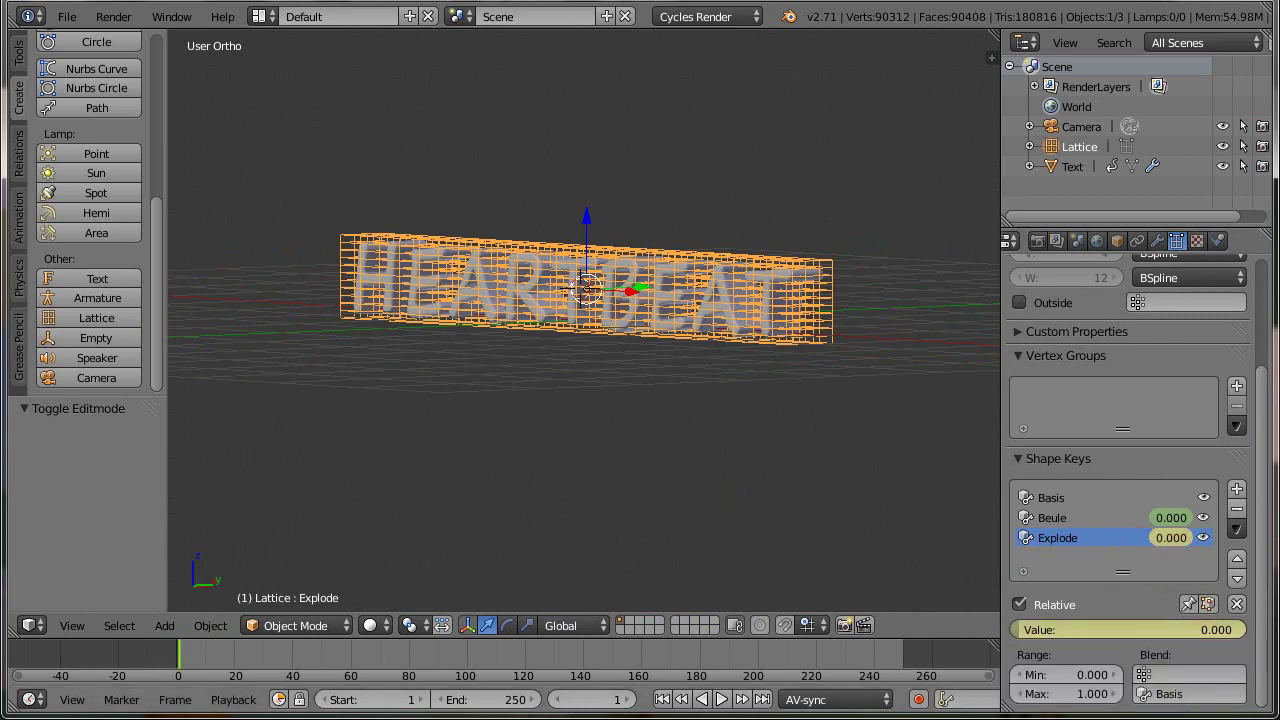
left_click(481, 660)
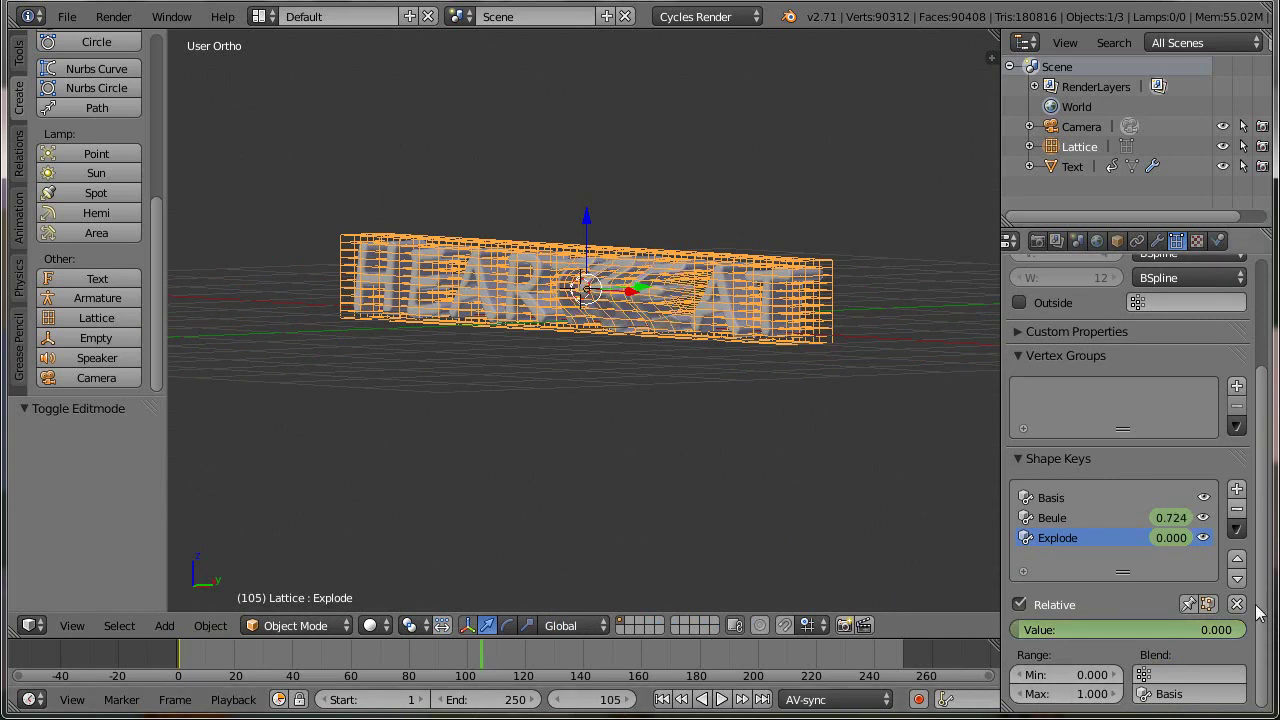
key("i")
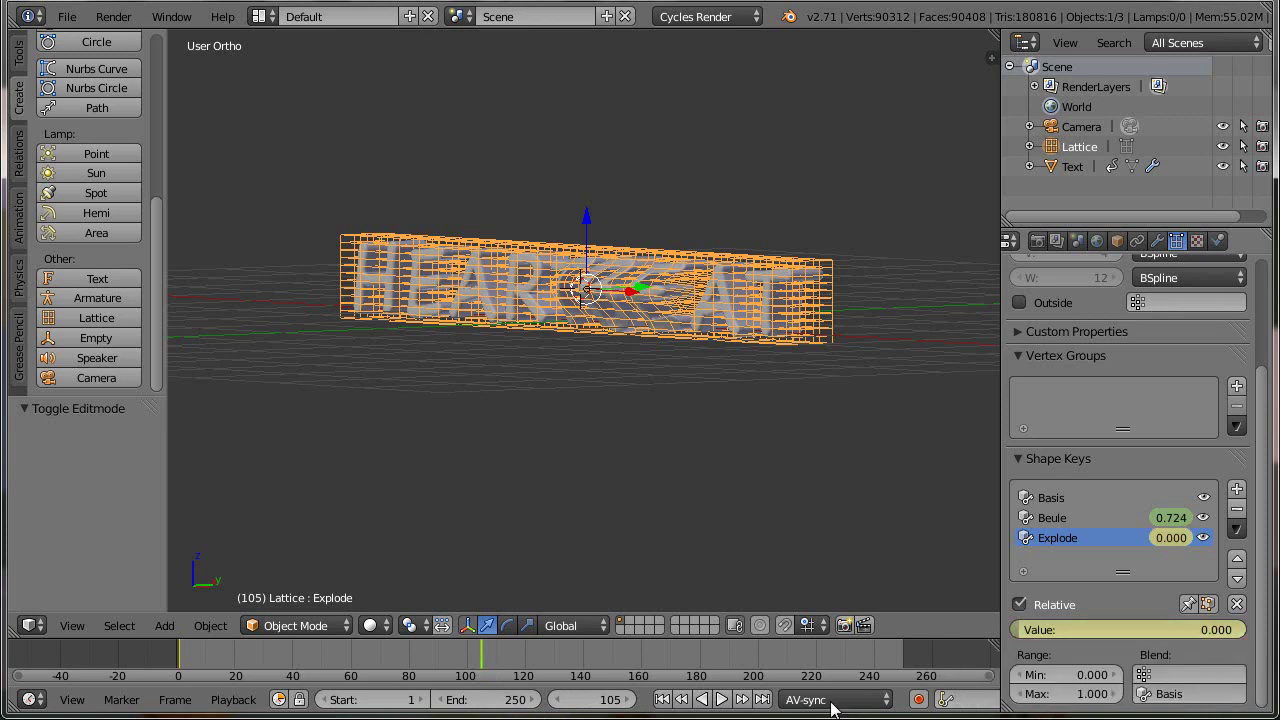
- Set the Explode value to 1 and keyframe it at frame 110
left_click(502, 668)
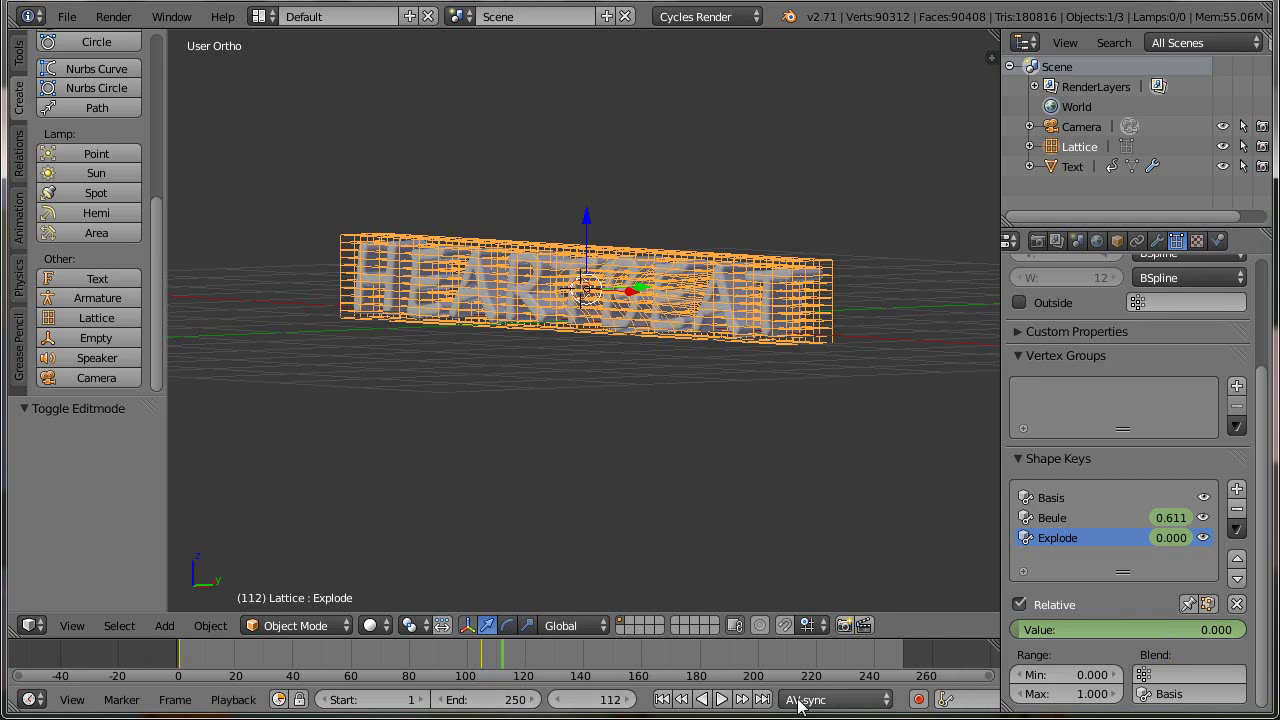
left_click(564, 702)
left_click(564, 702)
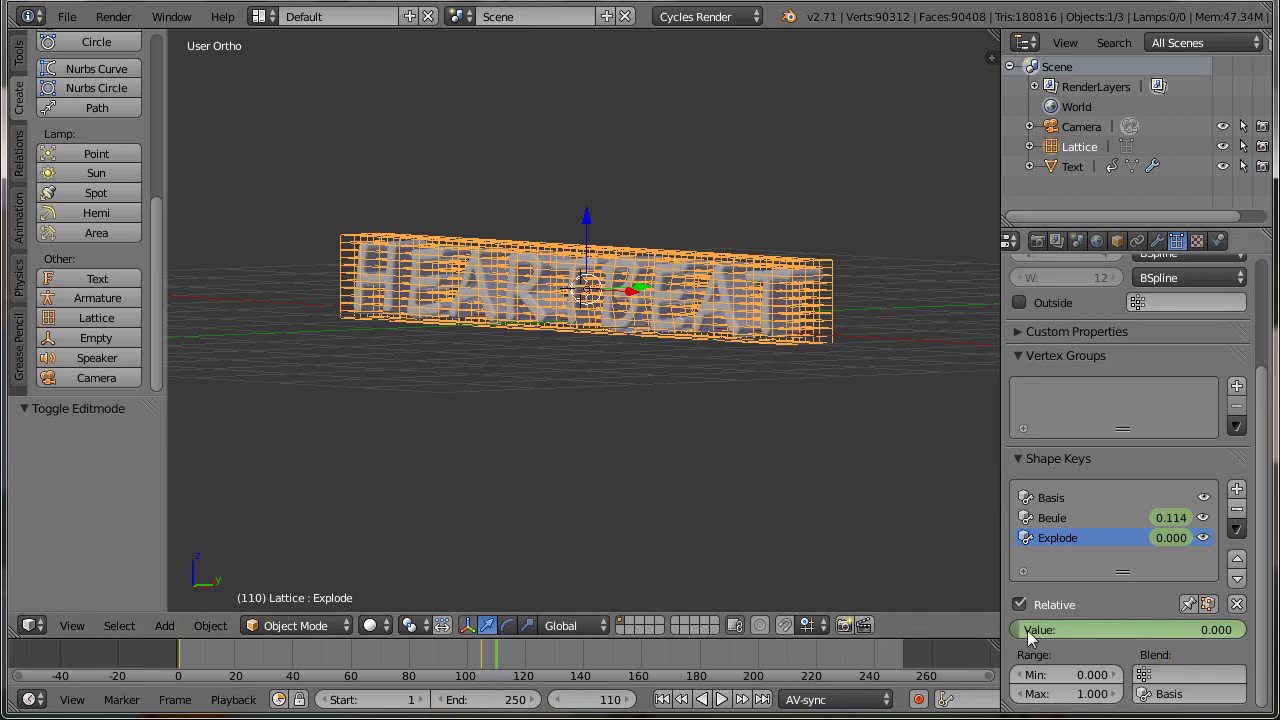
left_click_drag(1024, 636, 53, 617)
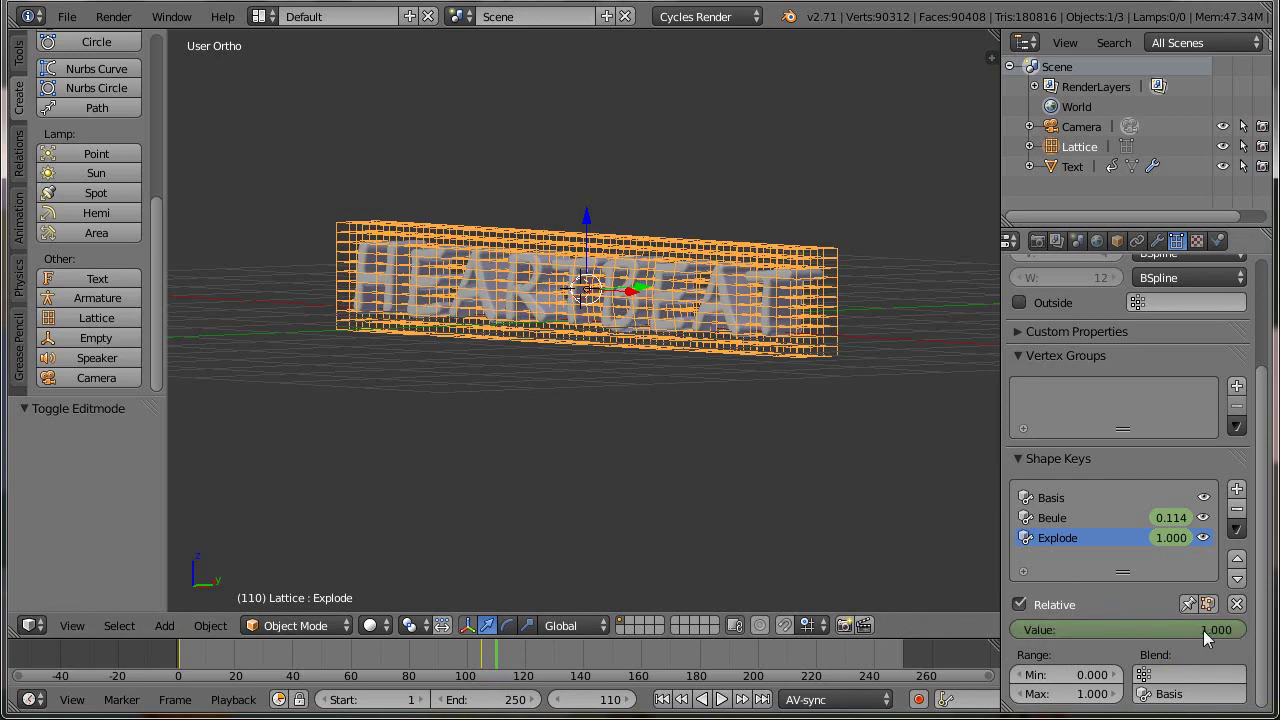
key("i")
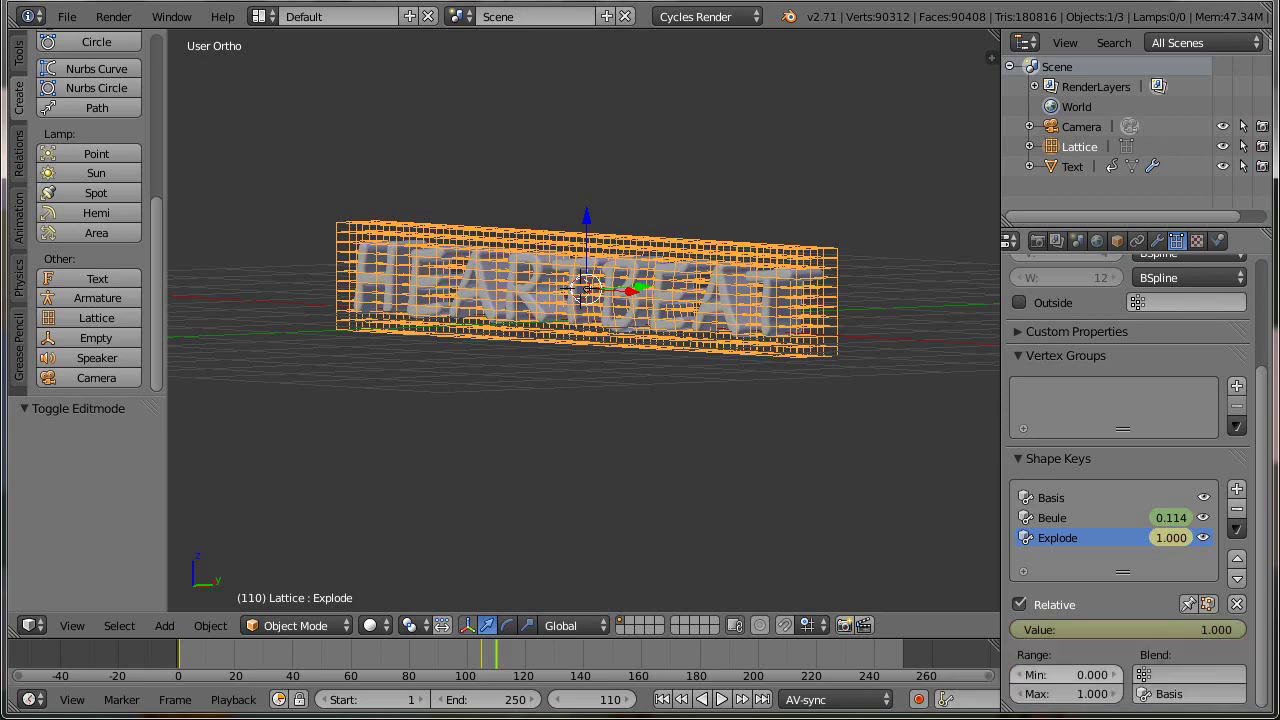
- Select the HEARTBEAT text, show its modifiers, and return to frame 1
right_click(769, 298)
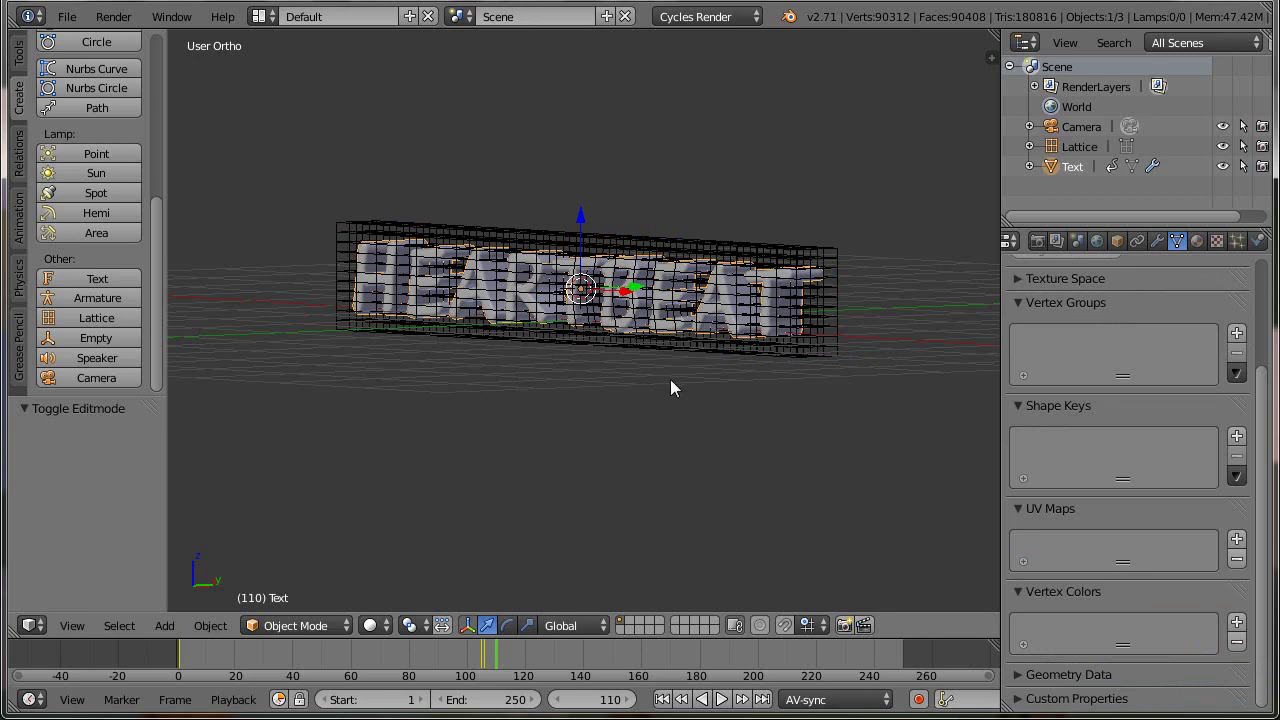
left_click(1157, 241)
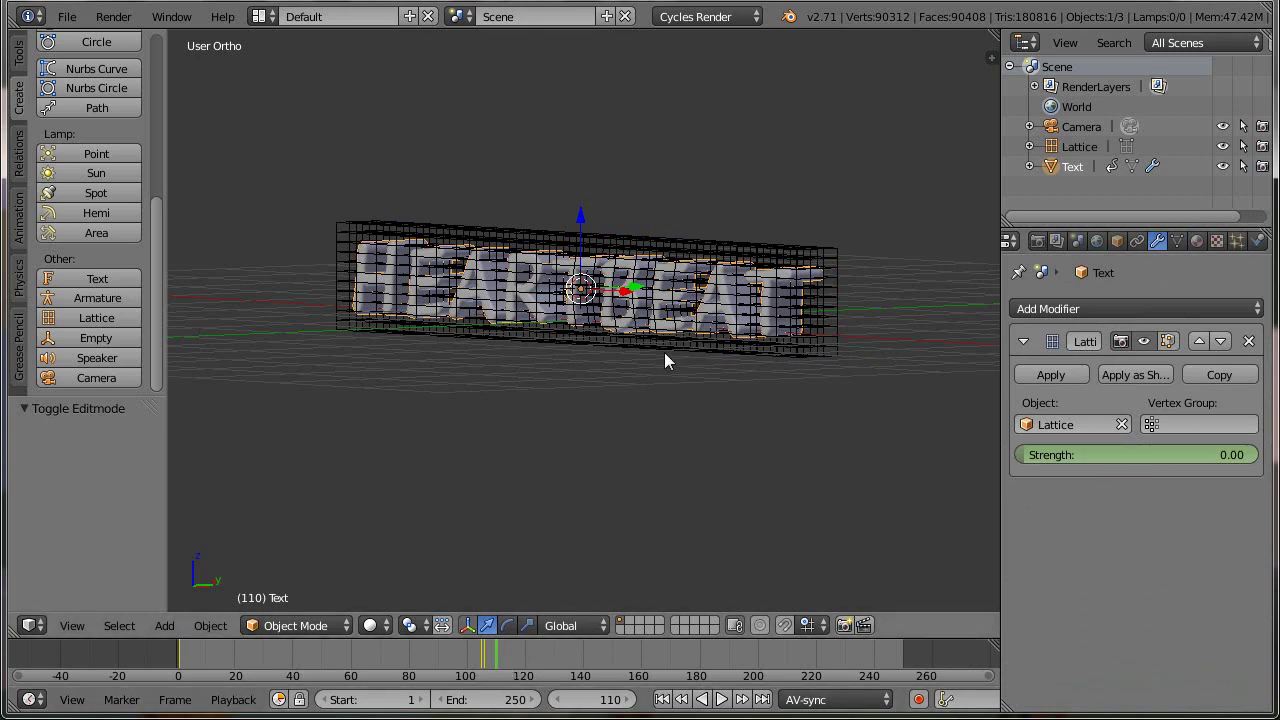
left_click(662, 699)
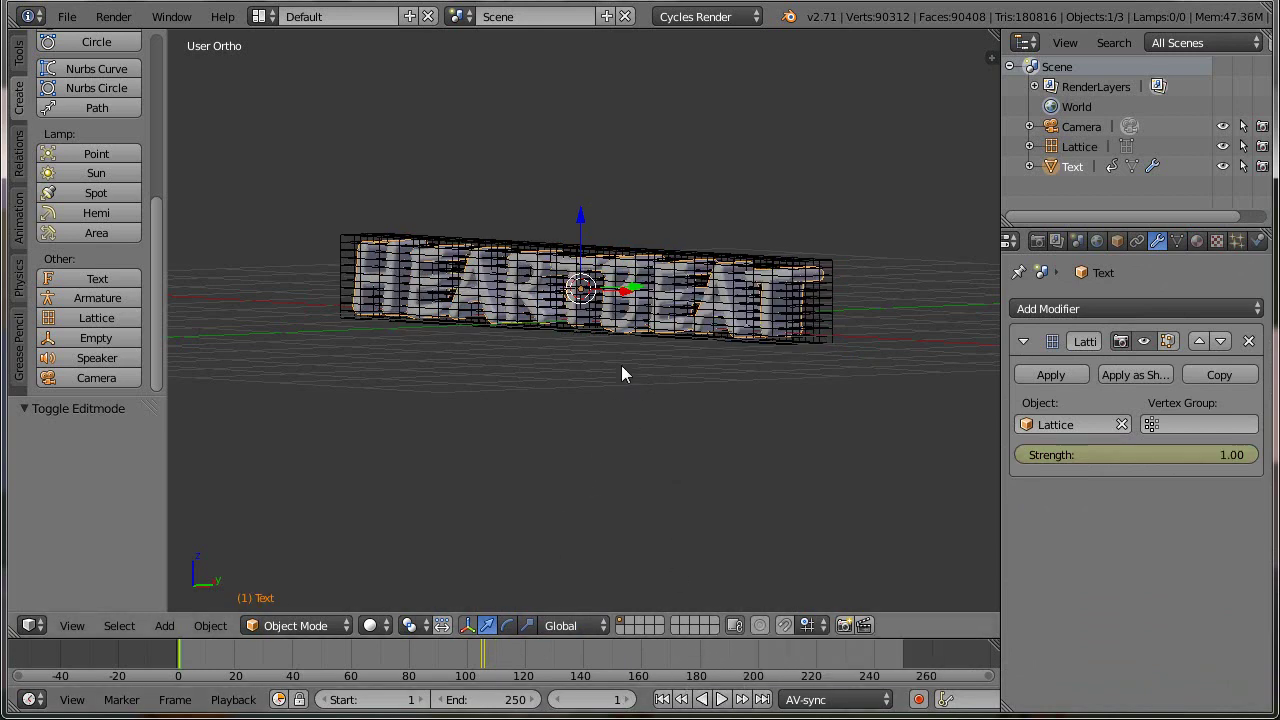
left_click(29, 627)
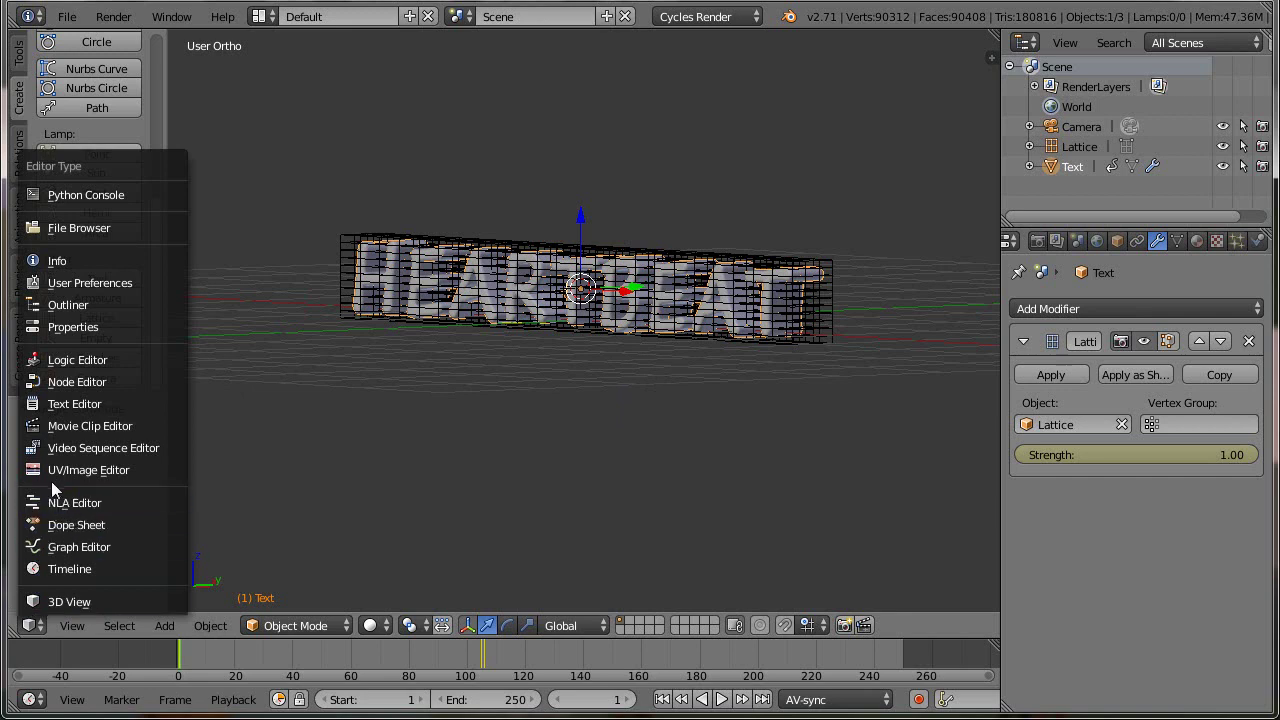
- Switch the area to the Video Sequence Editor and set the current frame to 105
left_click(69, 448)
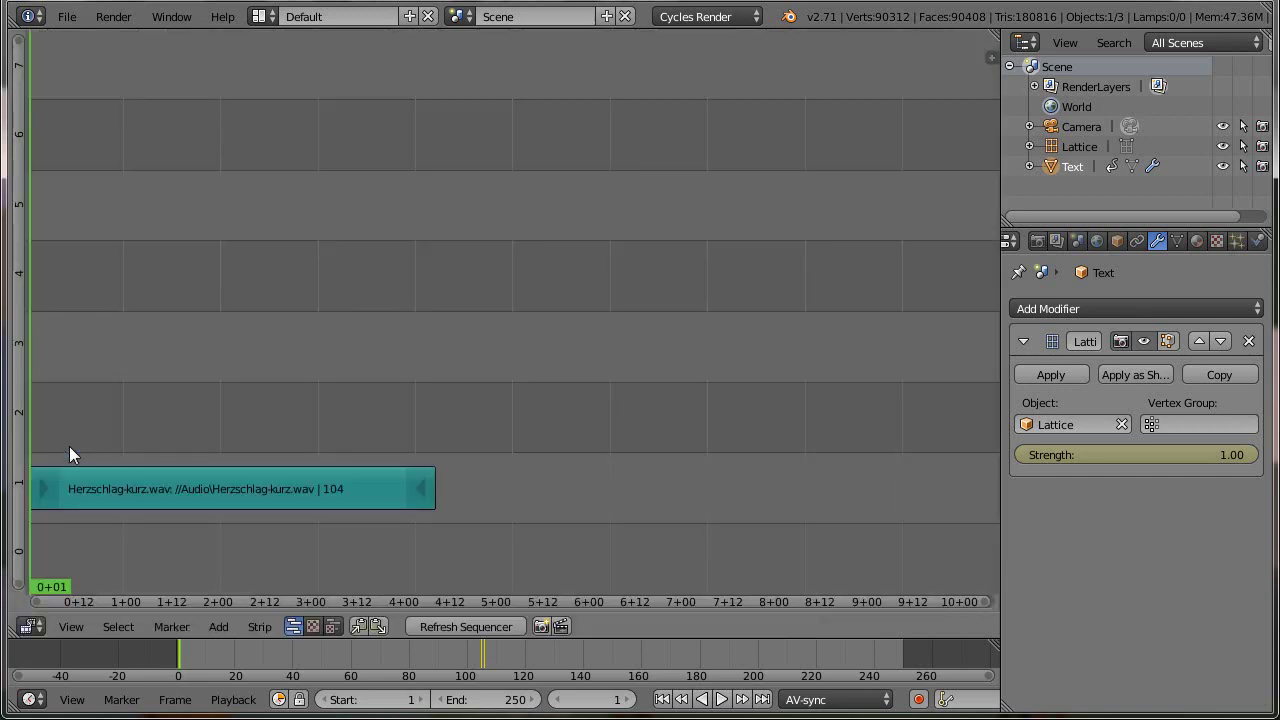
left_click(587, 700)
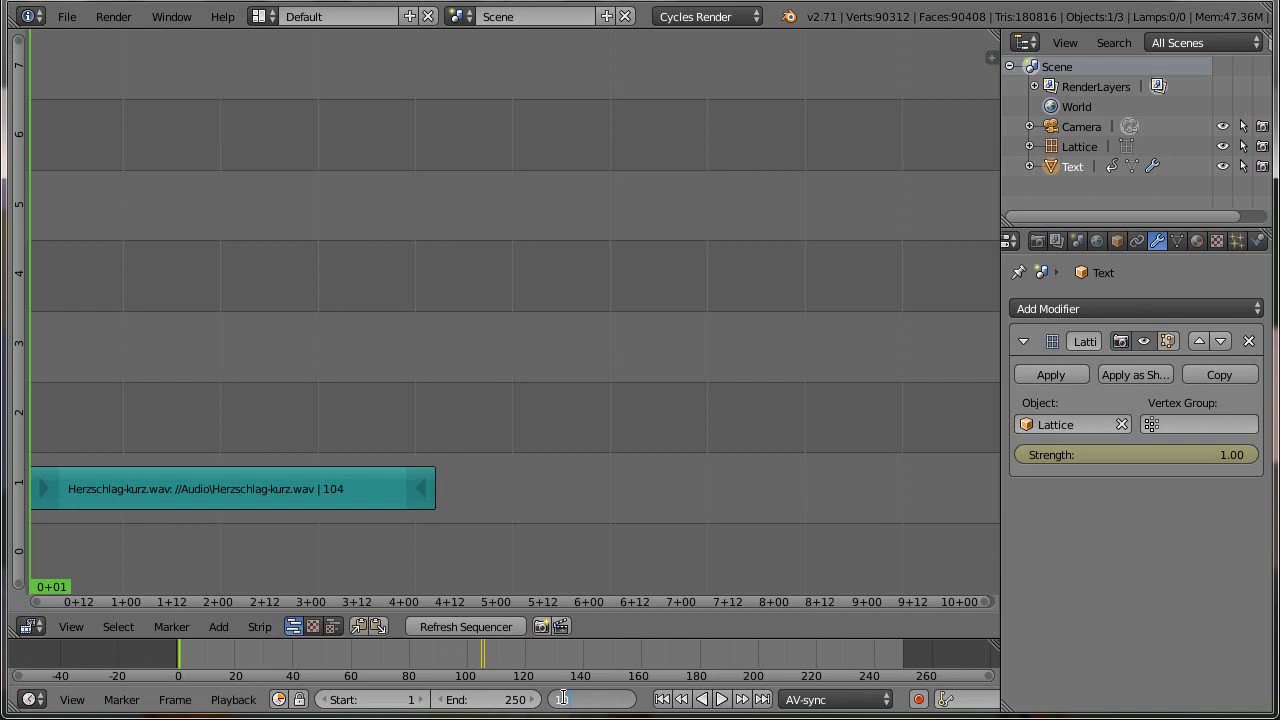
type("05")
key("Return")
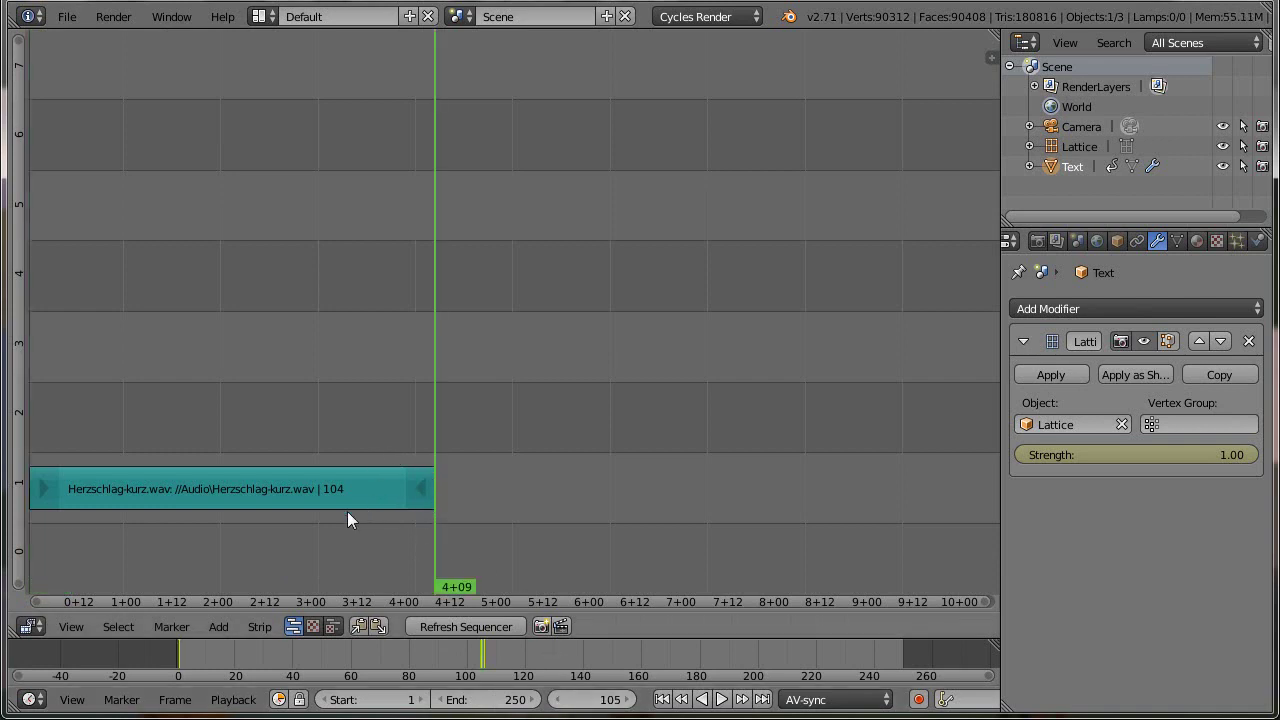
- Add Kanonenschlag.wav as a sound strip starting at frame 105
left_click(216, 626)
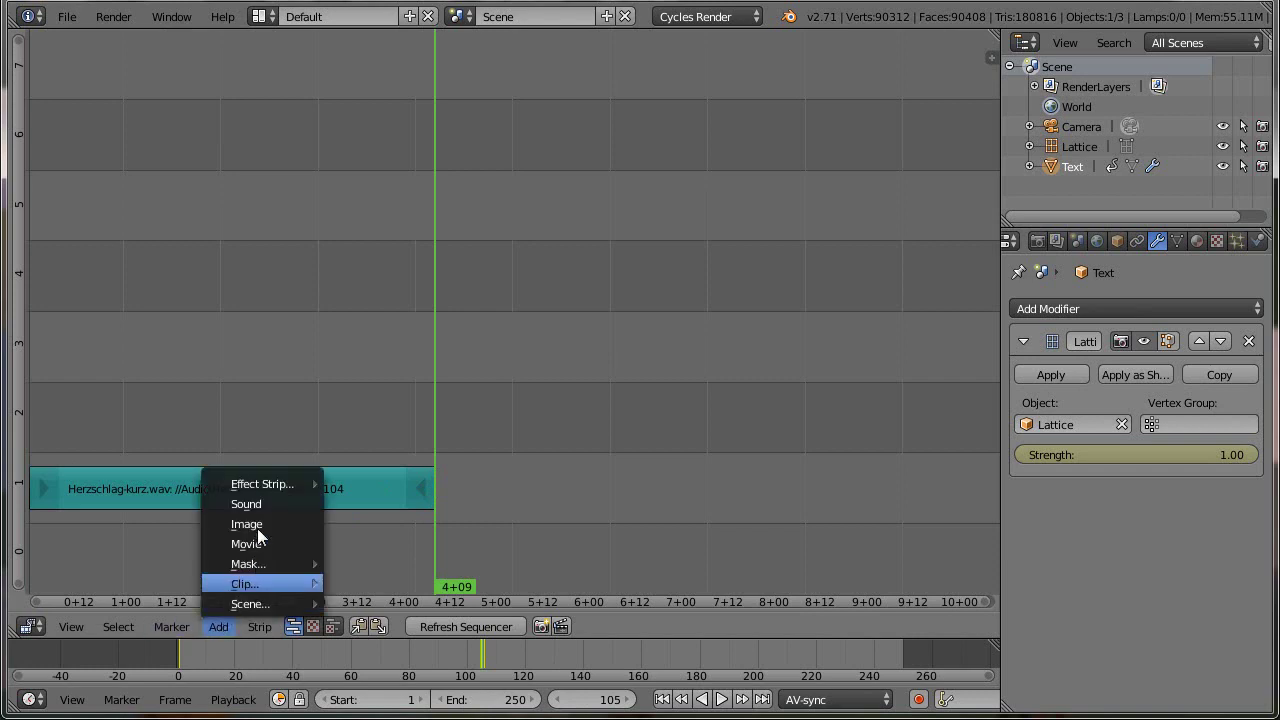
left_click(261, 503)
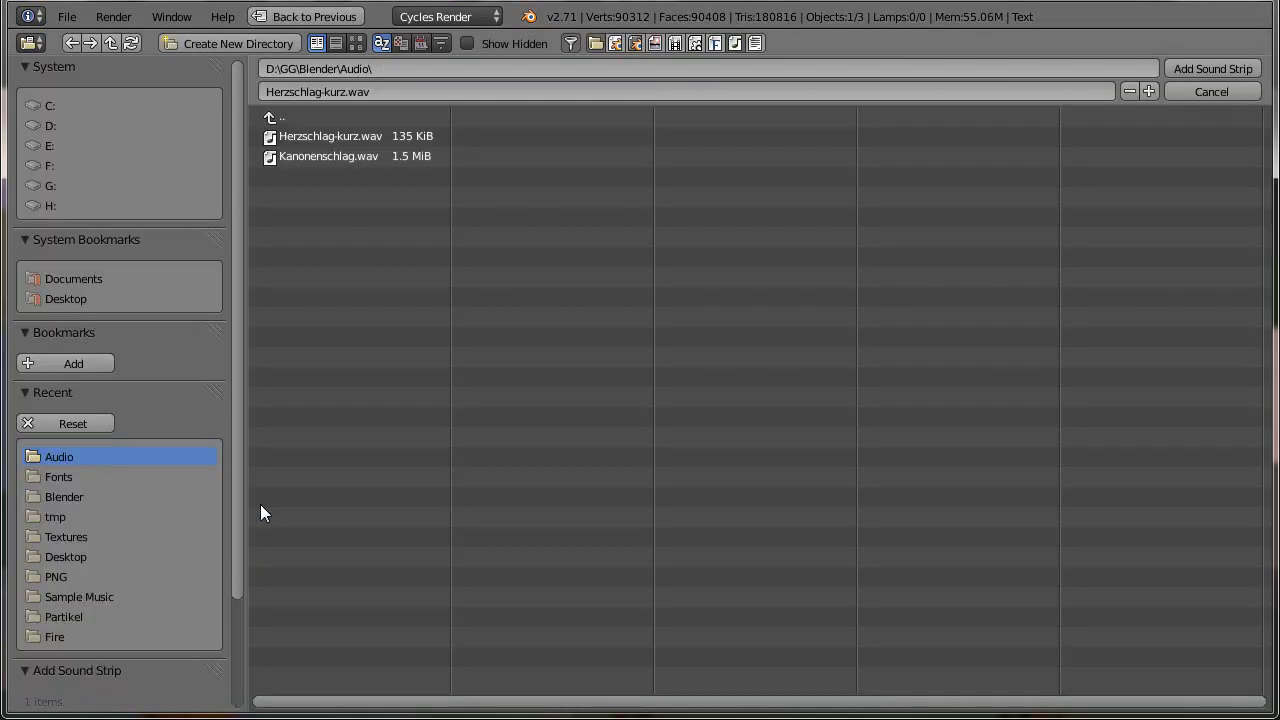
left_click(339, 155)
left_click(1210, 69)
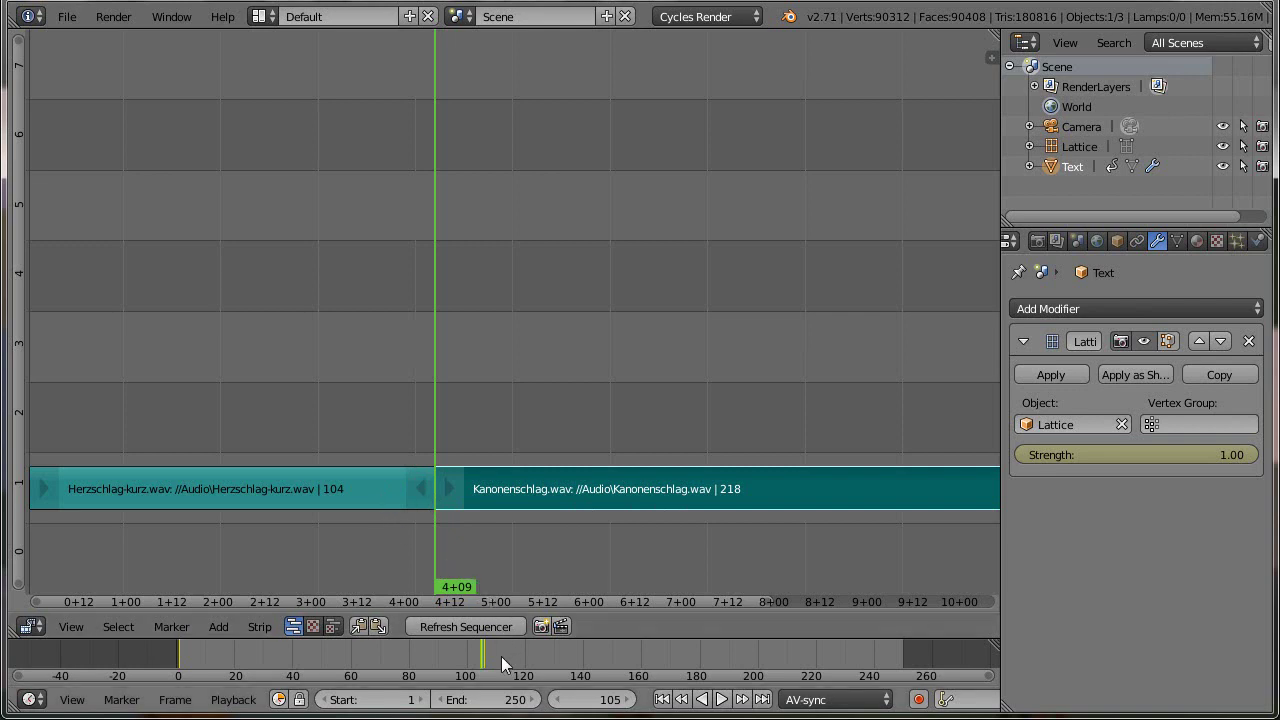
left_click(762, 699)
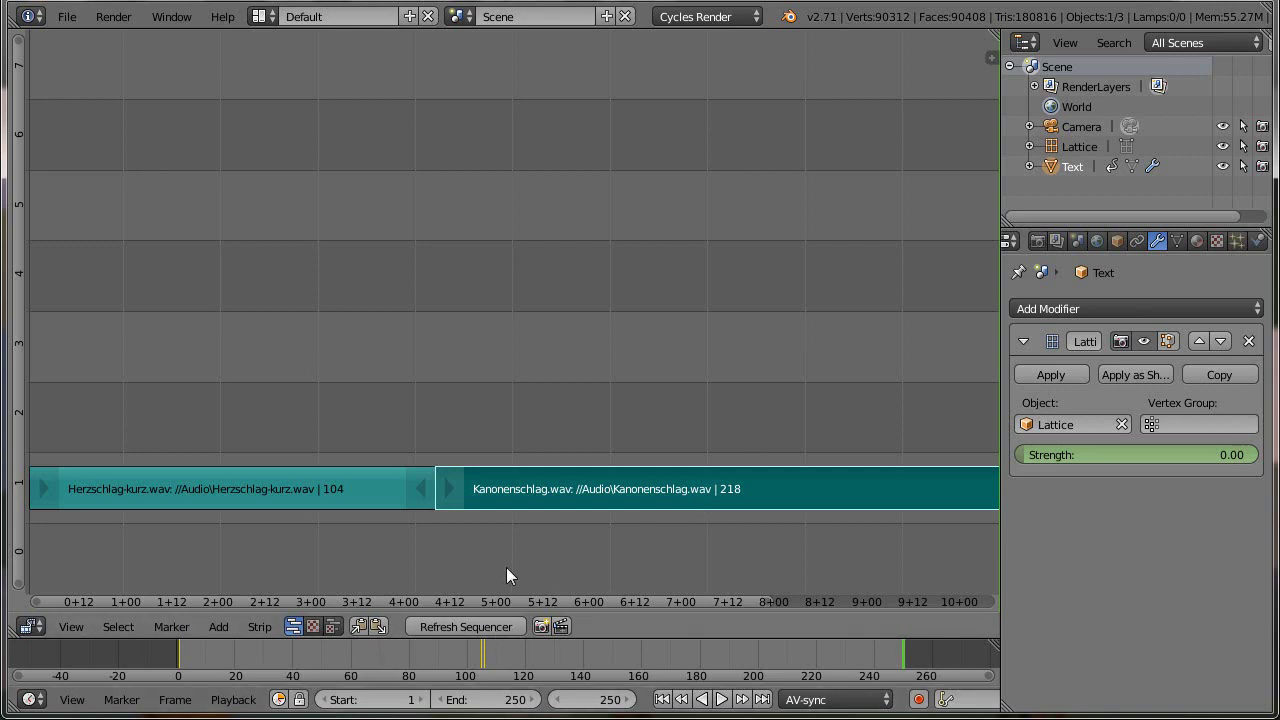
- Cut the Kanonenschlag.wav strip at frame 250, erase the trailing piece, and return to frame 1
scroll(506, 567, "down", 1)
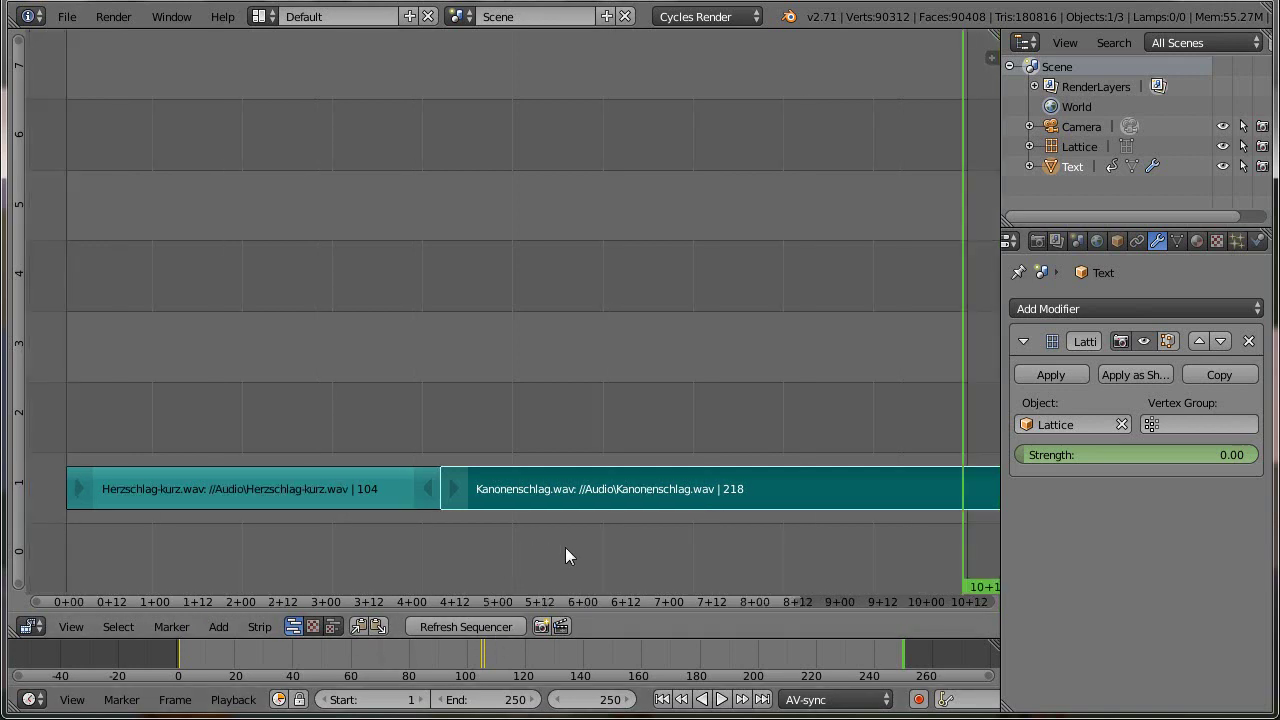
middle_click_drag(573, 548, 535, 547, "ctrl")
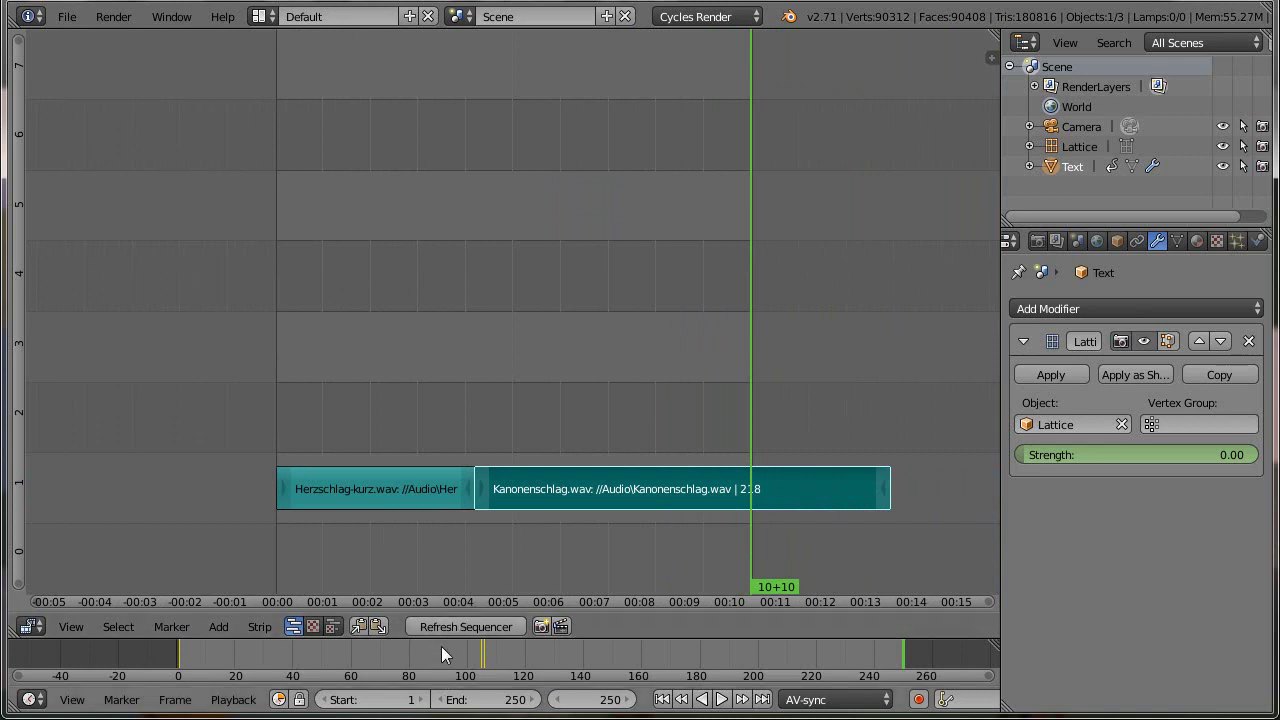
left_click(256, 630)
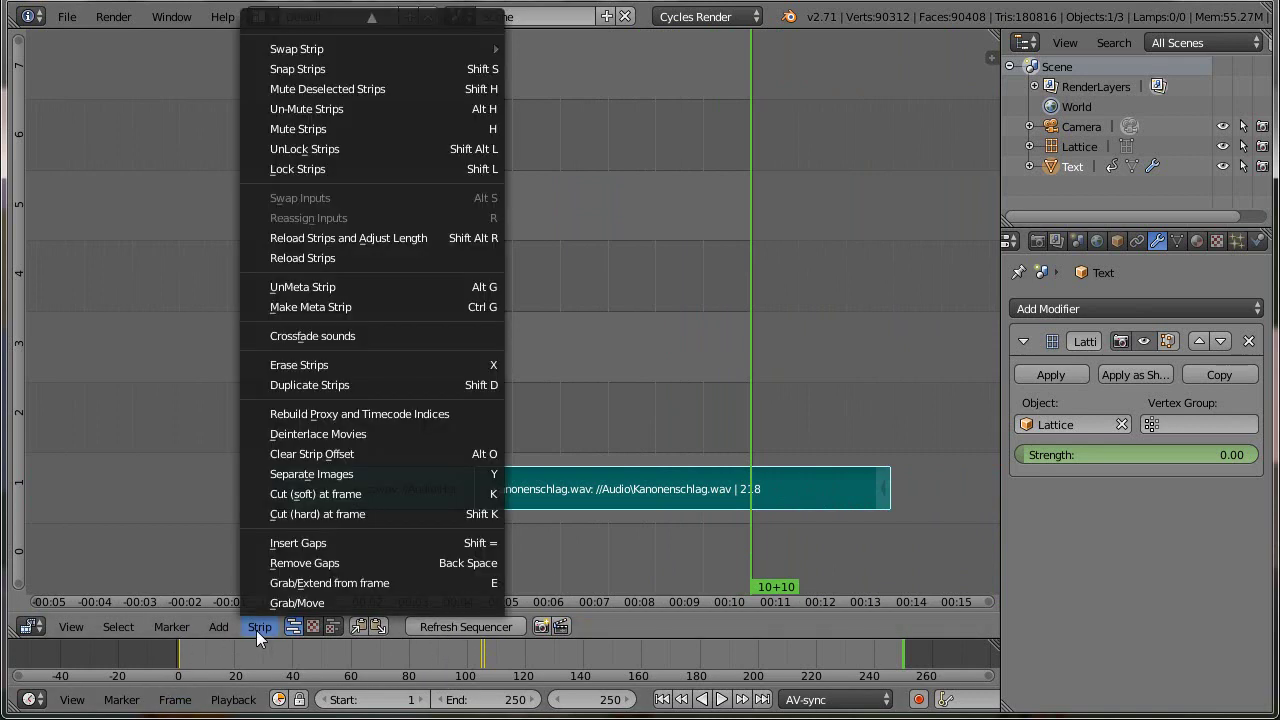
left_click(297, 514)
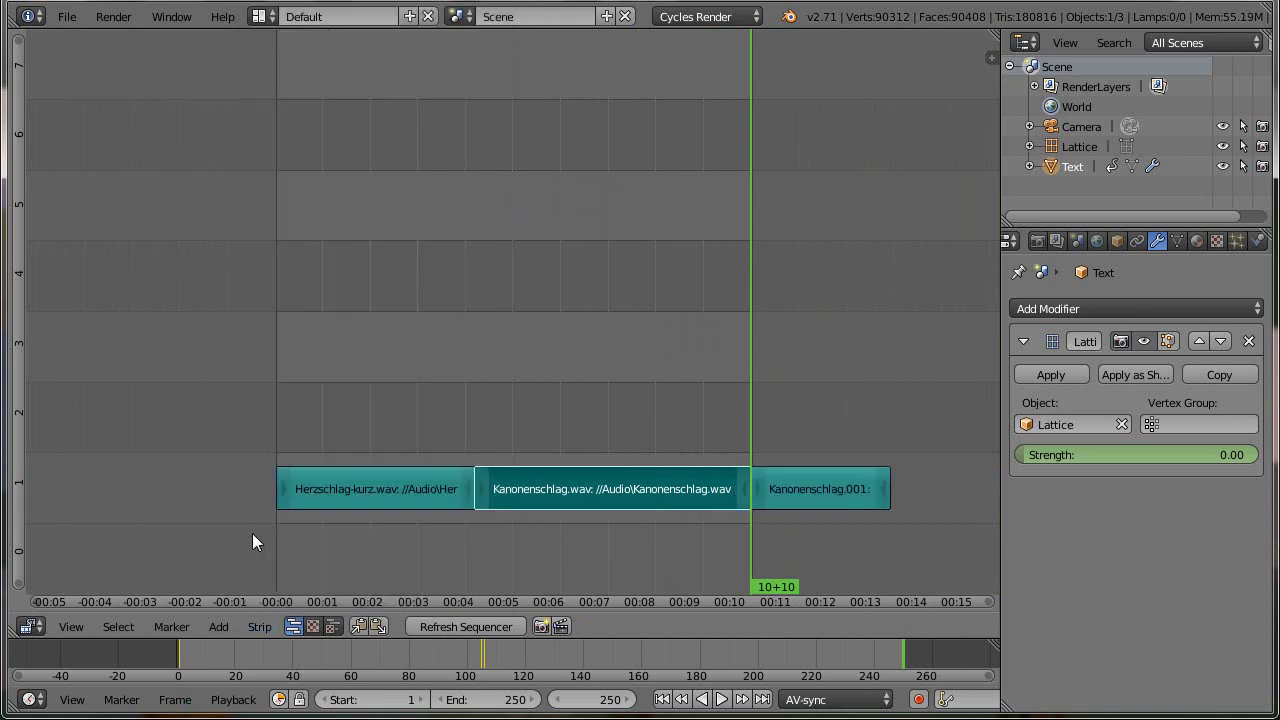
right_click(795, 500)
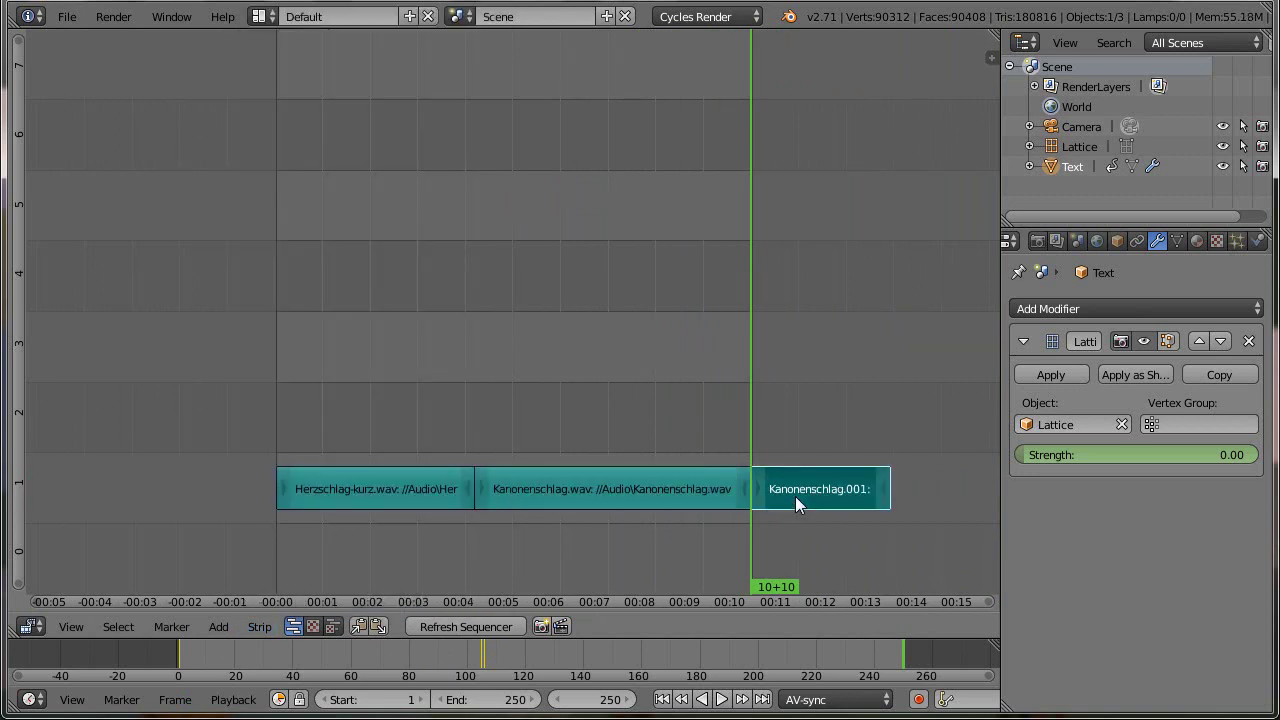
key("x")
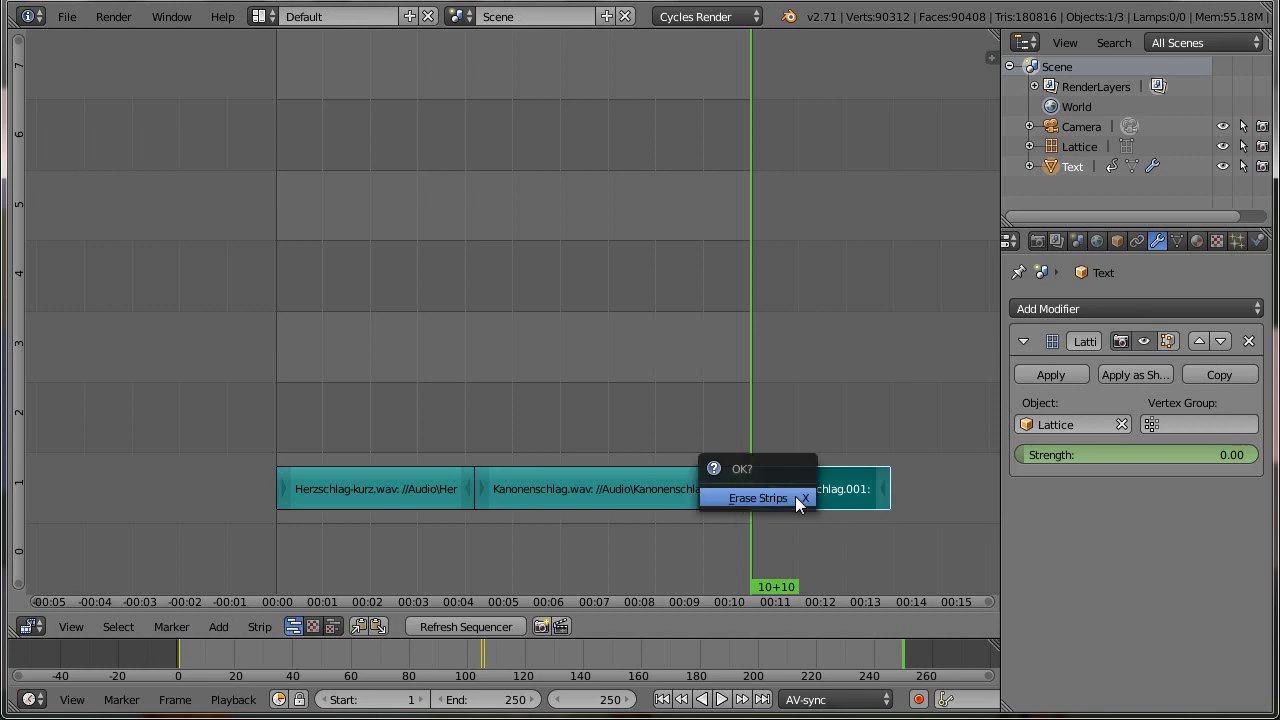
left_click(795, 497)
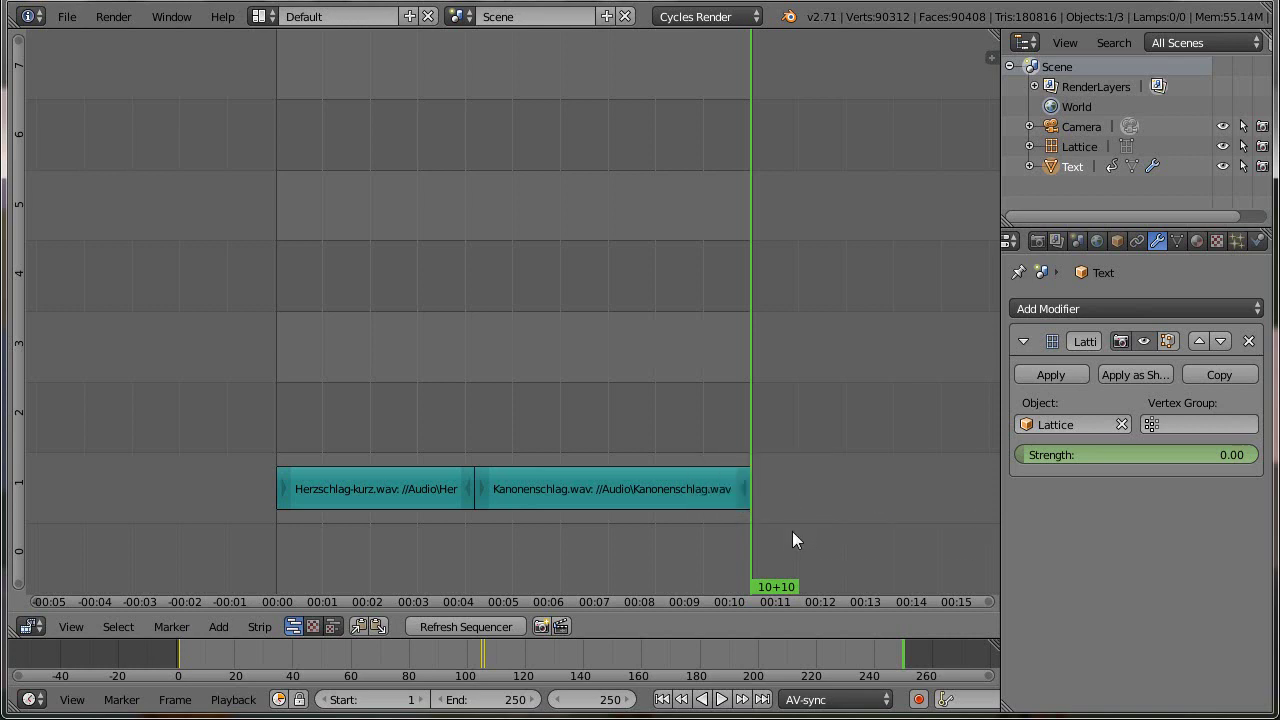
left_click(662, 699)
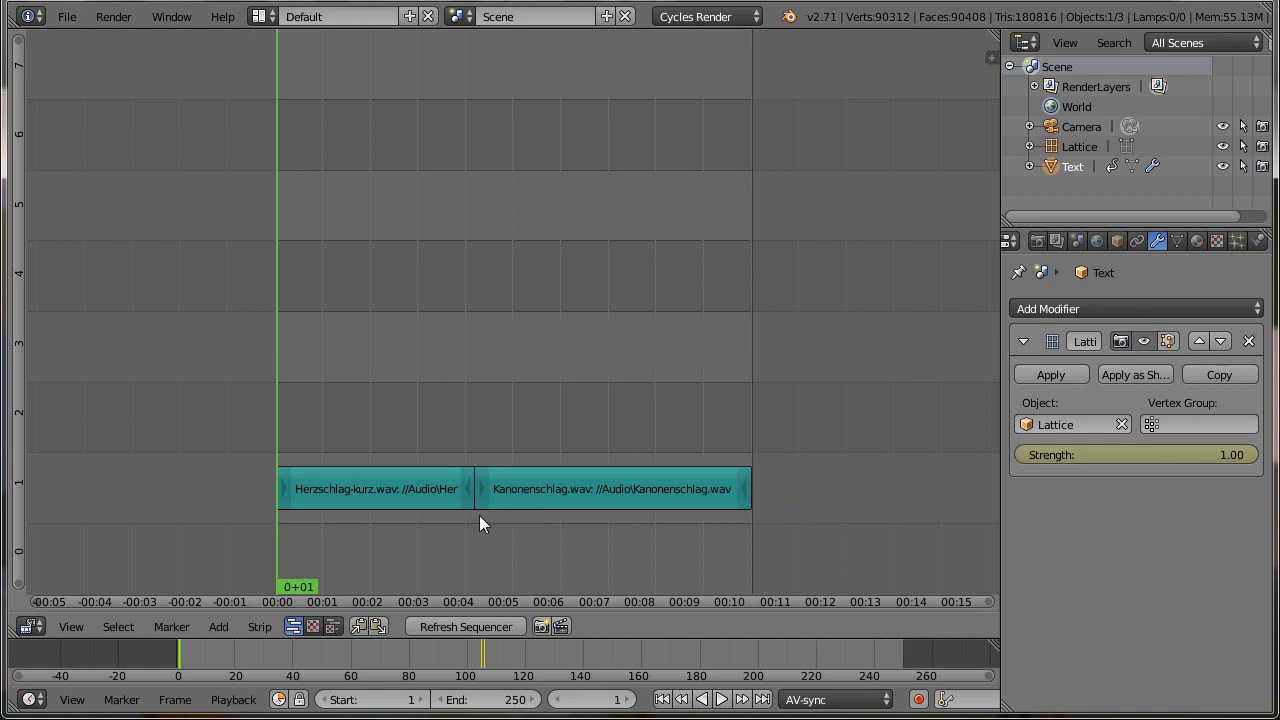
- Inspect the lattice Strength curve in the Graph Editor, then switch the area back to the 3D View
left_click(31, 626)
left_click(77, 548)
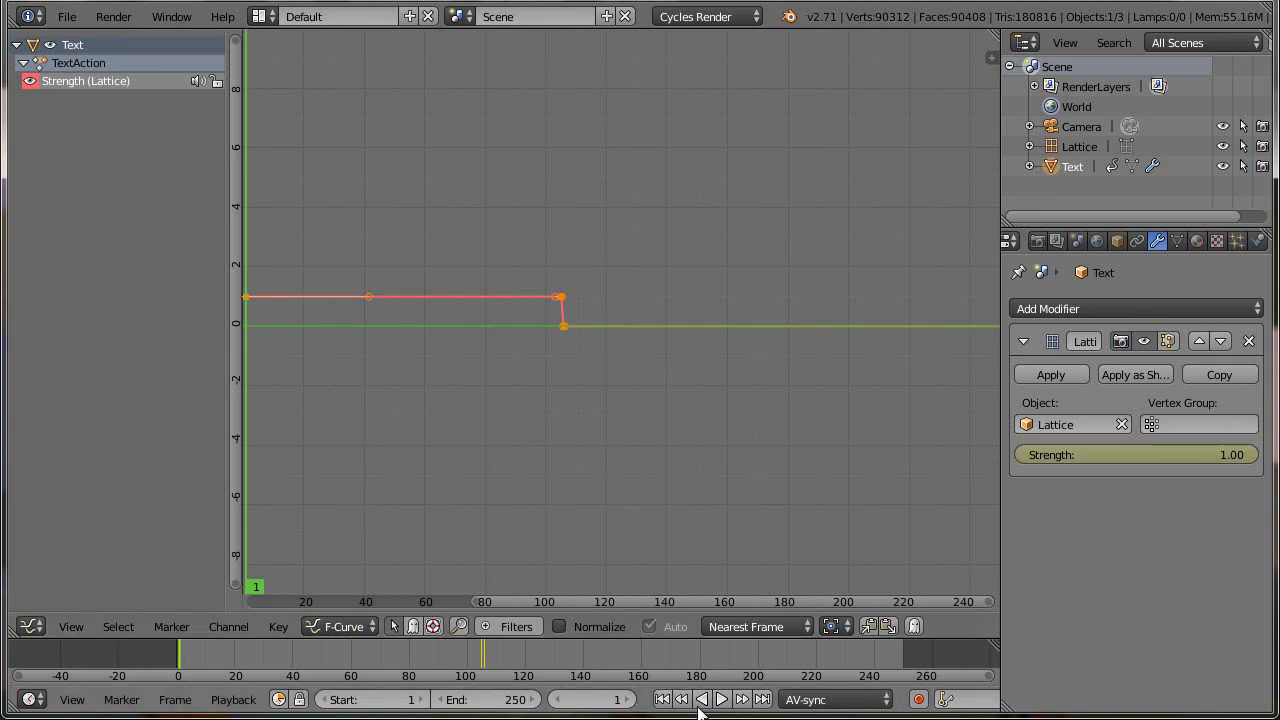
left_click(30, 626)
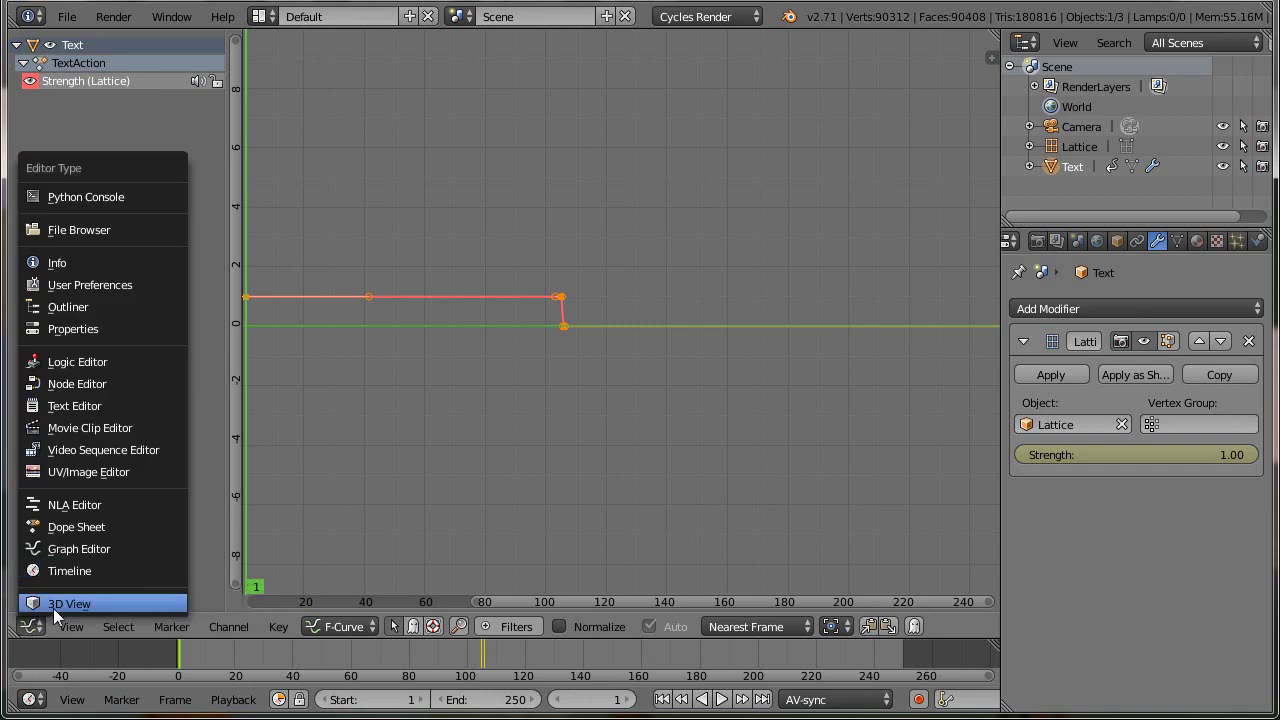
left_click(55, 604)
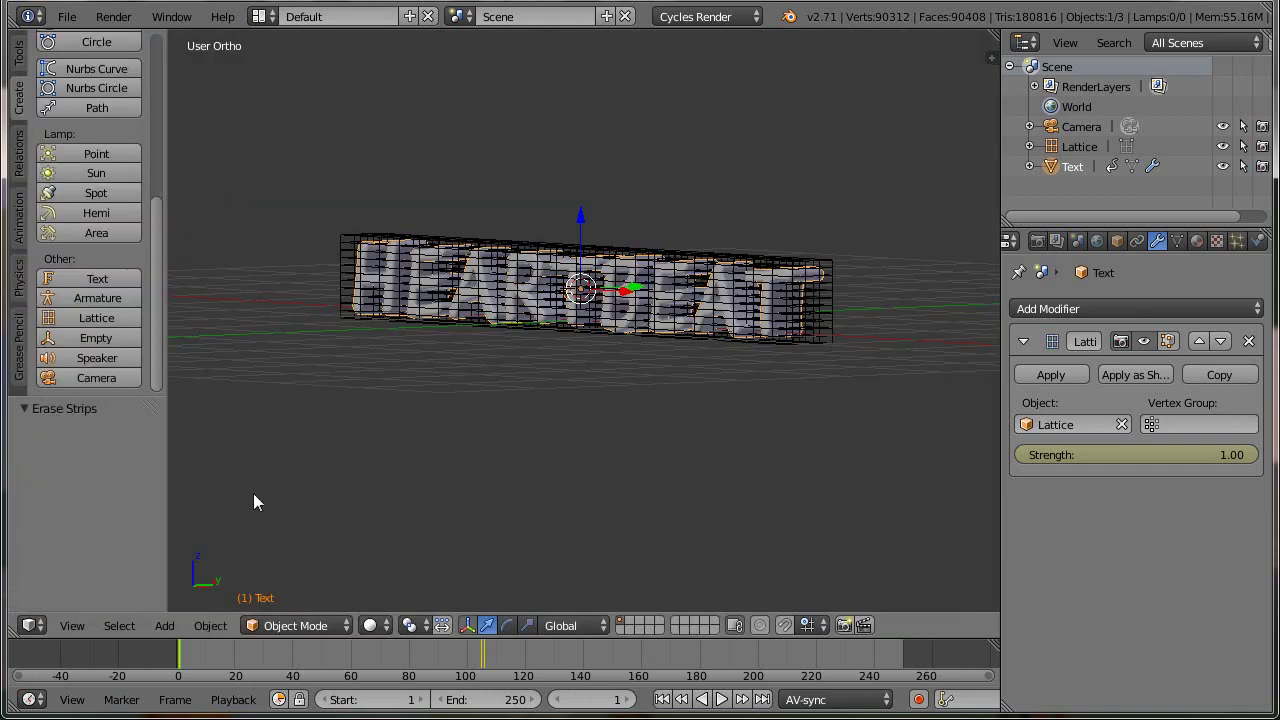
- Play the HEARTBEAT pulse animation through and rewind to frame 1
left_click(722, 700)
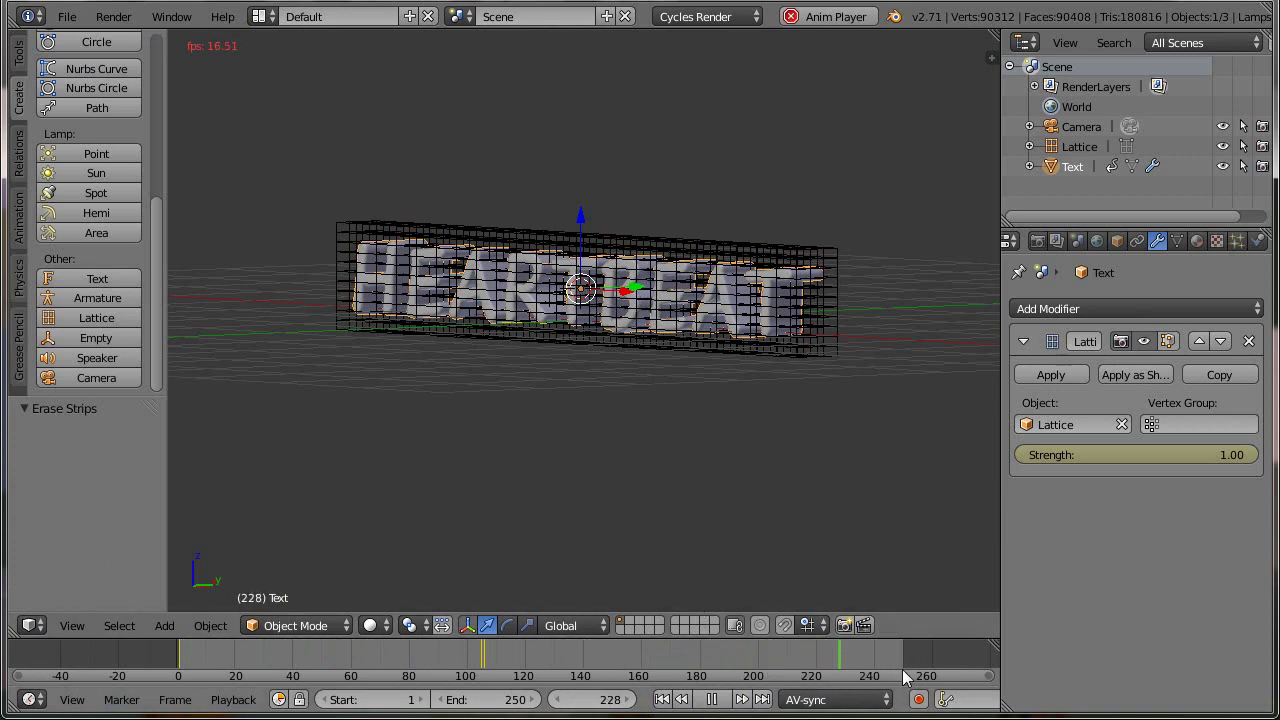
left_click(712, 700)
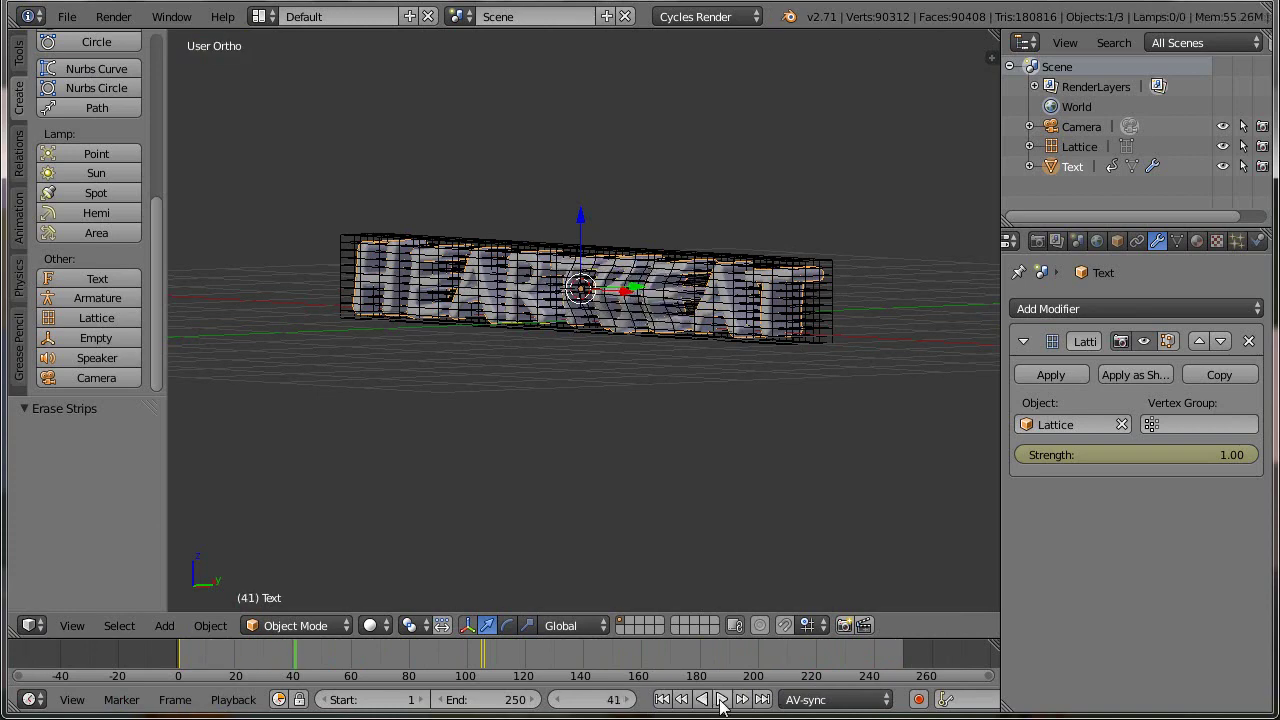
left_click(662, 700)
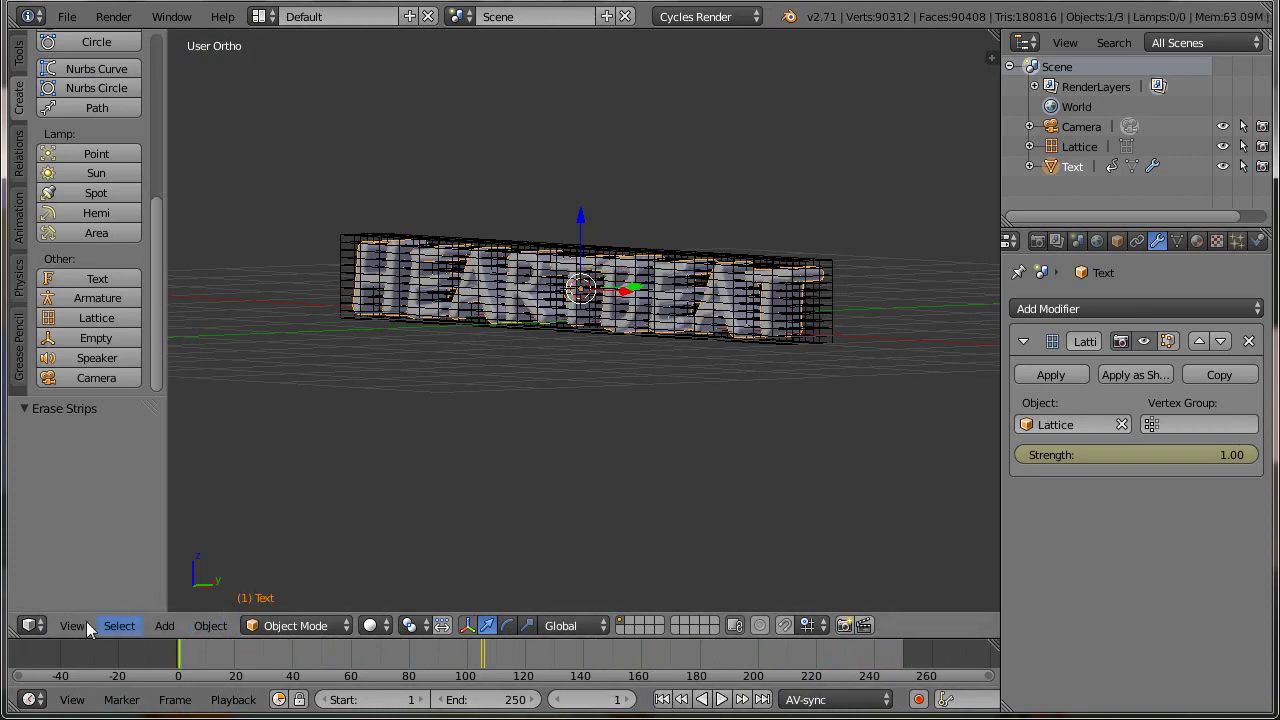
left_click(31, 626)
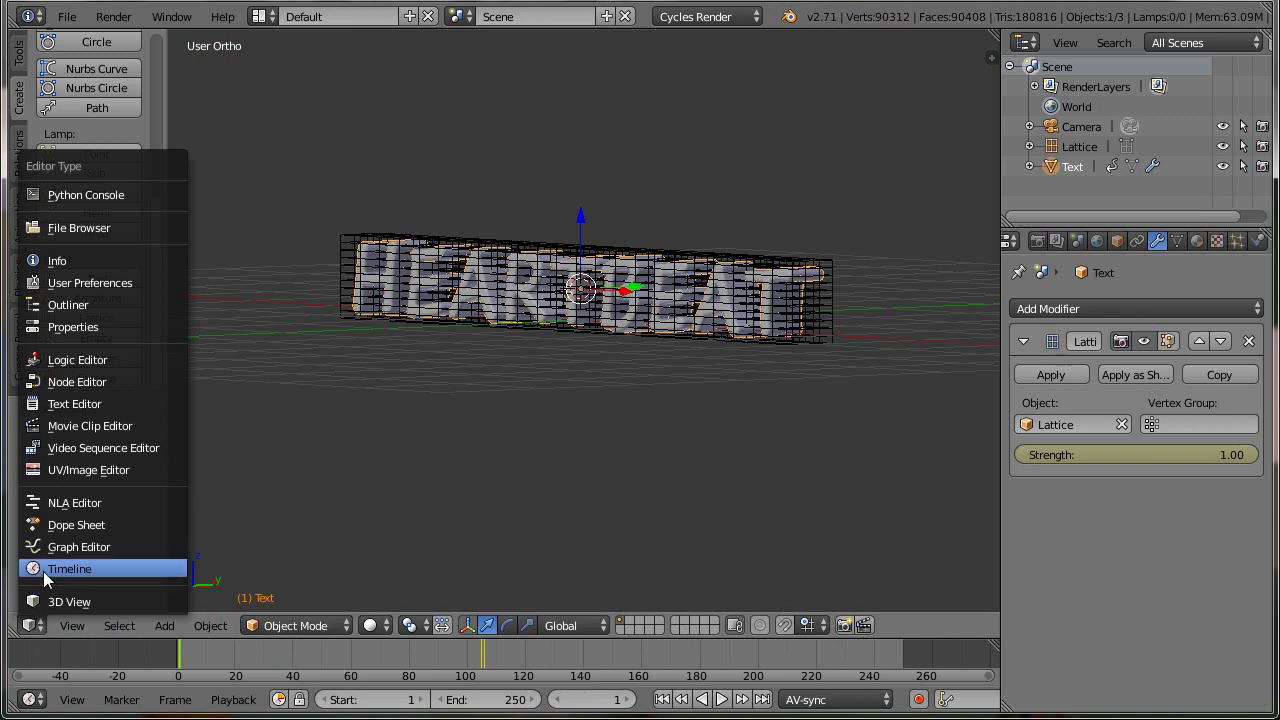
- Show the audio strips in the sequencer and scrub to where the cannon blast starts
left_click(70, 455)
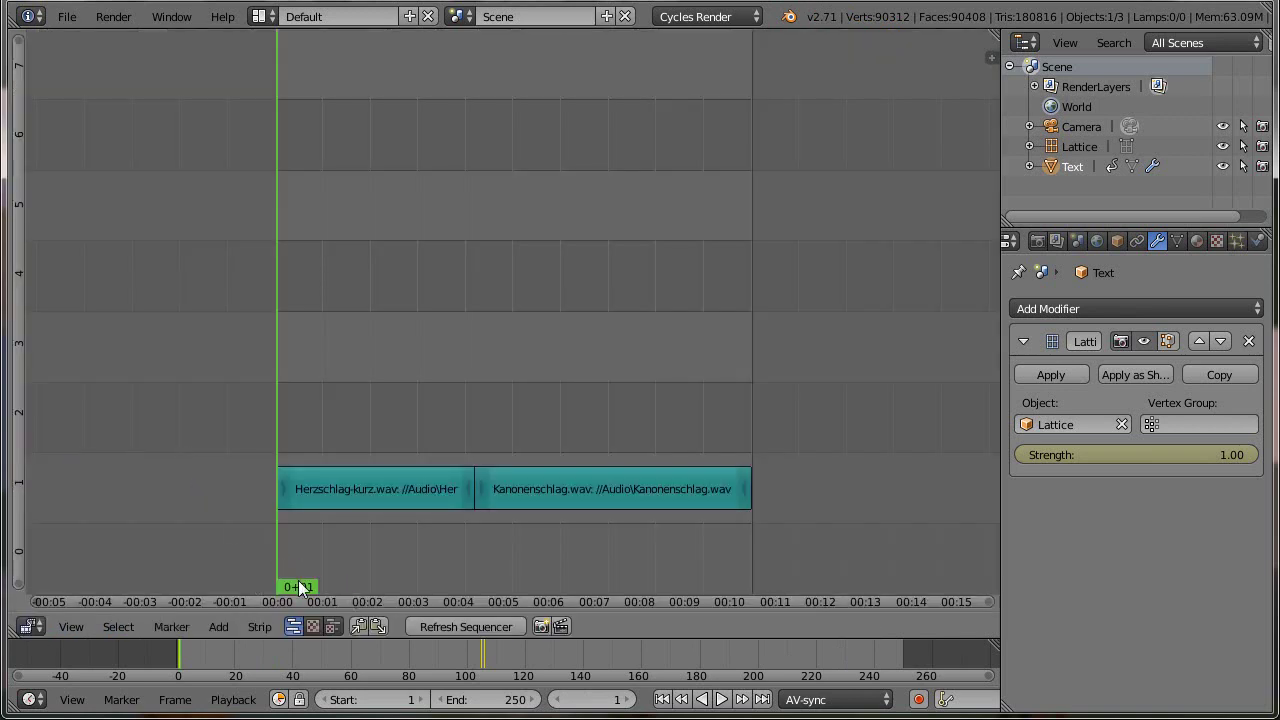
left_click_drag(615, 563, 245, 599)
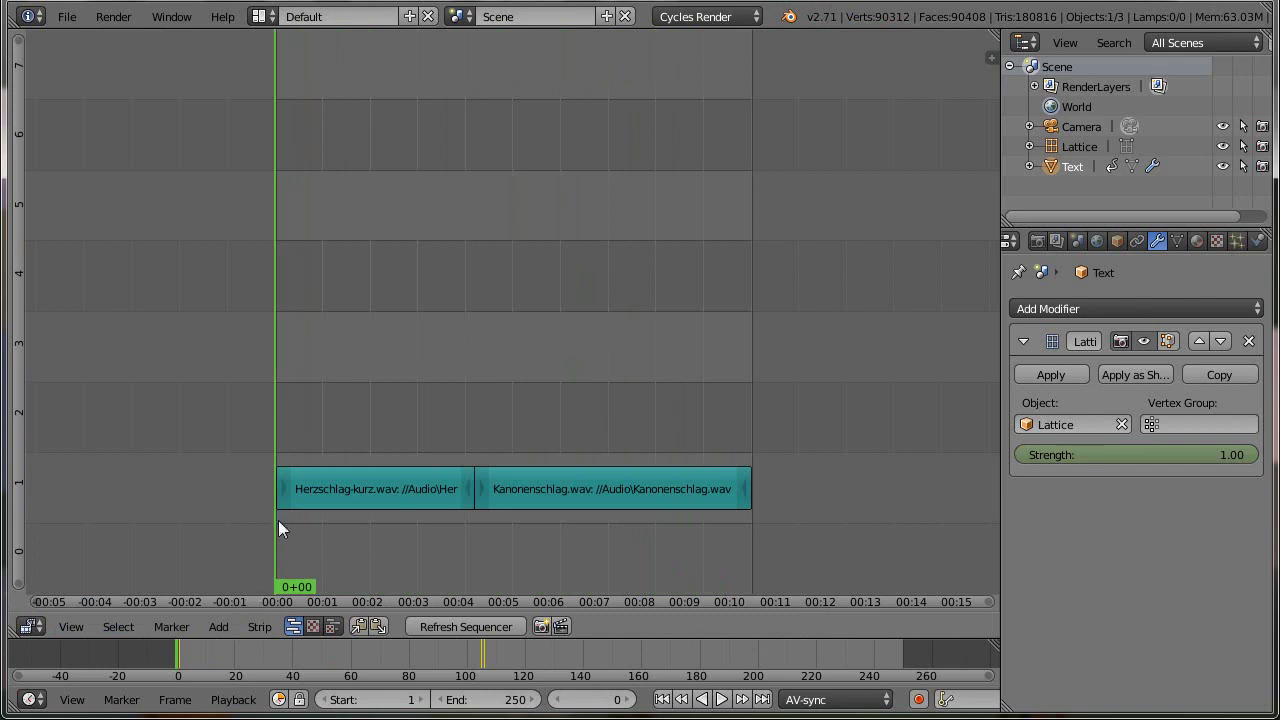
left_click_drag(300, 592, 481, 586)
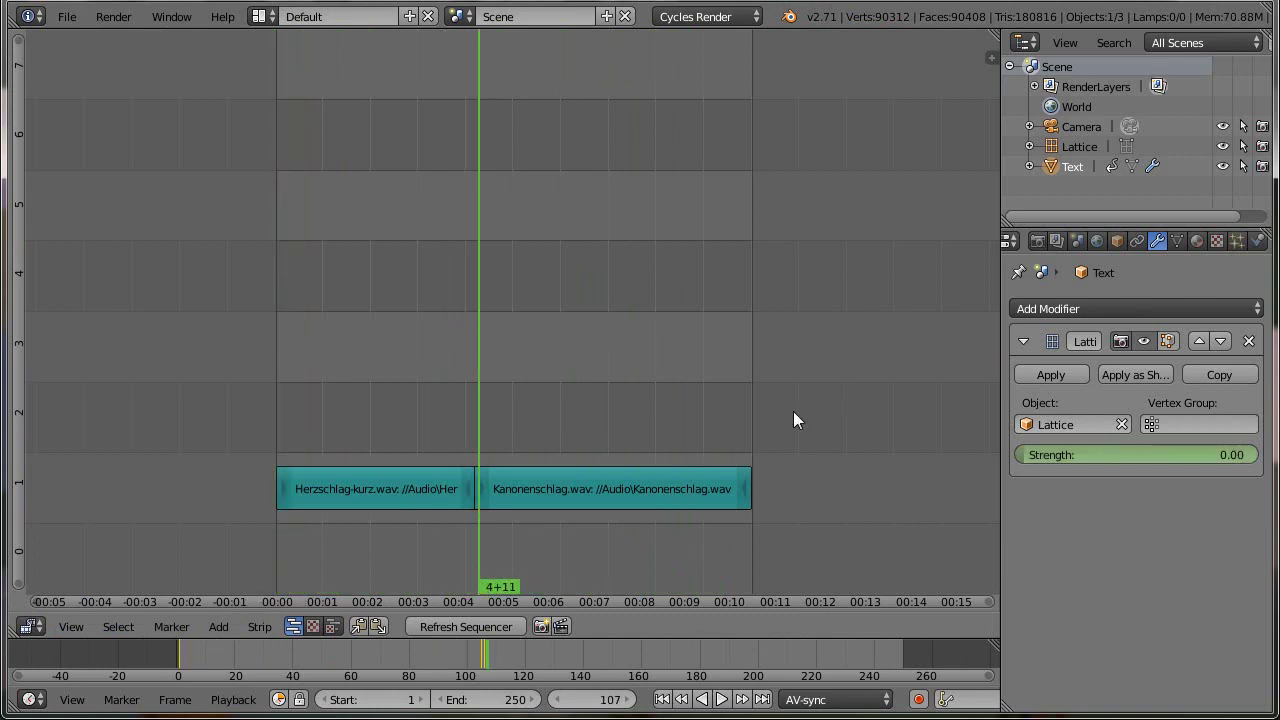
scroll(790, 412, "down", 2)
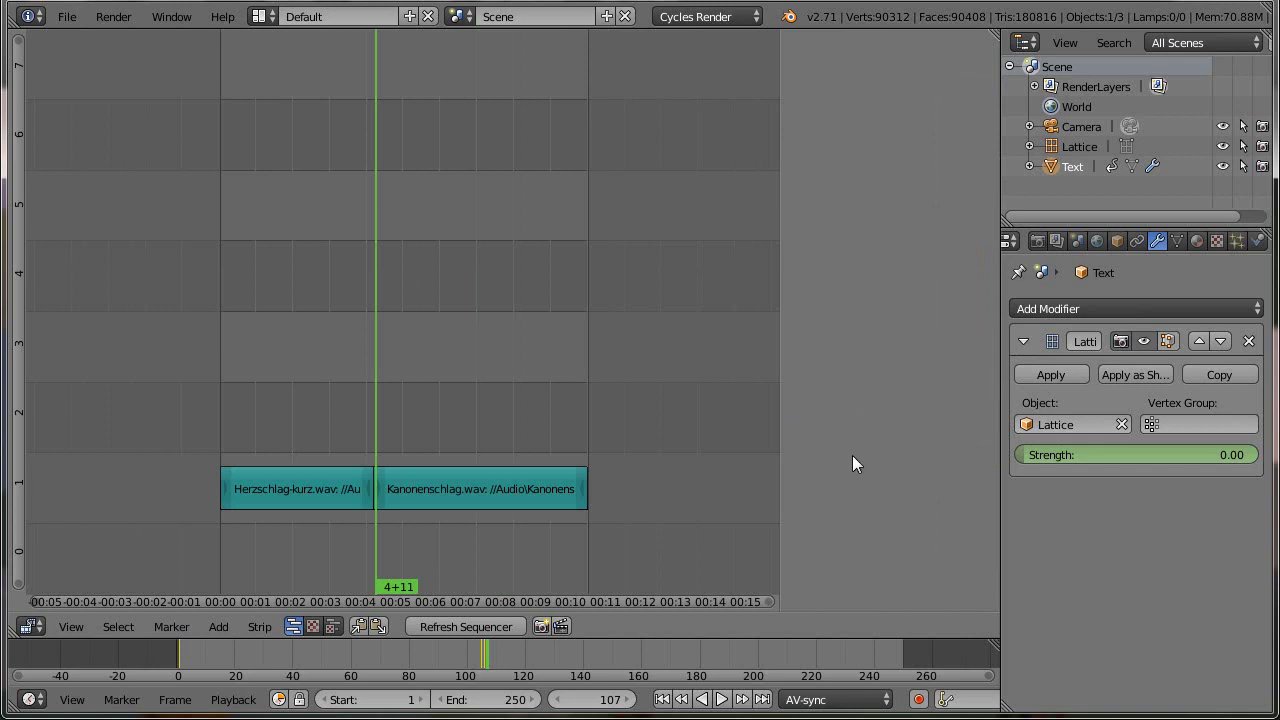
- Select the Kanonenschlag strip and keyframe its volume at 1.000 on frame 105
right_click(489, 496)
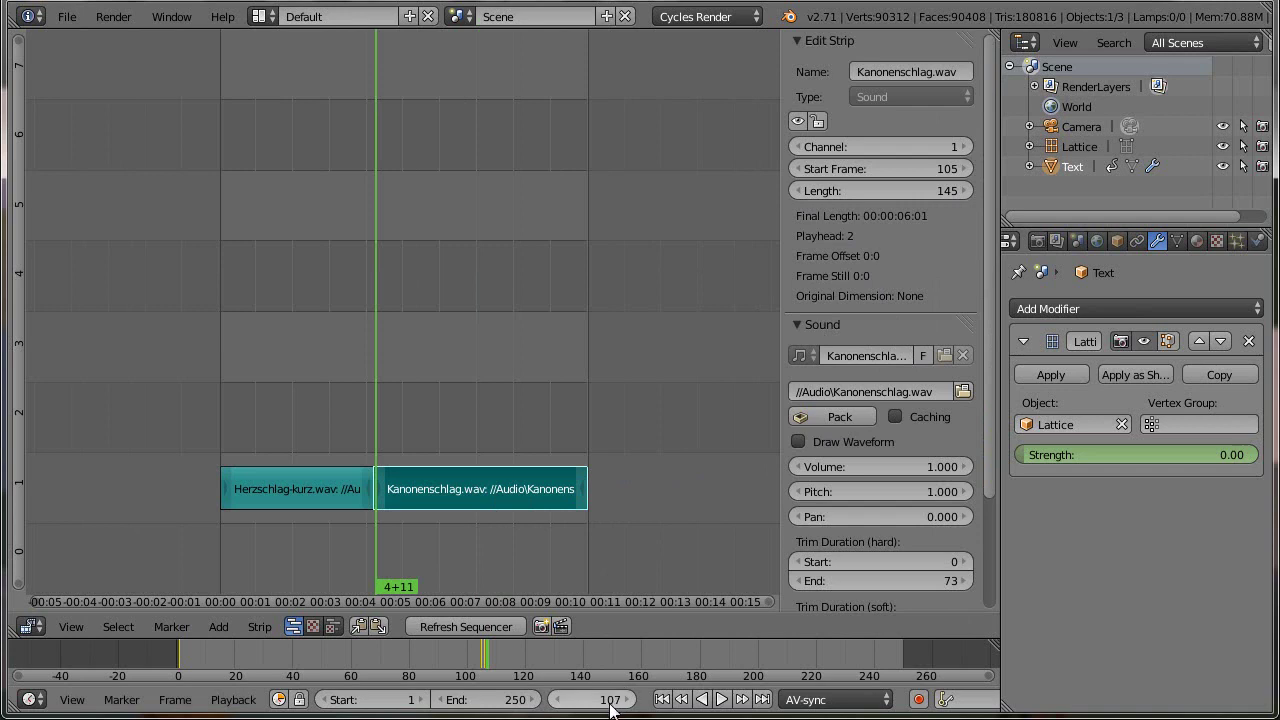
left_click(561, 700)
left_click(561, 700)
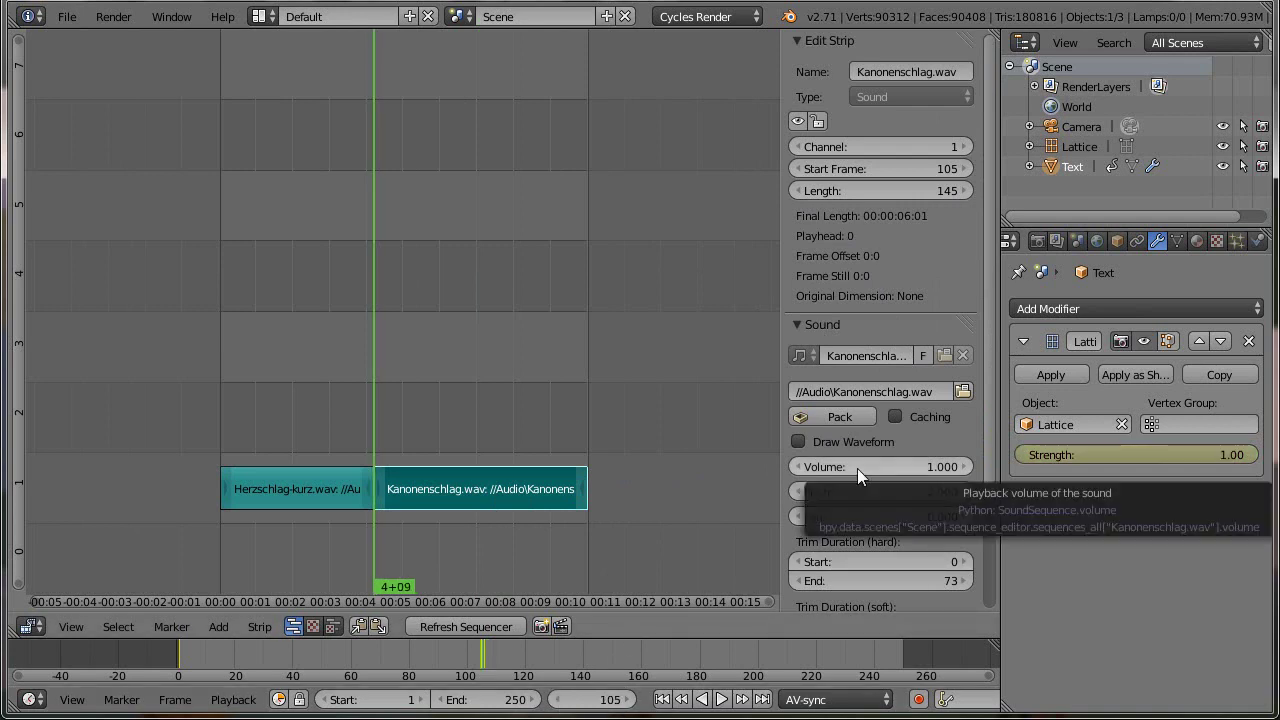
key("i")
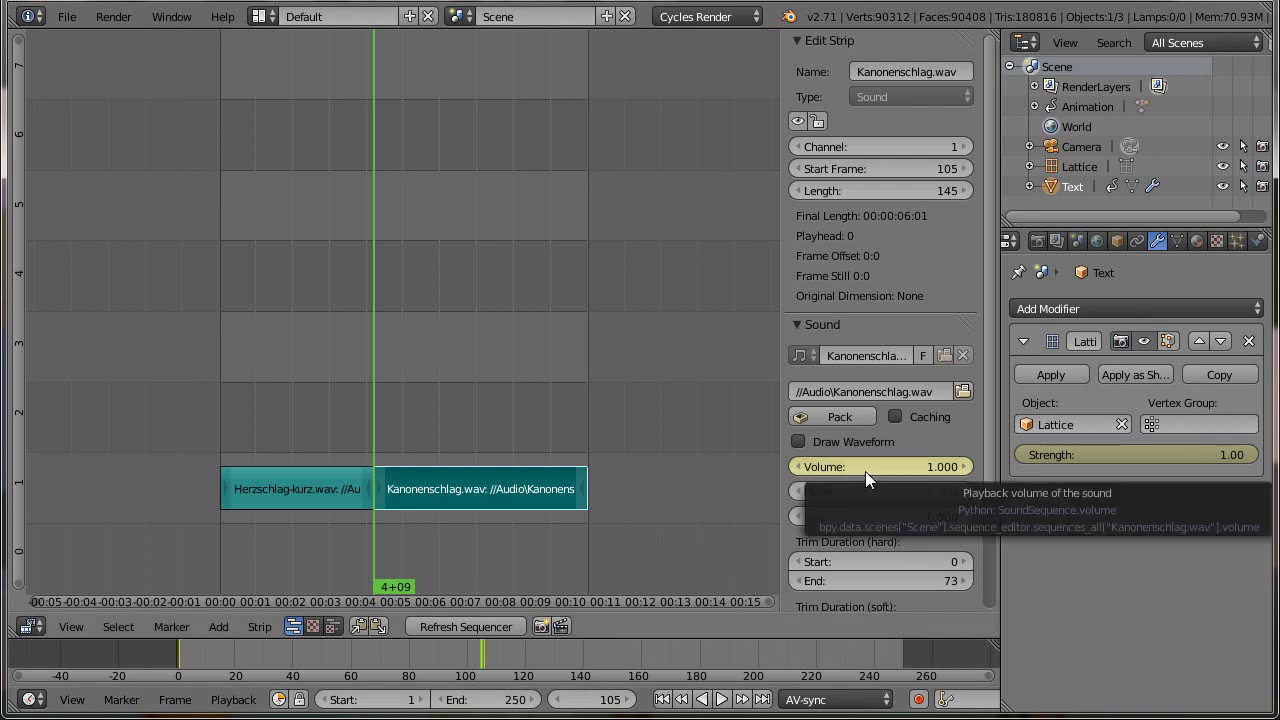
- Go to frame 230 and keyframe the Kanonenschlag volume at 1.000
left_click(596, 705)
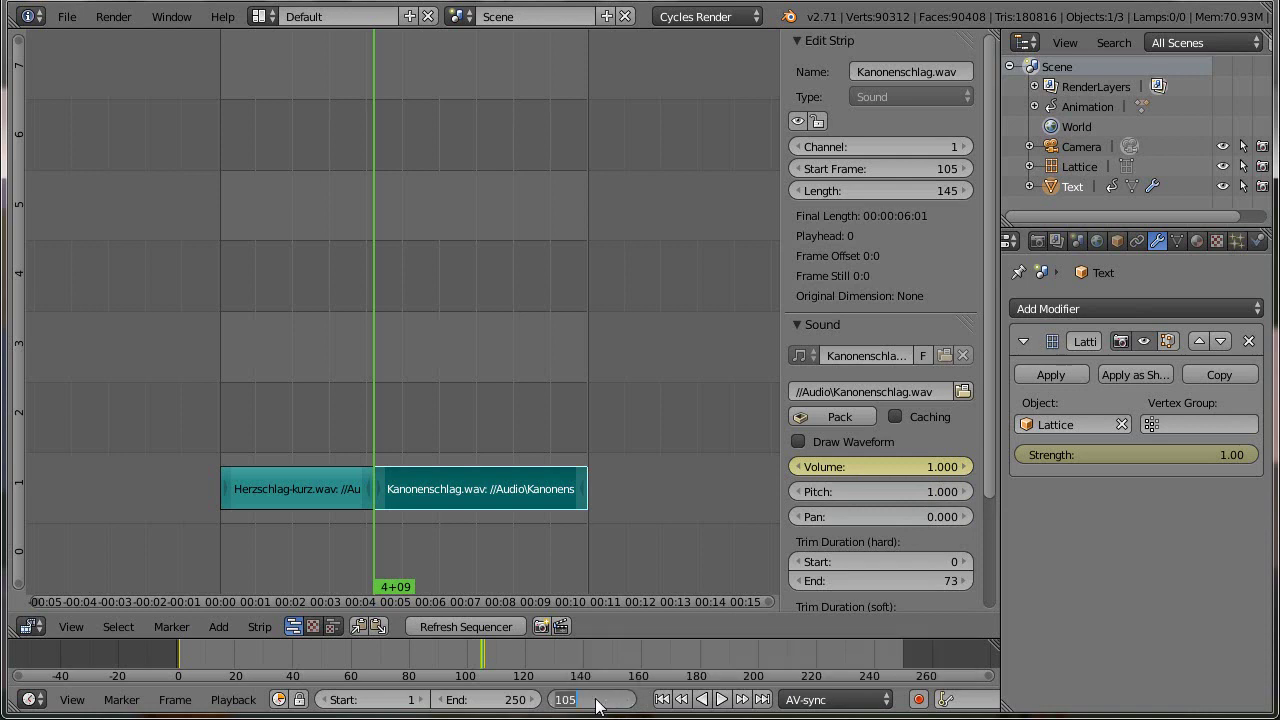
type("230")
key("Return")
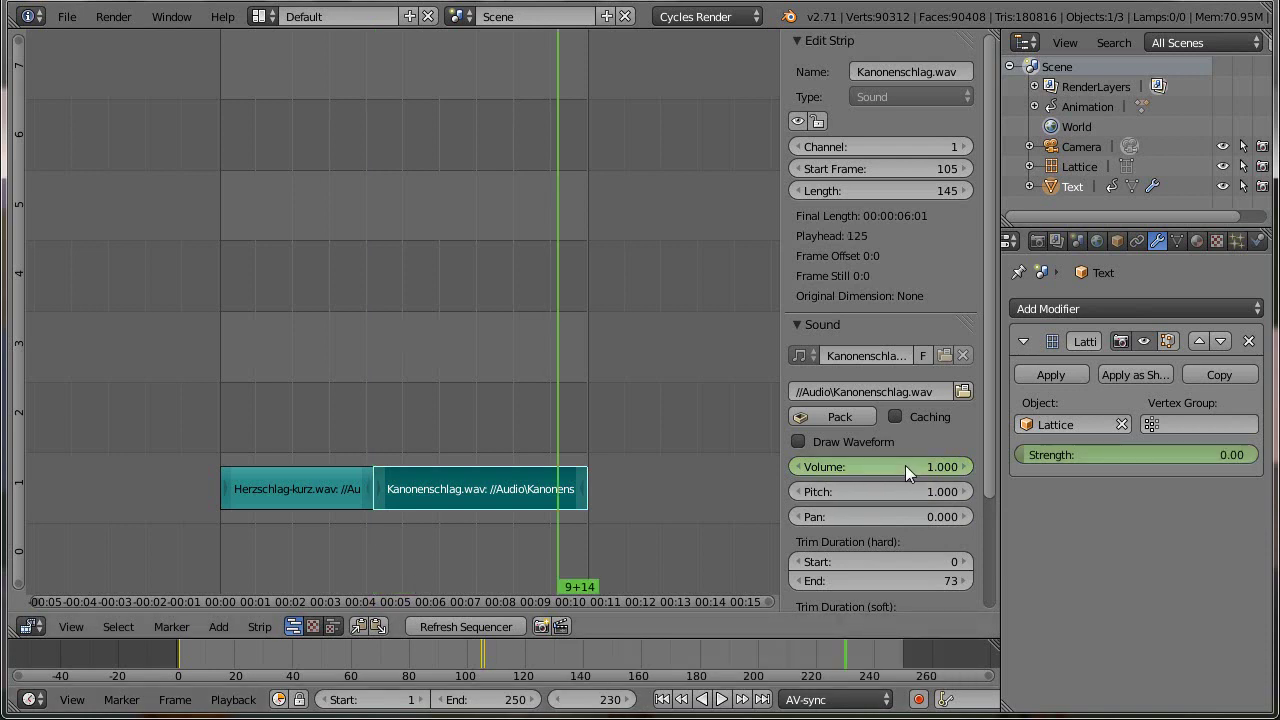
key("i")
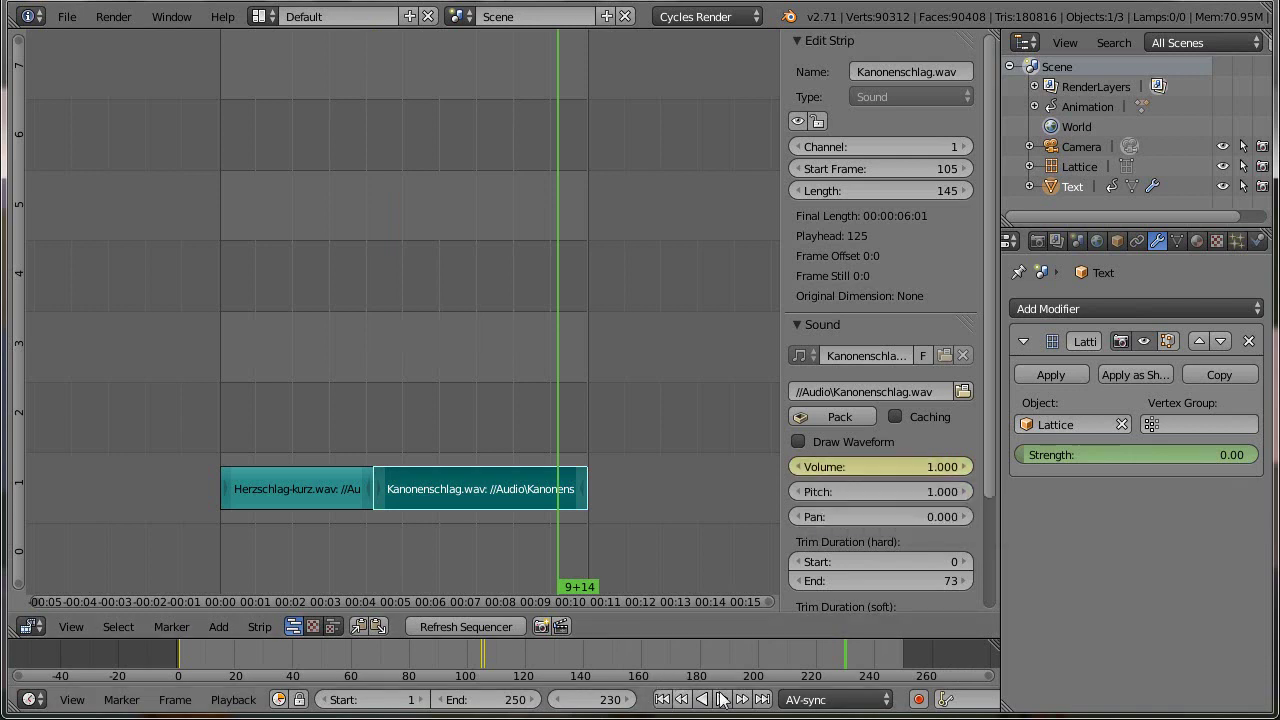
- At the last frame (250), set the strip volume to 0, keyframe it, and return to the first frame
left_click(762, 700)
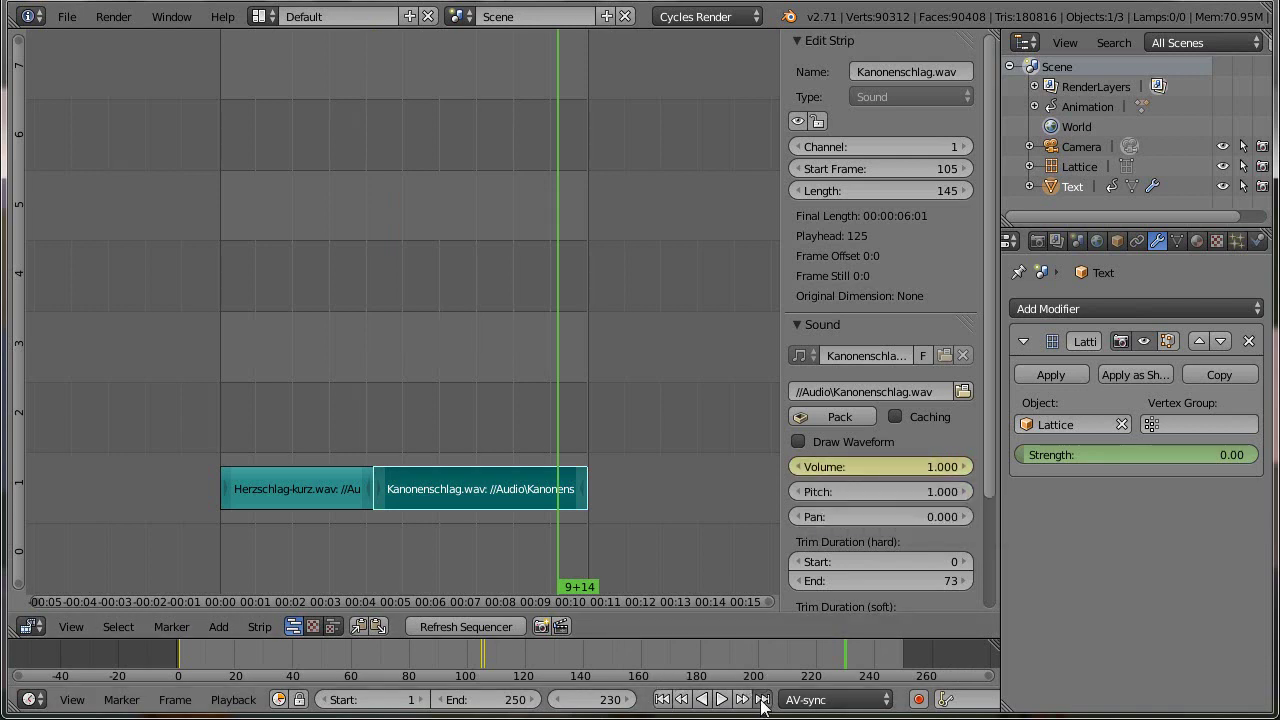
left_click(881, 470)
type("0")
key("Return")
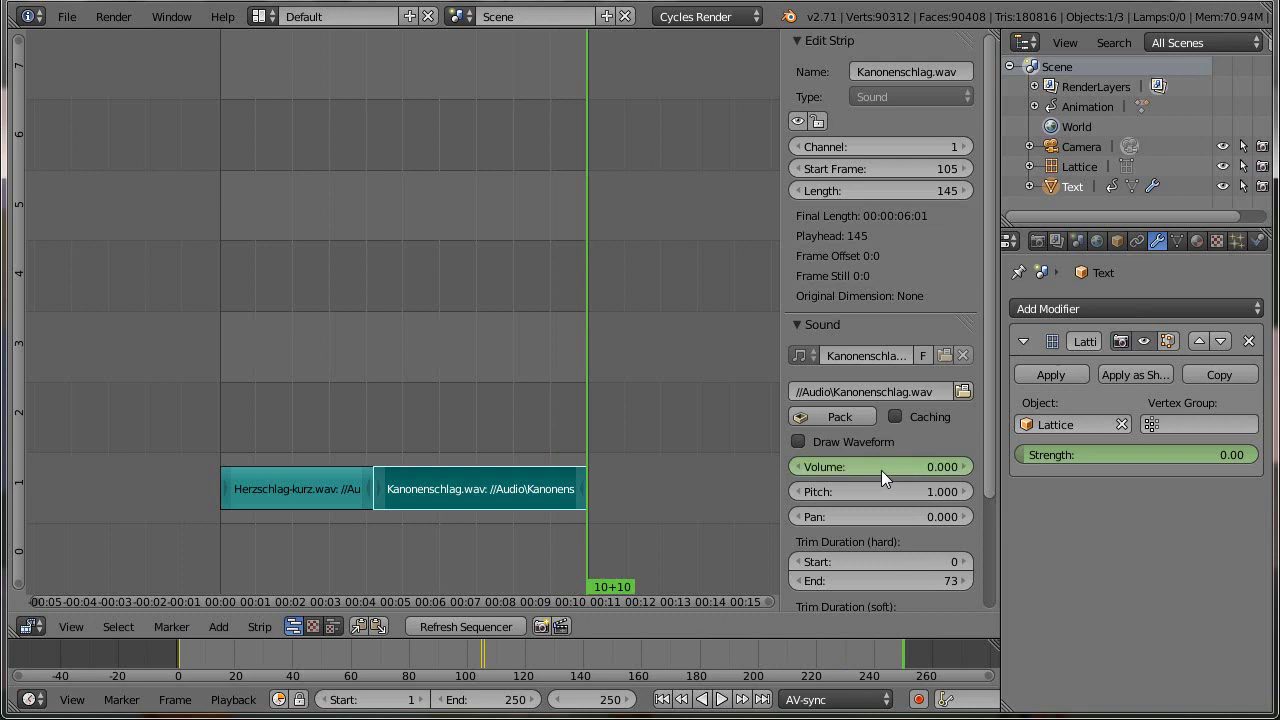
key("i")
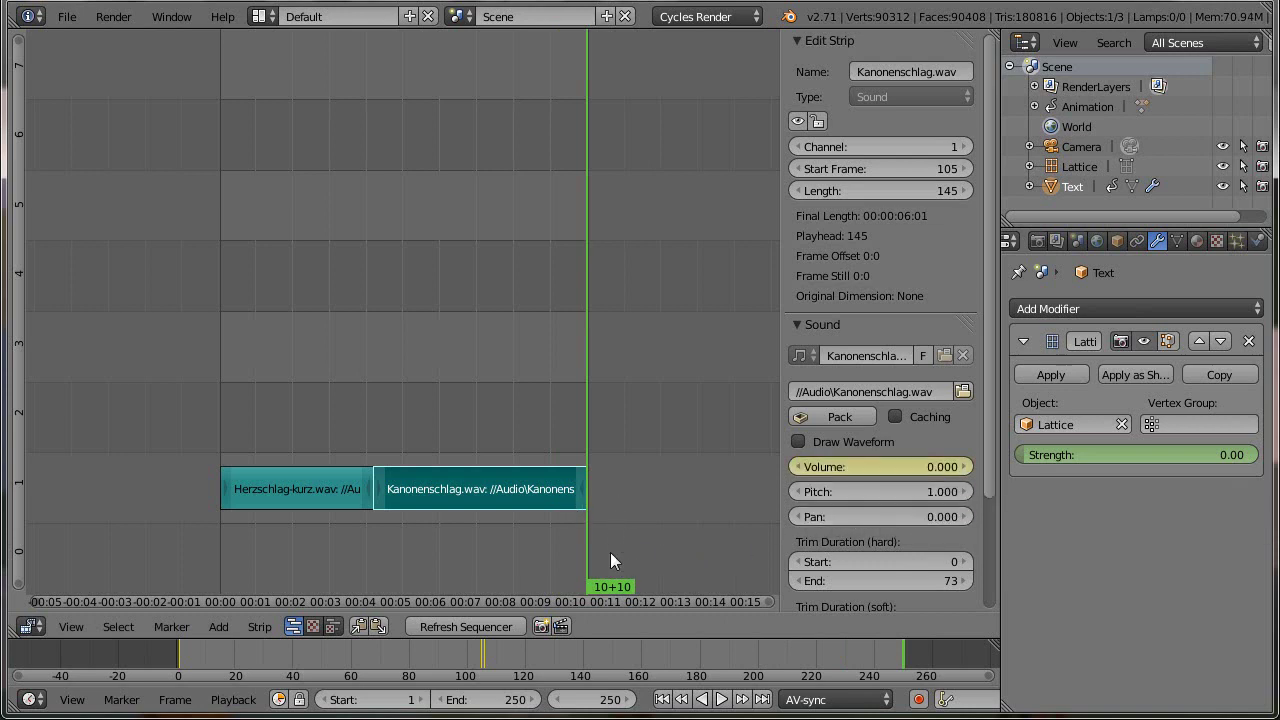
left_click(662, 700)
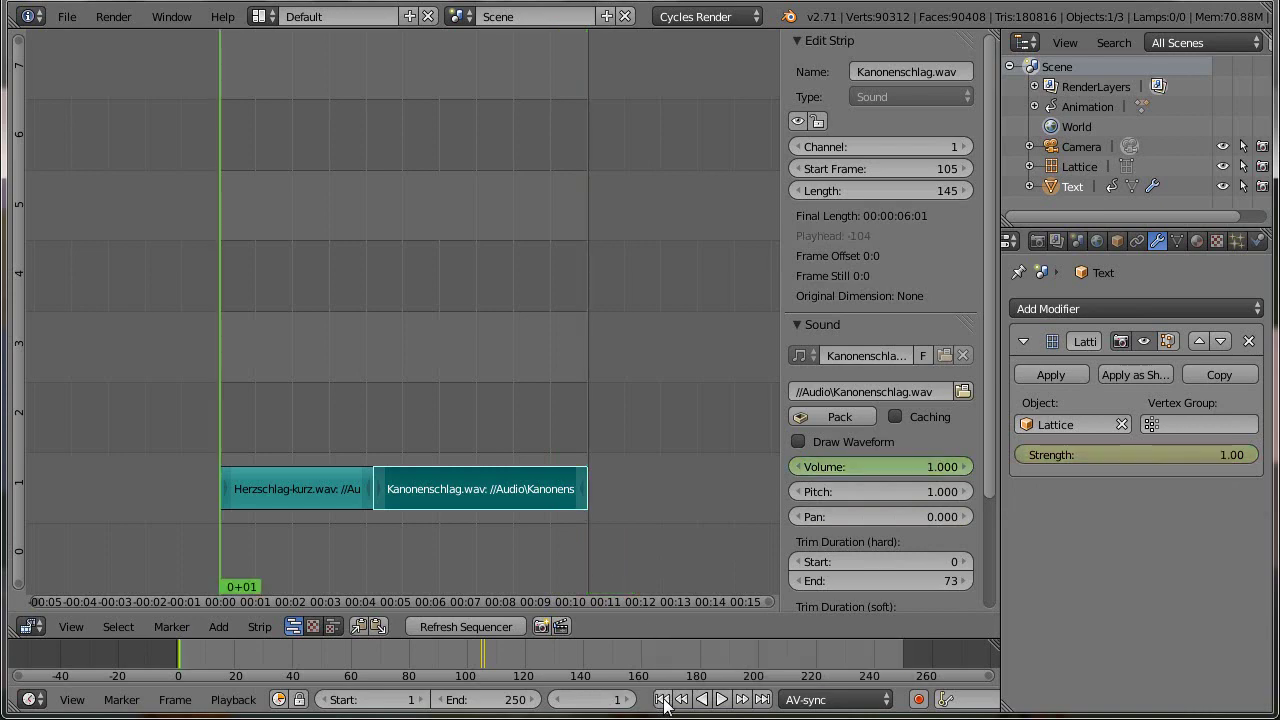
left_click(30, 627)
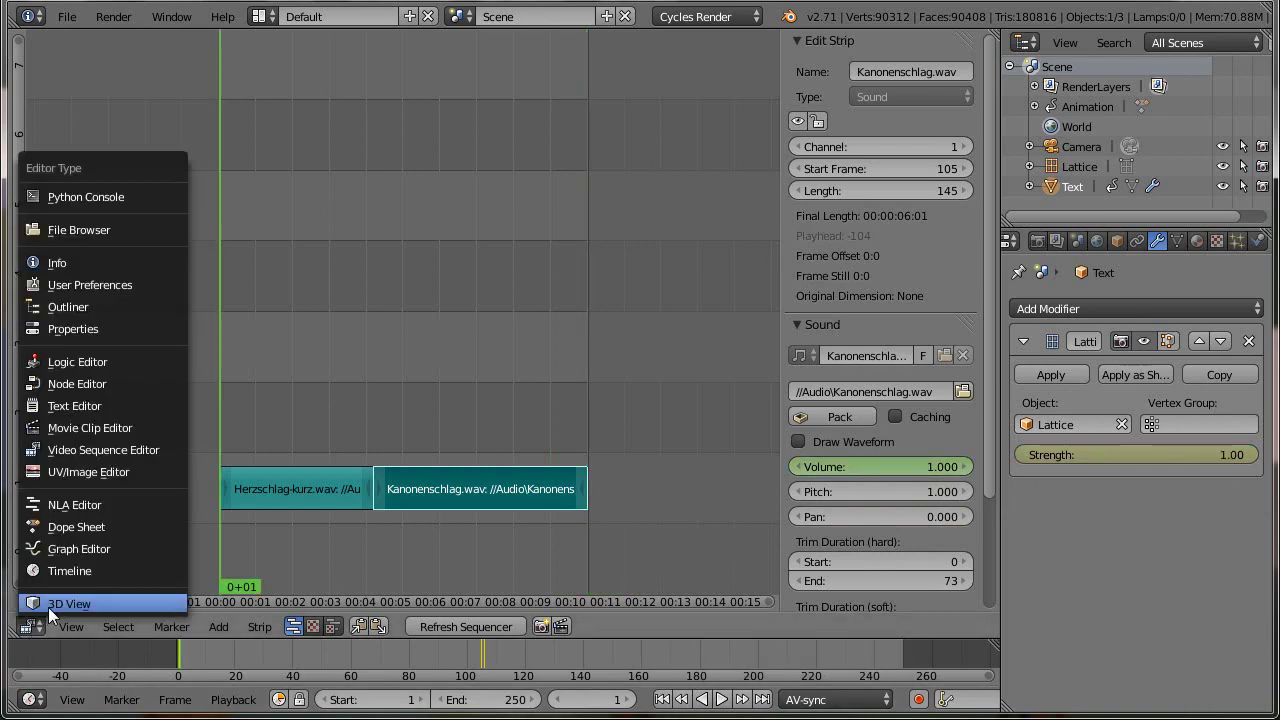
- Switch the sequencer back to the 3D view of HEARTBEAT and play the animation with sound
left_click(48, 607)
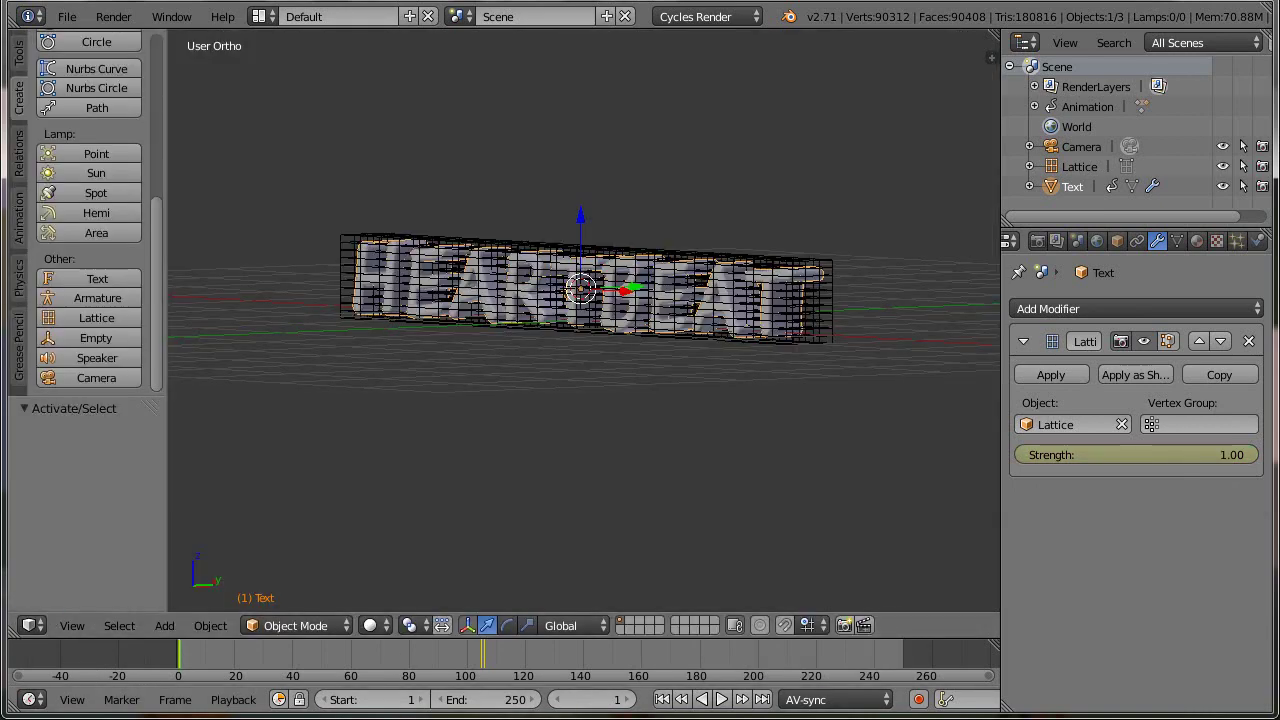
left_click(720, 700)
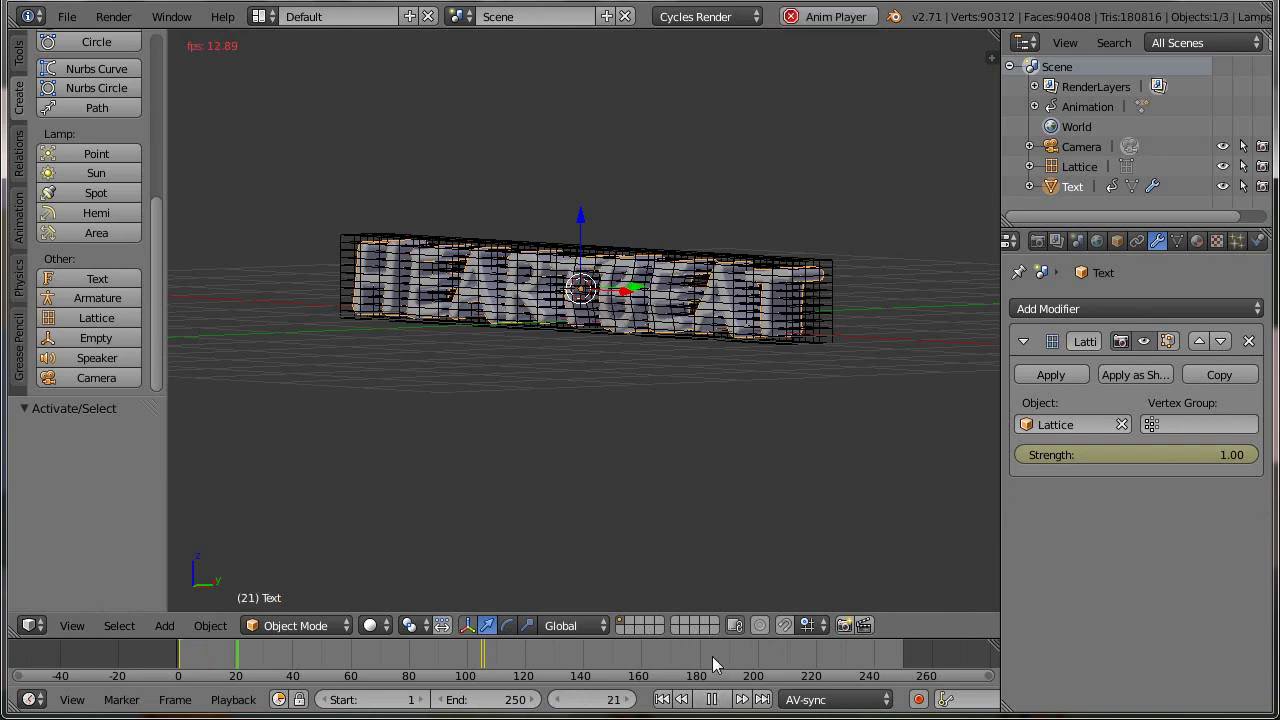
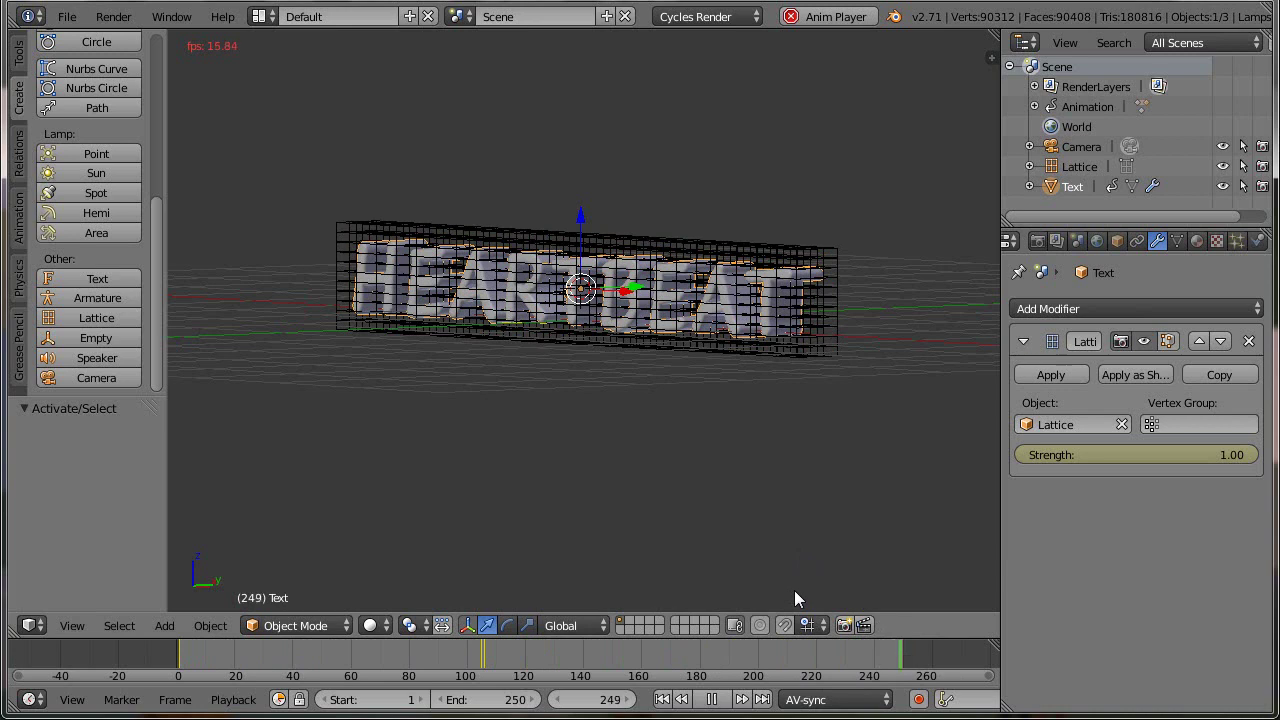
- Stop playback, hide the Lattice with its Outliner eye icon, and select the HEARTBEAT text
key("Escape")
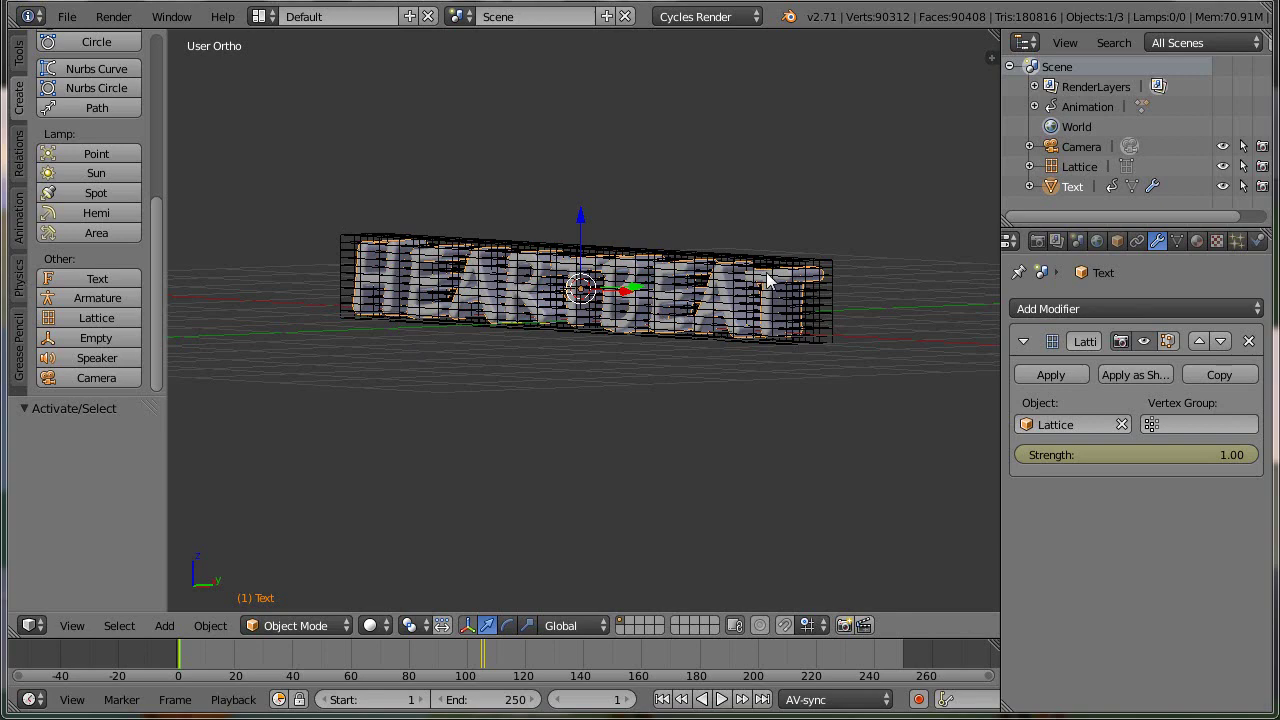
right_click(828, 270)
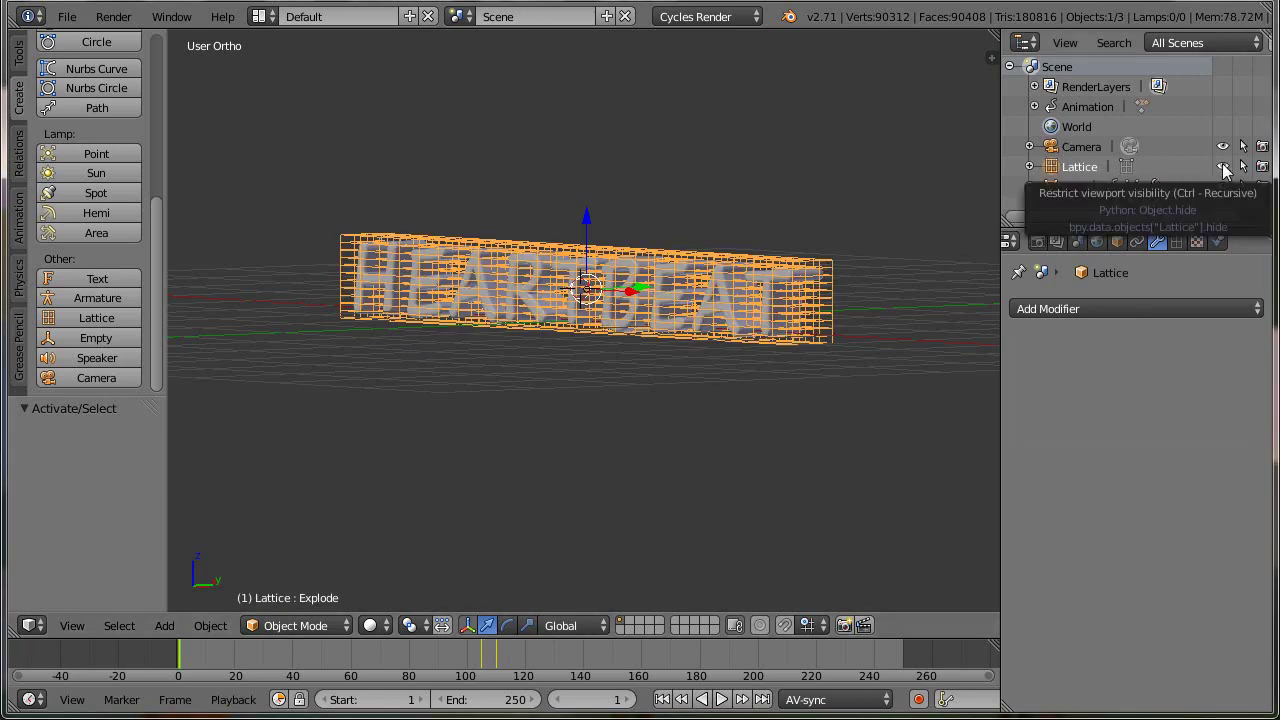
left_click(1222, 167)
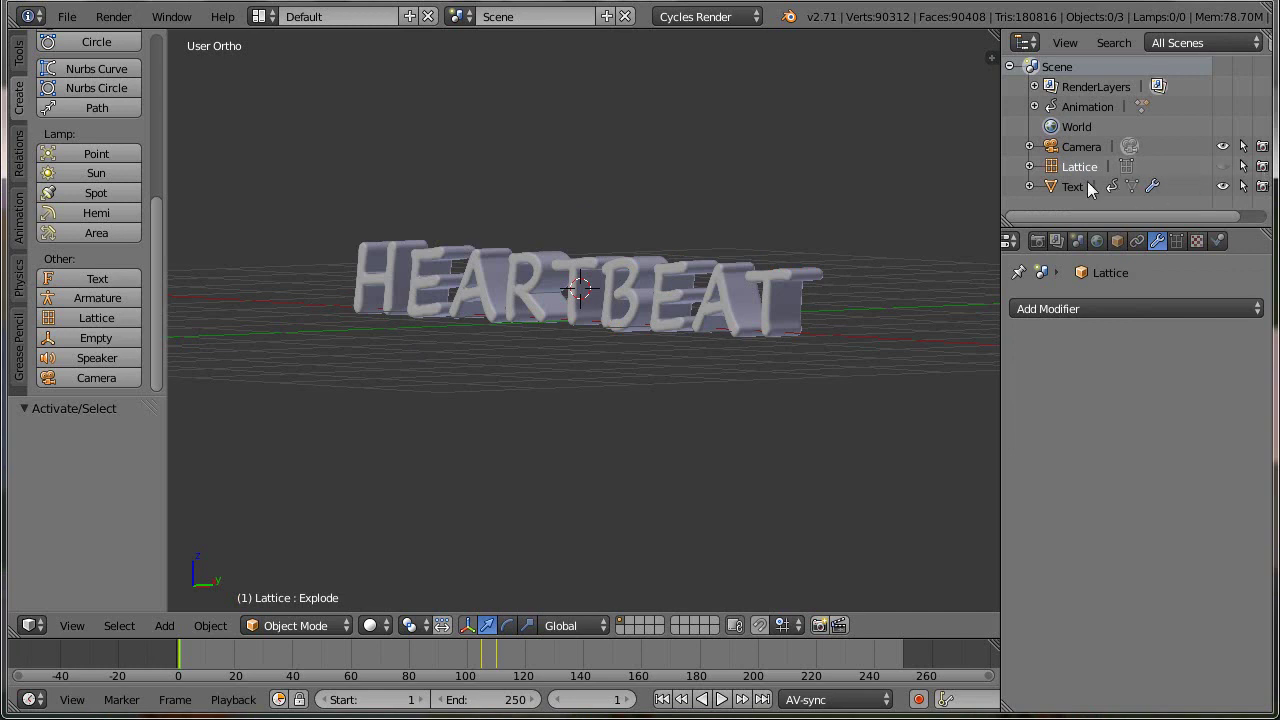
right_click(755, 276)
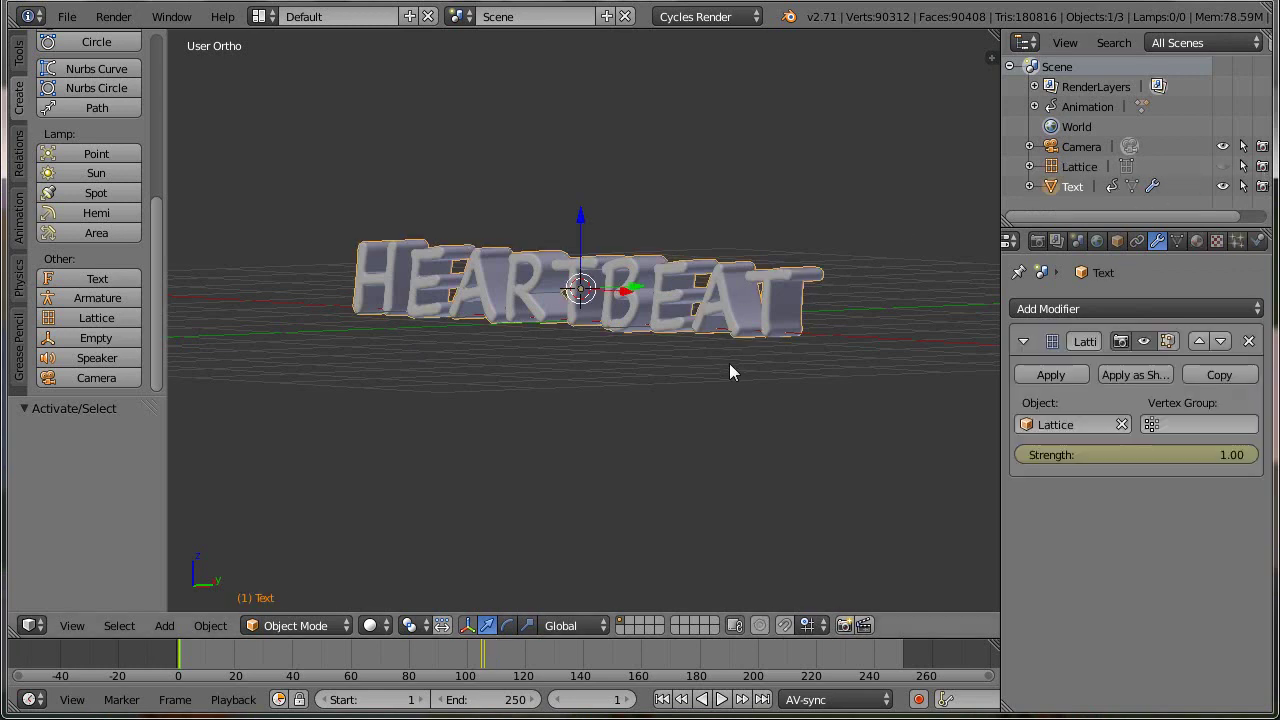
- Create a new material for the text named 'Partikelmat'
left_click(1197, 242)
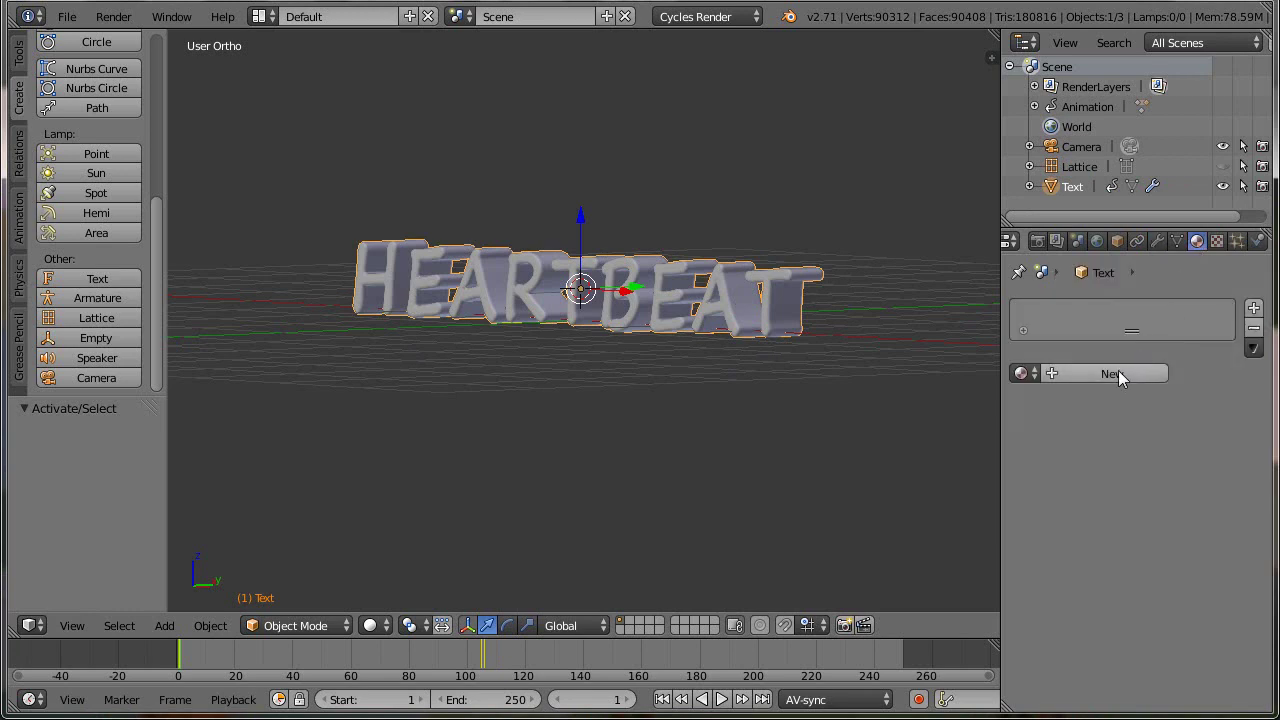
left_click(1066, 374)
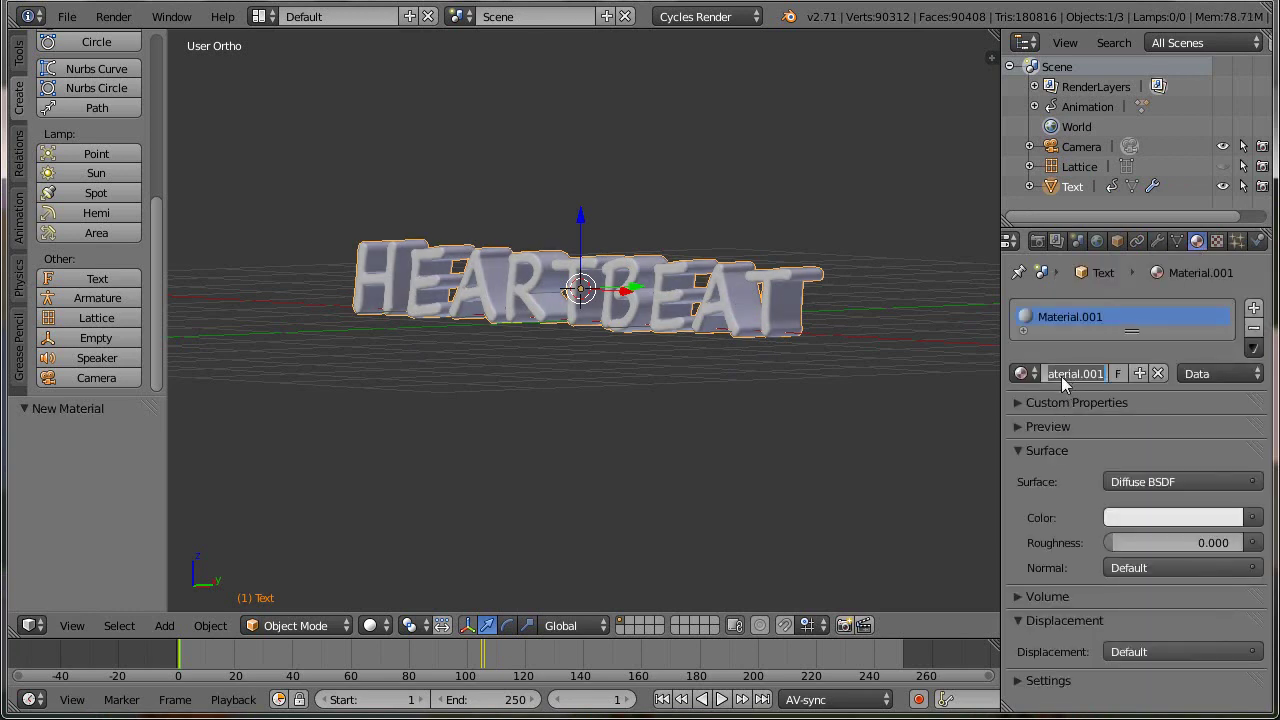
type("Pa")
type("rtikelmat")
key("Return")
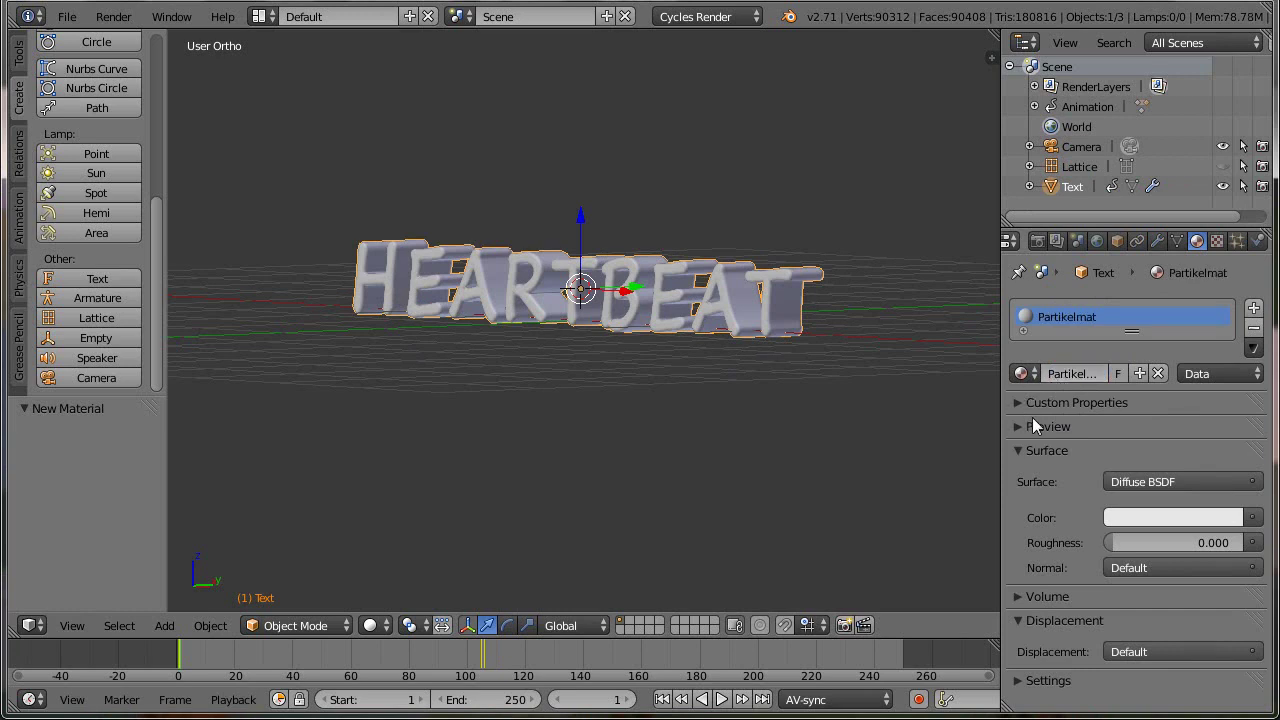
- Set the surface to Anisotropic BSDF with a red-orange colour
left_click(1146, 481)
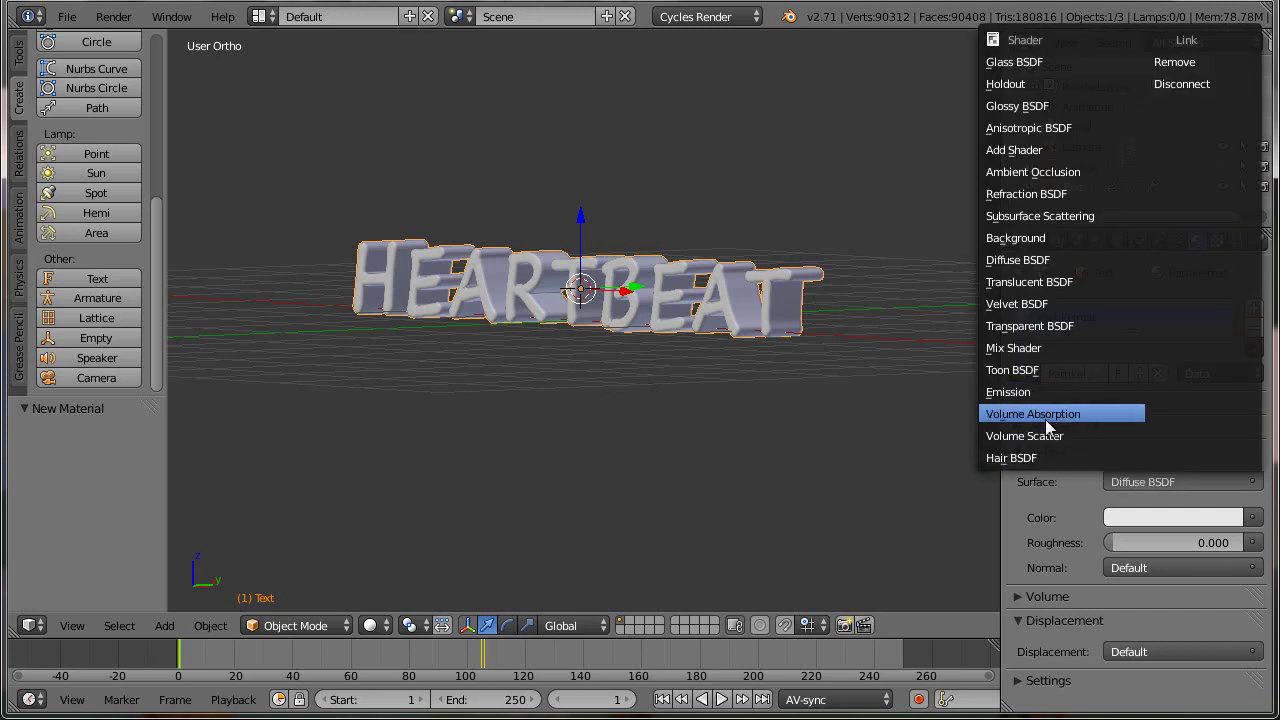
left_click(1062, 128)
left_click(1180, 517)
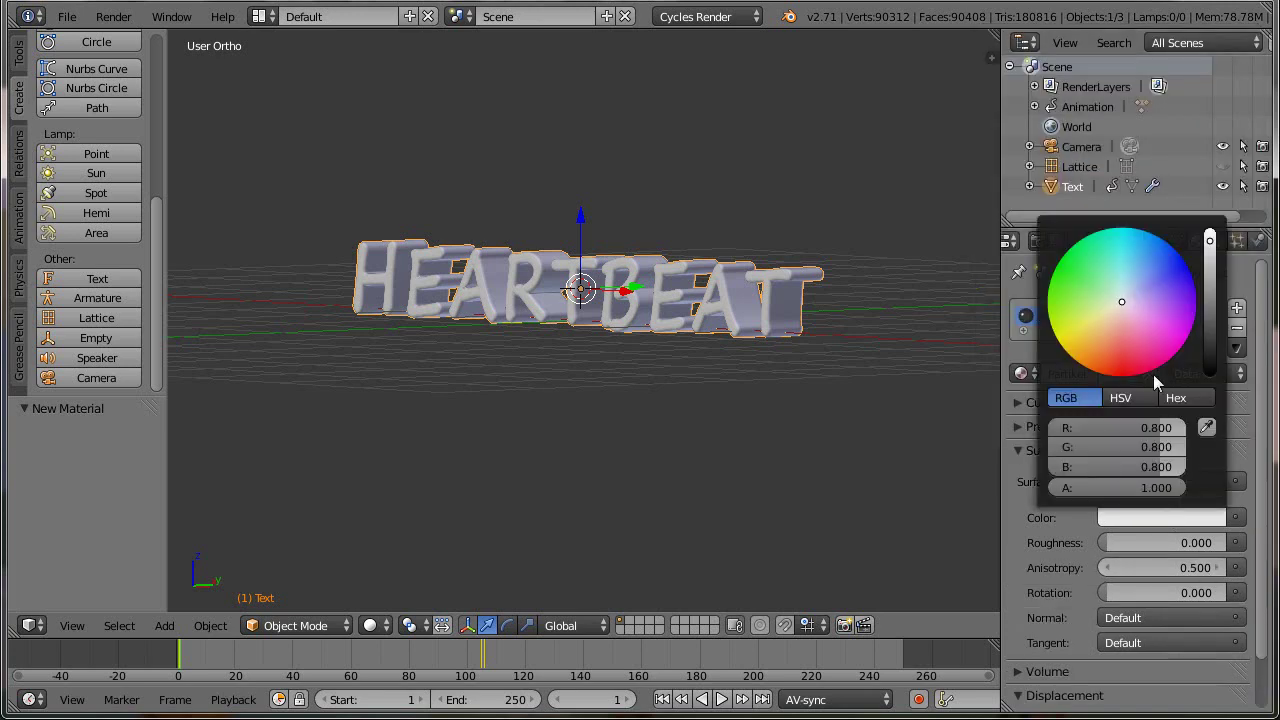
left_click(1101, 366)
left_click_drag(1103, 365, 1109, 375)
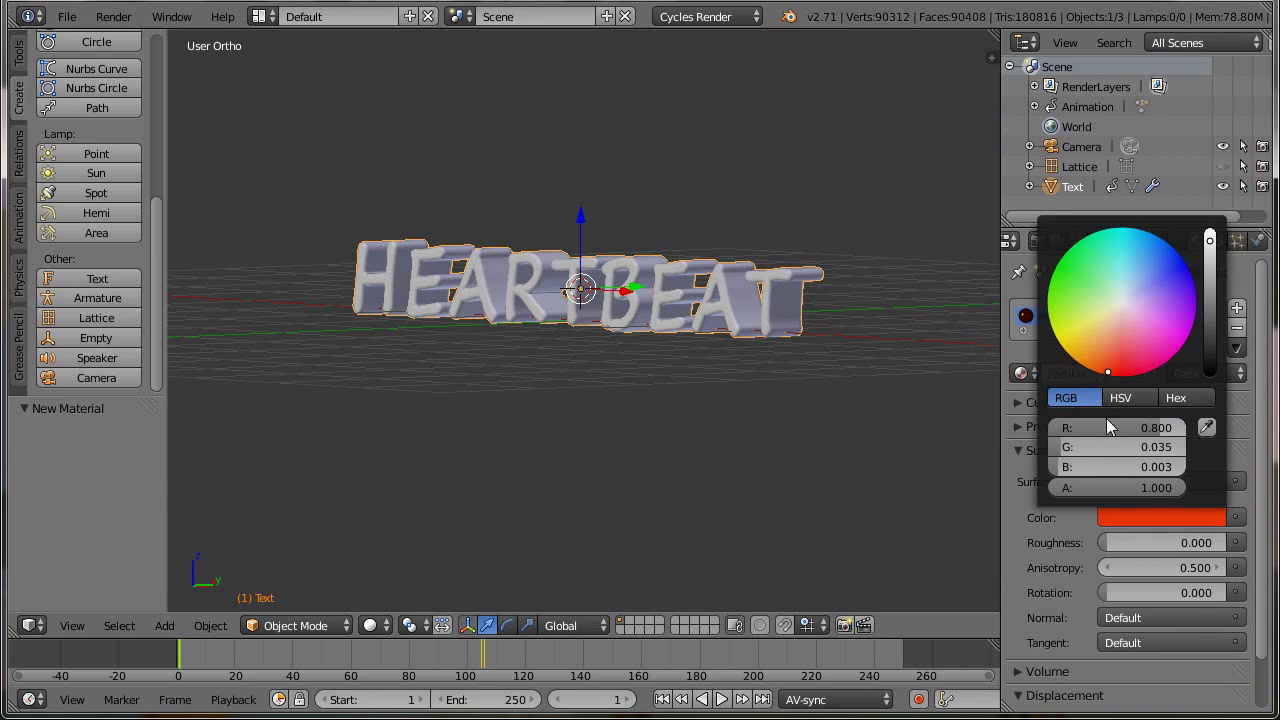
key("Return")
- Show the material preview sphere and set Roughness to 0.02
left_click(1040, 427)
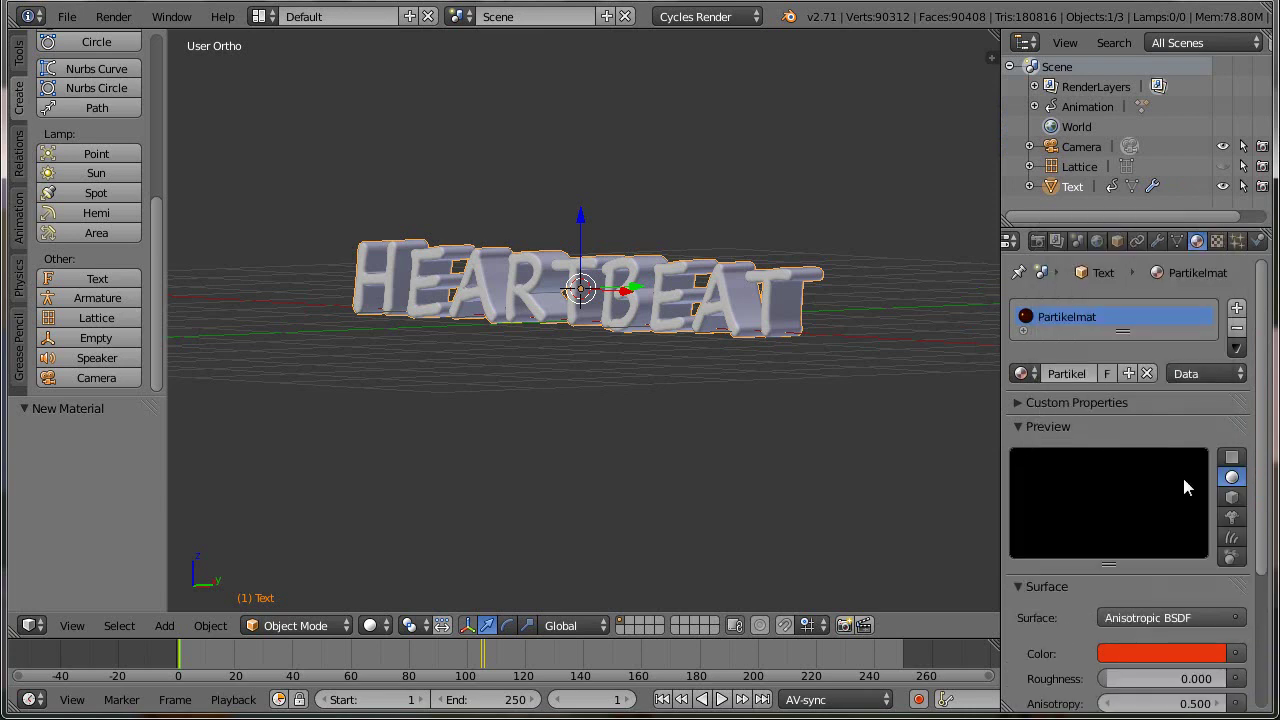
scroll(1165, 655, "down", 3)
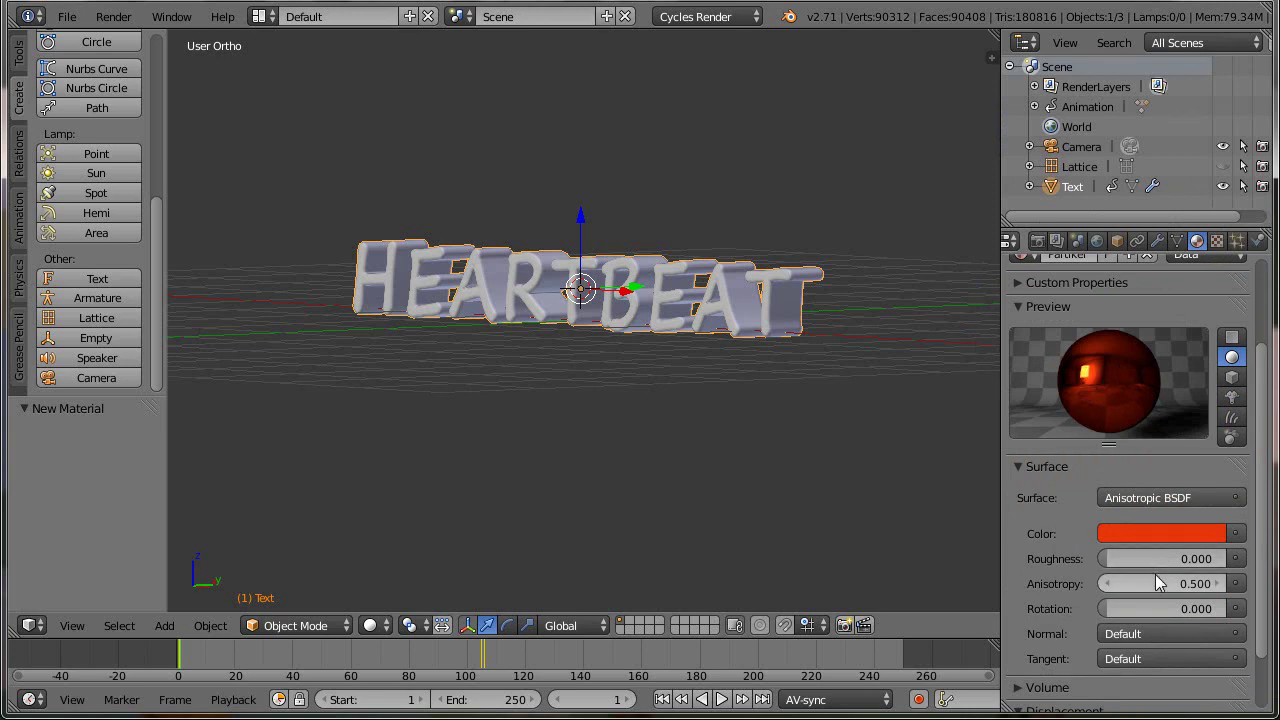
left_click(1183, 558)
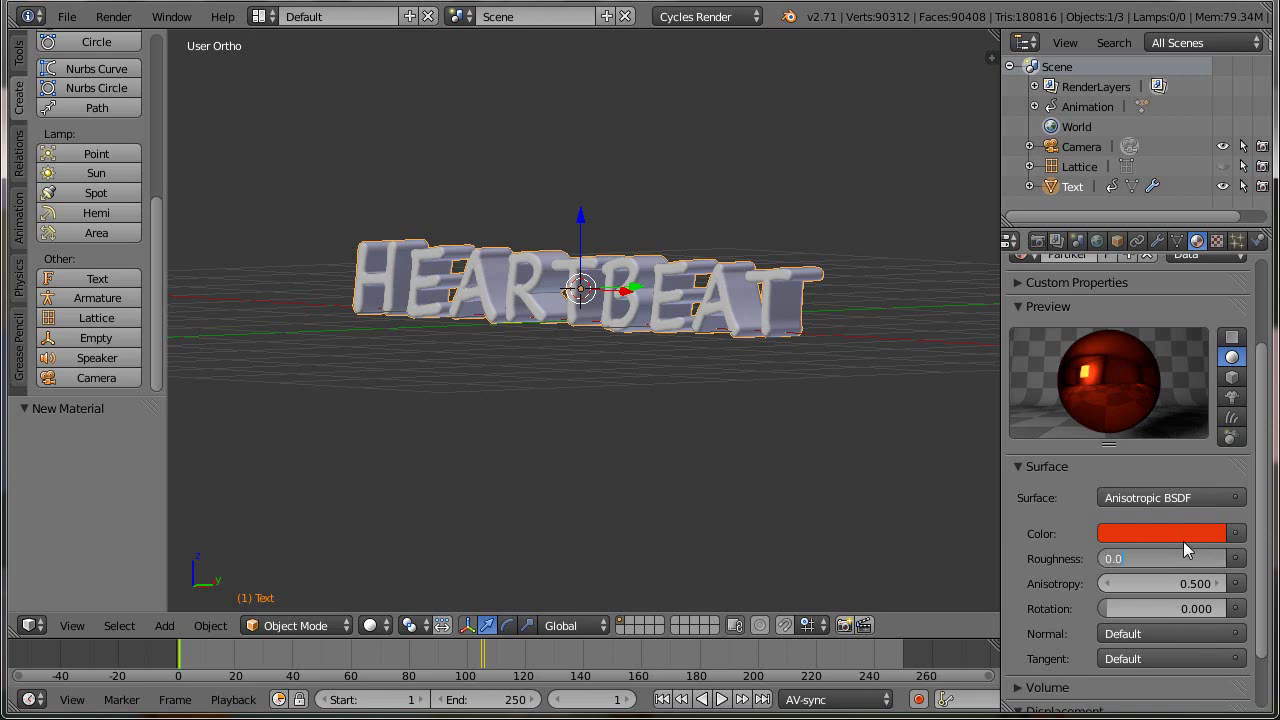
type("0.02")
key("Return")
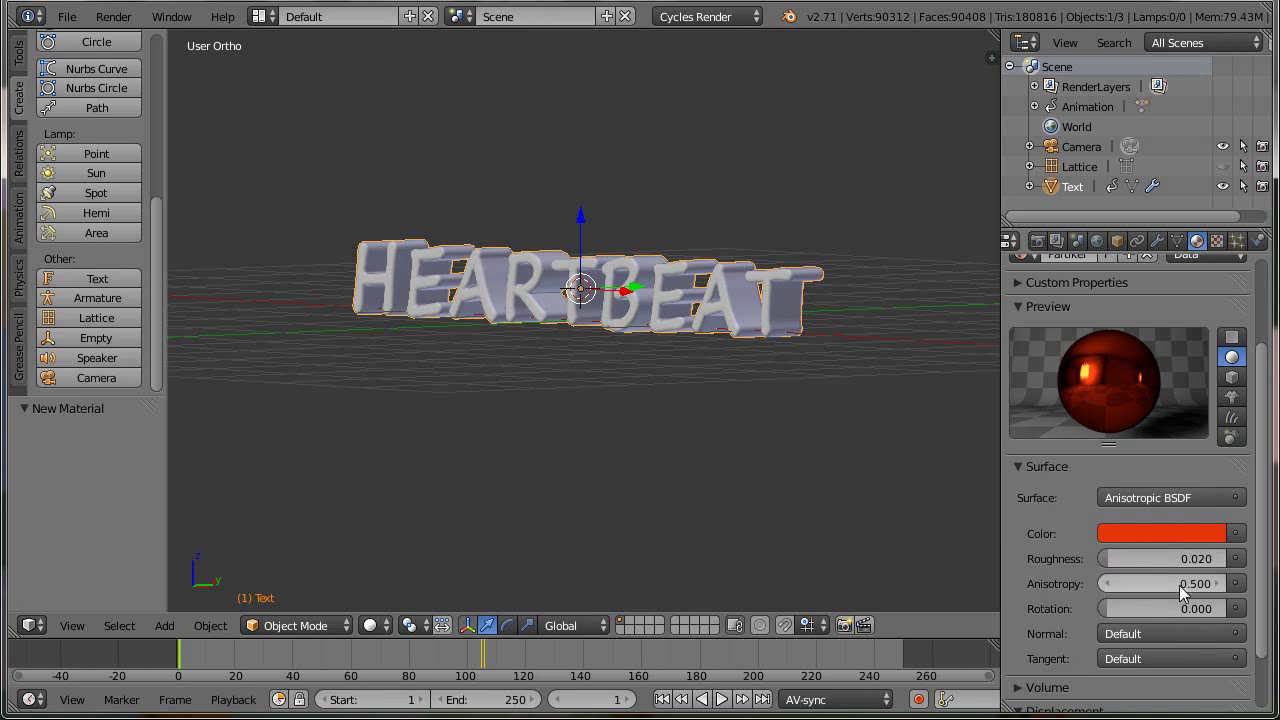
- Set Anisotropy to 0.75, after first trying 0.85
left_click(1182, 584)
key("BackSpace")
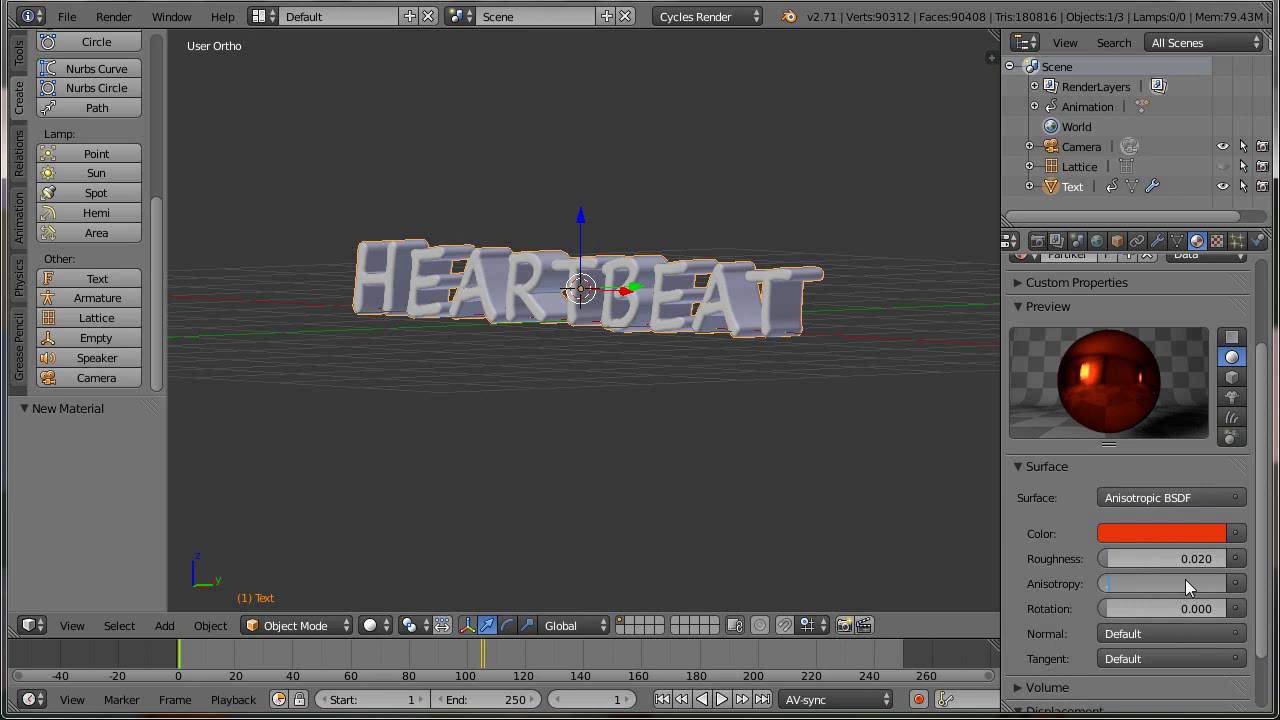
type(".85")
key("Return")
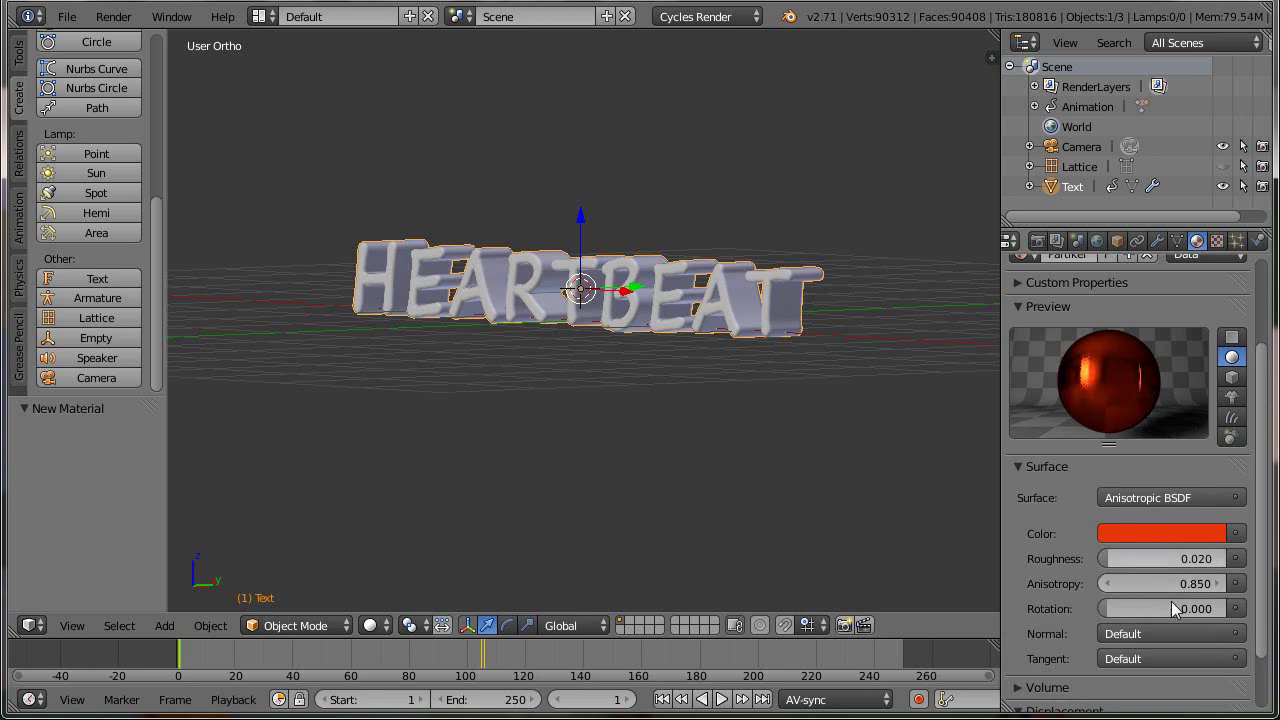
left_click(1174, 583)
type(".75")
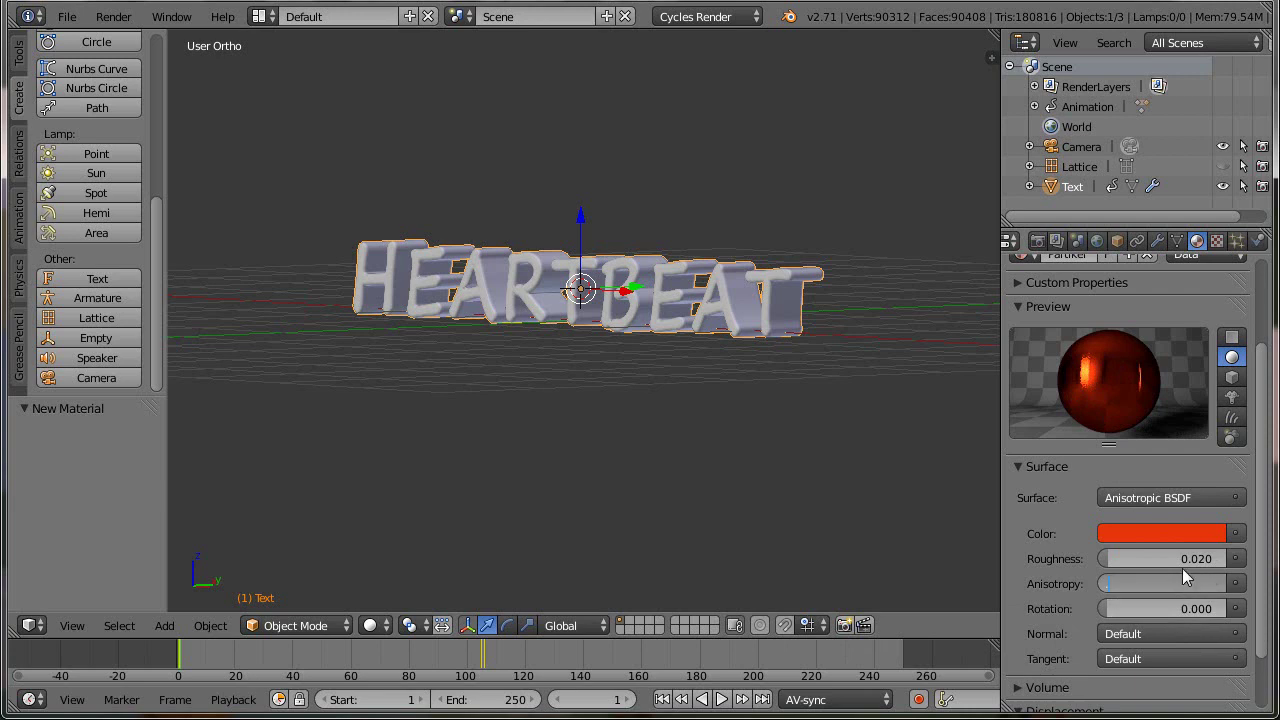
key("Return")
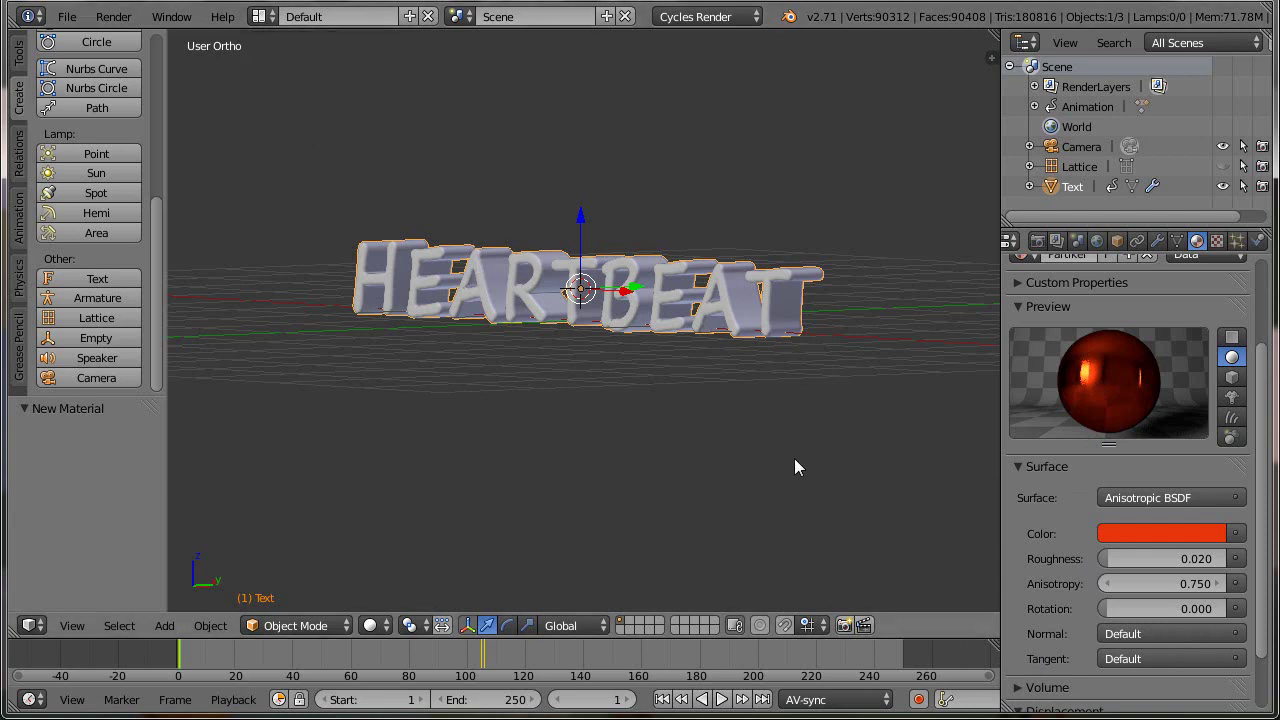
- Add a new ParticleSystem to the HEARTBEAT text and check its mesh in Edit Mode
left_click(1237, 241)
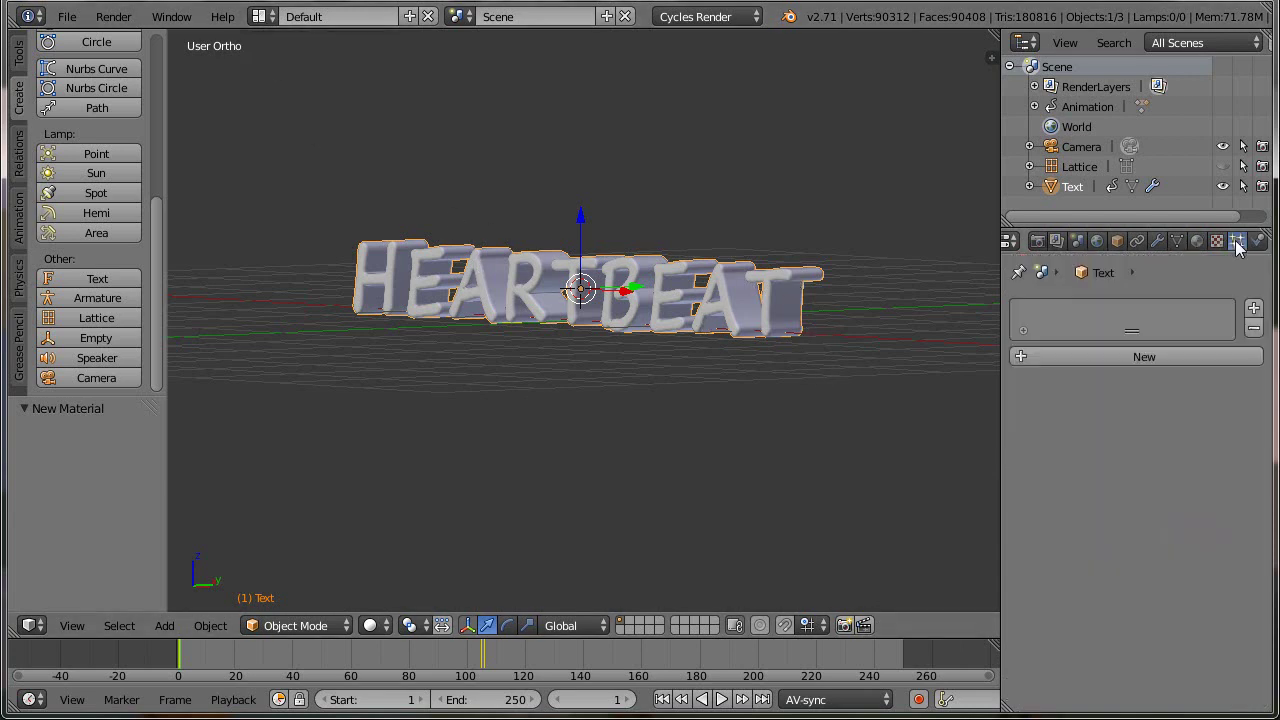
left_click(1137, 359)
scroll(1262, 445, "down", 1)
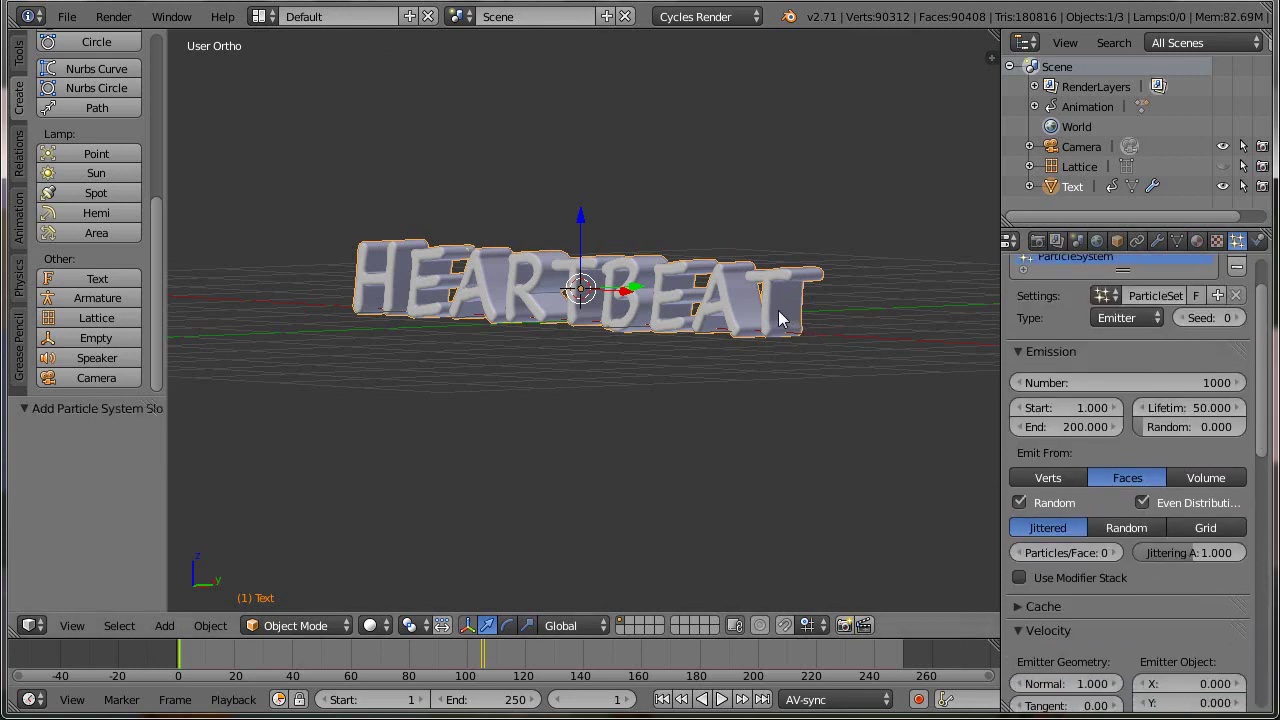
key("Tab")
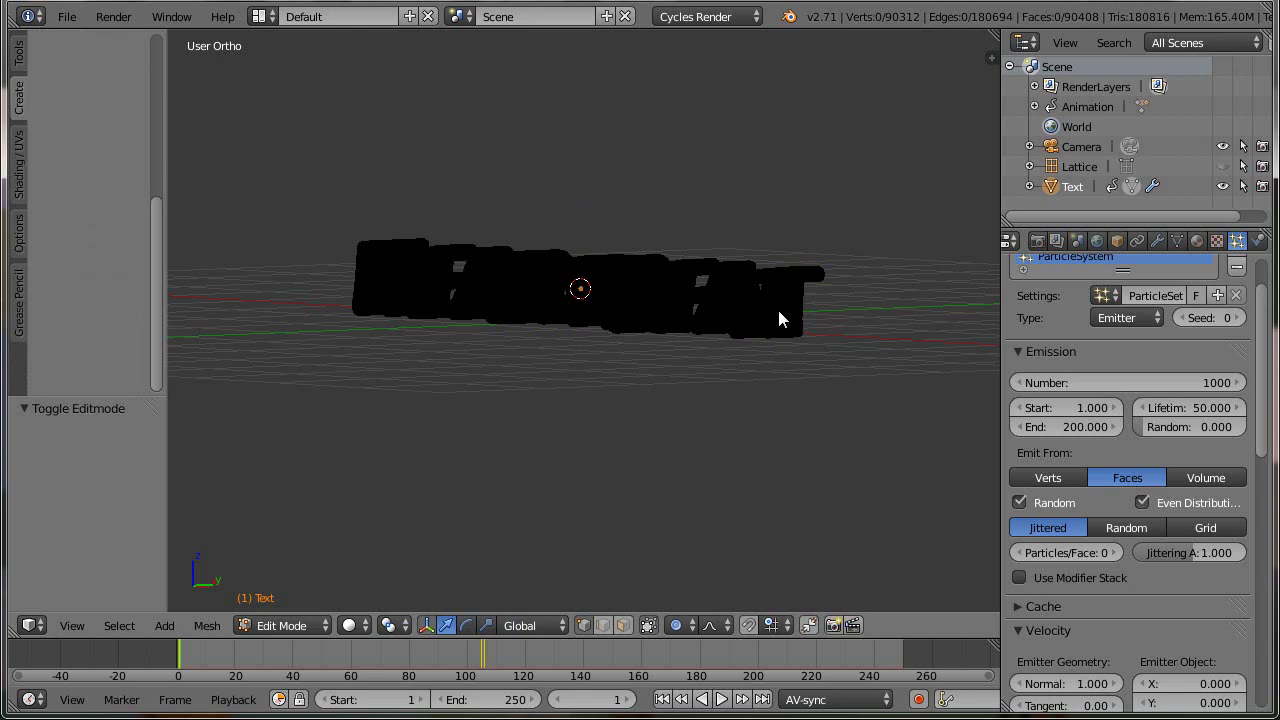
key("Tab")
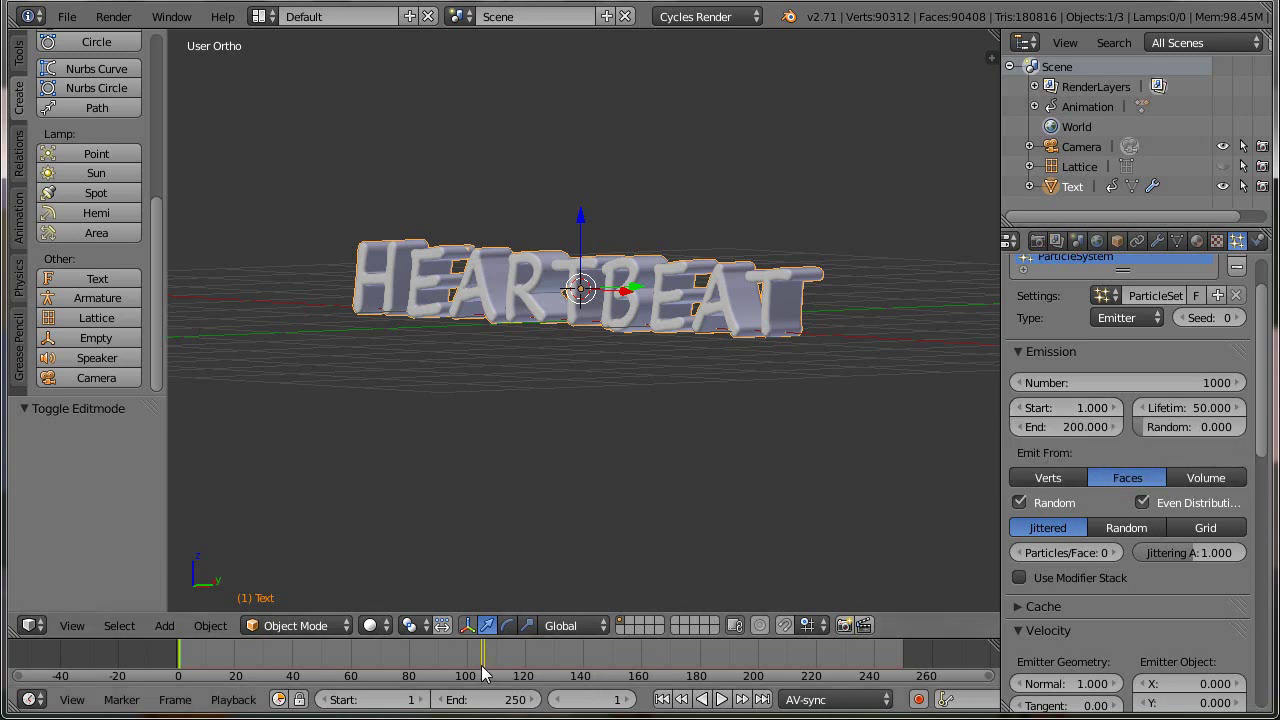
- Set emission Start and End to frame 108, Lifetime 140 and lifetime Random about 0.27
left_click(1064, 406)
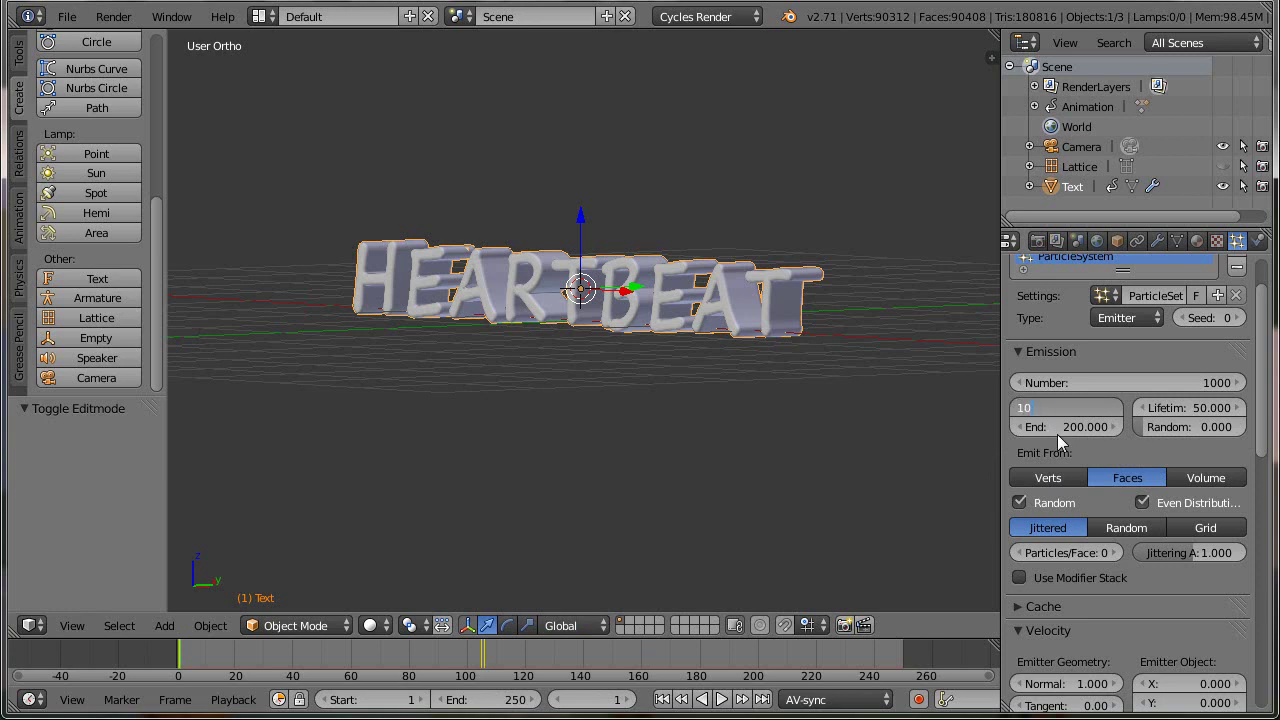
key("Return")
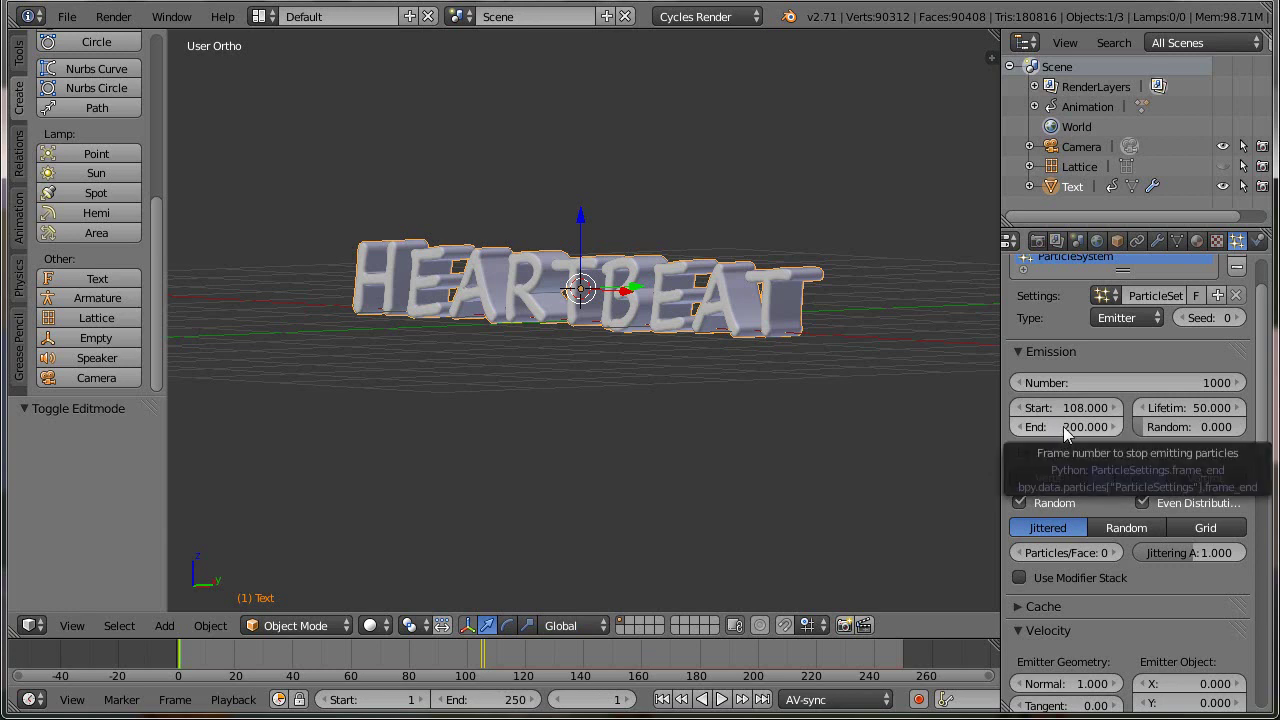
left_click(1063, 426)
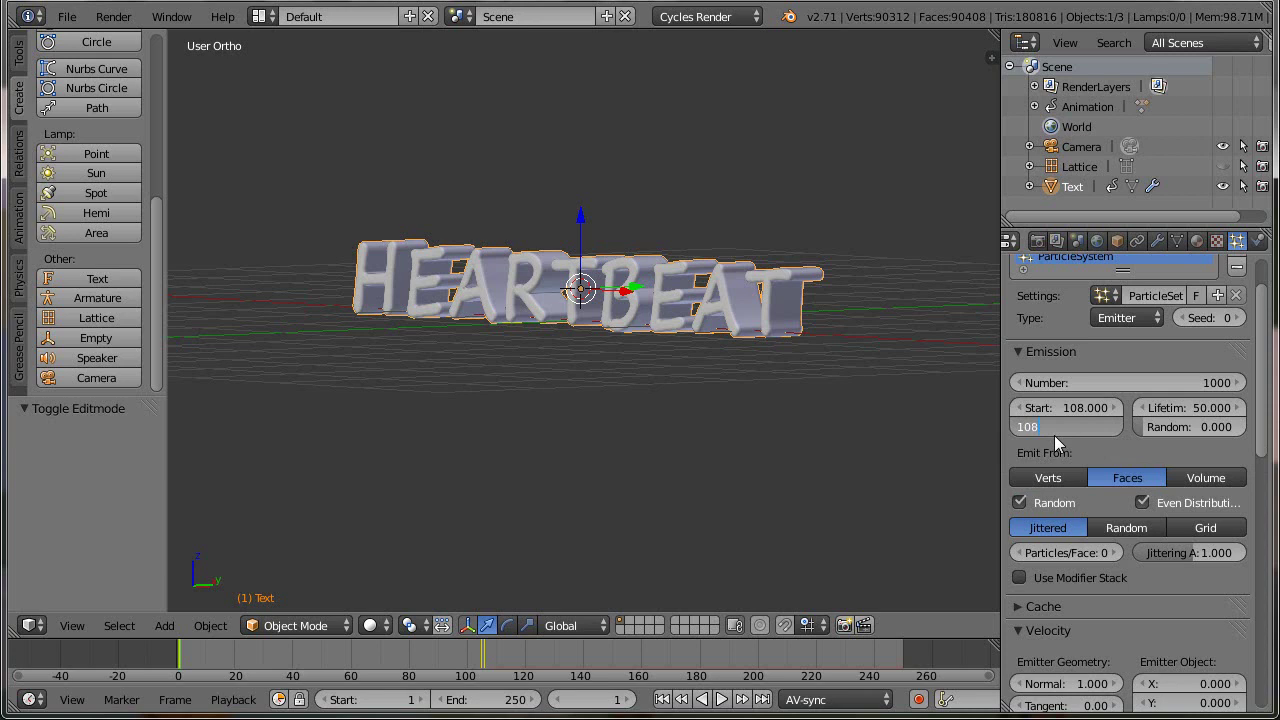
type("108")
key("Return")
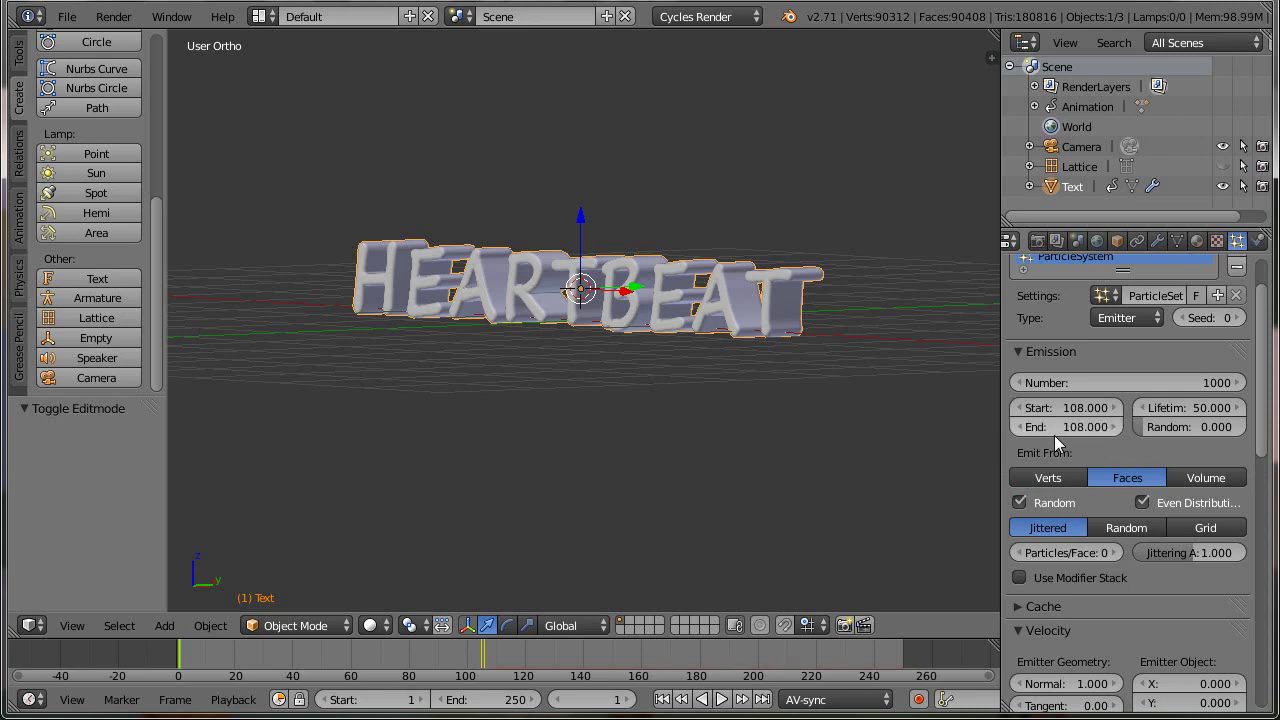
left_click(1186, 410)
type("14")
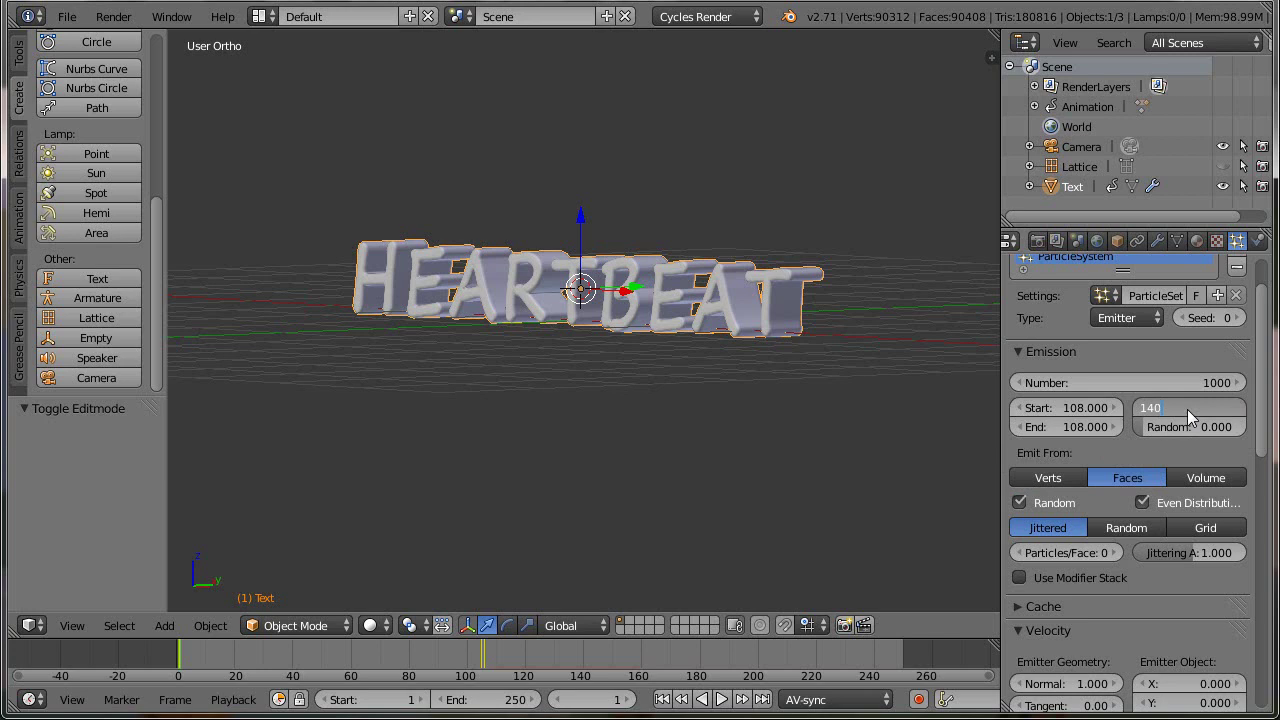
type("0")
key("Return")
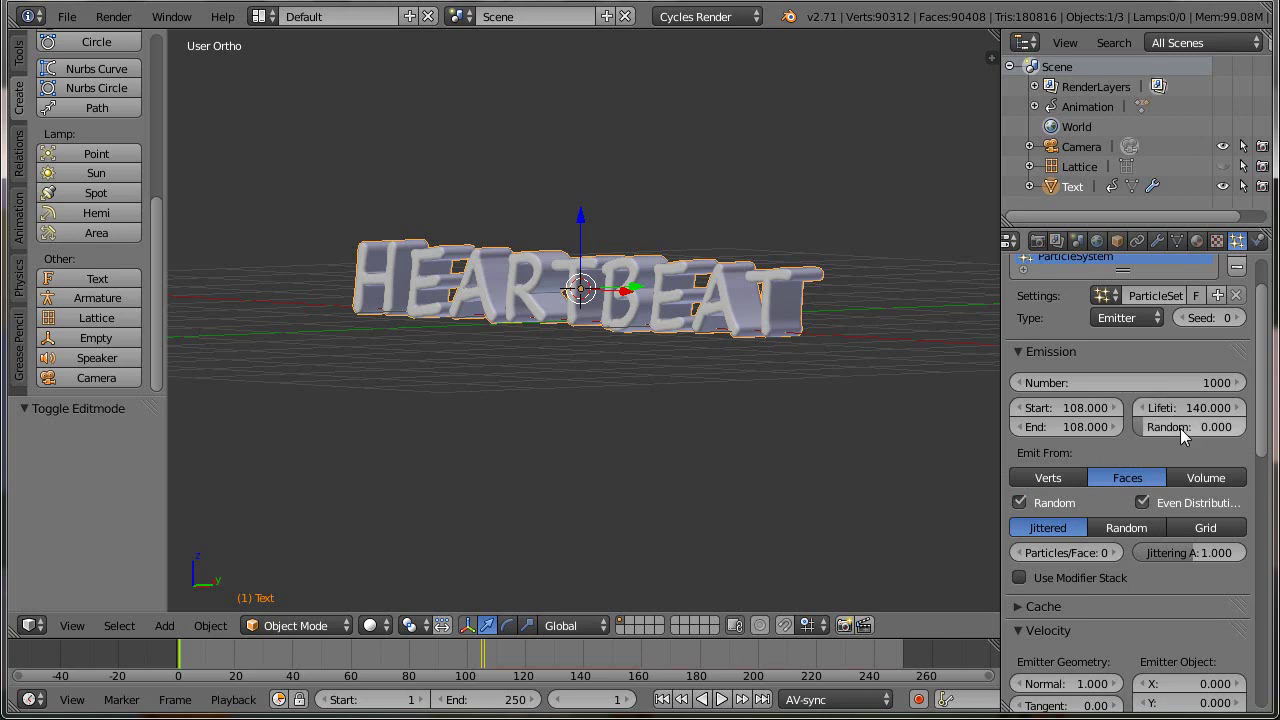
left_click_drag(1180, 428, 1206, 428)
- Distribute particles randomly over the faces and set Normal velocity to 0.5
left_click(1121, 526)
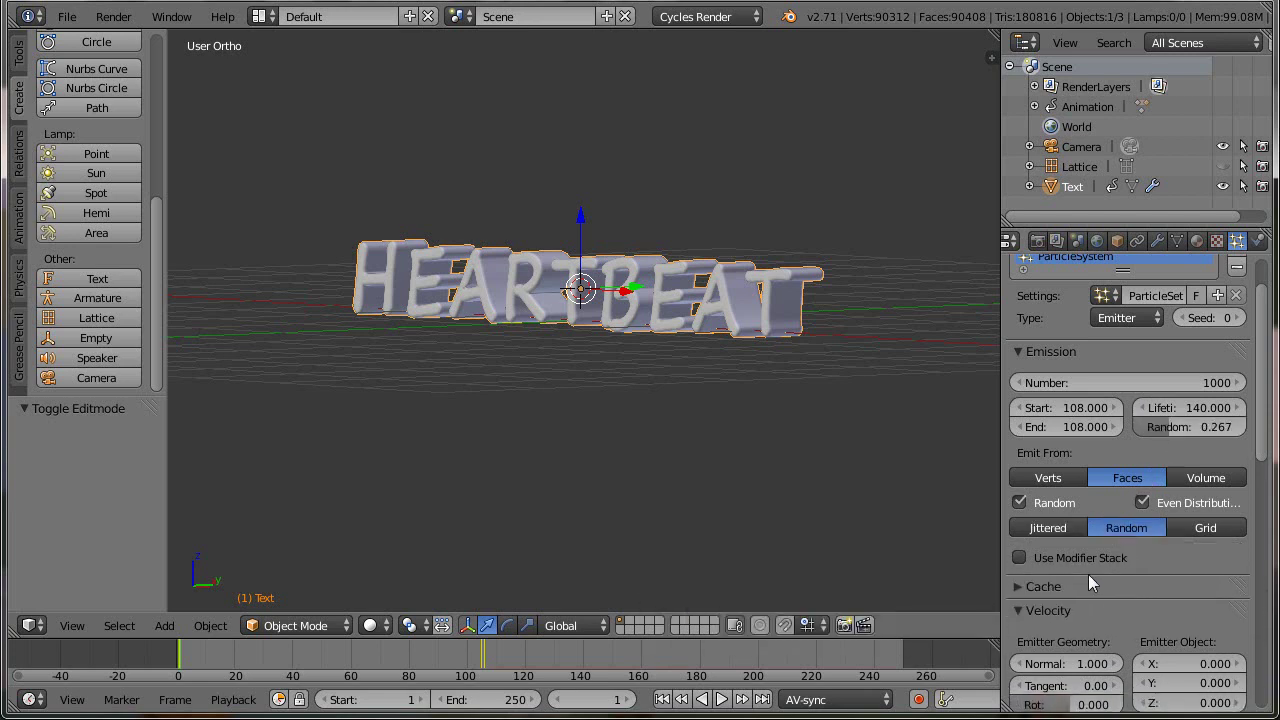
left_click(1061, 586)
scroll(1101, 583, "down", 2)
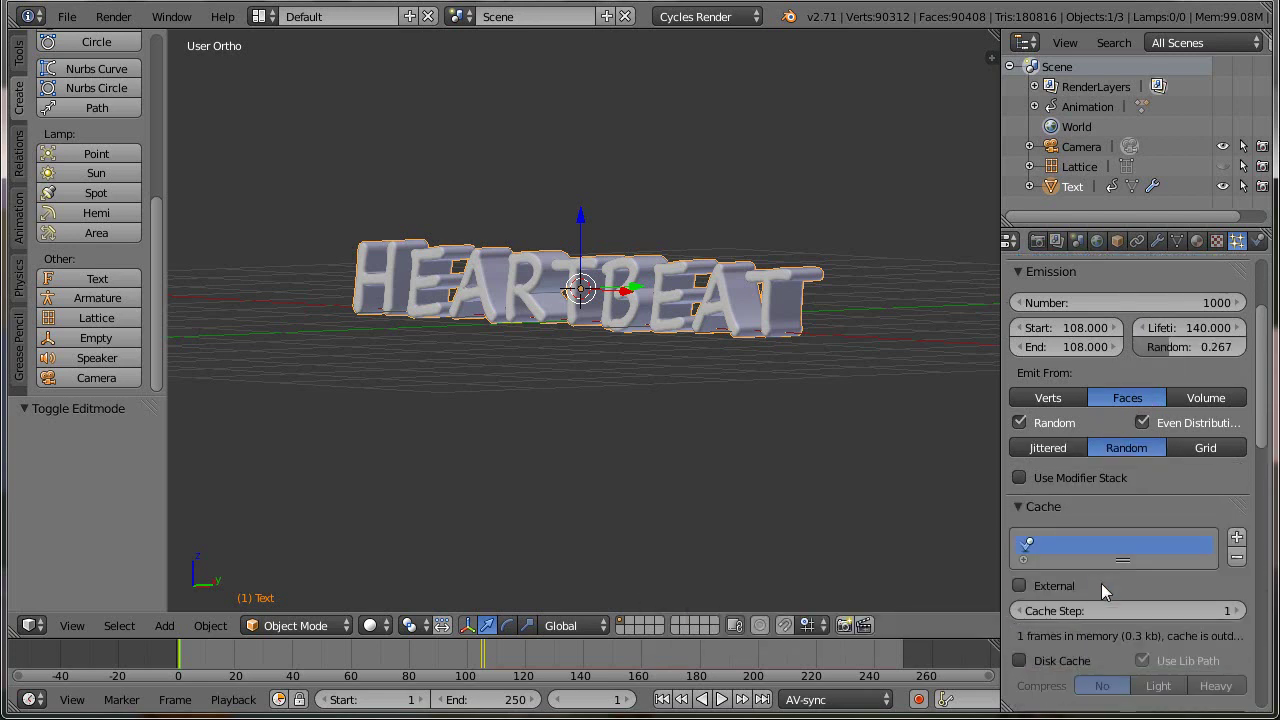
left_click(1026, 506)
scroll(1064, 567, "down", 2)
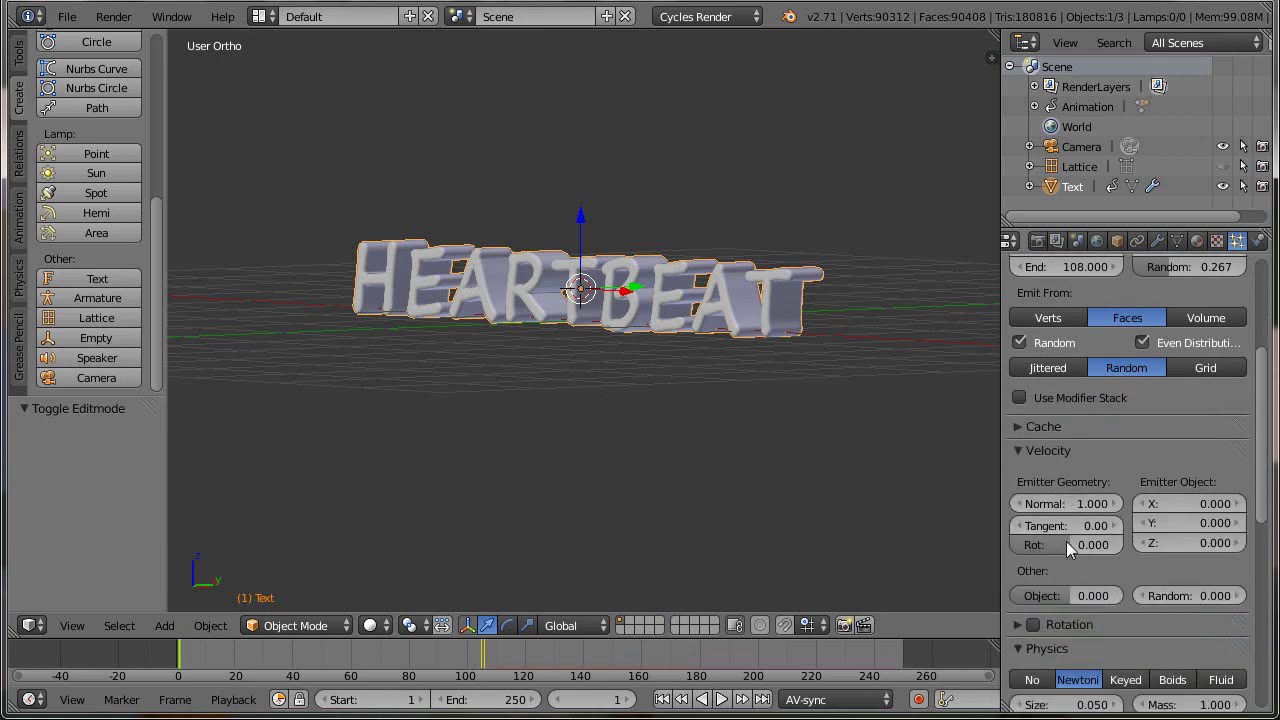
left_click(1075, 504)
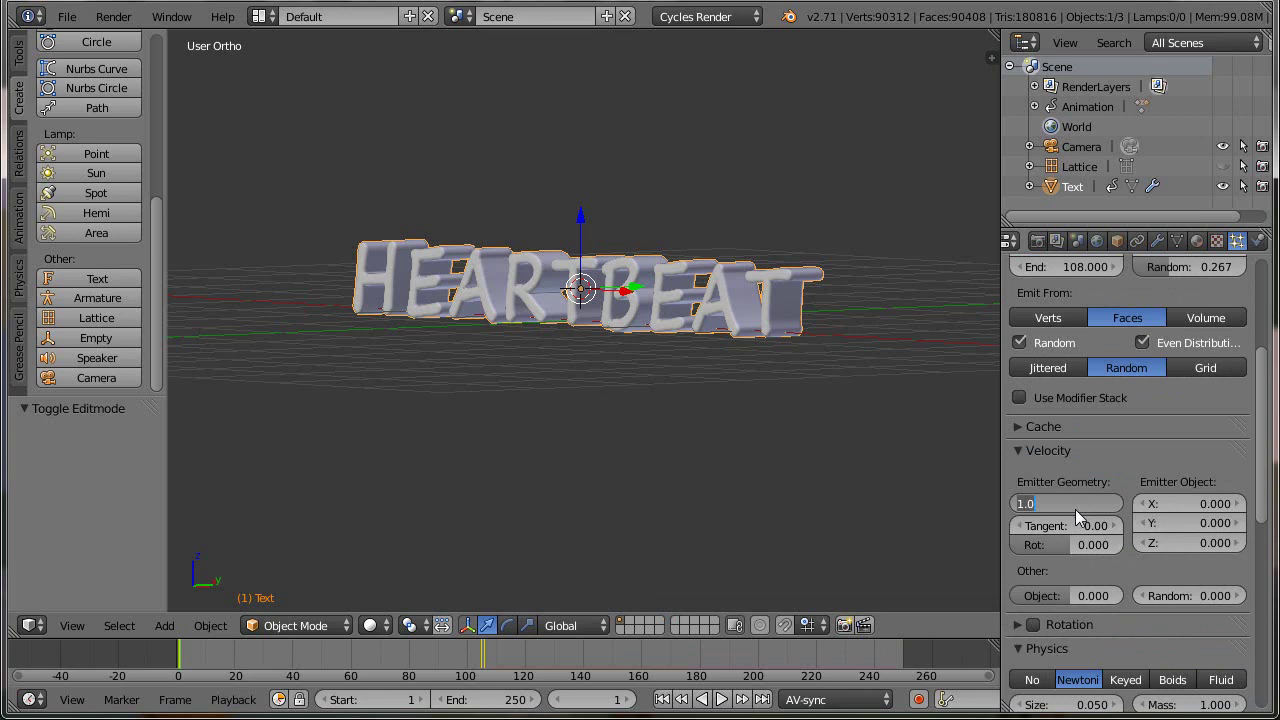
type(".5")
key("Return")
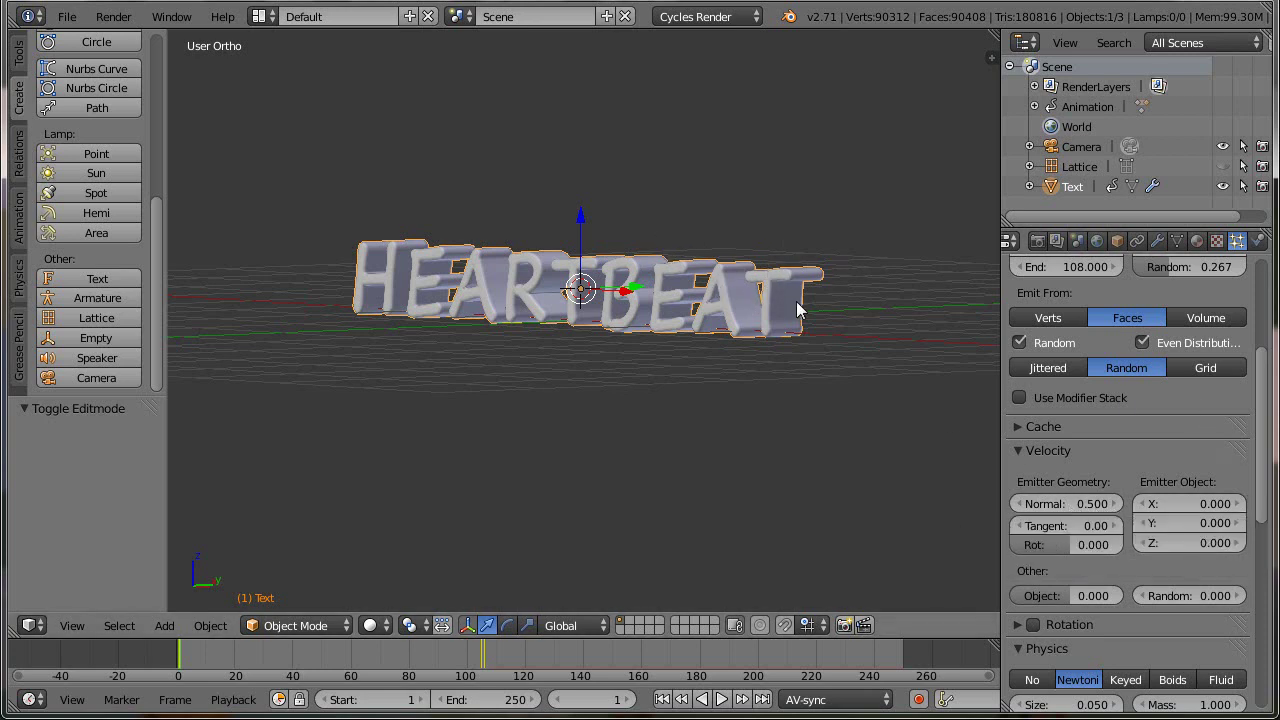
- Enable particle Rotation with Phase 1, Random 1 and Dynamic angular velocity
scroll(1153, 565, "down", 1)
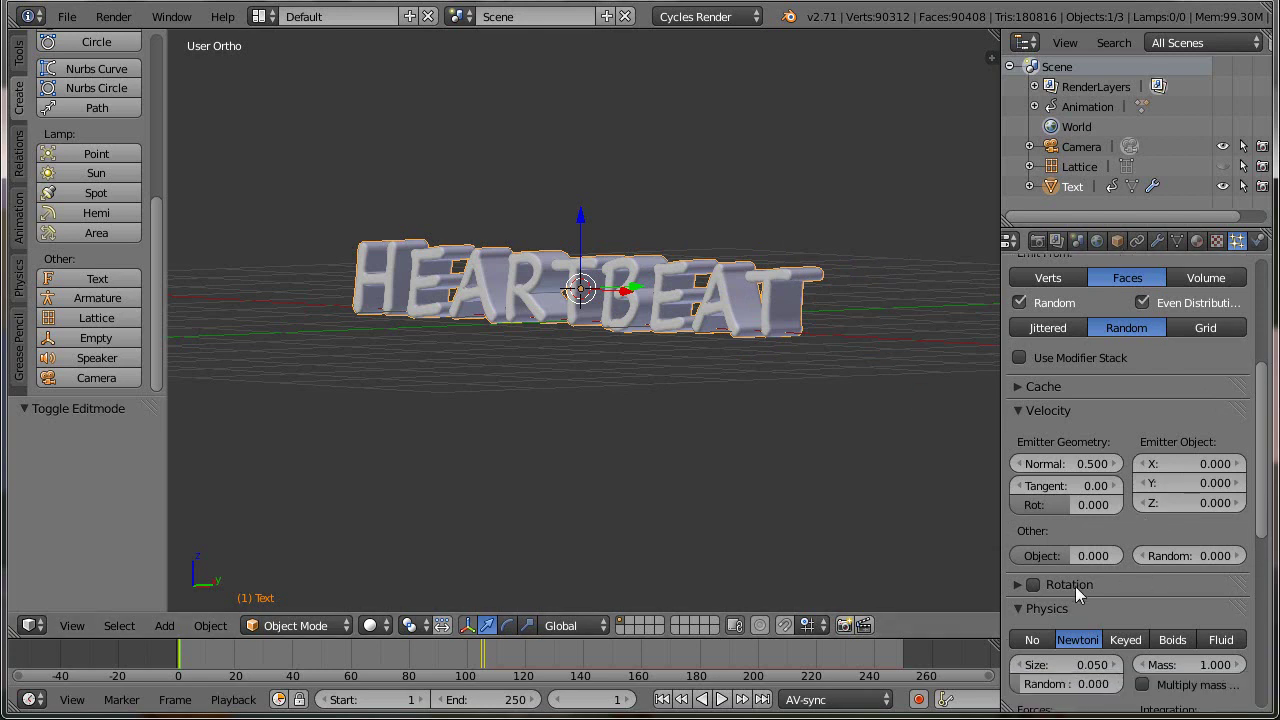
left_click(1030, 584)
scroll(1025, 540, "down", 2)
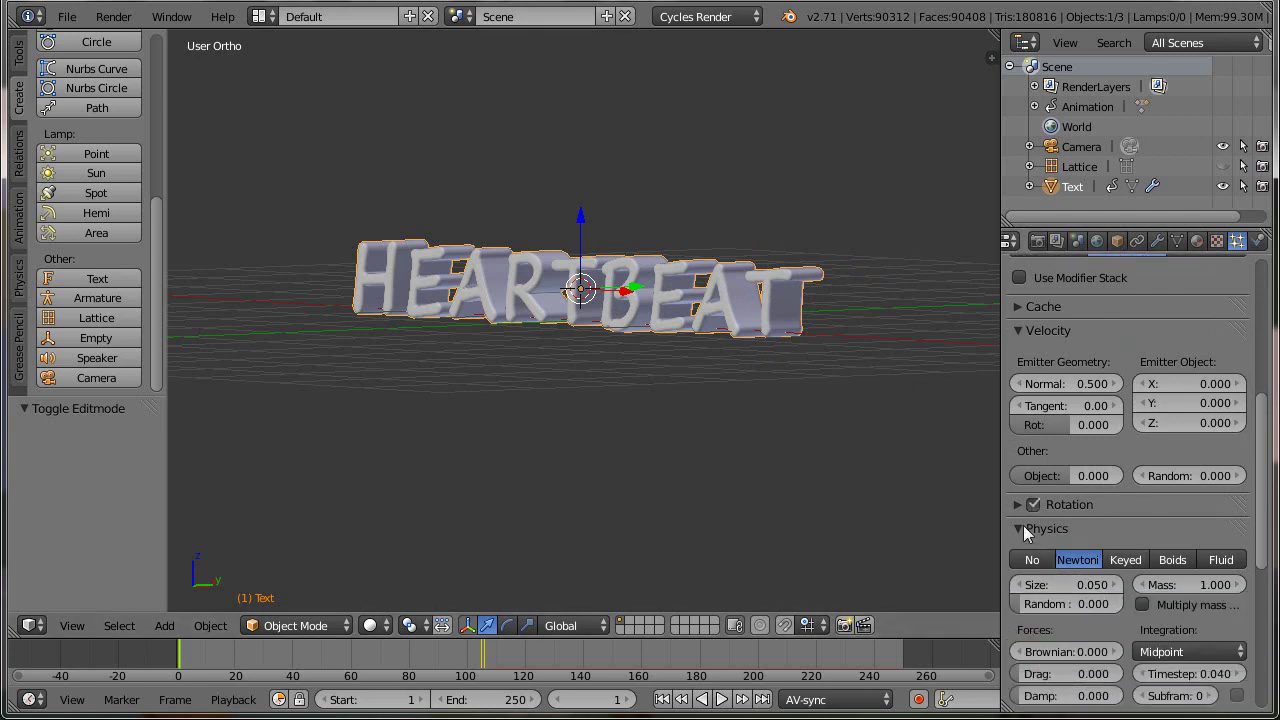
left_click(1016, 505)
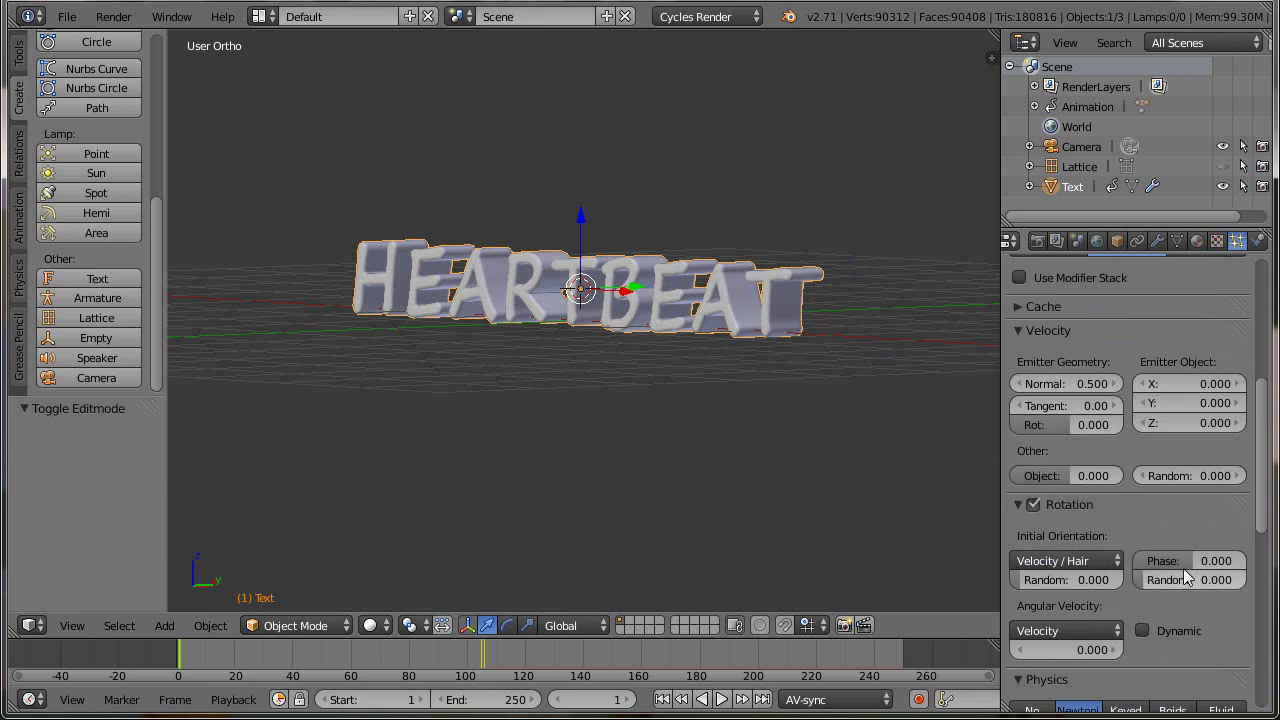
left_click(1262, 568)
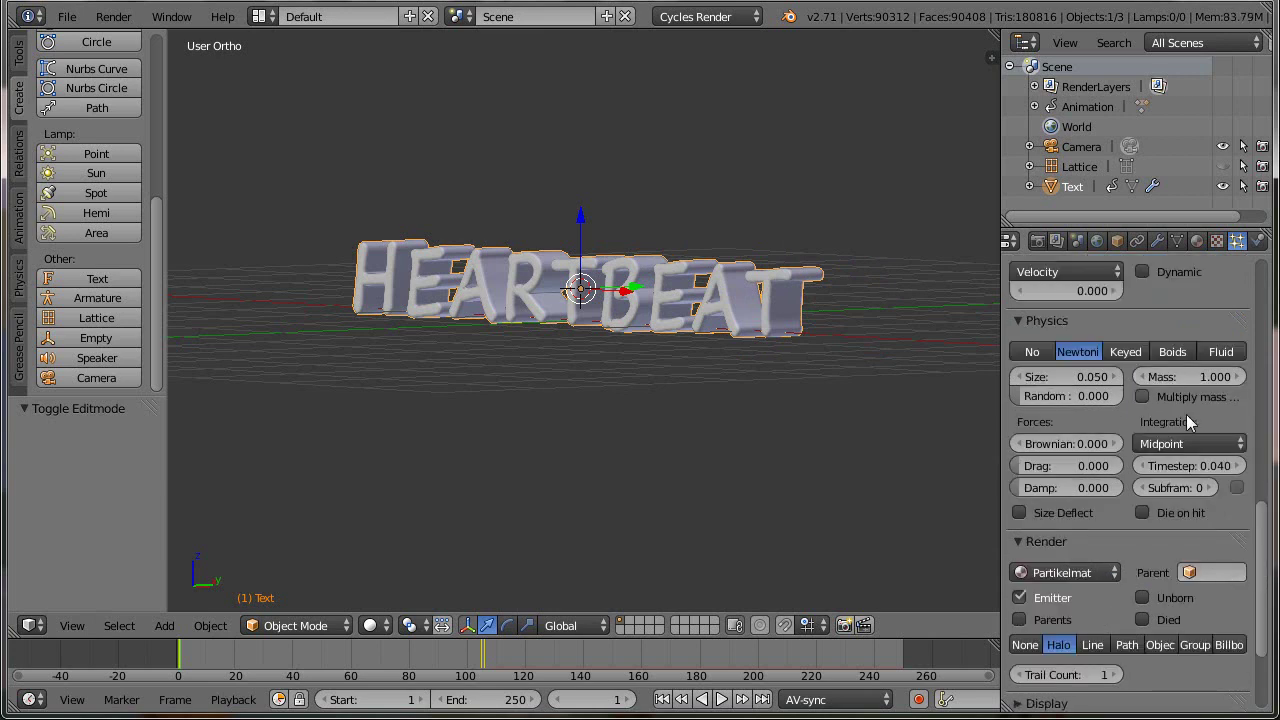
scroll(1185, 600, "down", 7)
scroll(1154, 582, "up", 12)
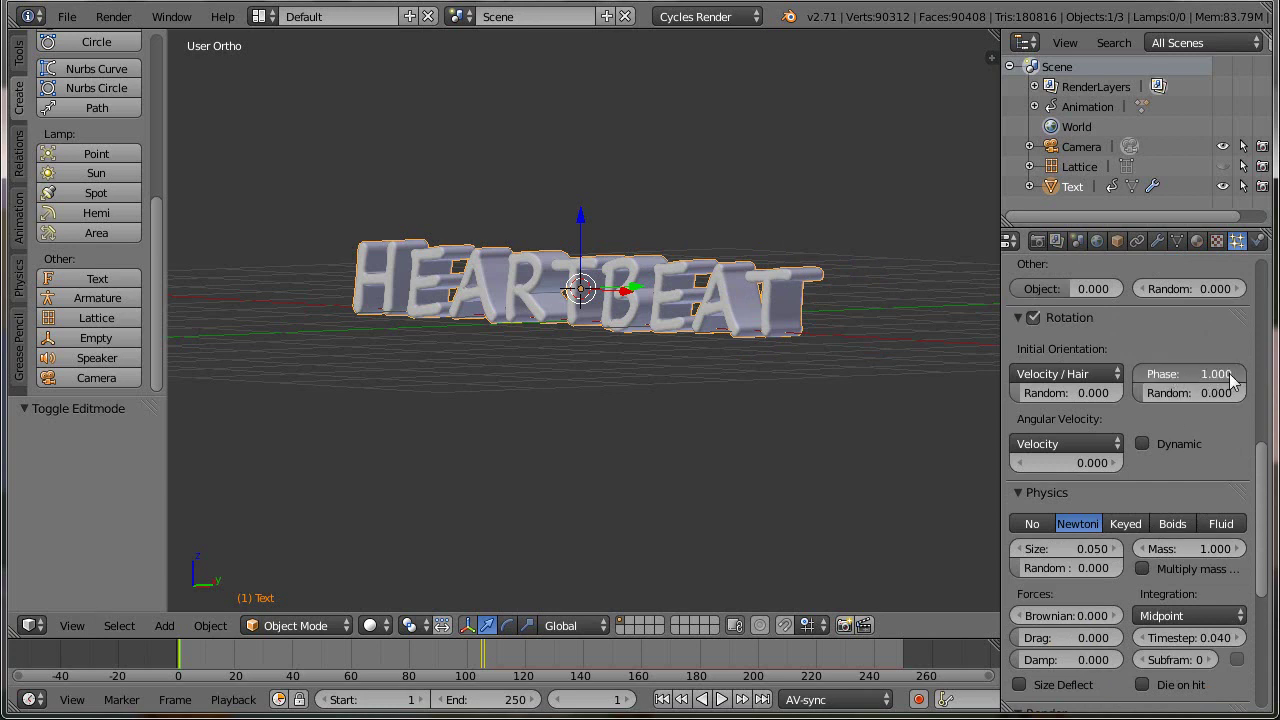
left_click(1240, 374)
left_click(1205, 393)
type("1")
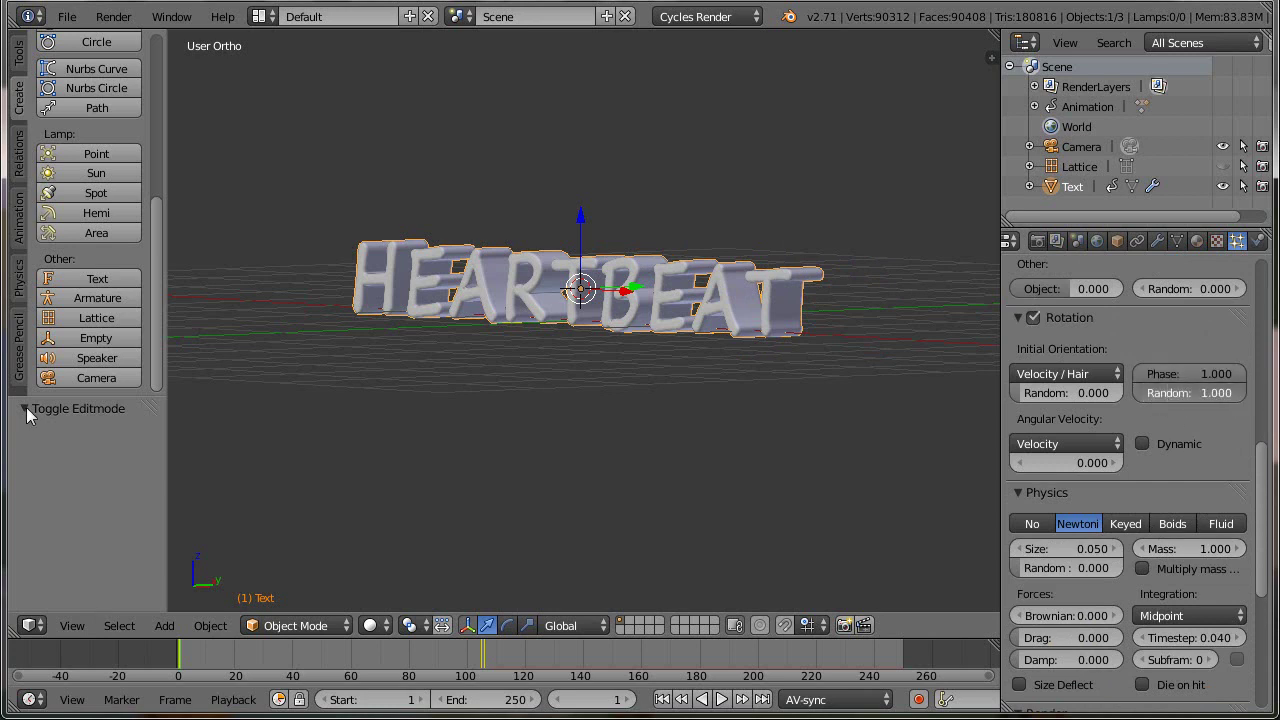
key("Return")
left_click(1142, 444)
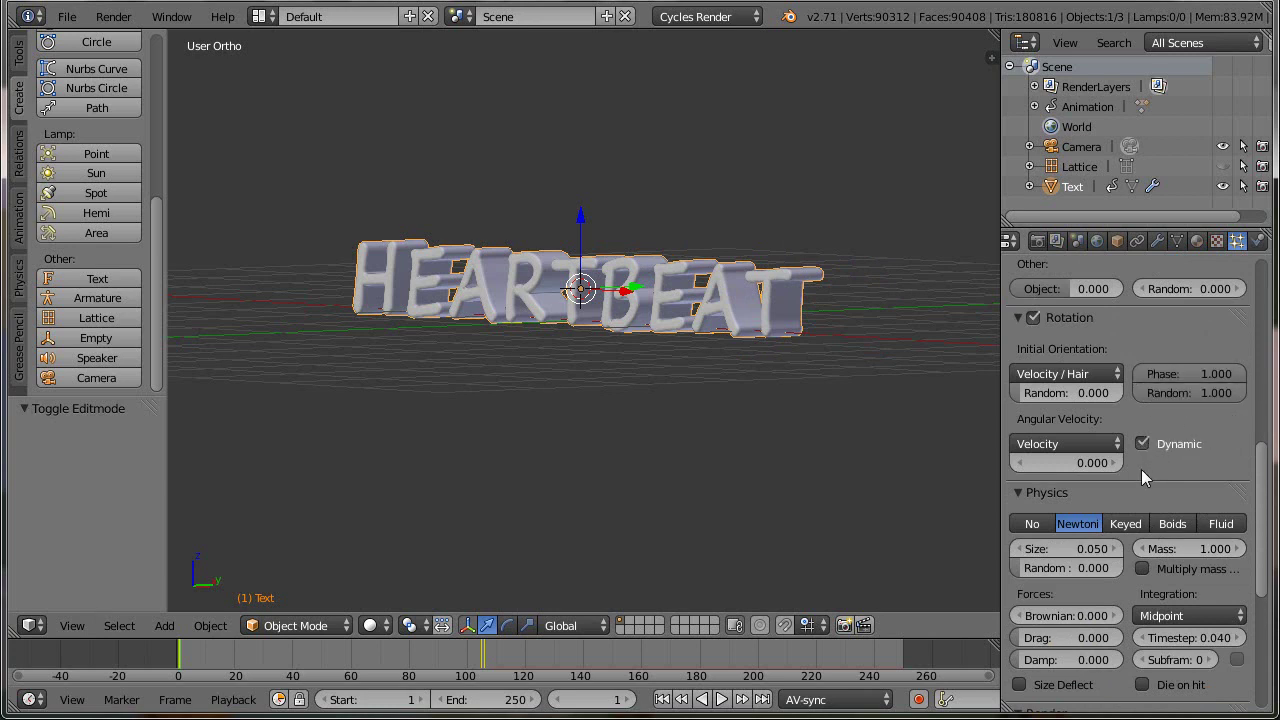
left_click(1017, 317)
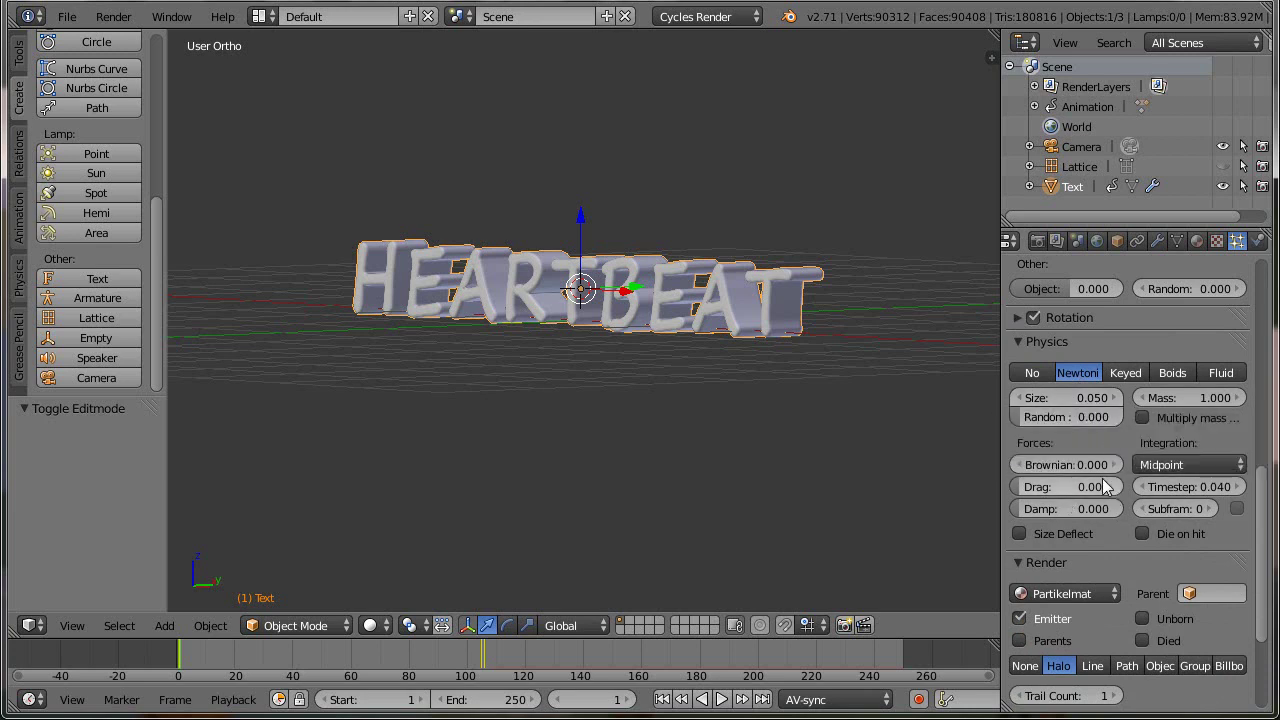
- Set particle render to None instead of halos and move to frame 108
scroll(1170, 565, "down", 2)
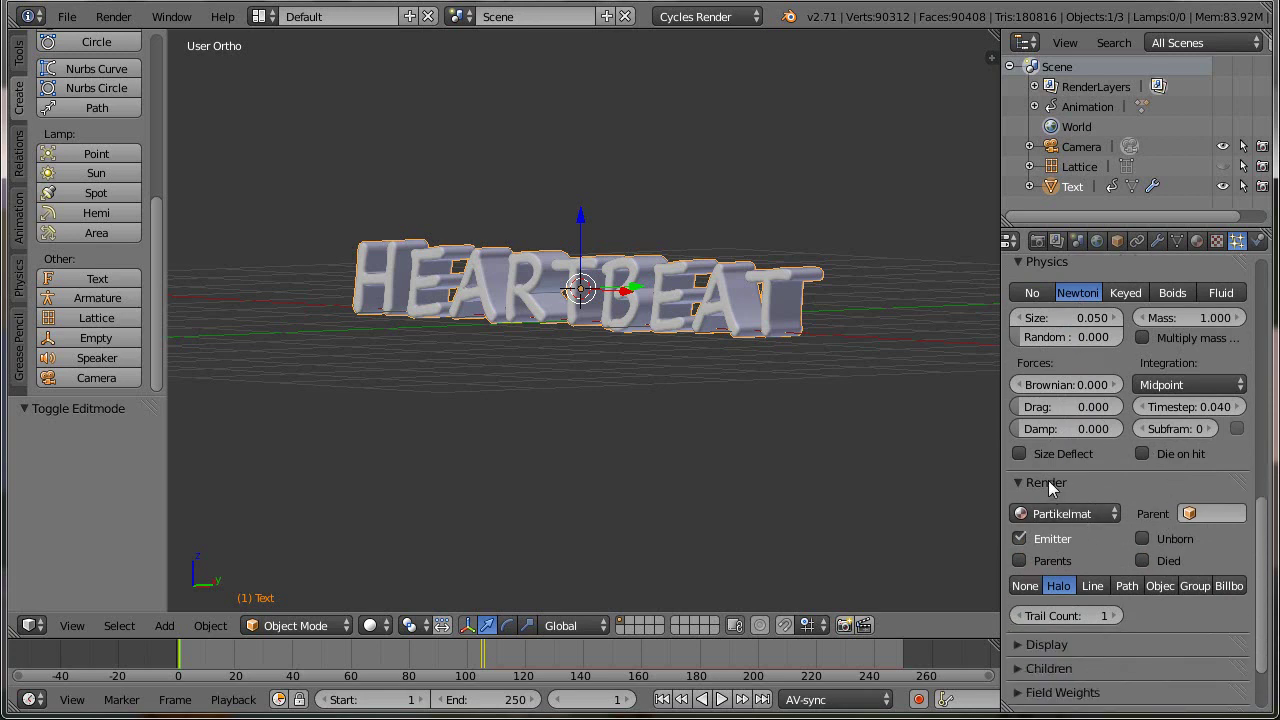
left_click(1025, 586)
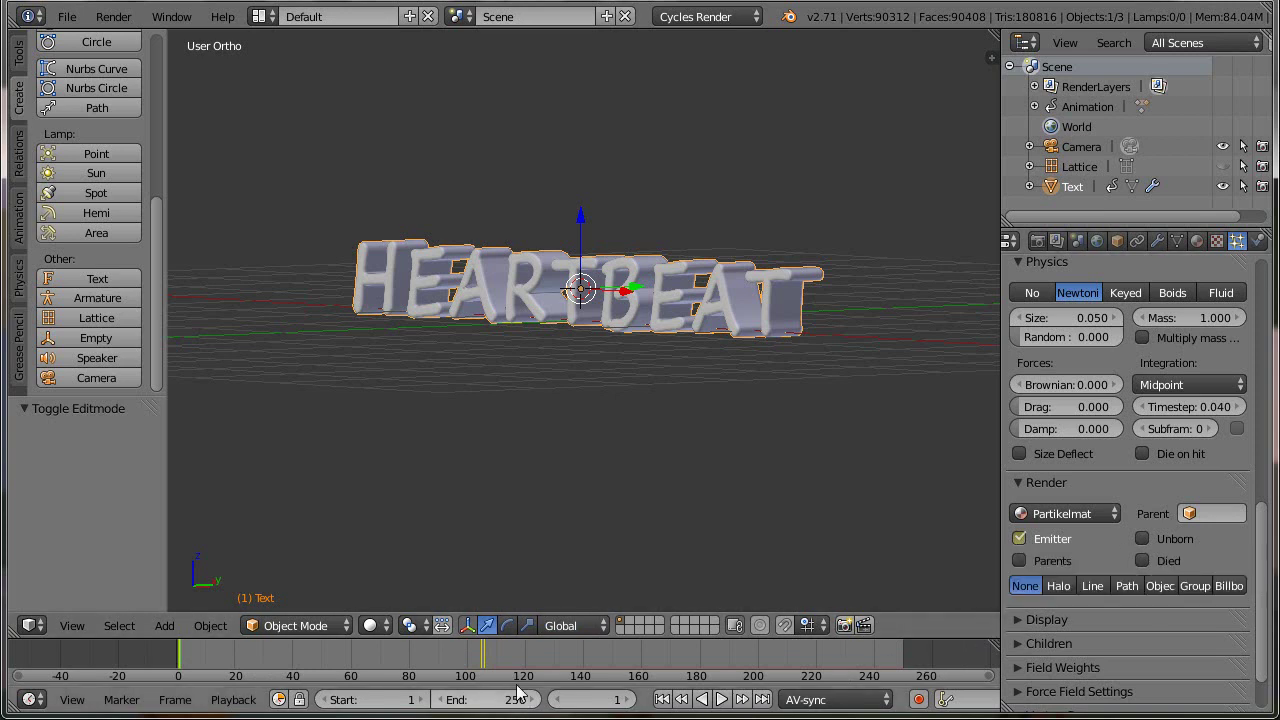
left_click(483, 653)
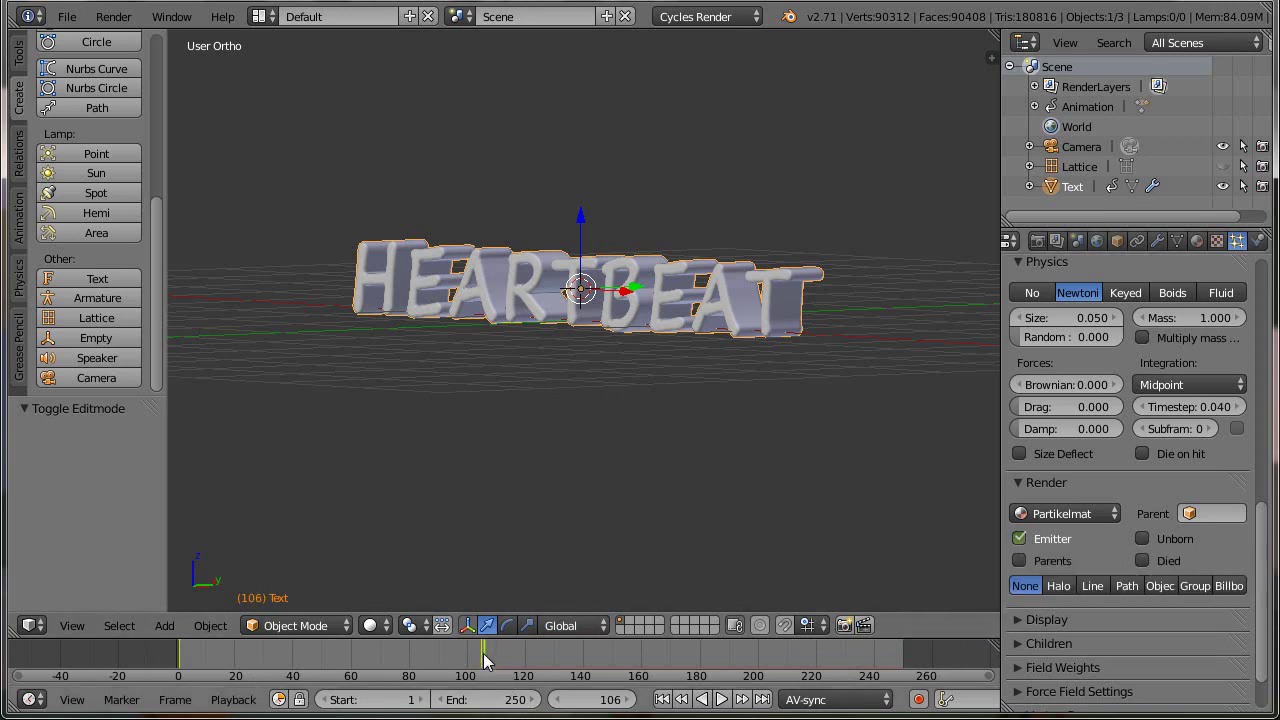
left_click(630, 700)
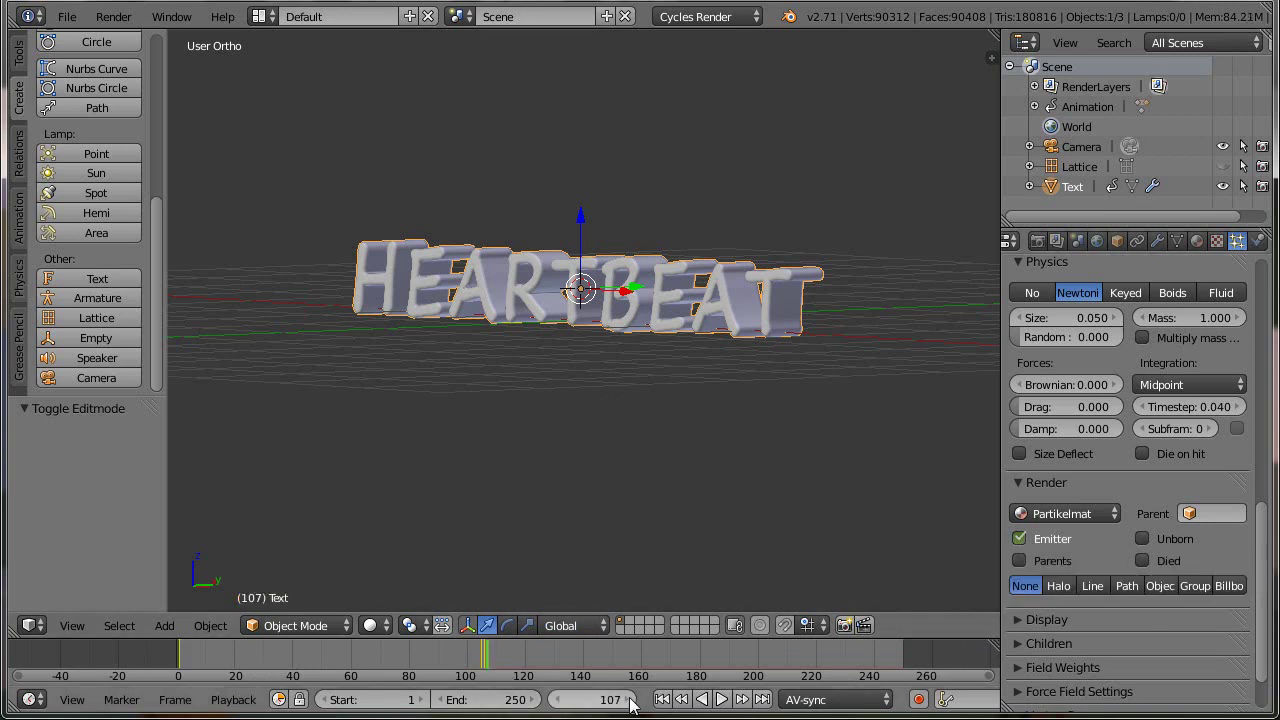
left_click(630, 700)
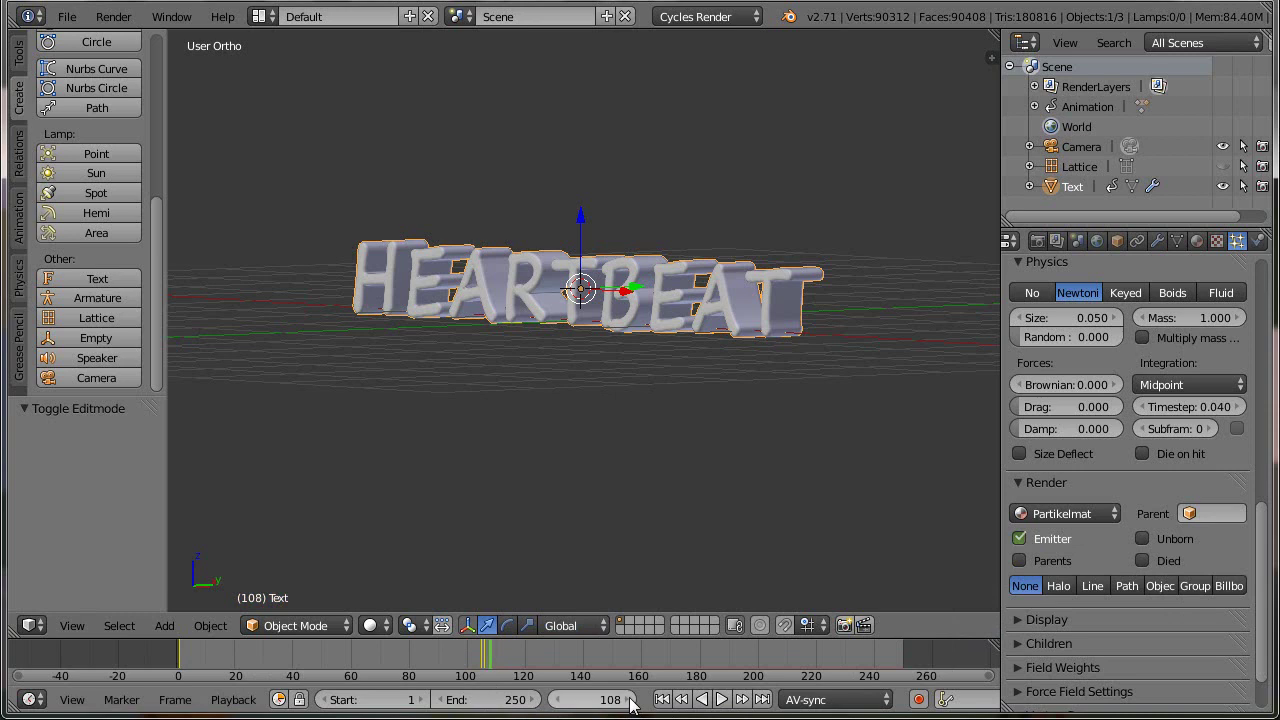
- Reset the Emitter render setting to default, clear its keyframes, and return to frame 1
left_click(1018, 540)
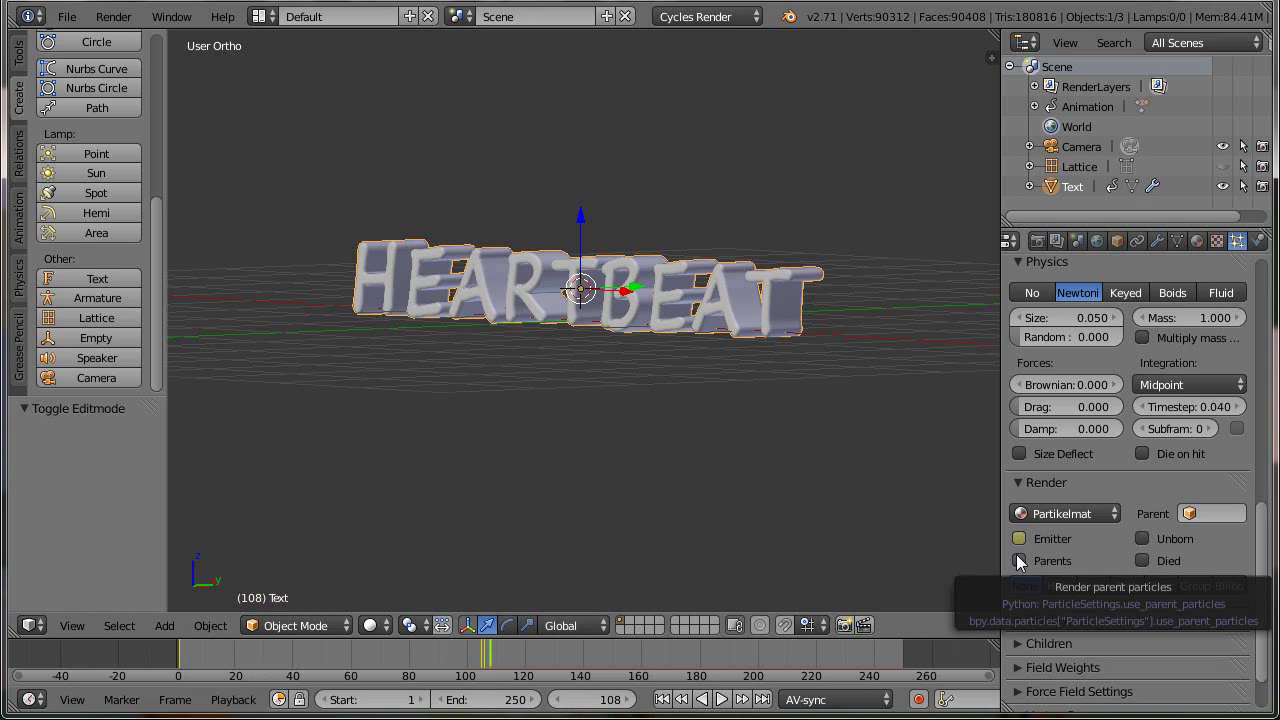
right_click(1017, 539)
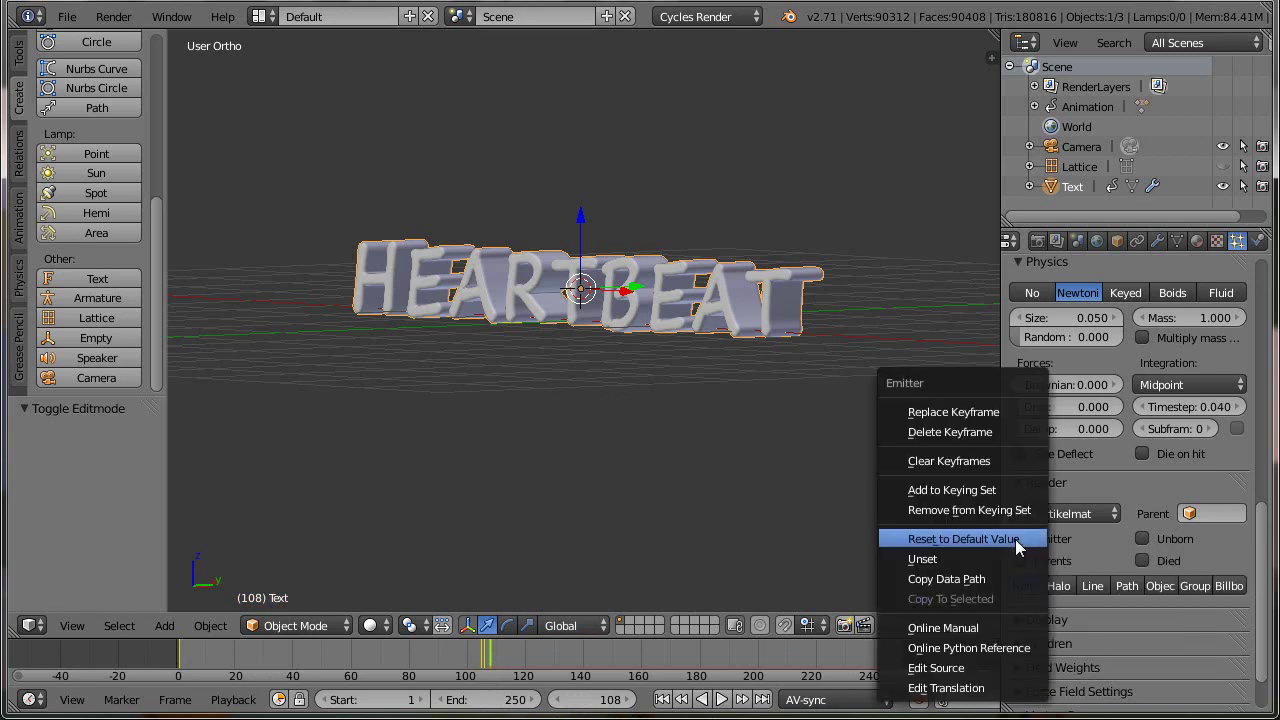
left_click(1015, 539)
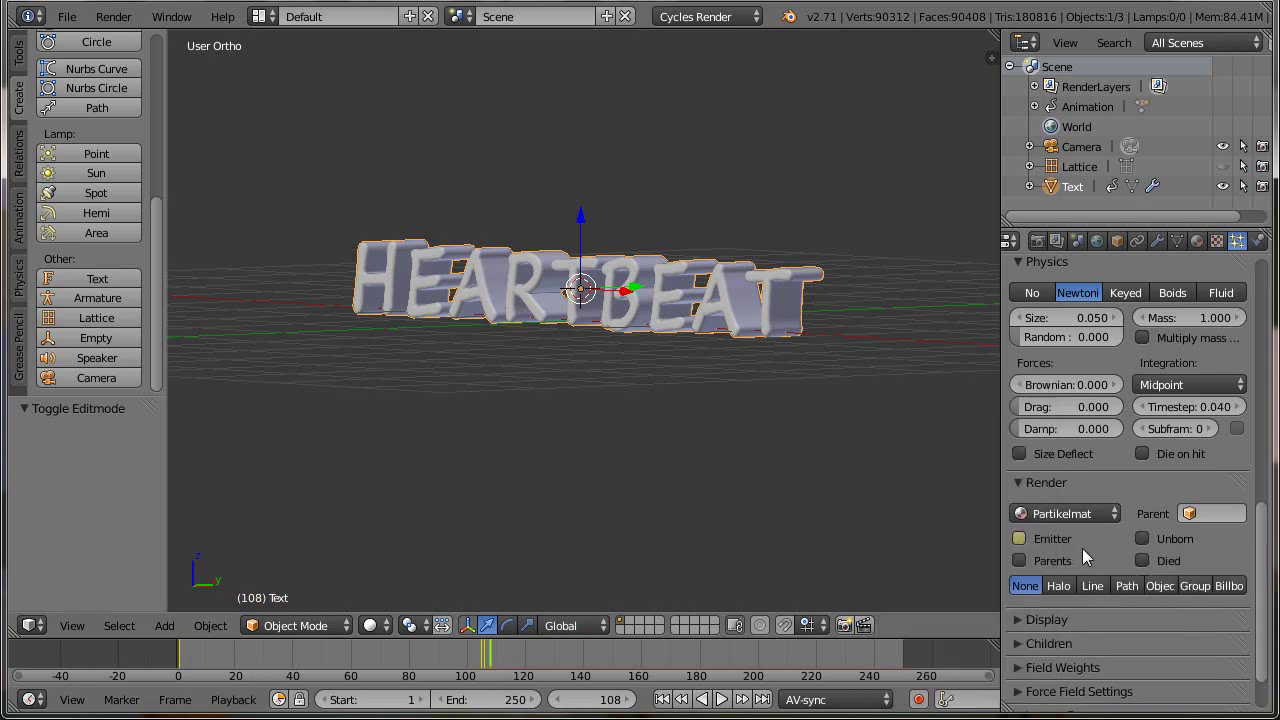
right_click(1025, 539)
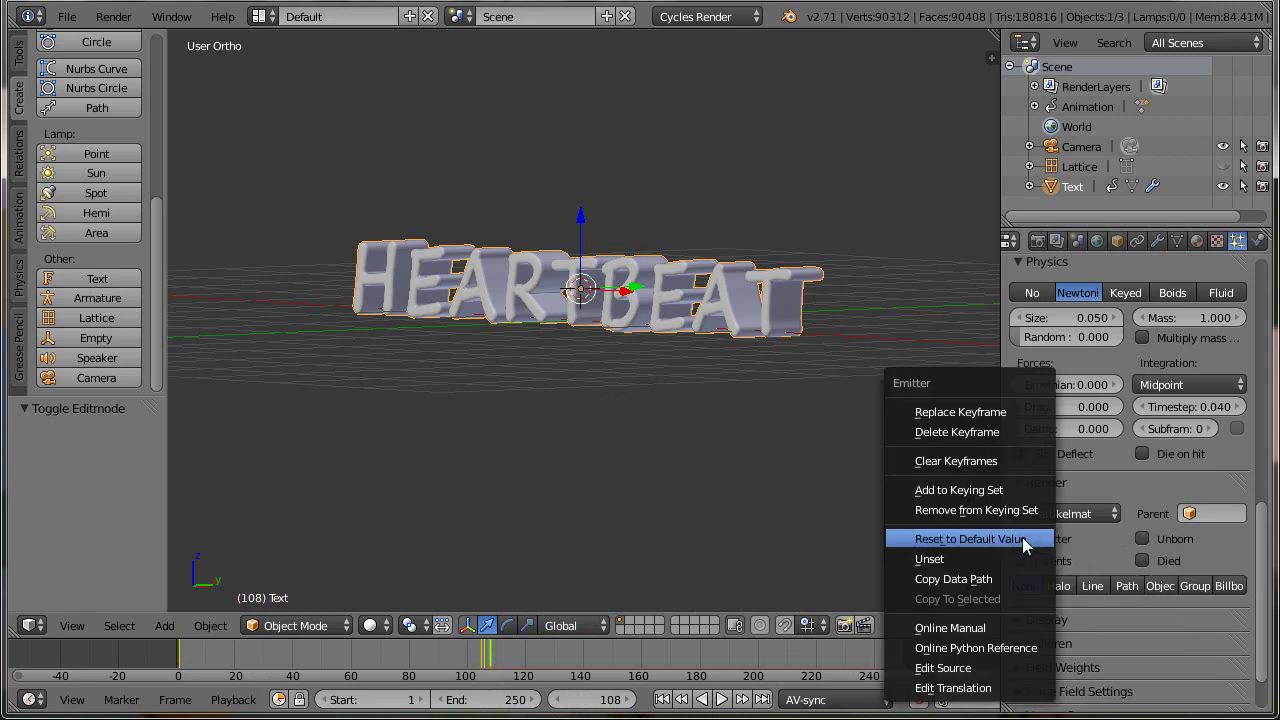
left_click(995, 462)
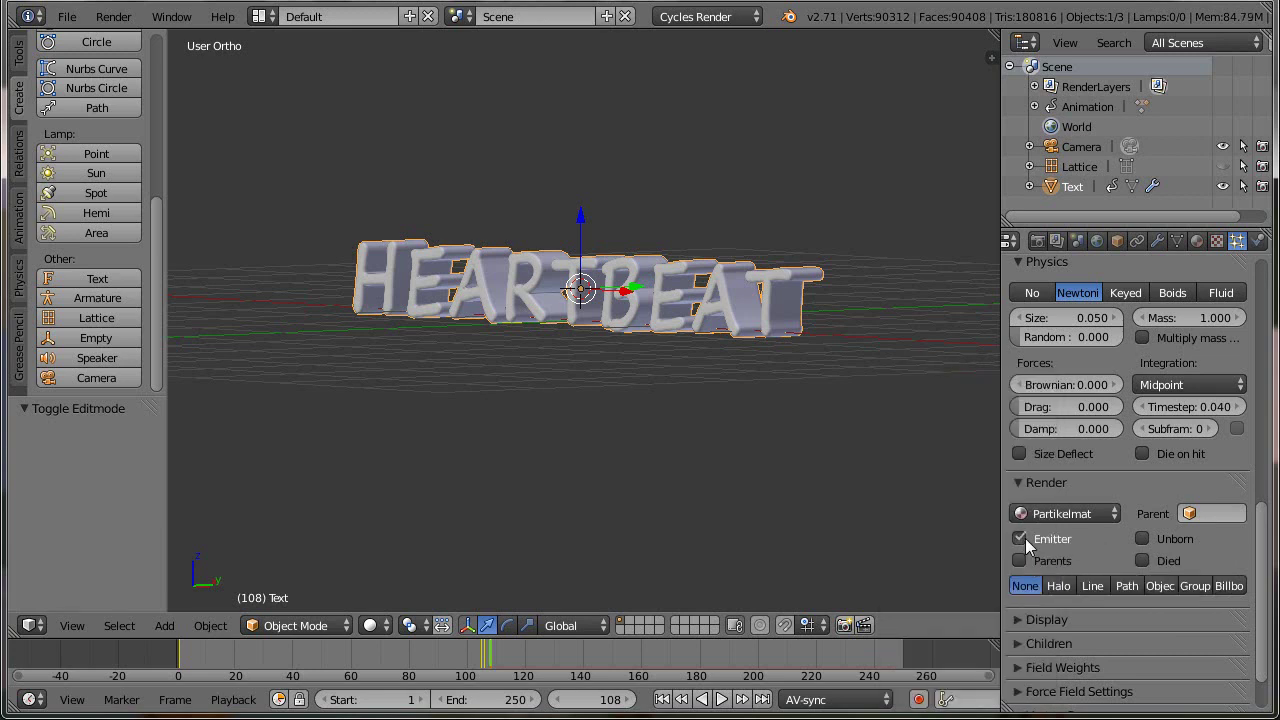
left_click(663, 700)
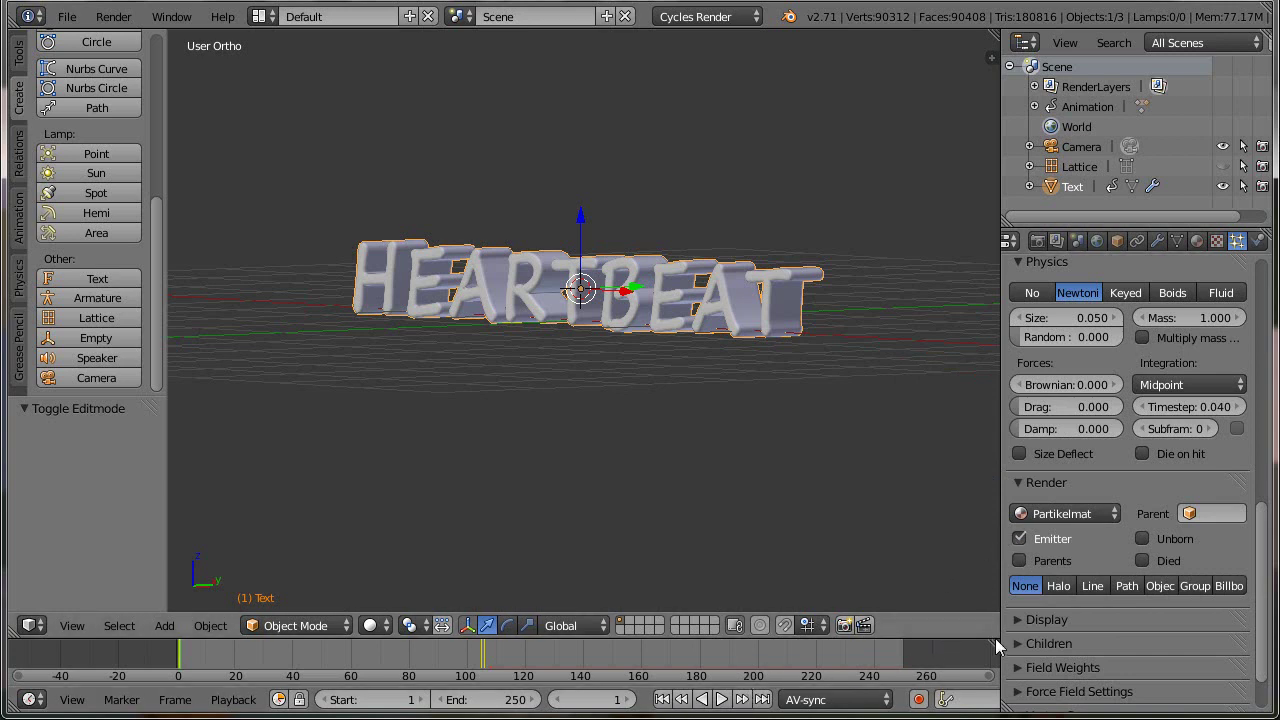
- Display the particles as Cross in the viewport and set Gravity field weight to 0
left_click(1040, 619)
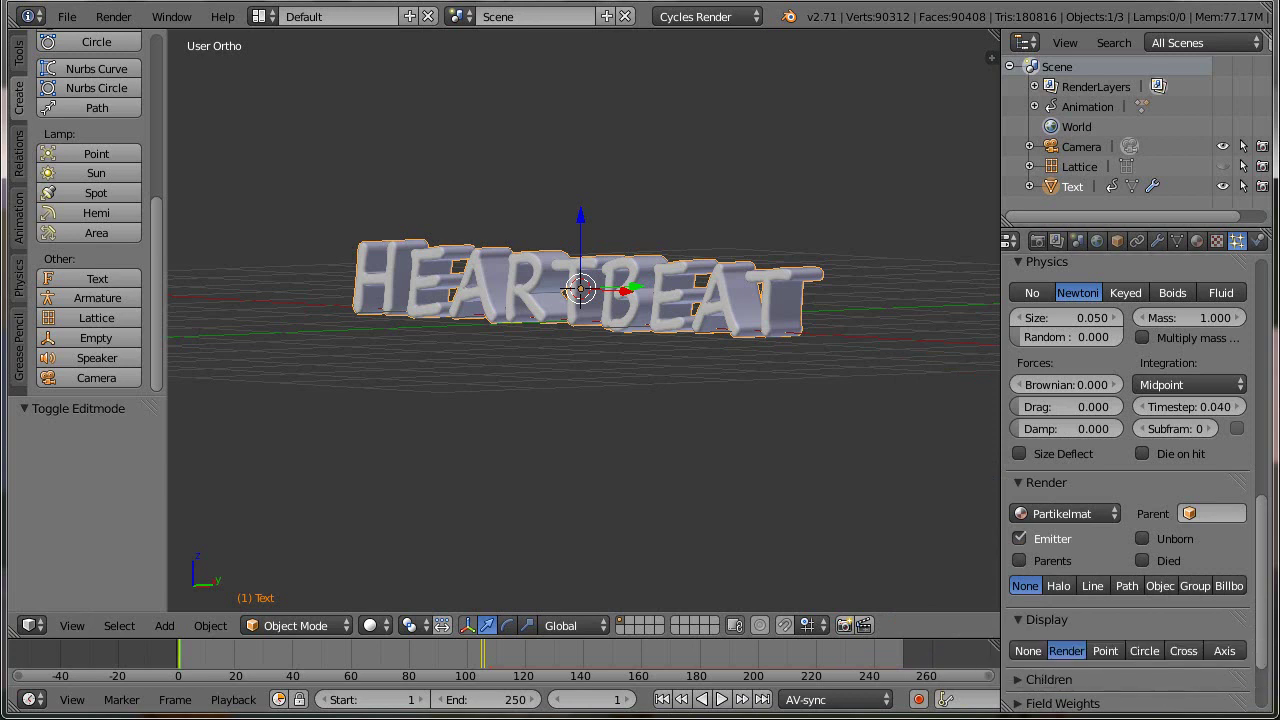
scroll(1155, 680, "down", 2)
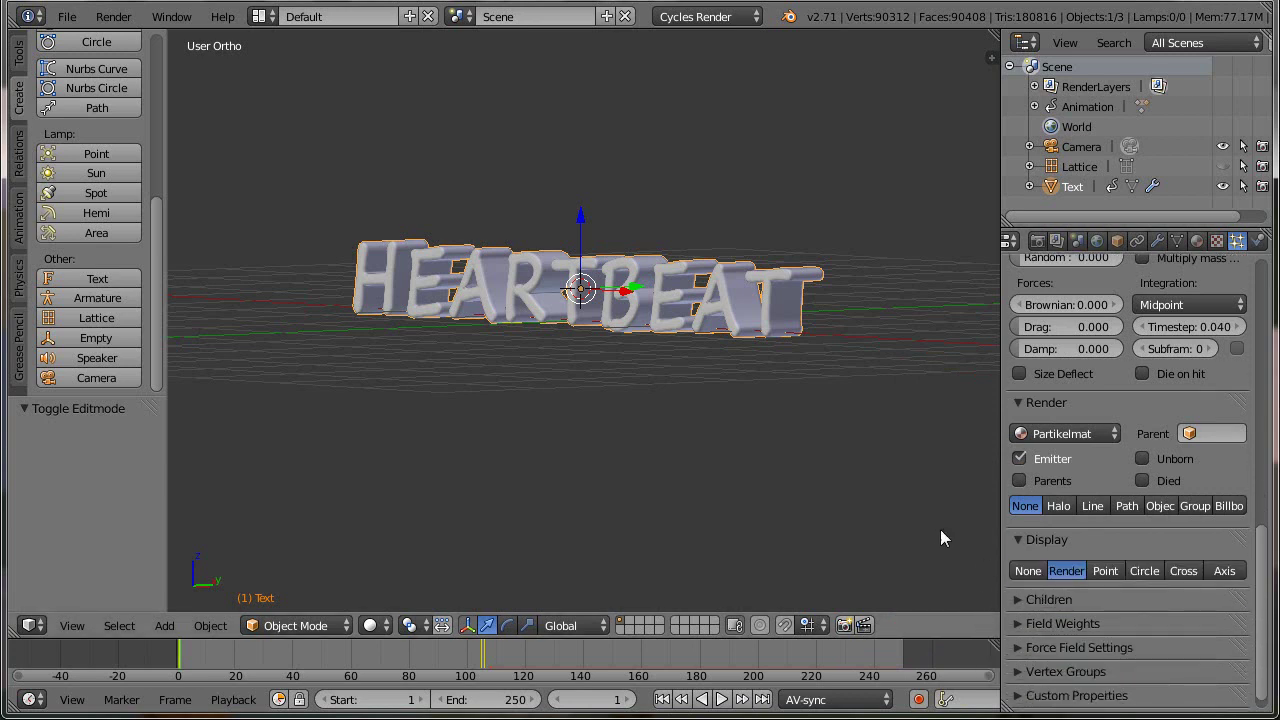
left_click(1184, 570)
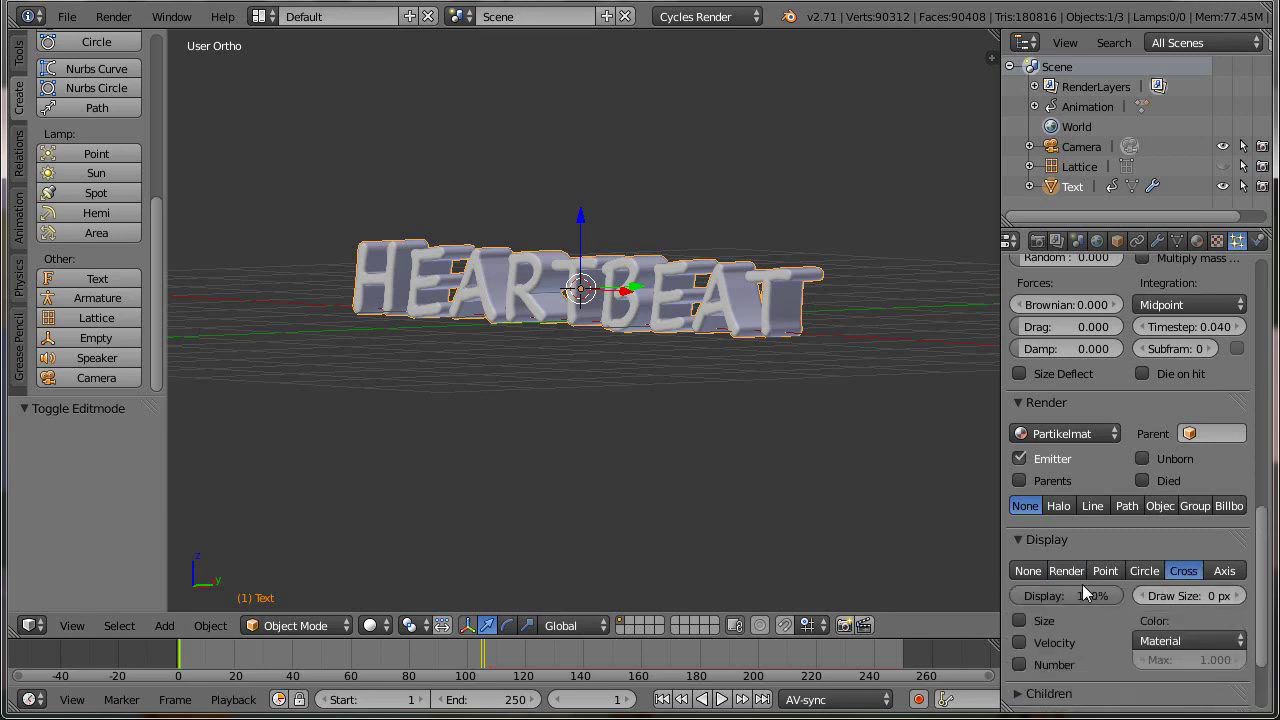
left_click(1027, 540)
left_click(1039, 588)
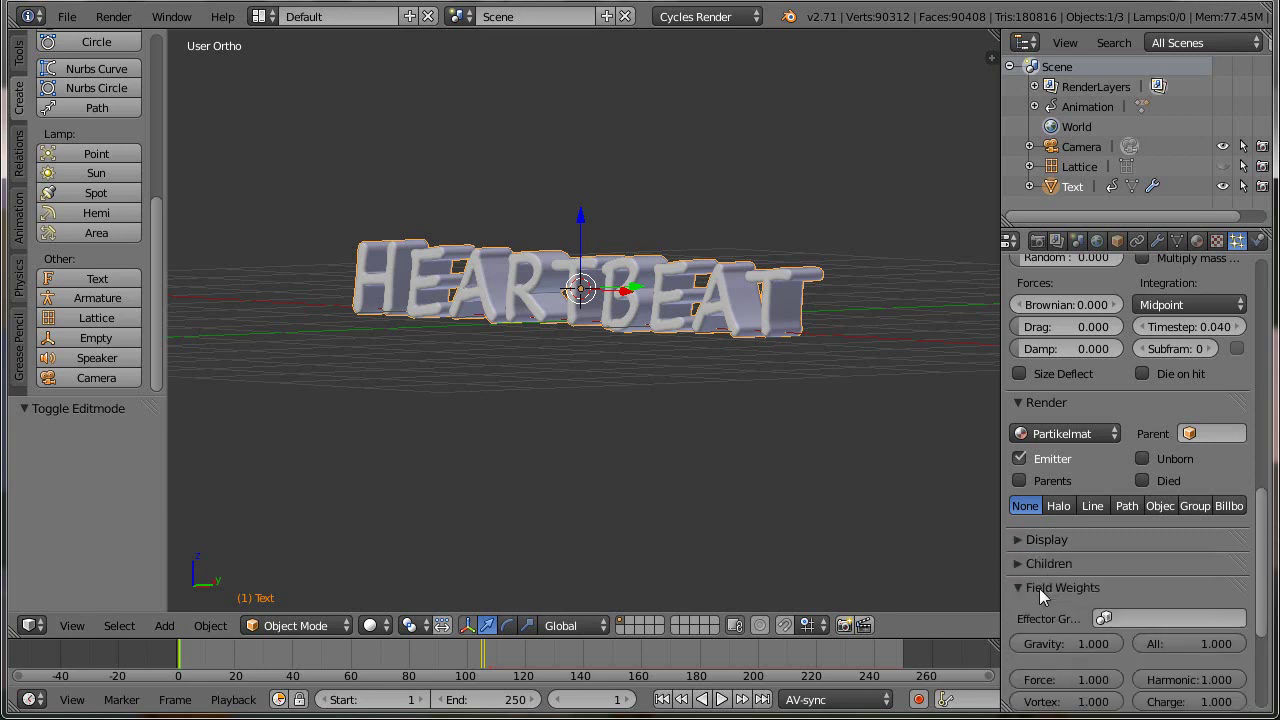
left_click_drag(1028, 647, 872, 647)
left_click(1036, 588)
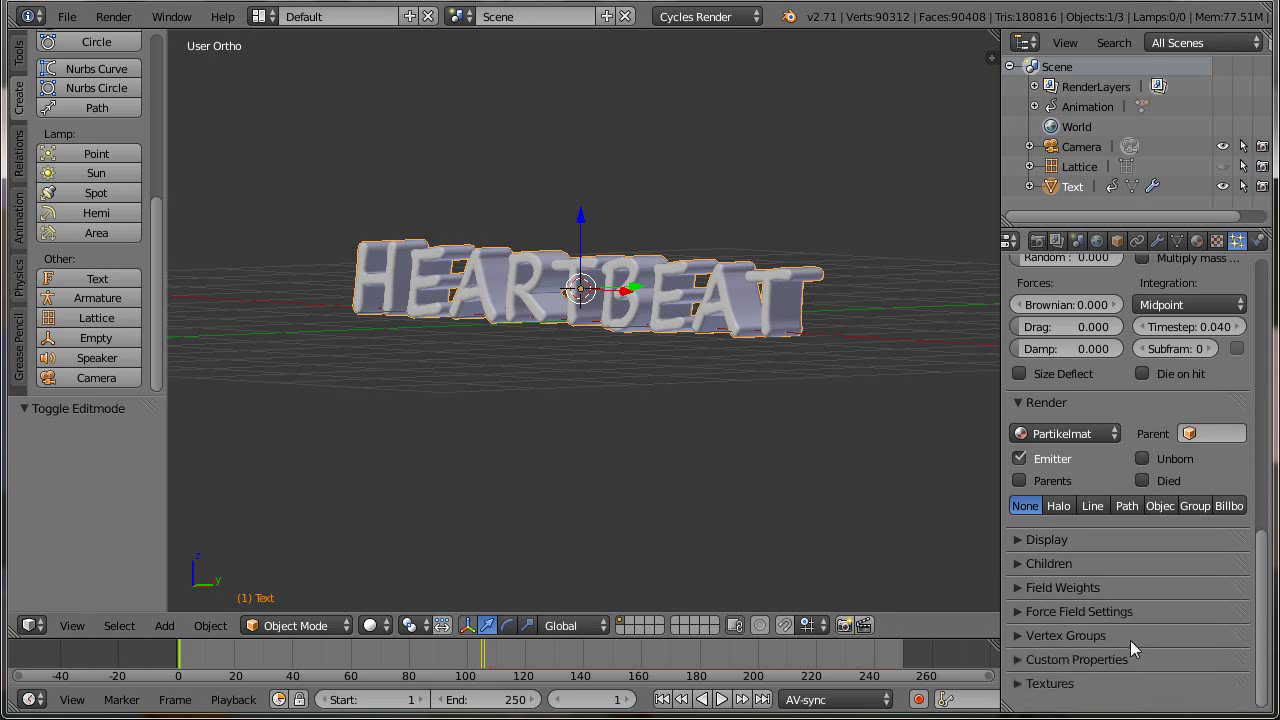
scroll(1130, 640, "up", 7)
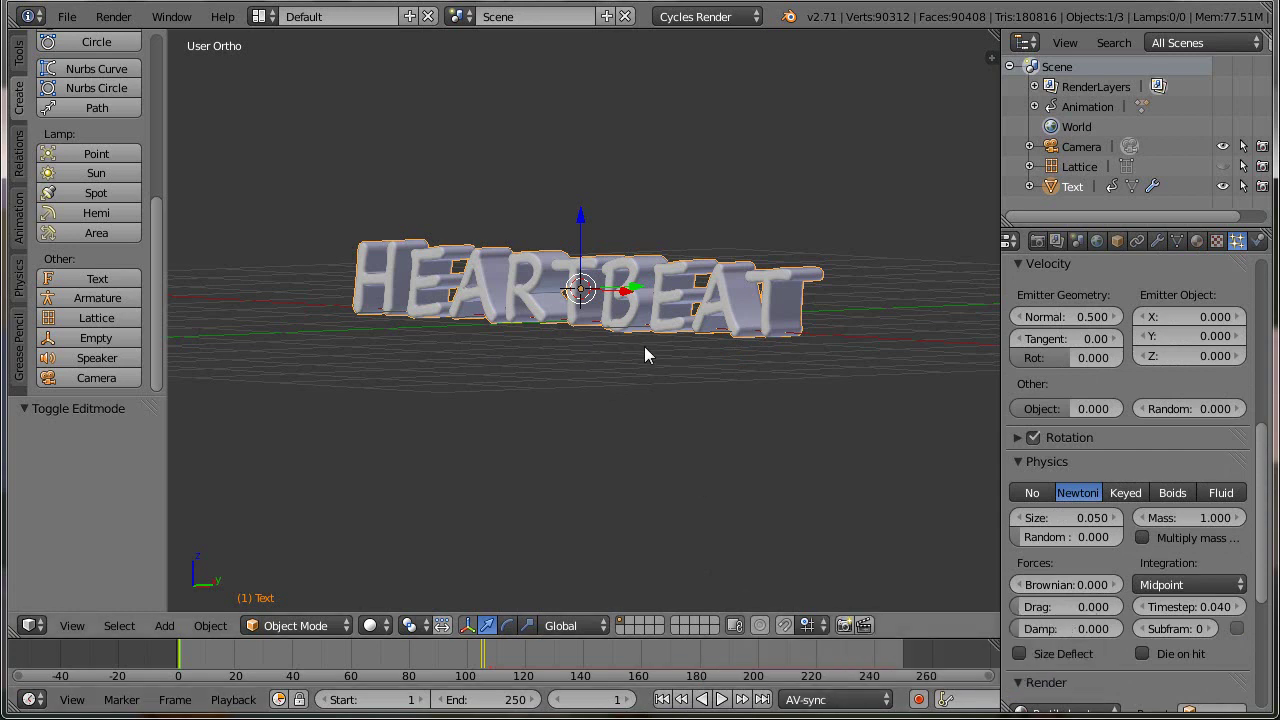
- Turn off playback syncing and save the project file
left_click(818, 701)
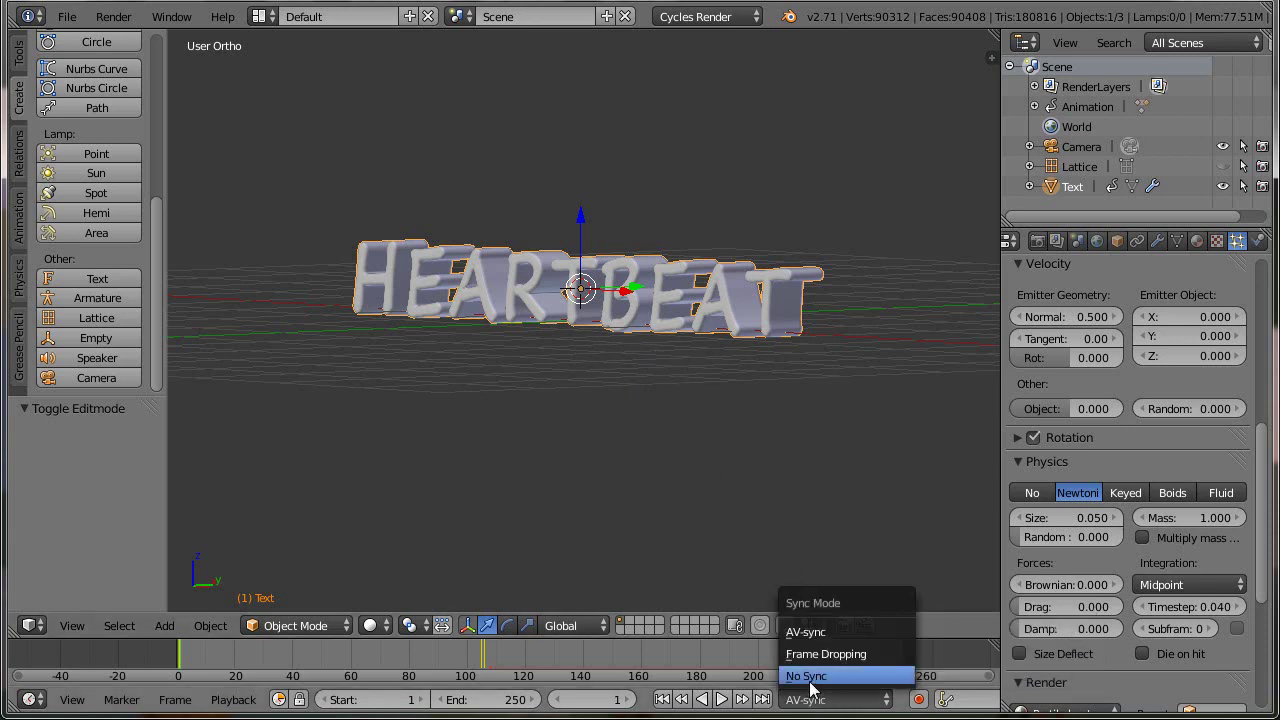
left_click(808, 676)
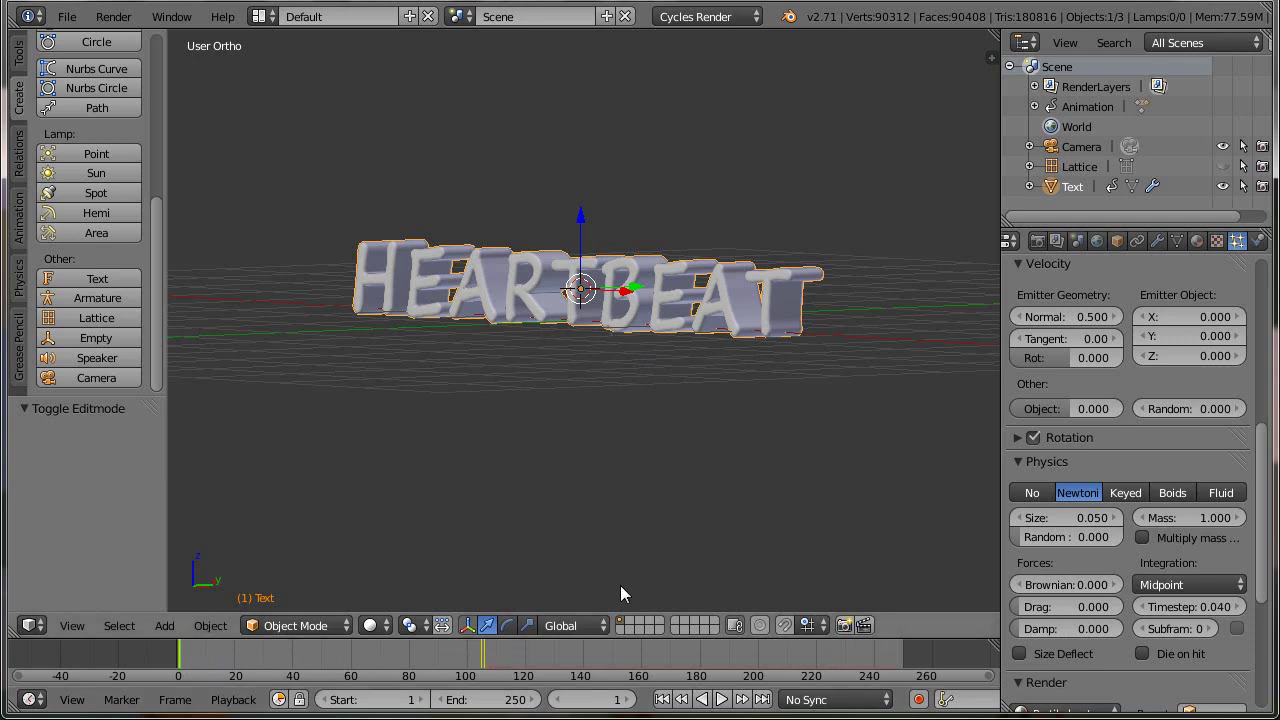
left_click(66, 17)
left_click(91, 172)
- Play the particle animation, stop it, and show the Text object's modifier stack
left_click(721, 699)
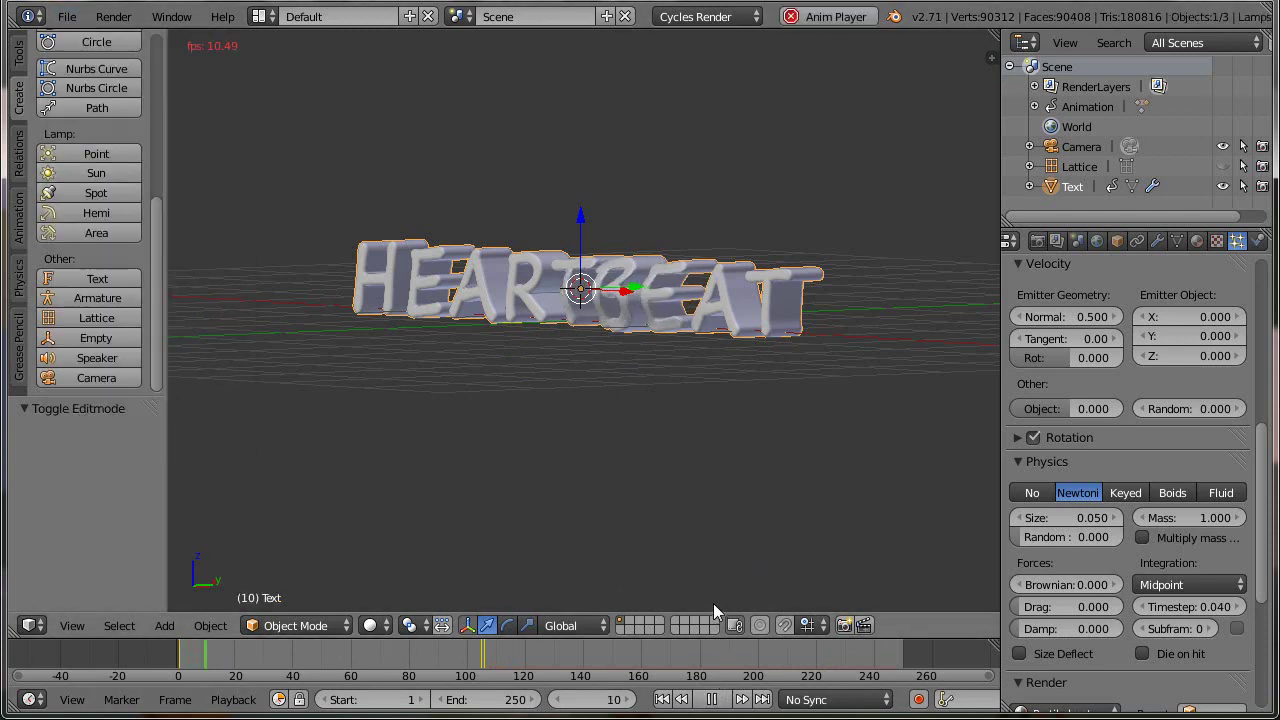
key("Escape")
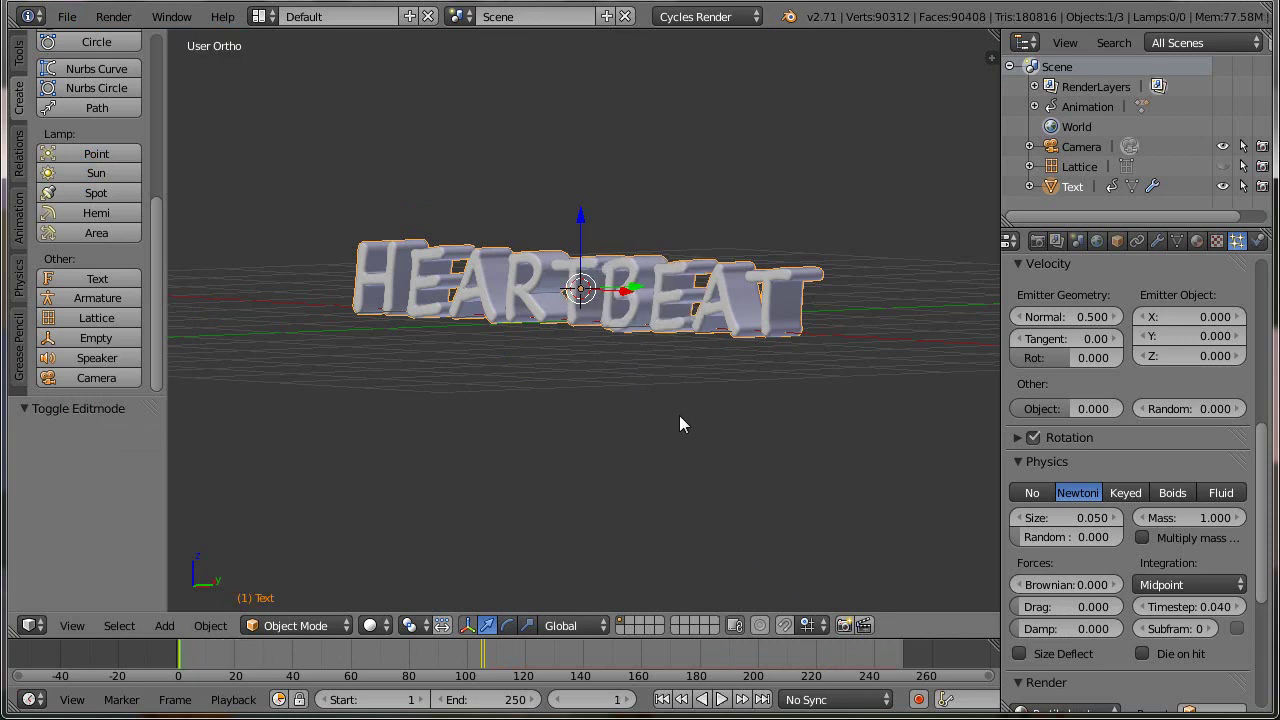
left_click(1158, 241)
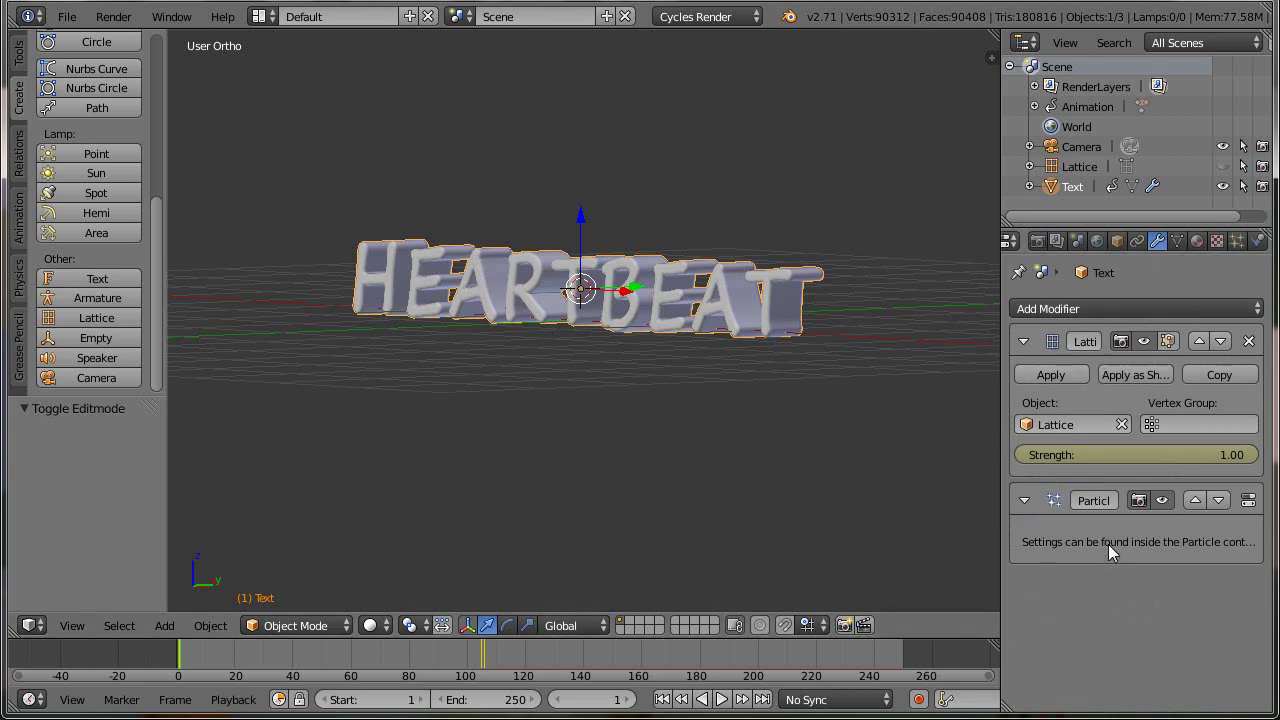
- Add an Explode modifier with Dead unticked, refresh it, and play the explosion preview
left_click(1094, 307)
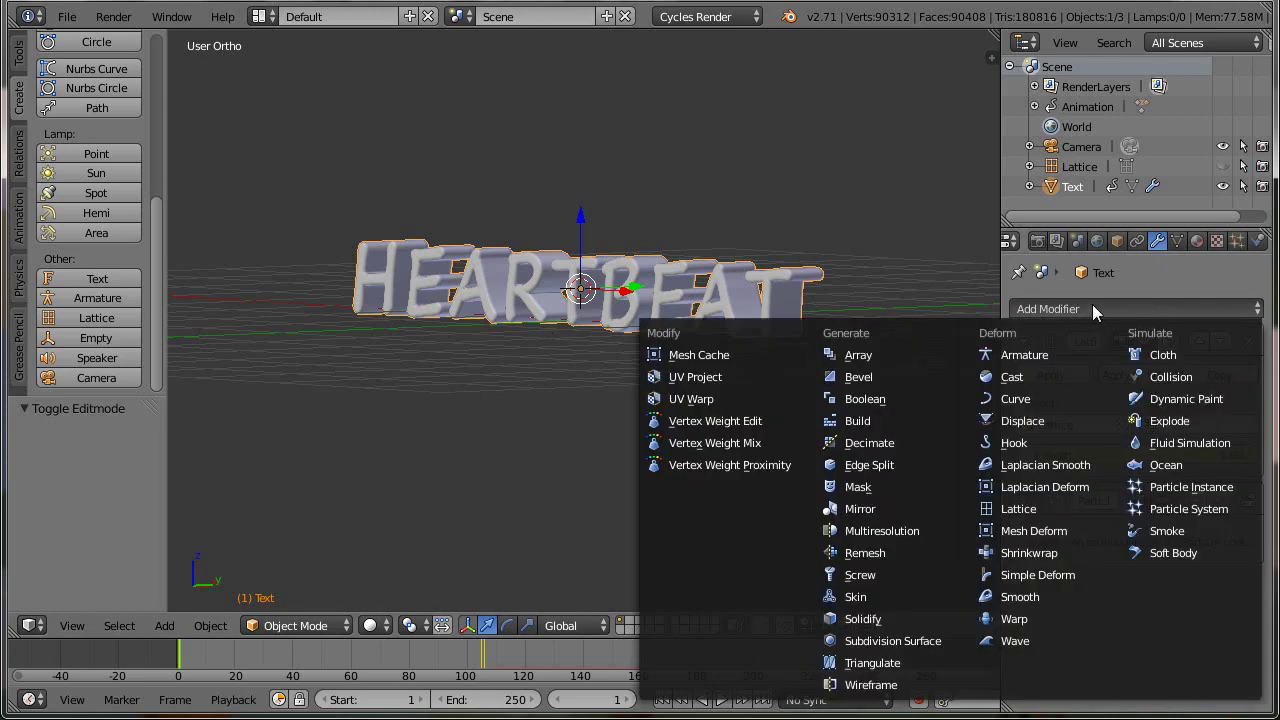
left_click(1162, 421)
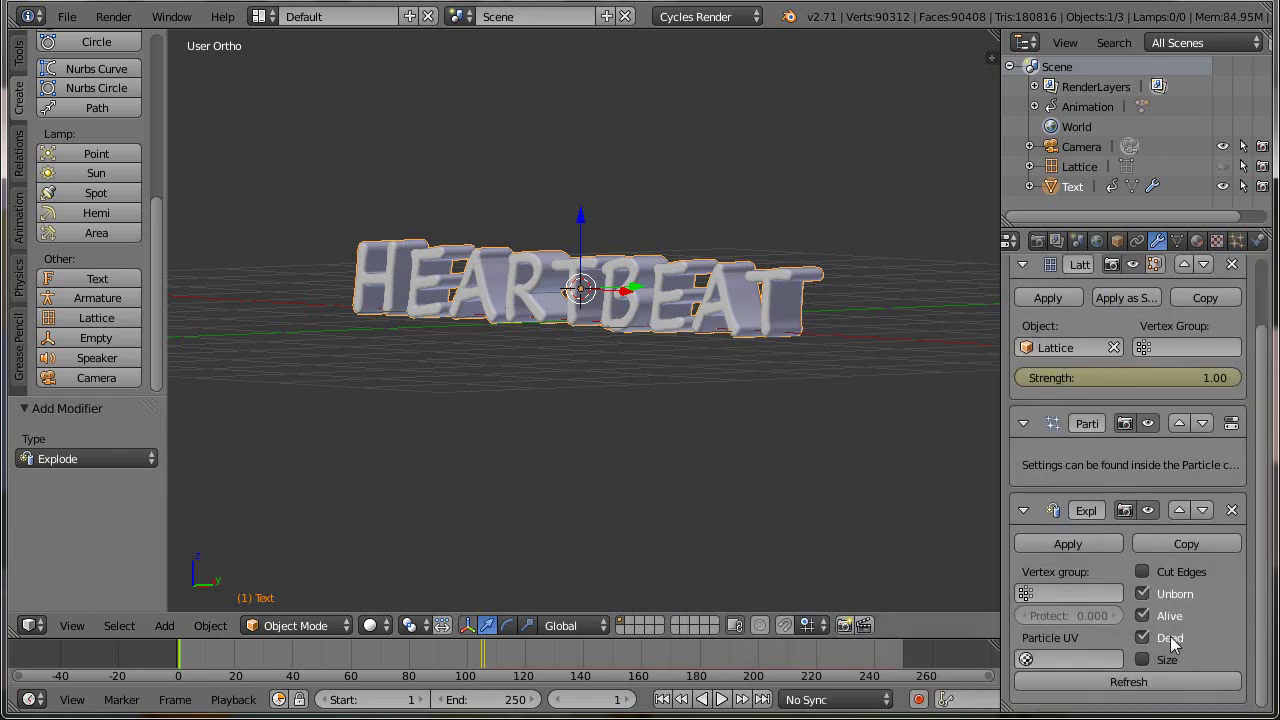
left_click(1143, 637)
left_click(1147, 682)
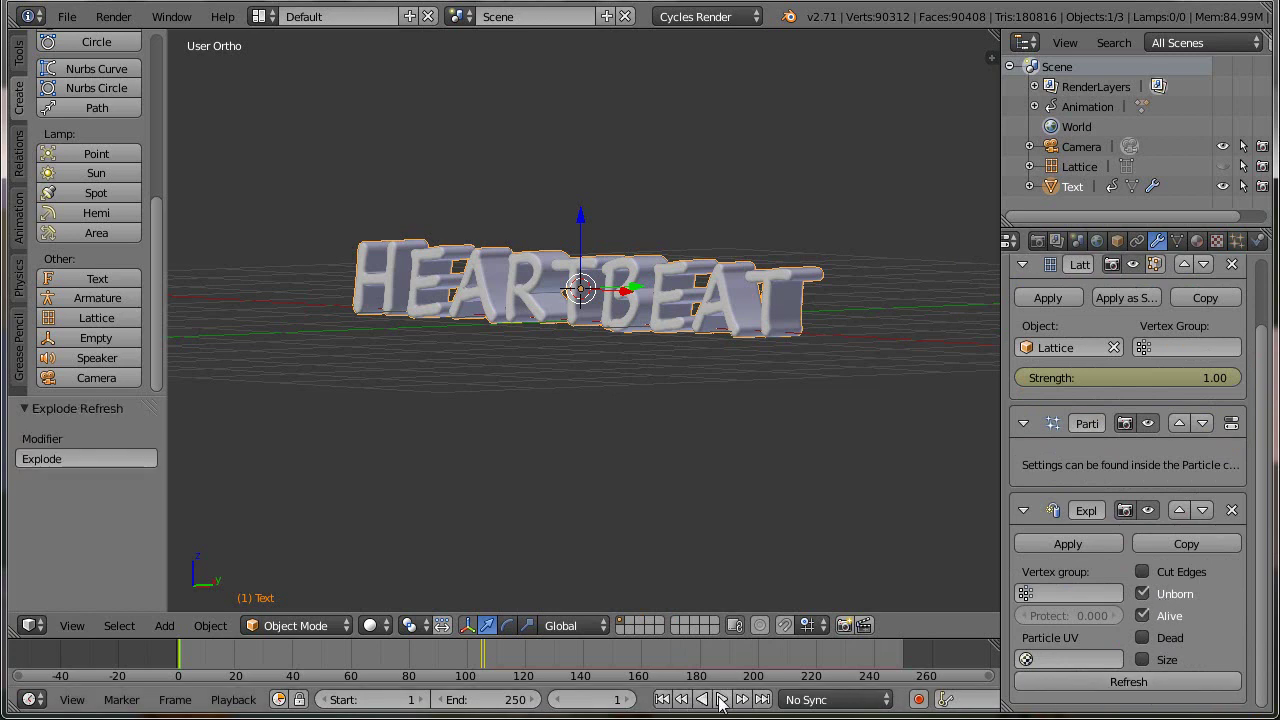
left_click(722, 700)
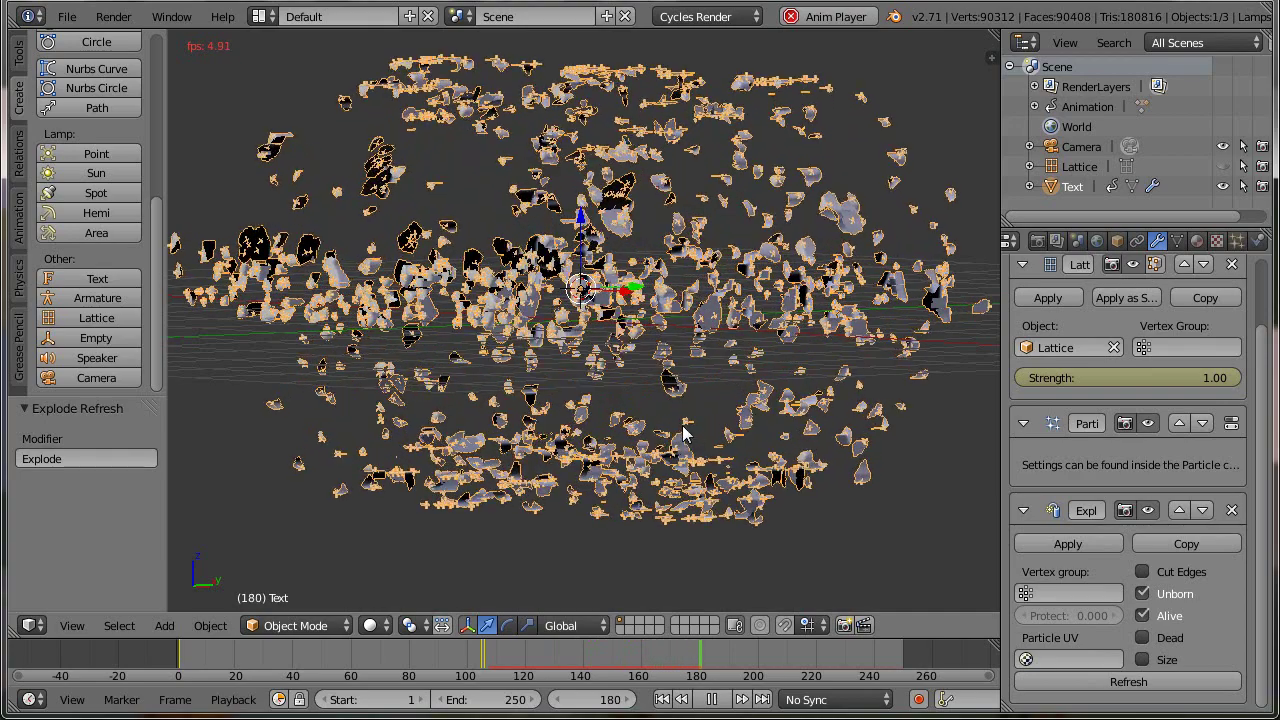
key("Escape")
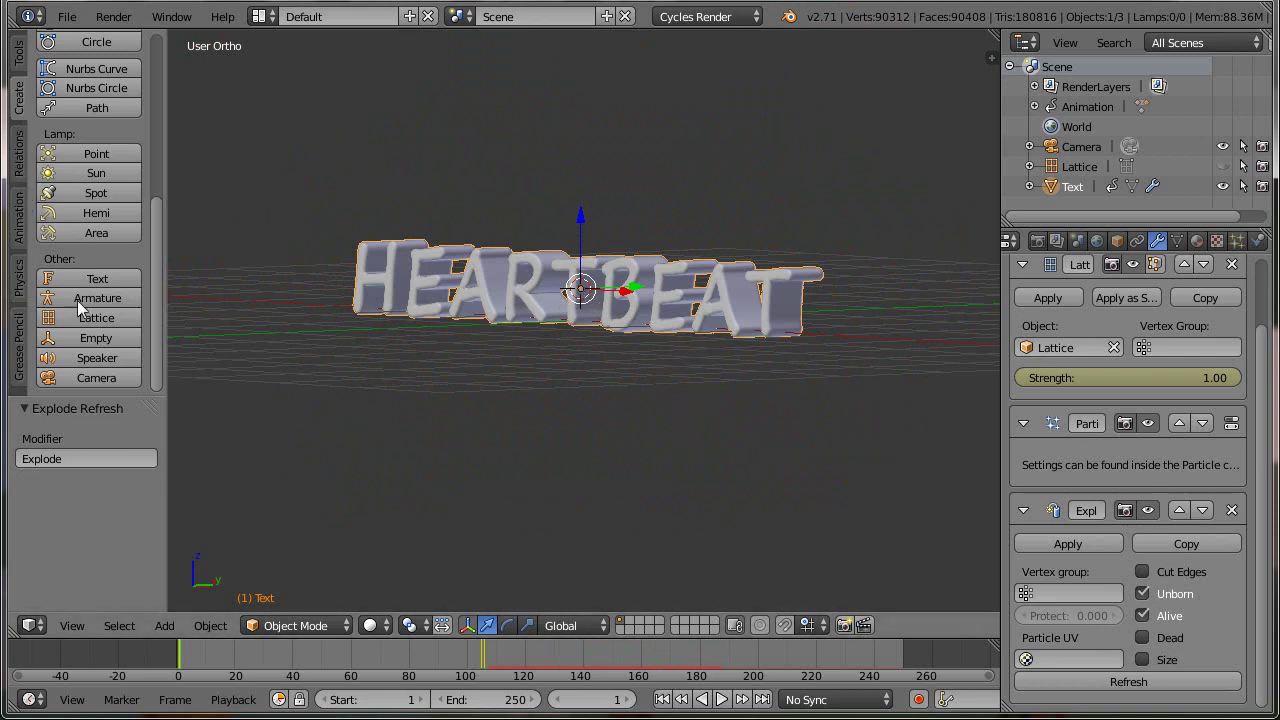
- Add a Turbulence force field to the scene
left_click(165, 626)
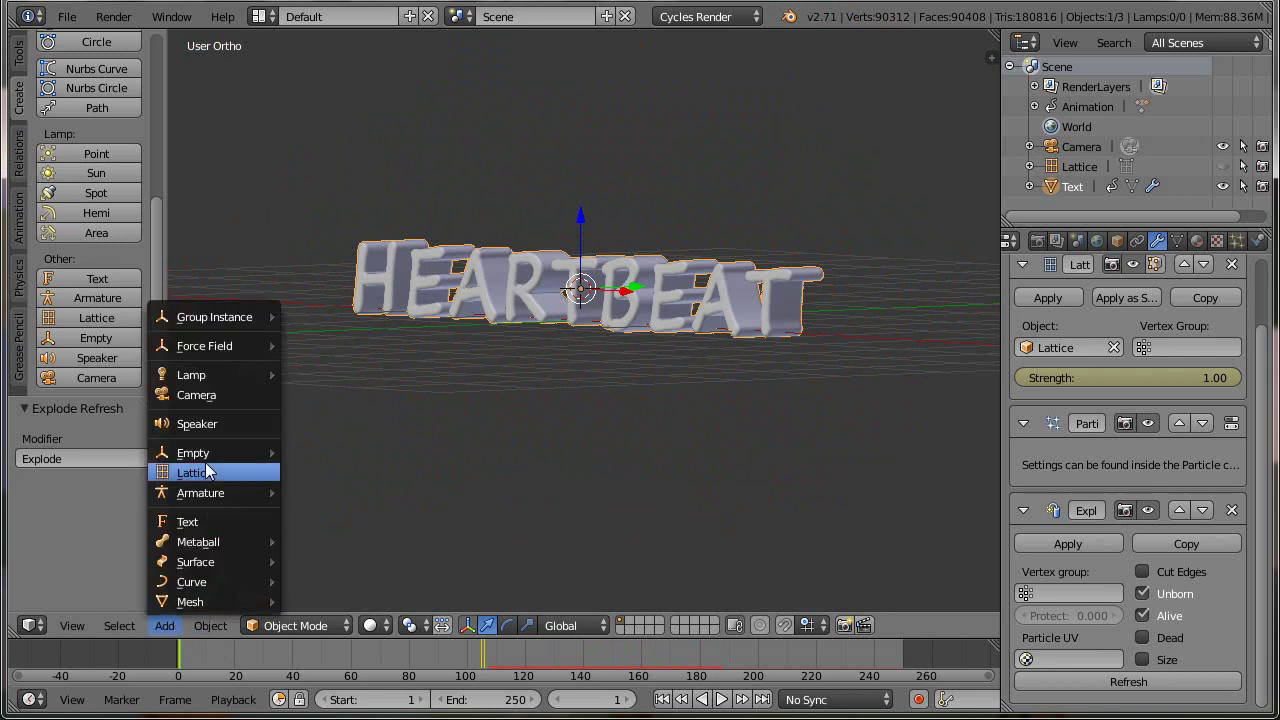
mouse_move(204, 456)
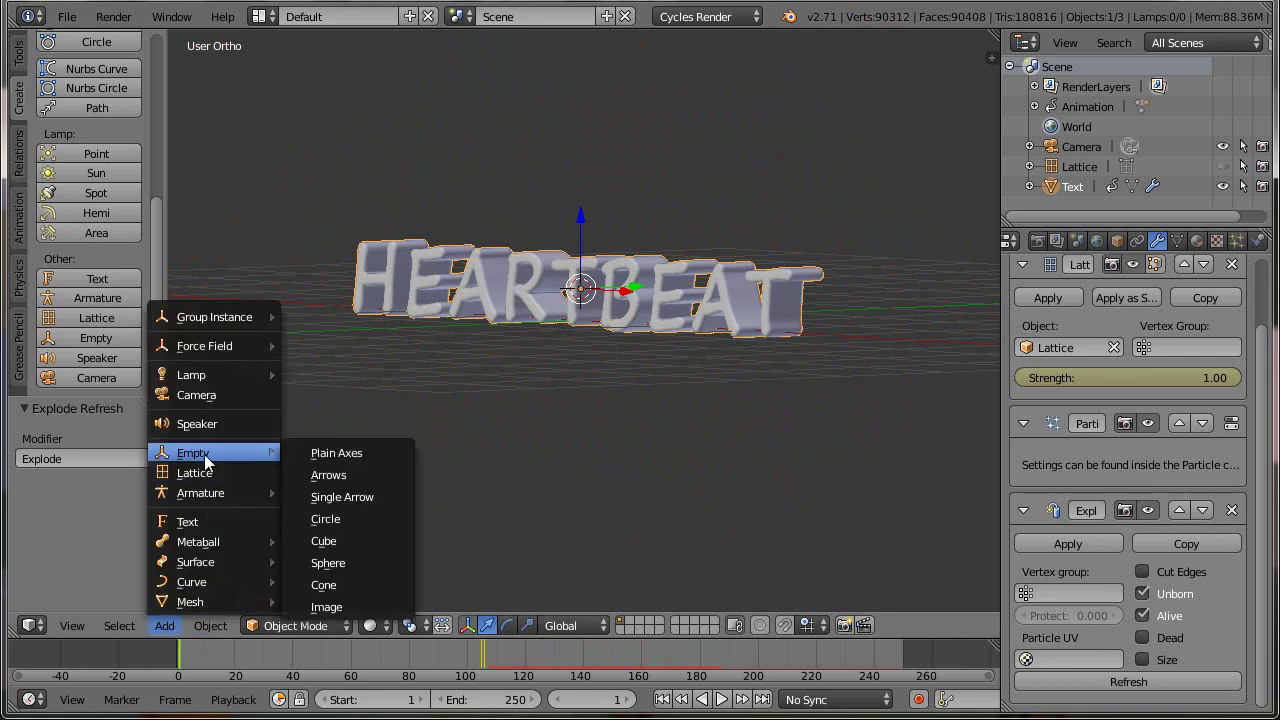
mouse_move(214, 345)
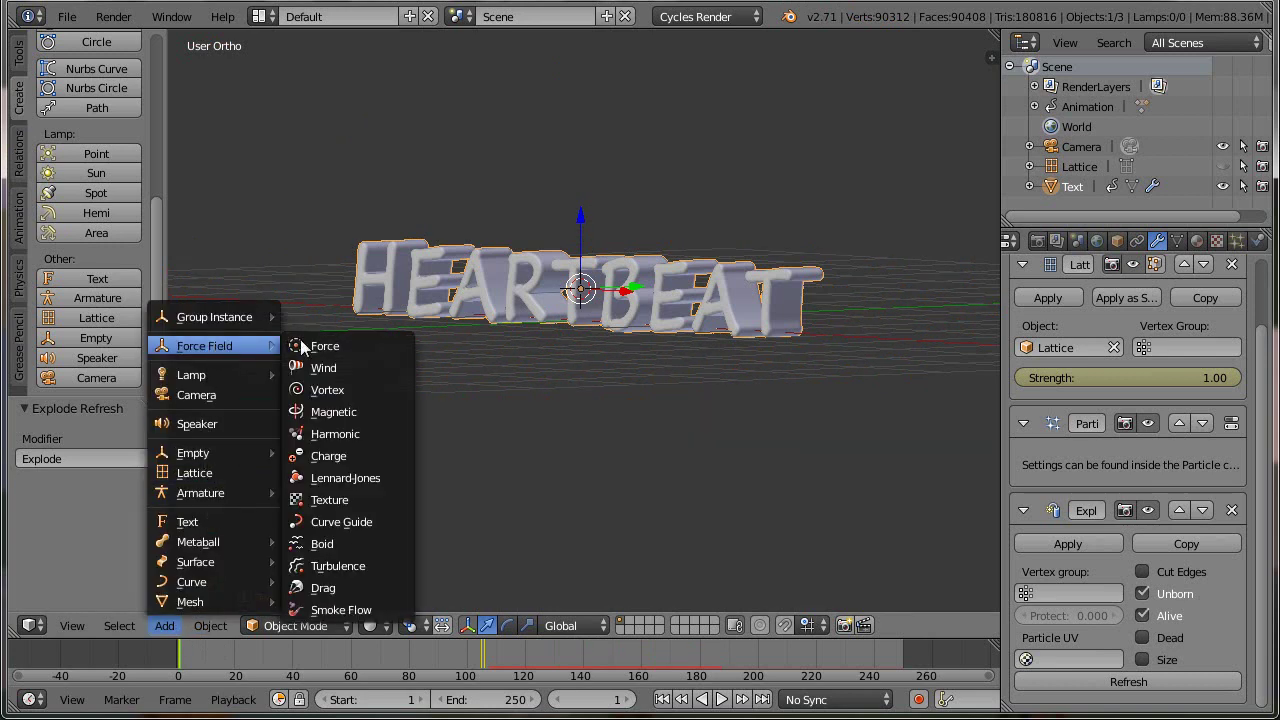
left_click(340, 566)
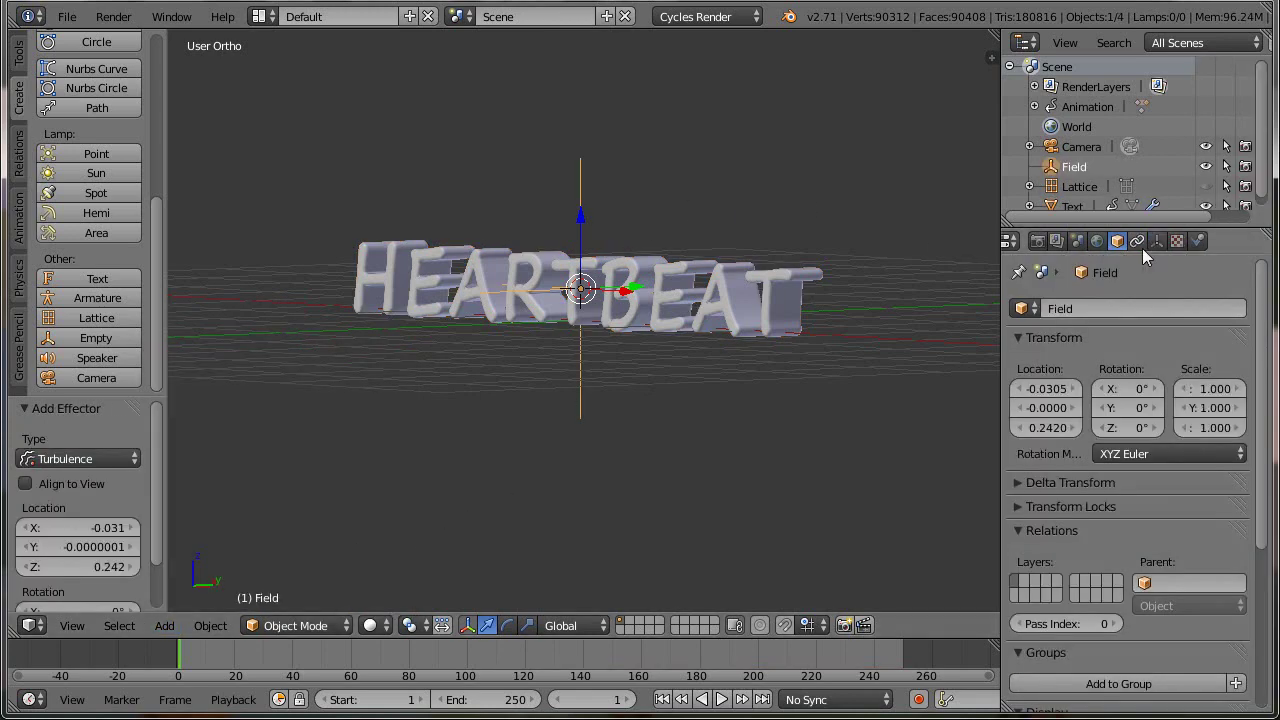
- Give the Turbulence field strength 2.5, size 0.75 and flow 1
left_click(1201, 241)
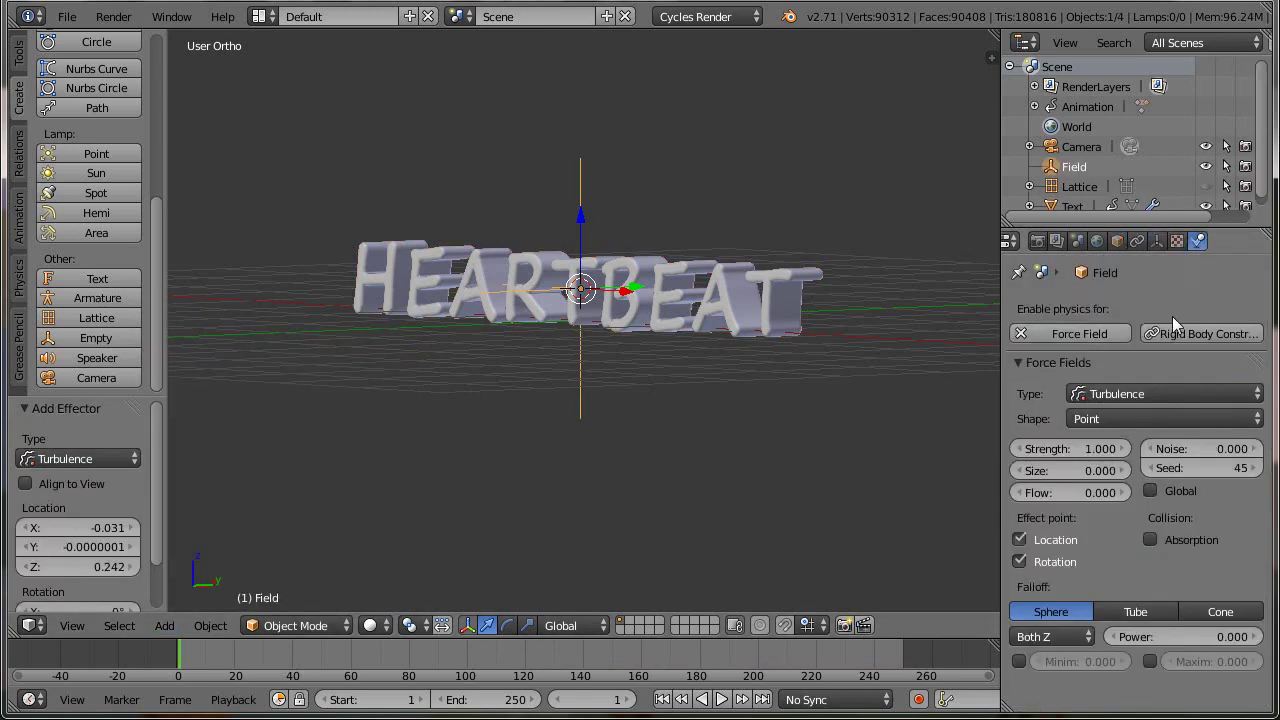
left_click(1087, 449)
type("1.0")
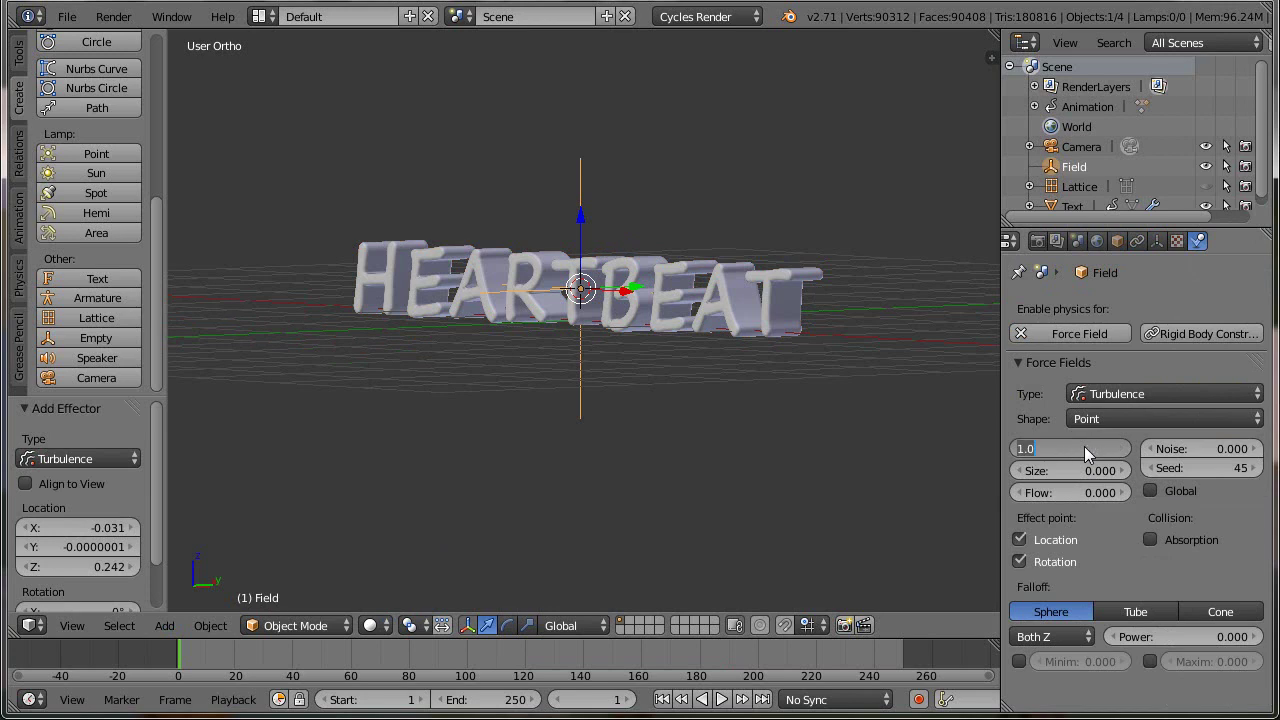
type("2.5")
key("Return")
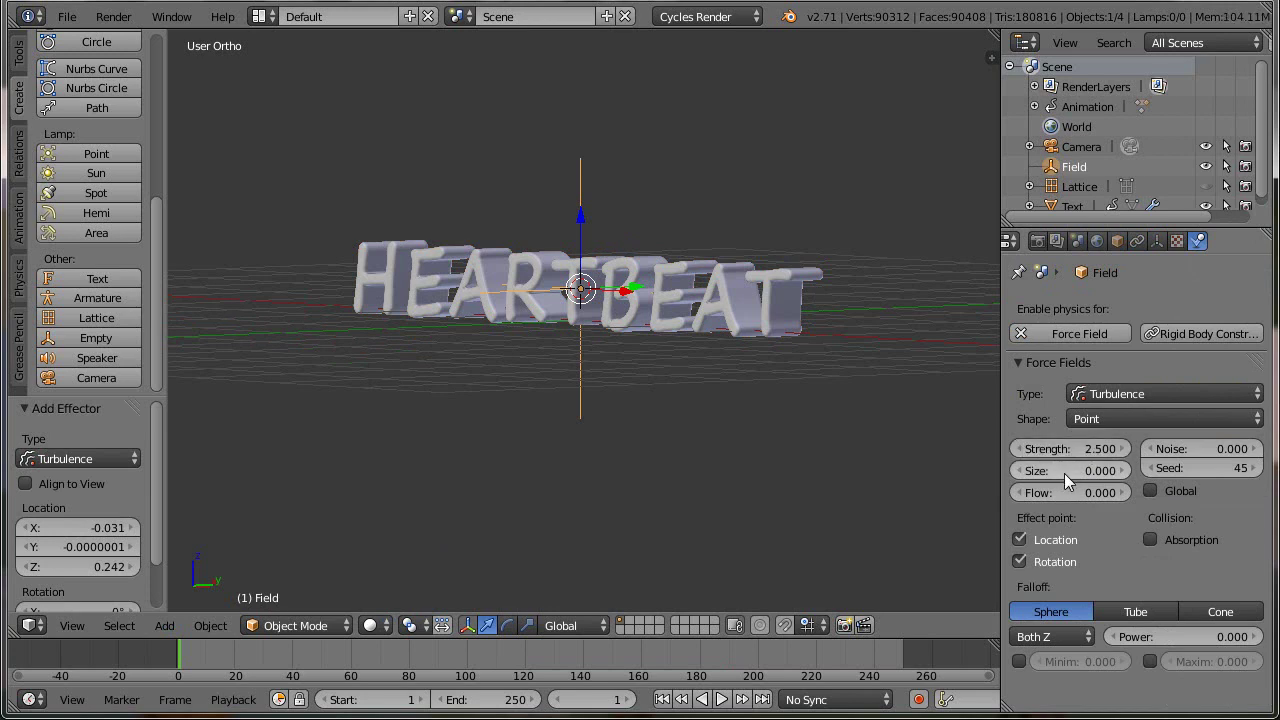
left_click(1068, 472)
key("BackSpace")
type(".75")
key("Return")
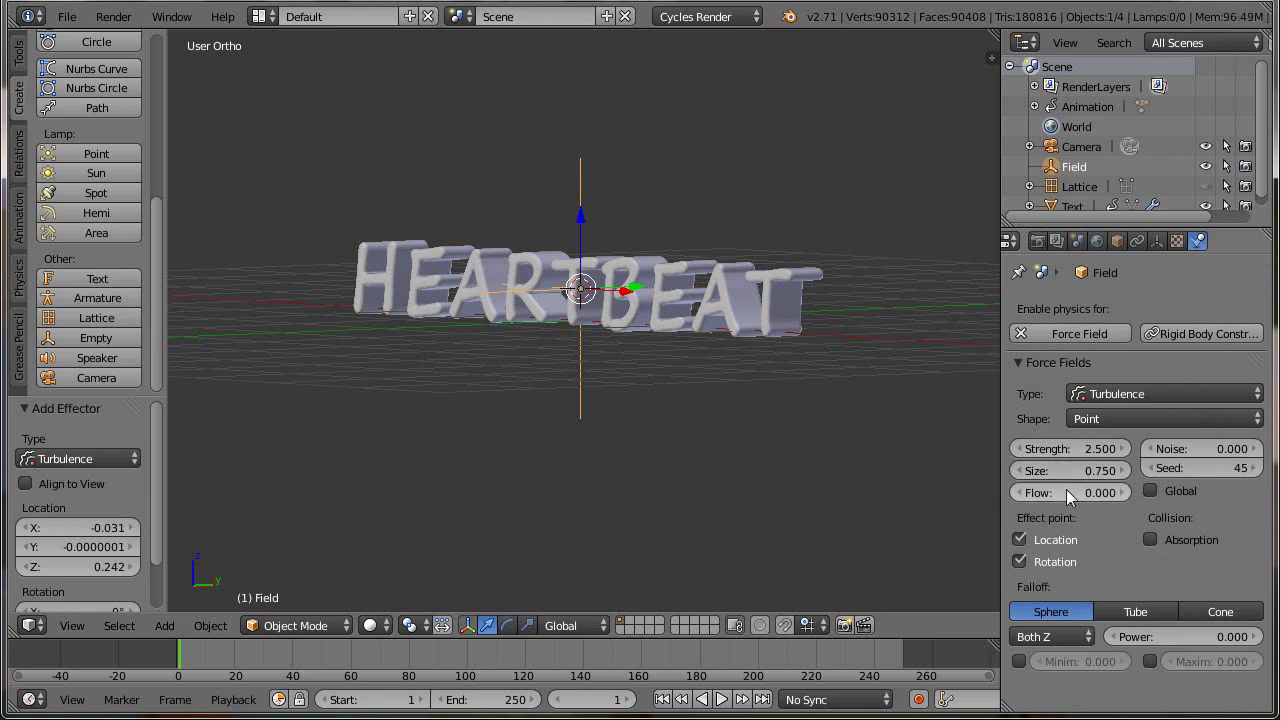
left_click(1066, 489)
type("1")
key("Return")
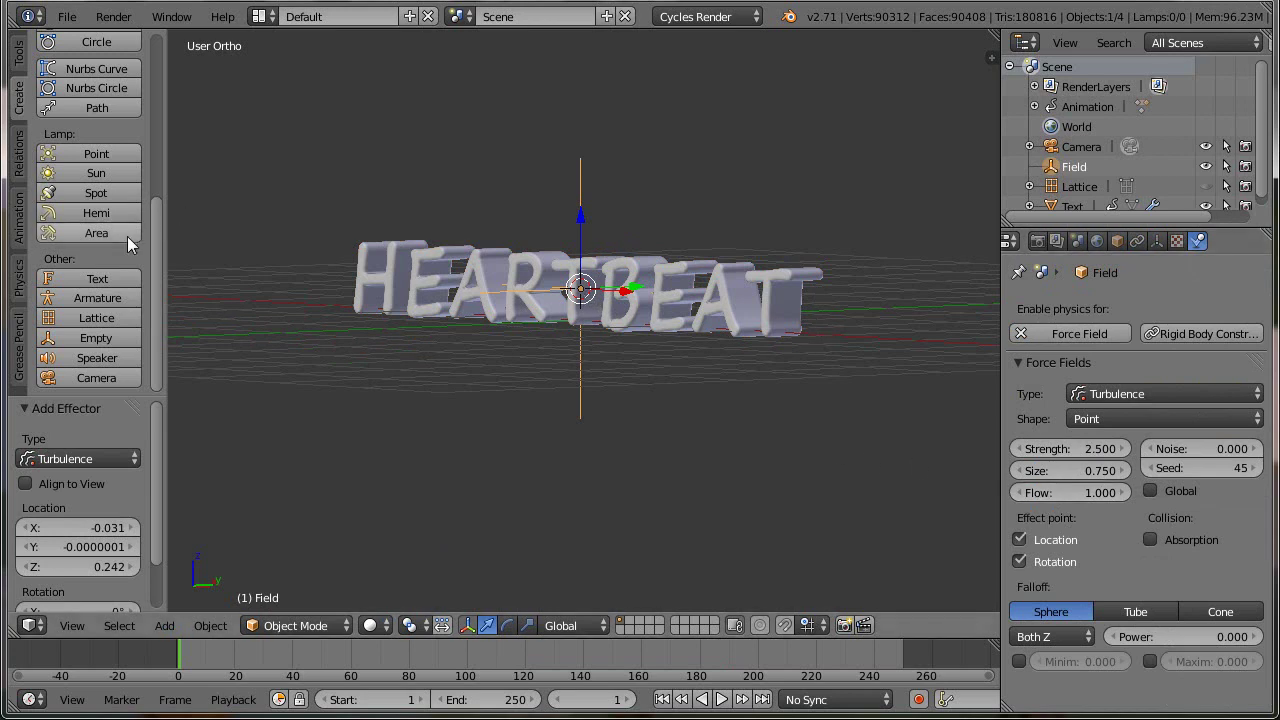
- Add a second force field of type Vortex
left_click(168, 627)
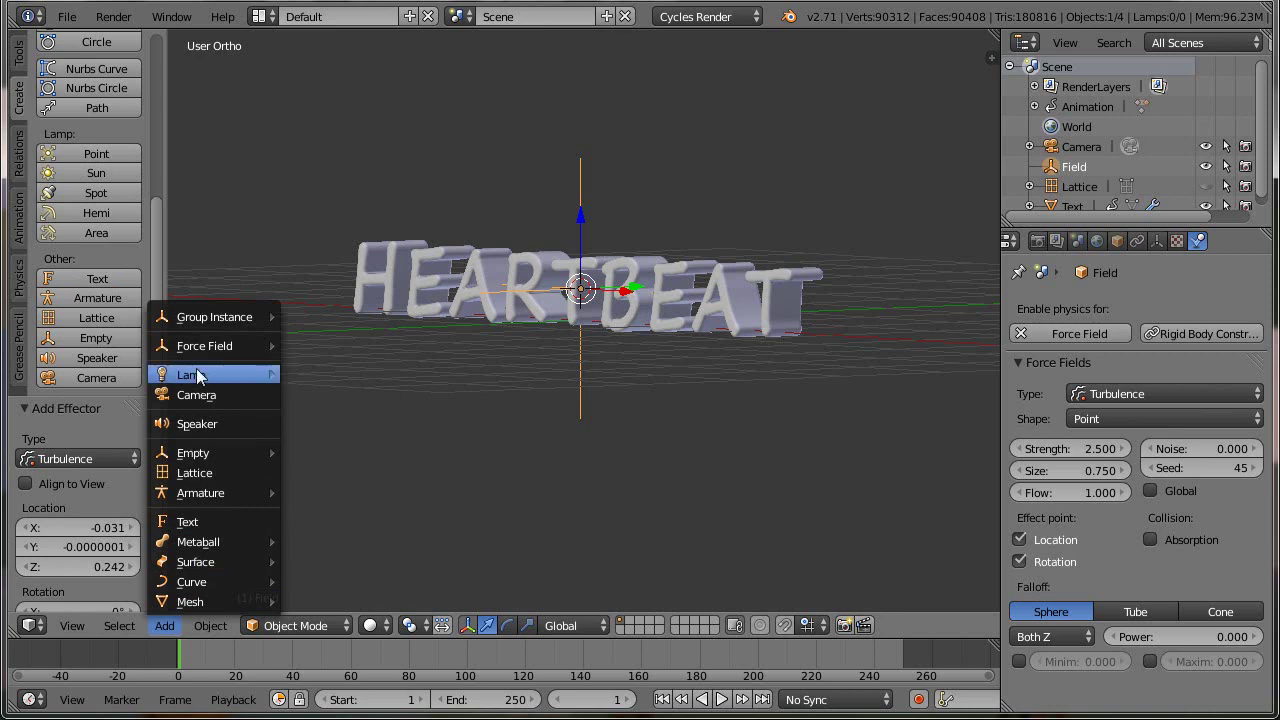
mouse_move(205, 348)
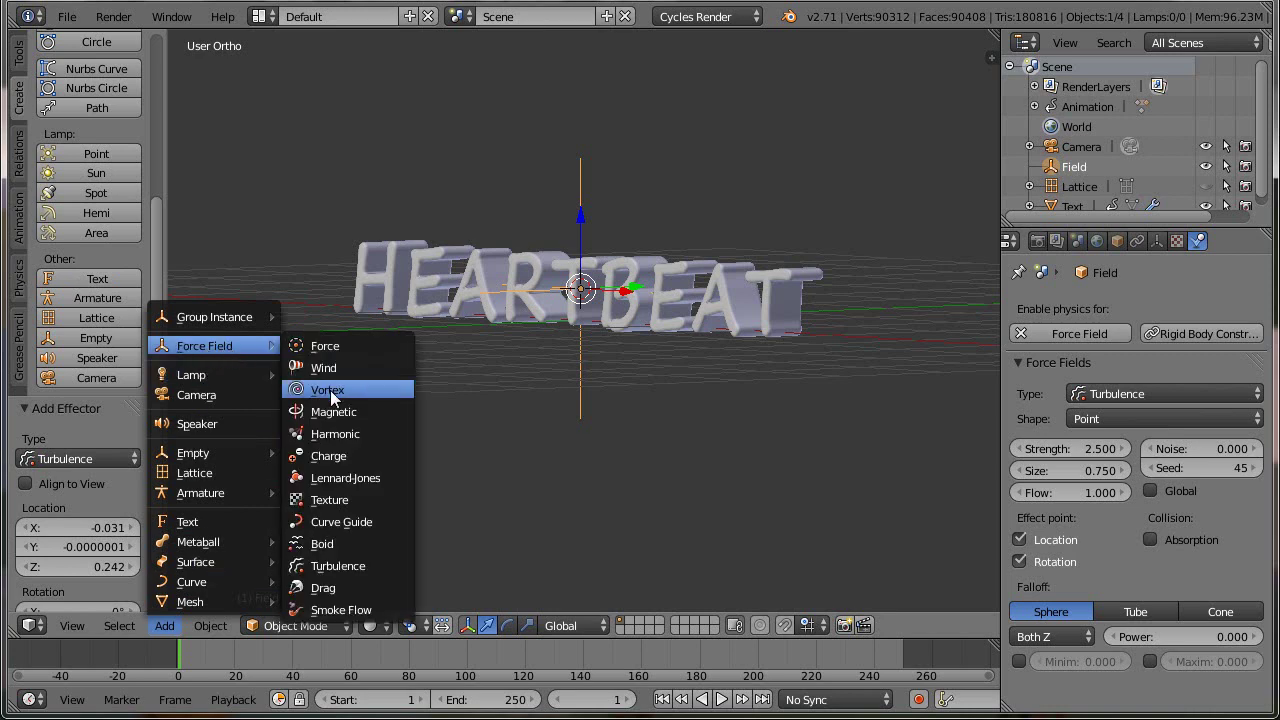
left_click(330, 391)
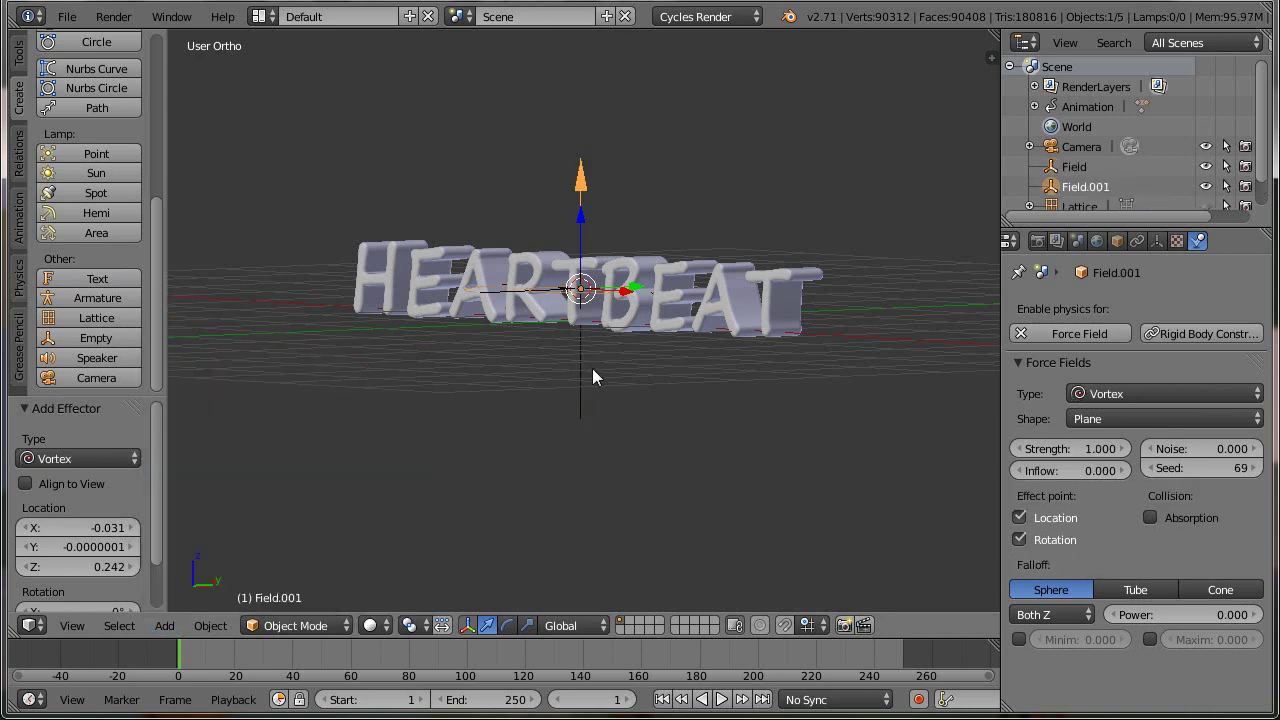
- Rotate the Vortex field -90° around the X axis
key("r")
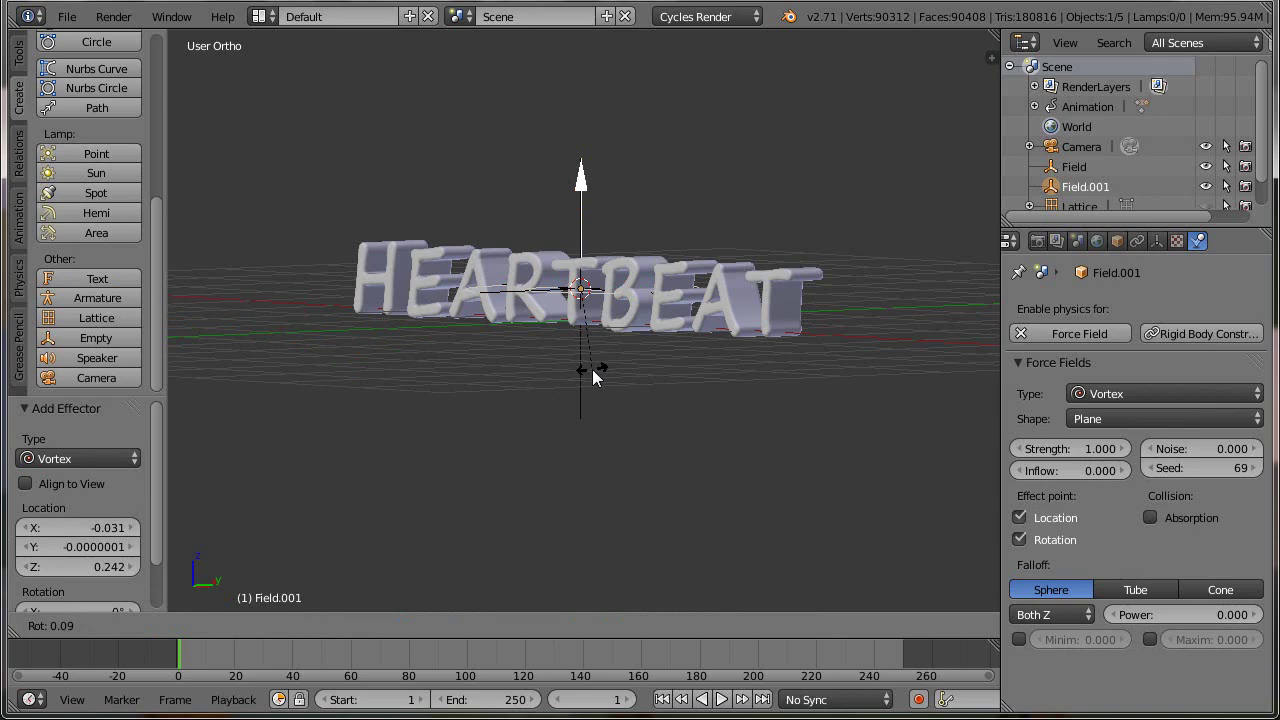
type("x")
type("-90")
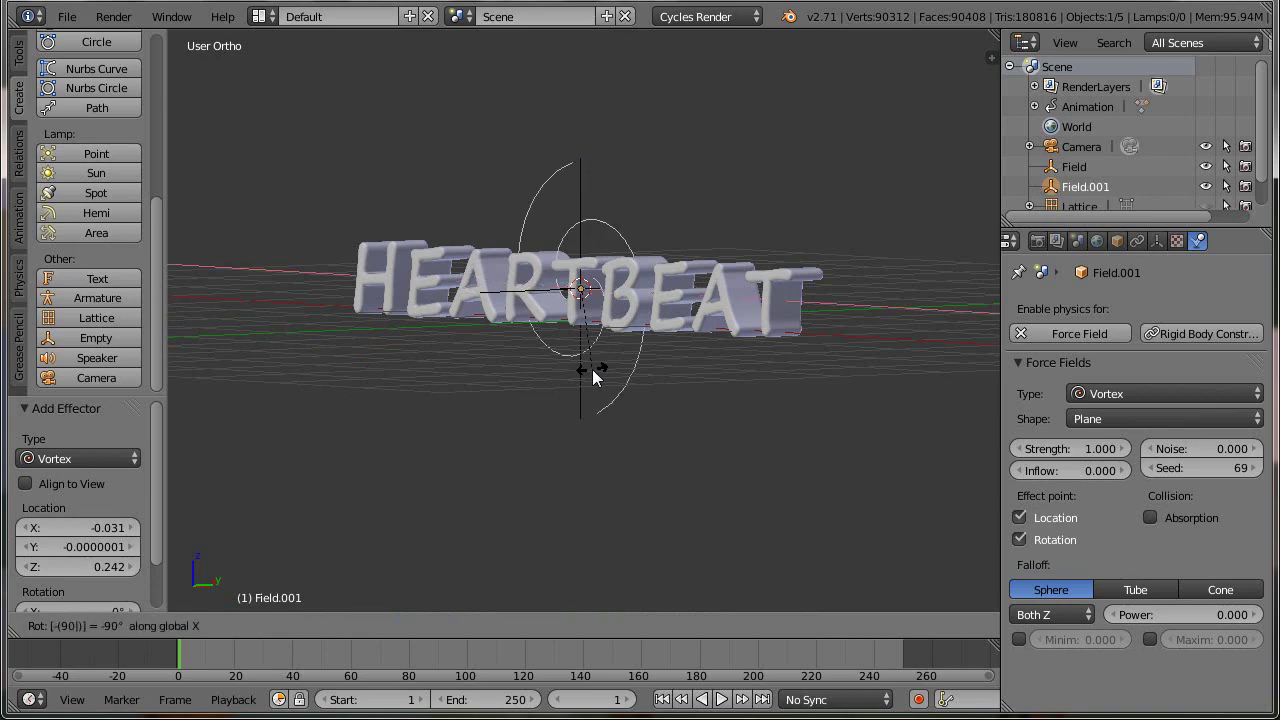
key("Return")
key("KP_7")
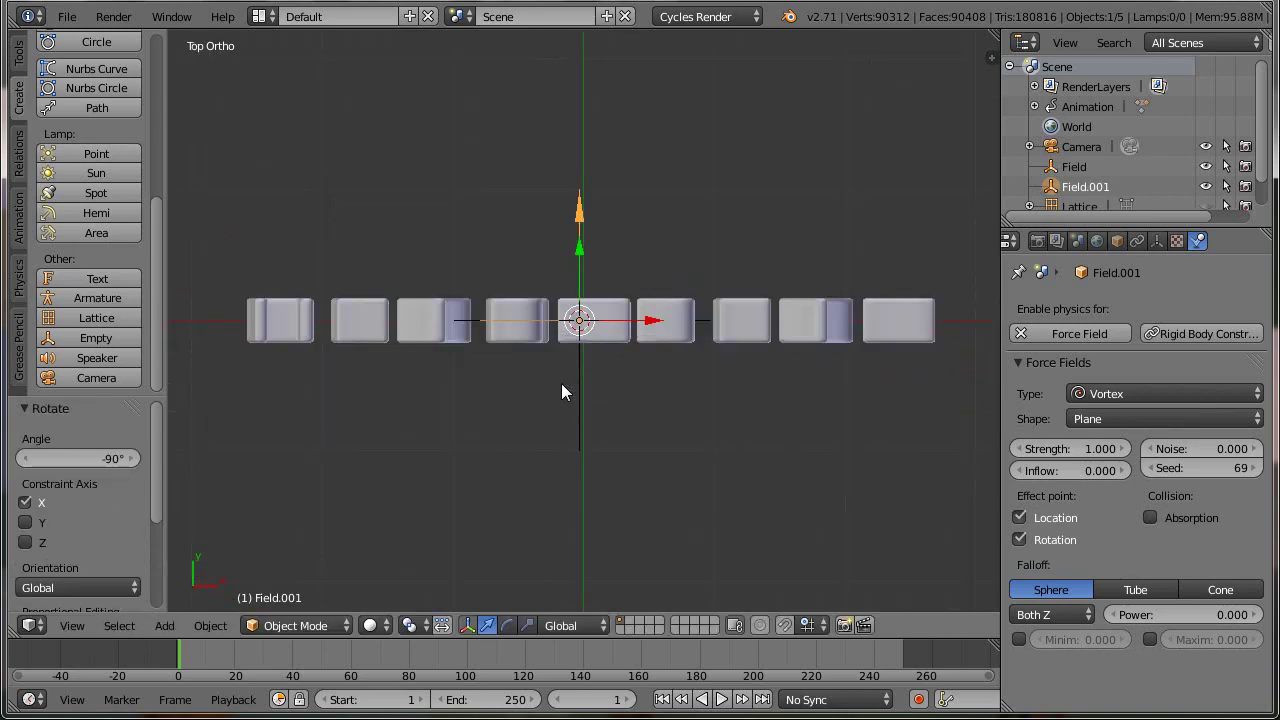
- Move the Vortex field along Y above the text and flip it 180° around X
scroll(574, 451, "down", 7)
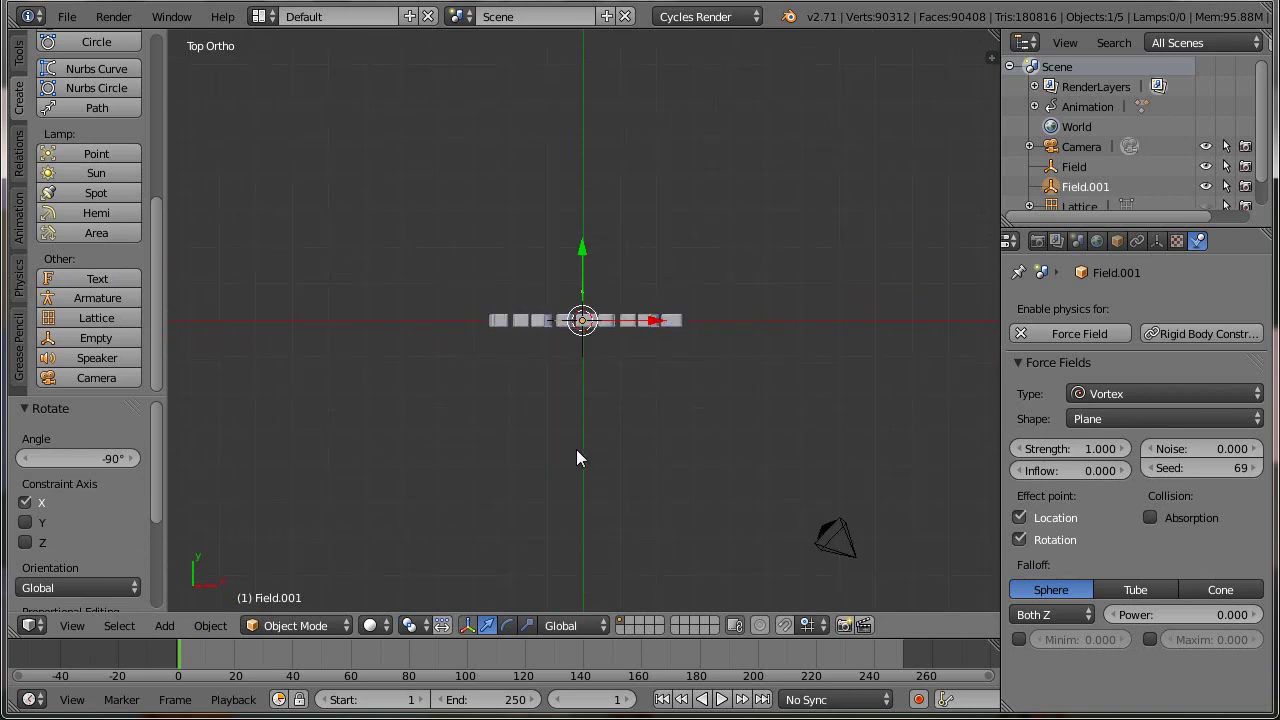
left_click_drag(587, 250, 591, 119)
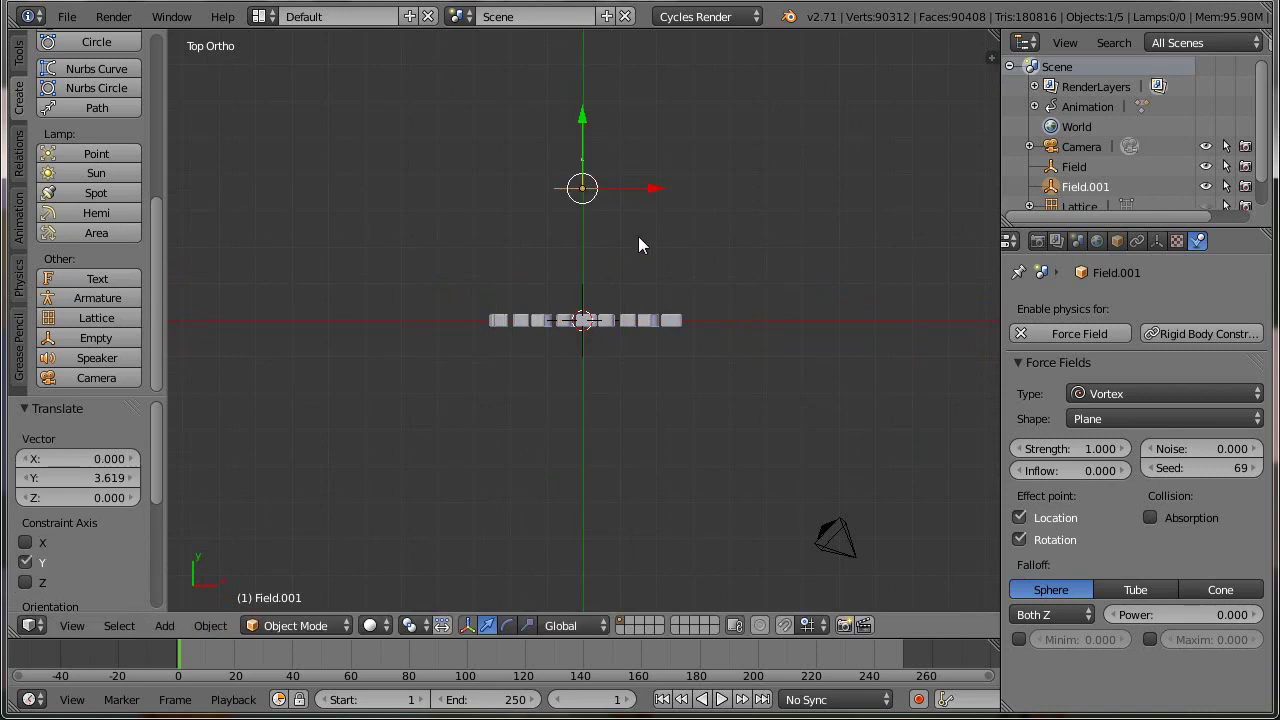
type("rx")
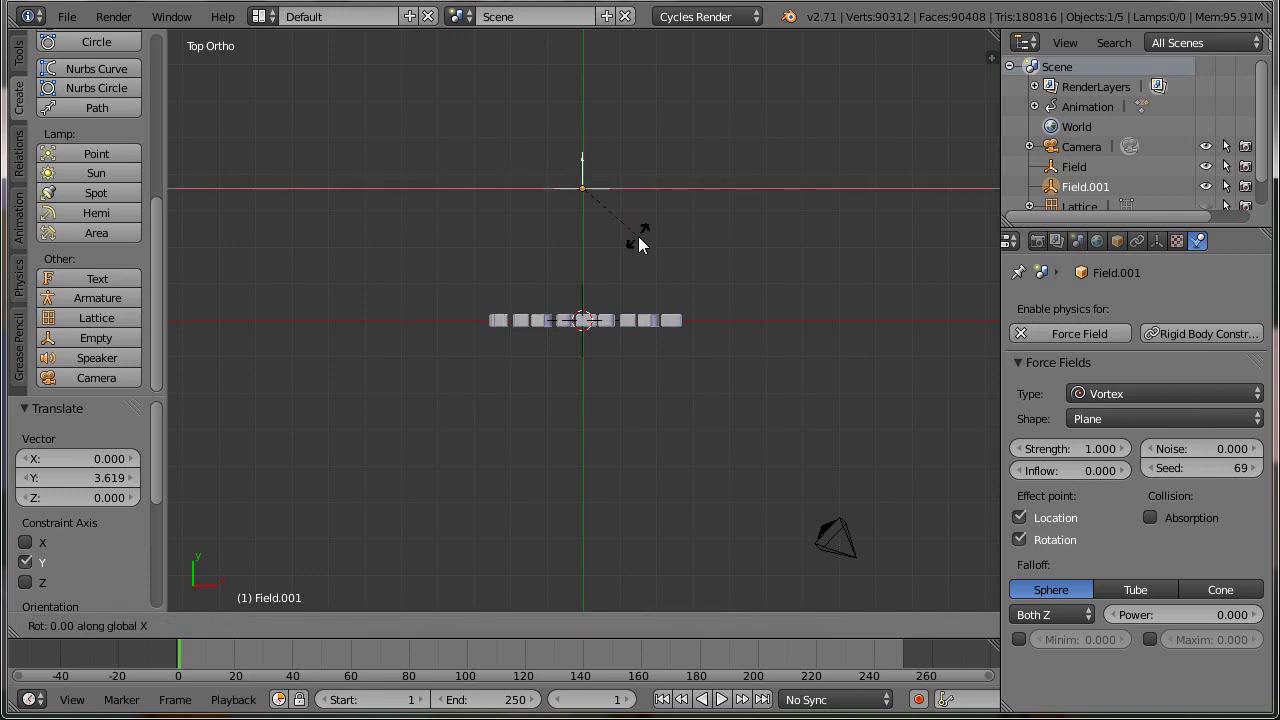
type("180")
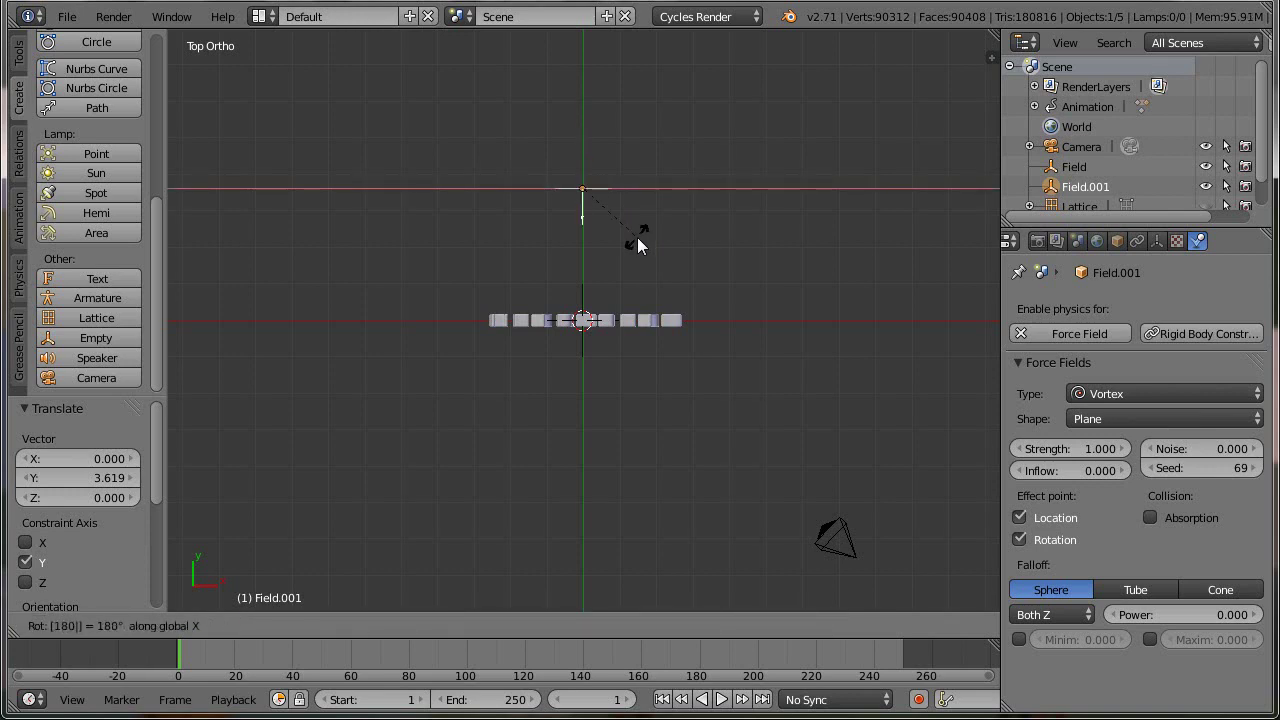
key("Return")
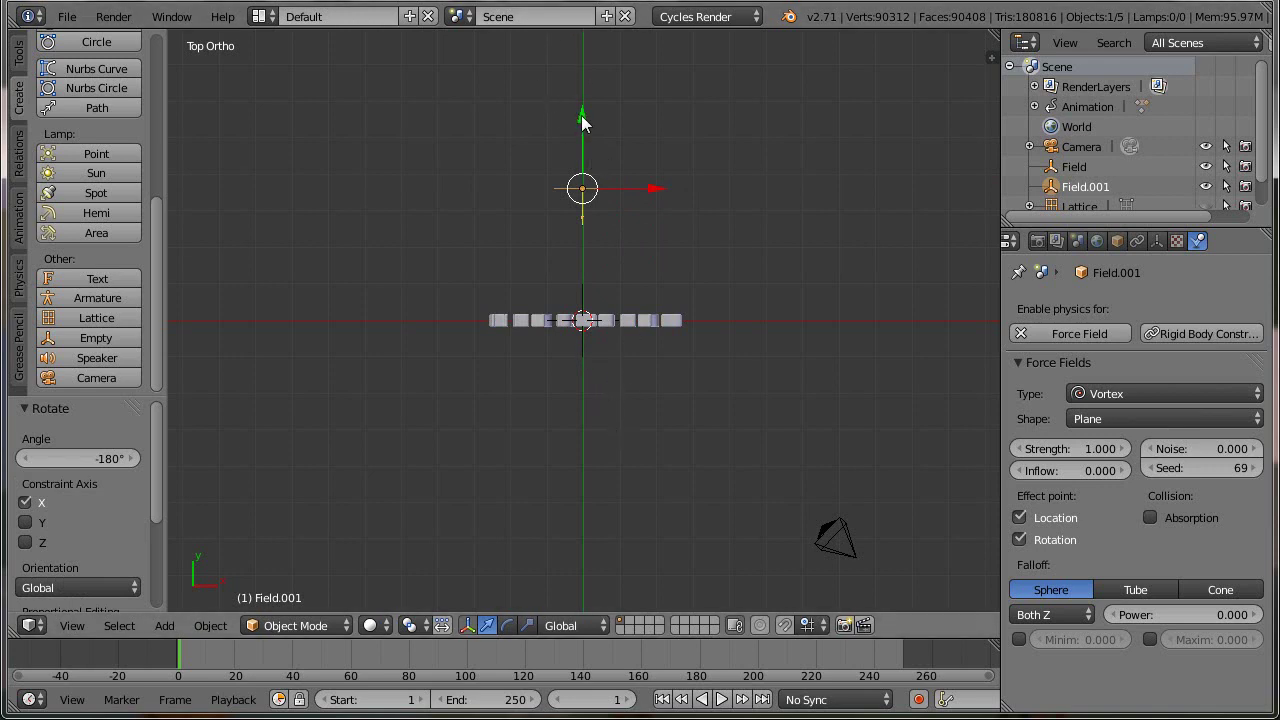
left_click_drag(581, 115, 582, 107)
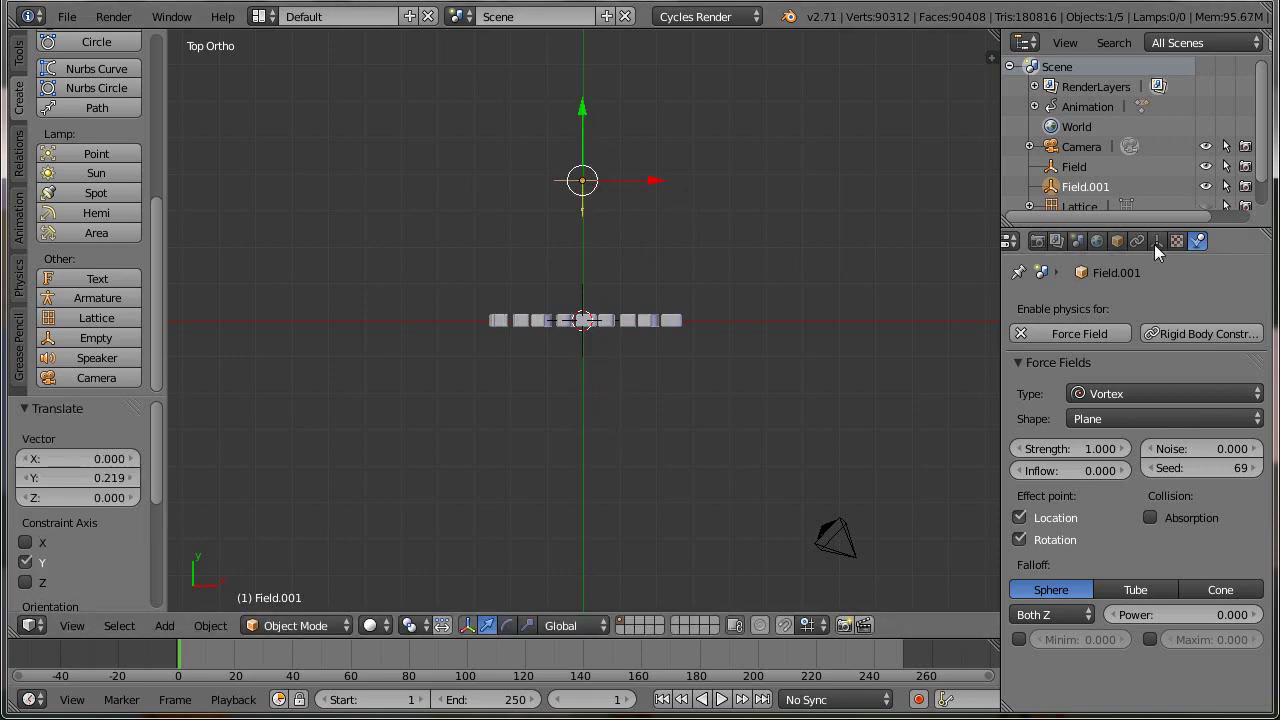
- Set the Vortex field's strength to -1.25, leaving inflow unchanged
left_click(1078, 449)
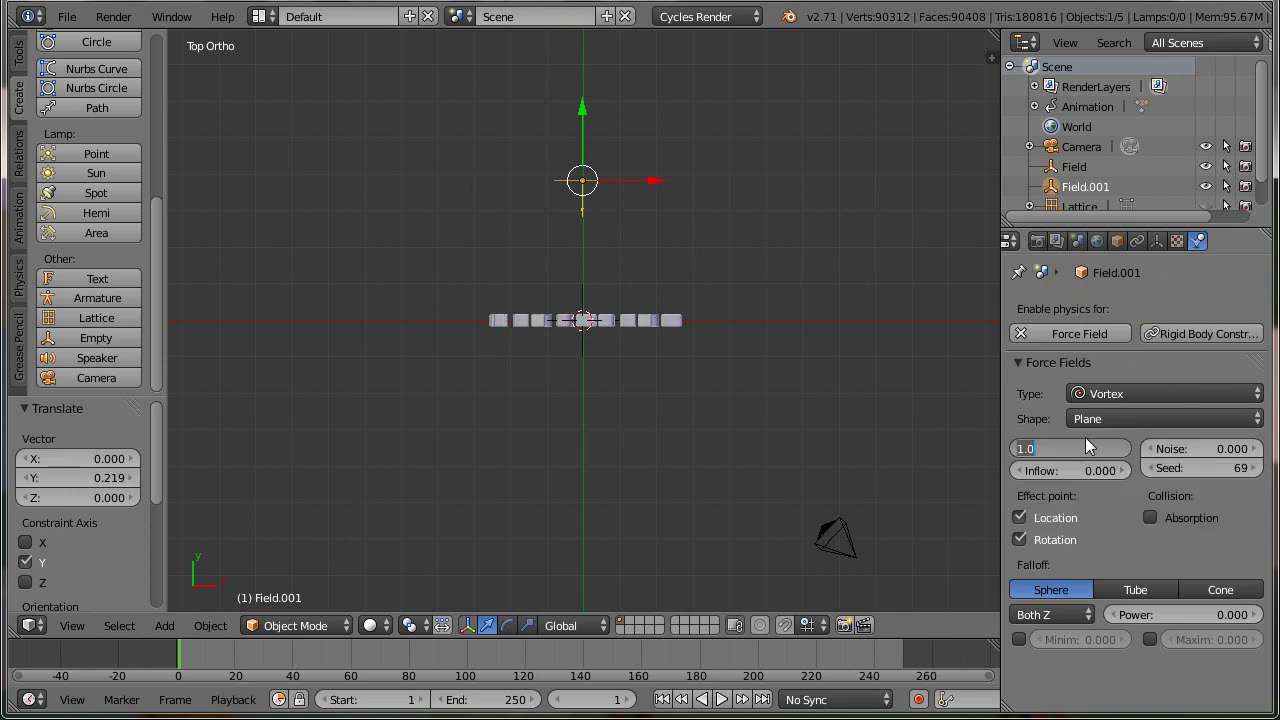
type("-1")
key("Return")
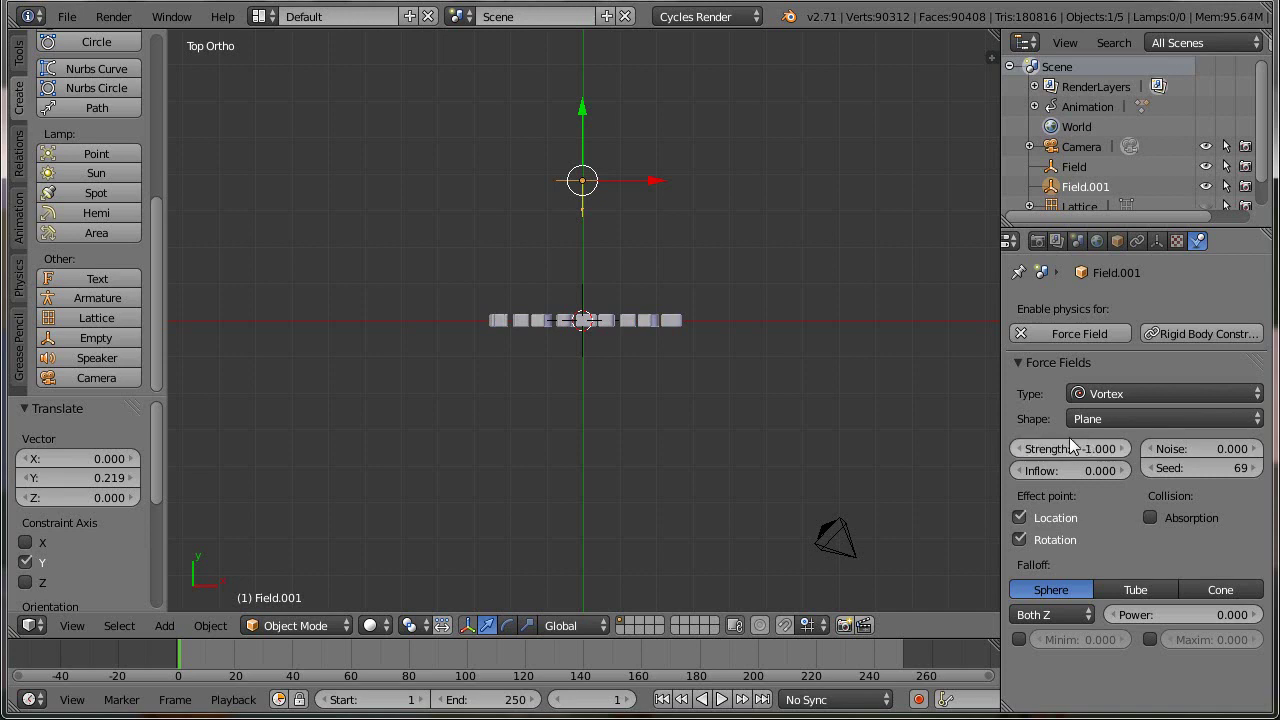
left_click(1081, 451)
type("-1.25")
key("Return")
left_click(1077, 471)
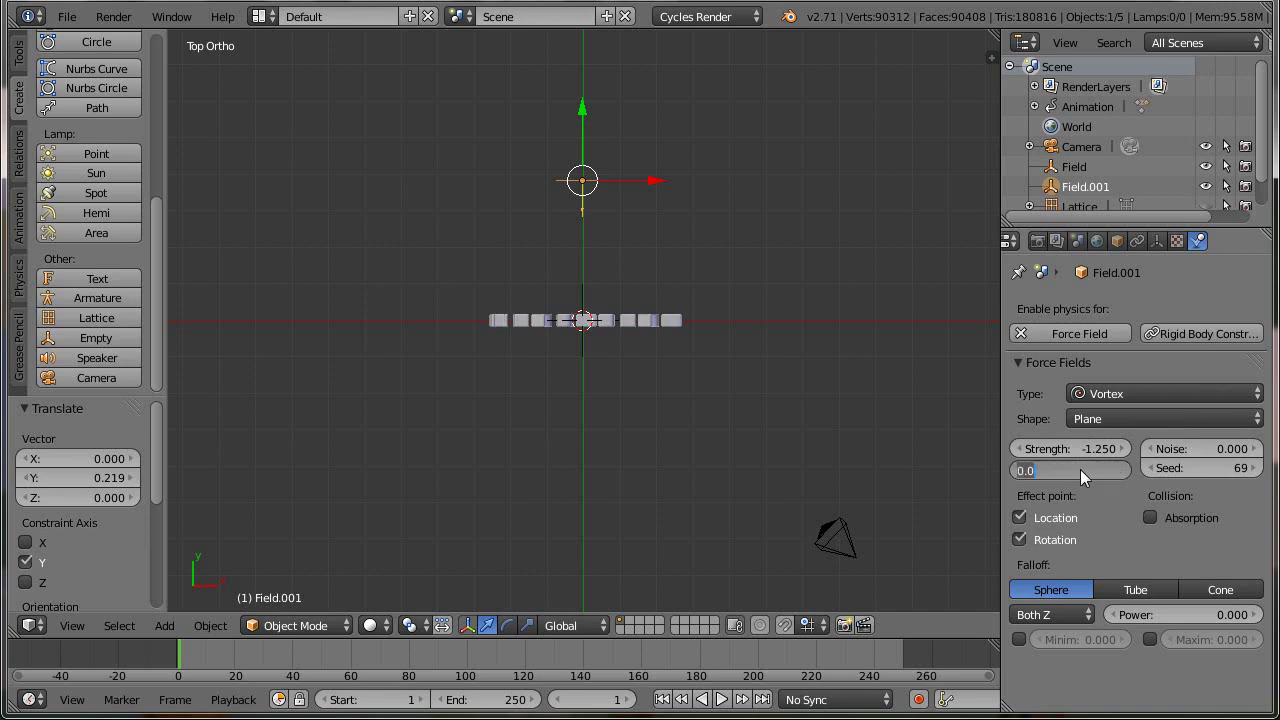
key("Escape")
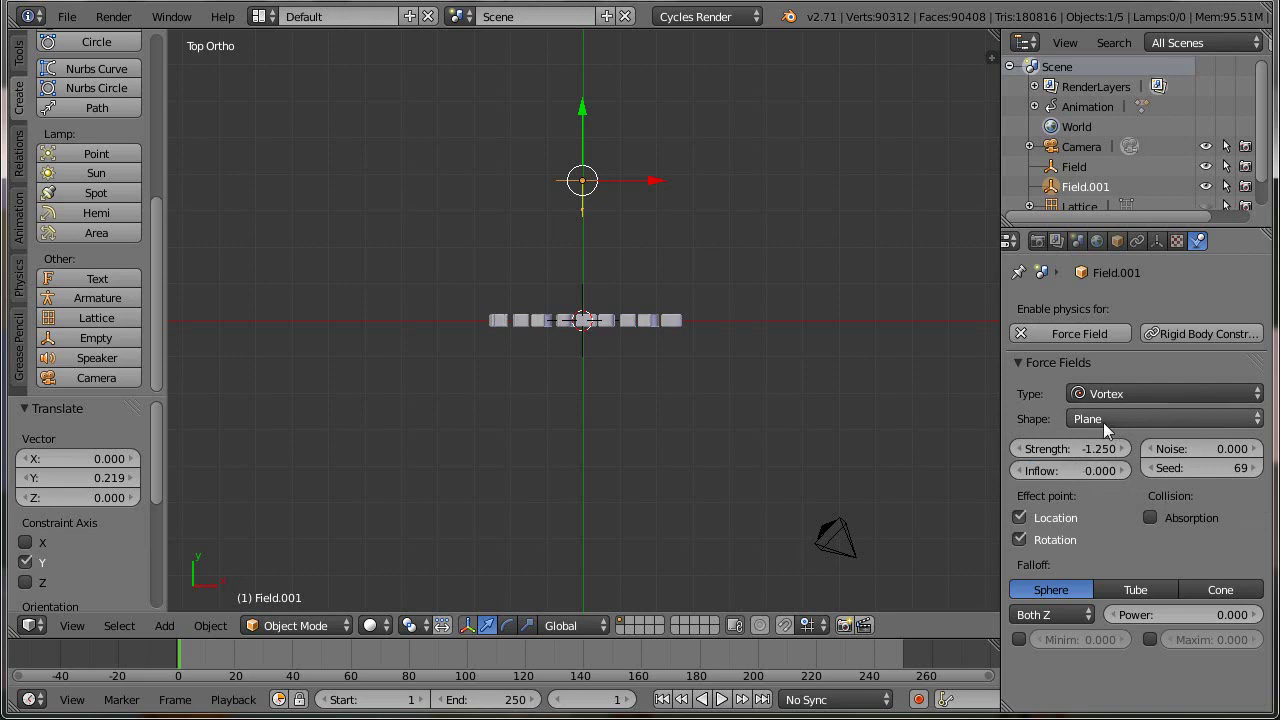
- Make the Vortex field point-shaped with flow 0.5, then duplicate it
left_click(1099, 420)
left_click(1105, 394)
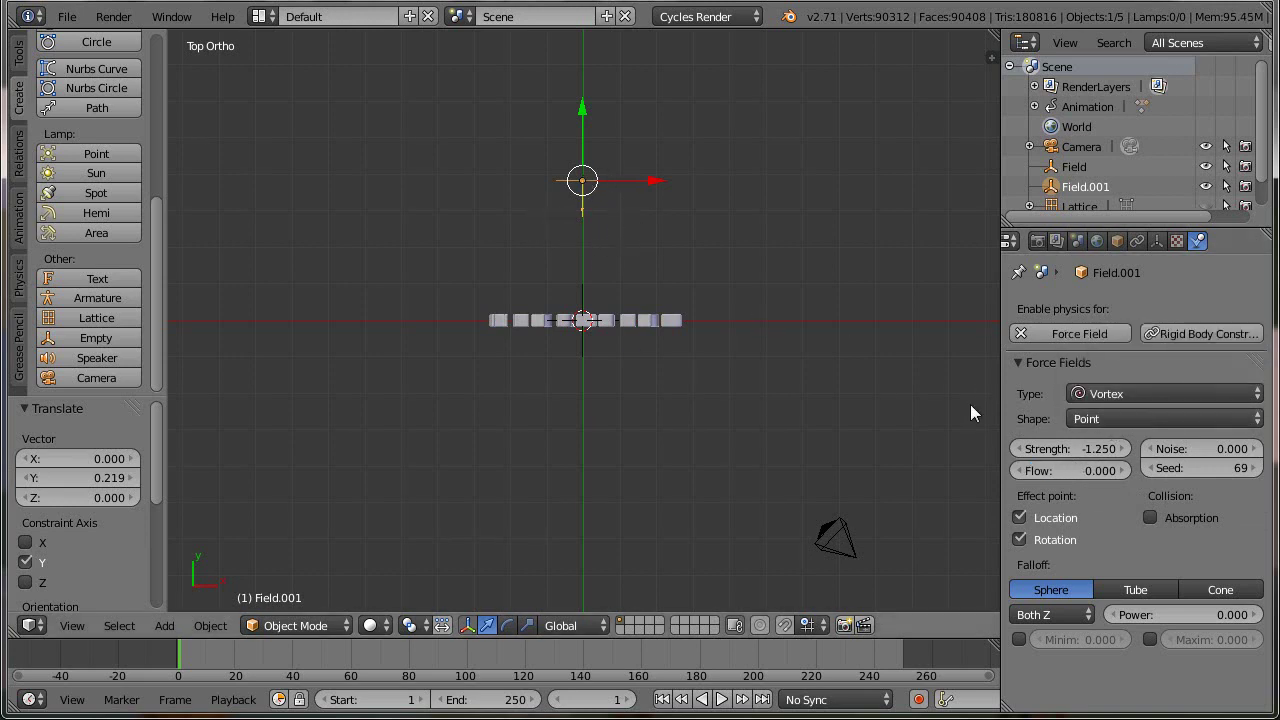
left_click(1077, 474)
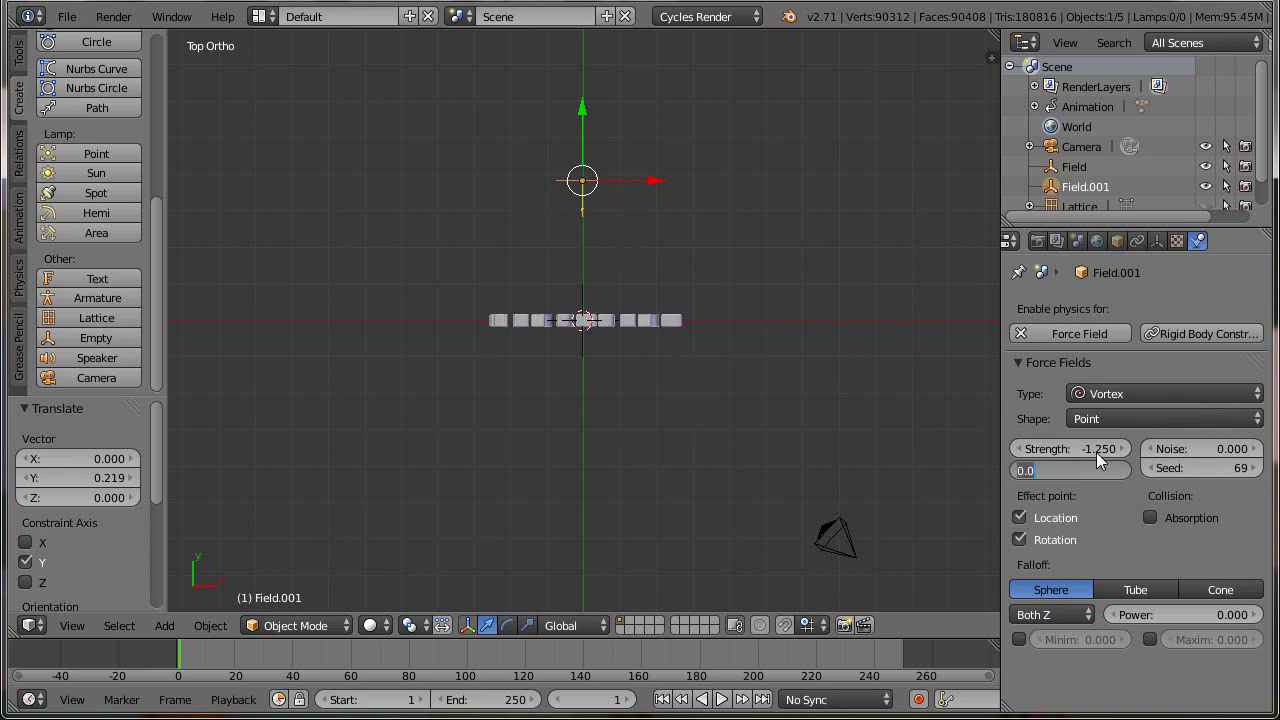
type("0.5")
key("Return")
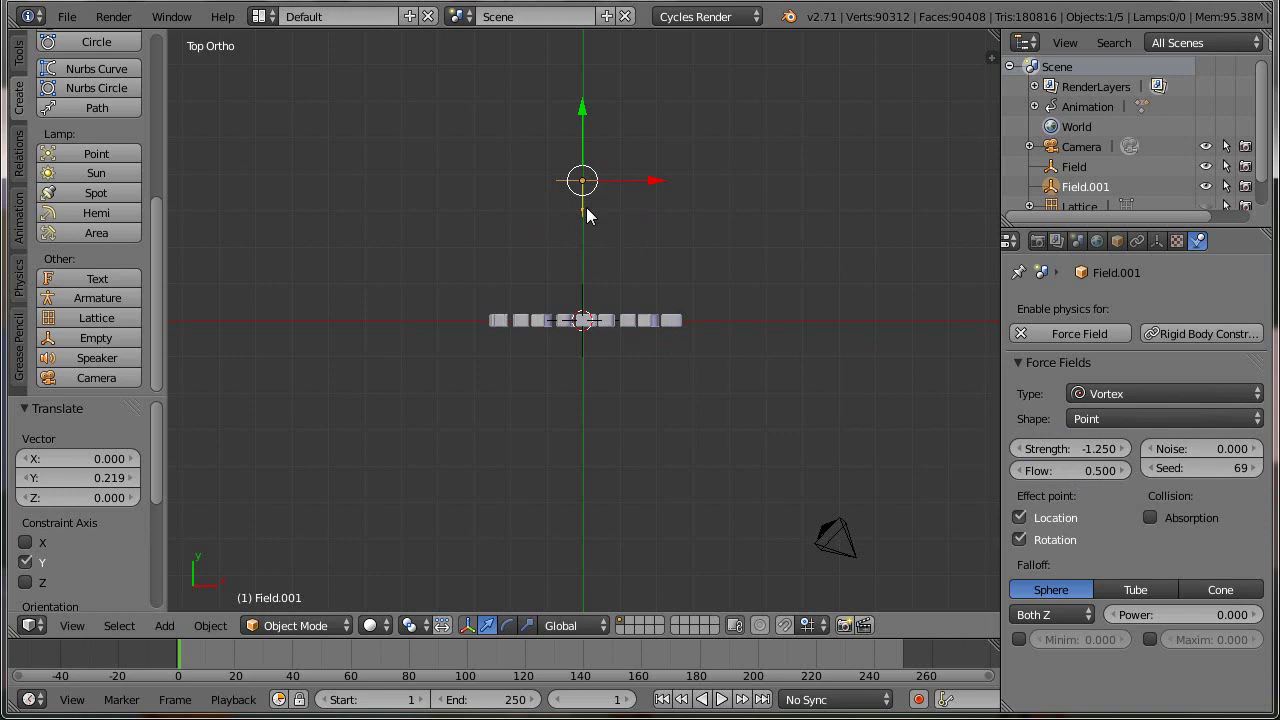
key("shift+d")
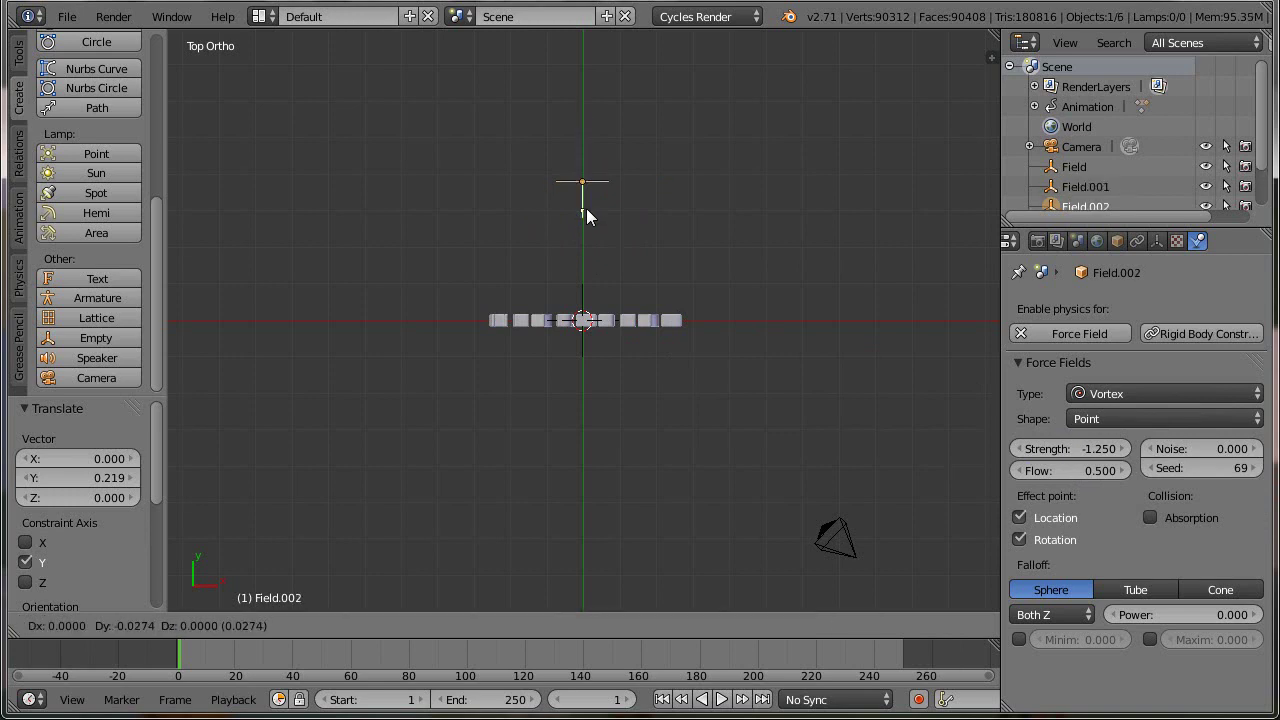
- Undo the field duplicate and snap the 3D cursor to the vortex field
left_click(586, 208)
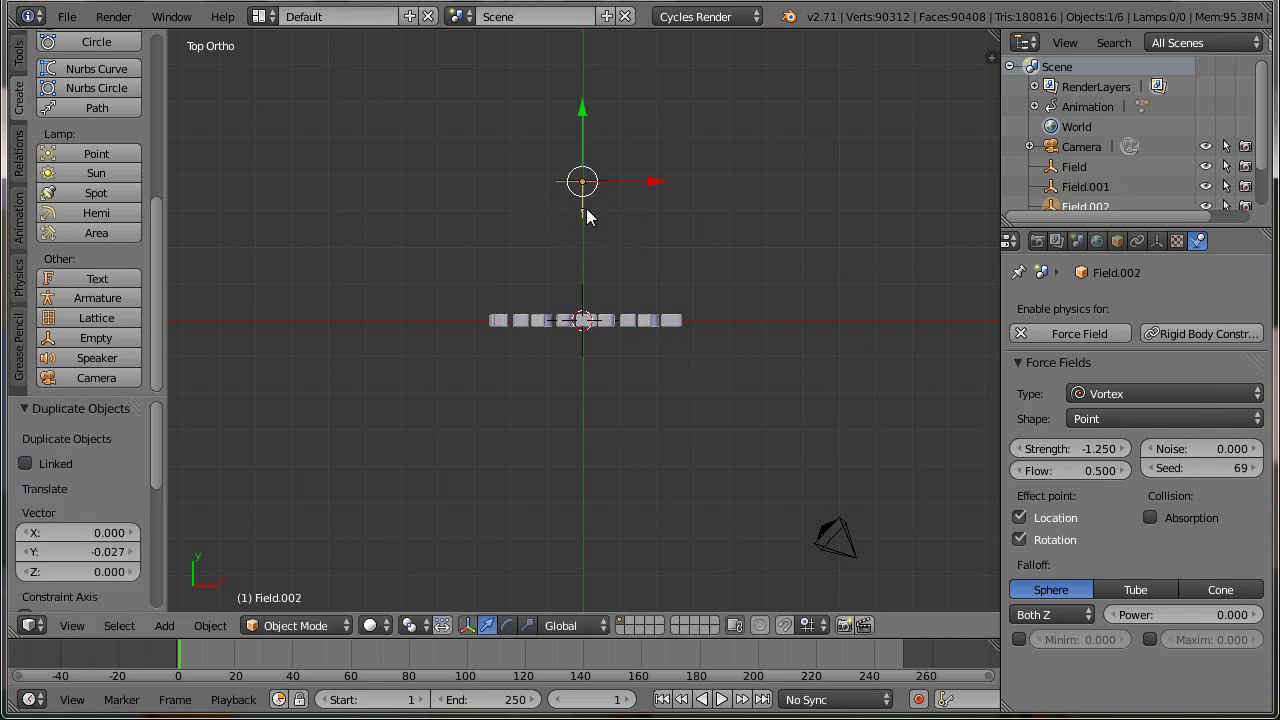
key("ctrl+z")
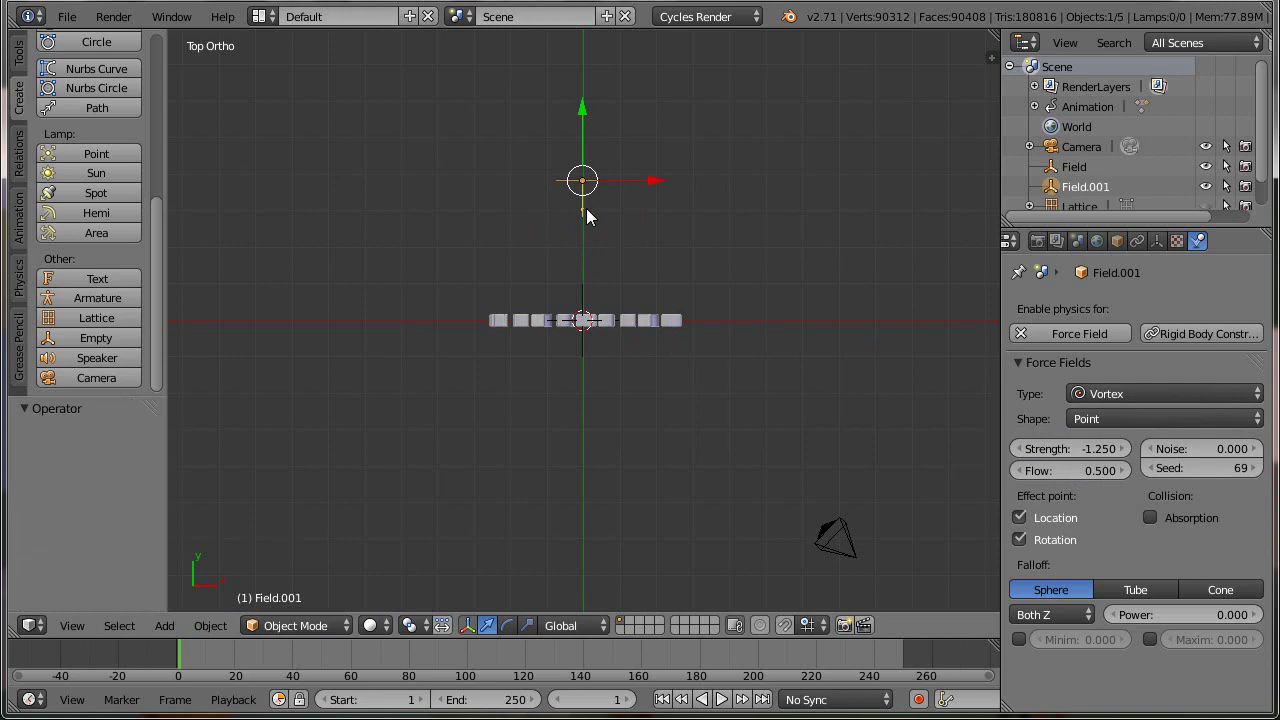
key("shift+s")
left_click(585, 209)
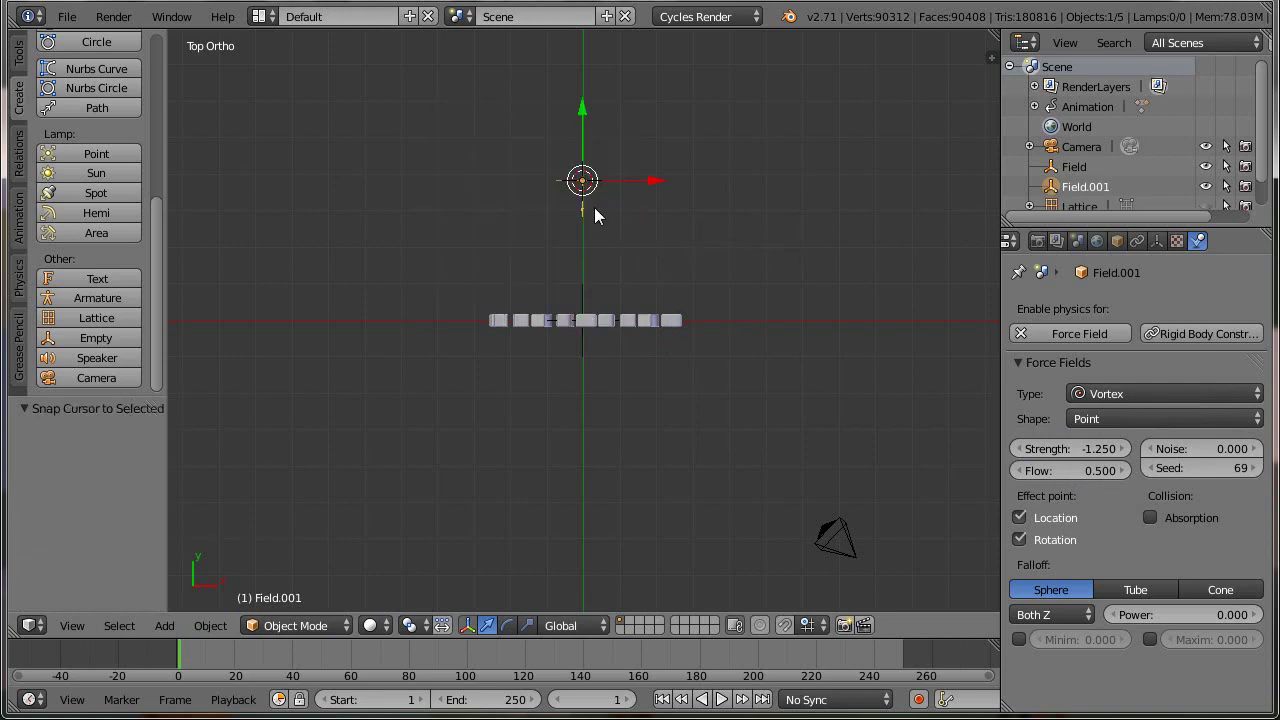
- Add a Force field at the cursor with strength -1 and flow 1
left_click(163, 629)
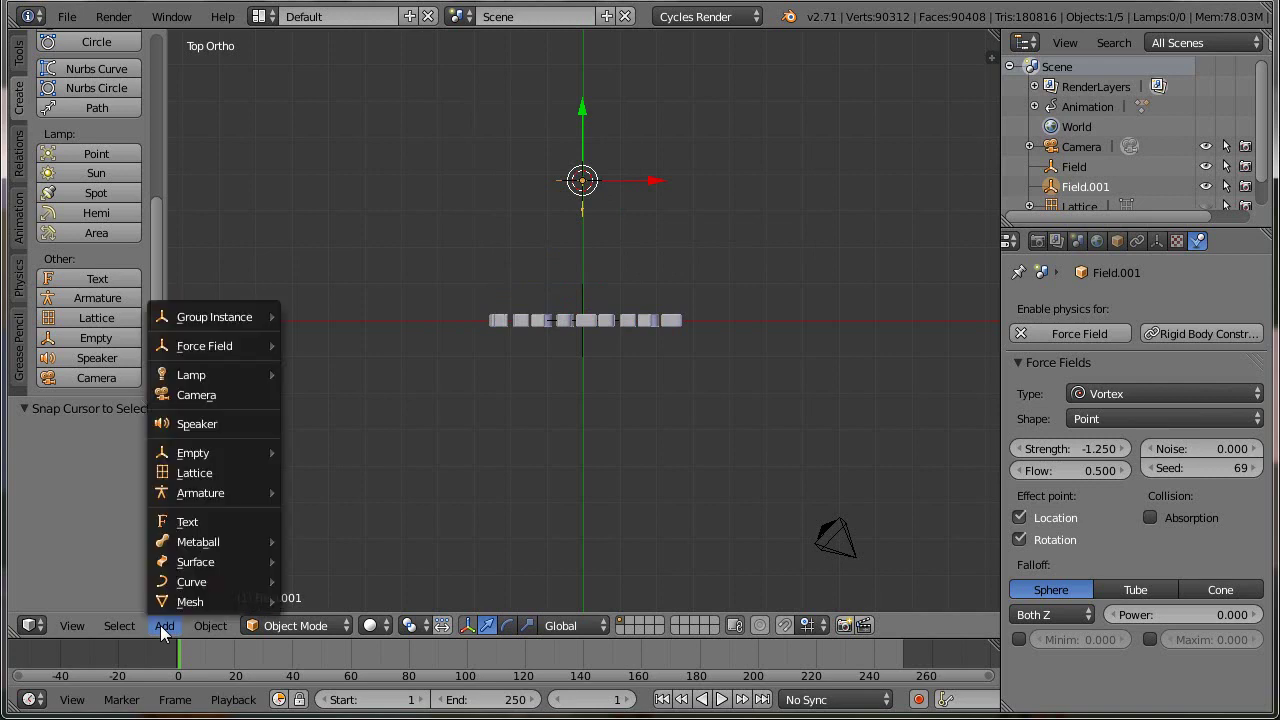
mouse_move(219, 345)
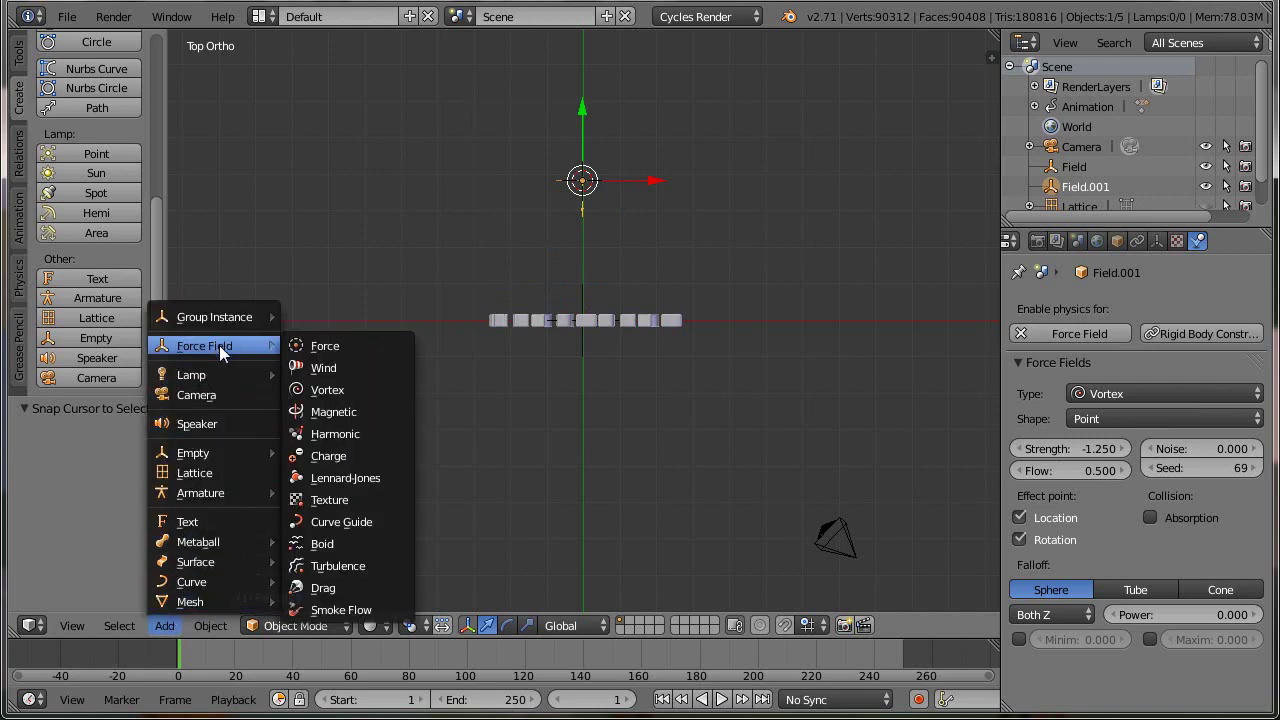
left_click(344, 345)
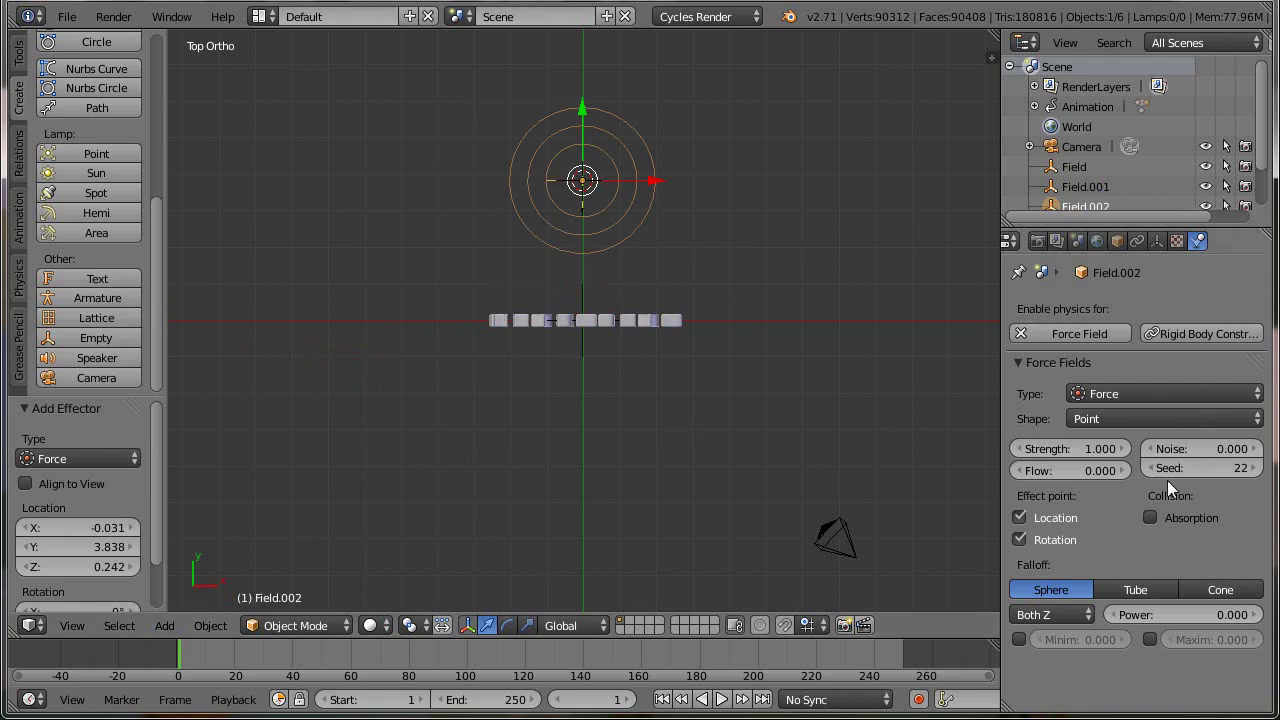
left_click(1078, 447)
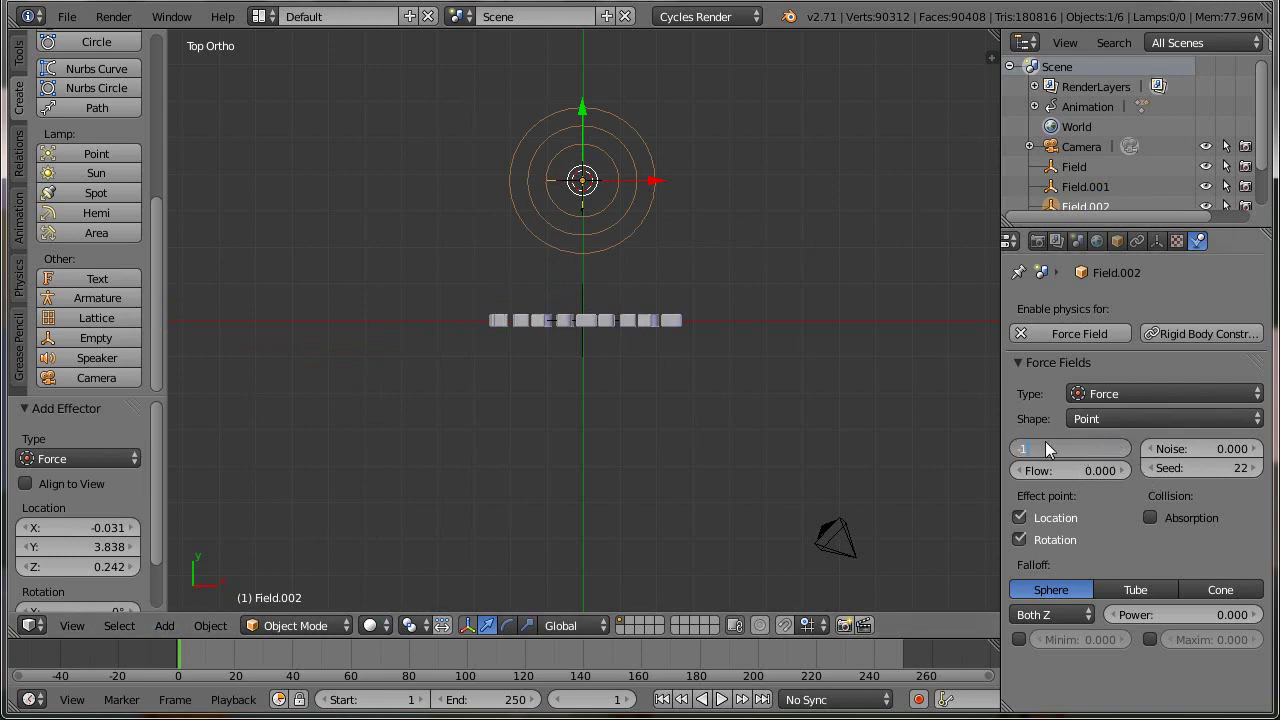
key("Return")
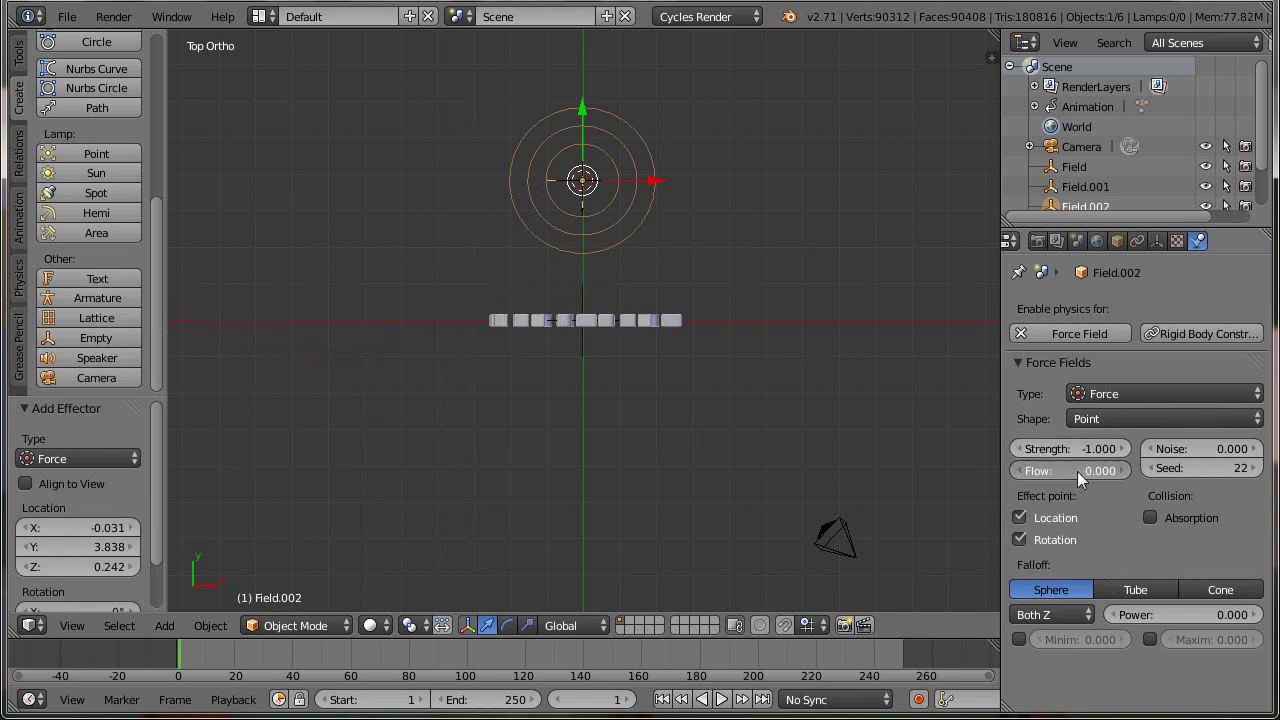
left_click(1077, 471)
type("1")
key("Return")
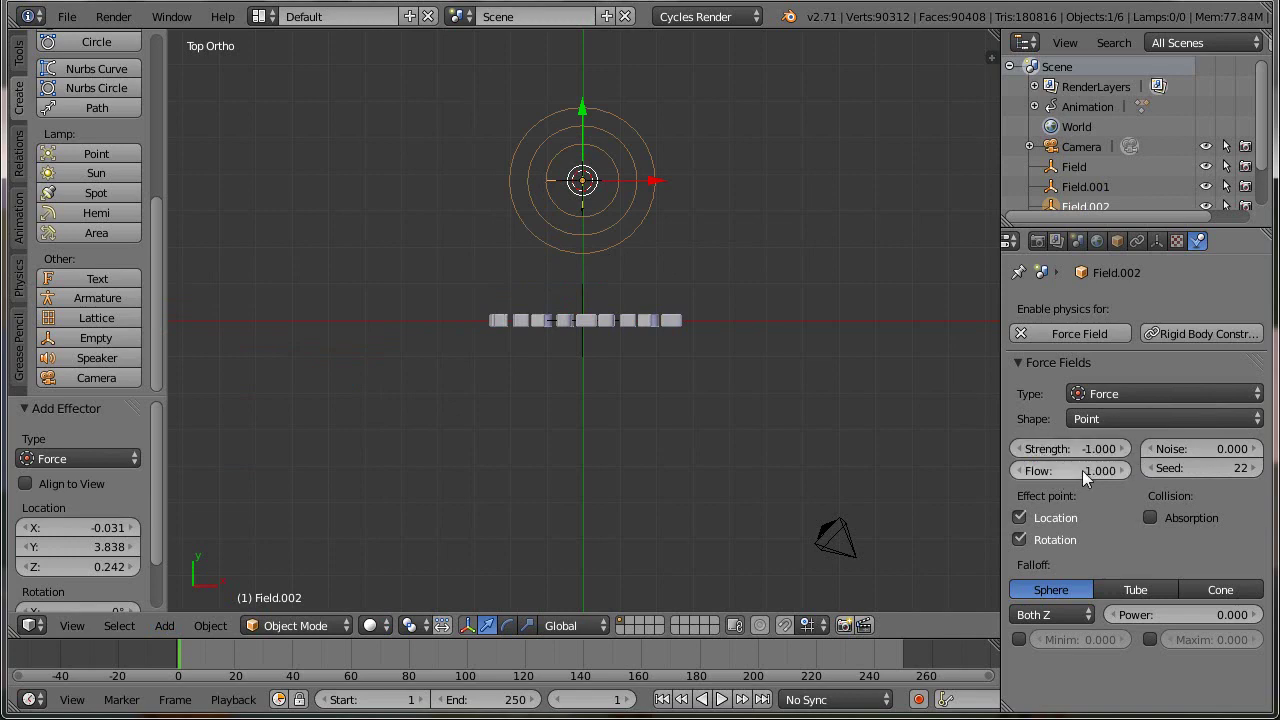
key("KP_0")
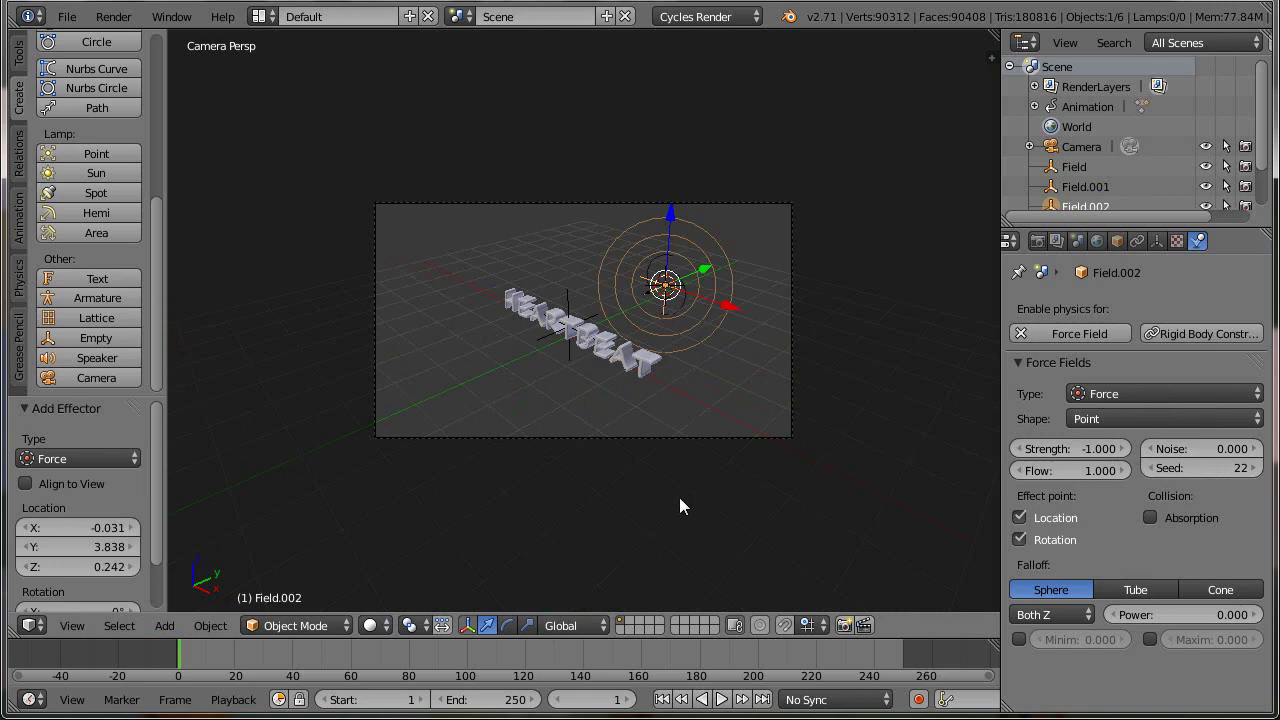
- Lock the camera to the view and orbit it to face the HEARTBEAT text head-on
scroll(678, 518, "up", 3)
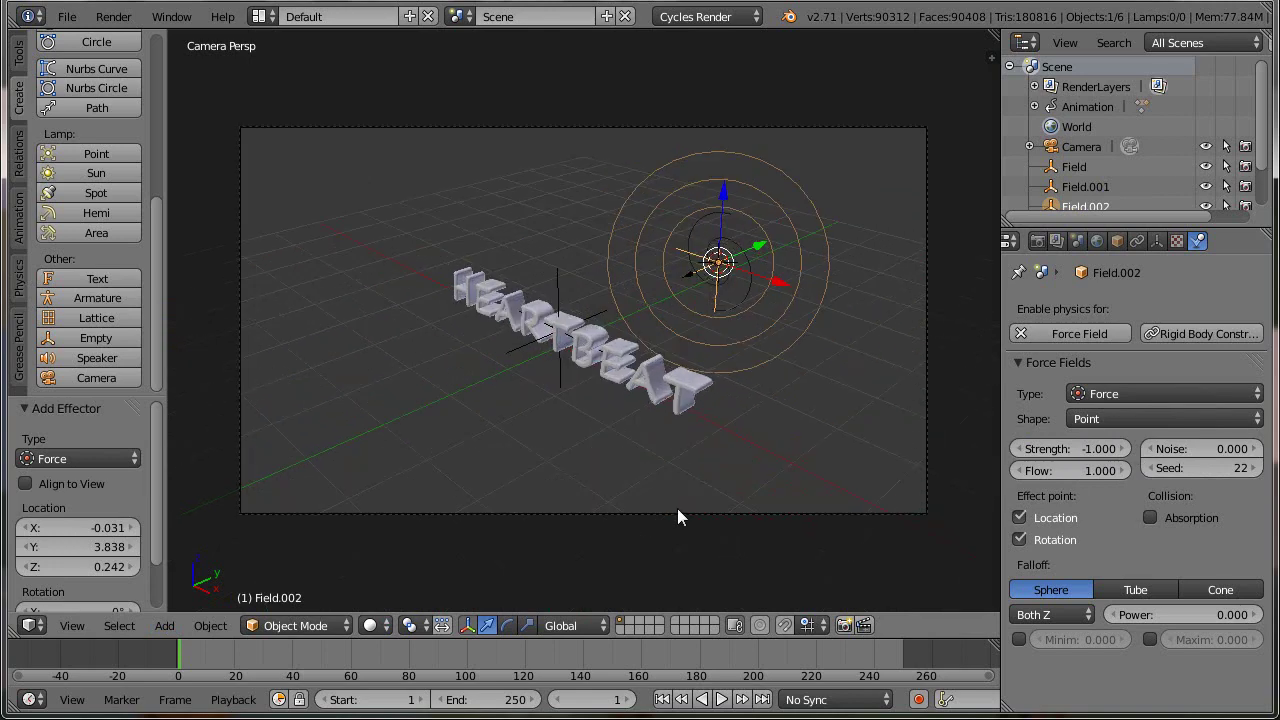
key("n")
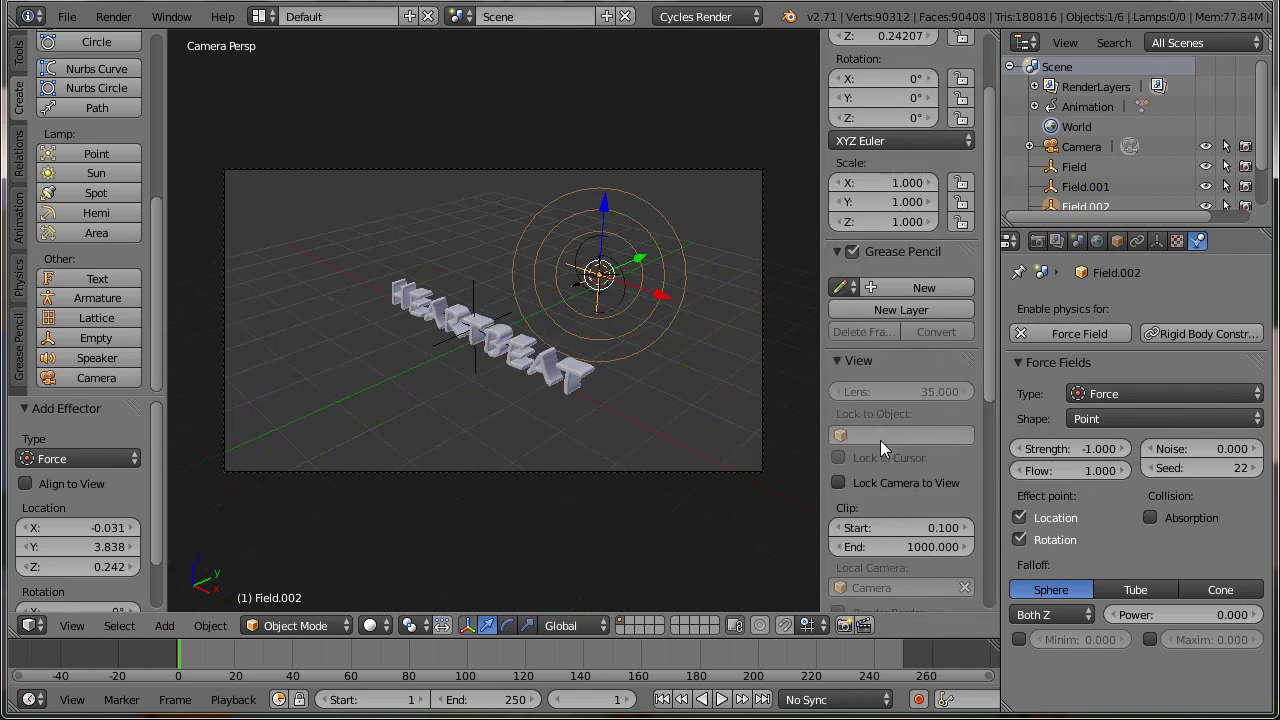
left_click(864, 485)
key("n")
middle_click_drag(638, 424, 623, 400)
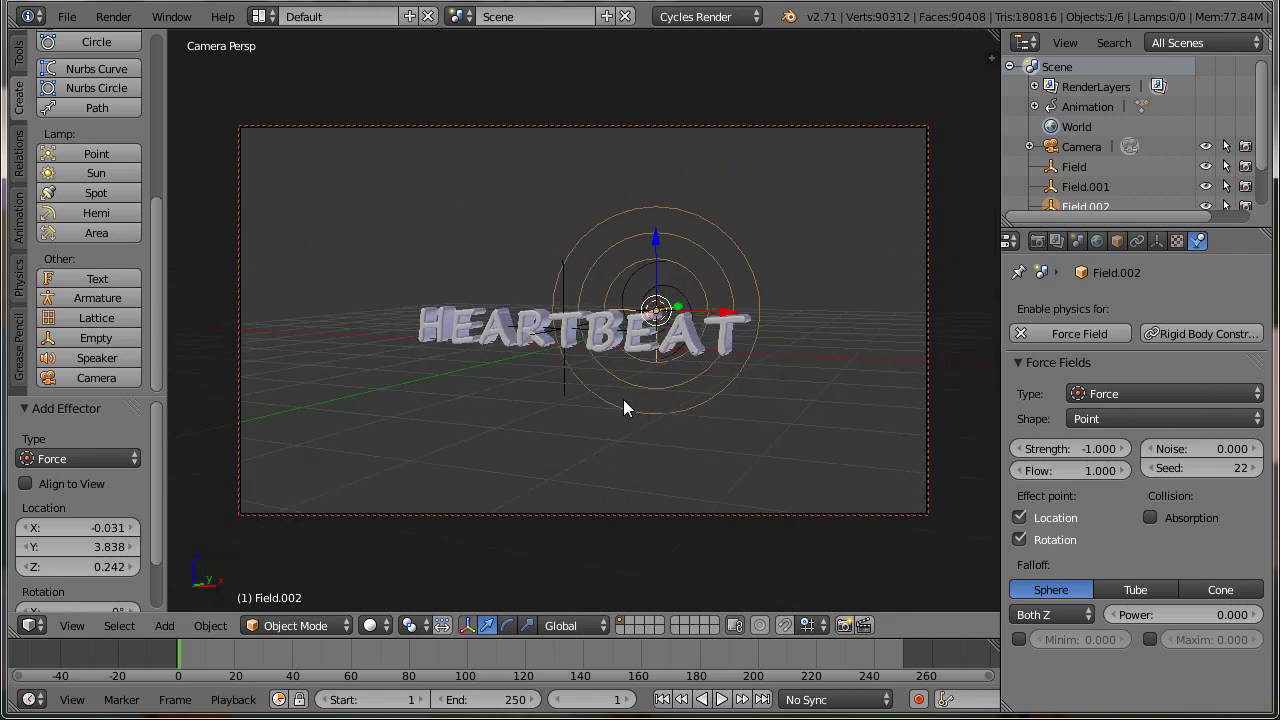
scroll(624, 401, "up", 2)
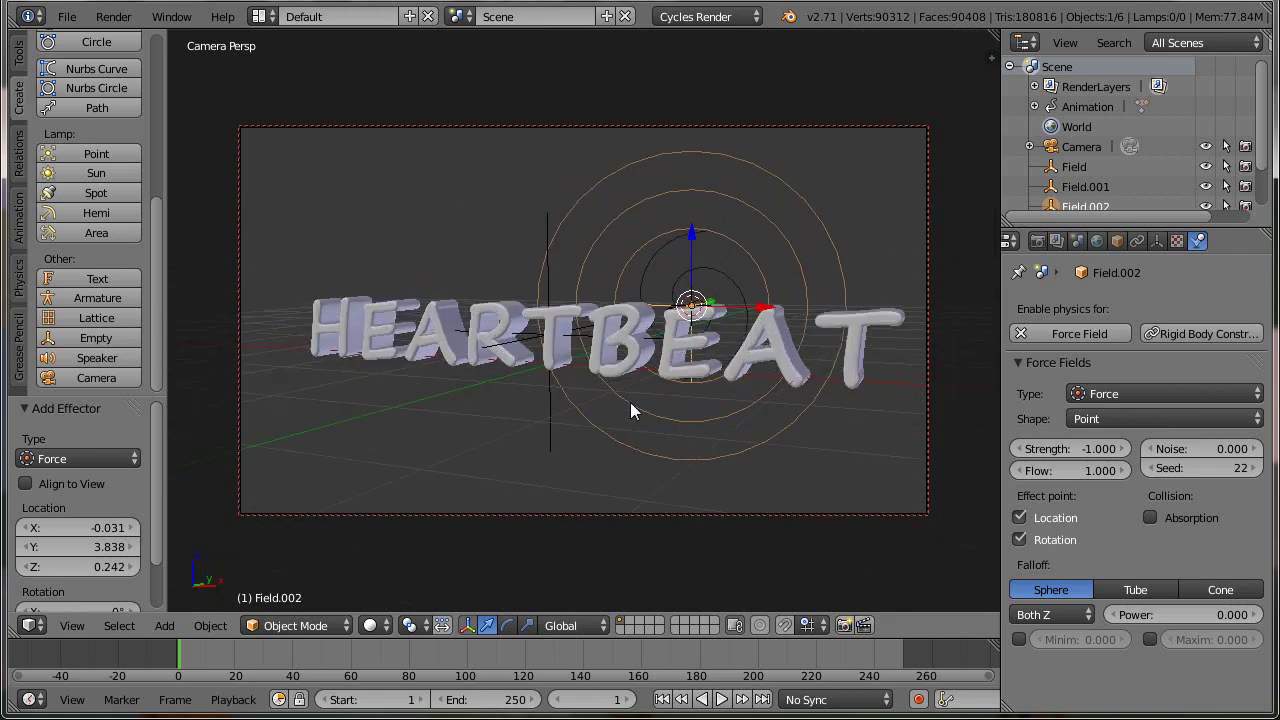
scroll(630, 402, "down", 2)
mouse_move(646, 403)
middle_mouse_down()
mouse_move(631, 390)
mouse_move(657, 398)
middle_mouse_up()
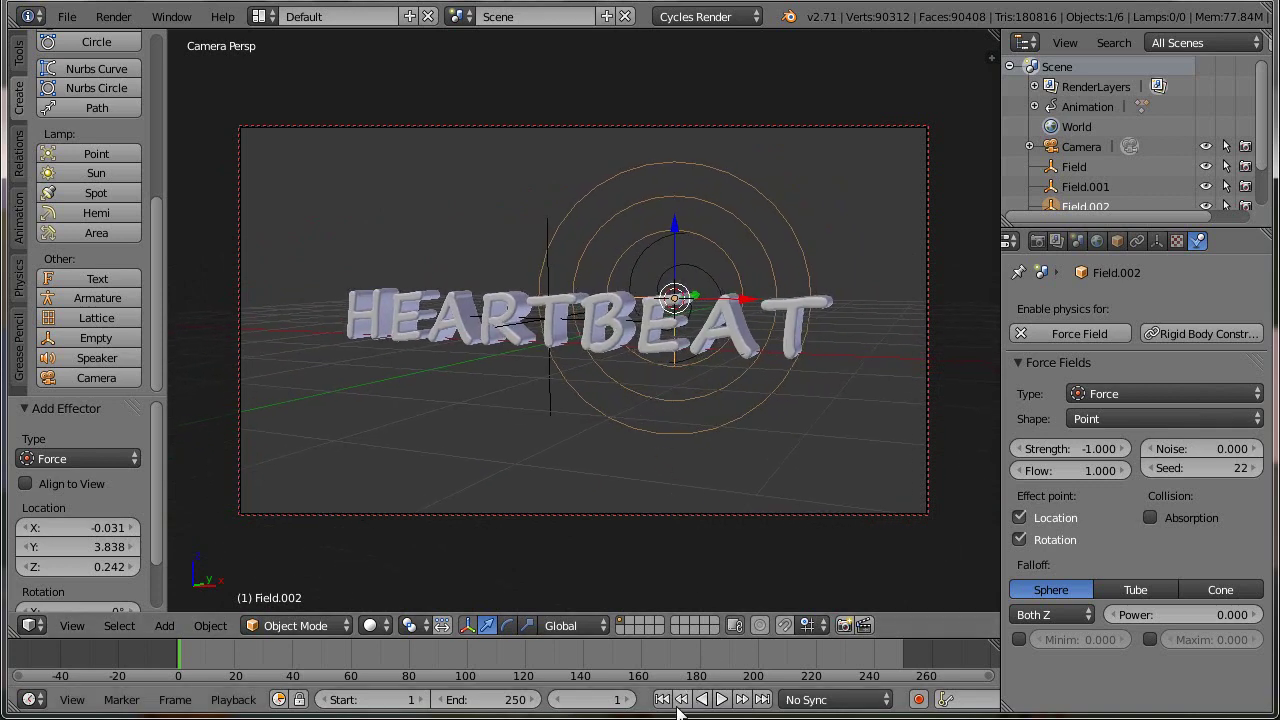
left_click(722, 699)
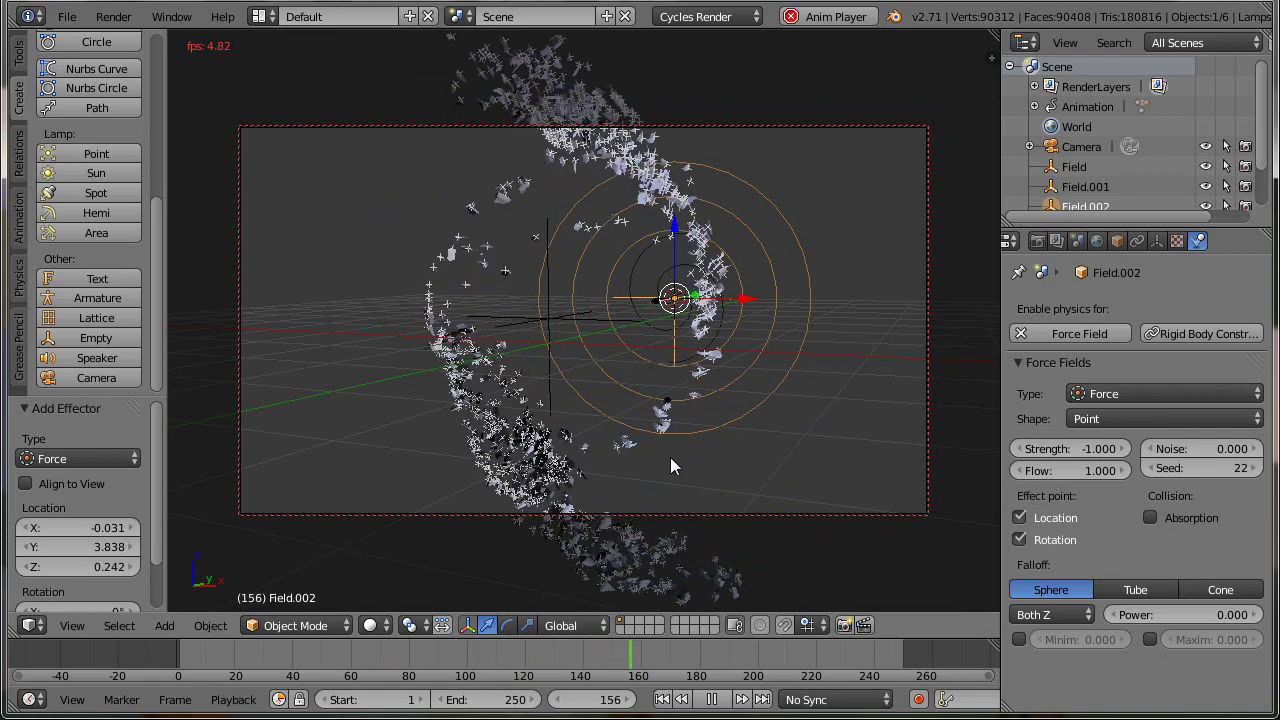
key("KP_7")
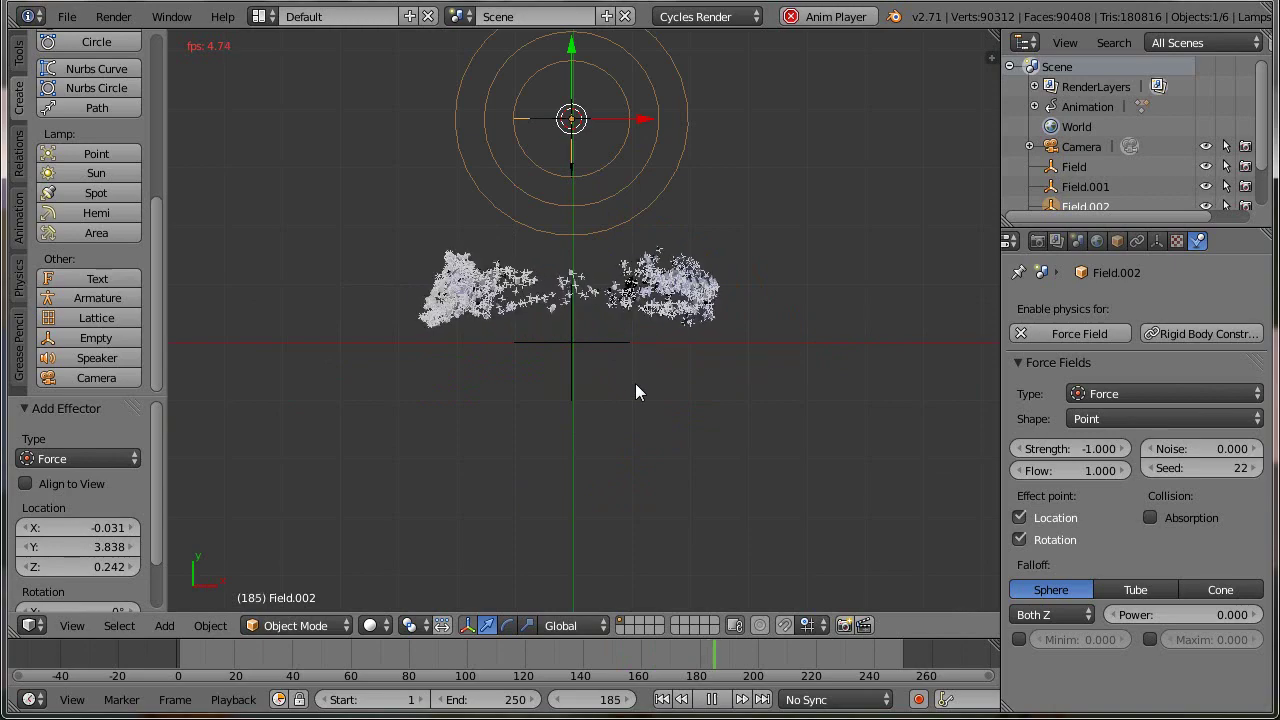
key("KP_0")
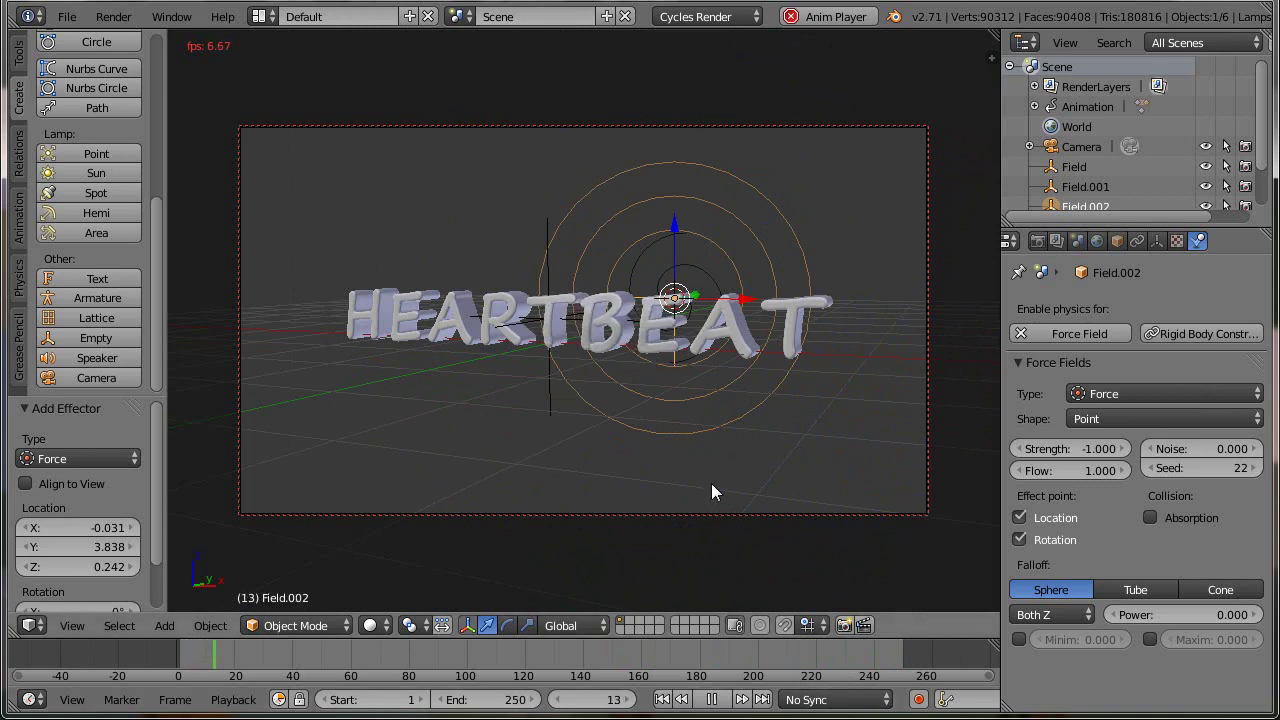
key("Escape")
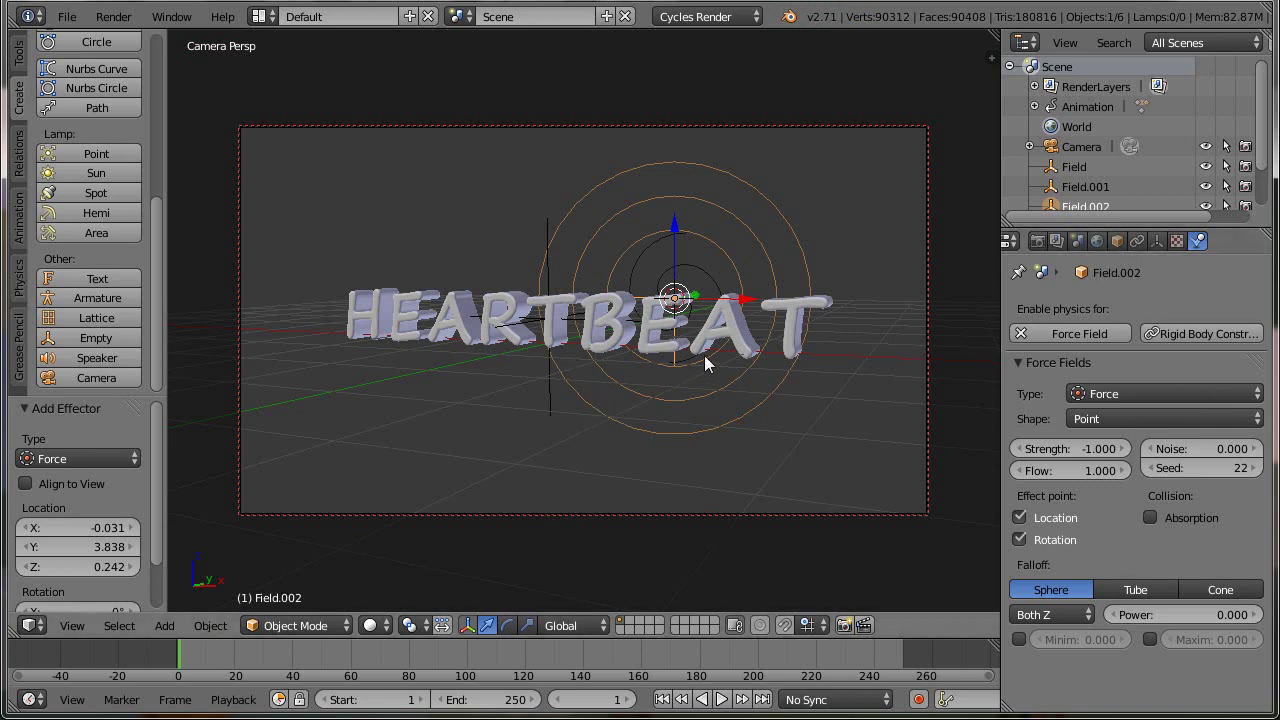
- Select the HEARTBEAT text and select all its geometry in Edit Mode
right_click(734, 327)
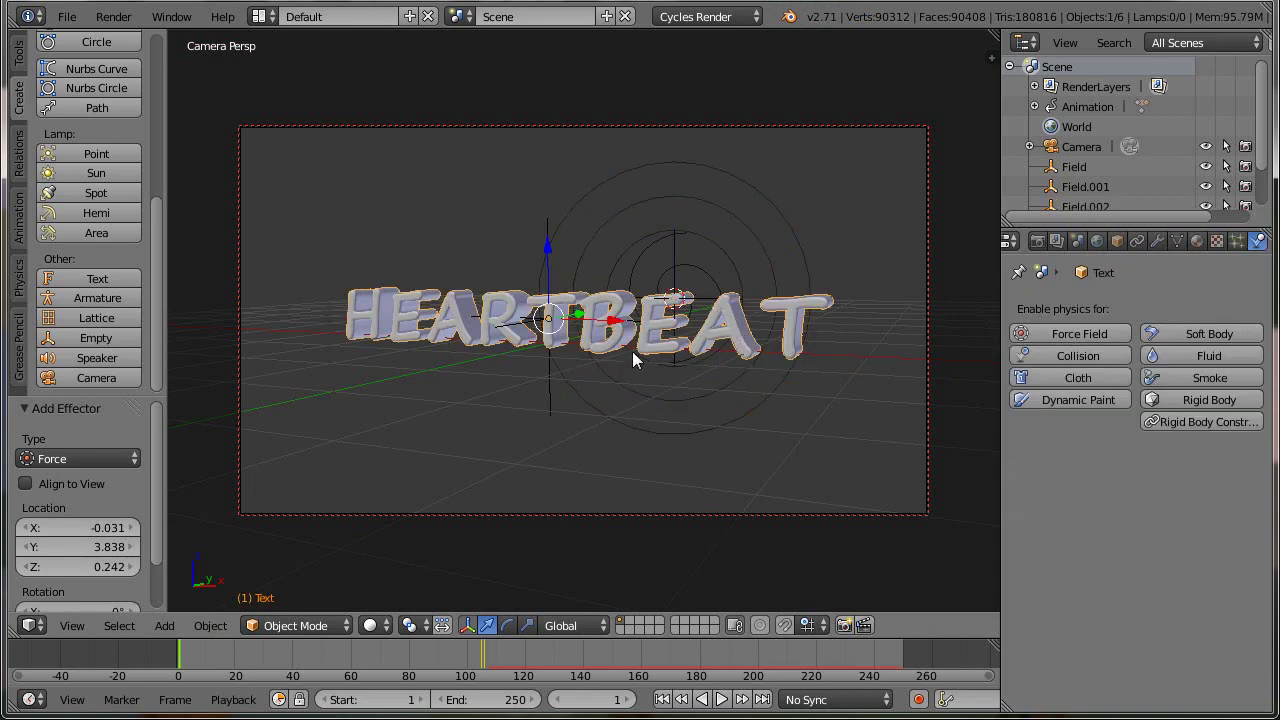
key("Tab")
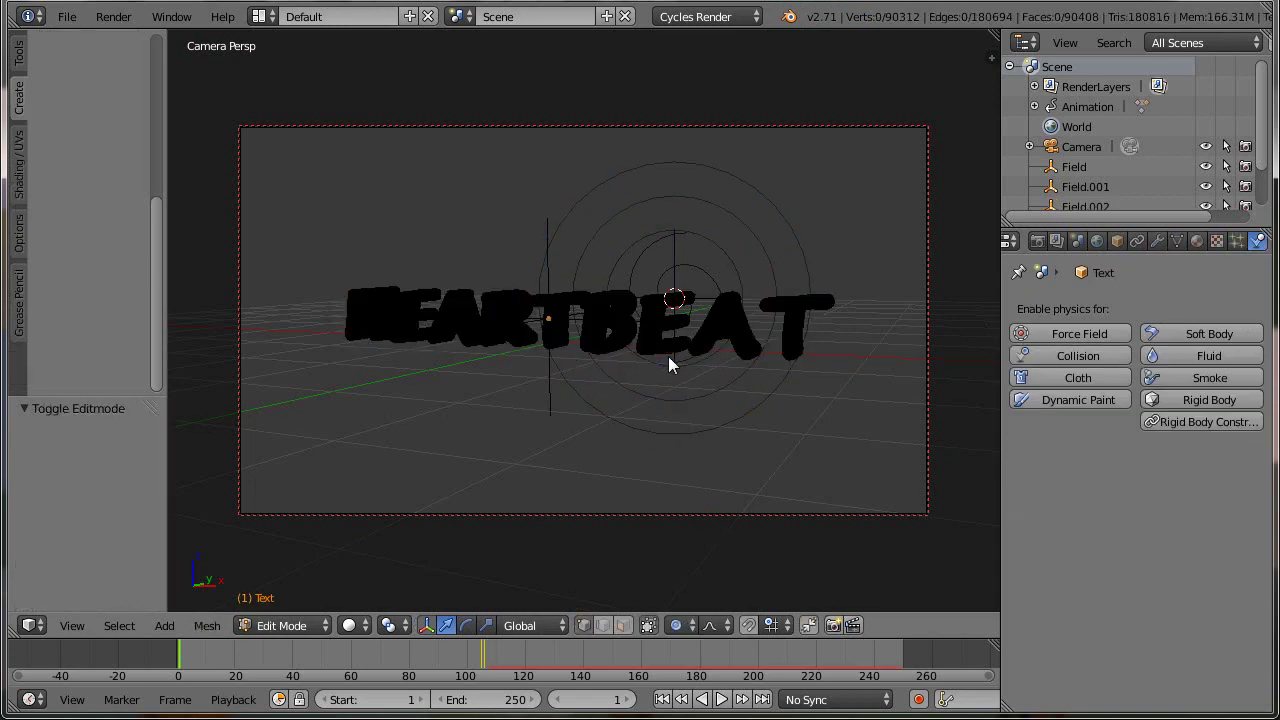
key("a")
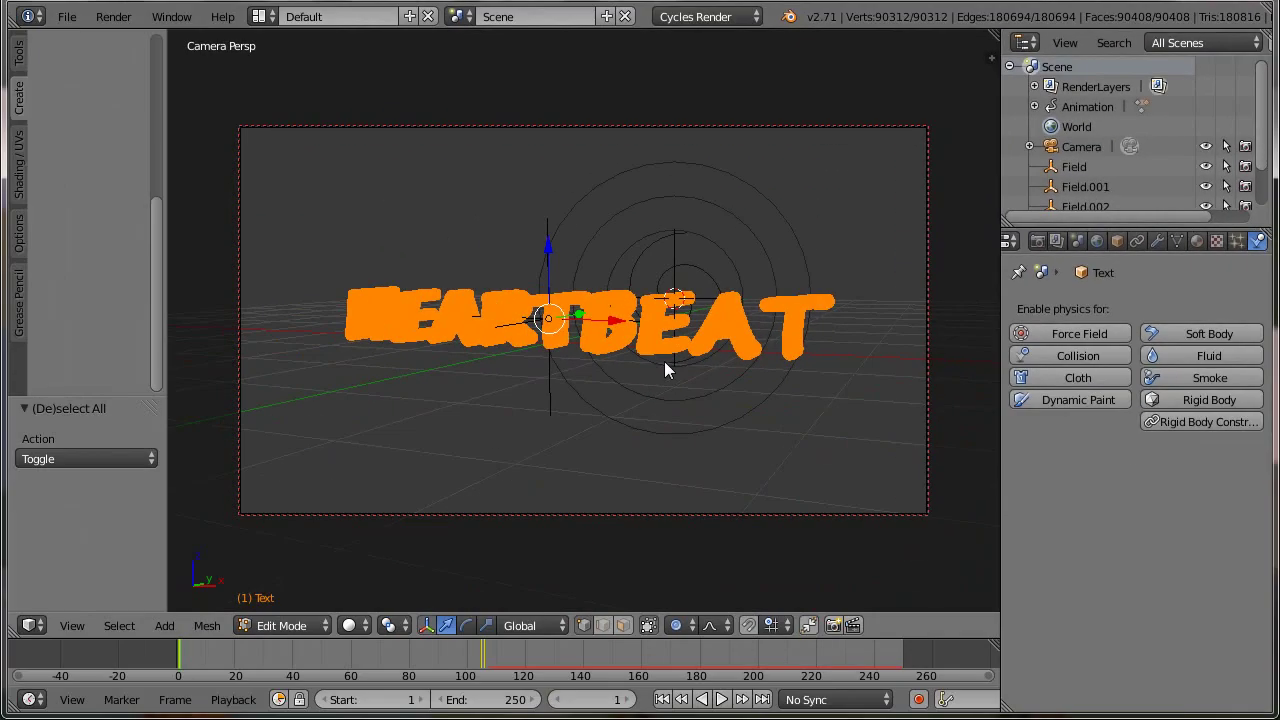
key("Tab")
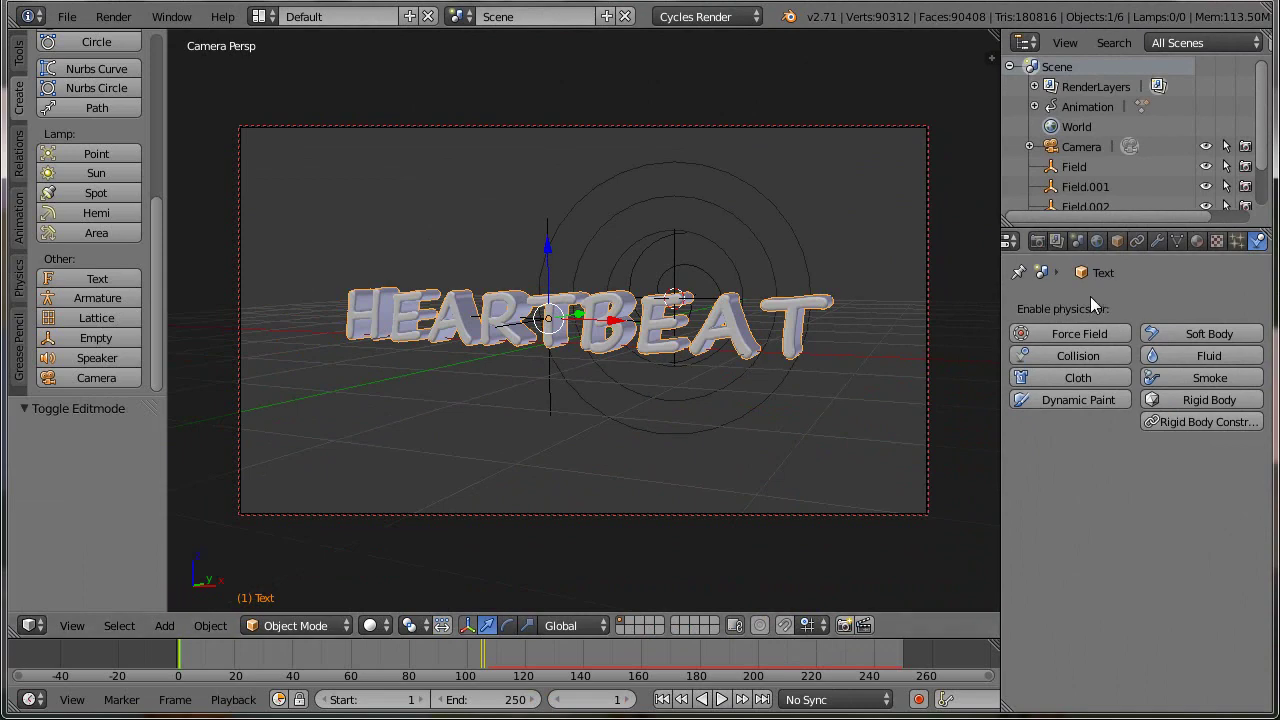
- Set the text's particle emission number to 90408
left_click(1237, 241)
scroll(1155, 470, "up", 10)
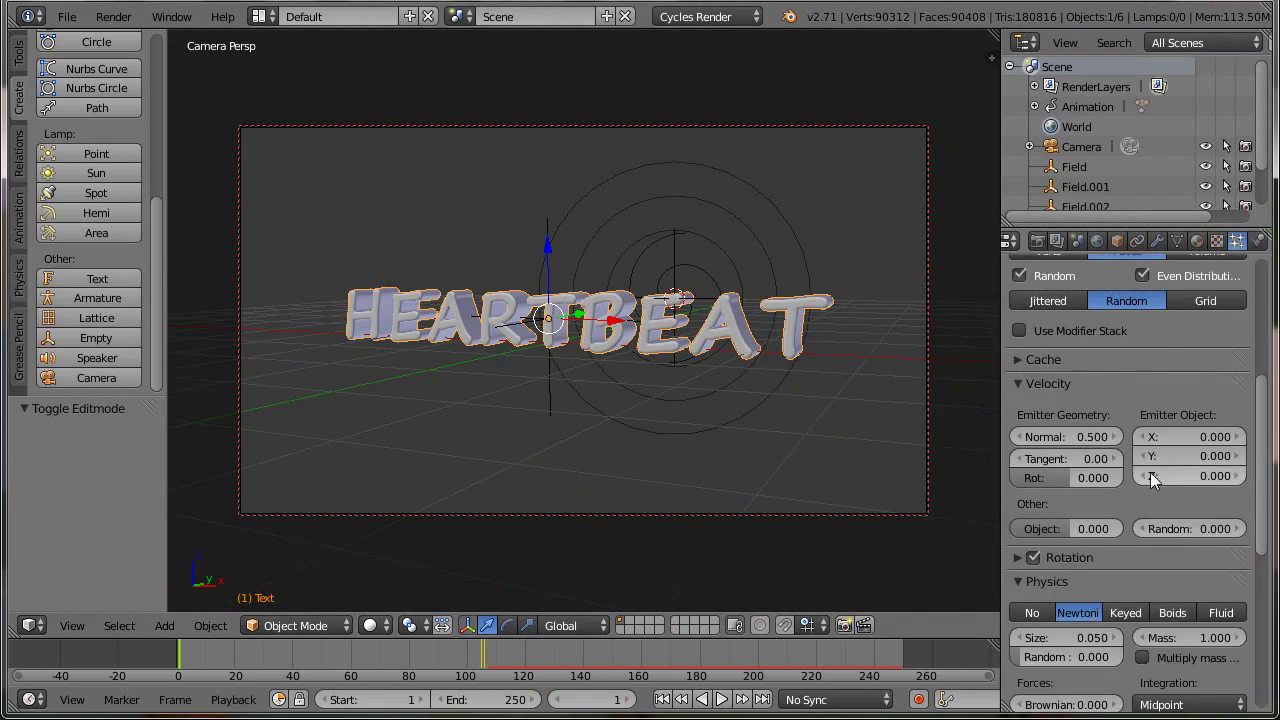
left_click(1153, 443)
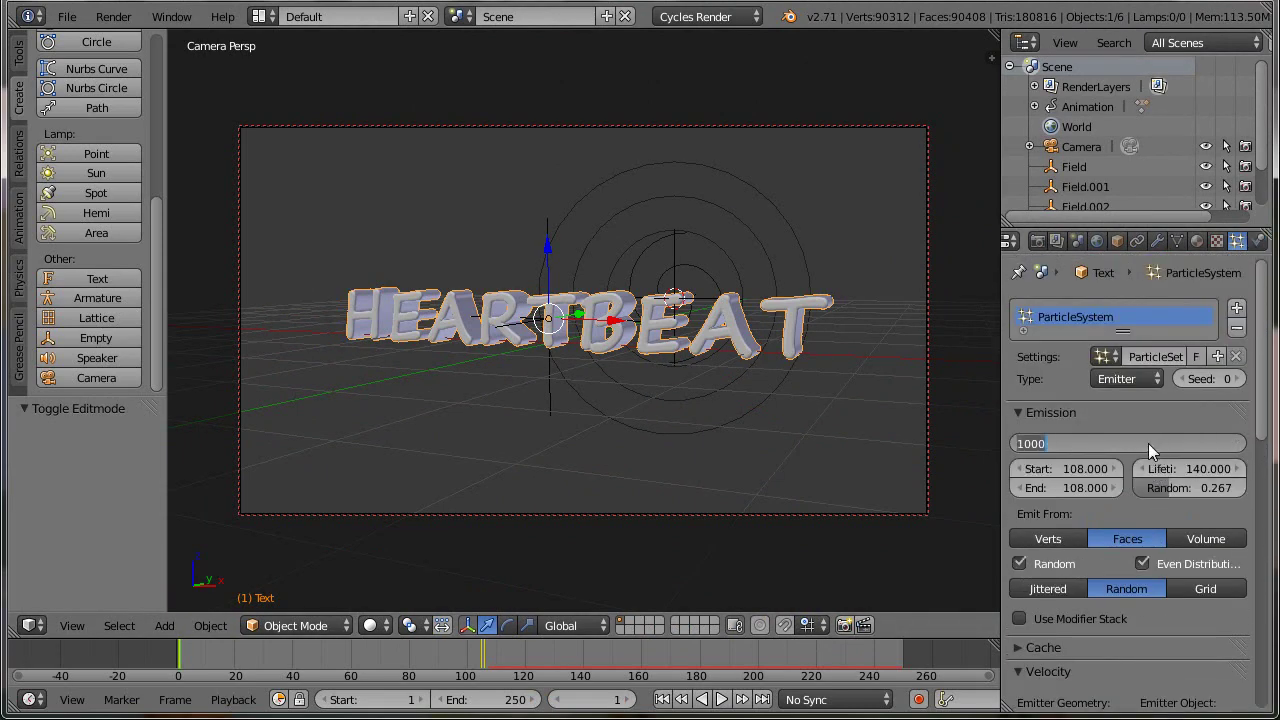
type("90408")
key("Return")
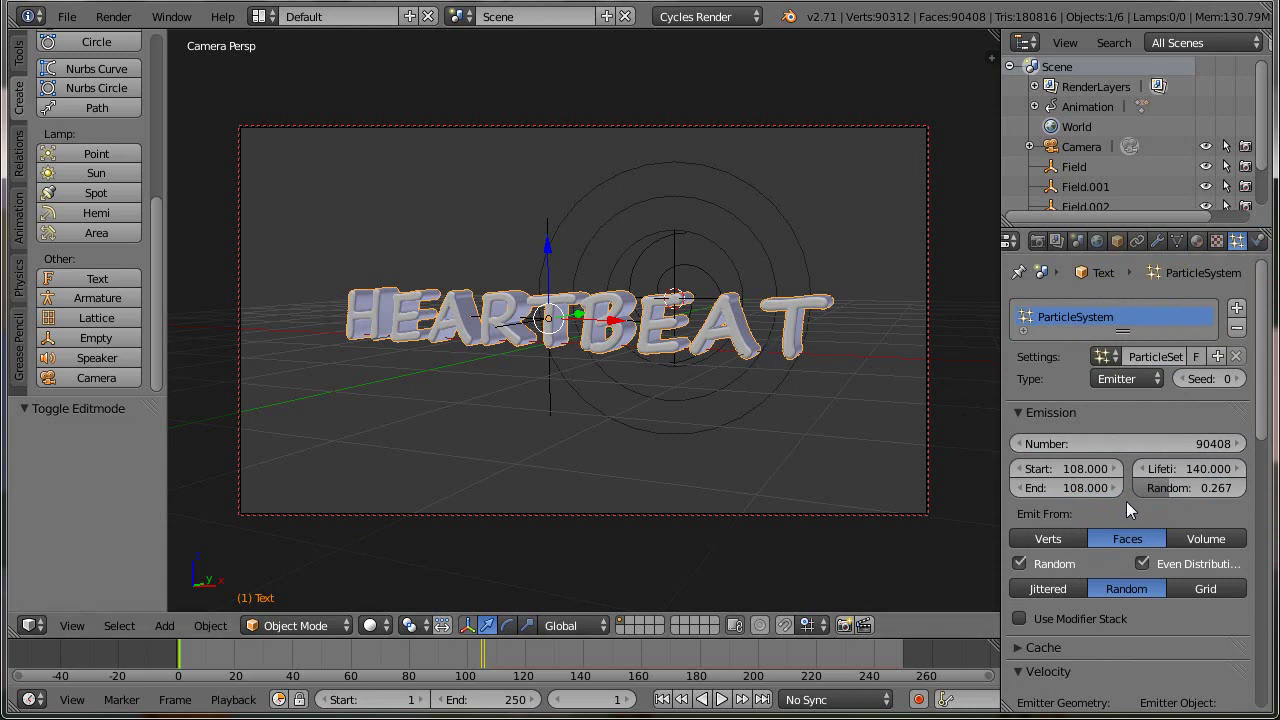
- Save the blend file
scroll(1126, 501, "down", 4)
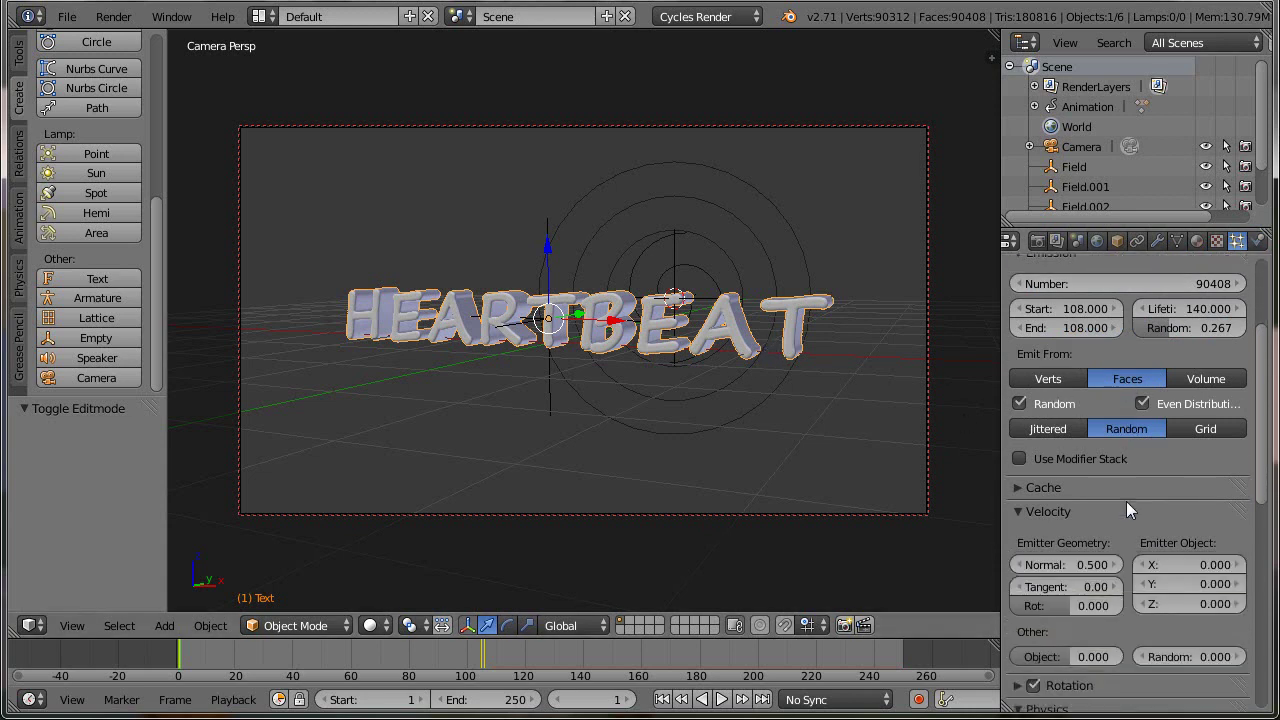
left_click(66, 17)
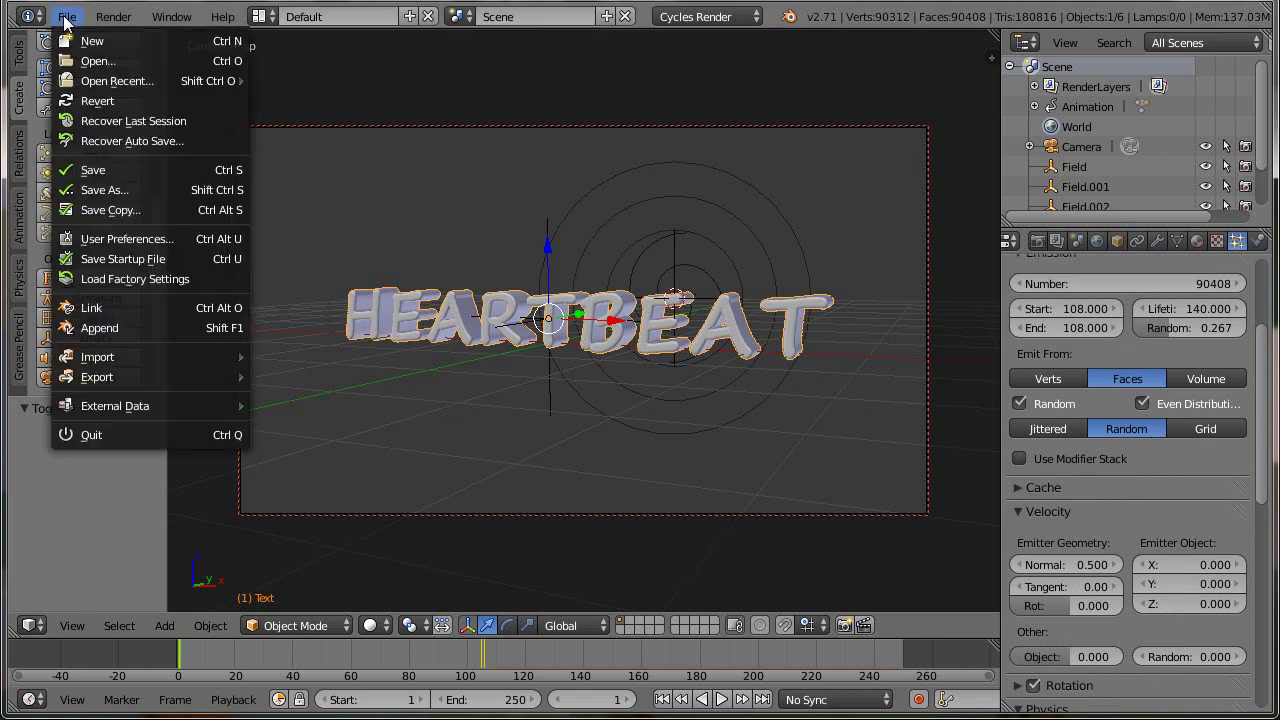
left_click(92, 172)
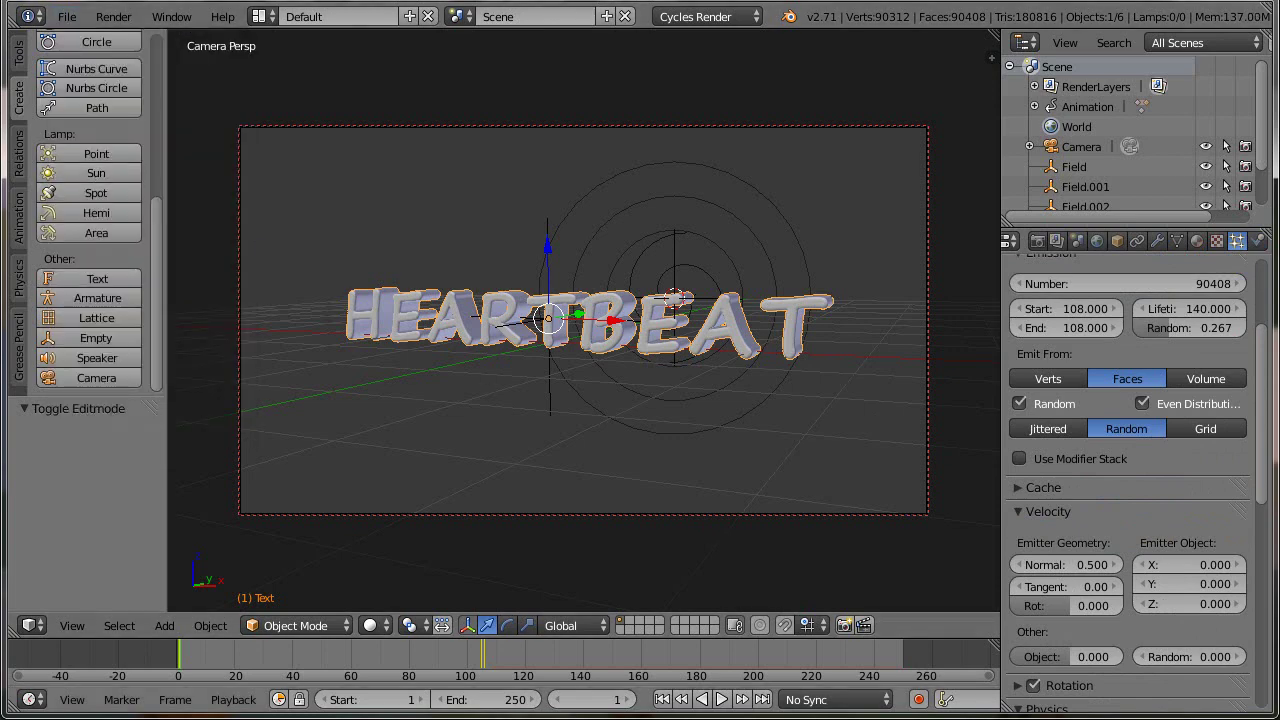
- Play the animation to preview the particle explosion, then stop at frame 1
left_click(721, 699)
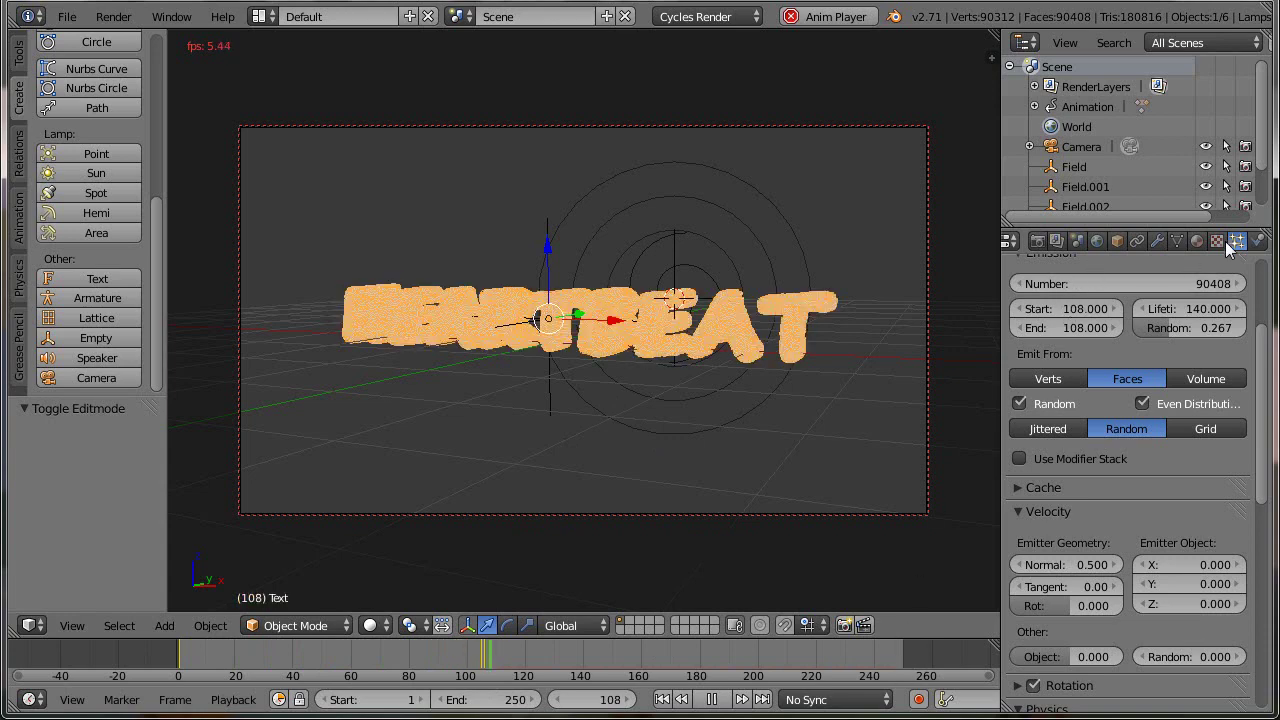
left_click(1036, 487)
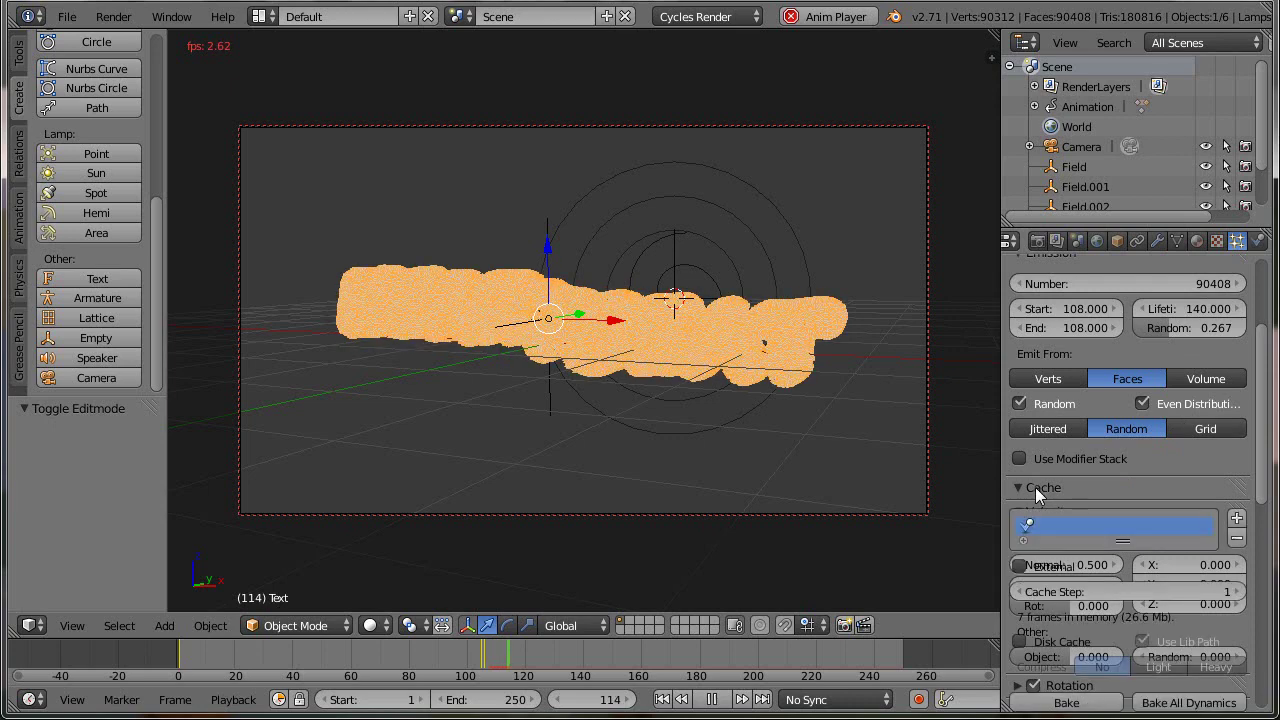
scroll(1257, 455, "down", 1)
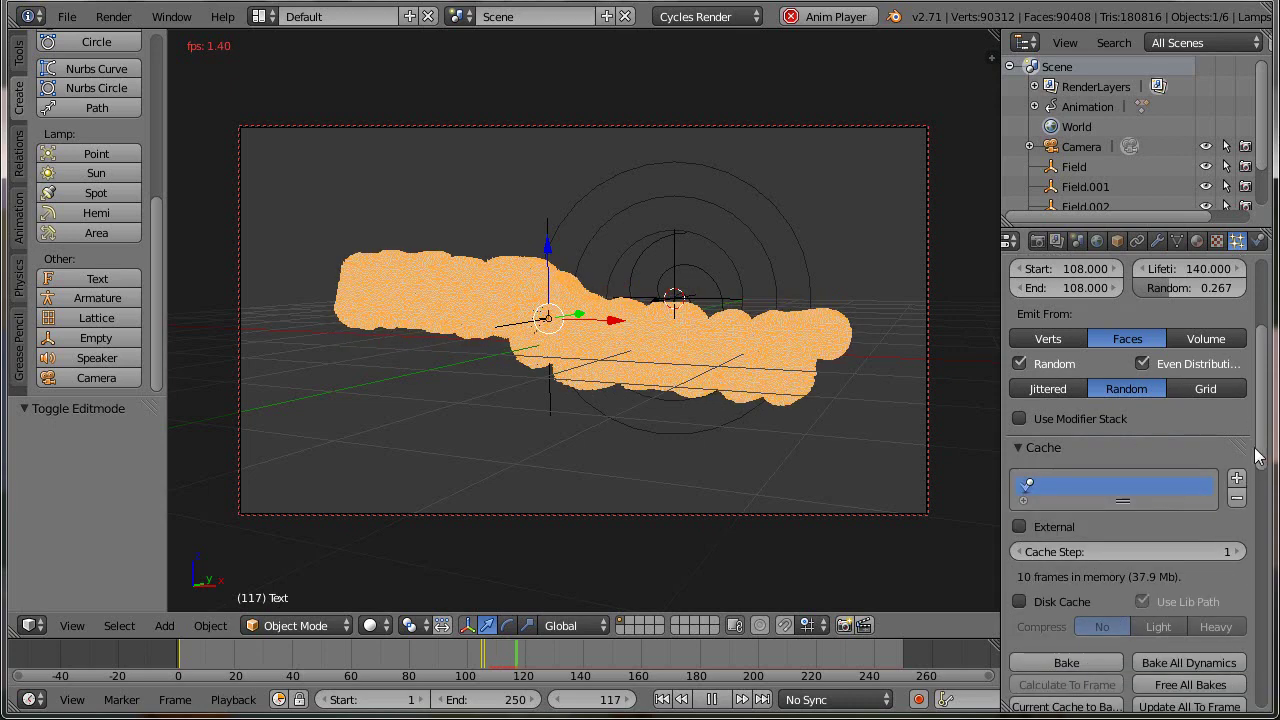
scroll(1257, 455, "down", 1)
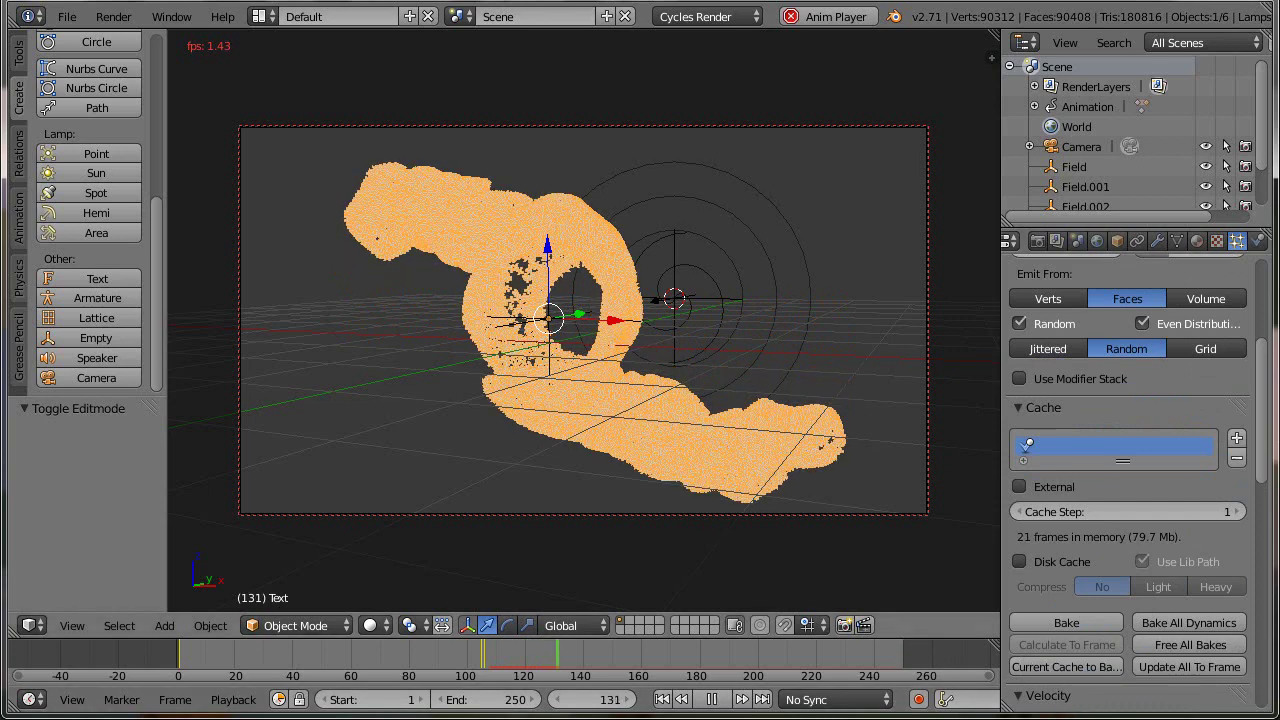
key("Escape")
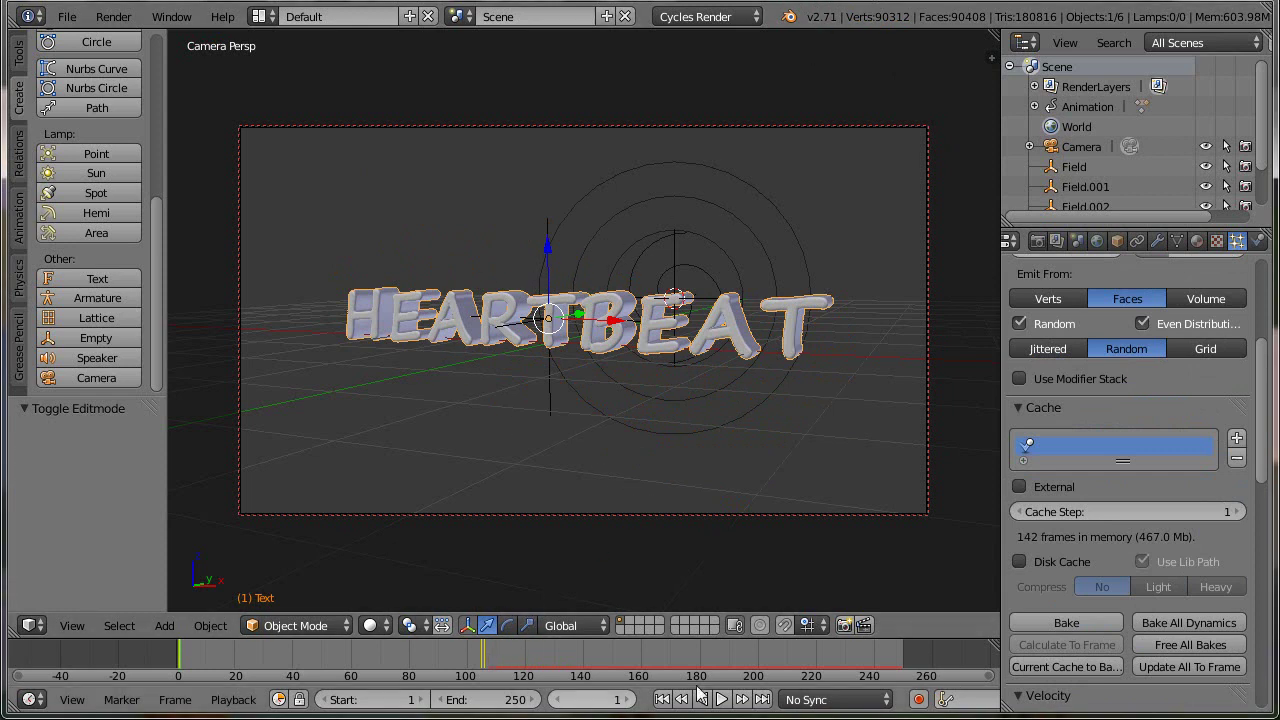
- Bake the current particle cache and show the material settings
left_click(1057, 667)
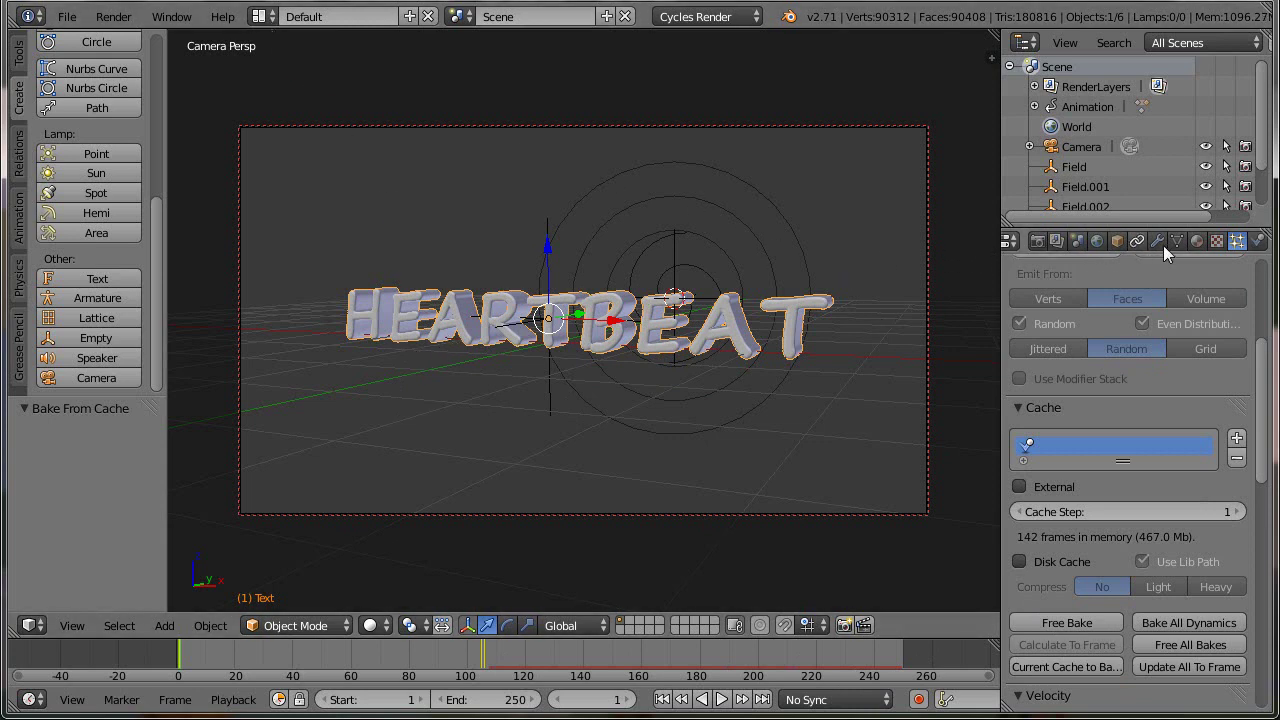
left_click(1198, 242)
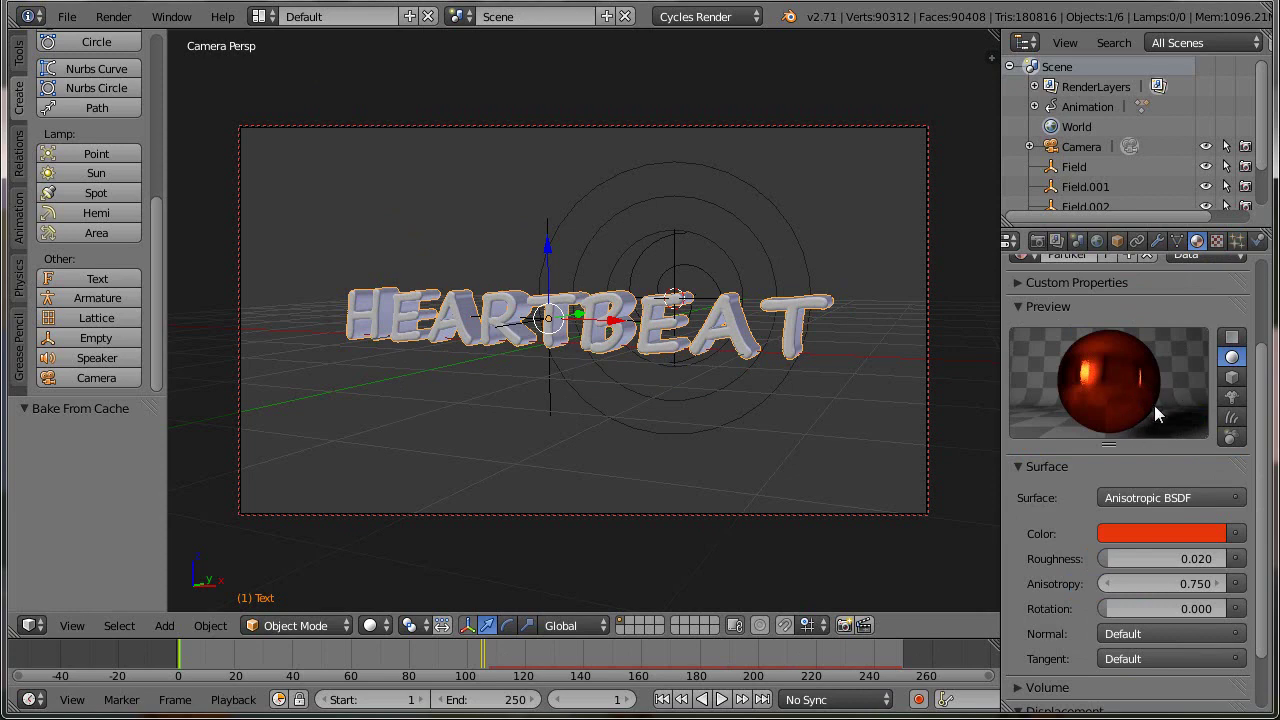
left_click(258, 19)
- Switch to the Compositing layout and show the particle material's shader nodes
left_click(285, 86)
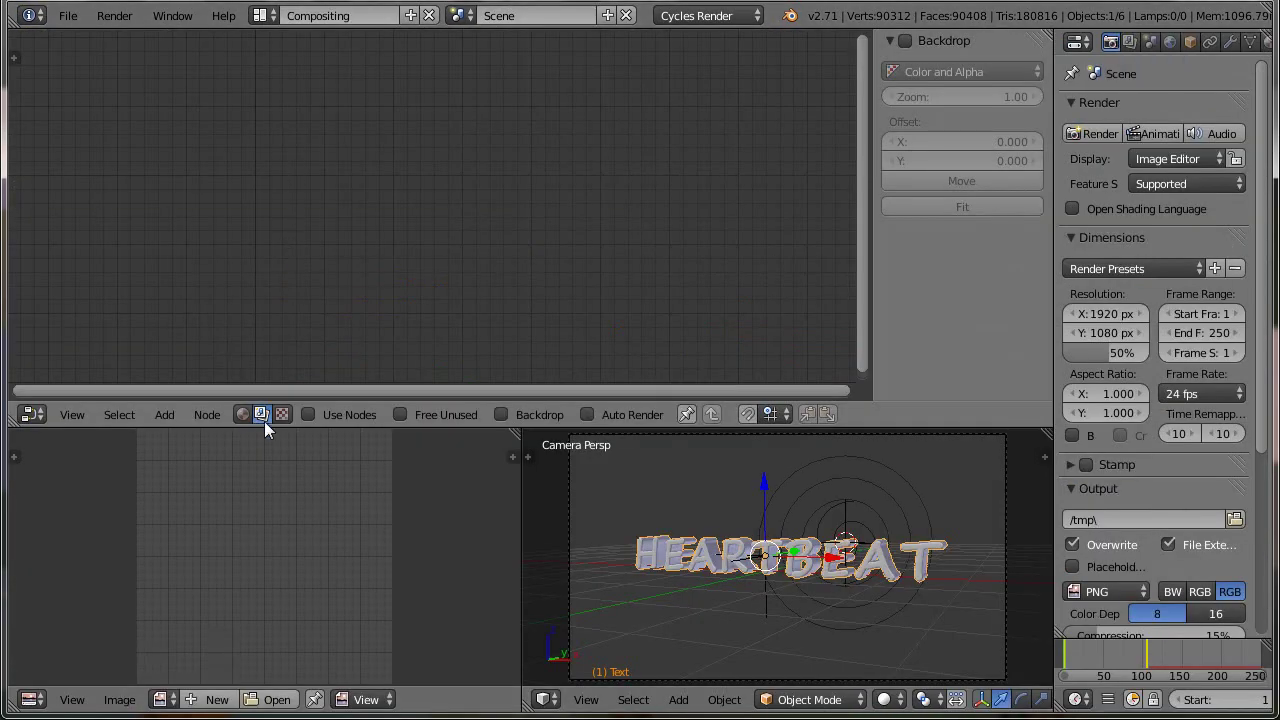
left_click(242, 415)
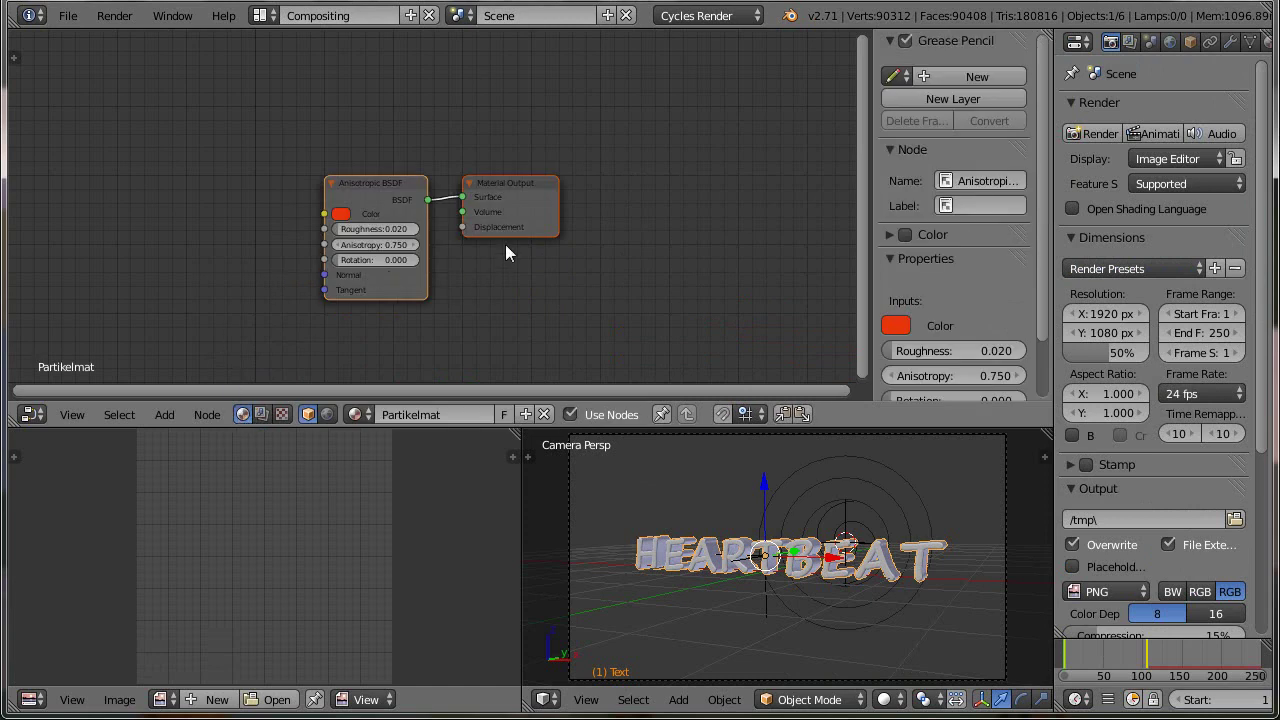
key("n")
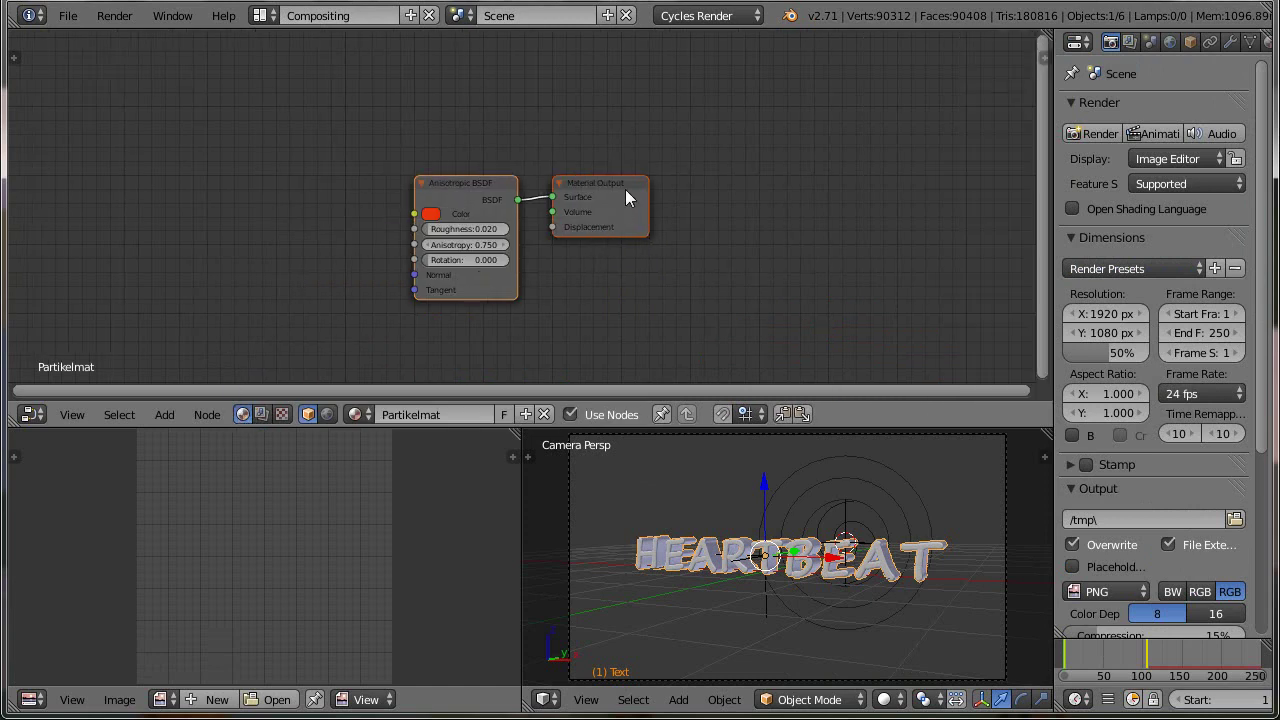
left_click_drag(625, 189, 923, 180)
left_click_drag(463, 182, 455, 111)
- Insert a Mix Shader between the Anisotropic BSDF and Material Output
left_click(164, 414)
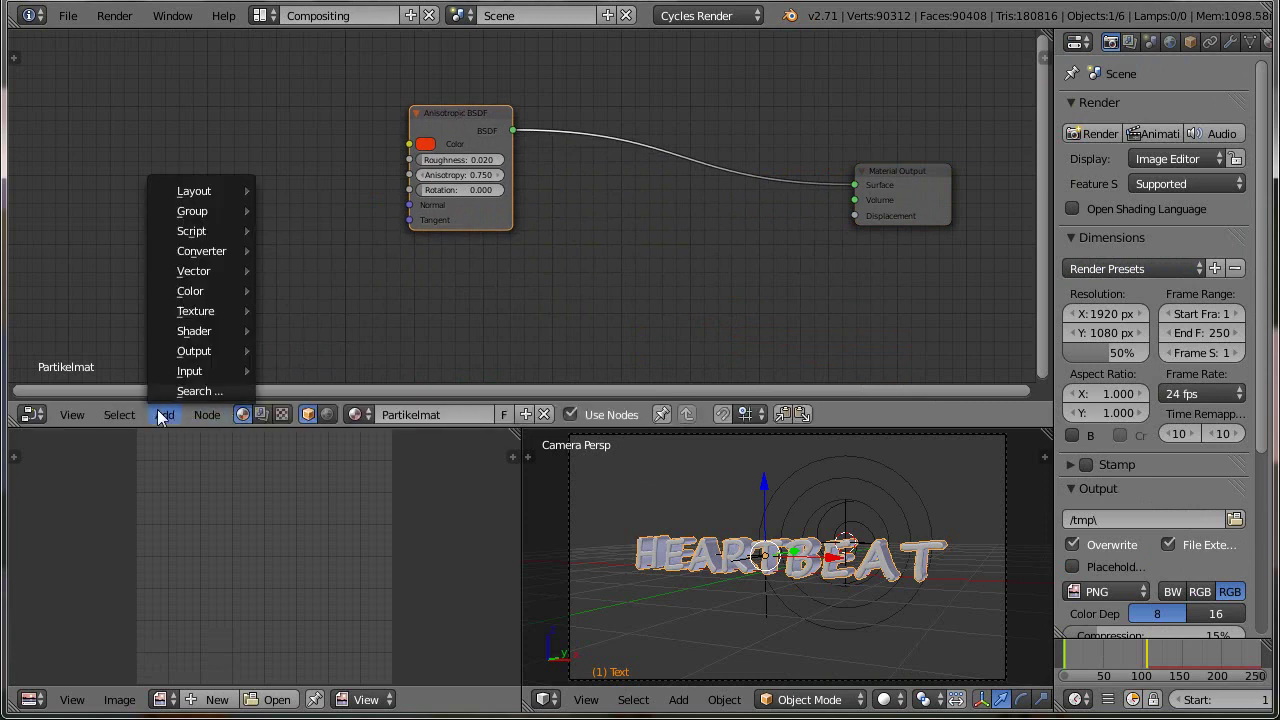
mouse_move(205, 335)
left_click(285, 331)
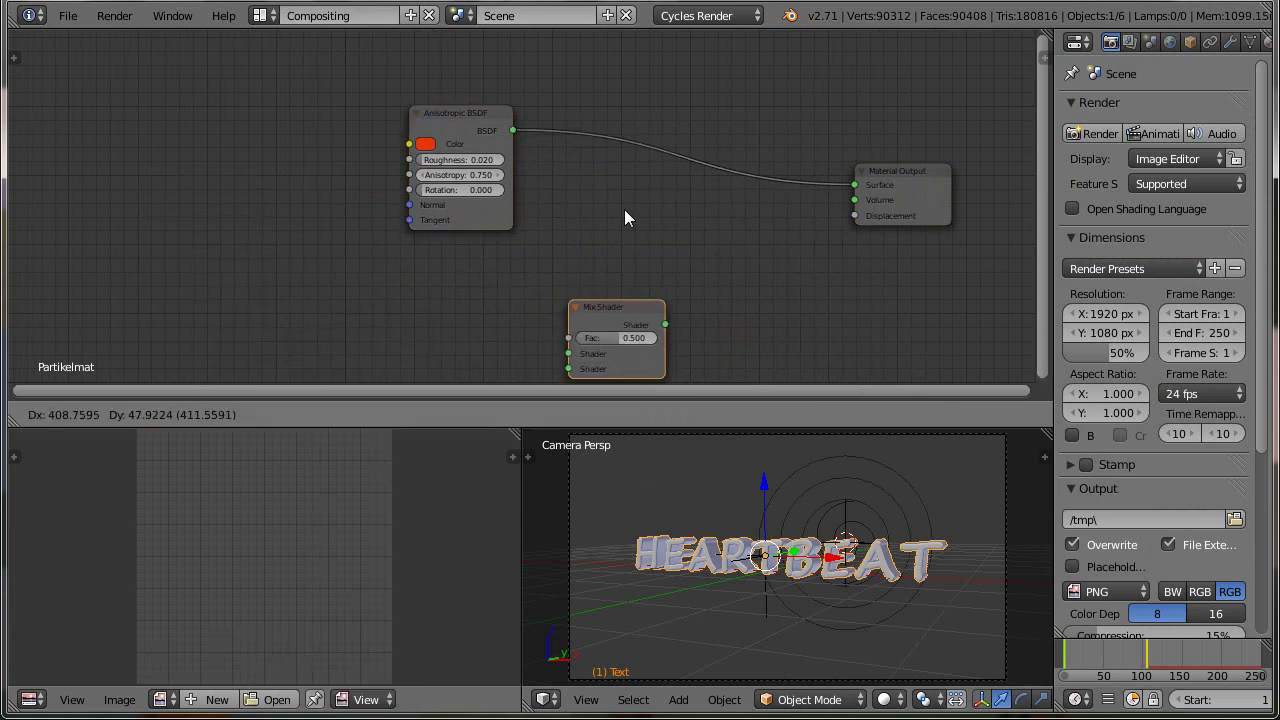
left_click(632, 102)
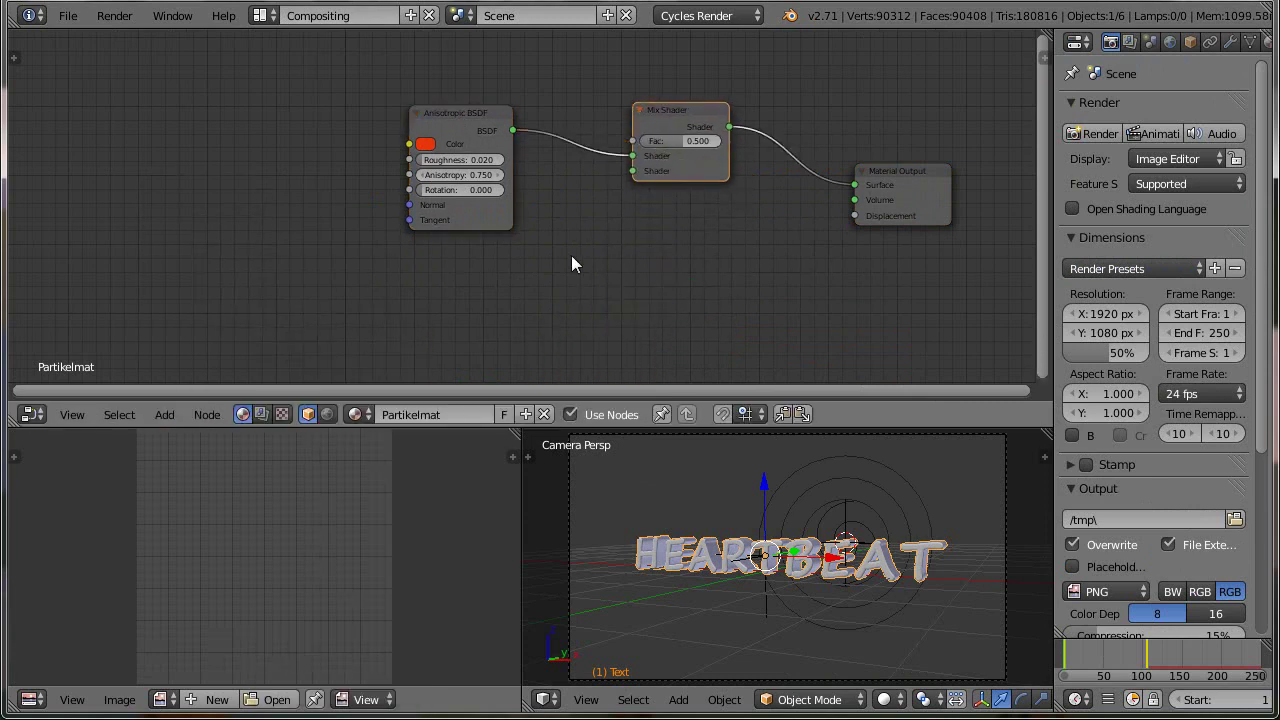
- Wire a Transparent BSDF into the Mix Shader's second input and set Fac to 0
left_click(172, 413)
mouse_move(194, 331)
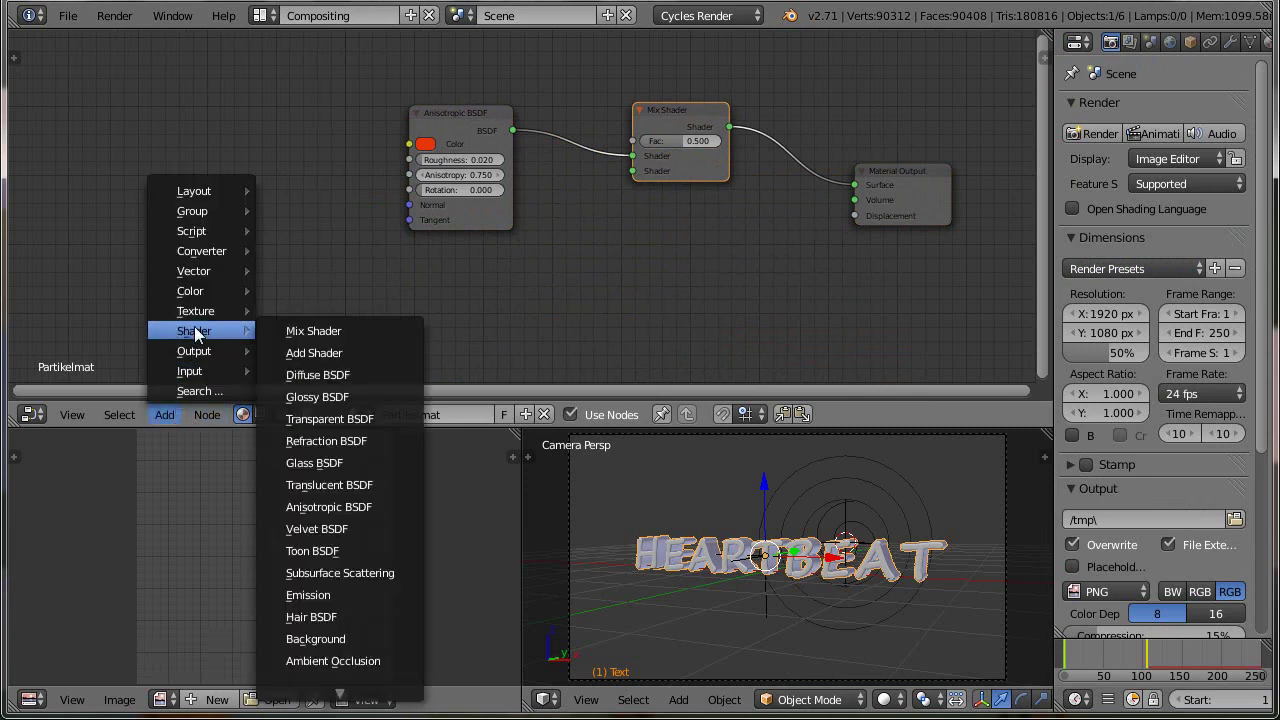
left_click(311, 419)
left_click(511, 262)
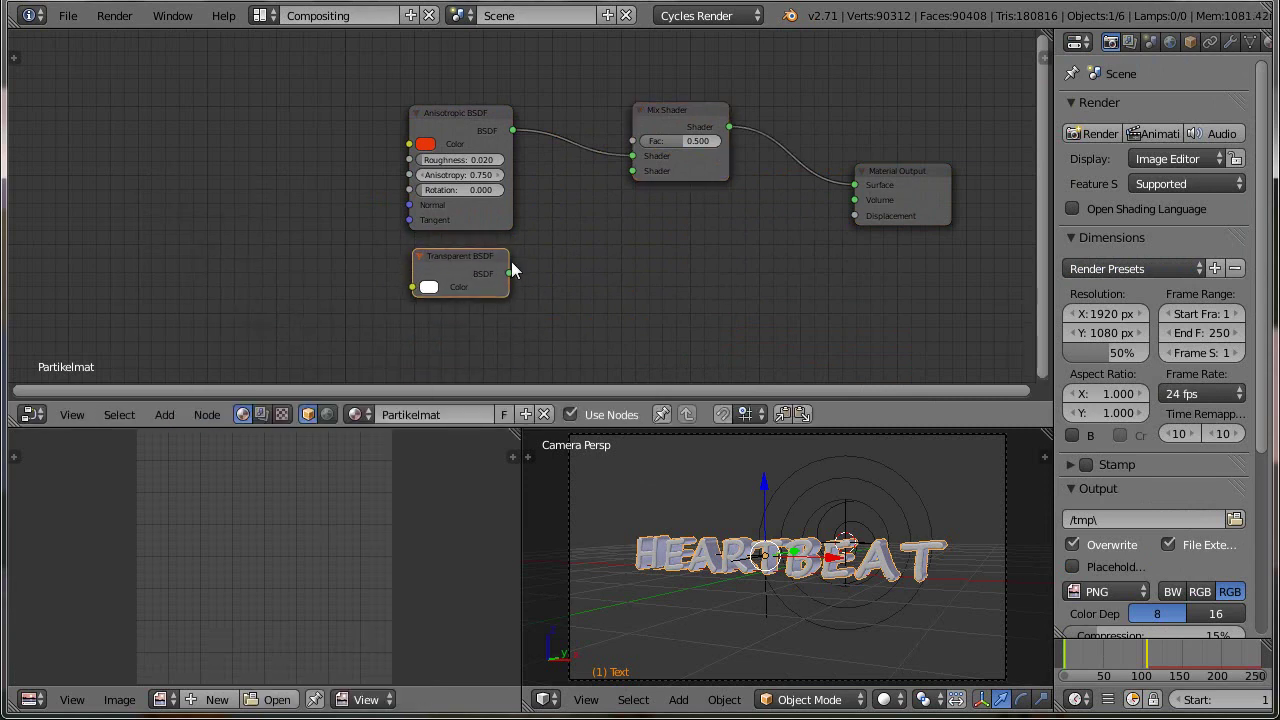
left_click_drag(509, 270, 631, 172)
left_click(696, 144)
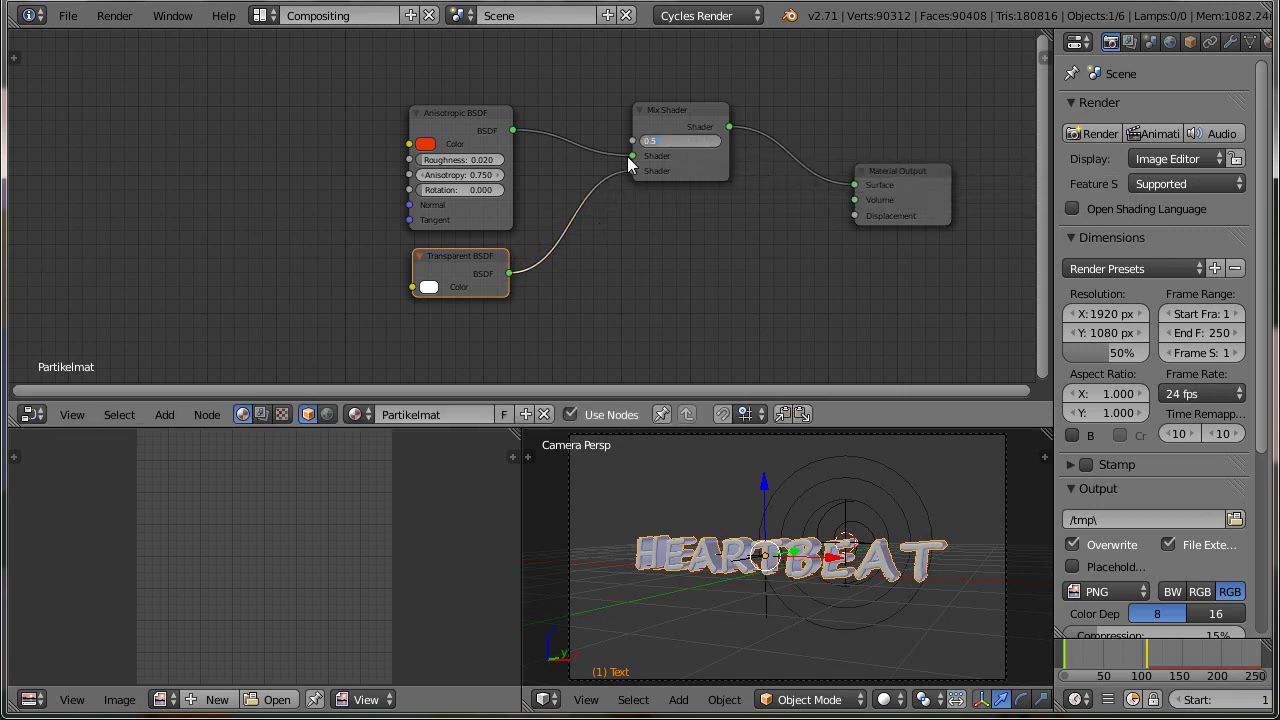
type("0")
key("Return")
scroll(1178, 705, "down", 2)
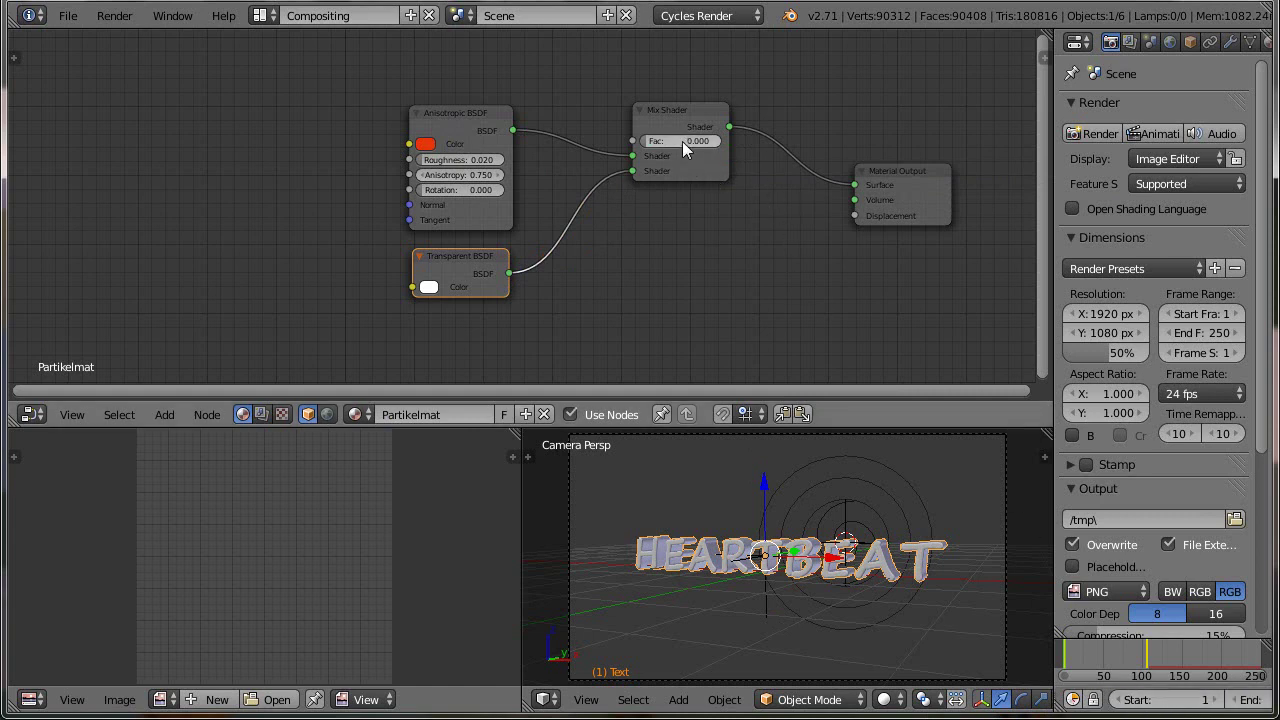
- Keyframe the Mix Shader factor at 0 and jump to frame 225
key("i")
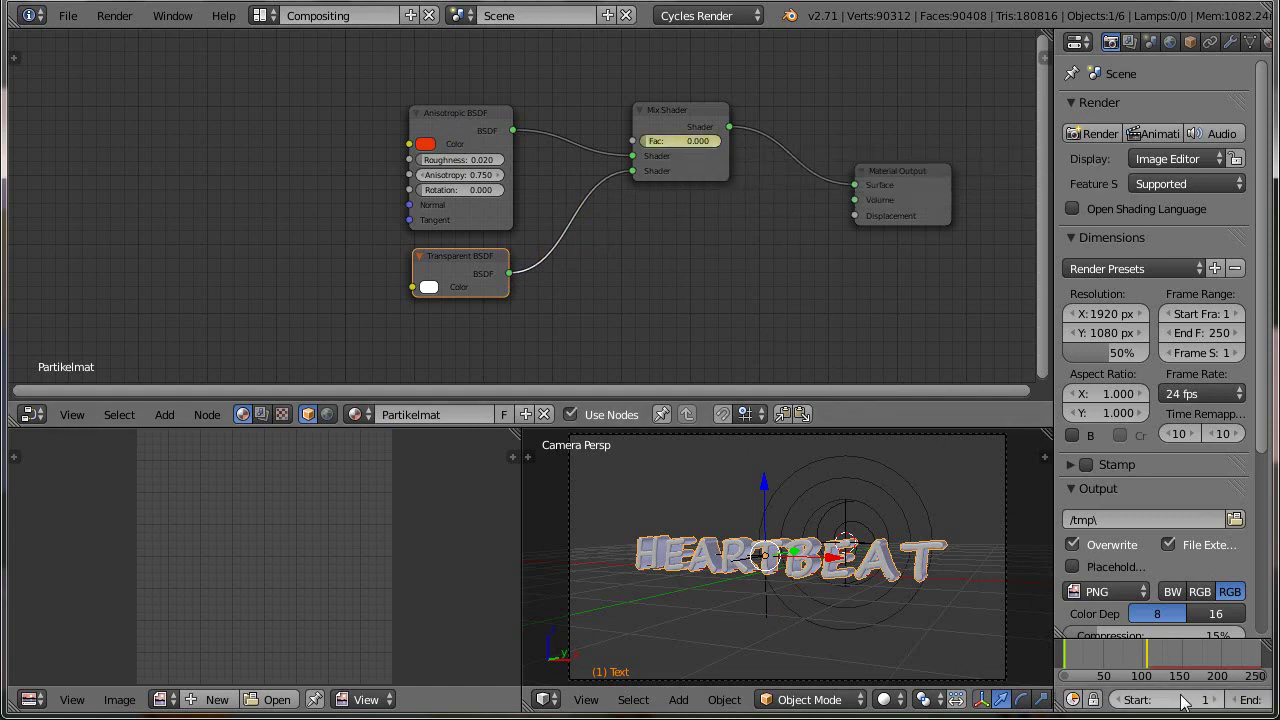
scroll(1183, 703, "down", 5)
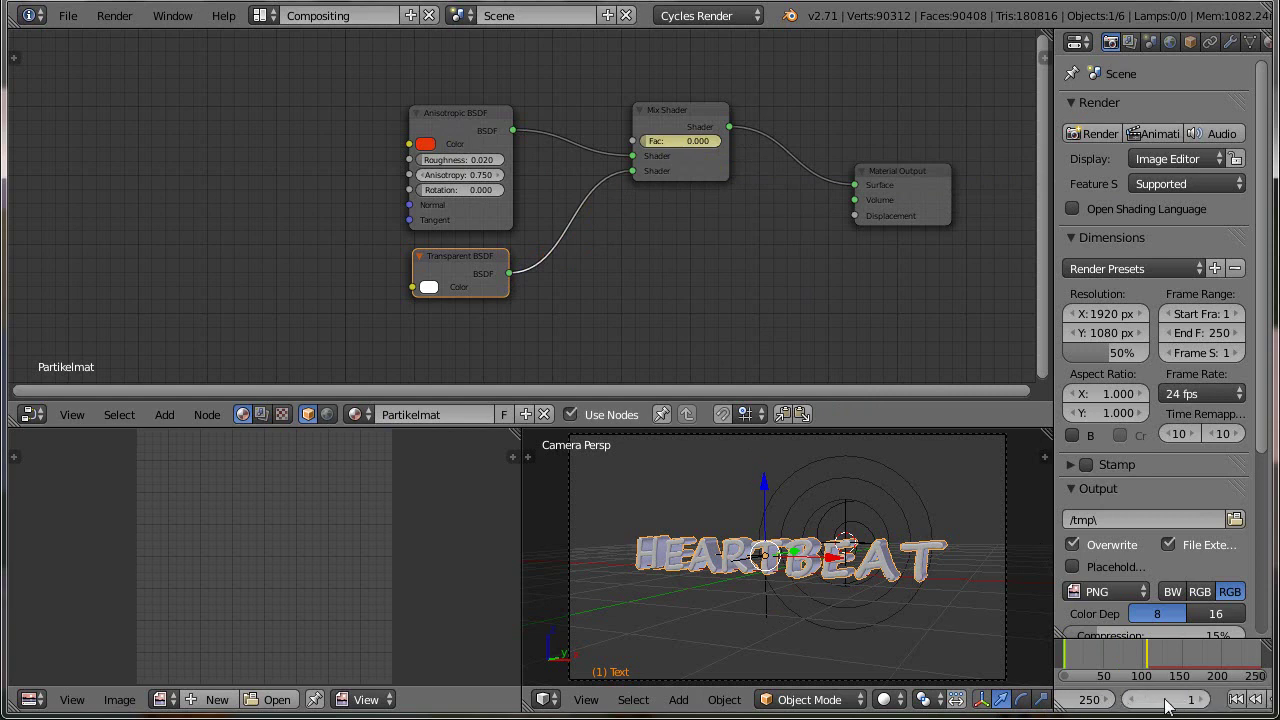
left_click(1166, 703)
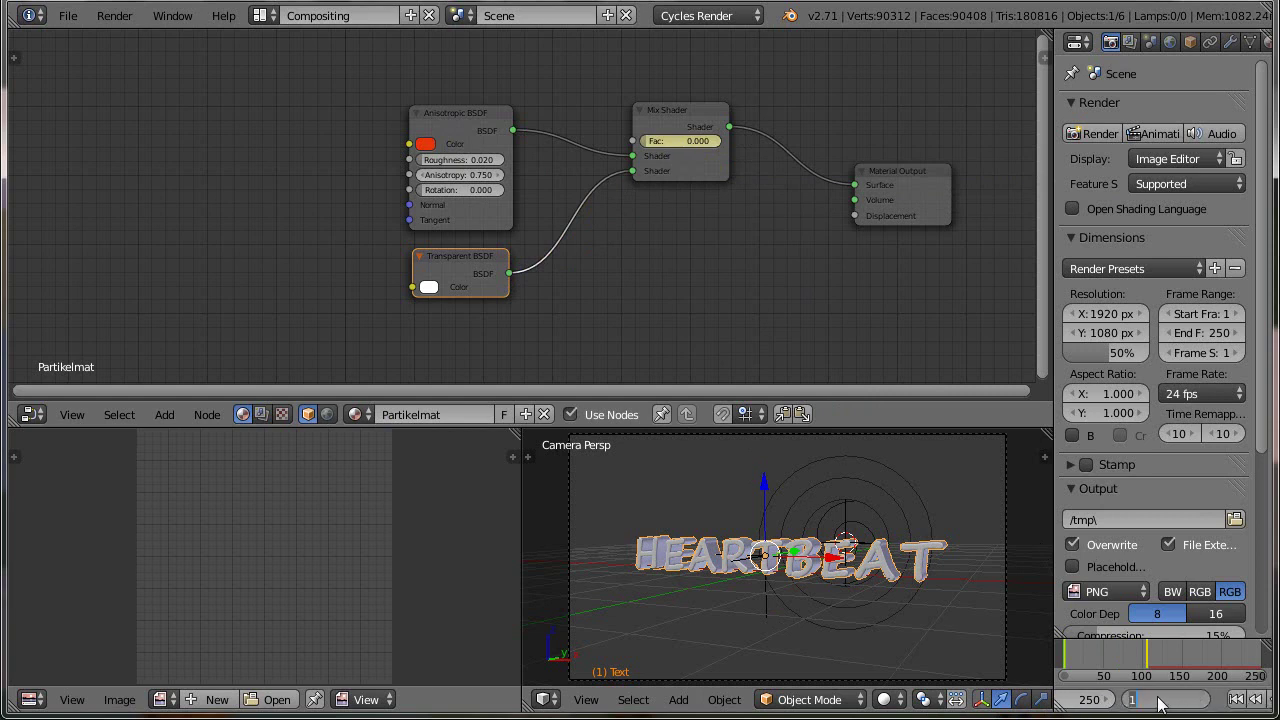
type("225")
key("Return")
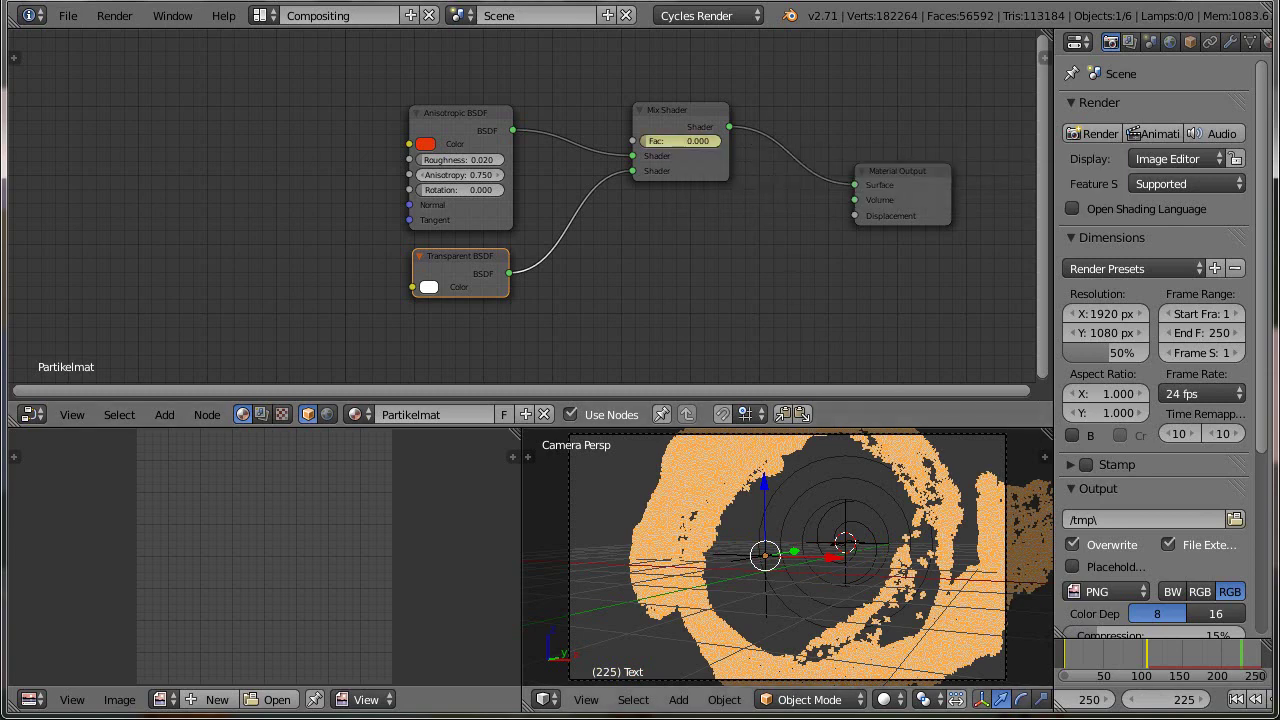
- Set the Mix Shader factor to 1 at frame 245, then return to frame 1
left_click(1169, 702)
type("2")
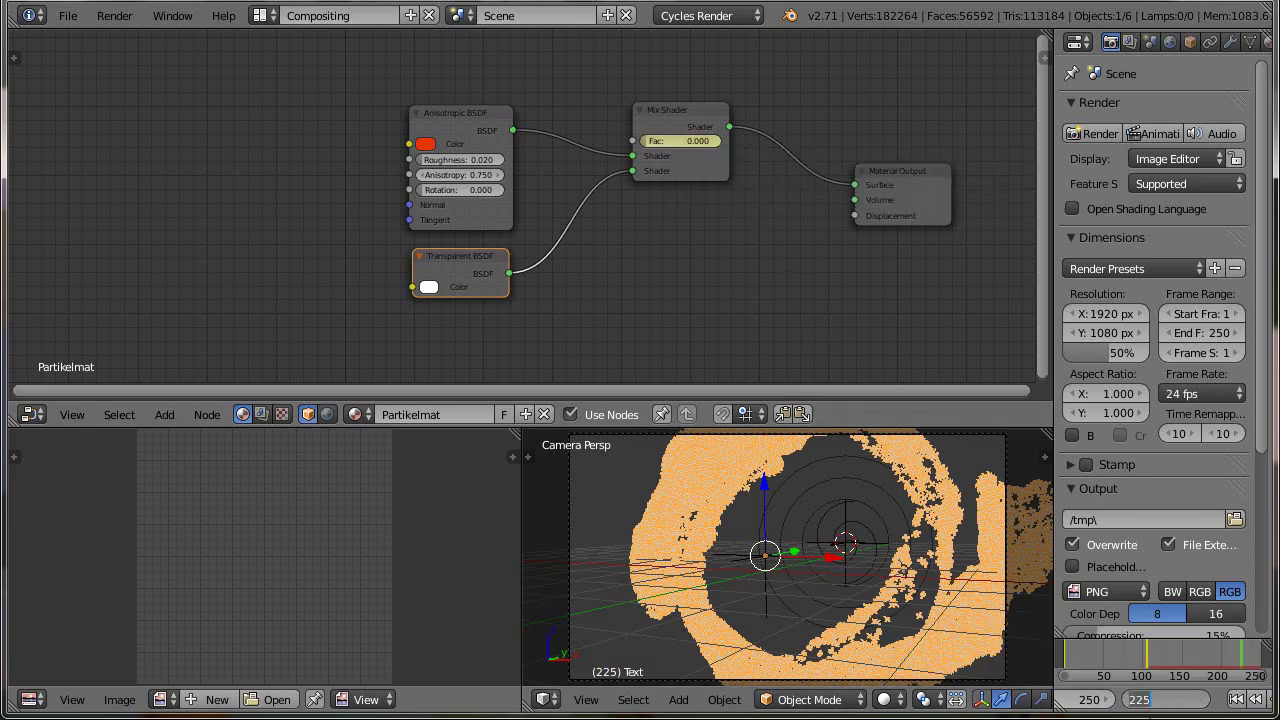
type("45")
key("Return")
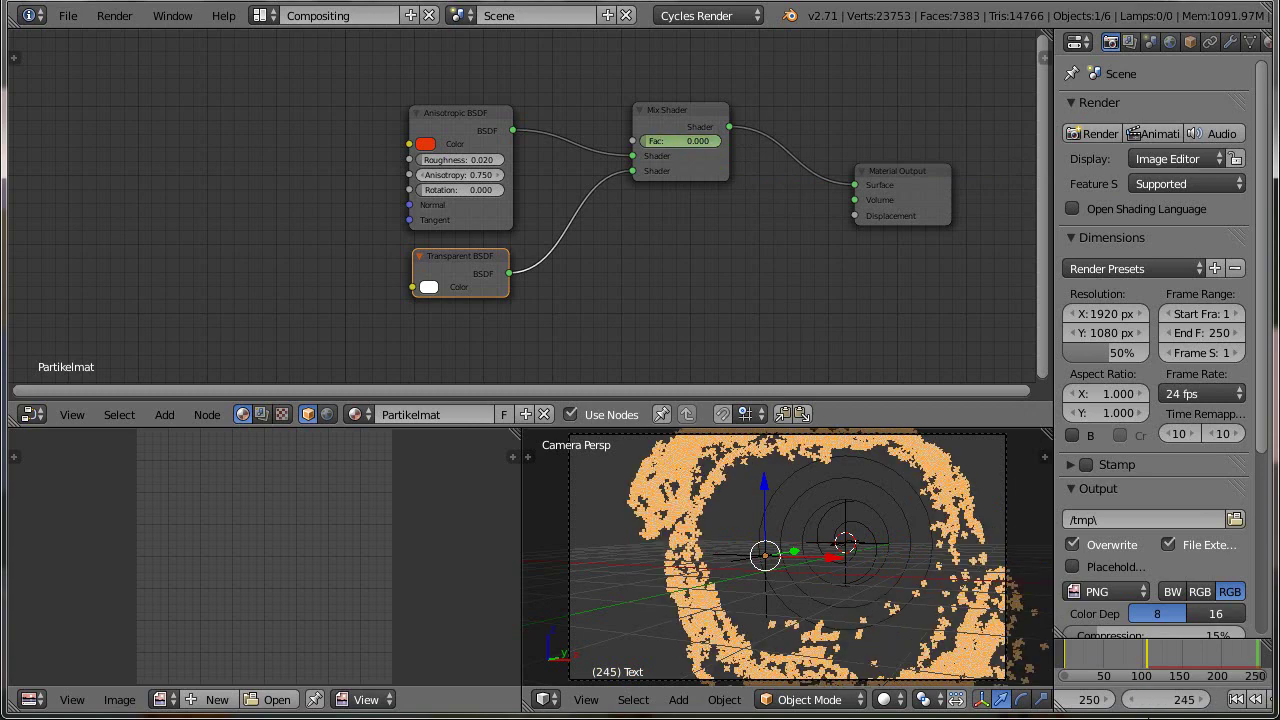
left_click(689, 143)
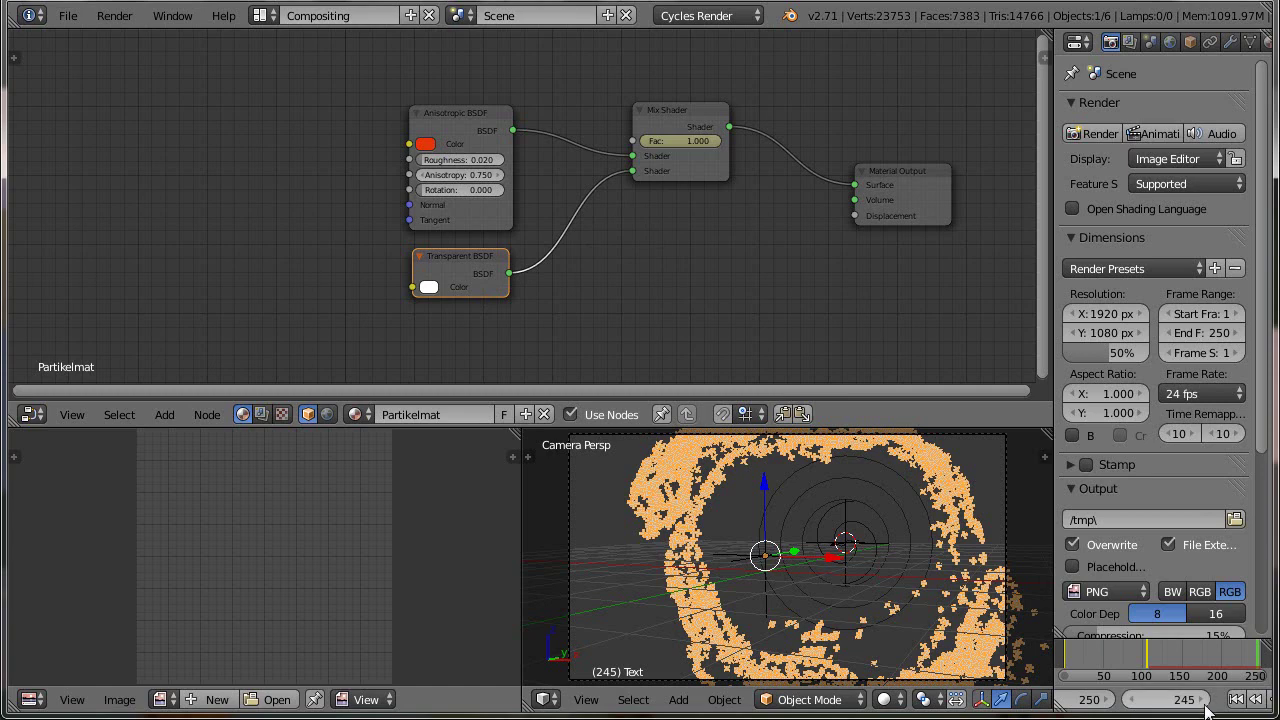
left_click(1236, 699)
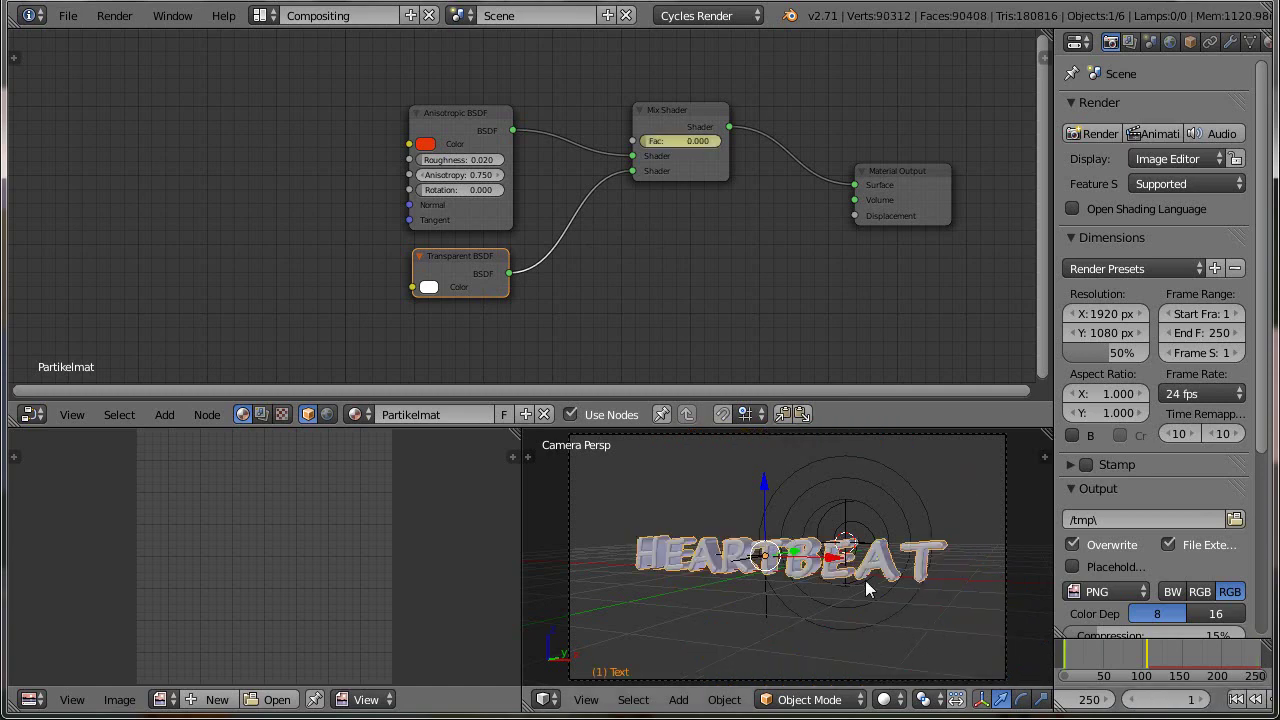
- Add a ColorRamp node left of the Anisotropic BSDF, feed its Color in, and set Fac to 0.000
left_click(165, 415)
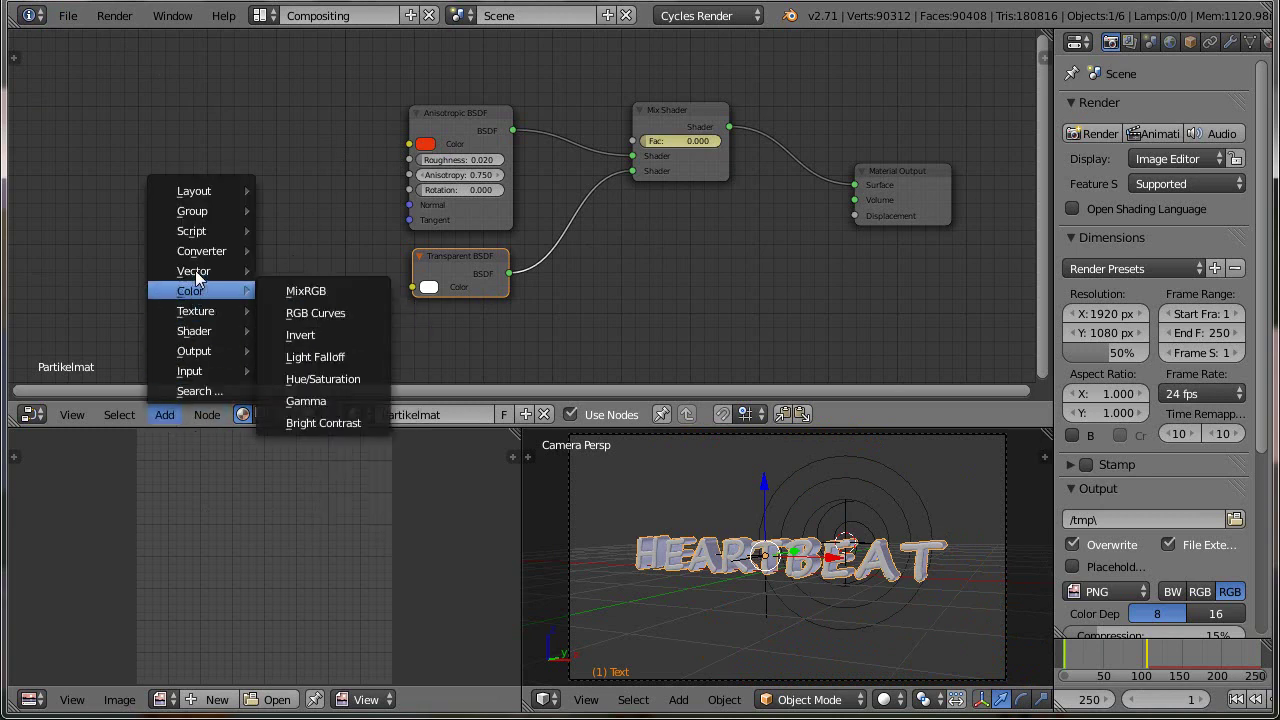
mouse_move(199, 258)
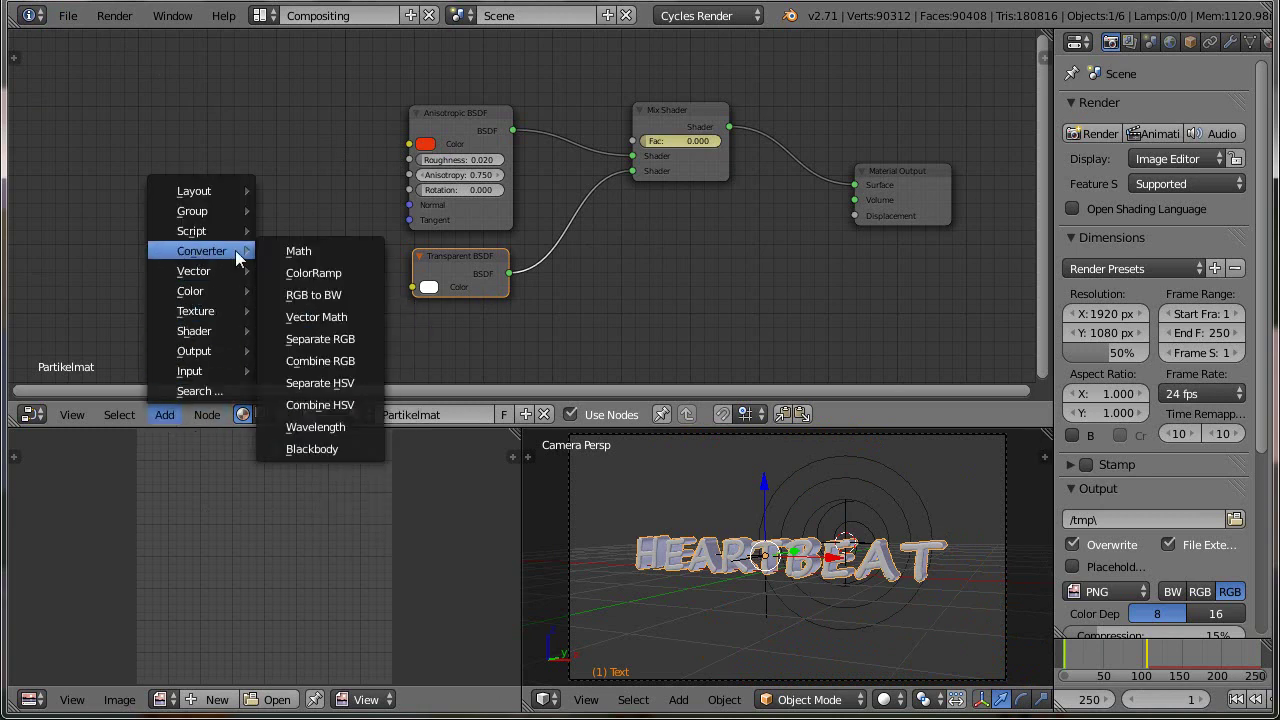
left_click(300, 273)
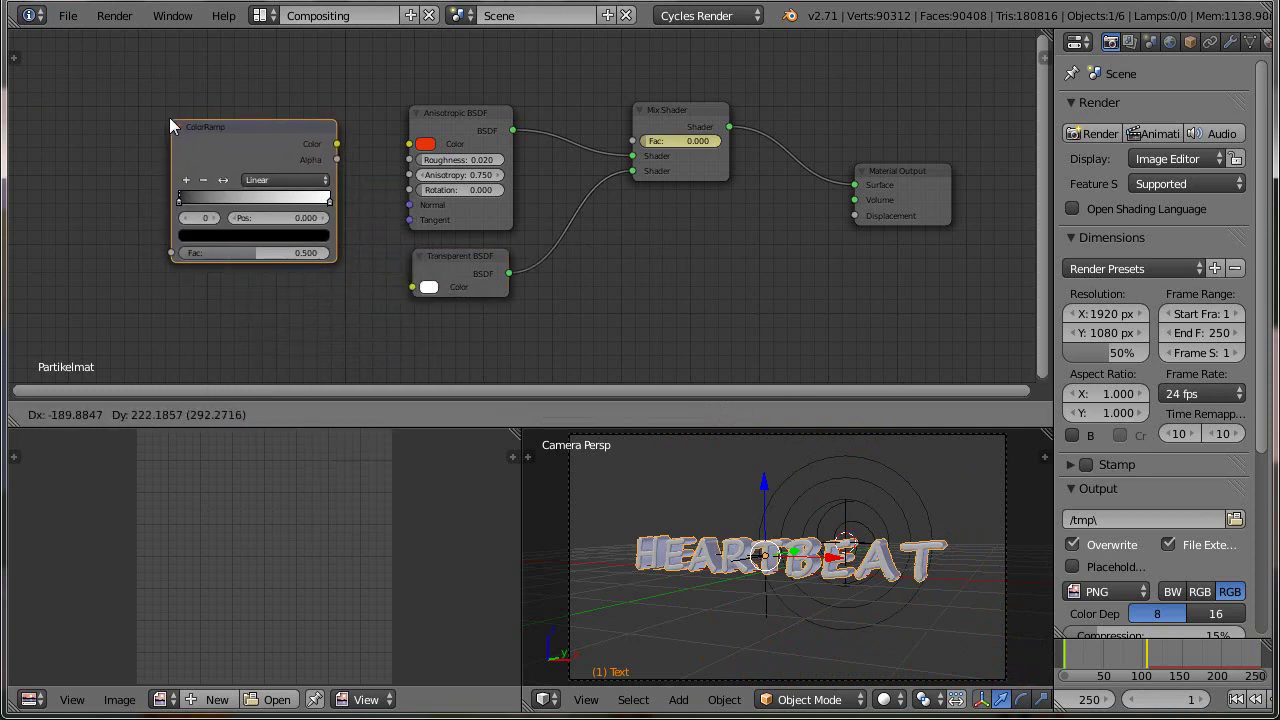
left_click(137, 88)
left_click_drag(336, 143, 409, 144)
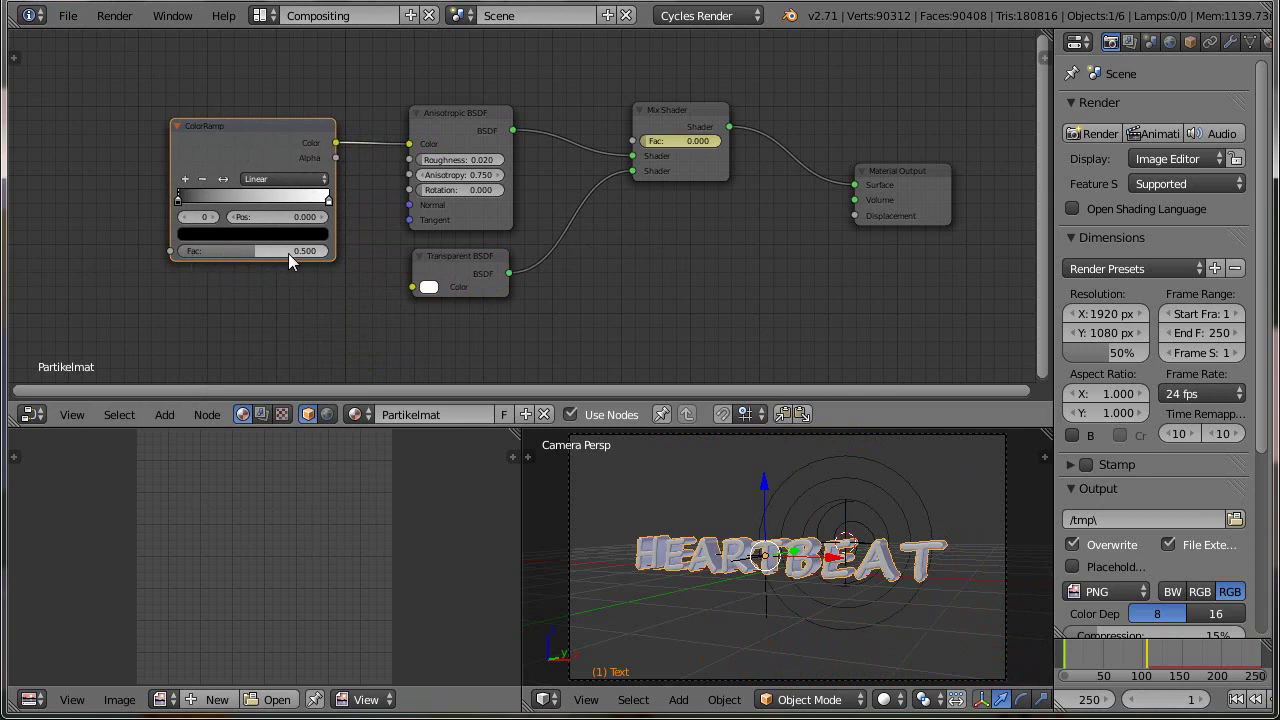
left_click_drag(288, 258, 127, 245)
- Disconnect the ramp and copy the Anisotropic BSDF's red hex code E7350B
left_click_drag(410, 145, 398, 155)
left_click(428, 147)
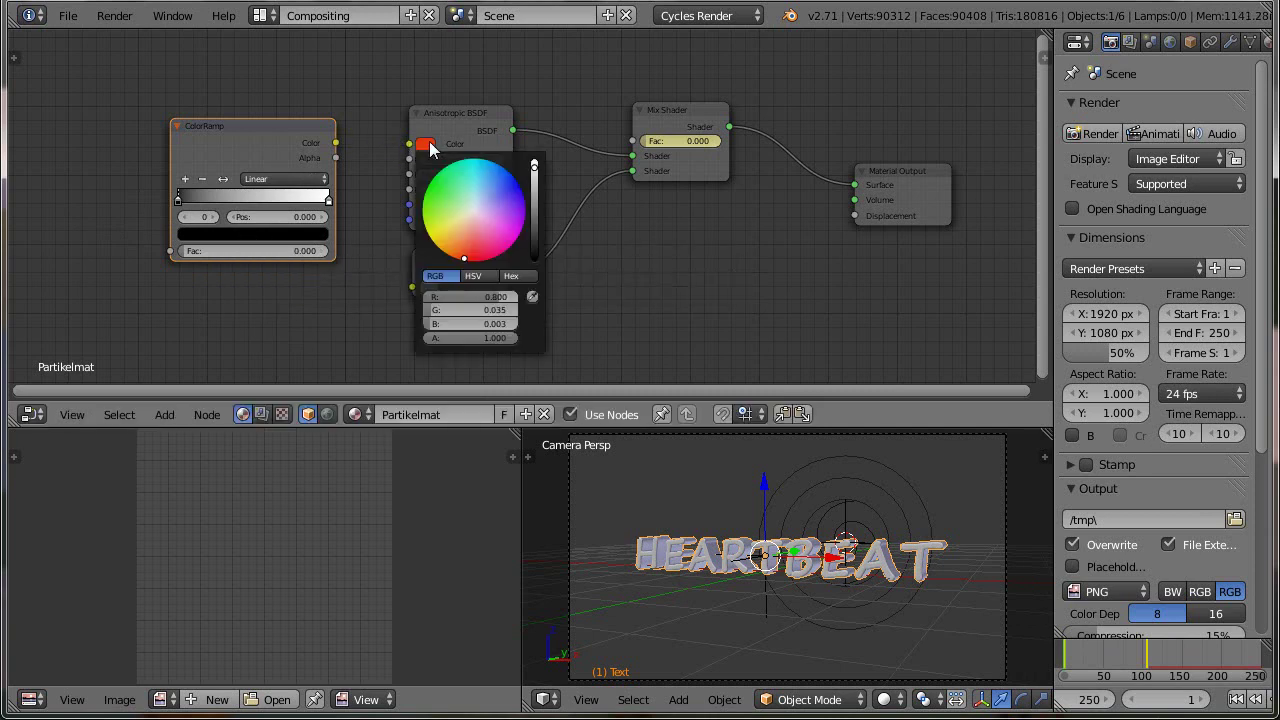
left_click(515, 278)
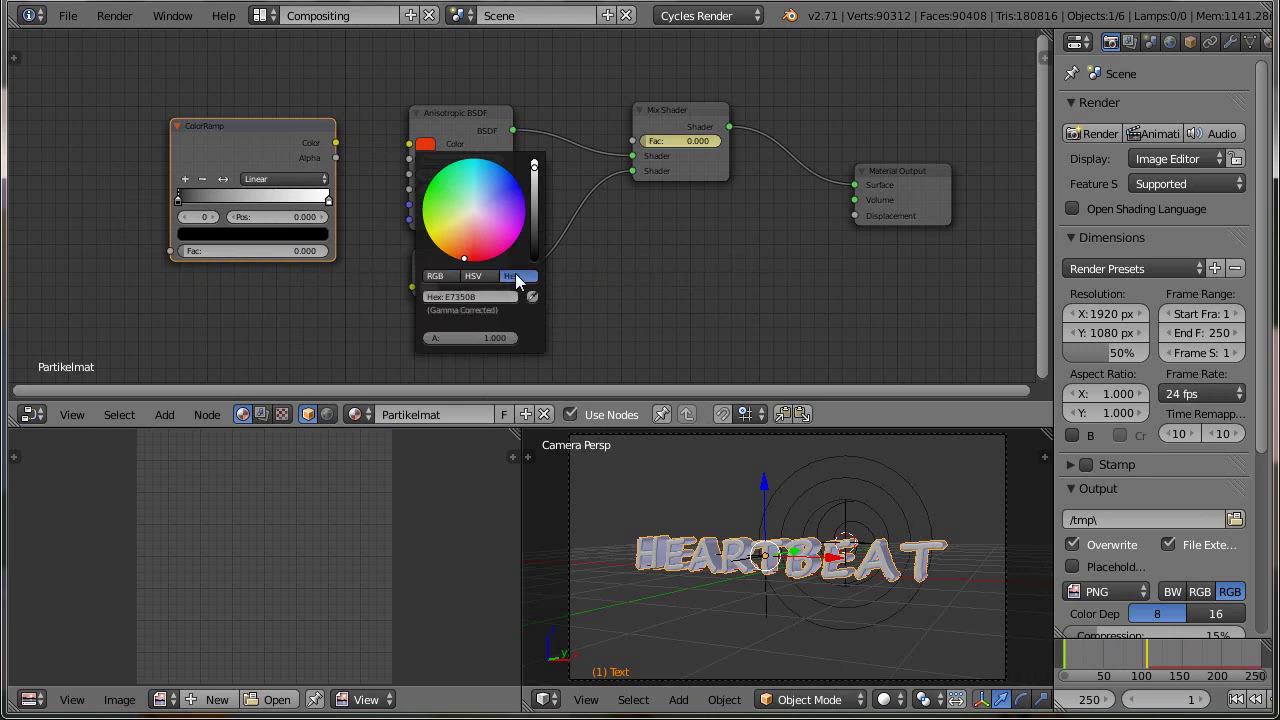
left_click(462, 297)
key("Return")
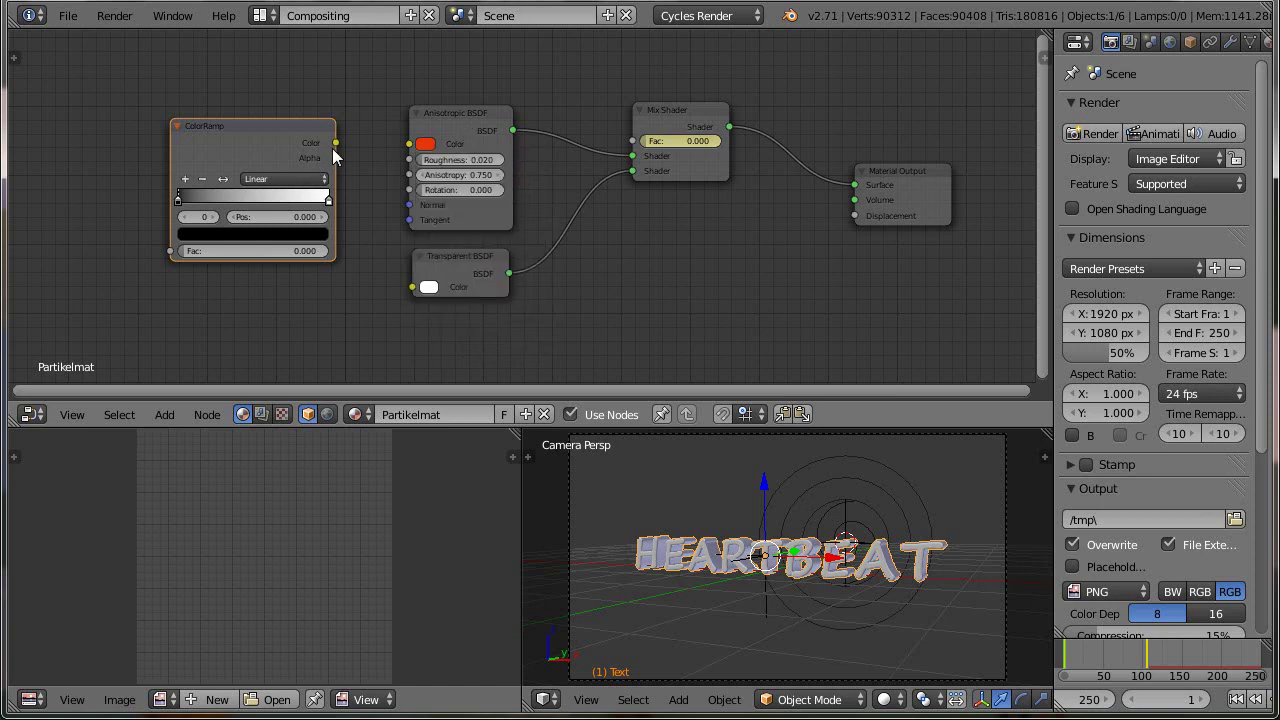
- Reconnect the ColorRamp to the Anisotropic BSDF and set the first stop to E7350B
left_click_drag(336, 143, 409, 144)
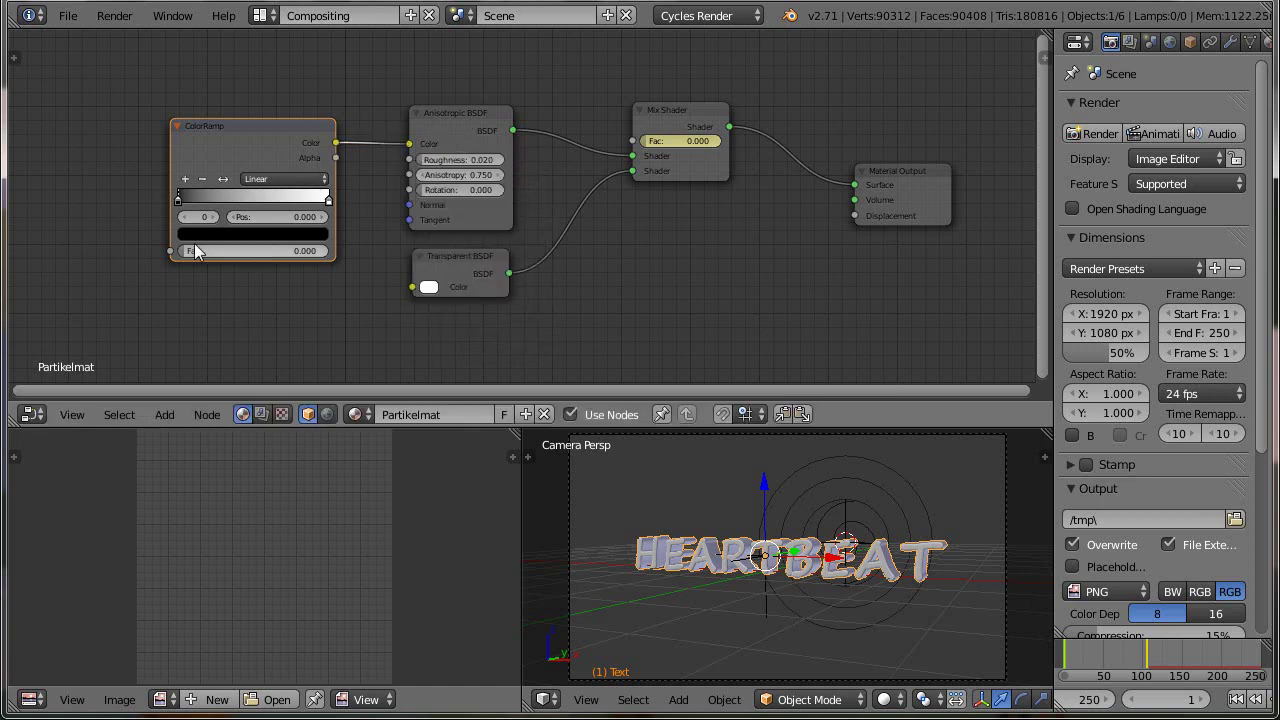
left_click(207, 236)
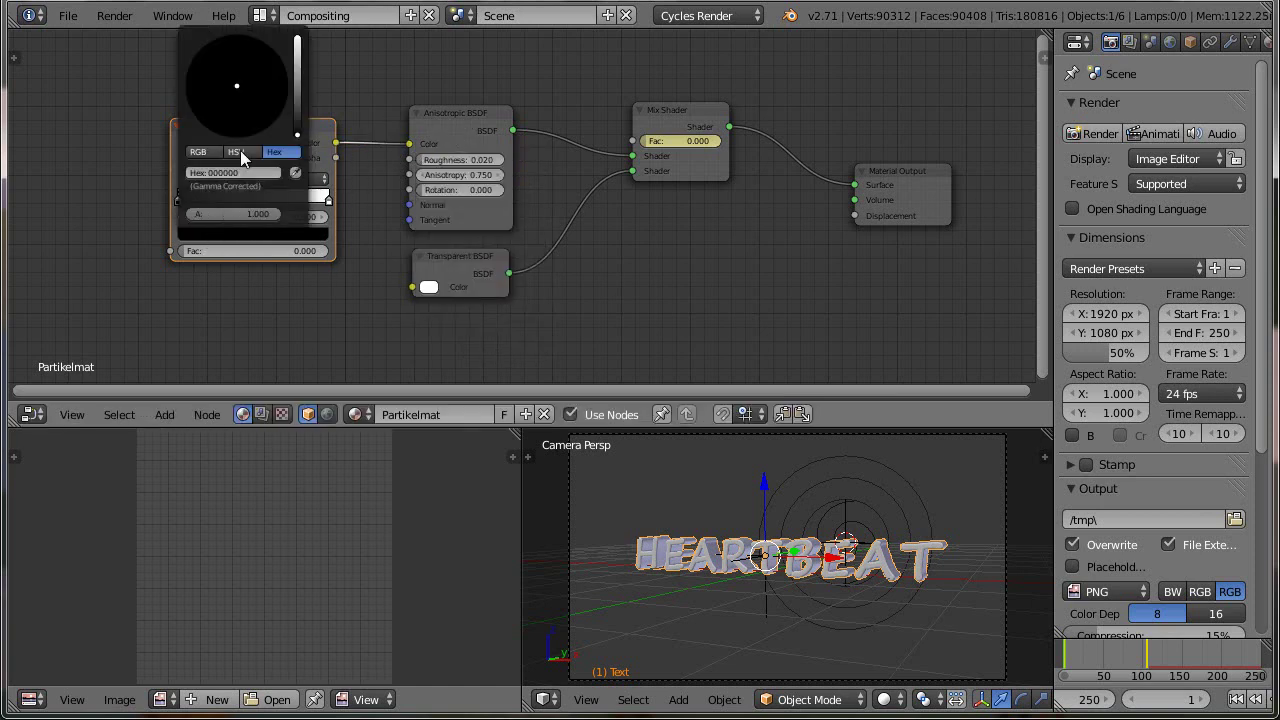
left_click(229, 174)
type("E7350B")
key("Return")
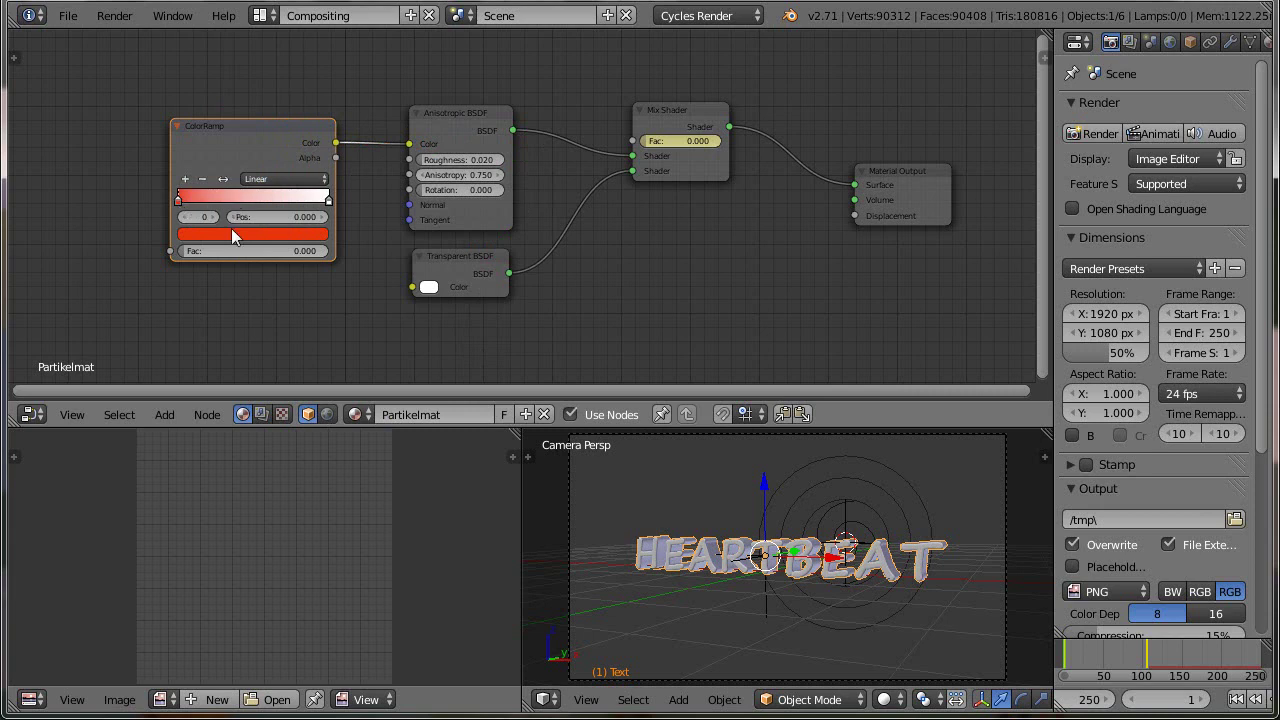
- Add a second ramp stop toward the left and colour it yellow-orange
left_click(185, 181)
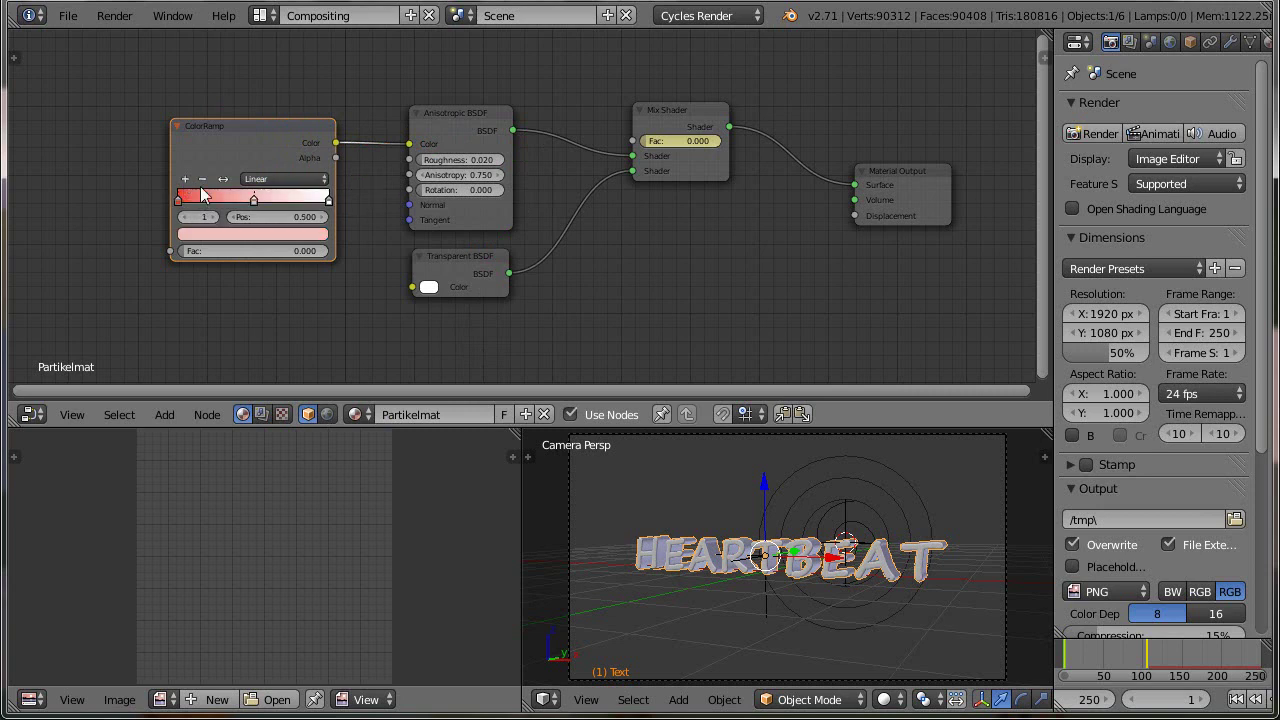
left_click_drag(256, 200, 219, 203)
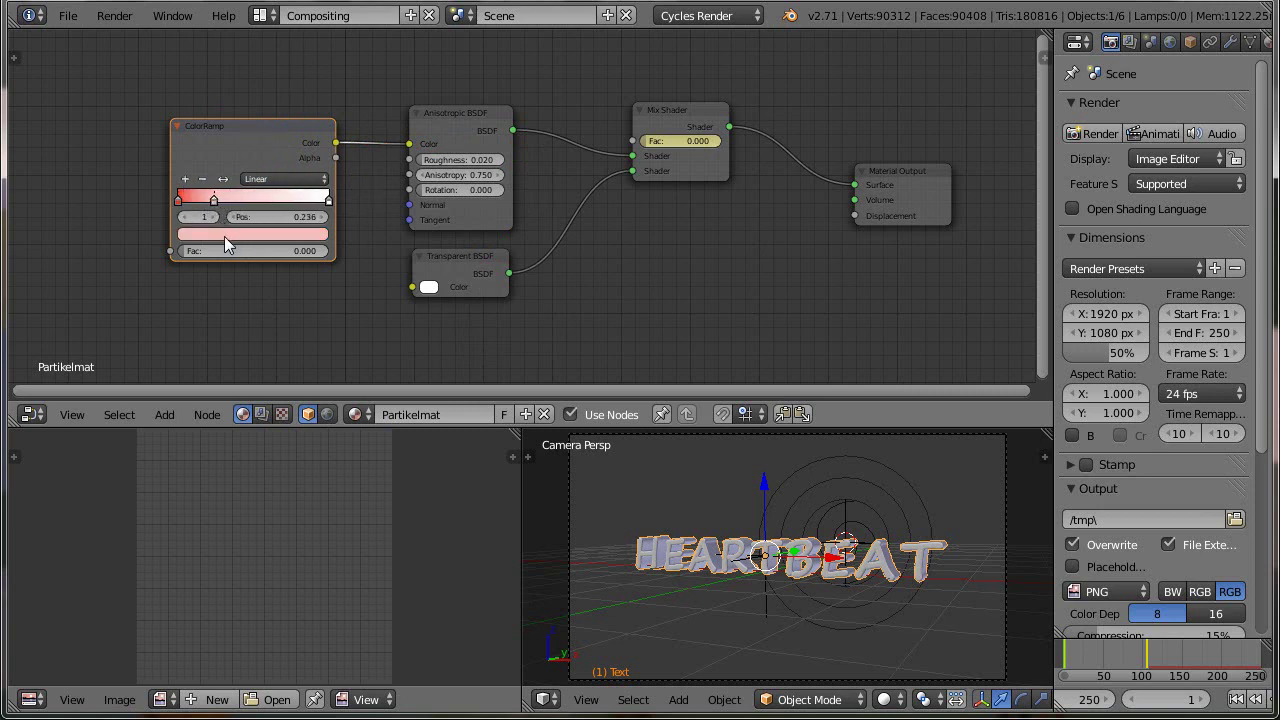
left_click(225, 240)
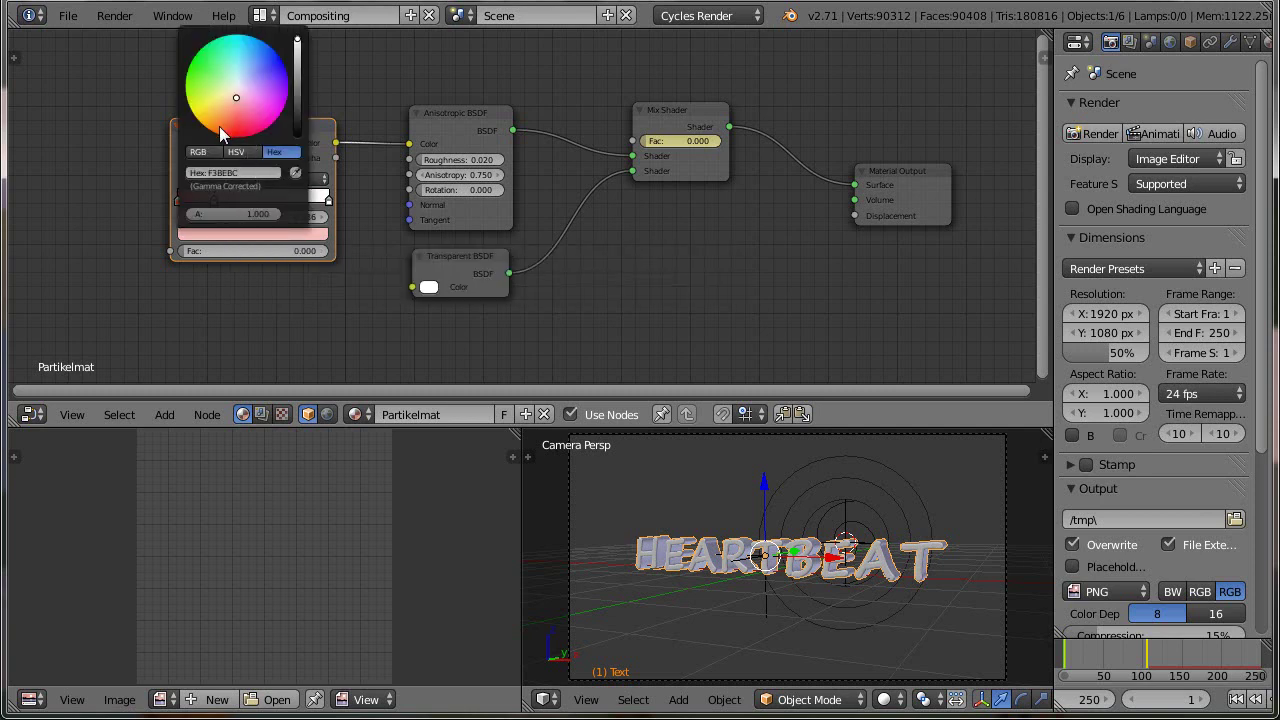
left_click_drag(205, 122, 213, 121)
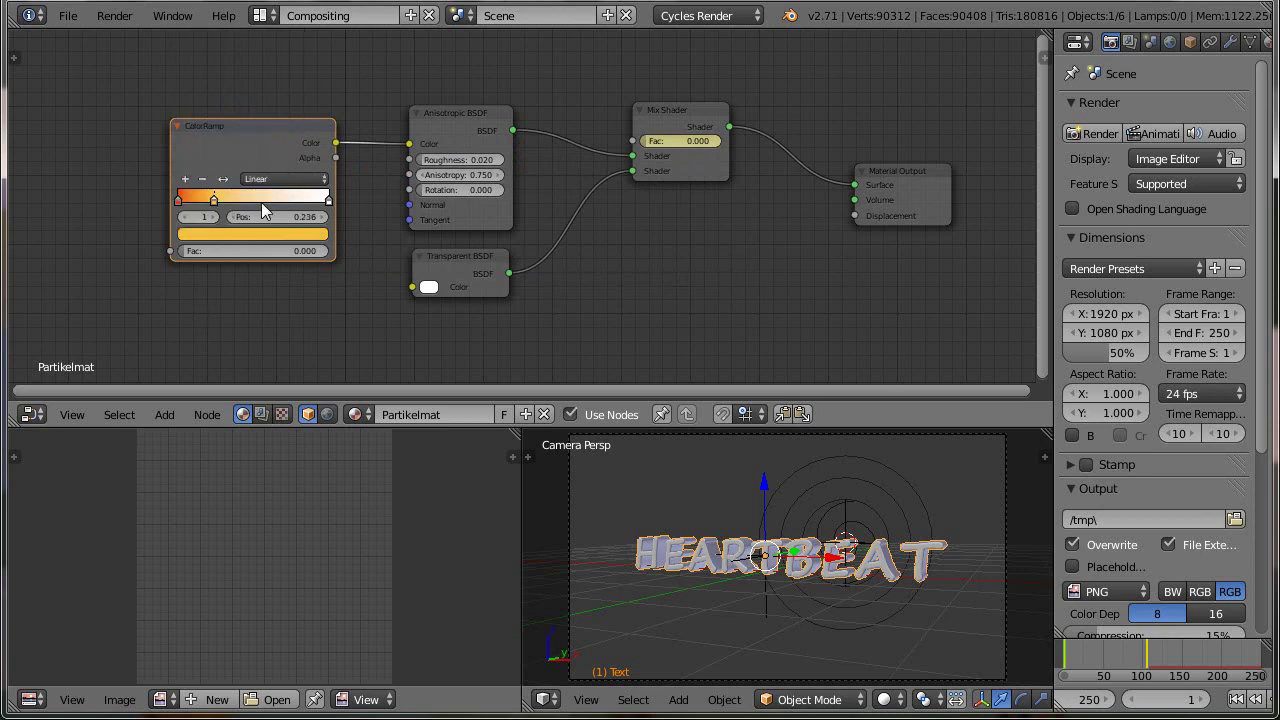
left_click(241, 235)
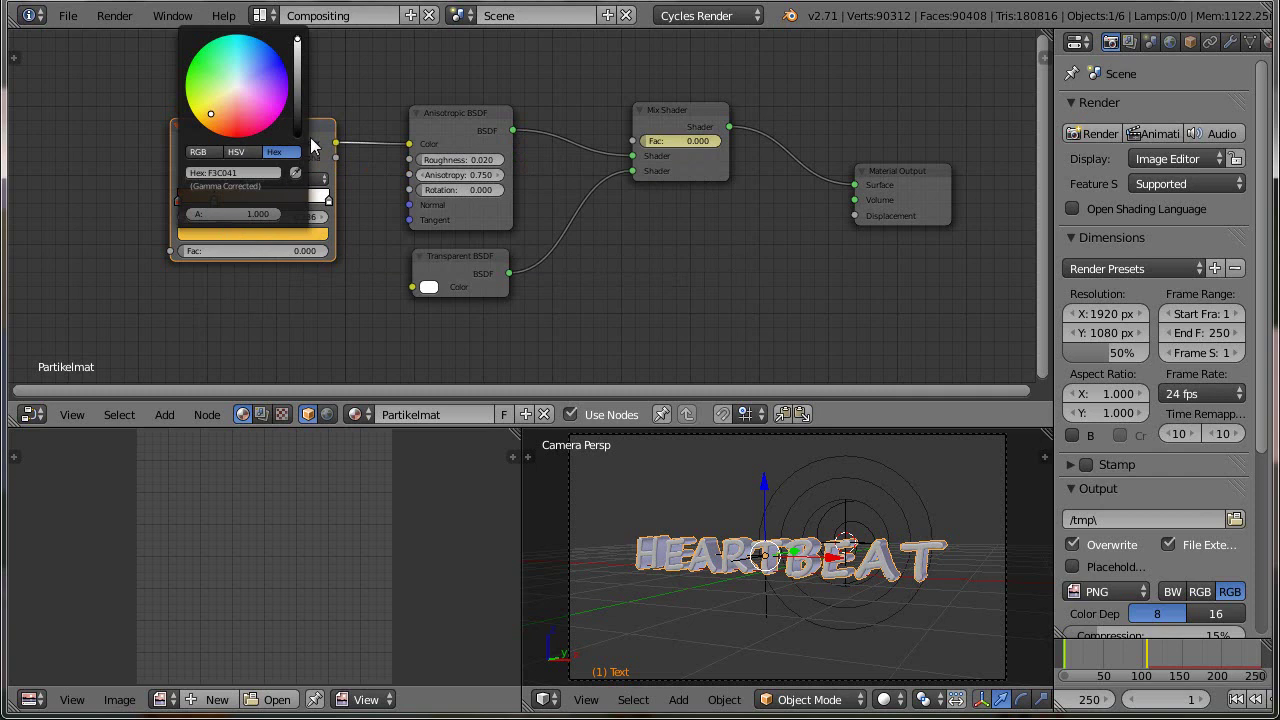
left_click(298, 47)
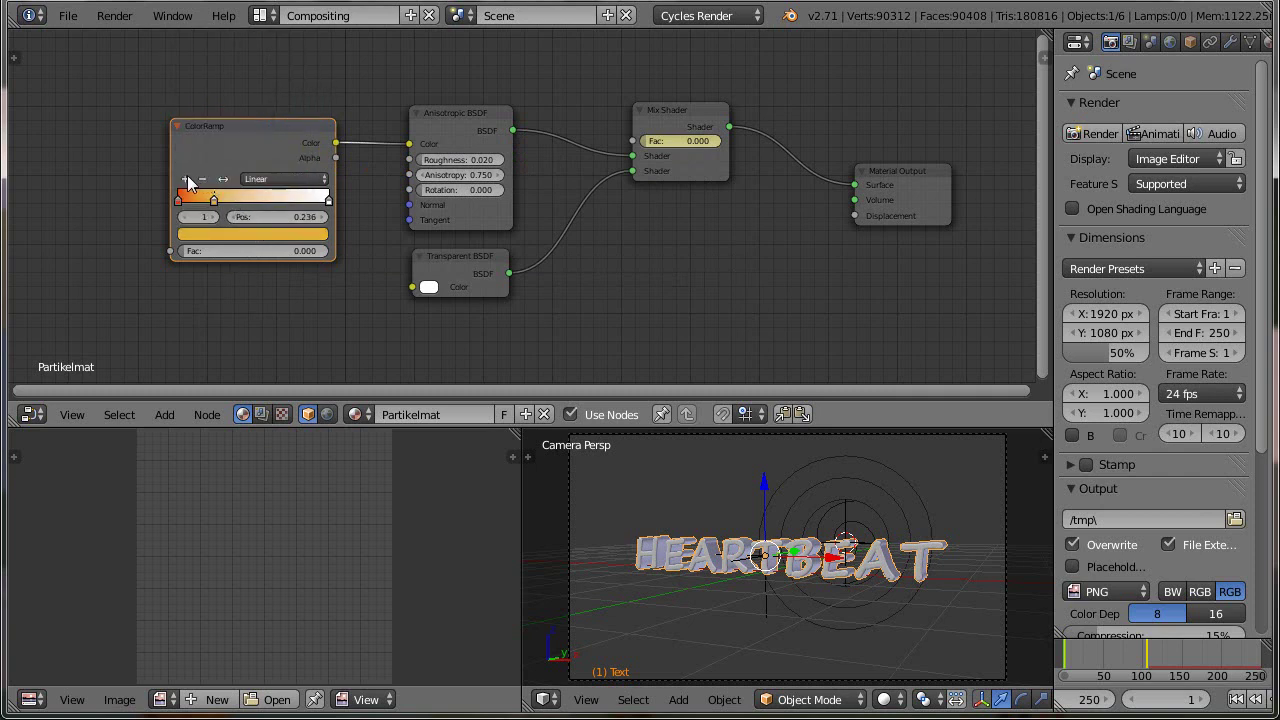
- Add a third stop coloured a saturated, full-brightness green
left_click(188, 179)
left_click_drag(198, 206, 299, 200)
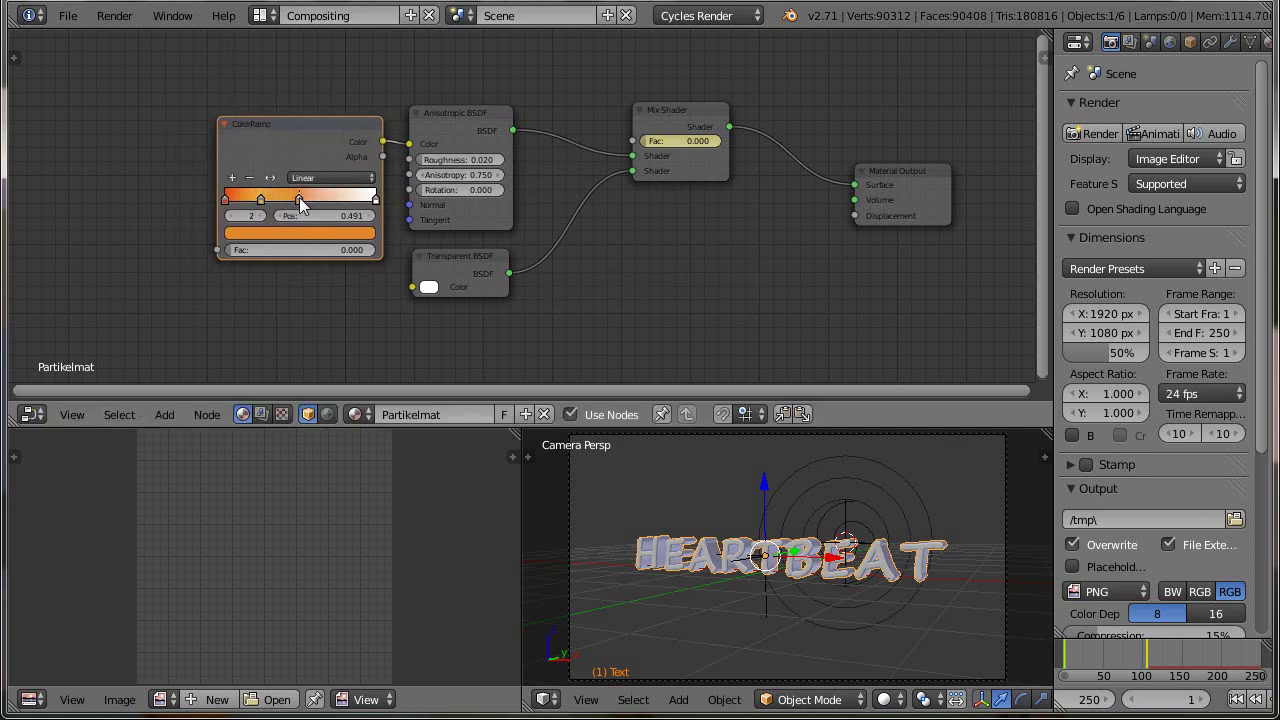
left_click(282, 233)
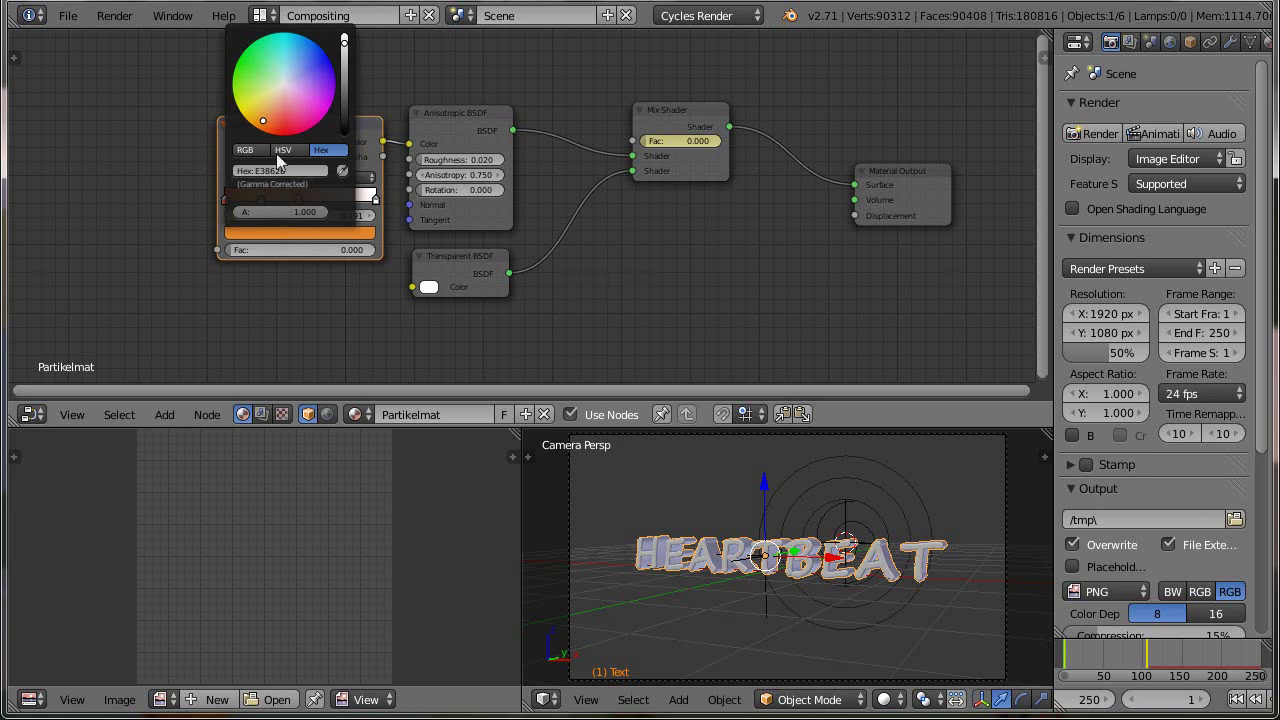
left_click(252, 72)
left_click_drag(252, 72, 248, 63)
left_click_drag(347, 49, 345, 40)
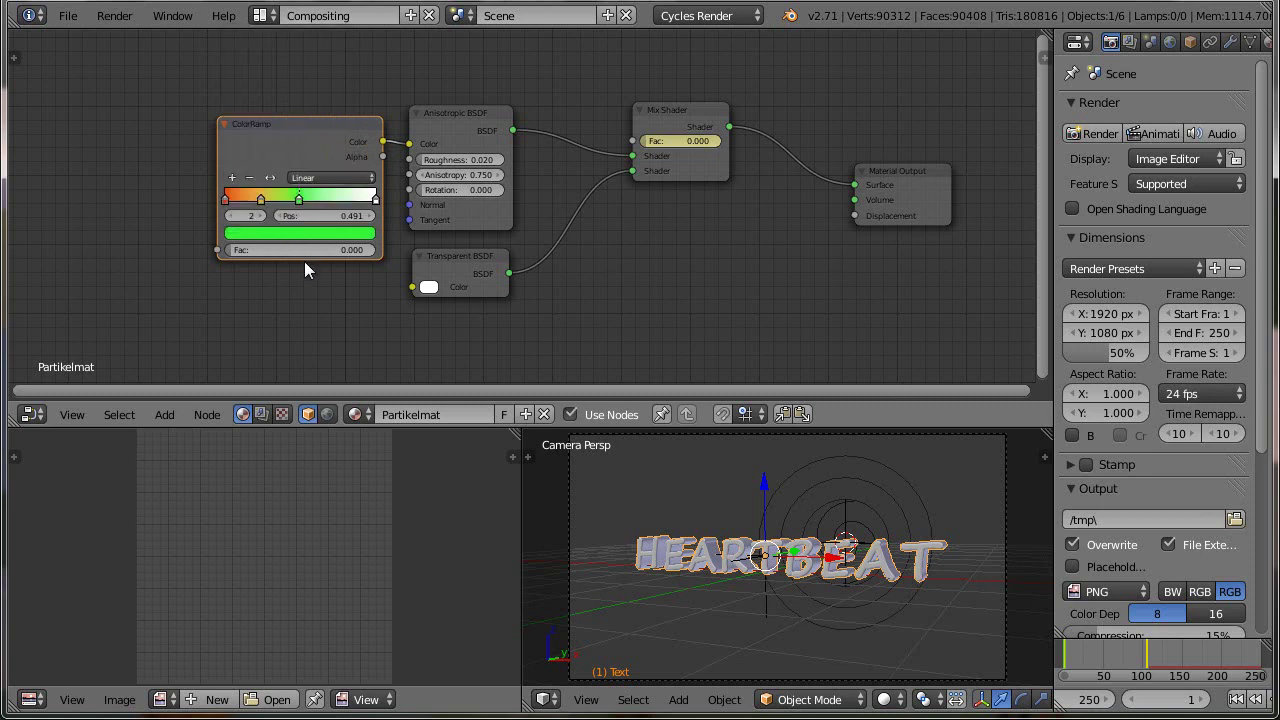
- Add a pink-magenta stop at about Pos 0.73 and select the white end stop
left_click(232, 177)
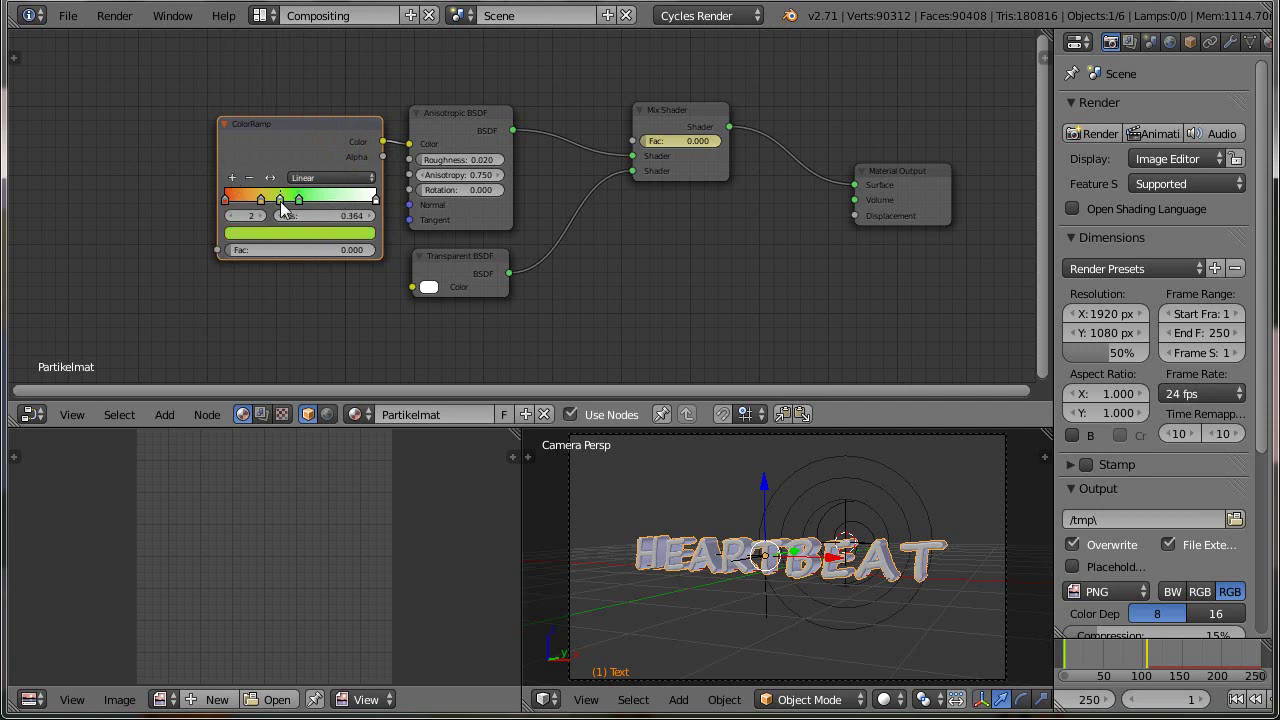
left_click_drag(281, 203, 338, 203)
left_click(296, 232)
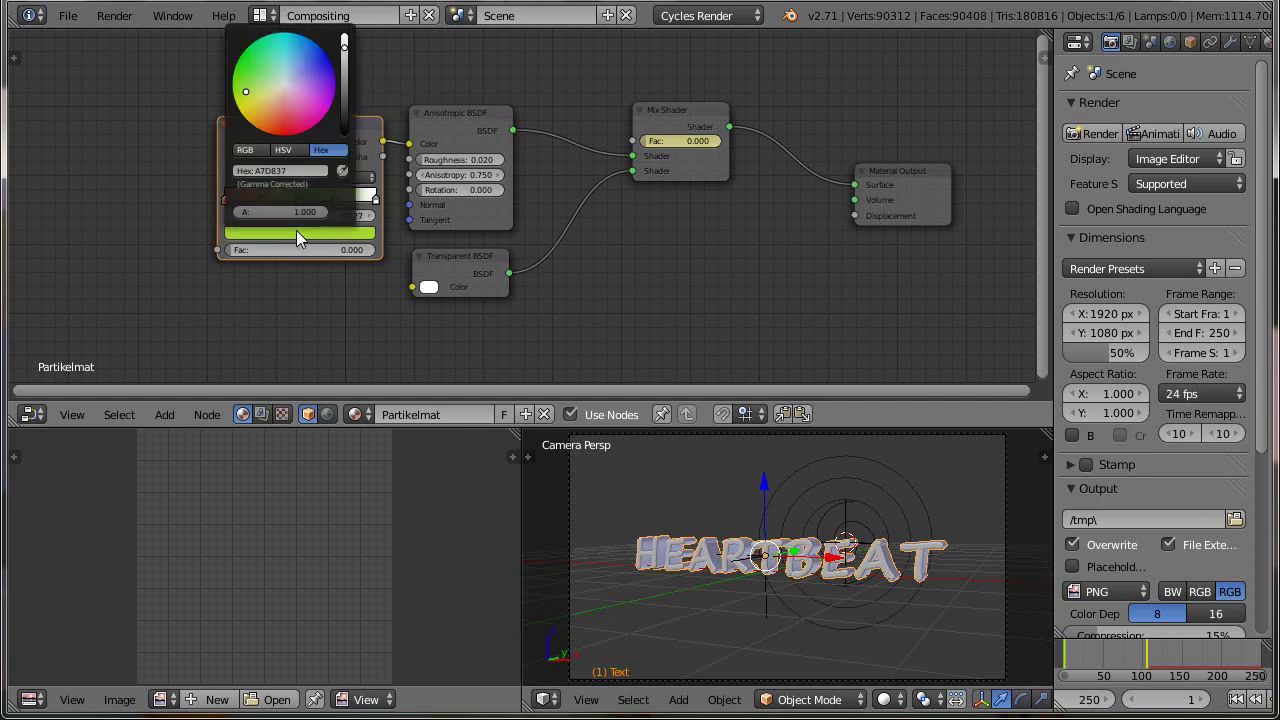
left_click_drag(286, 133, 330, 122)
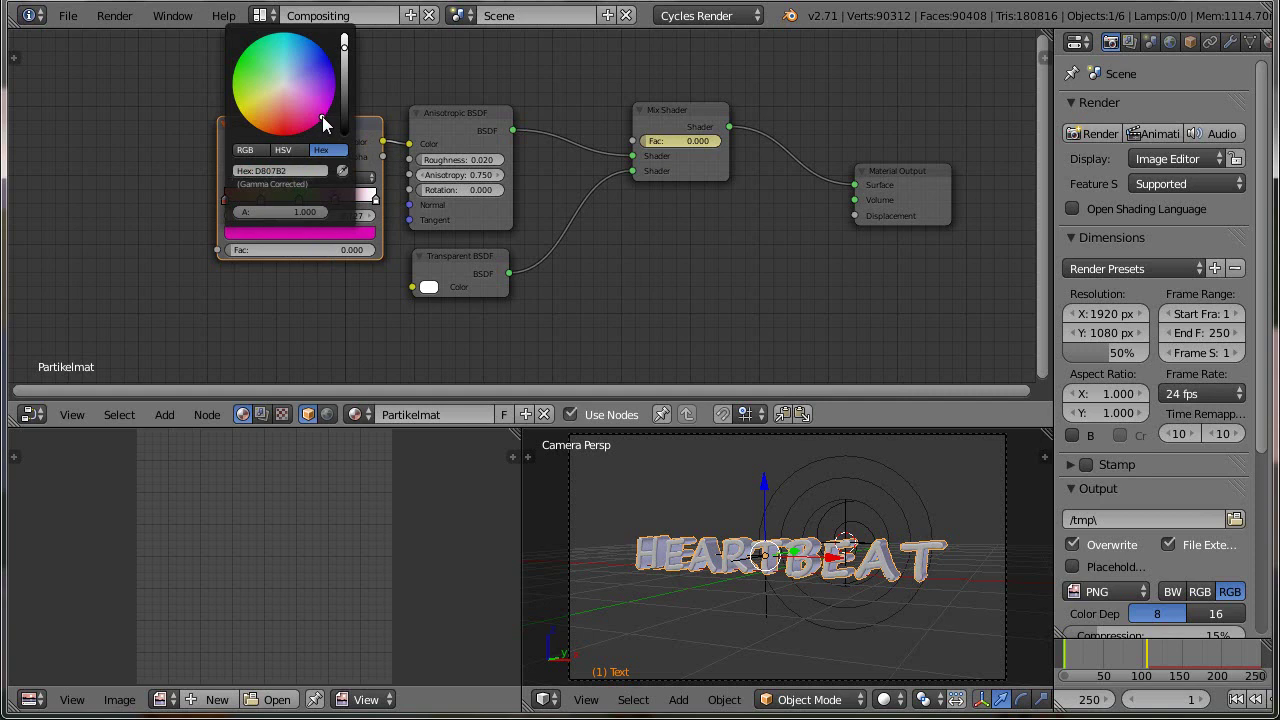
left_click(375, 200)
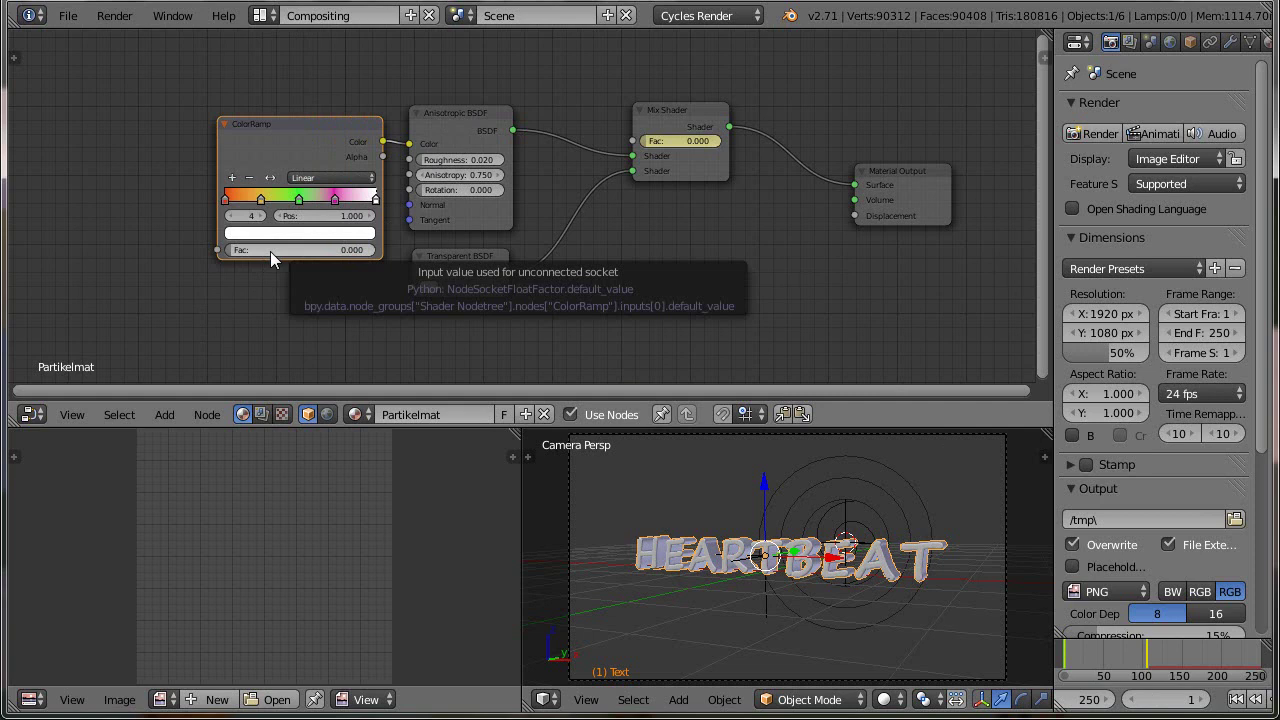
- Keyframe the ColorRamp Fac, then raise it to about 0.919 at frame 245
key("i")
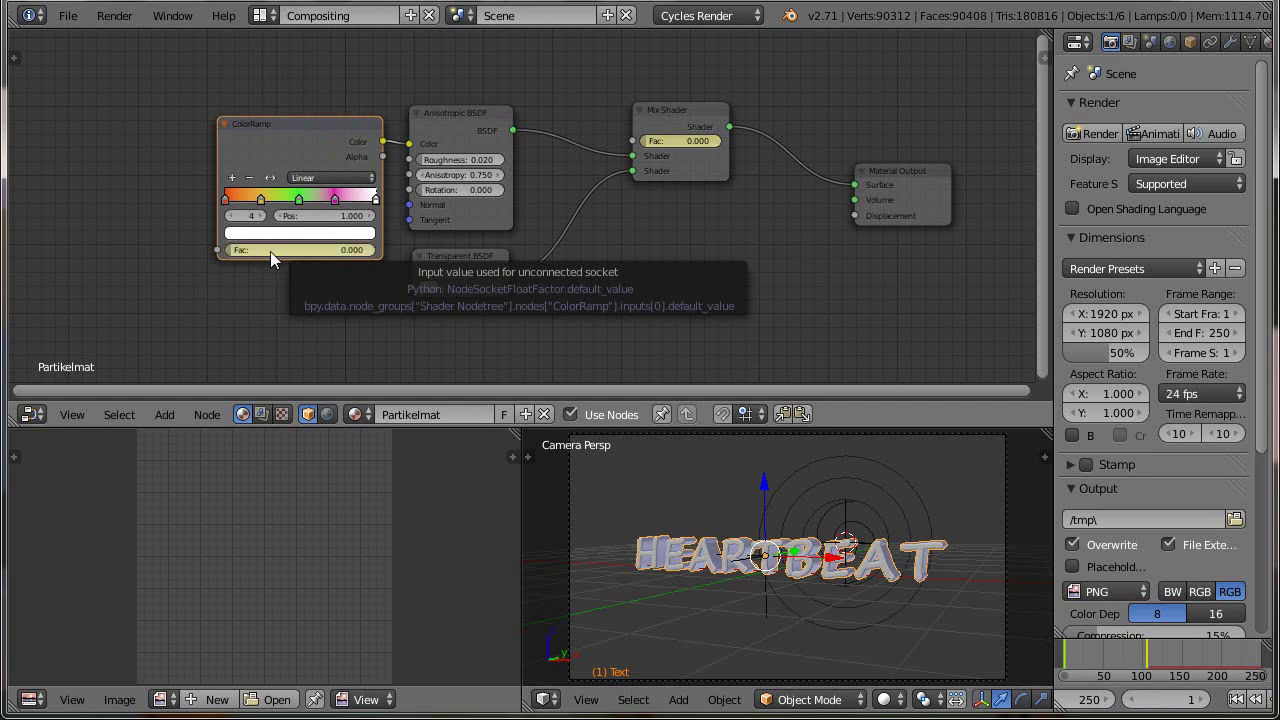
left_click(1158, 703)
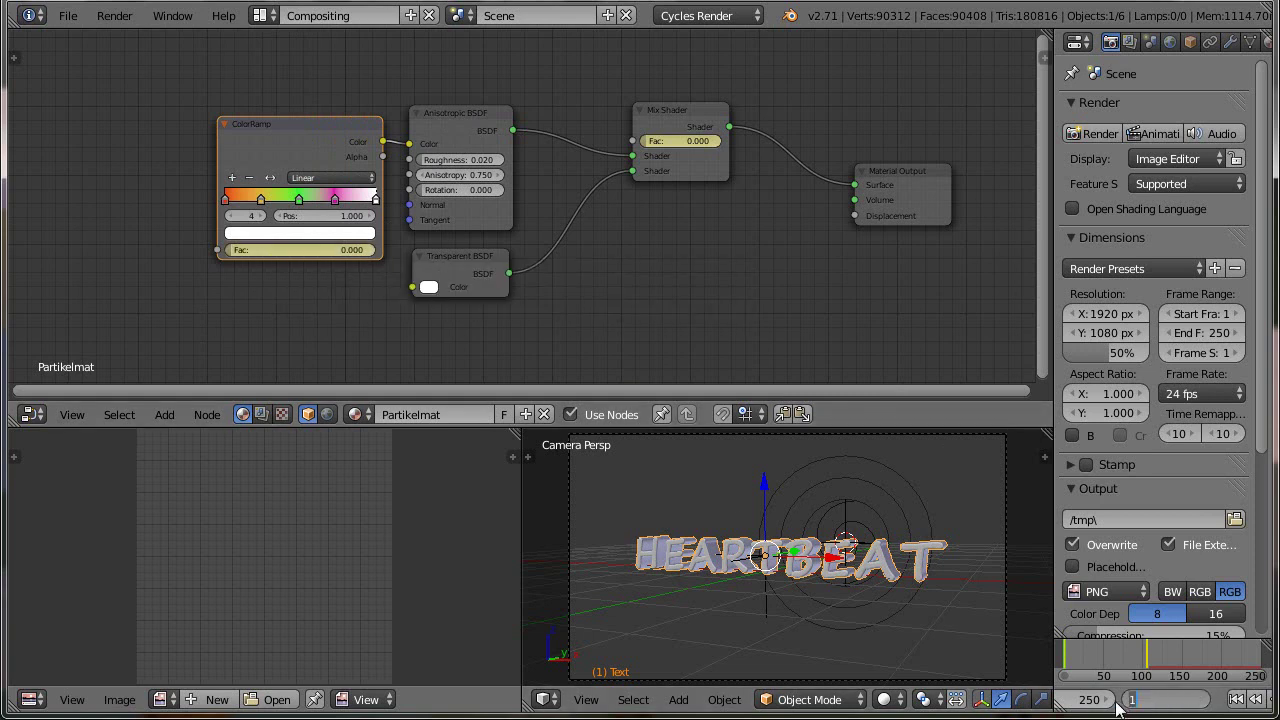
type("245")
key("Return")
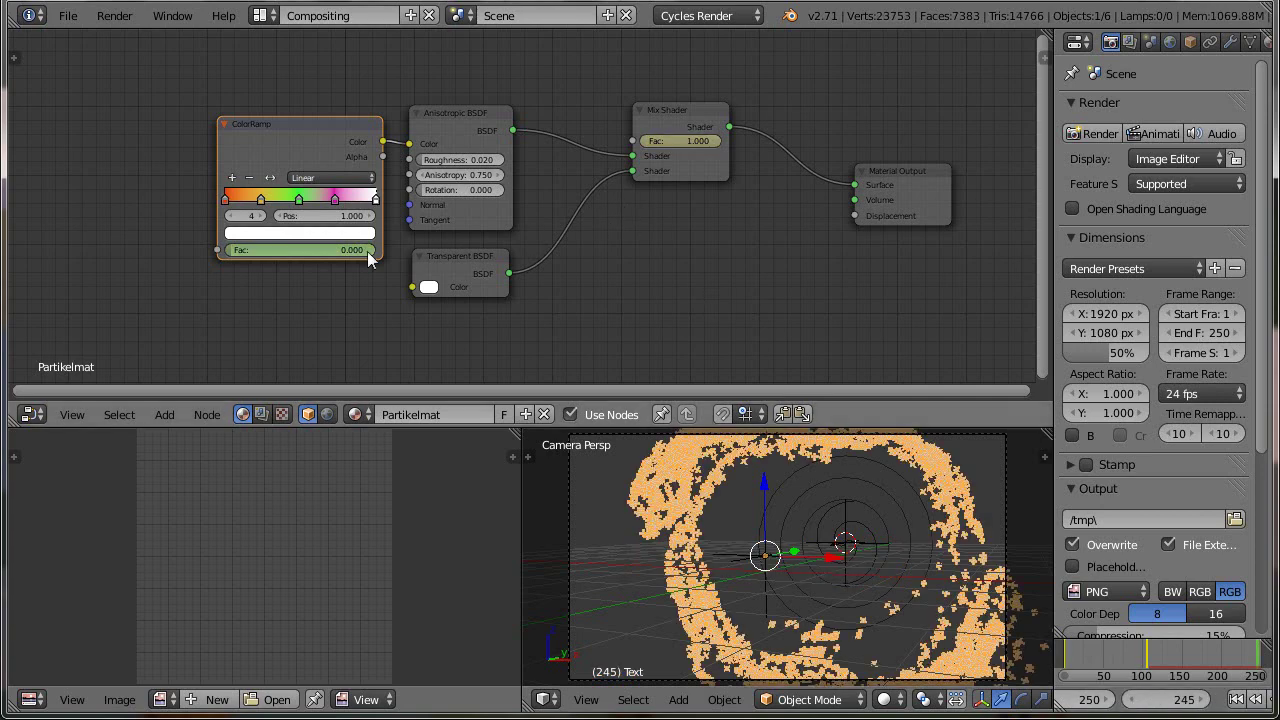
left_click_drag(230, 253, 378, 246)
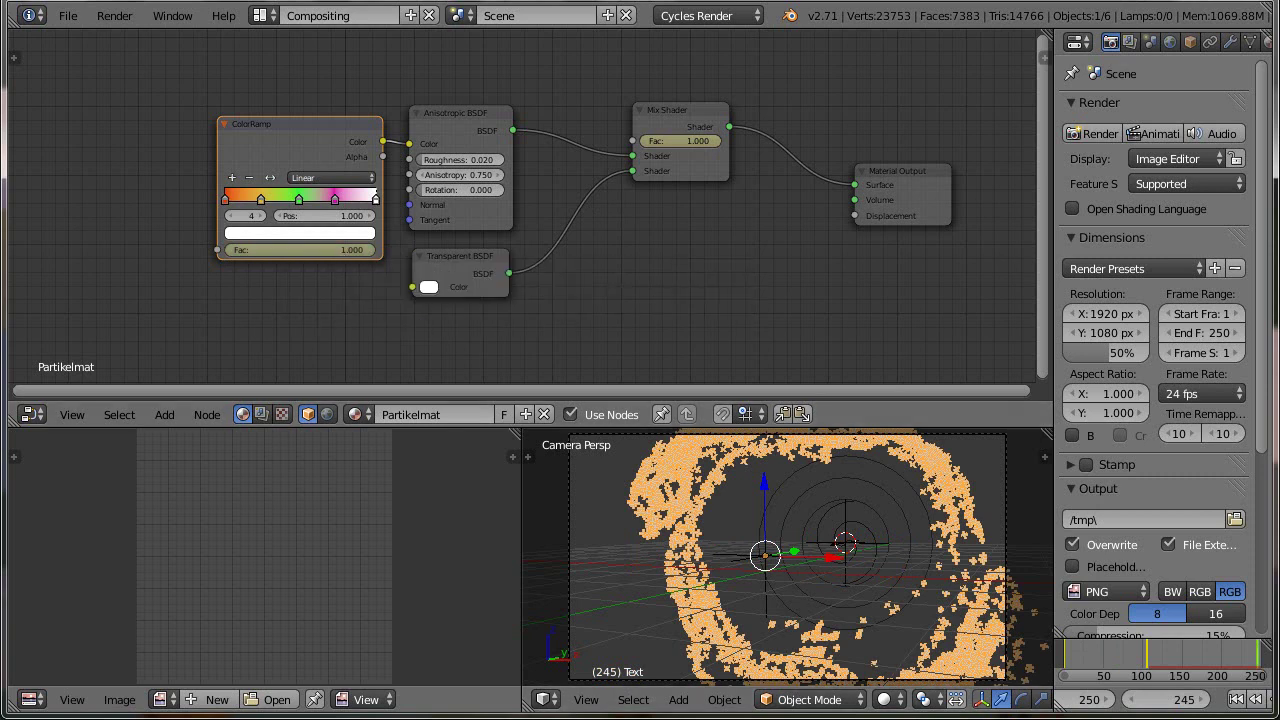
- Jump to frame 120 and render it with F12
left_click(1180, 700)
type("12")
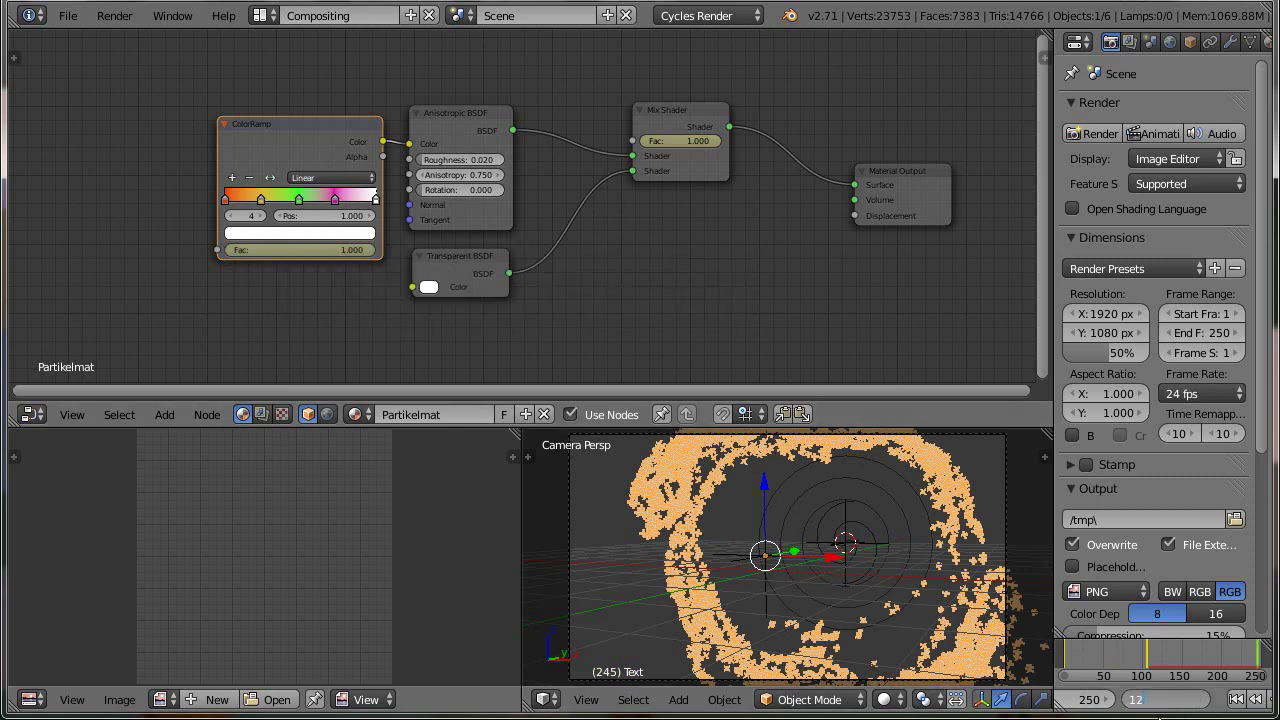
type("0")
key("Return")
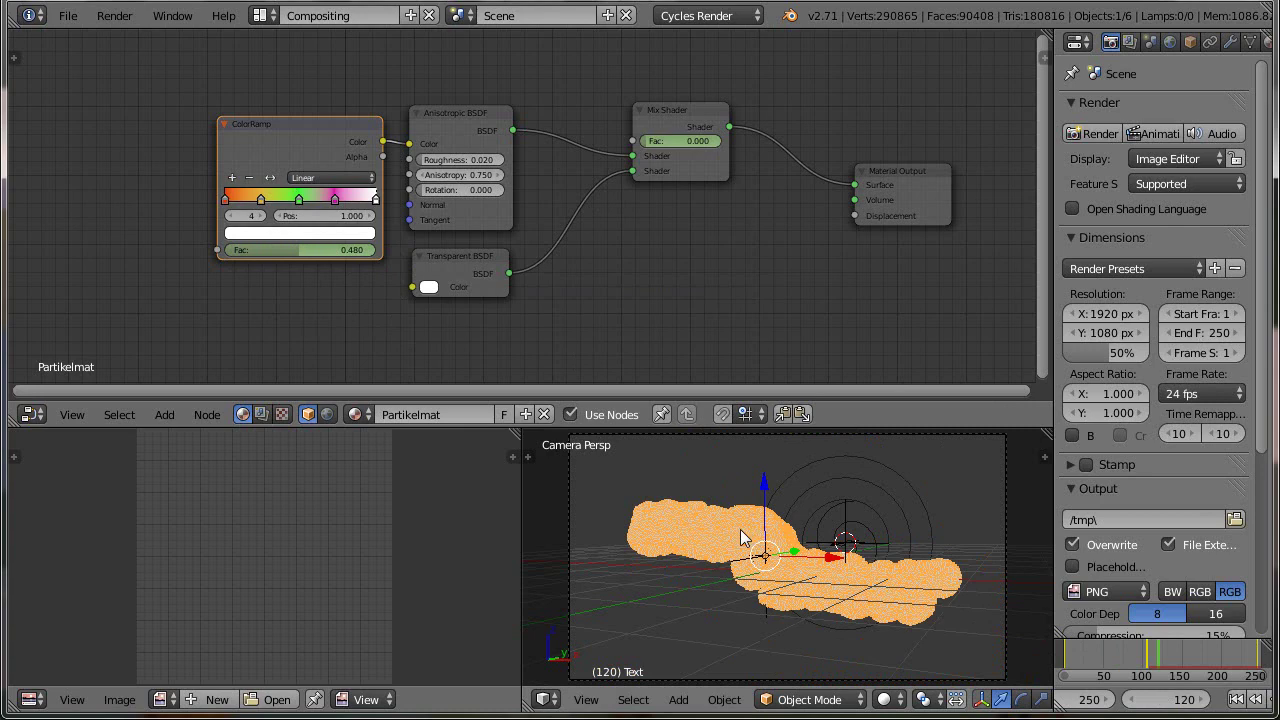
key("F12")
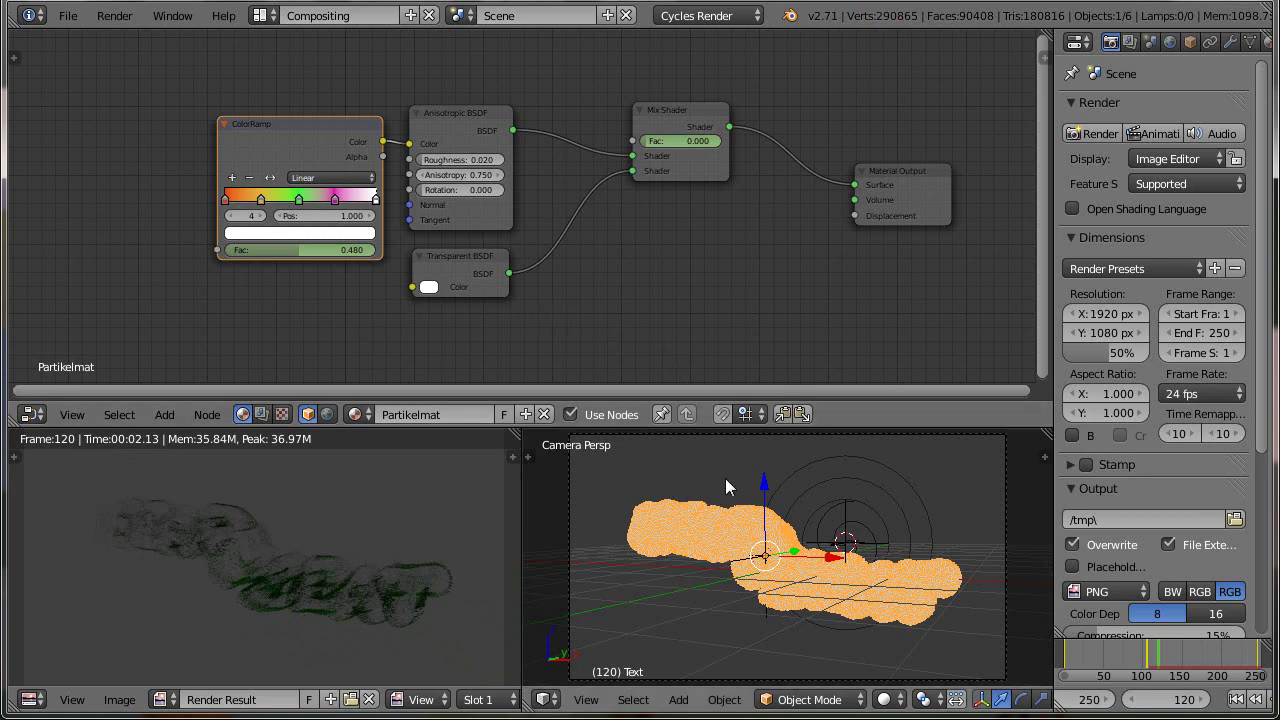
left_click(259, 16)
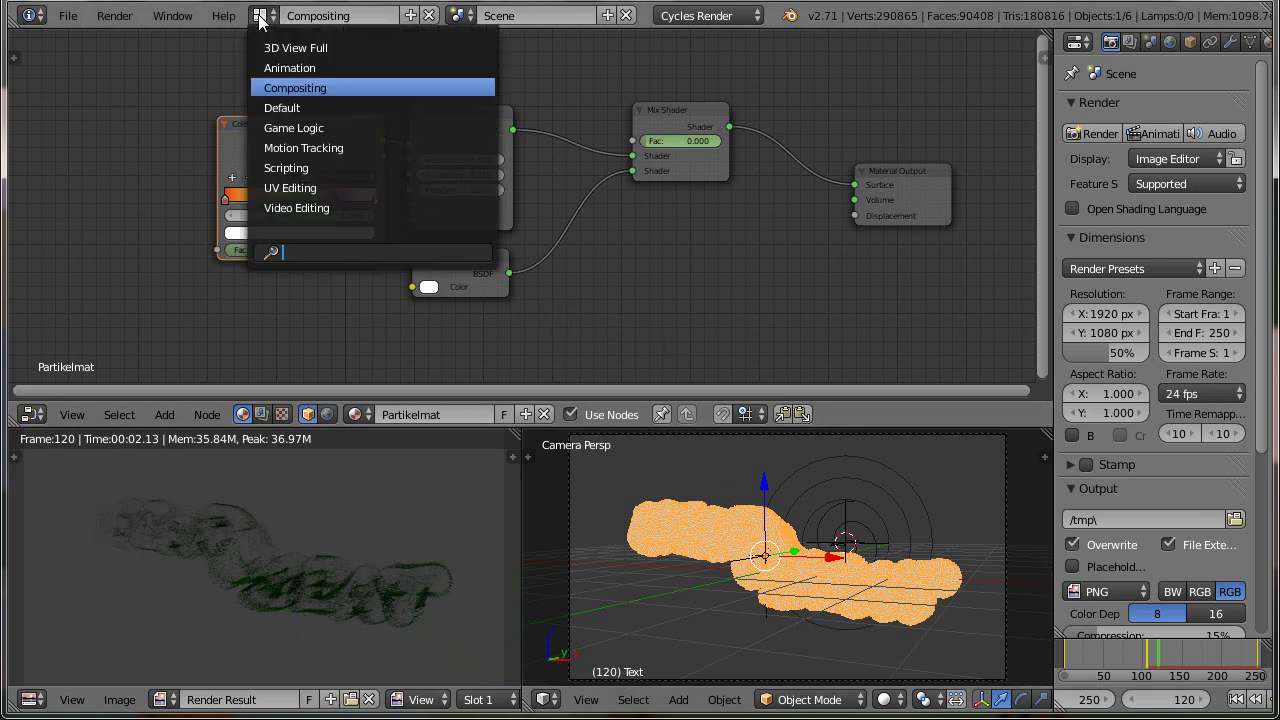
- Switch to the Default screen layout and rewind to frame 1
left_click(299, 109)
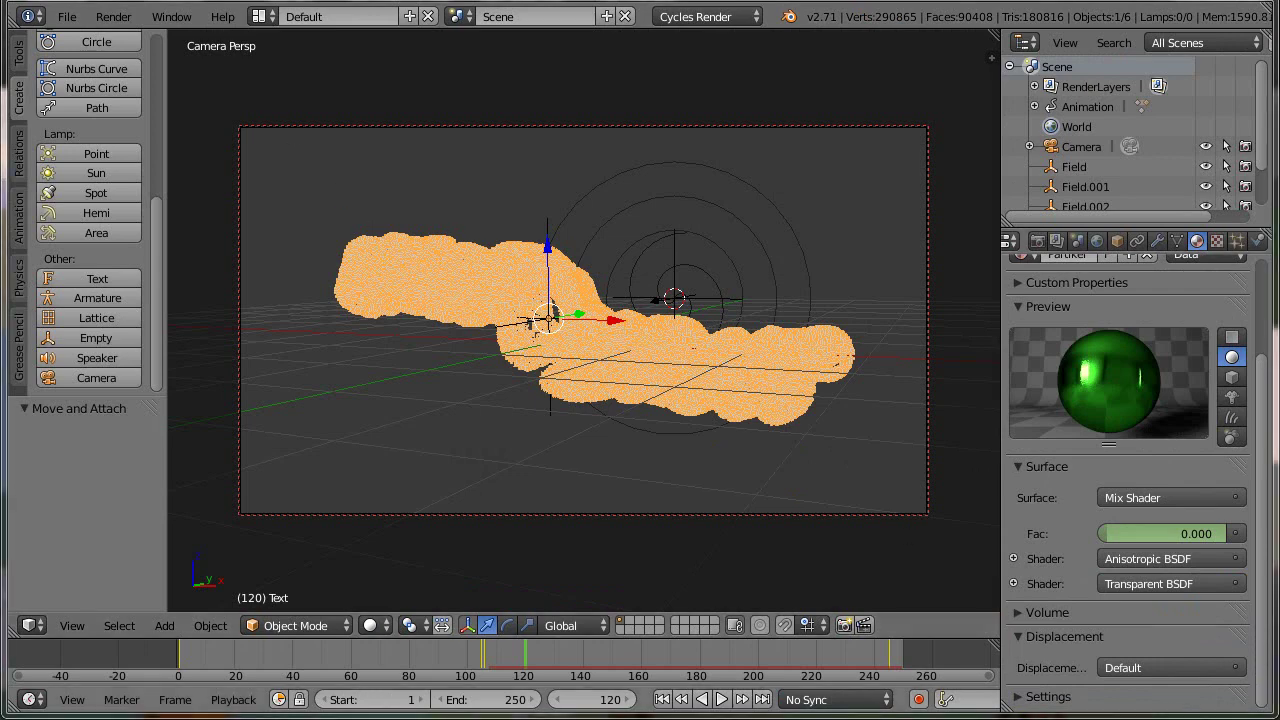
left_click(662, 699)
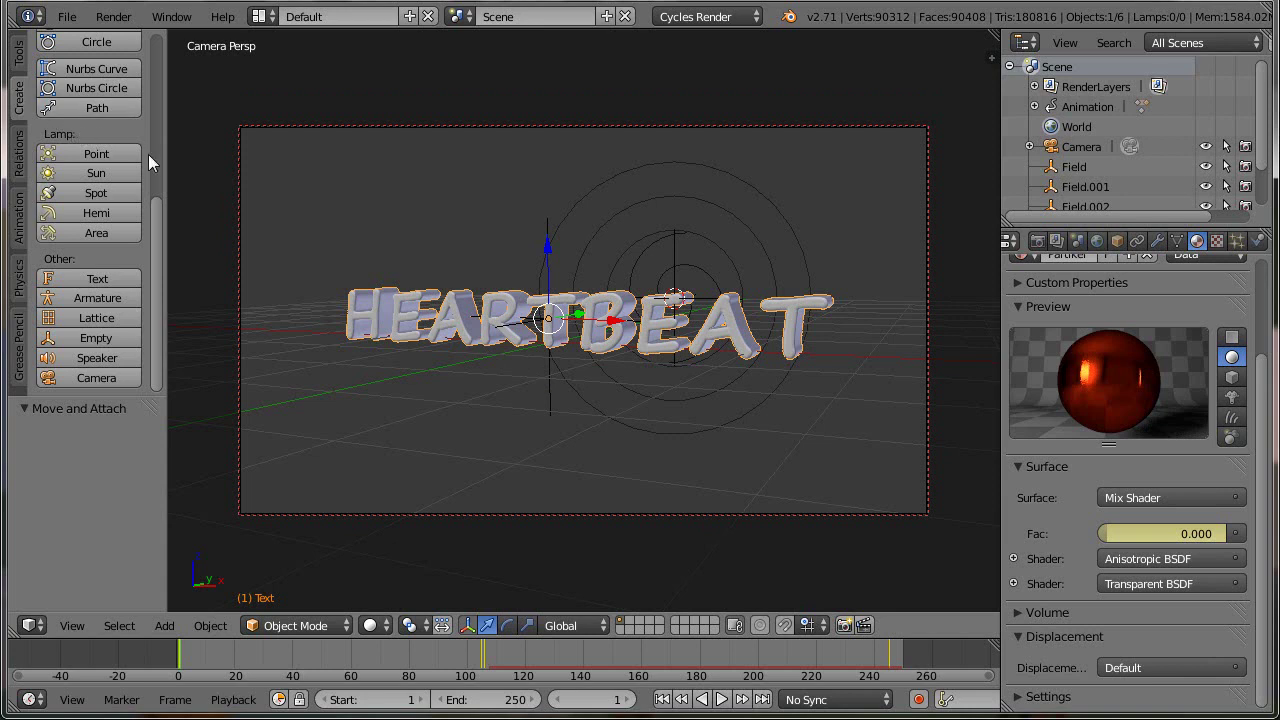
left_click_drag(157, 224, 159, 84)
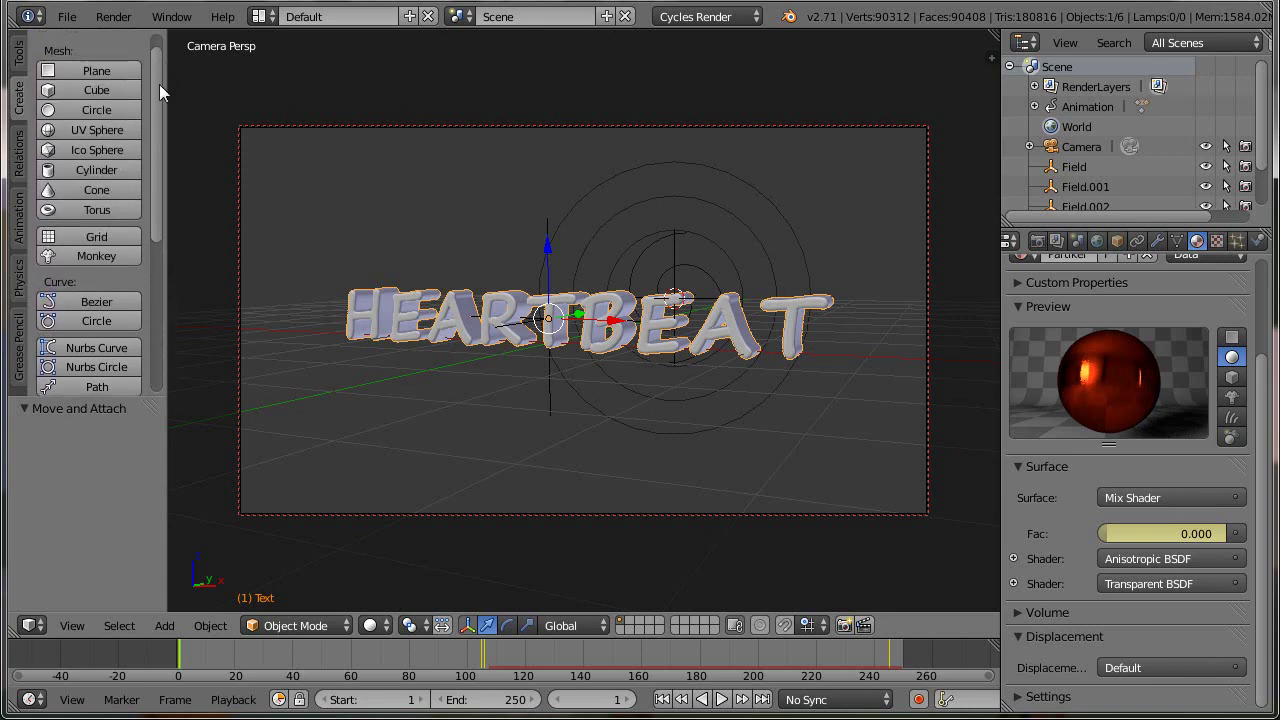
- Add a UV sphere and give it smooth shading
left_click(97, 130)
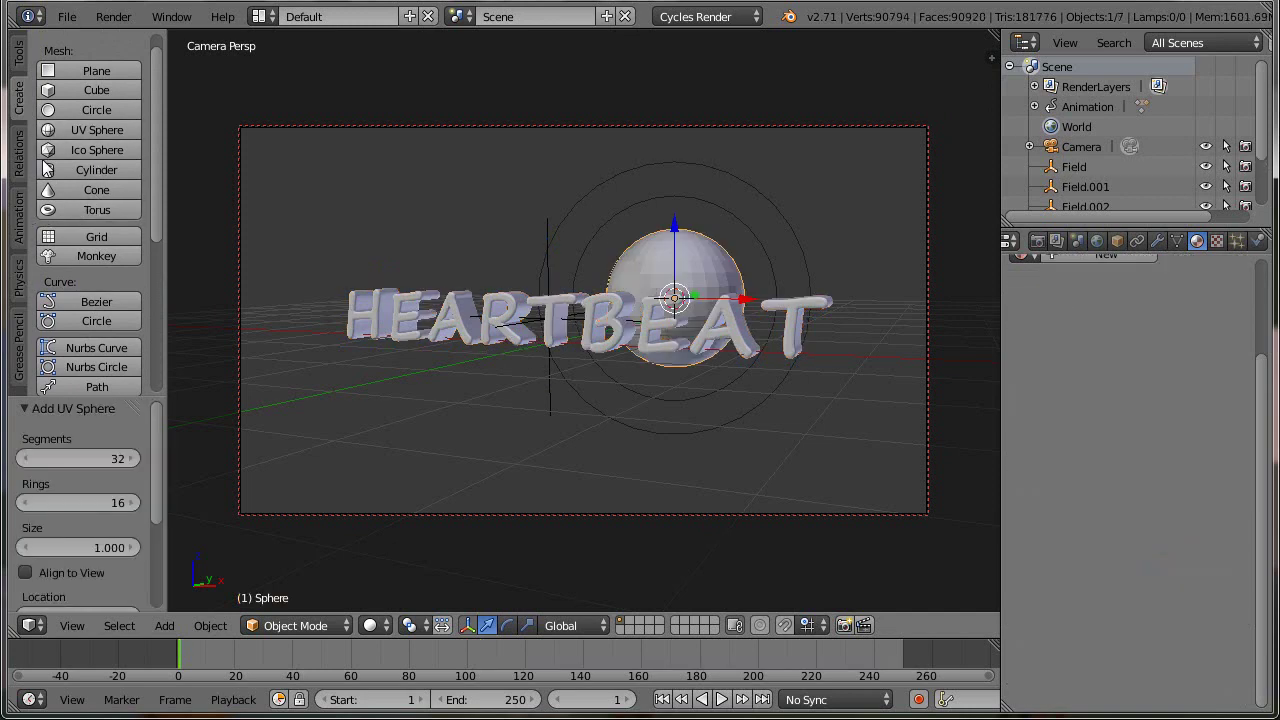
left_click(20, 62)
left_click(61, 332)
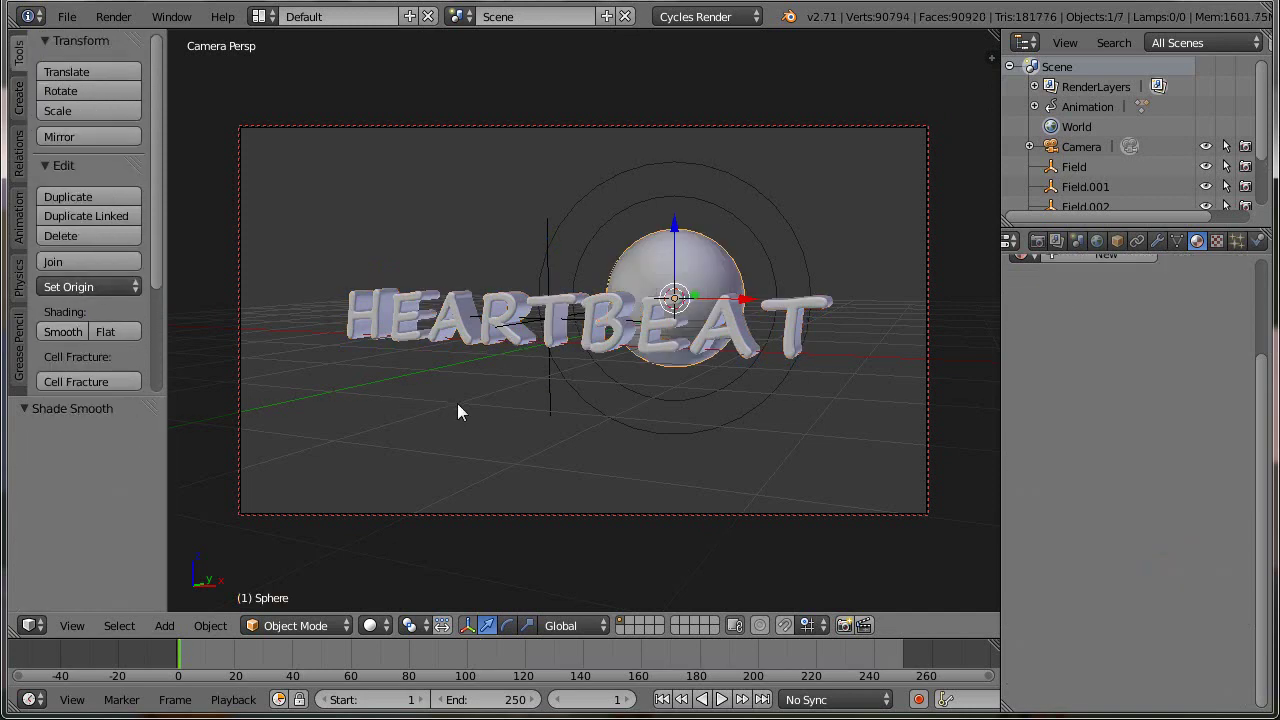
- Move the sphere about 4.1 units along -Y in front of the text and 1.665 up on Z
key("KP_7")
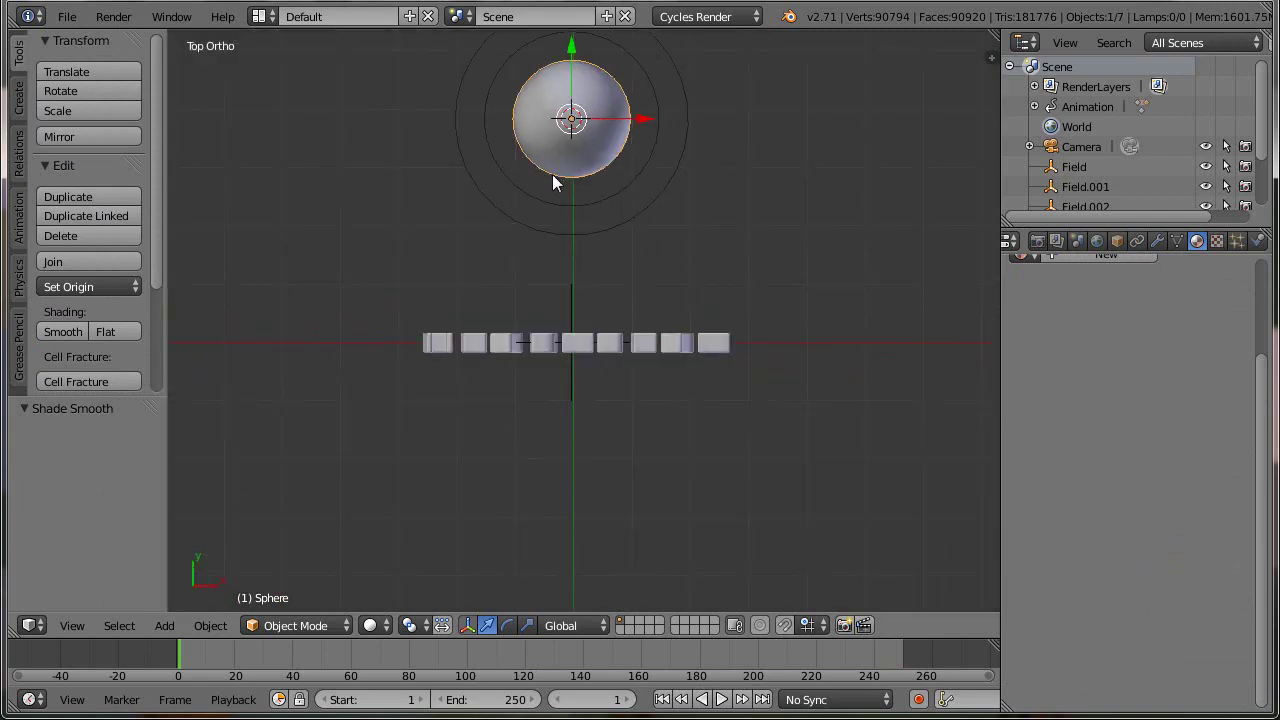
key("g")
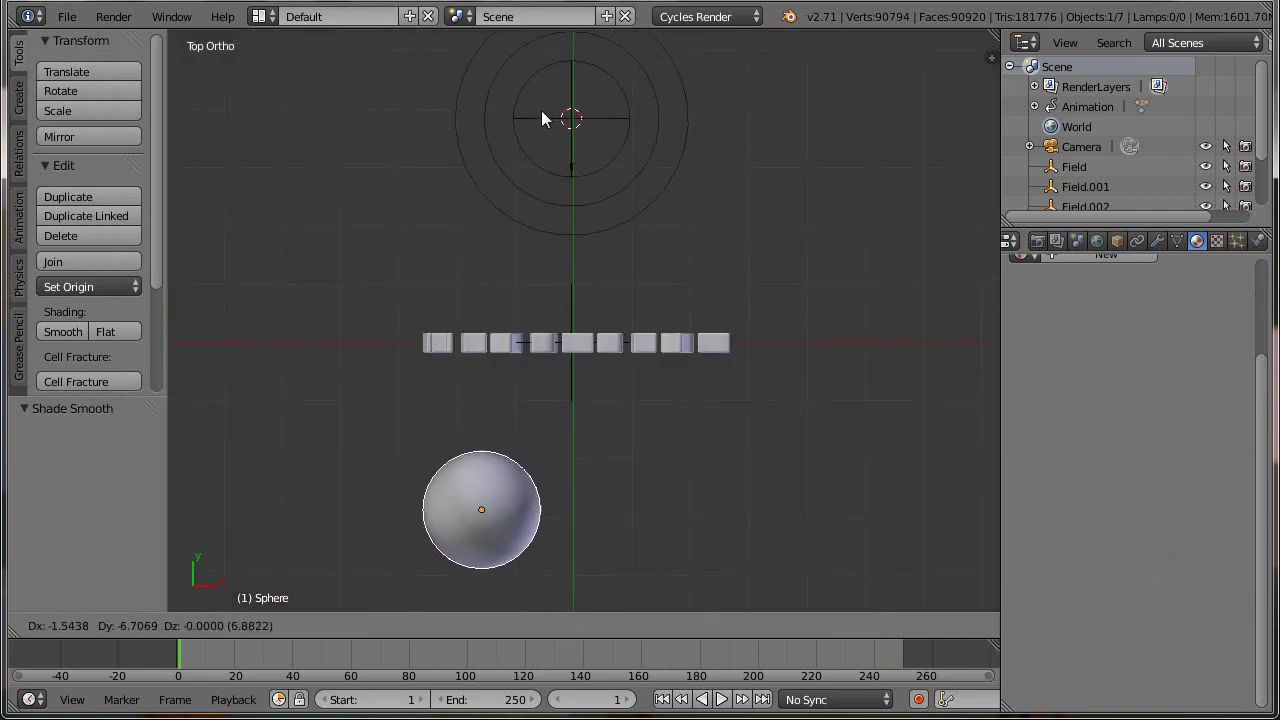
left_click(541, 110)
scroll(694, 328, "down", 5)
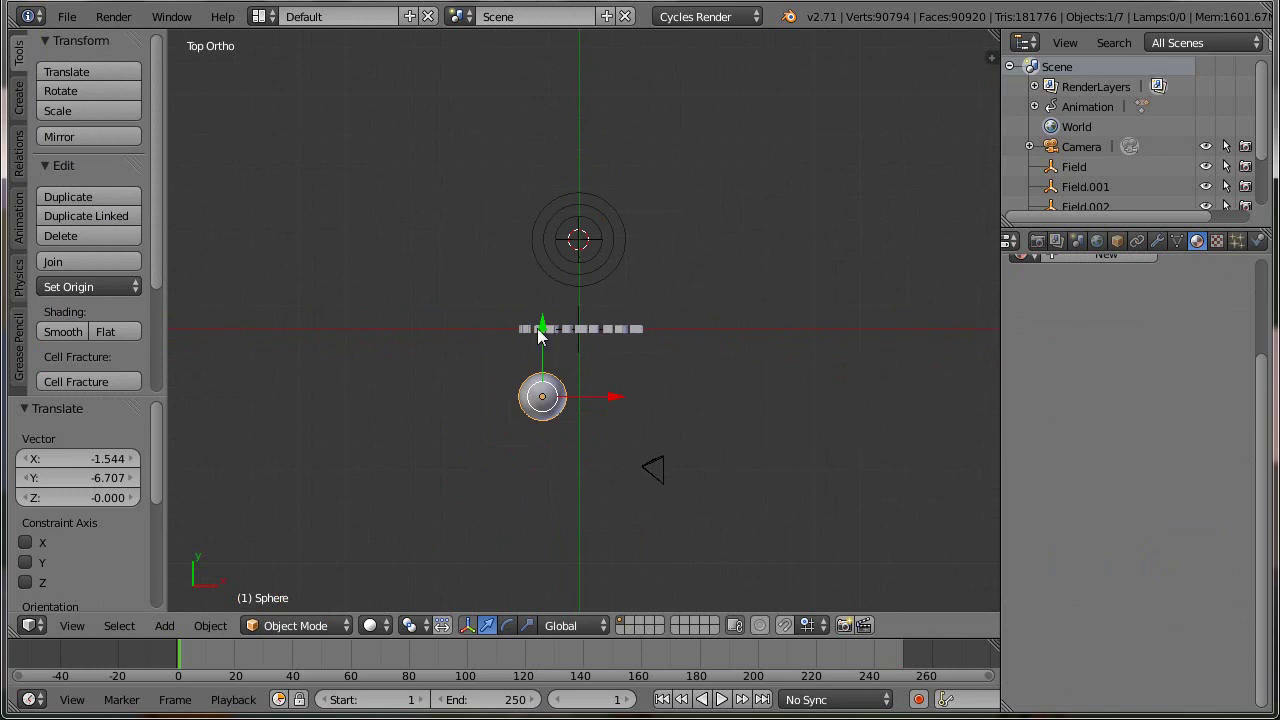
left_click_drag(545, 330, 545, 418)
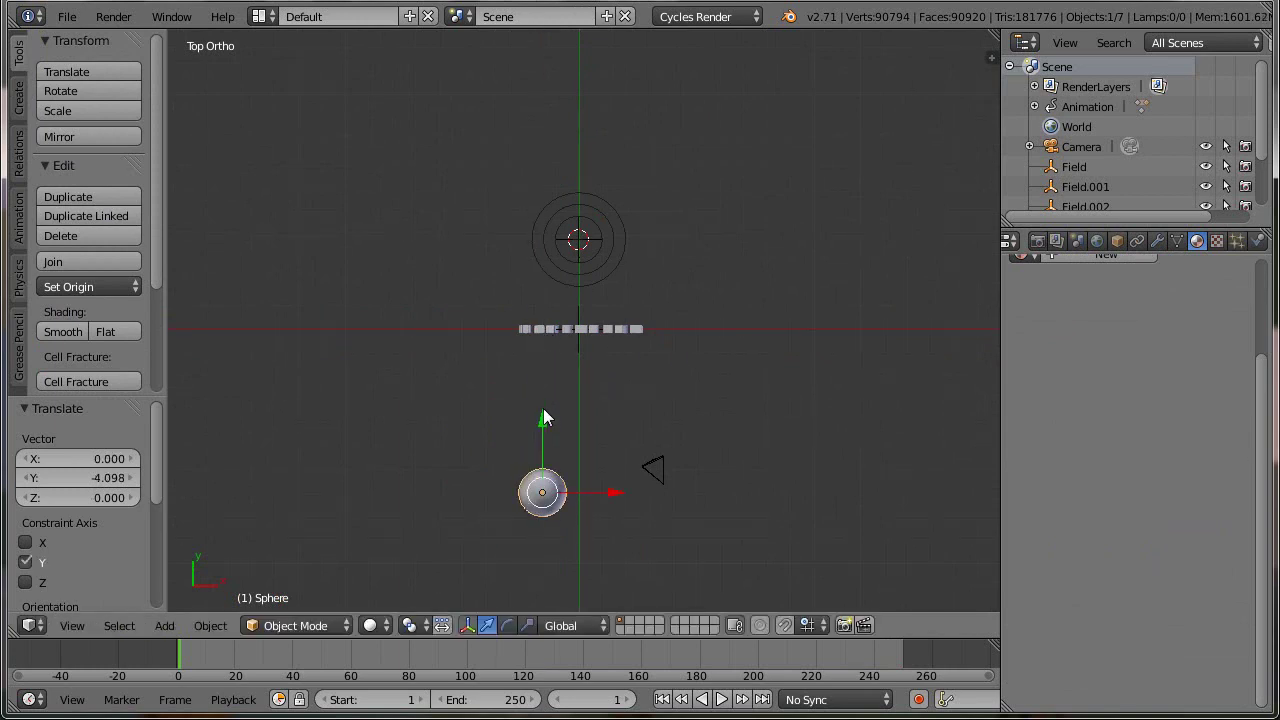
key("KP_3")
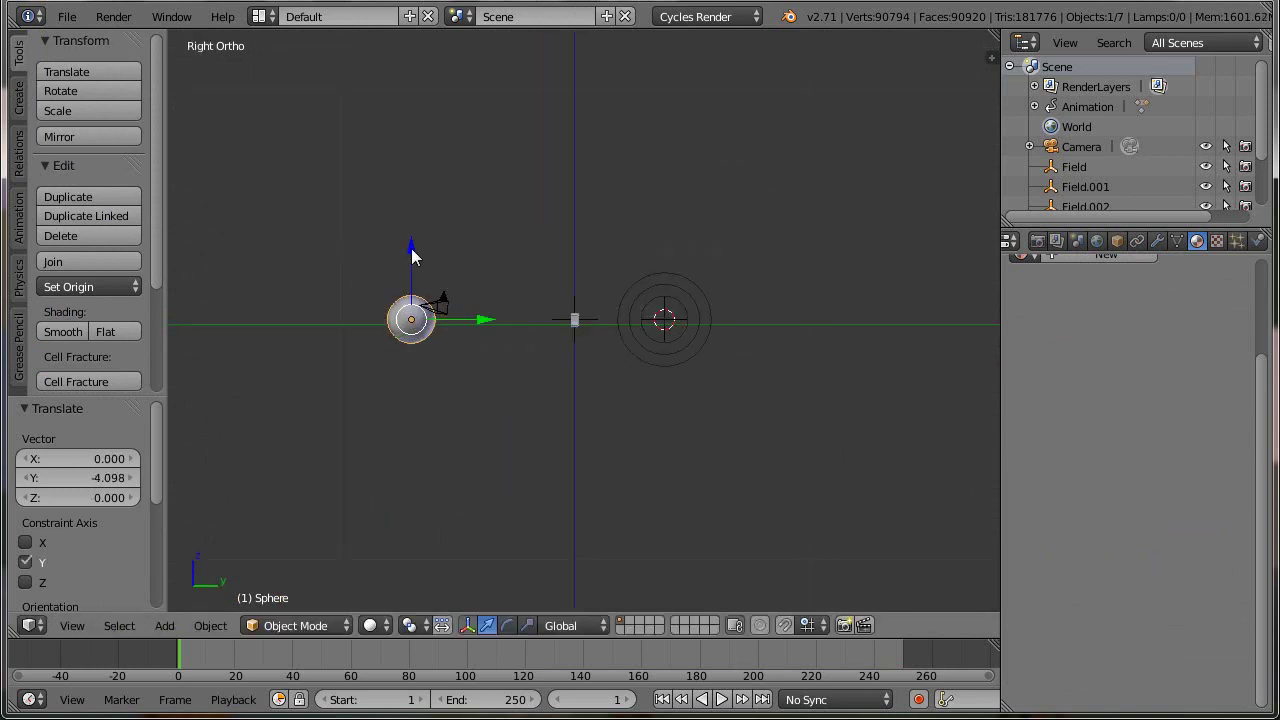
left_click_drag(413, 255, 418, 209)
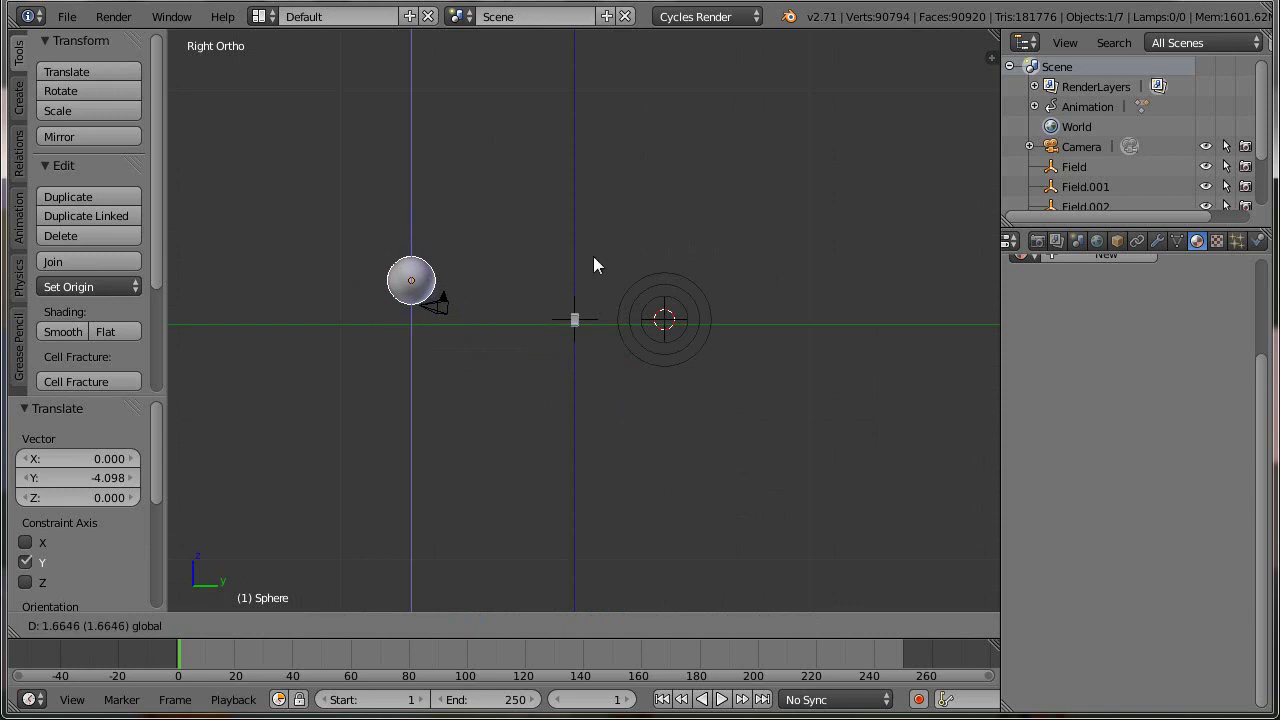
scroll(1262, 290, "up", 2)
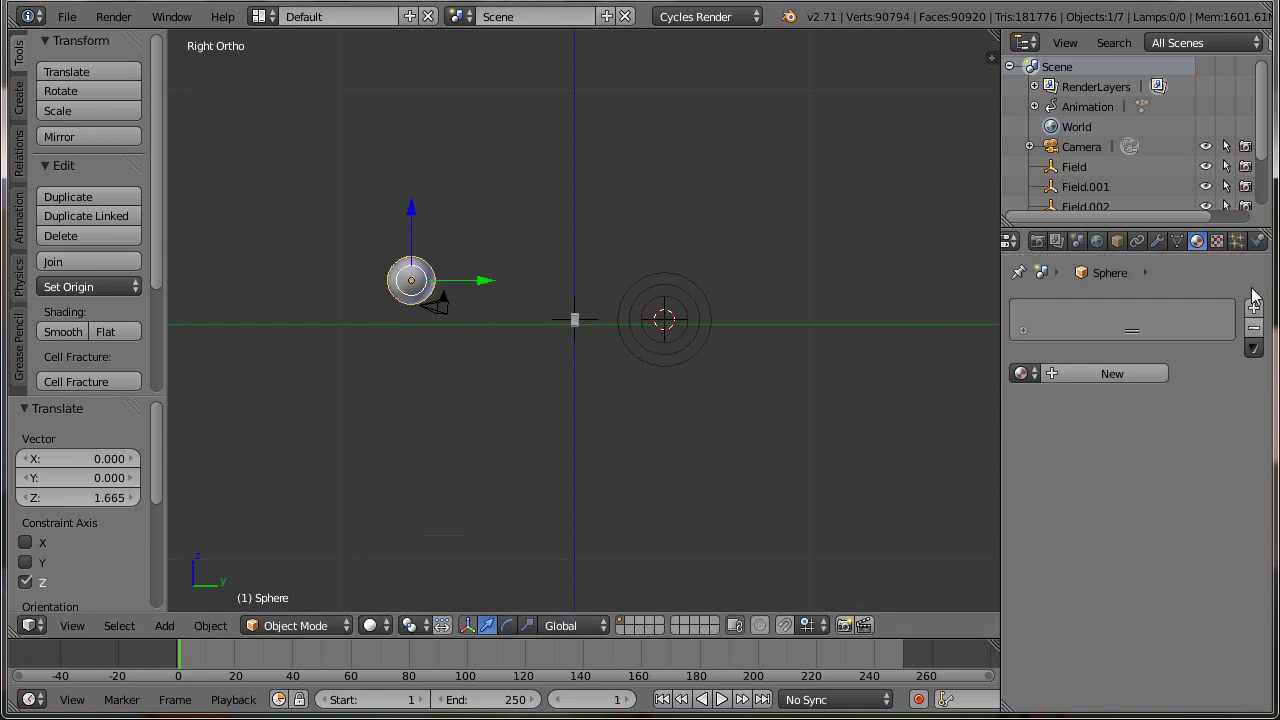
- Give the sphere a new warm off-white Emission material with strength 13
left_click(1105, 378)
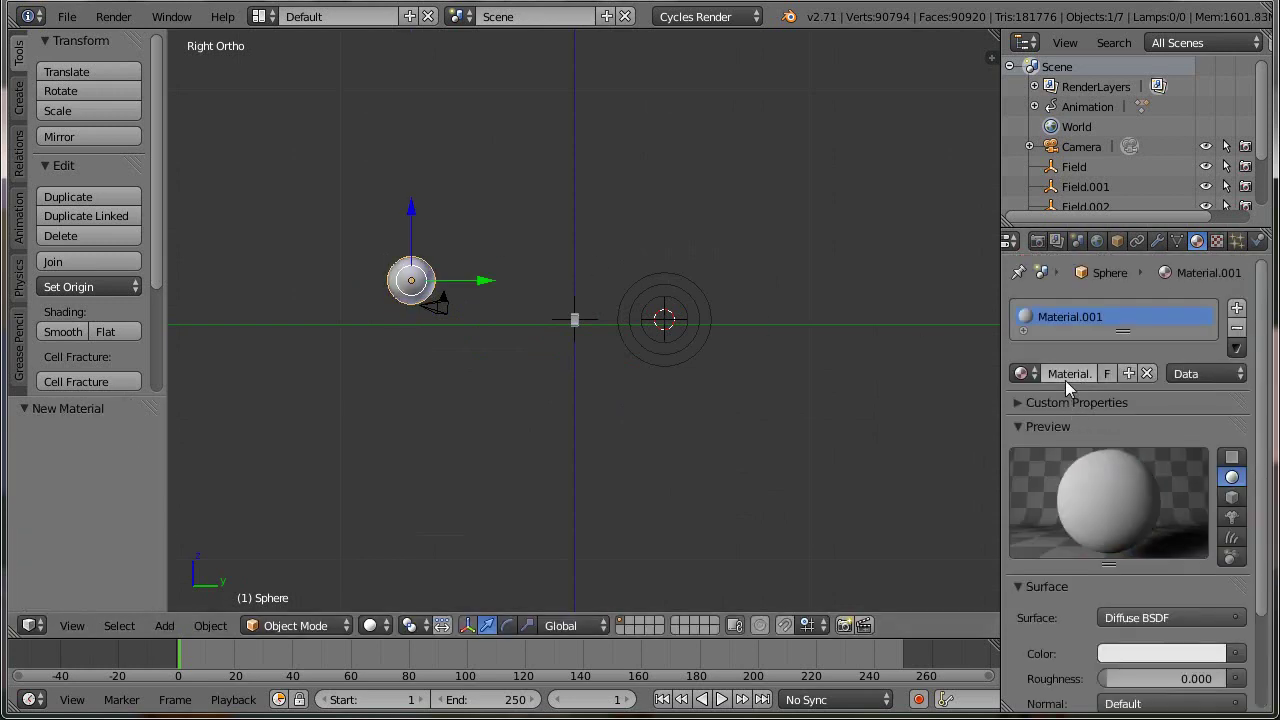
left_click(1170, 620)
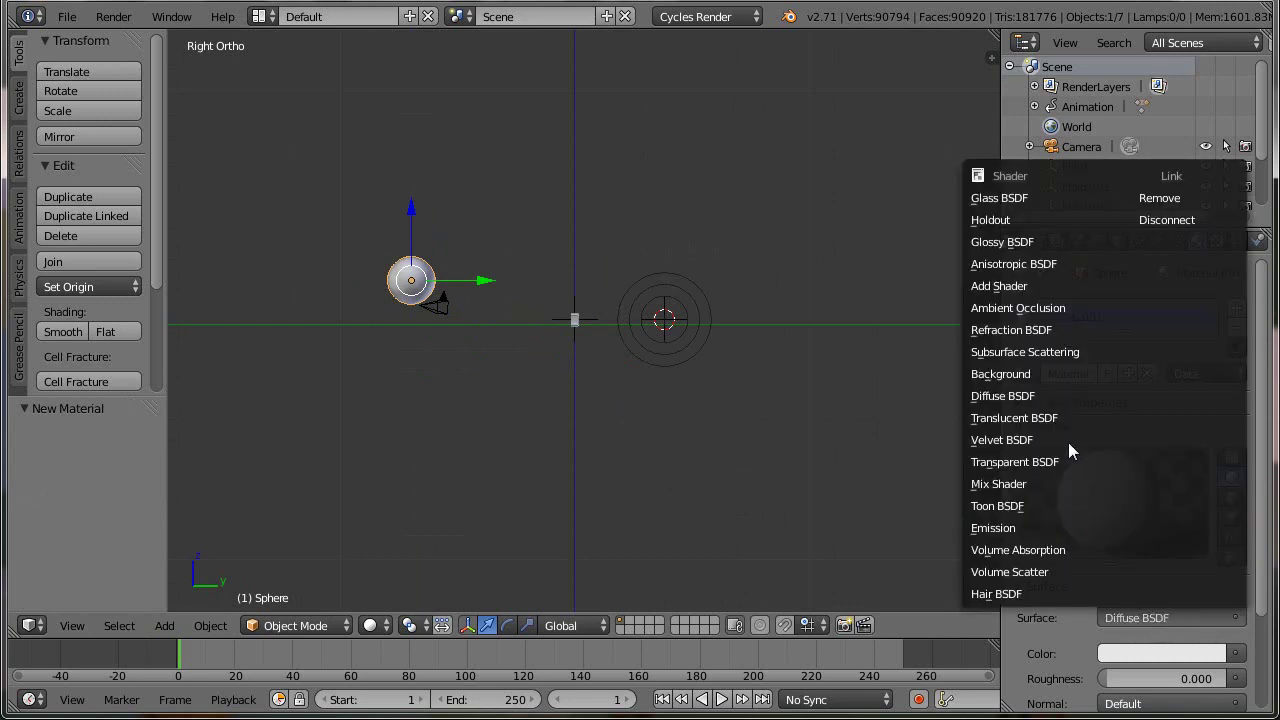
left_click(995, 528)
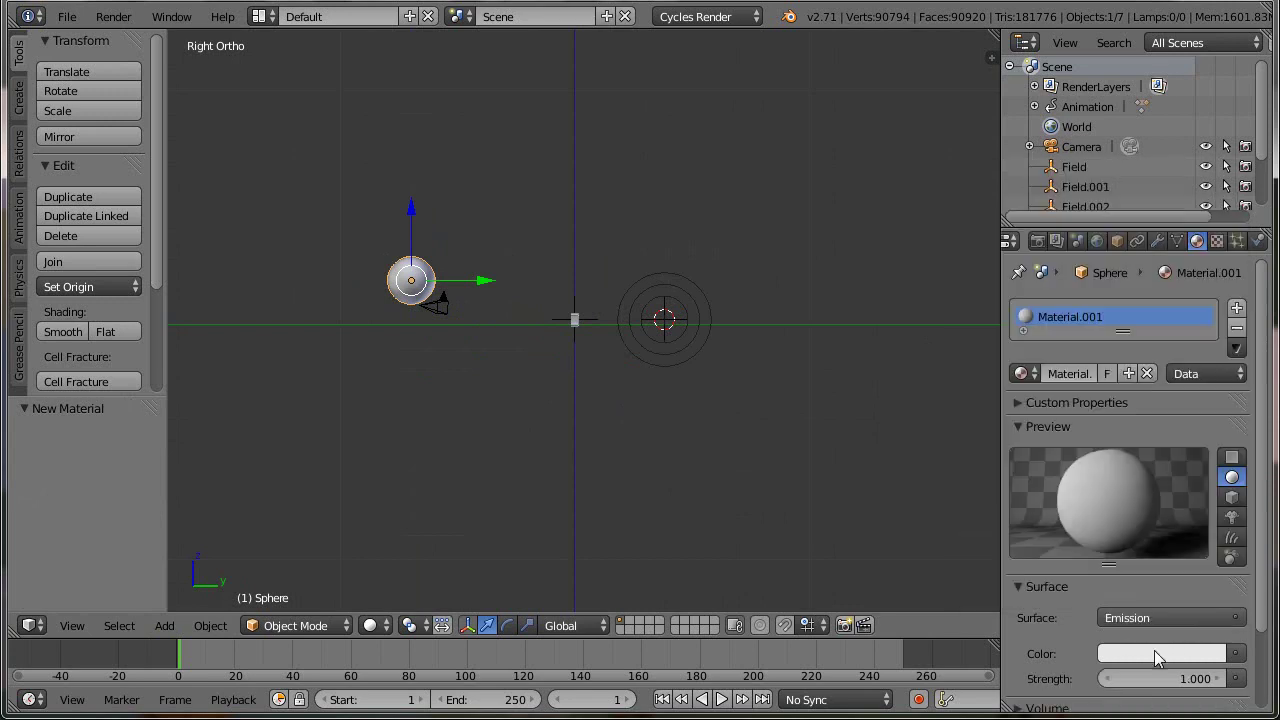
left_click(1168, 655)
left_click_drag(1216, 380, 1212, 345)
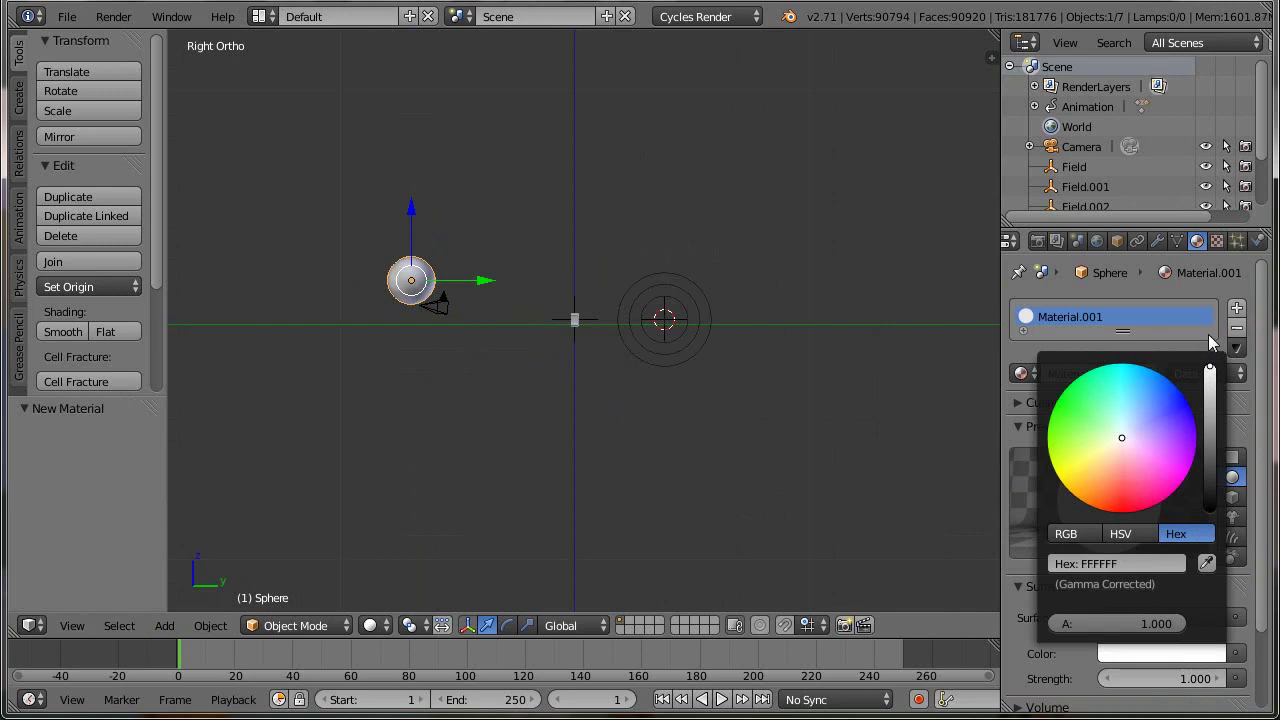
left_click(1120, 447)
left_click(1150, 682)
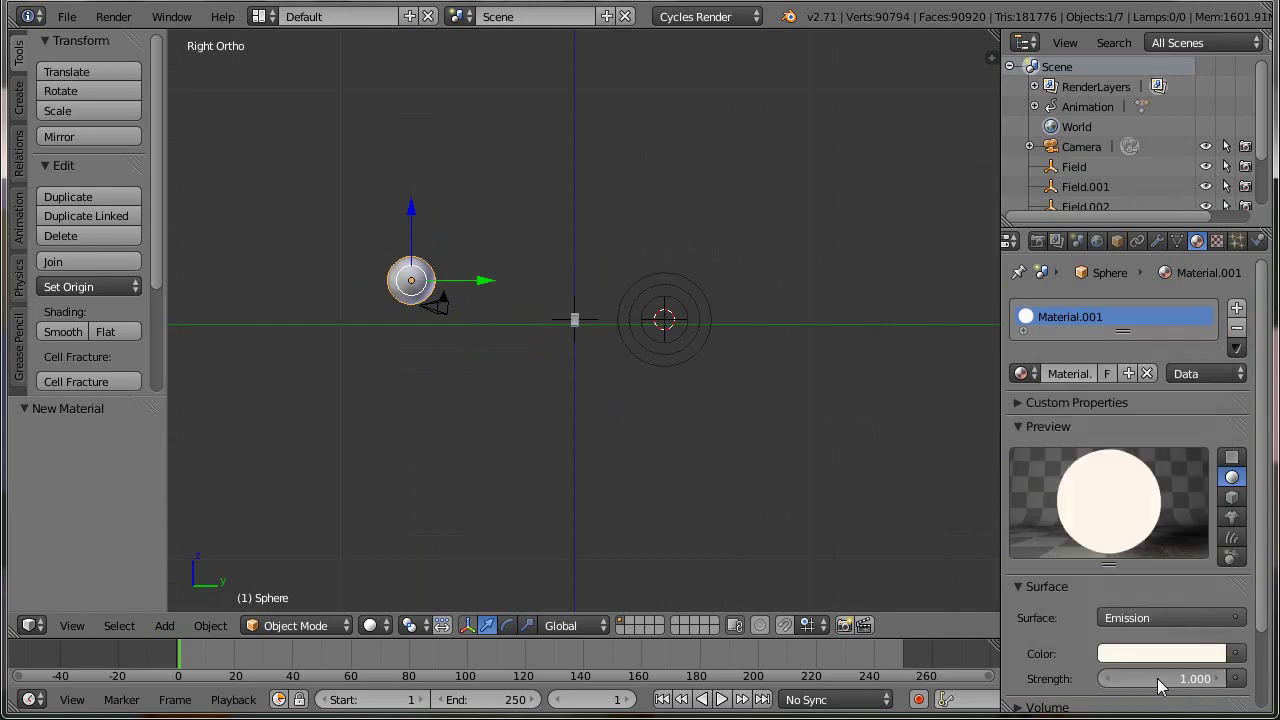
type("13")
key("Return")
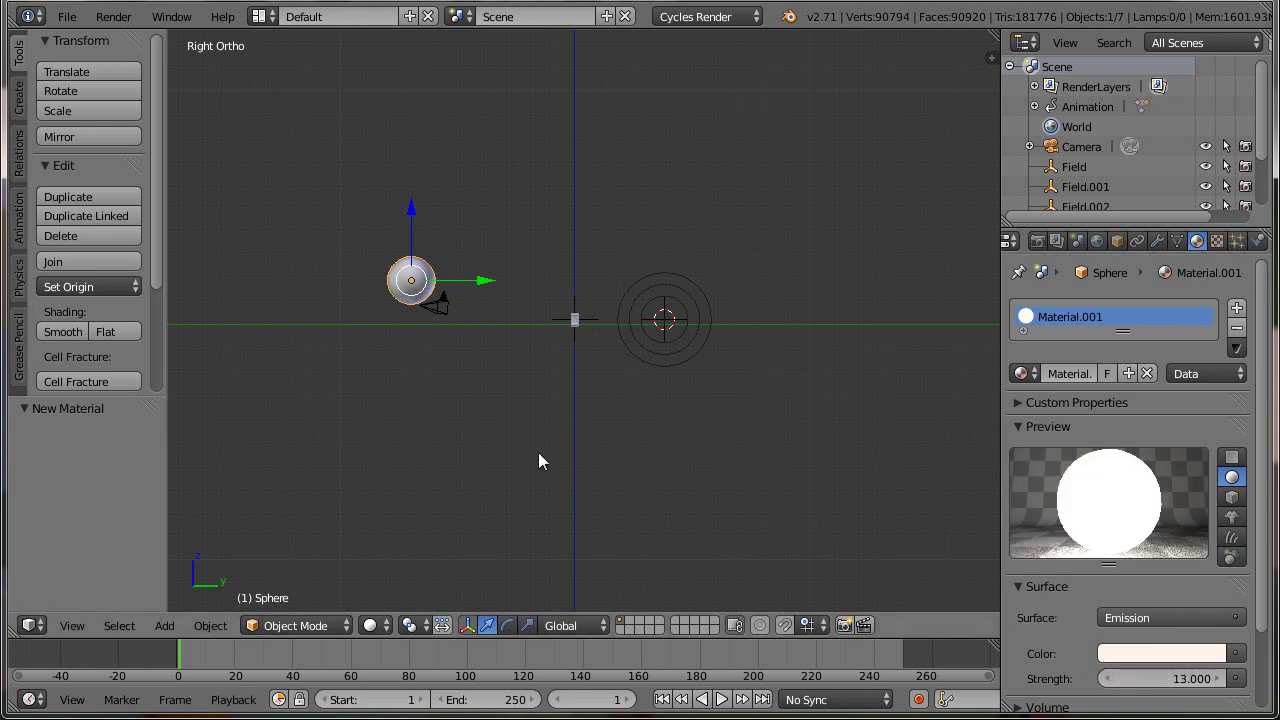
- Look through the camera with Rendered viewport shading
key("KP_0")
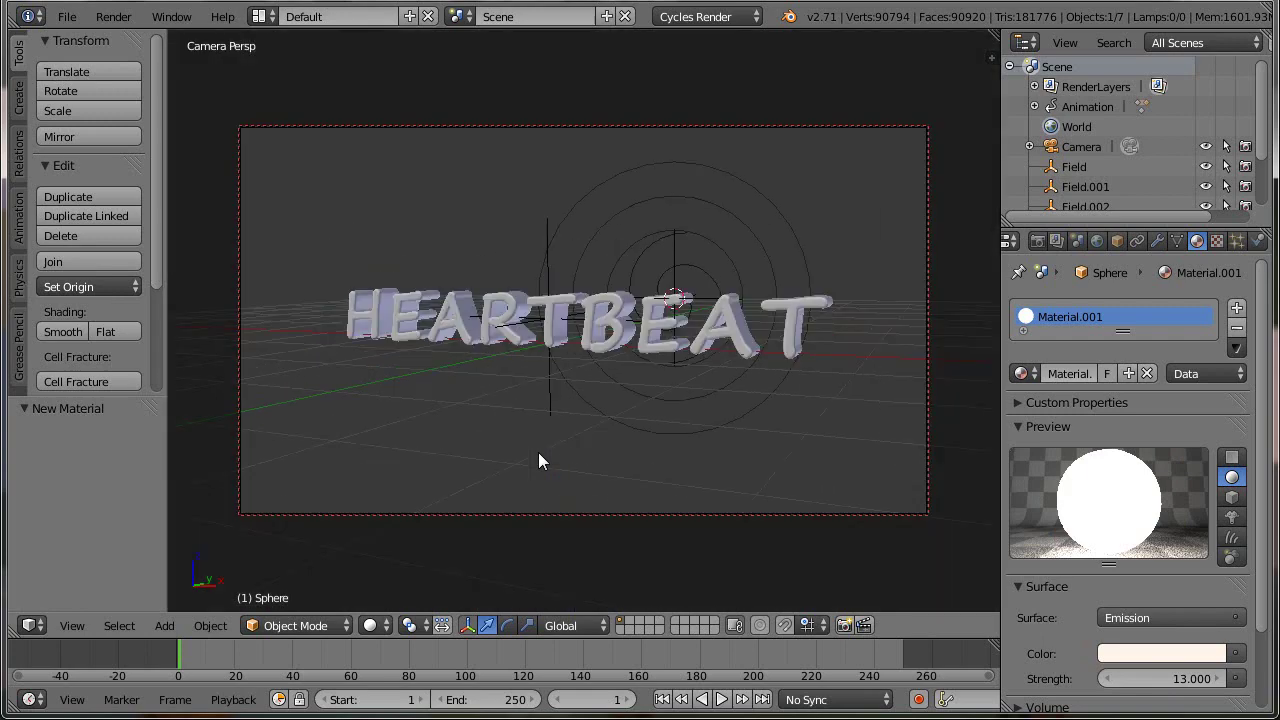
left_click(372, 625)
left_click(413, 494)
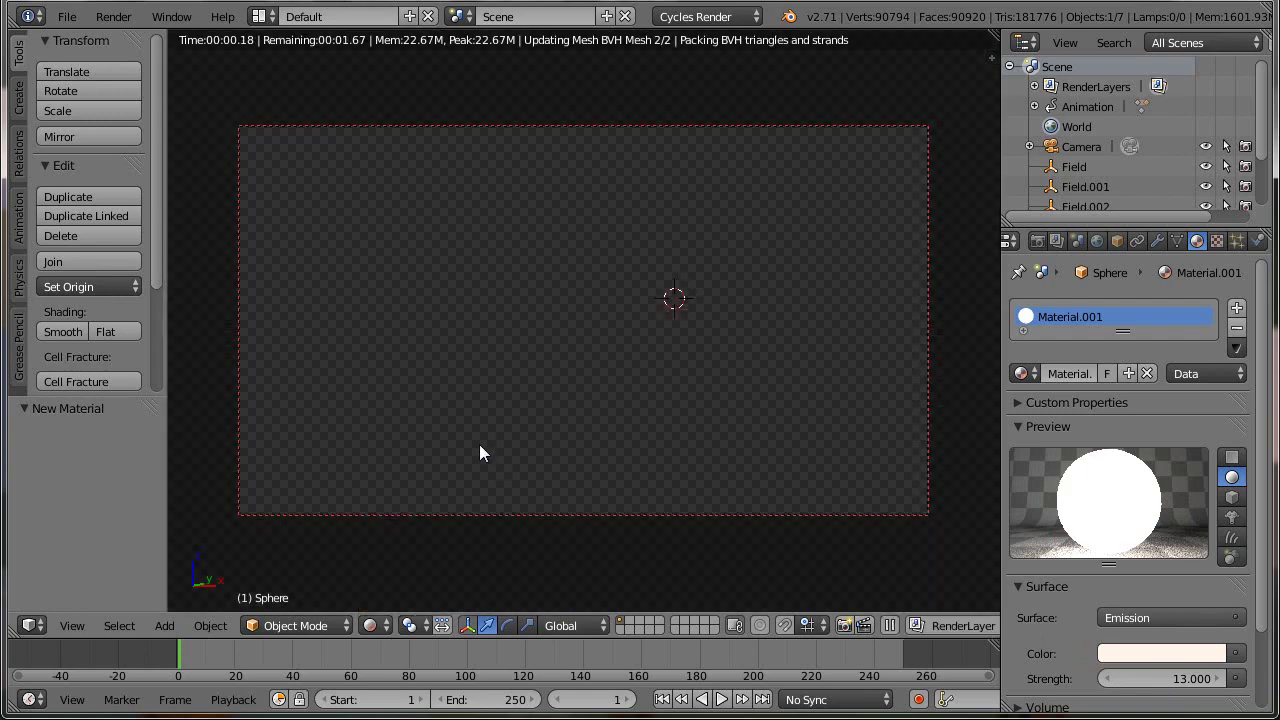
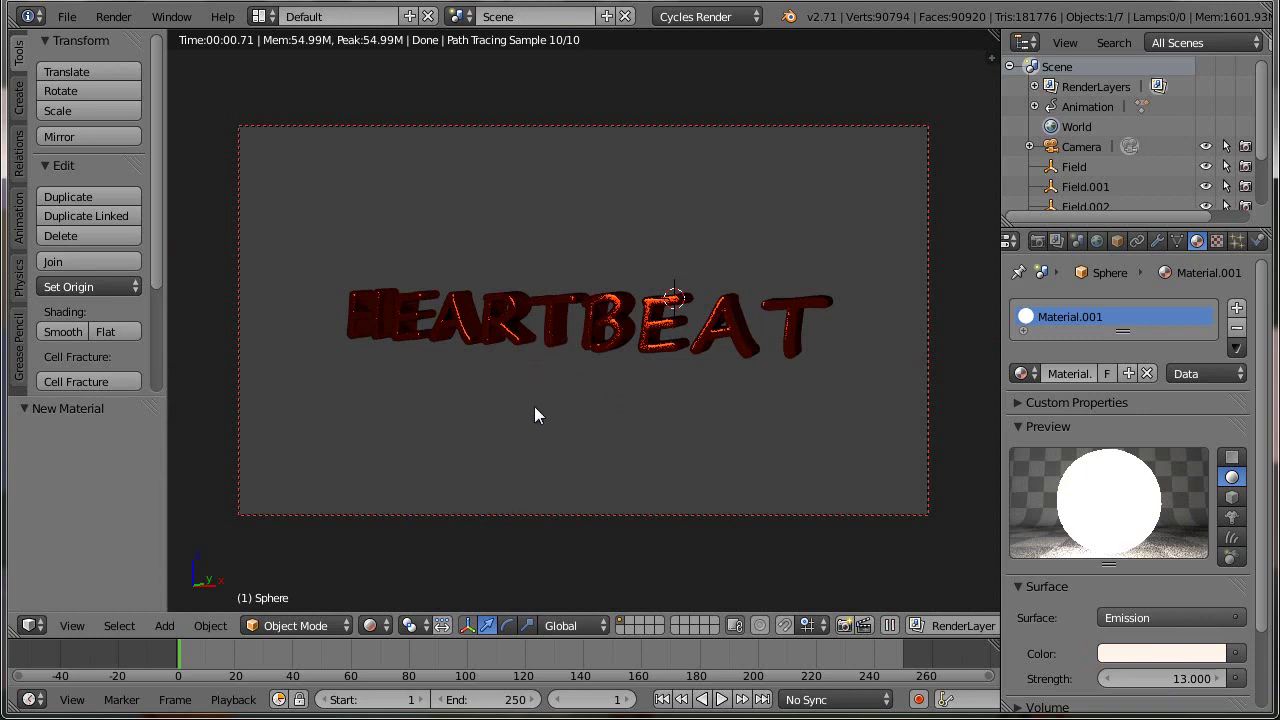
- Select the HEARTBEAT text and snap the 3D cursor to it
right_click(620, 345)
key("shift+s")
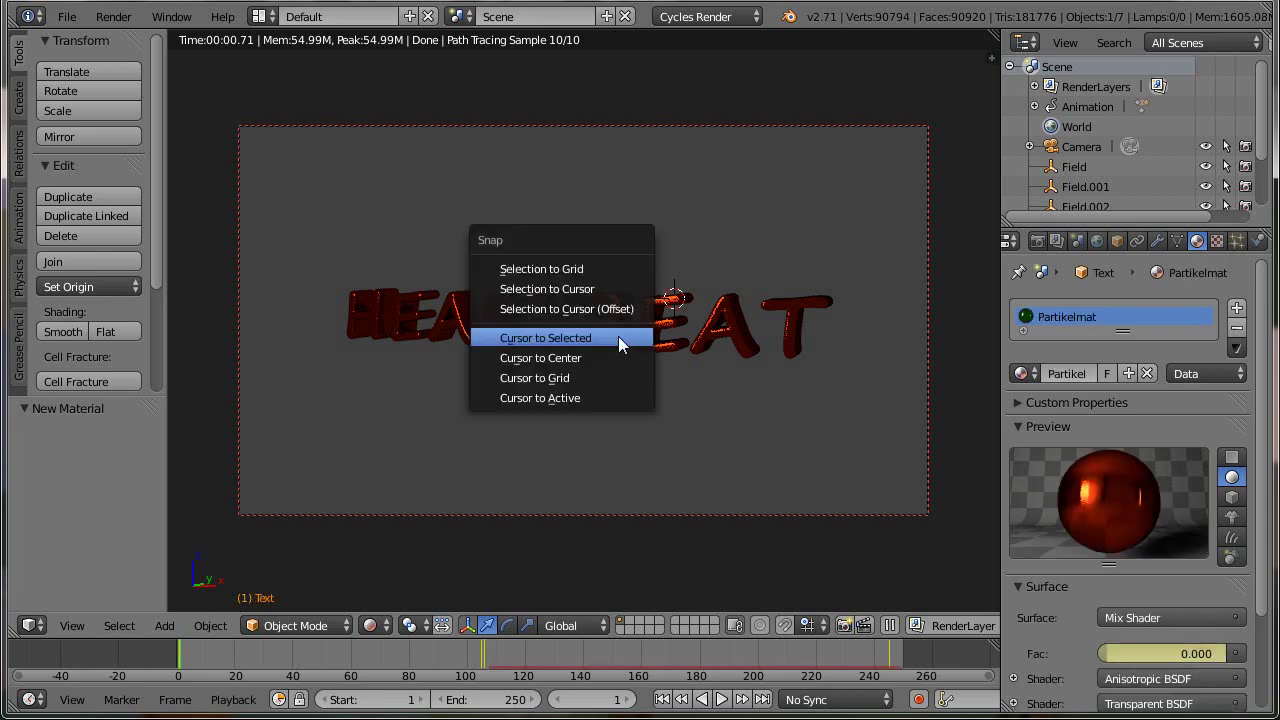
left_click(530, 333)
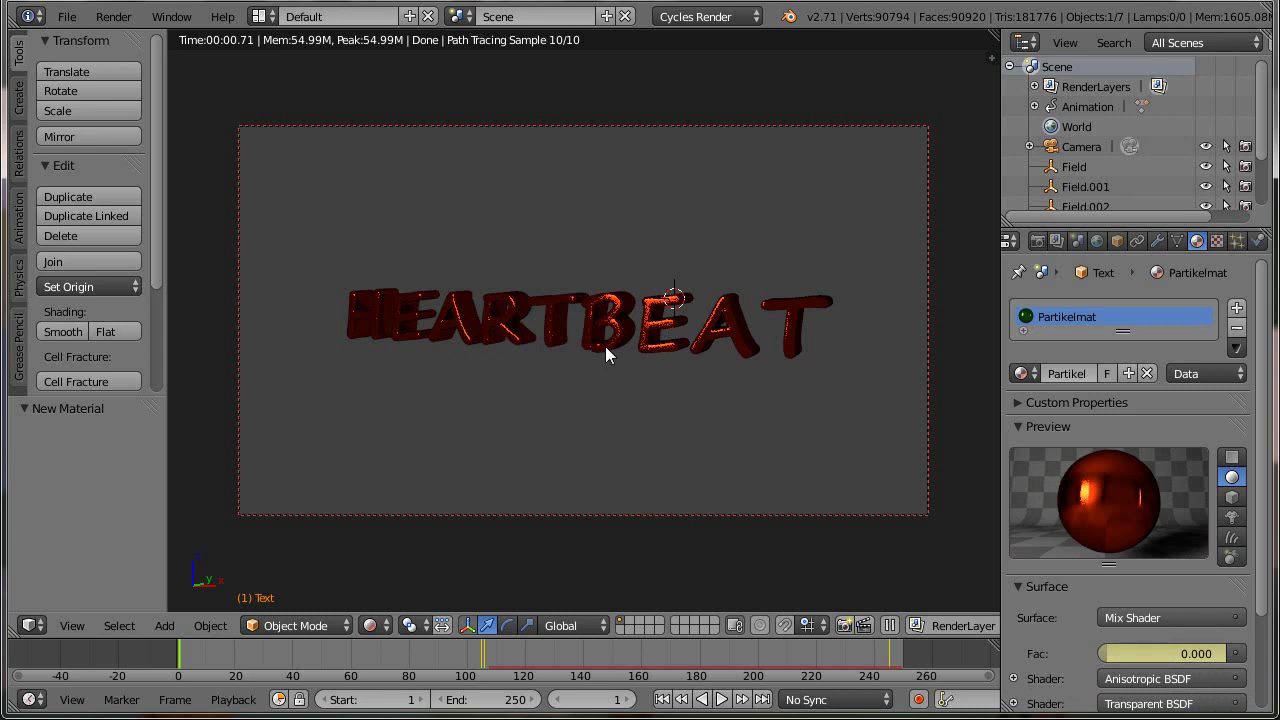
key("shift+s")
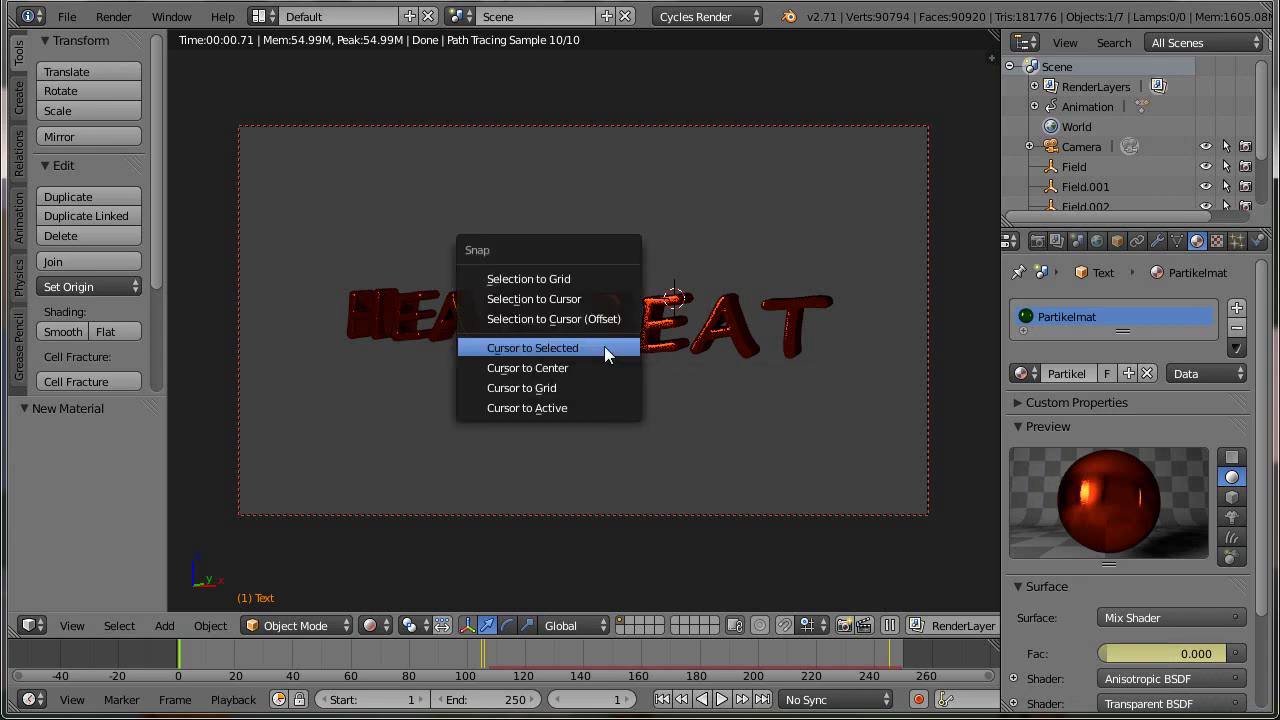
left_click(604, 346)
- Add a plane at the 3D cursor and rename it HG in the Outliner
left_click(20, 100)
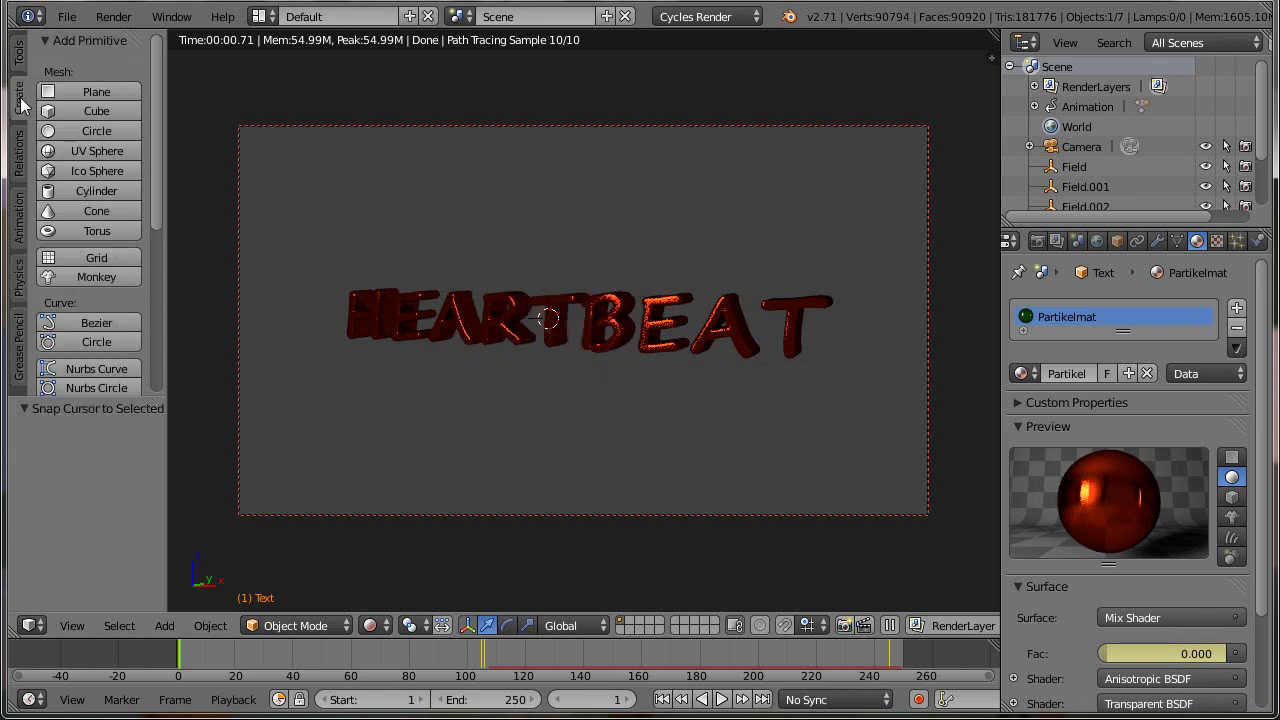
left_click(85, 90)
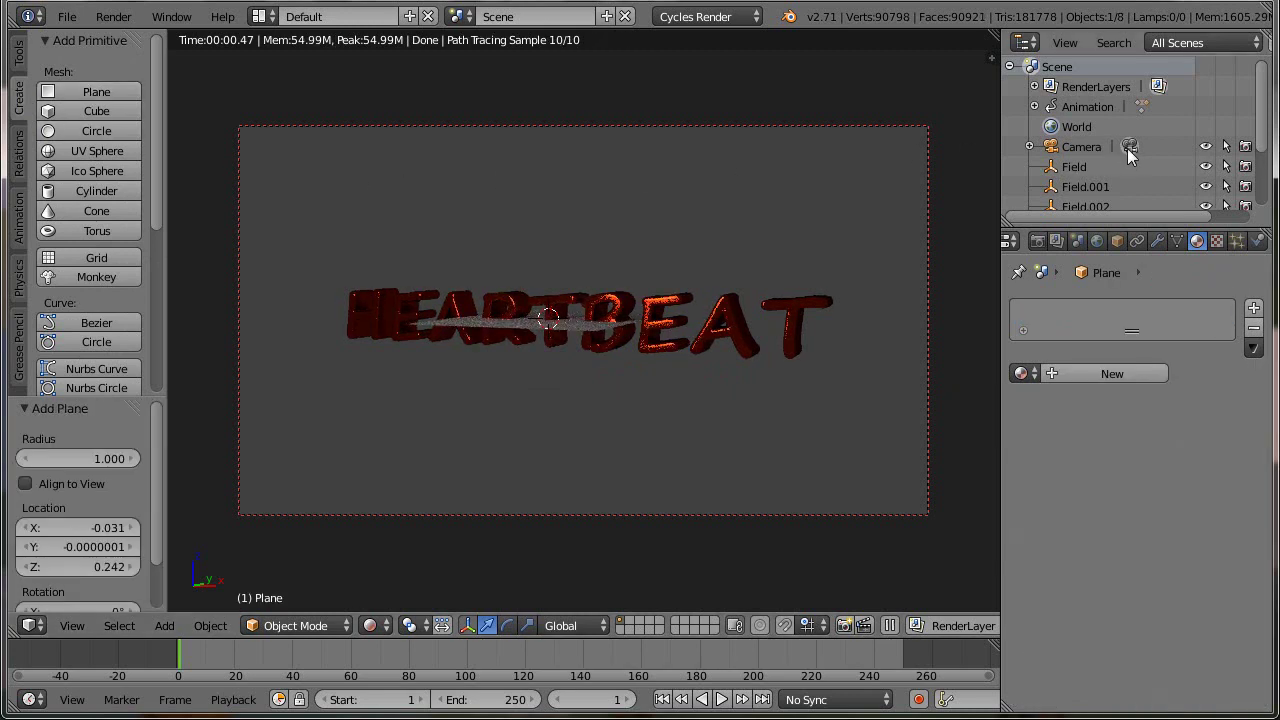
scroll(1129, 155, "down", 4)
double_click(1072, 158)
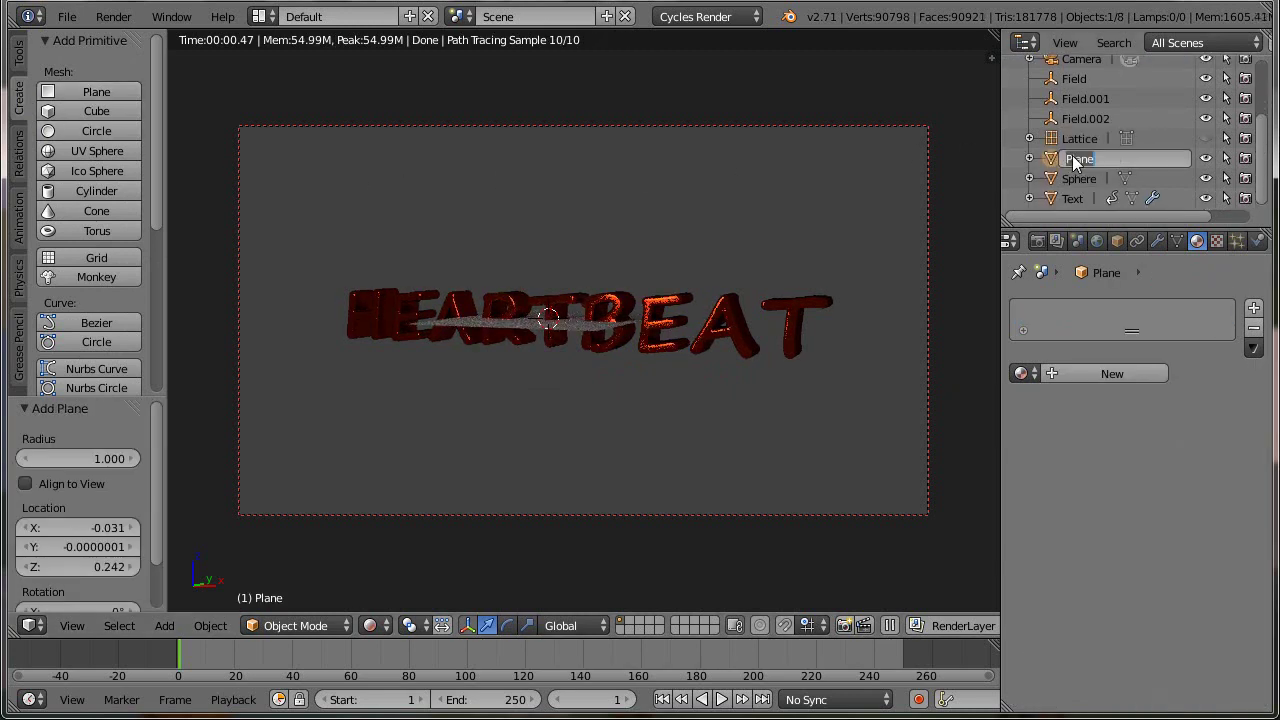
type("HG")
key("Return")
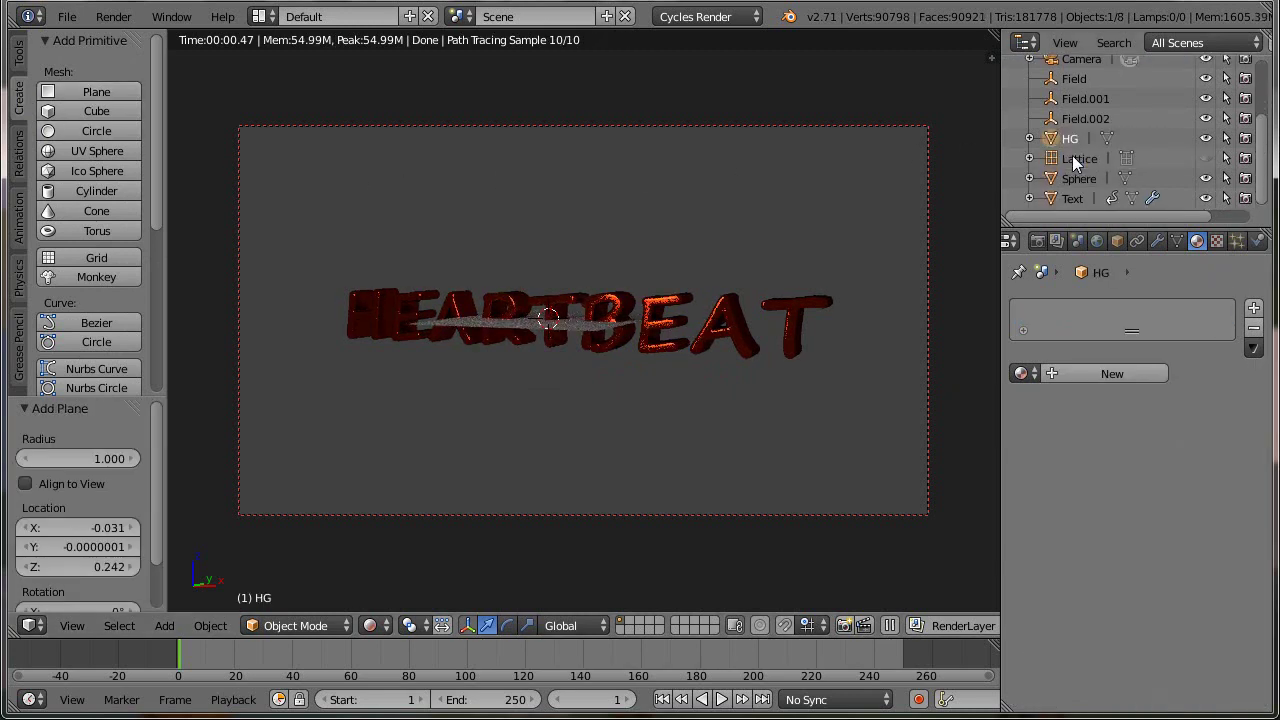
- Switch to solid shading and rotate the plane 90° about X
key("shift+z")
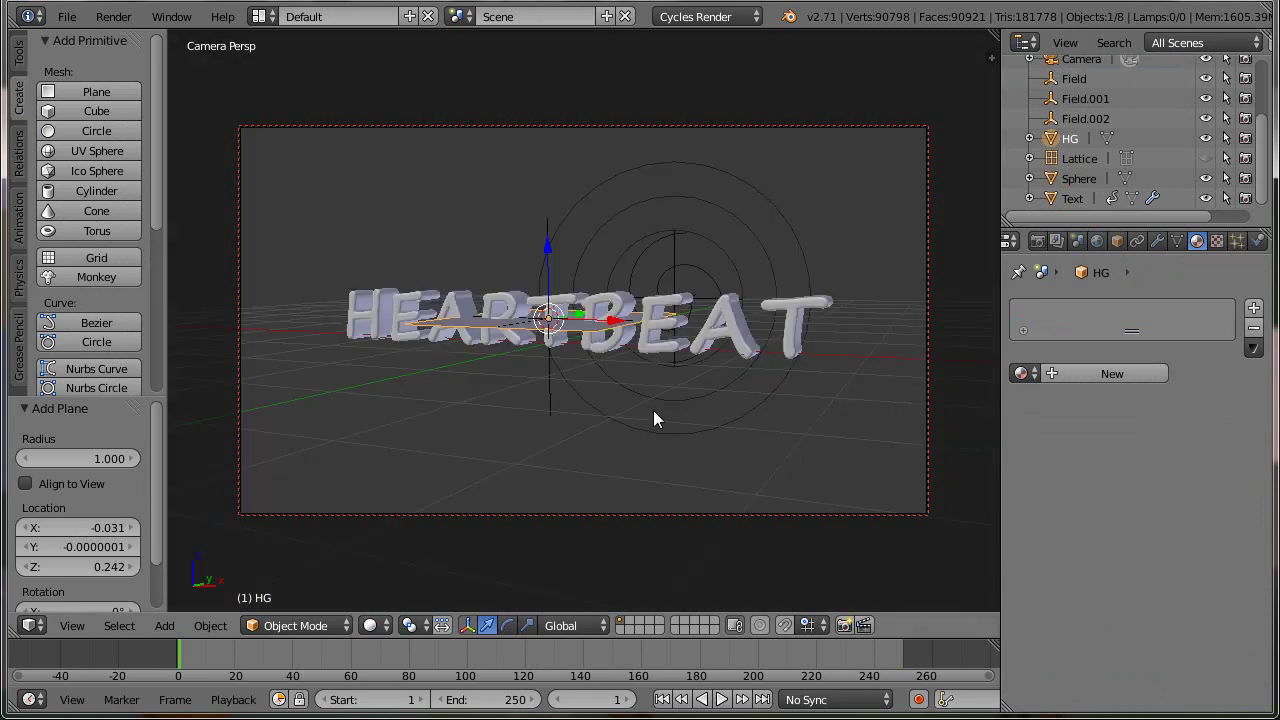
type("rx")
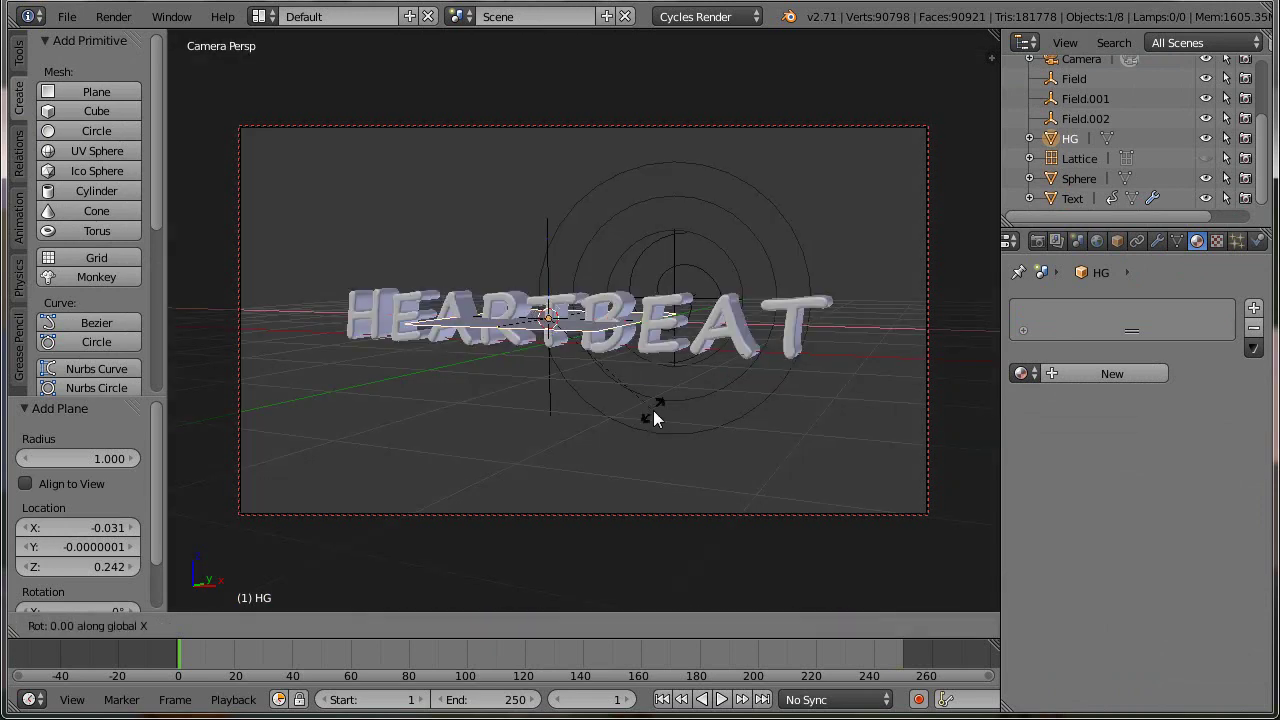
type("90")
key("Return")
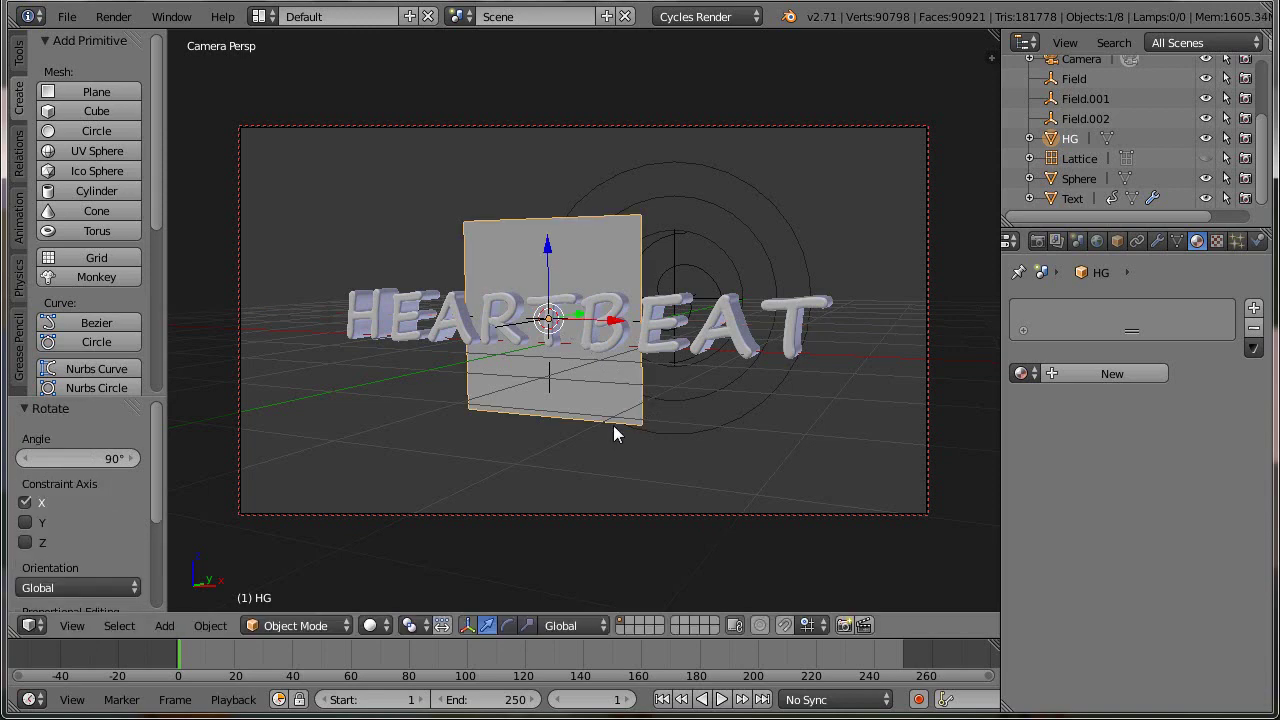
- From top view, move the plane back along Y behind the text
key("KP_7")
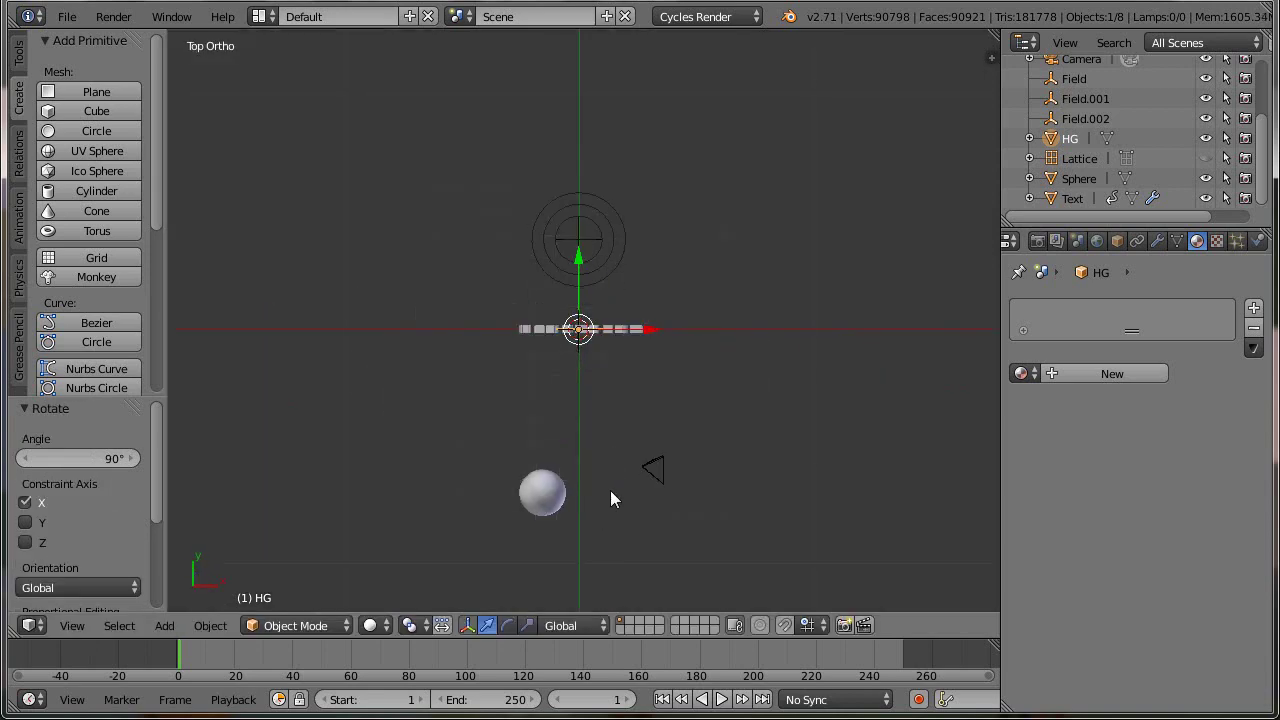
scroll(610, 490, "up", 3)
scroll(620, 450, "down", 4)
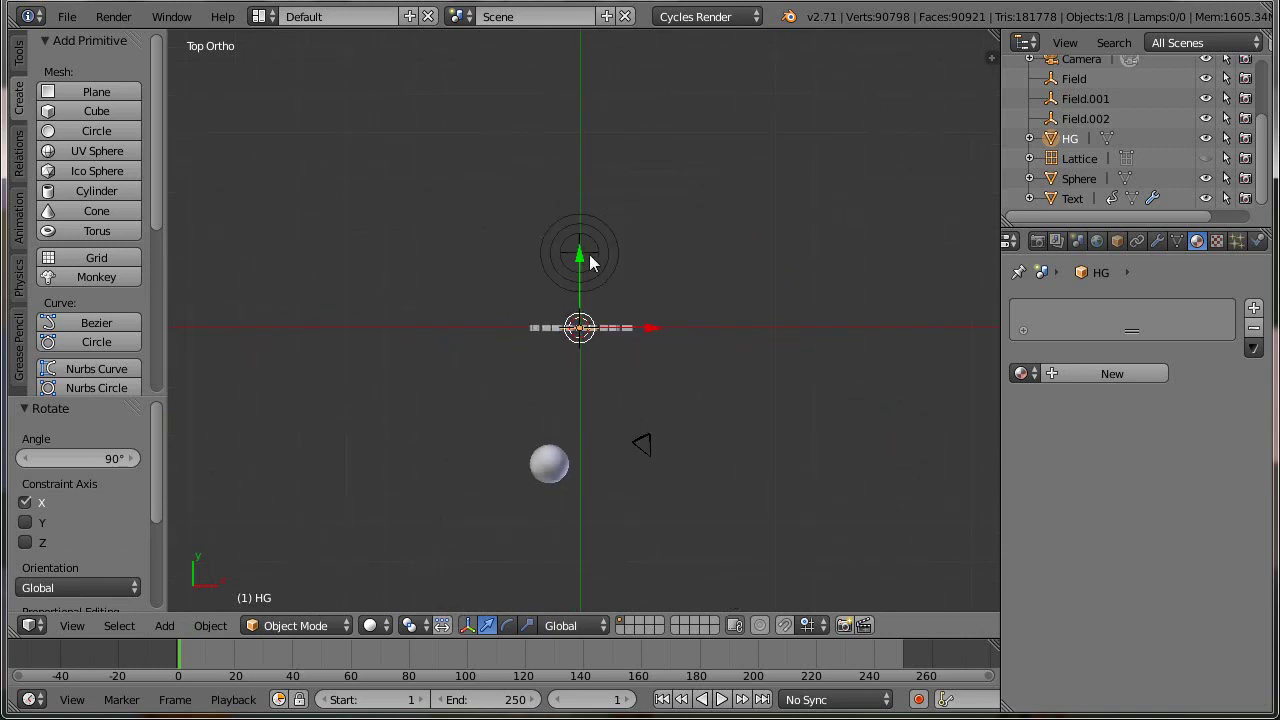
left_click_drag(579, 251, 586, 132)
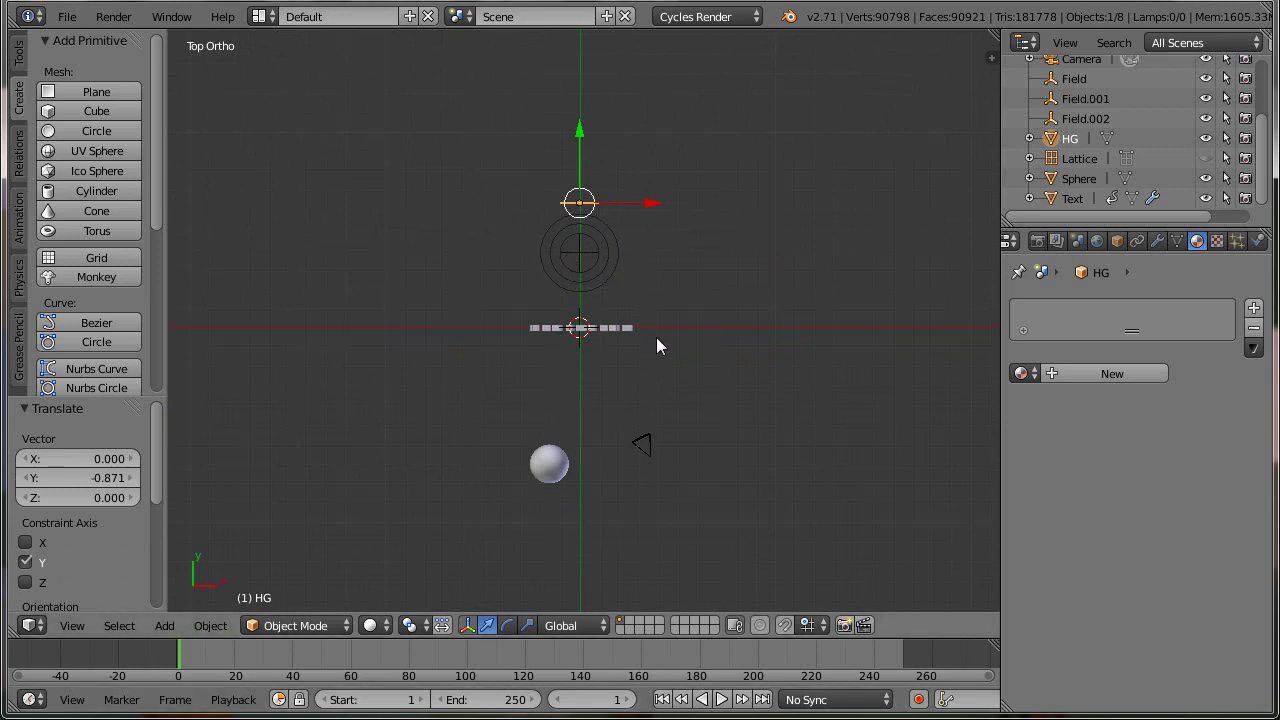
- In camera view, scale the HG plane up and stretch it along X
key("KP_0")
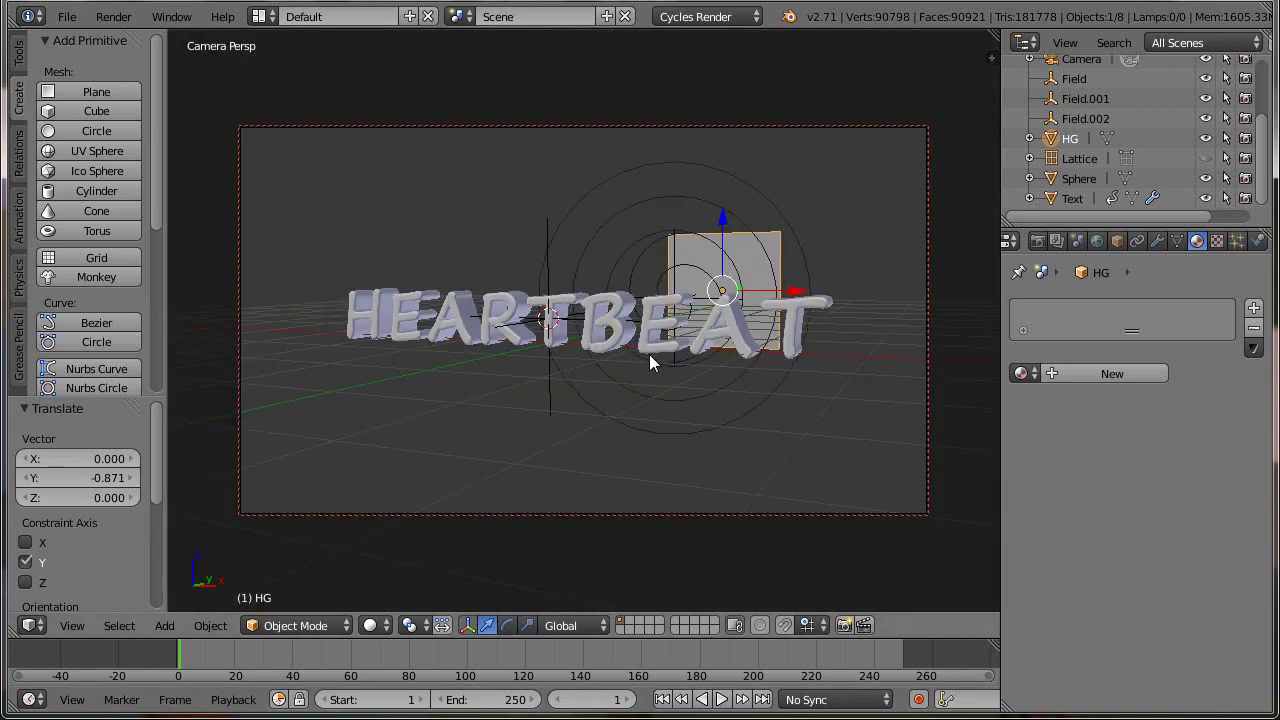
key("s")
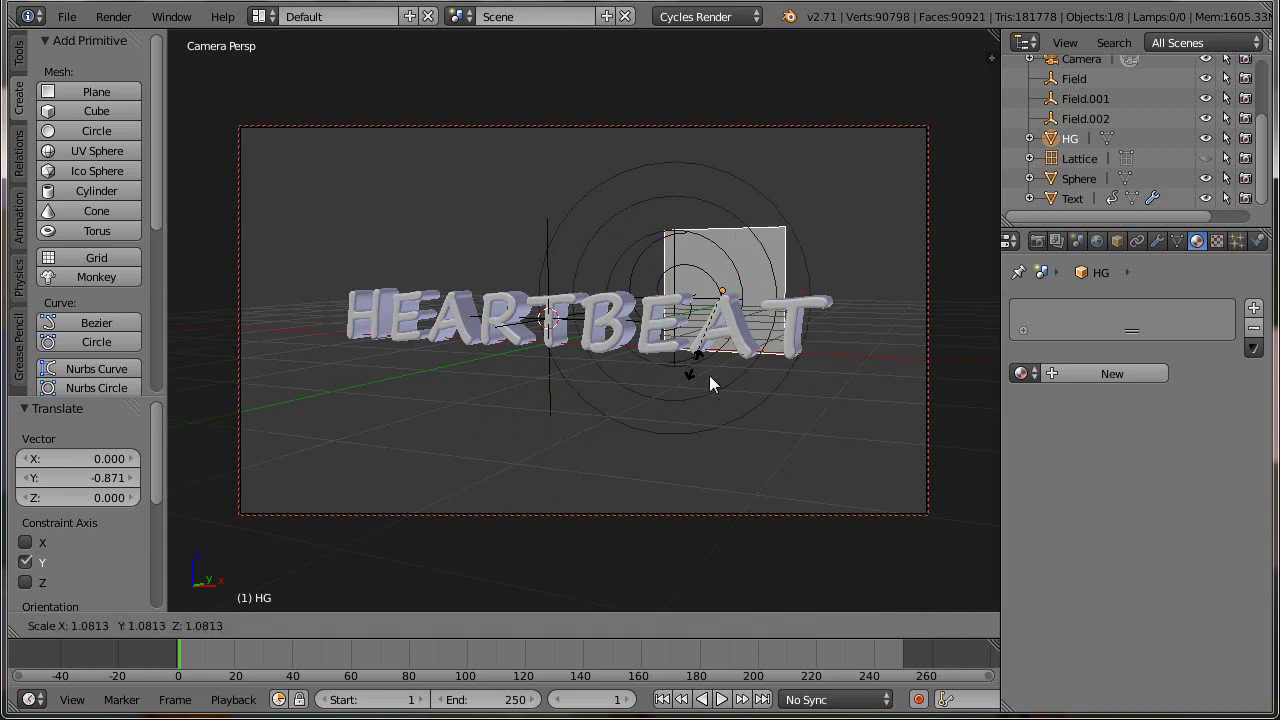
left_click(862, 533)
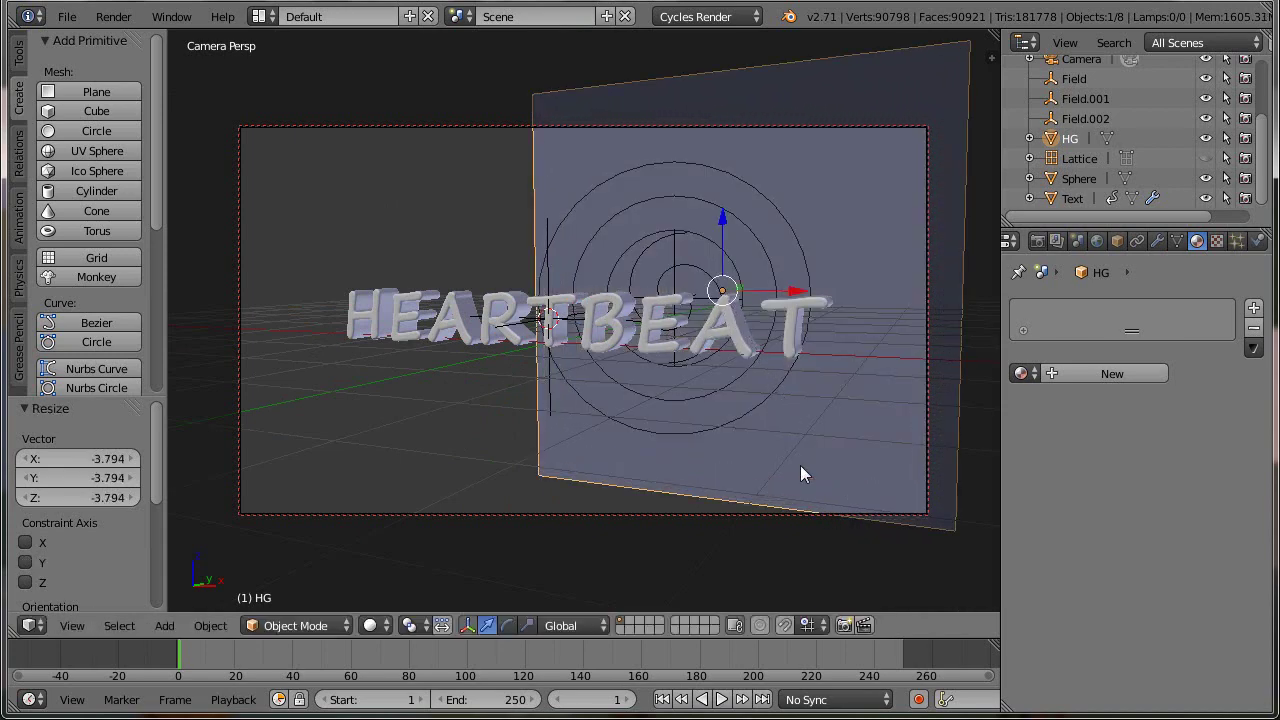
key("s")
key("x")
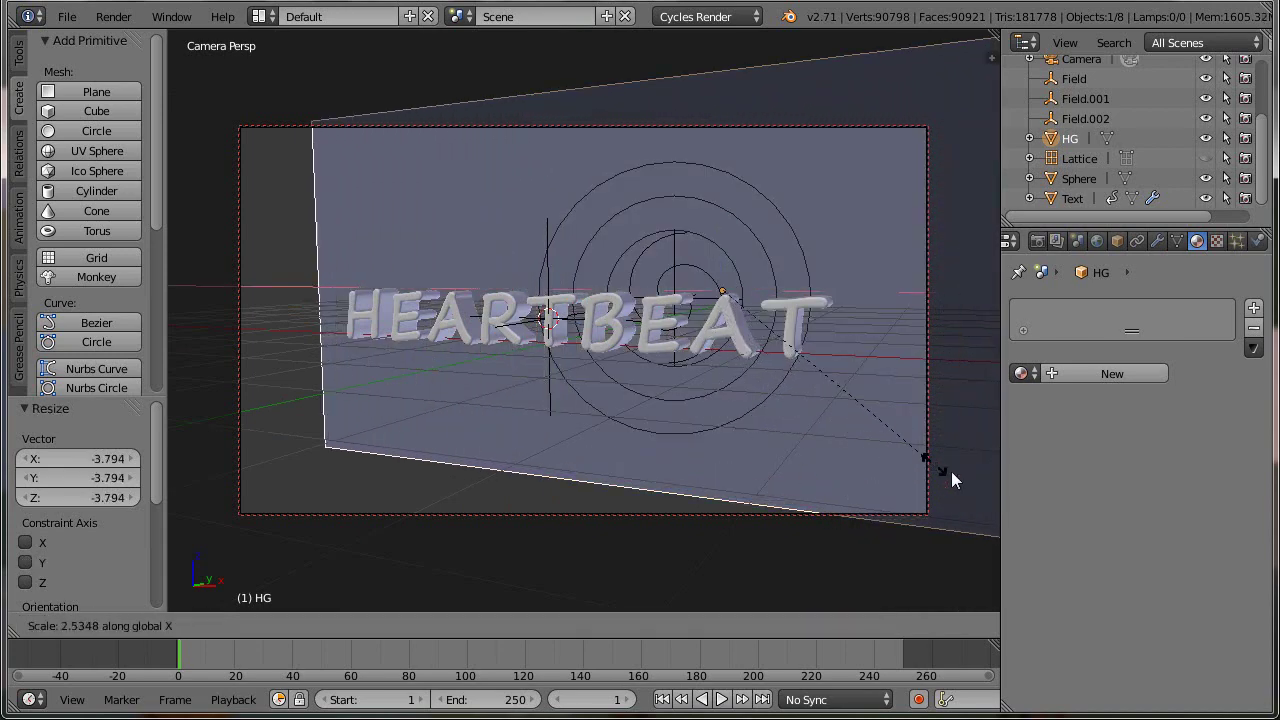
left_click(186, 485)
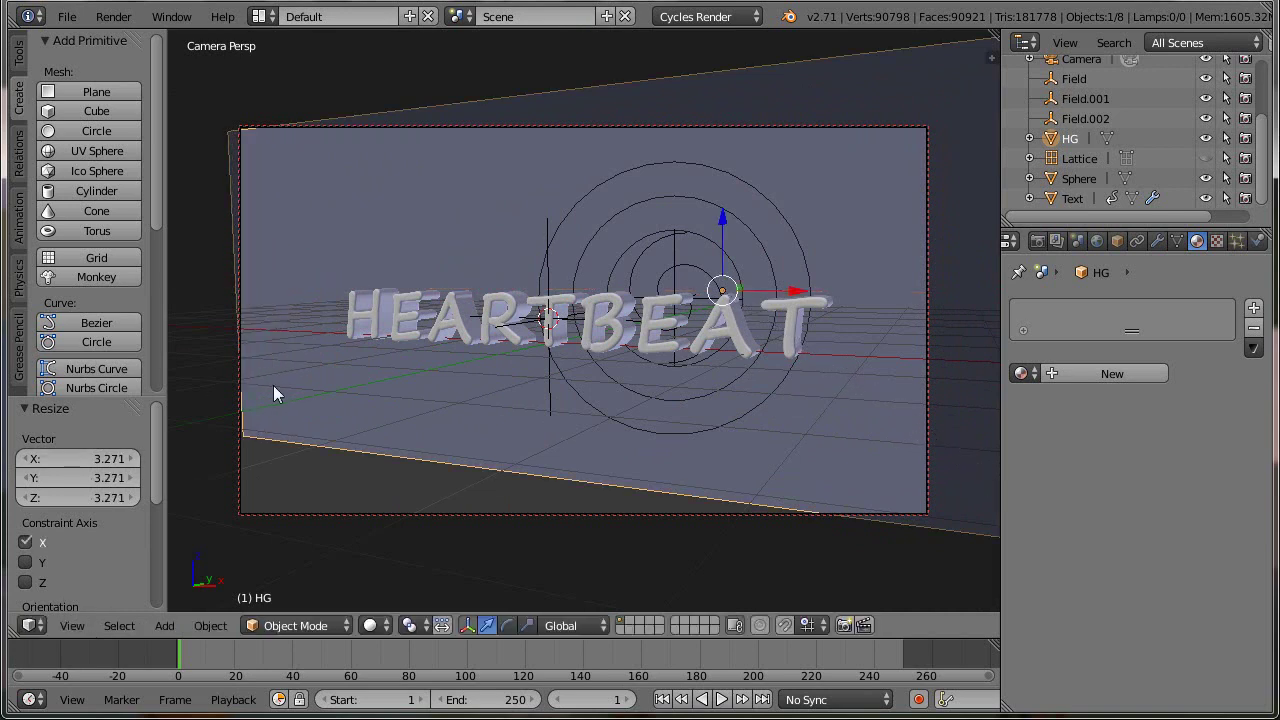
- Scale the plane along Z and shift it -0.114 along X to centre it
key("s")
key("z")
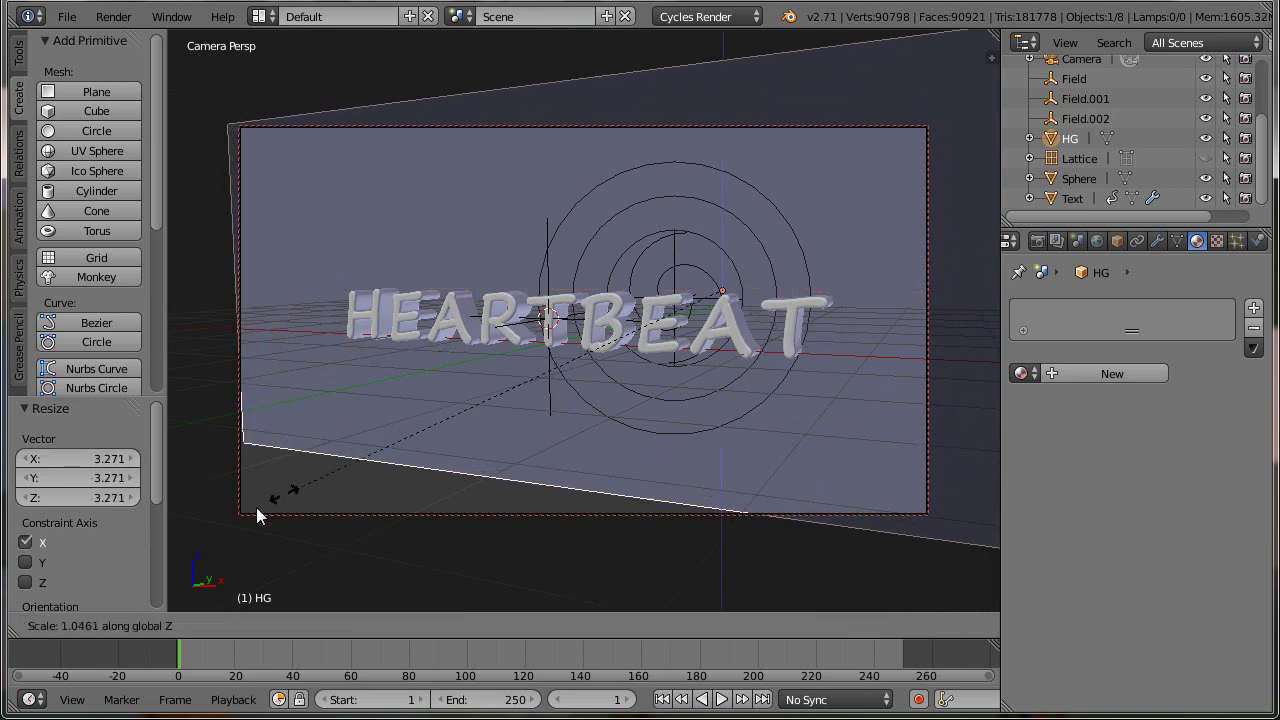
left_click(188, 48)
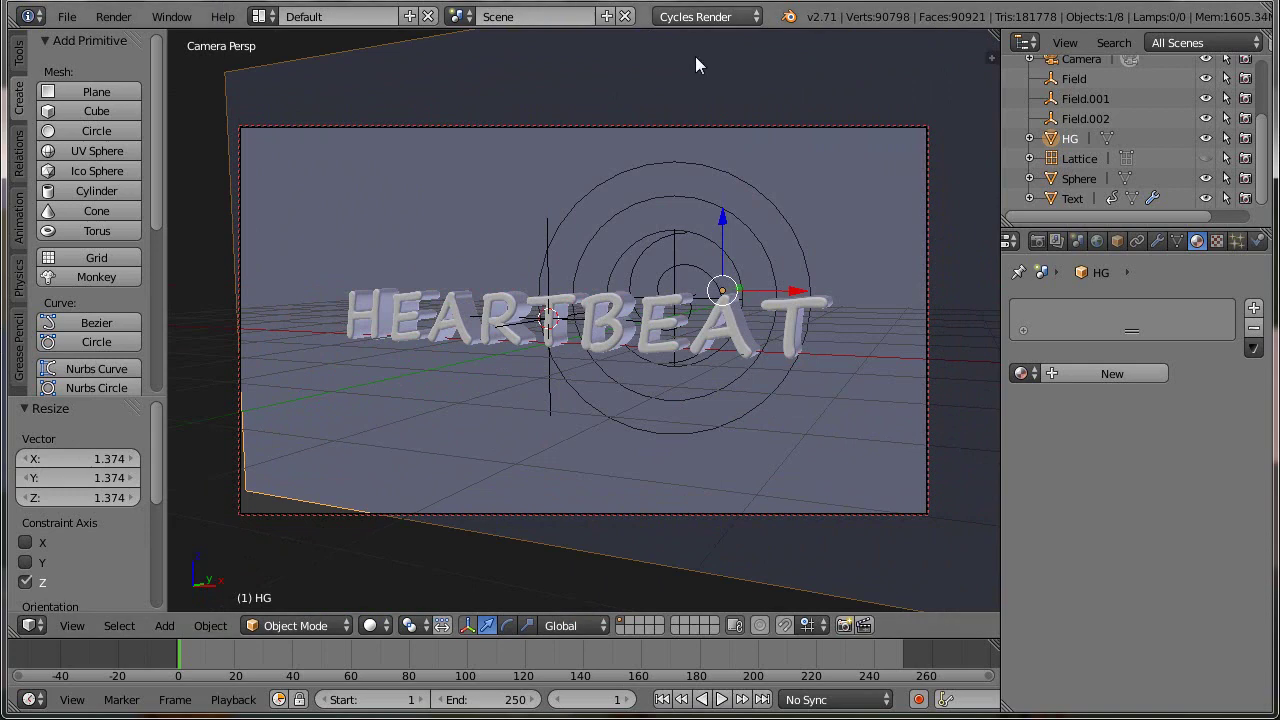
key("g")
key("x")
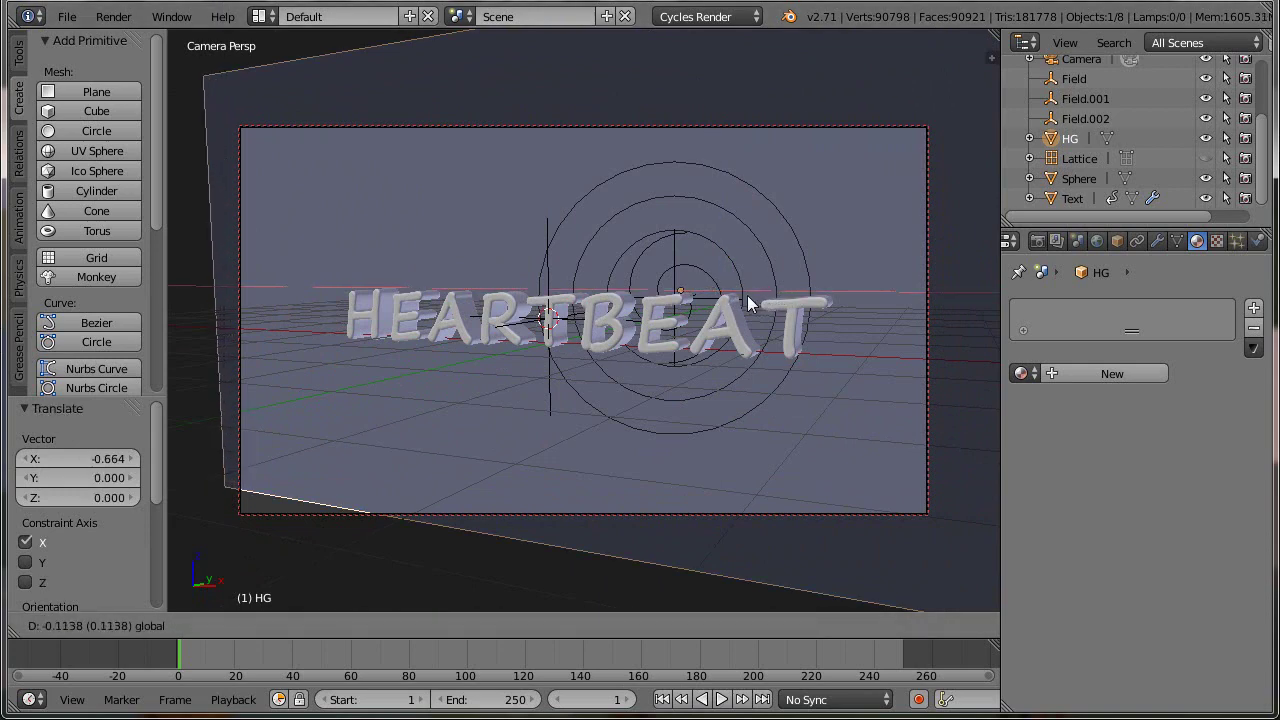
left_click(737, 290)
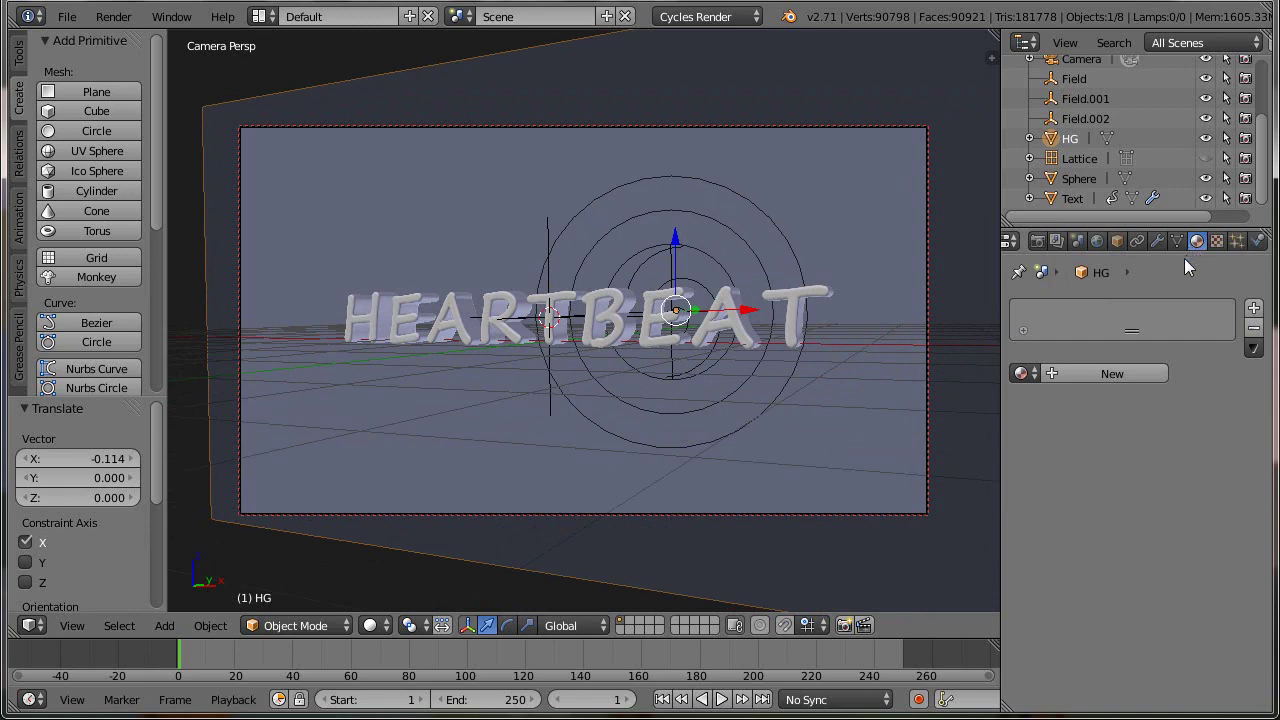
- Give HG a new Emission material with strength 0.8
left_click(1135, 376)
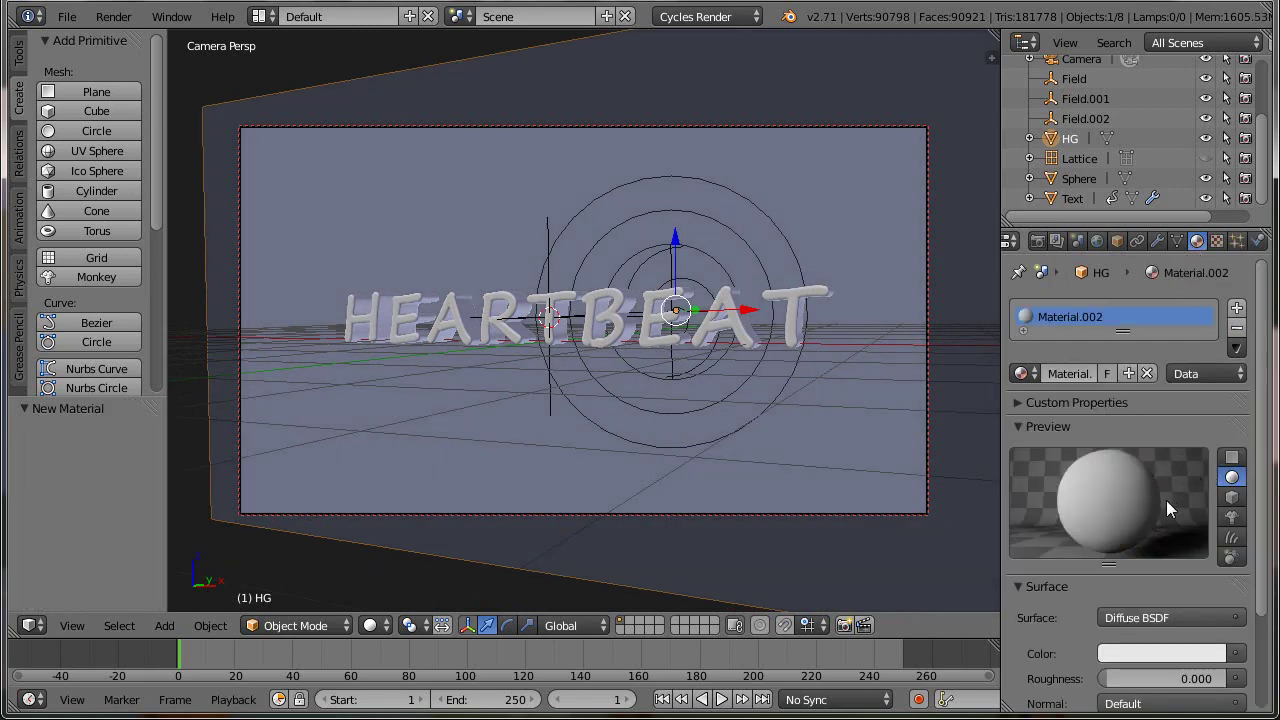
left_click(1148, 621)
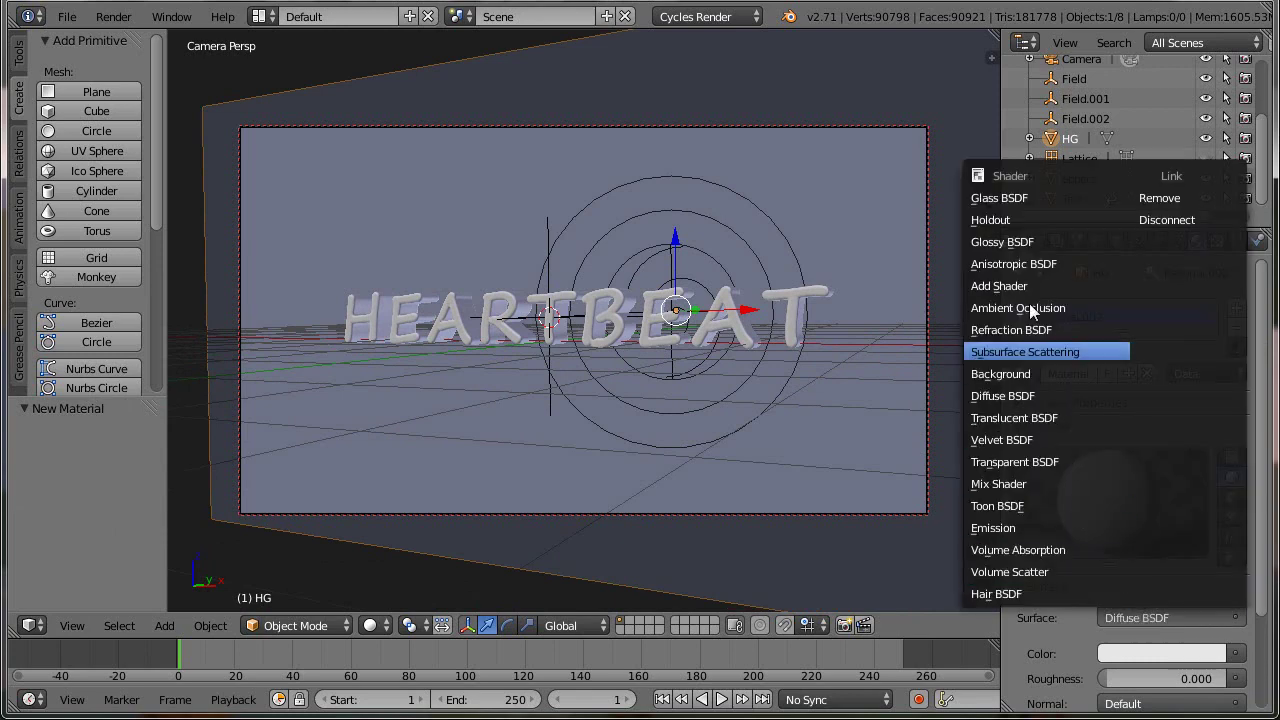
left_click(1039, 527)
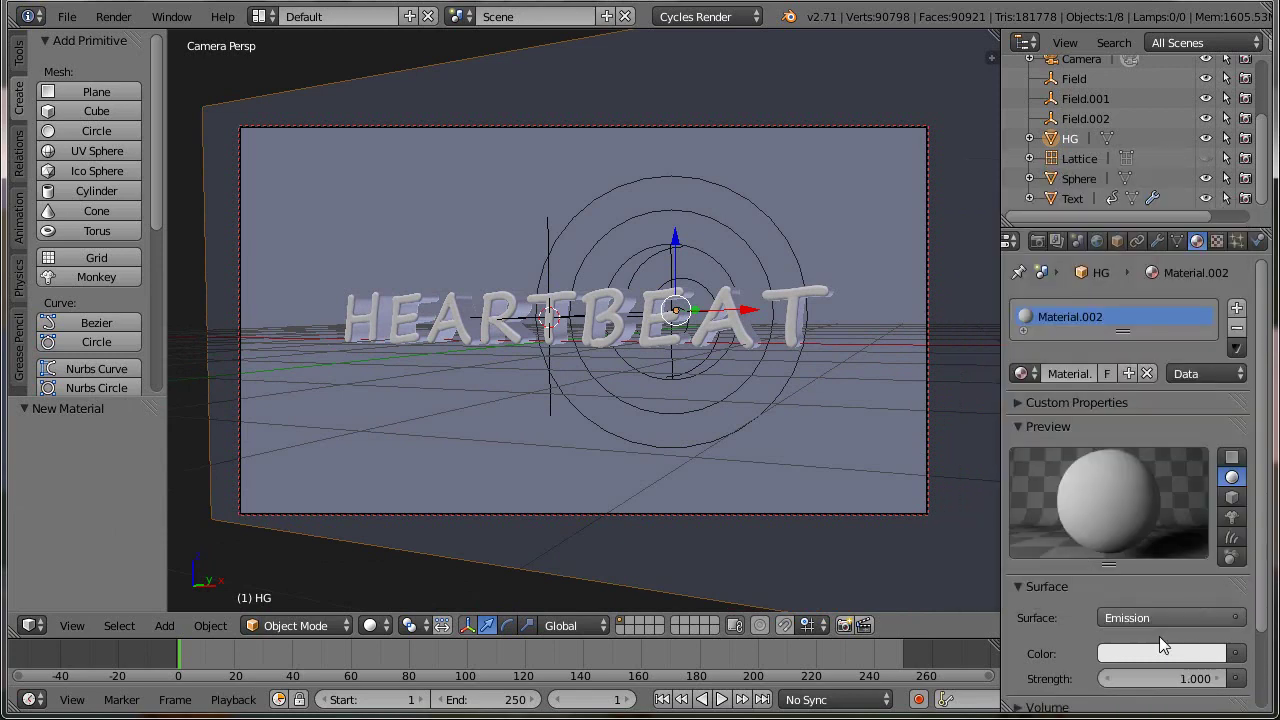
left_click(1195, 677)
key("BackSpace")
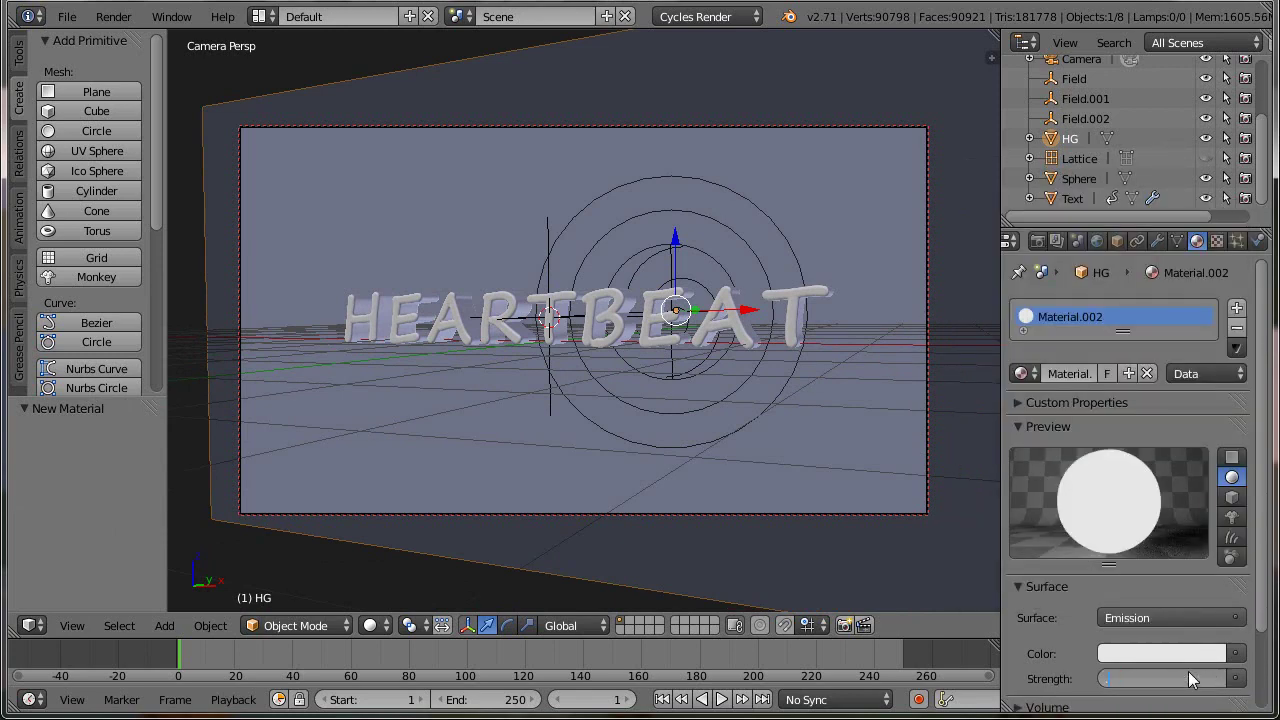
type("0.8")
key("Return")
- Drive the emission colour with an Image Texture using LandscapeArid0015_M.jpg
left_click(1236, 653)
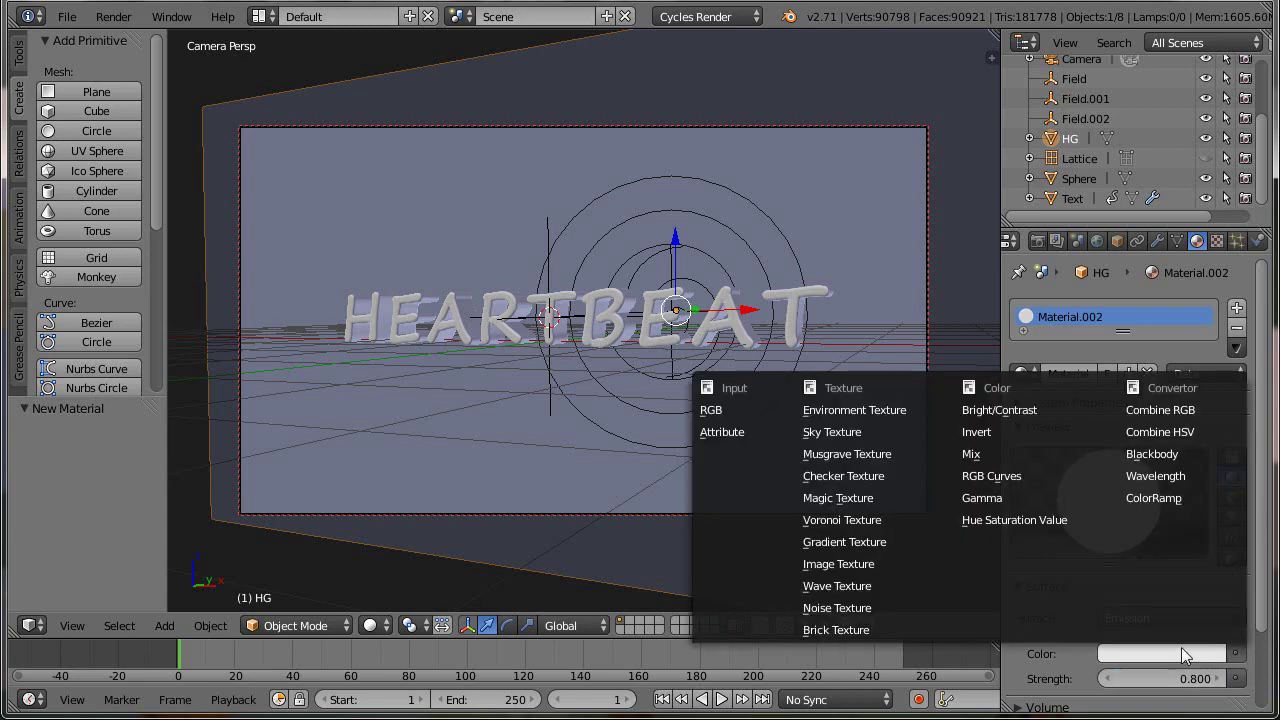
left_click(850, 564)
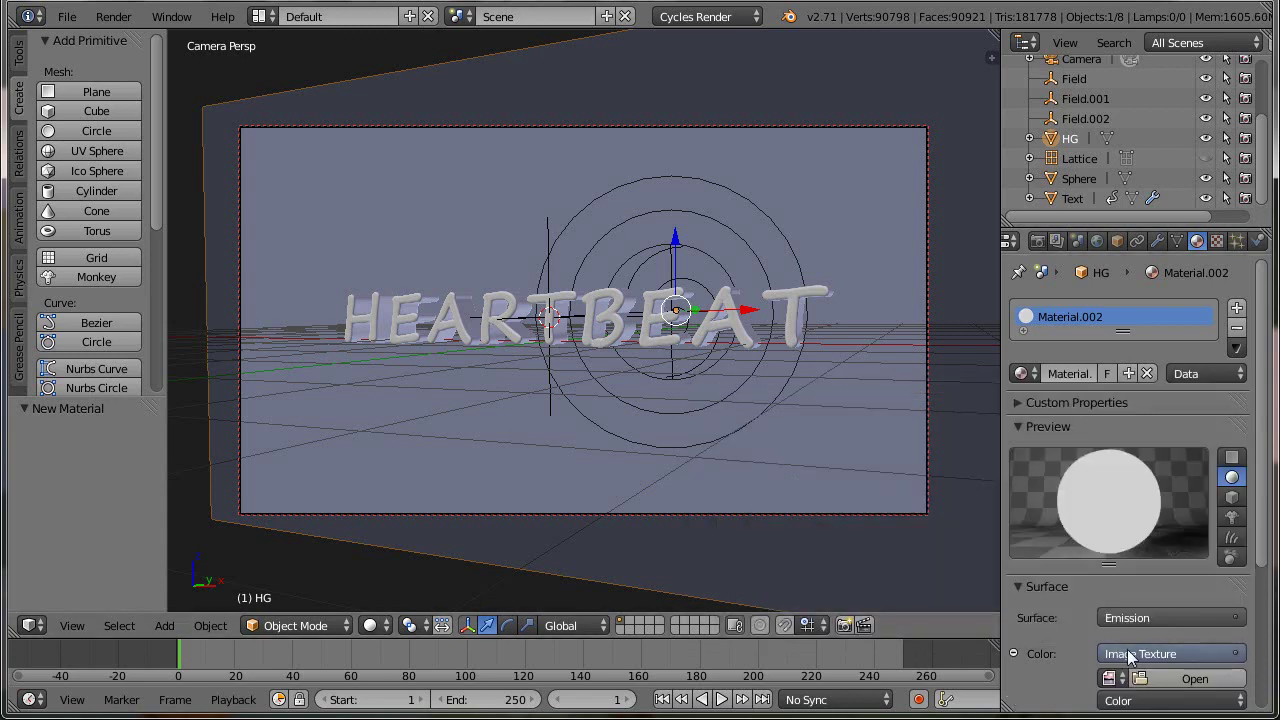
left_click(1172, 680)
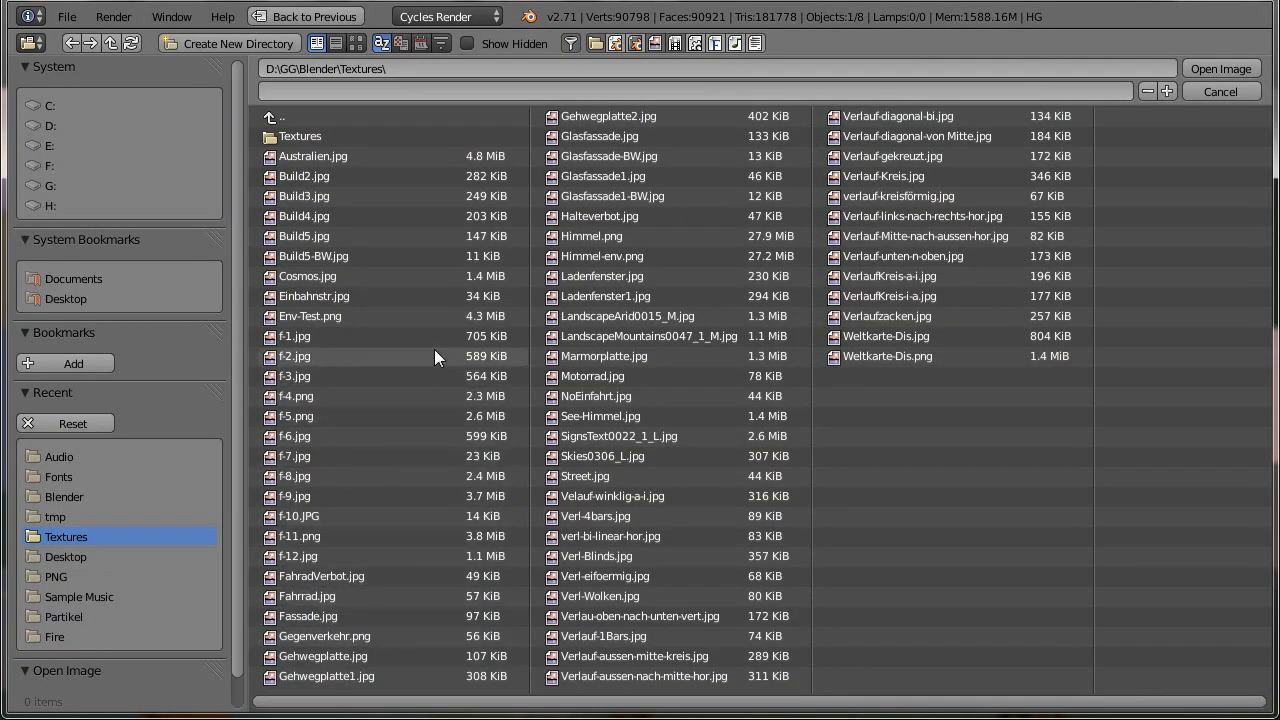
left_click(591, 296)
left_click(593, 314)
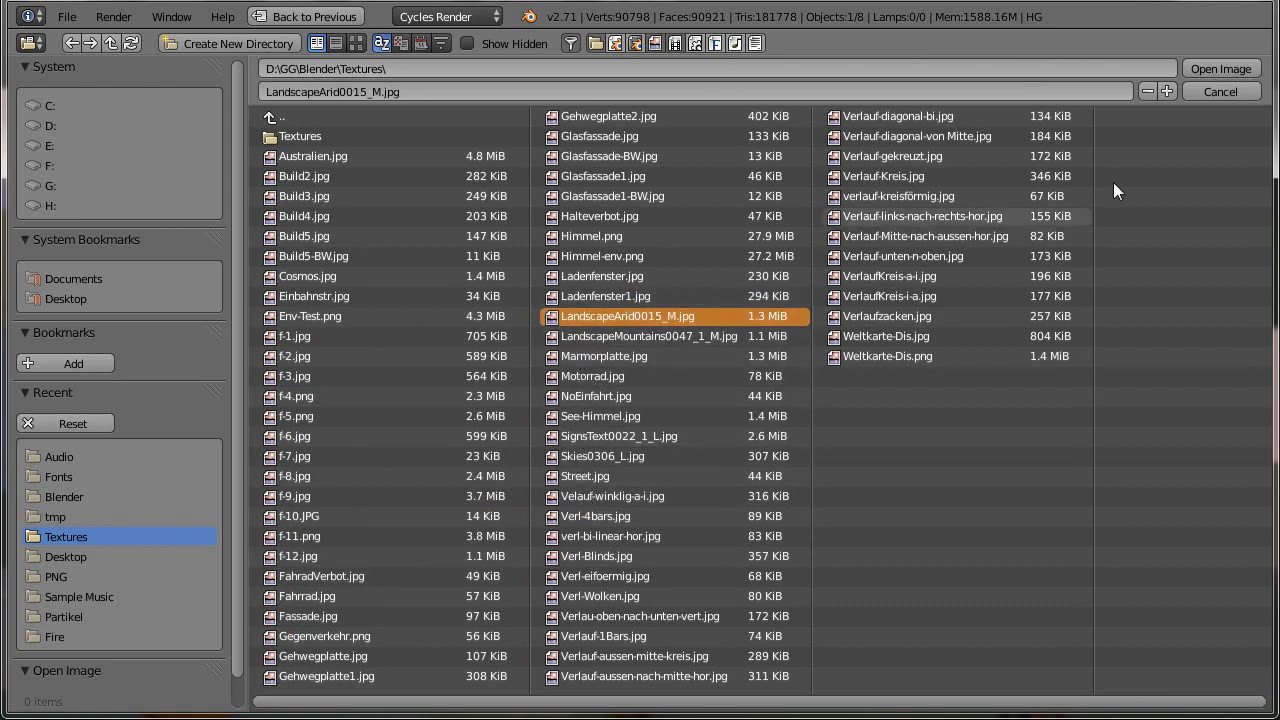
left_click(1206, 67)
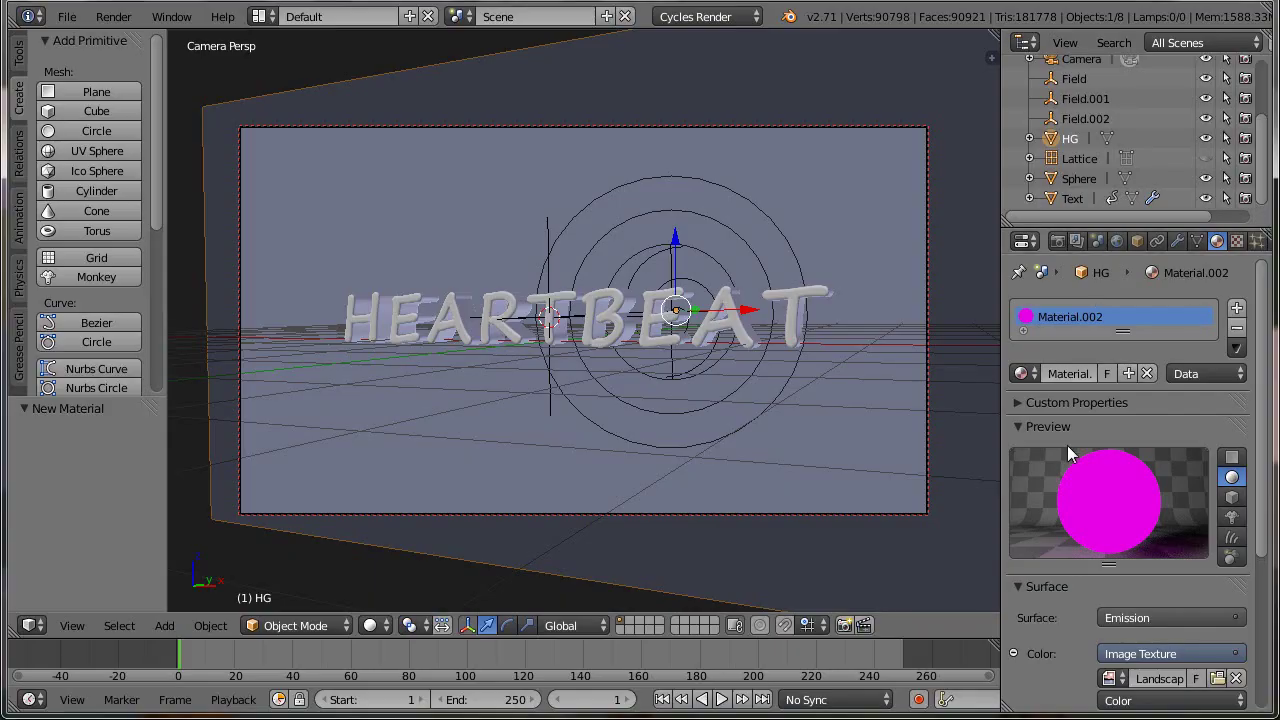
- In Rendered shading, map the landscape texture to Window texture coordinates
left_click(372, 625)
left_click(389, 492)
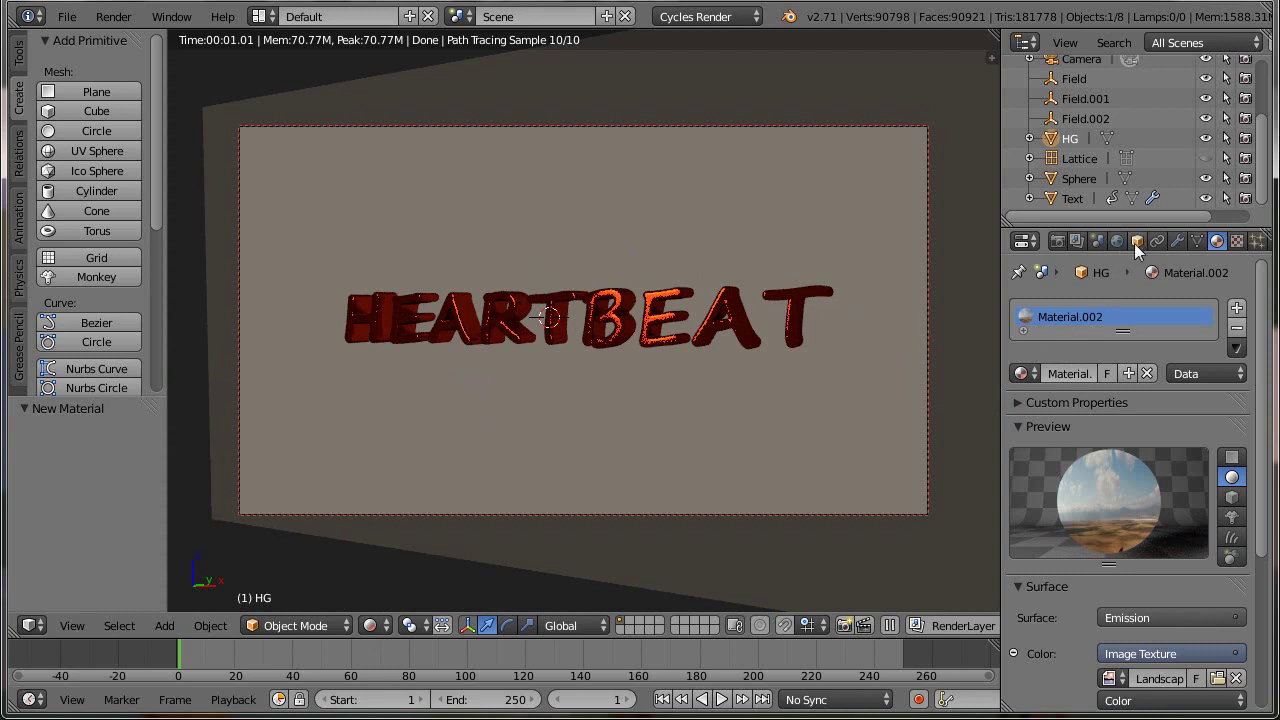
scroll(1152, 596, "down", 3)
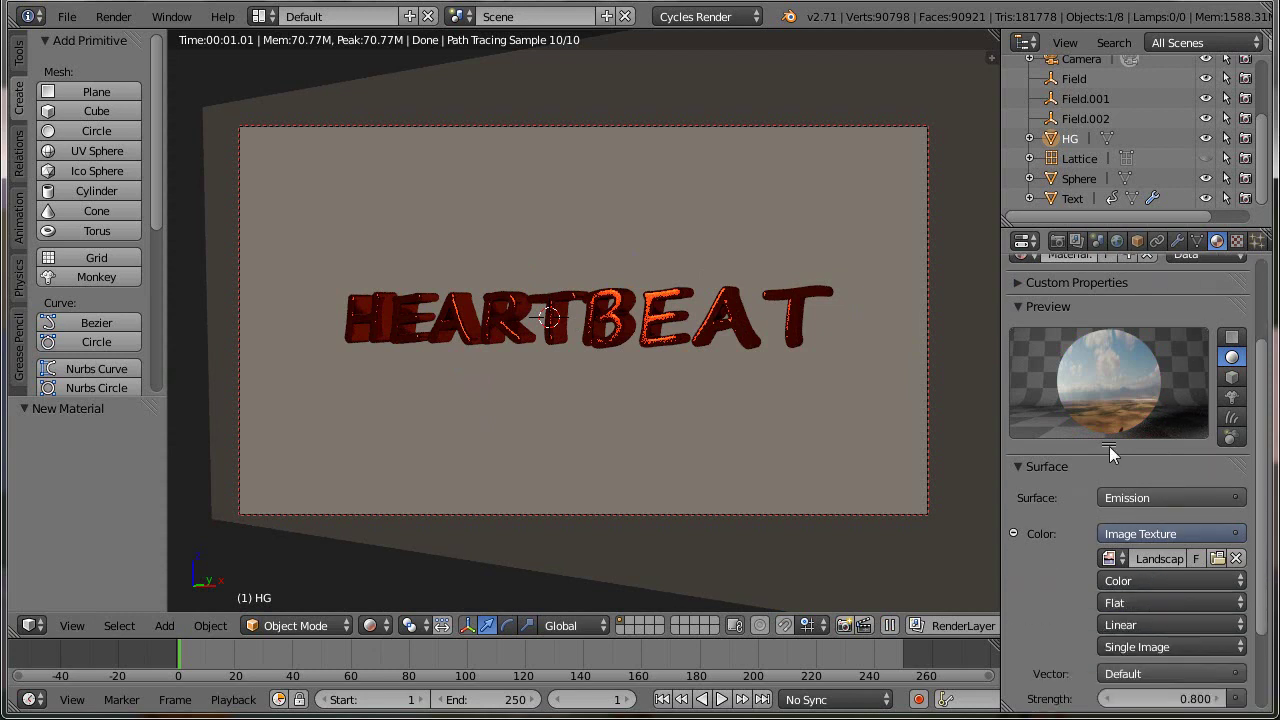
scroll(1100, 520, "down", 2)
left_click(1120, 593)
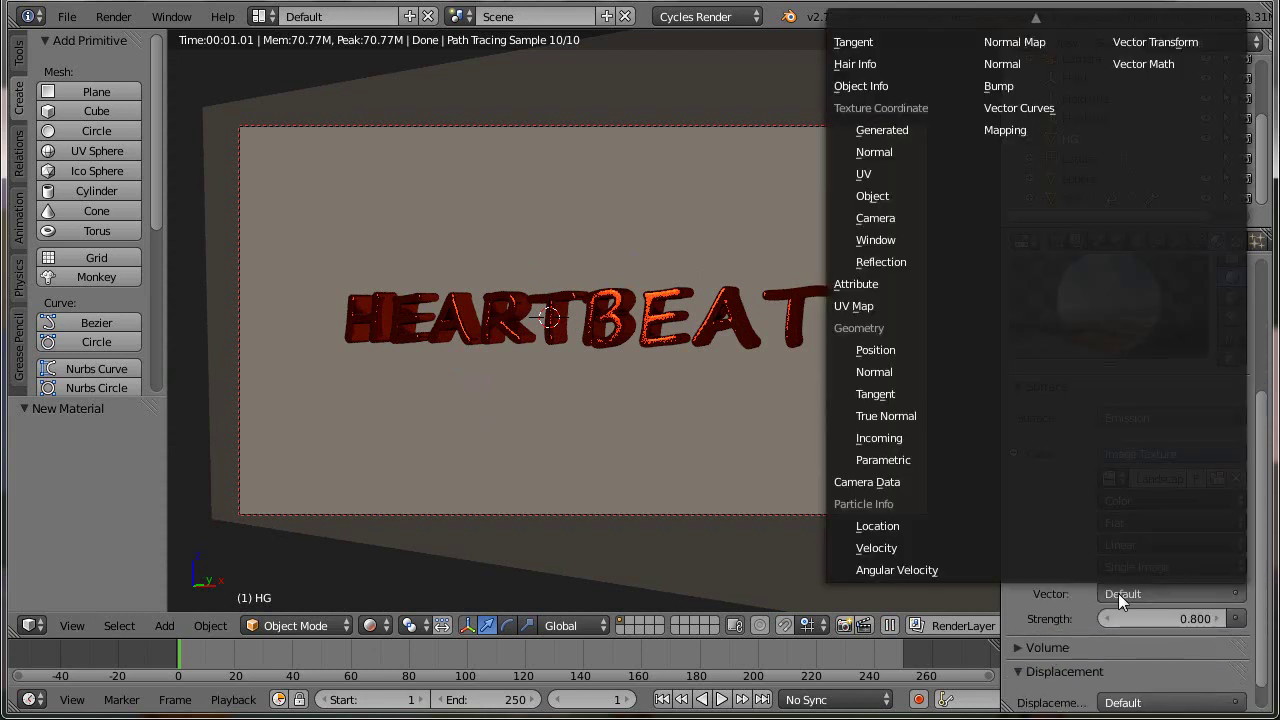
left_click(887, 240)
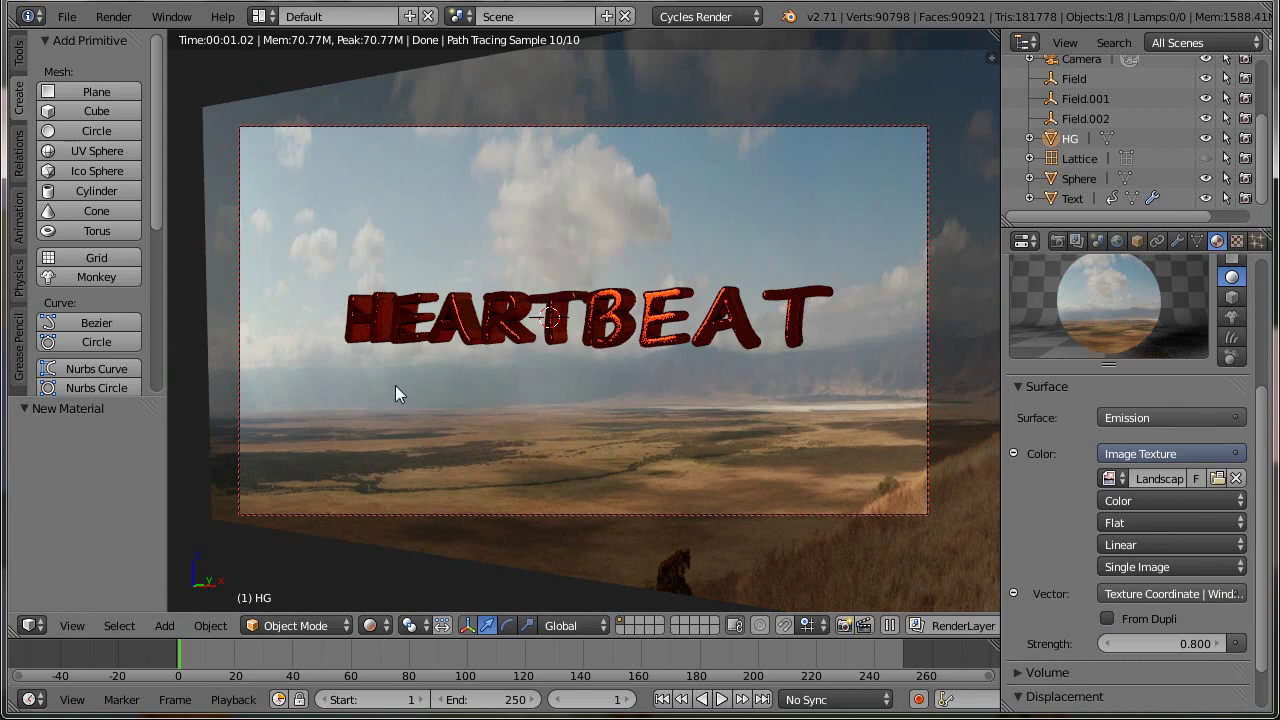
middle_click_drag(391, 388, 410, 377)
middle_click_drag(527, 401, 519, 443)
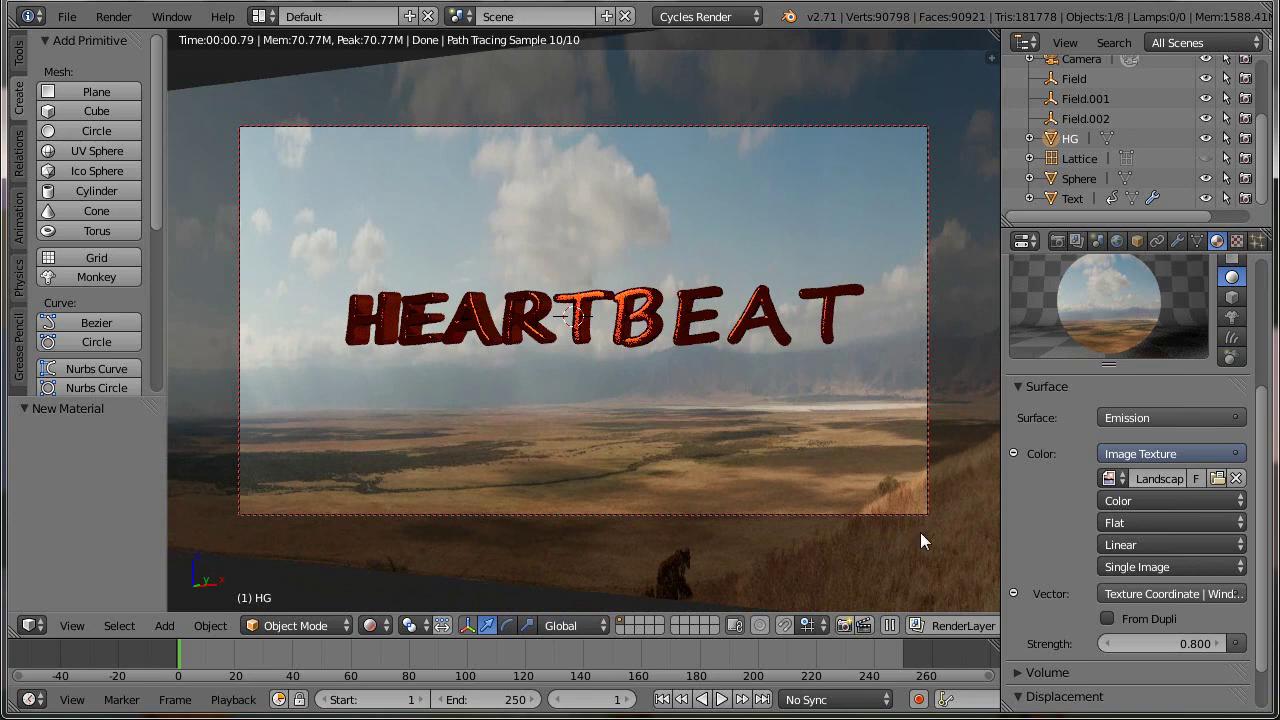
- Try emission strength 1, return it to 0.8, and show the World settings
left_click(1176, 645)
type("1")
key("Return")
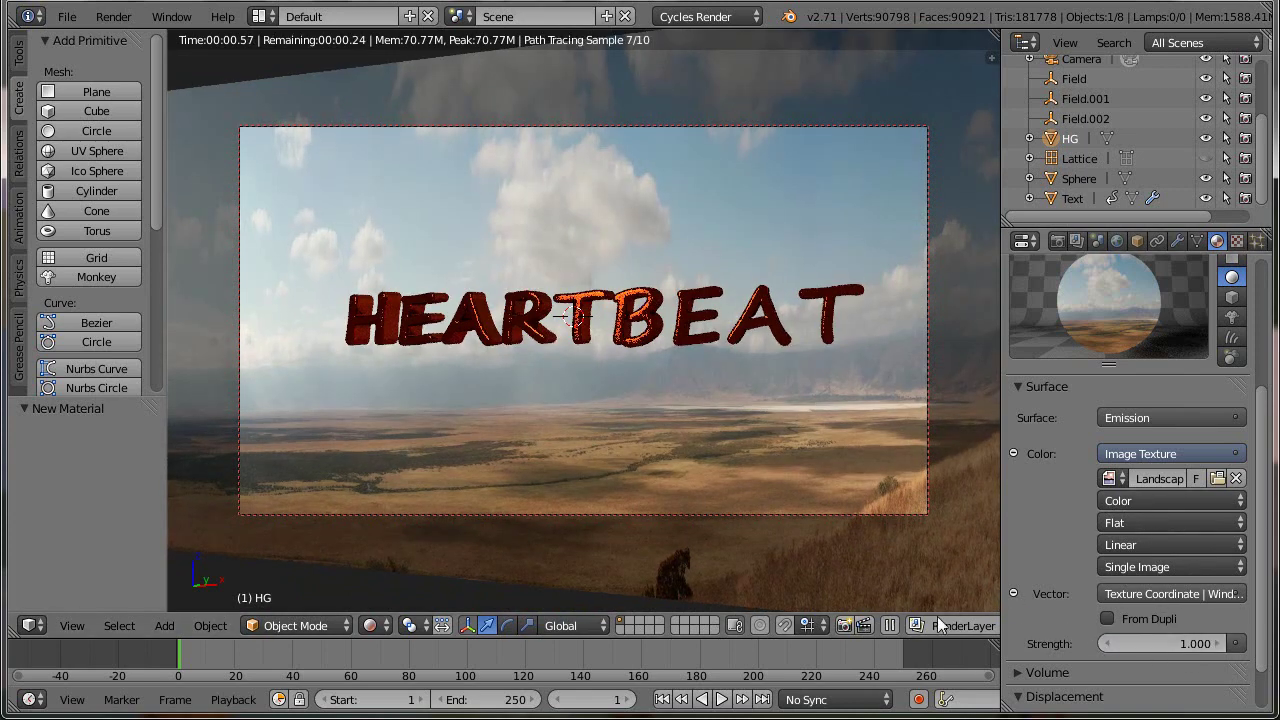
left_click(1175, 643)
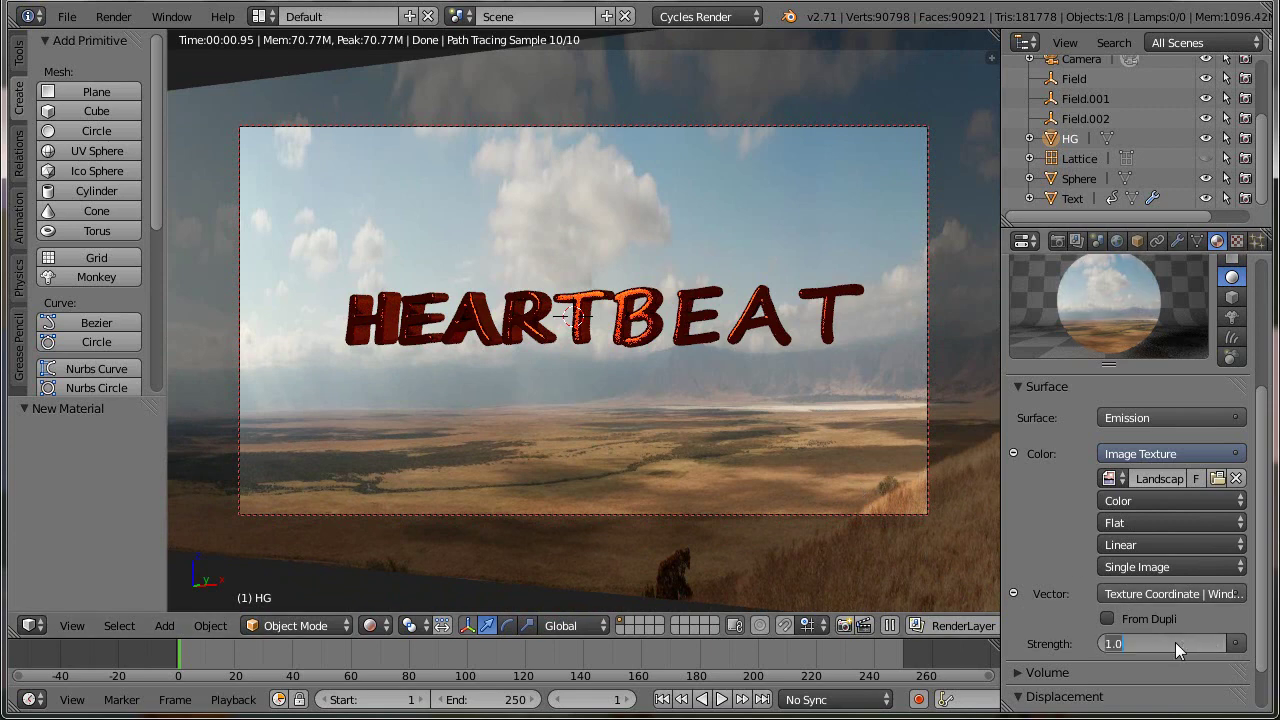
type(".8")
key("Return")
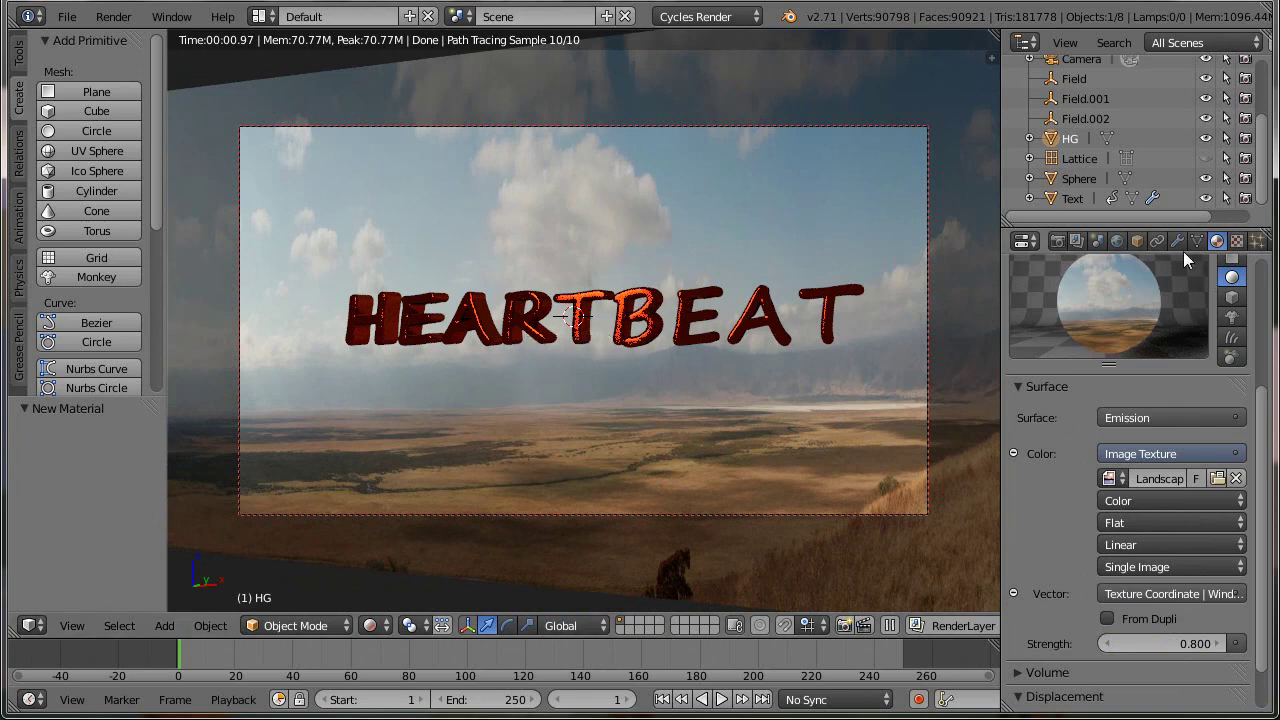
left_click(1116, 241)
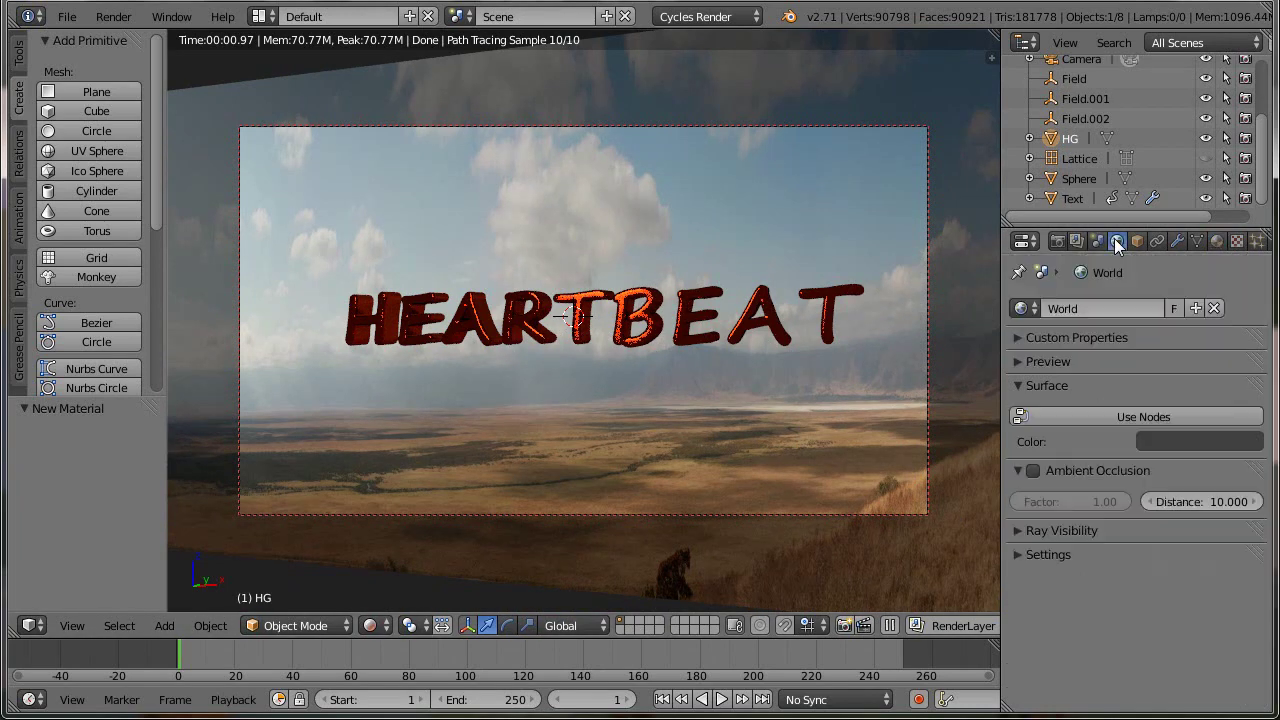
- Enable World nodes and drive its colour with a Voronoi Texture, scale 1.2, strength 1.5
left_click(1185, 412)
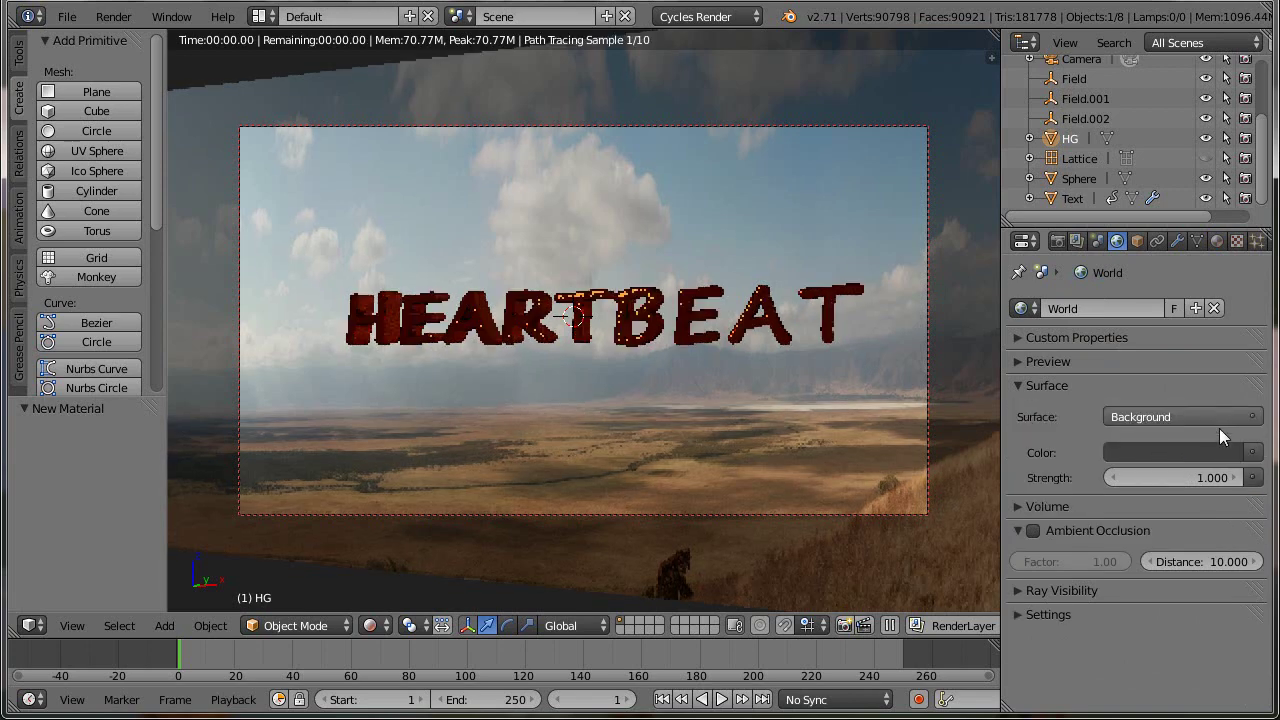
left_click(1254, 452)
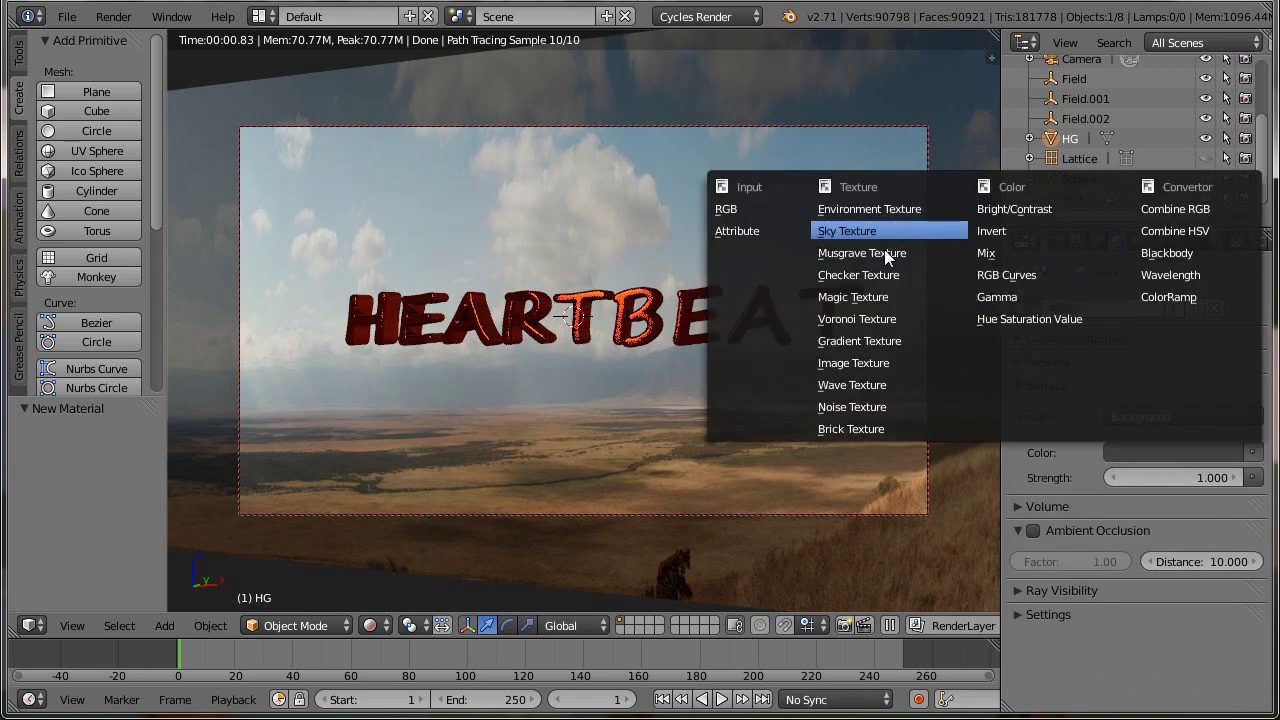
left_click(868, 316)
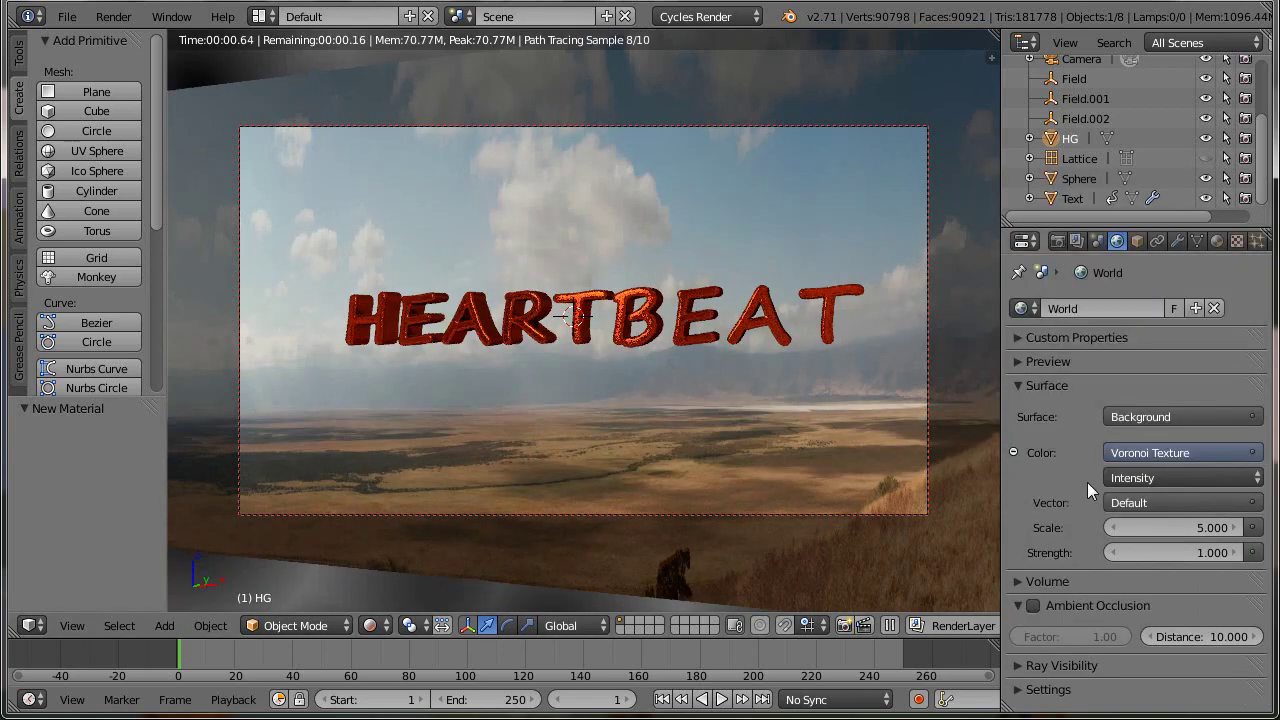
left_click(1181, 531)
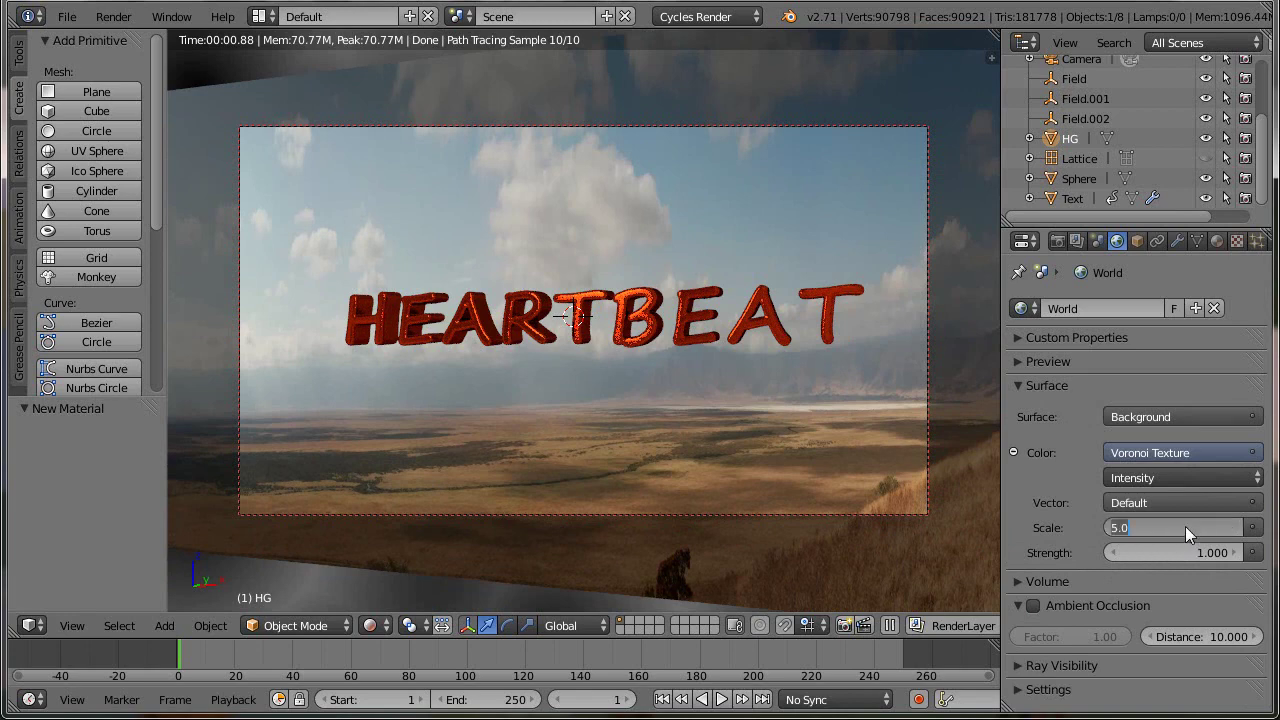
type("1.2")
key("Return")
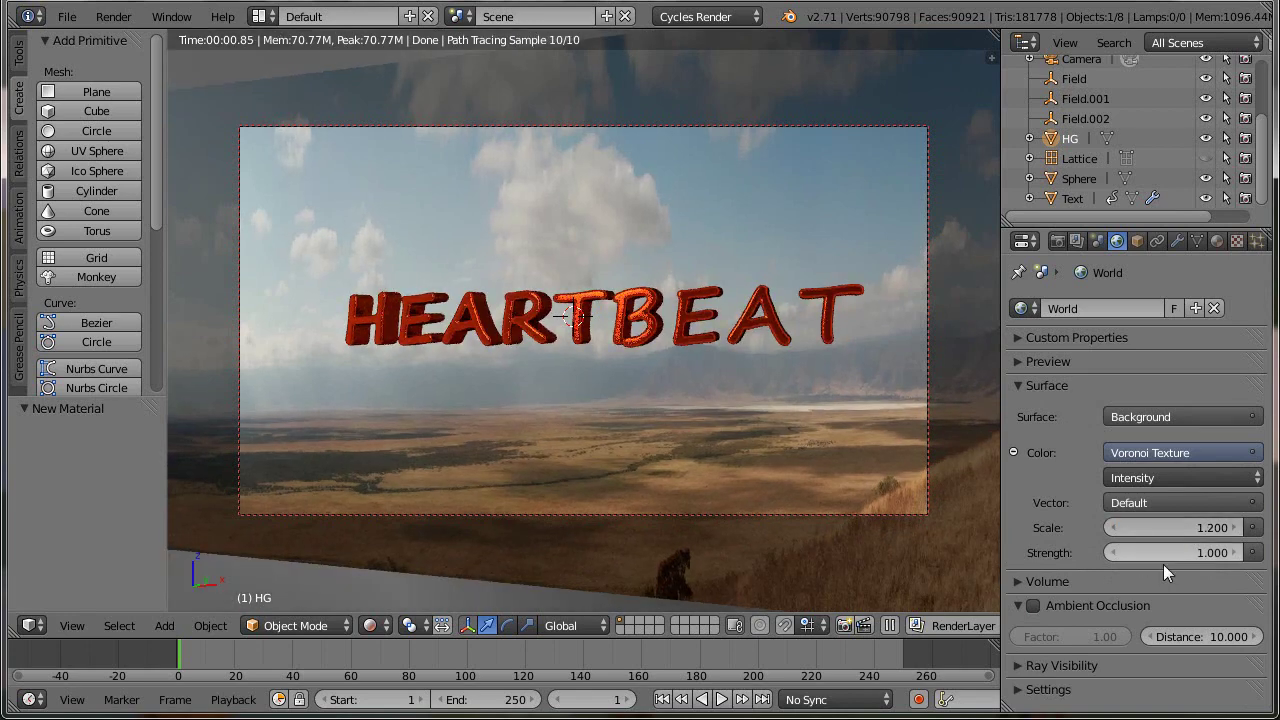
left_click(1188, 550)
type("1")
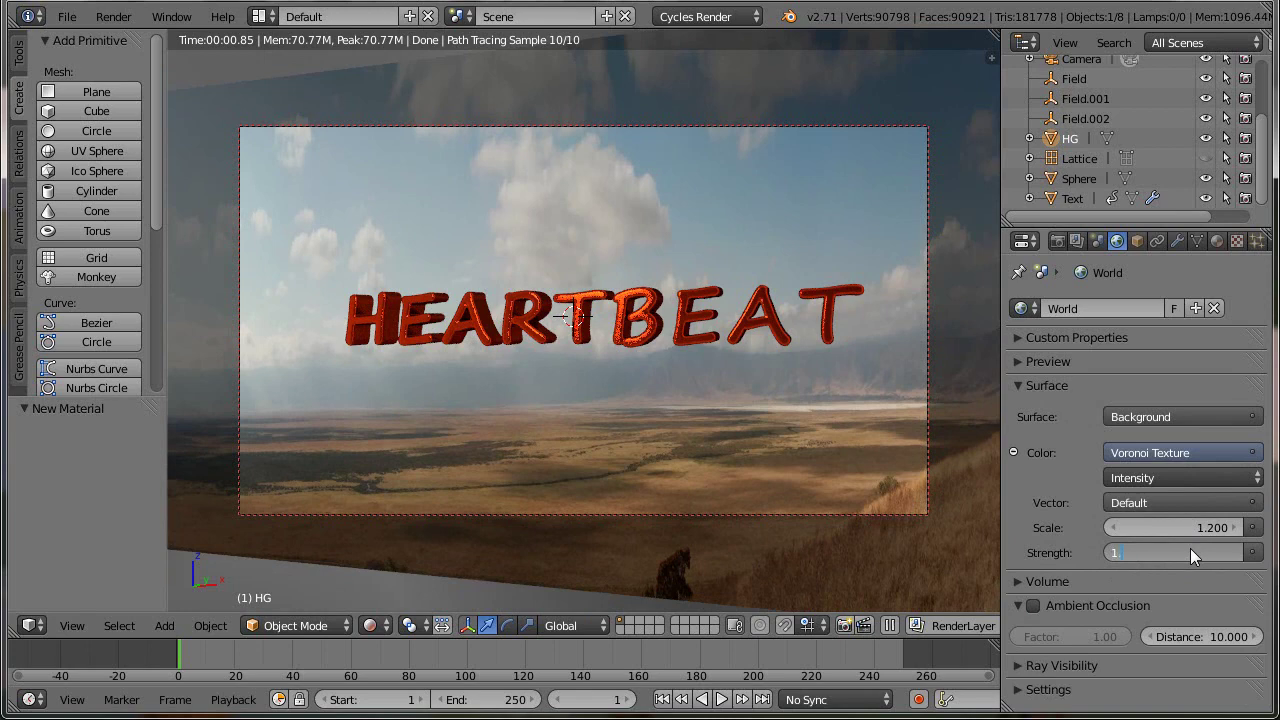
type(".5")
key("Return")
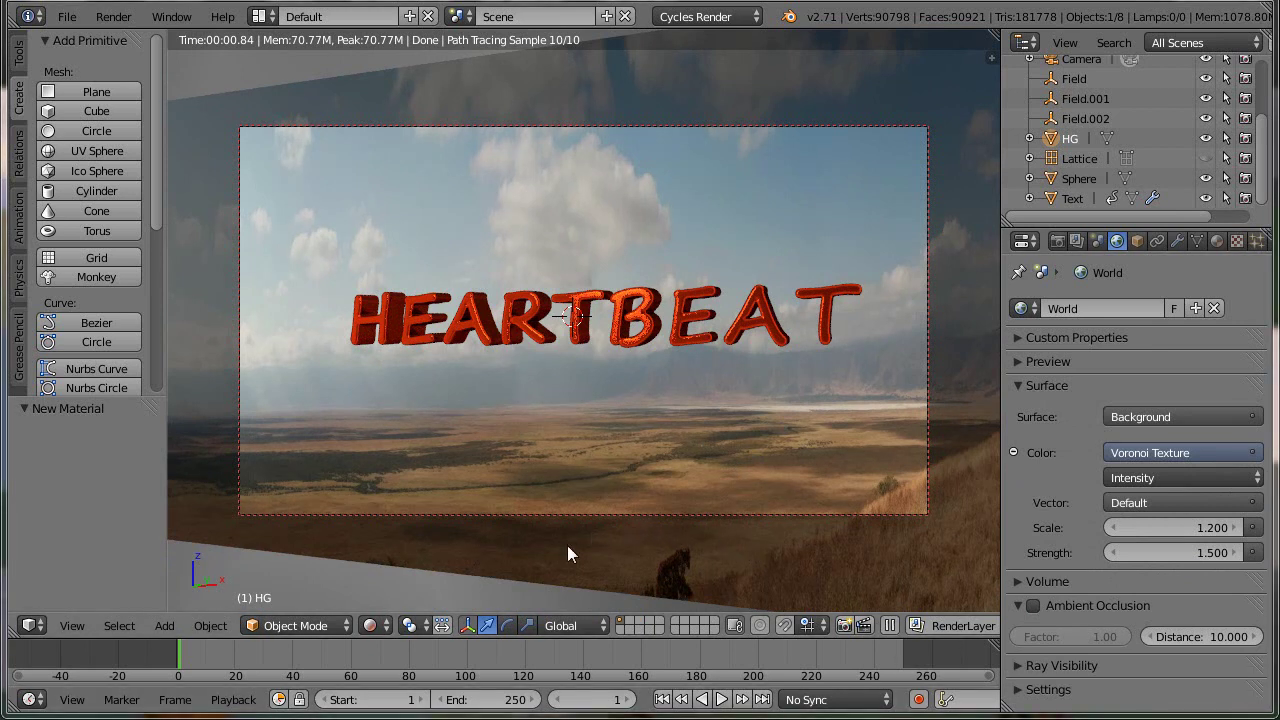
left_click(372, 625)
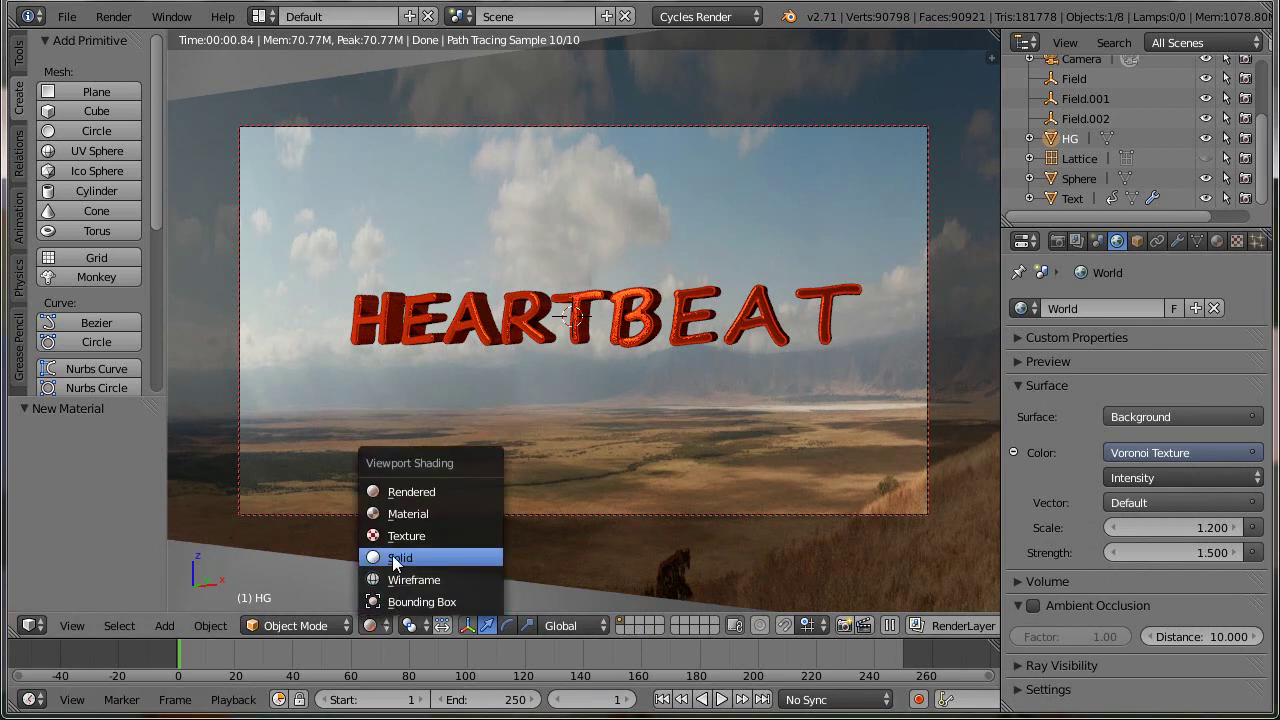
- Return to solid shading, select the HEARTBEAT text, and preview the animation from frame 1
left_click(392, 557)
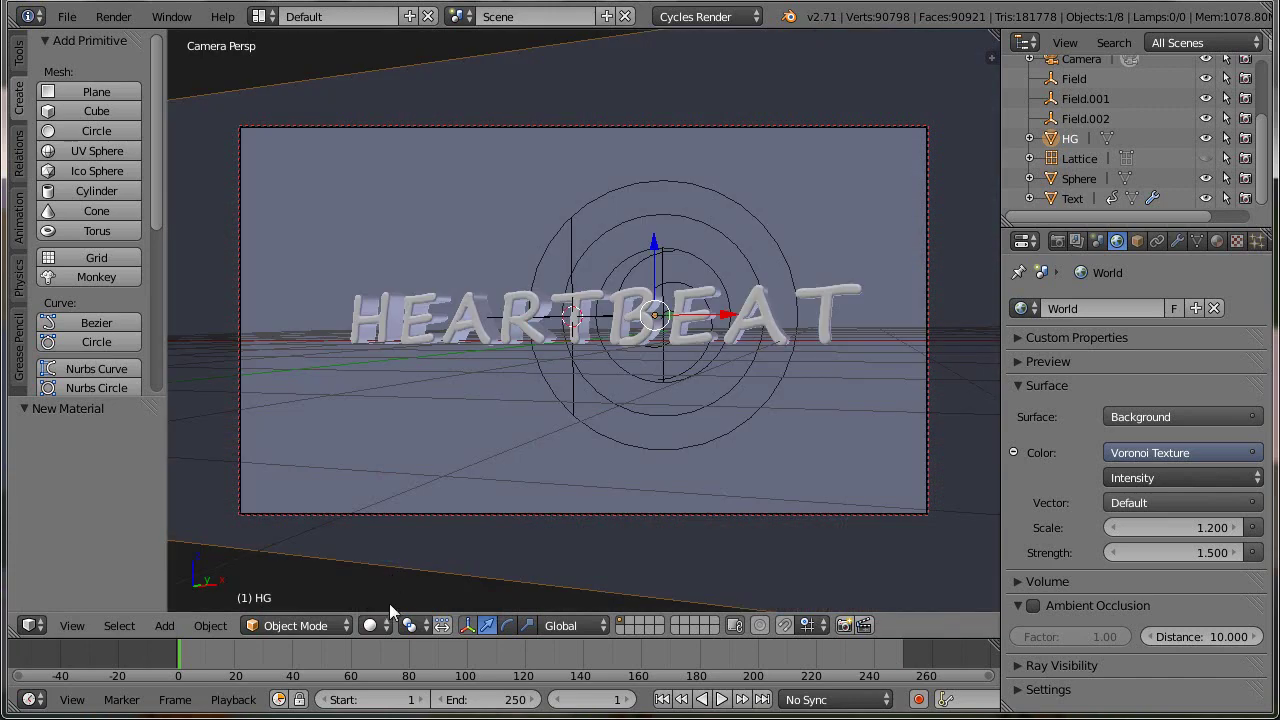
right_click(577, 296)
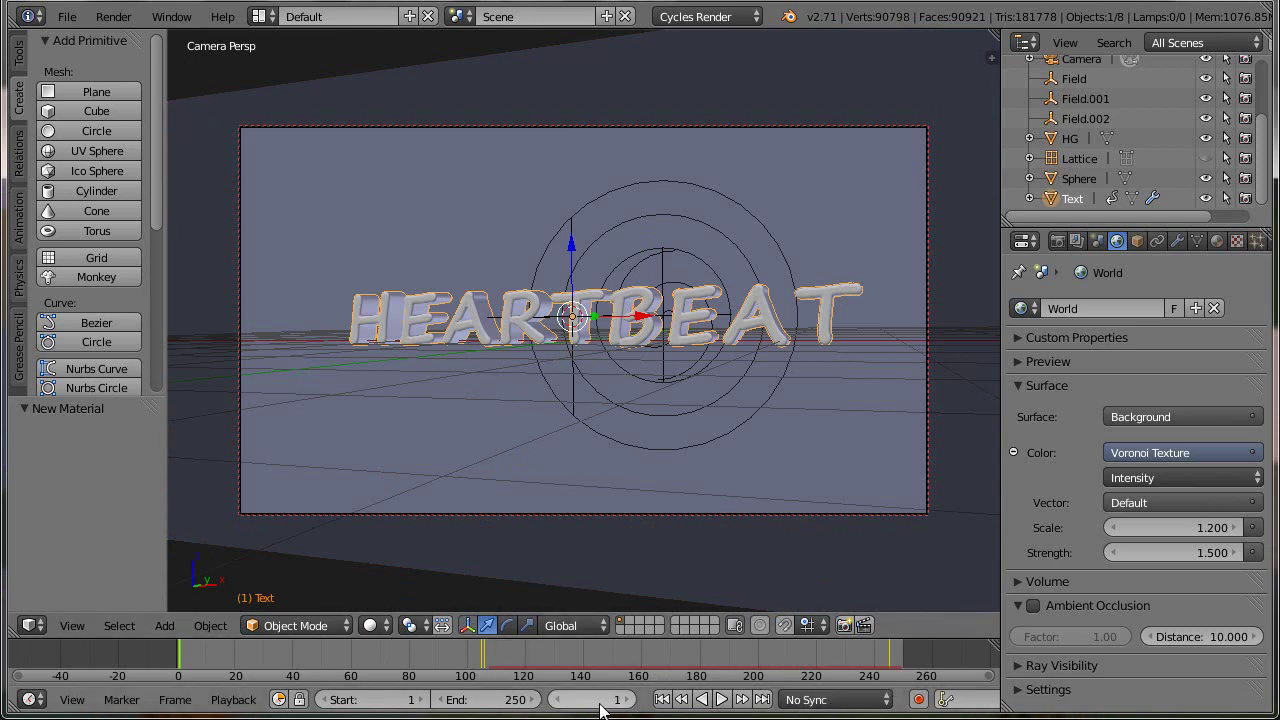
left_click(721, 699)
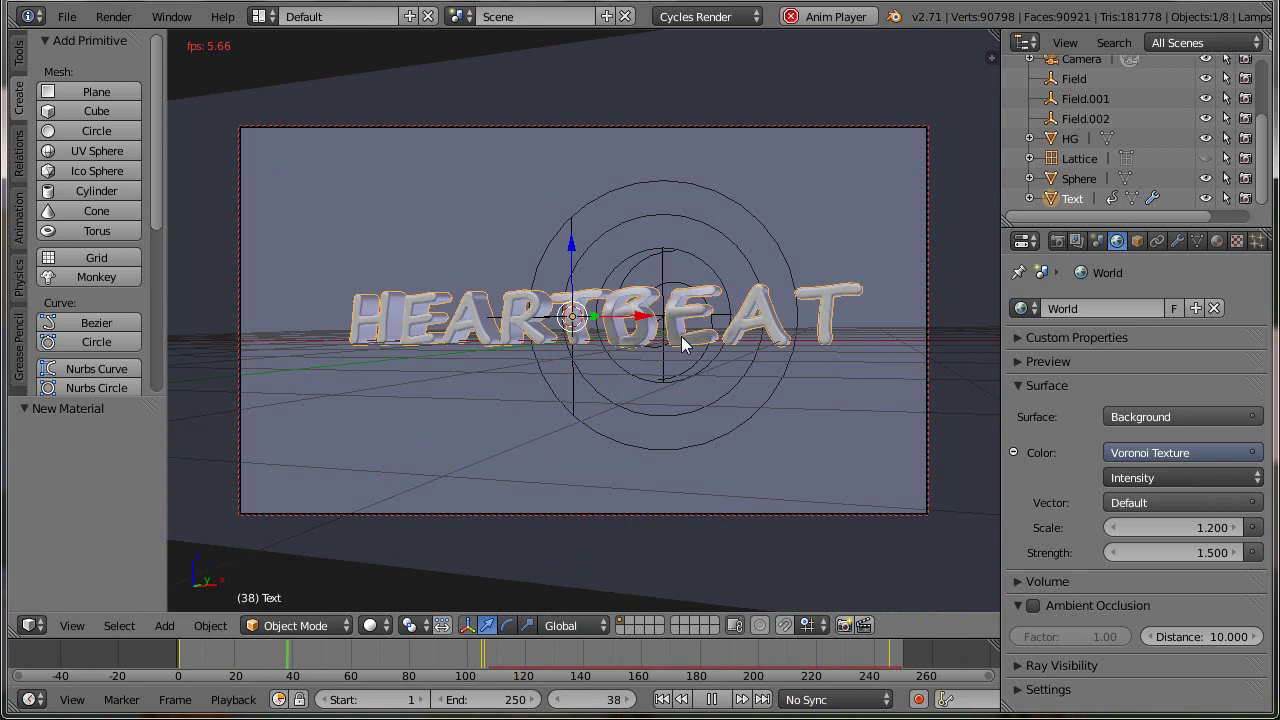
left_click(710, 699)
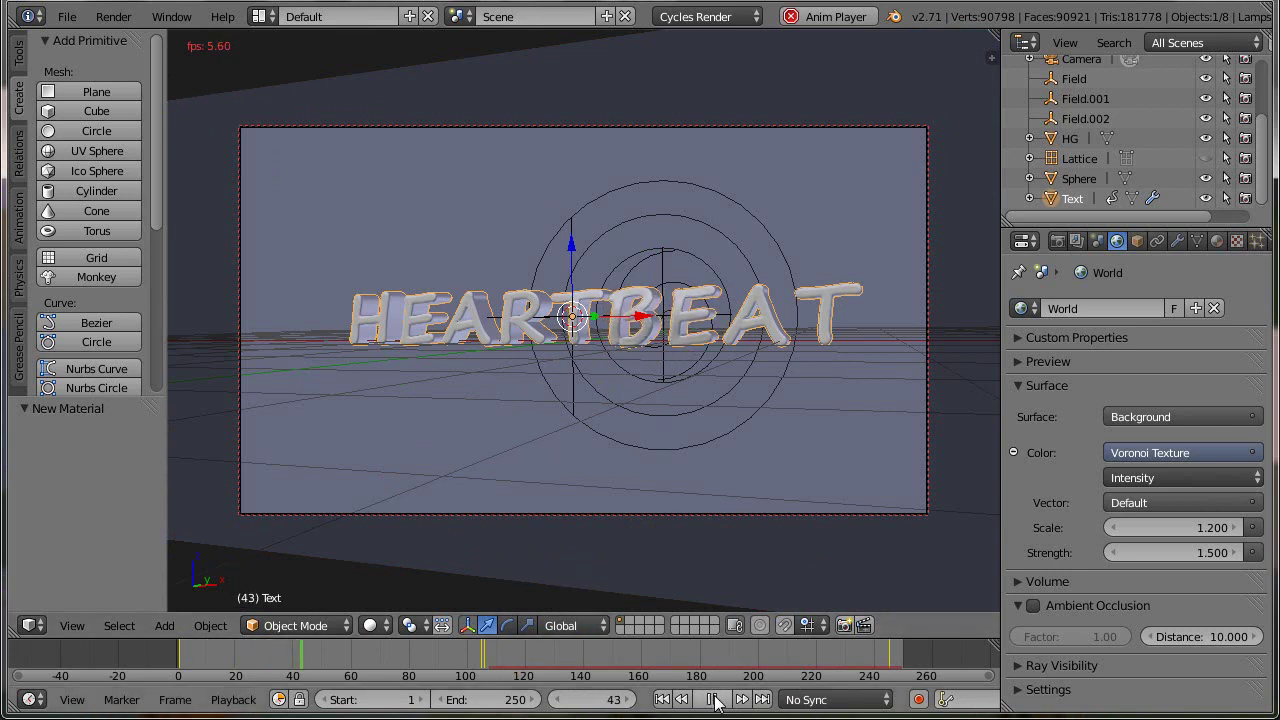
left_click(662, 699)
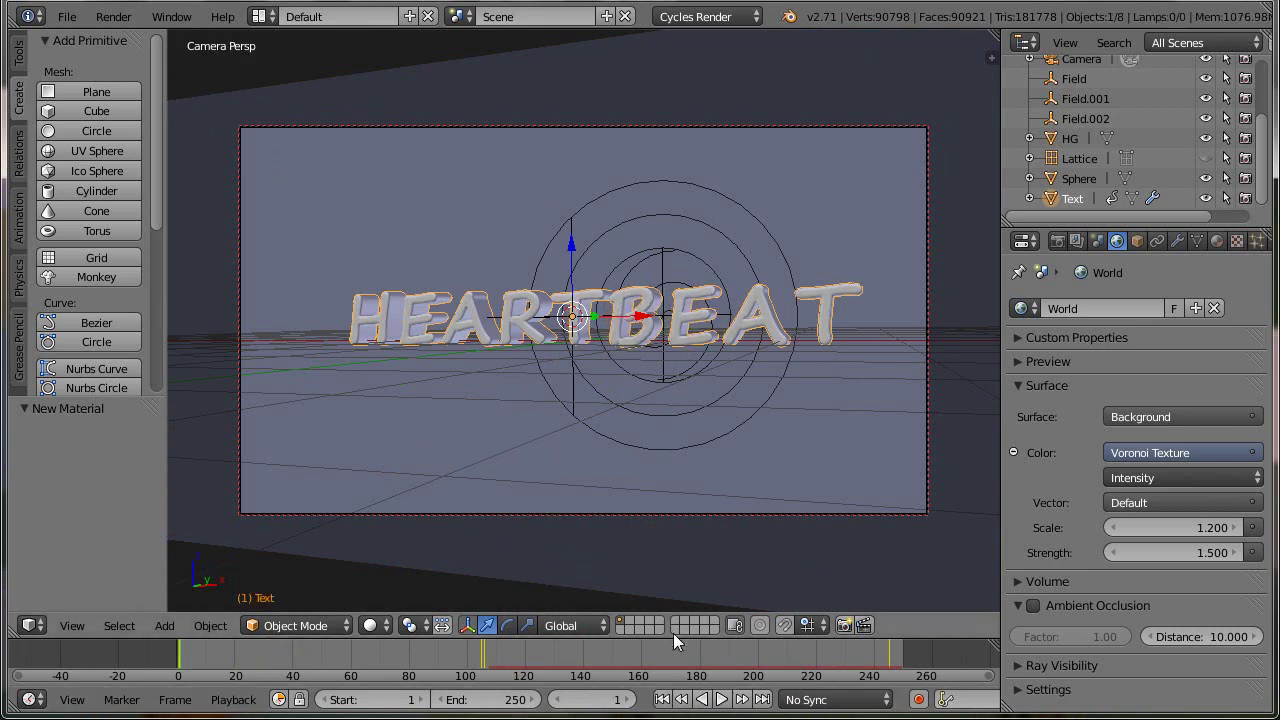
- Set playback sync to AV-sync and replay the animation, stopping at frame 1
left_click(797, 700)
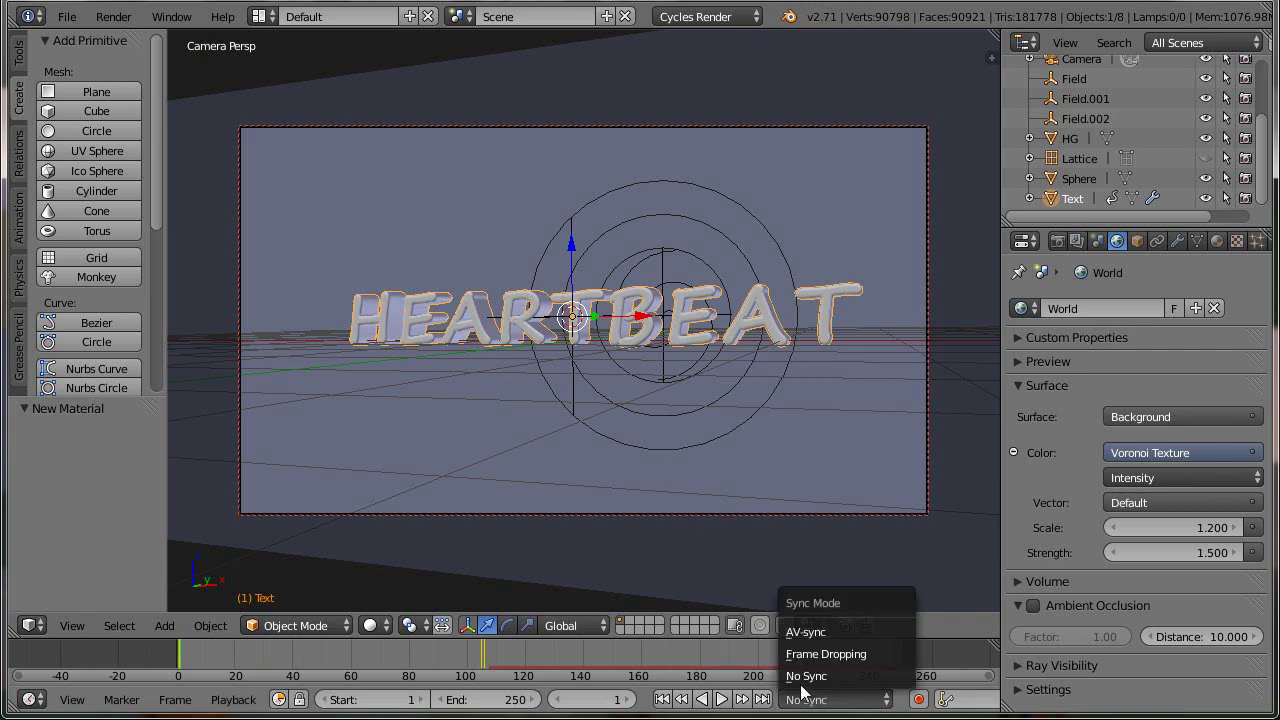
left_click(814, 634)
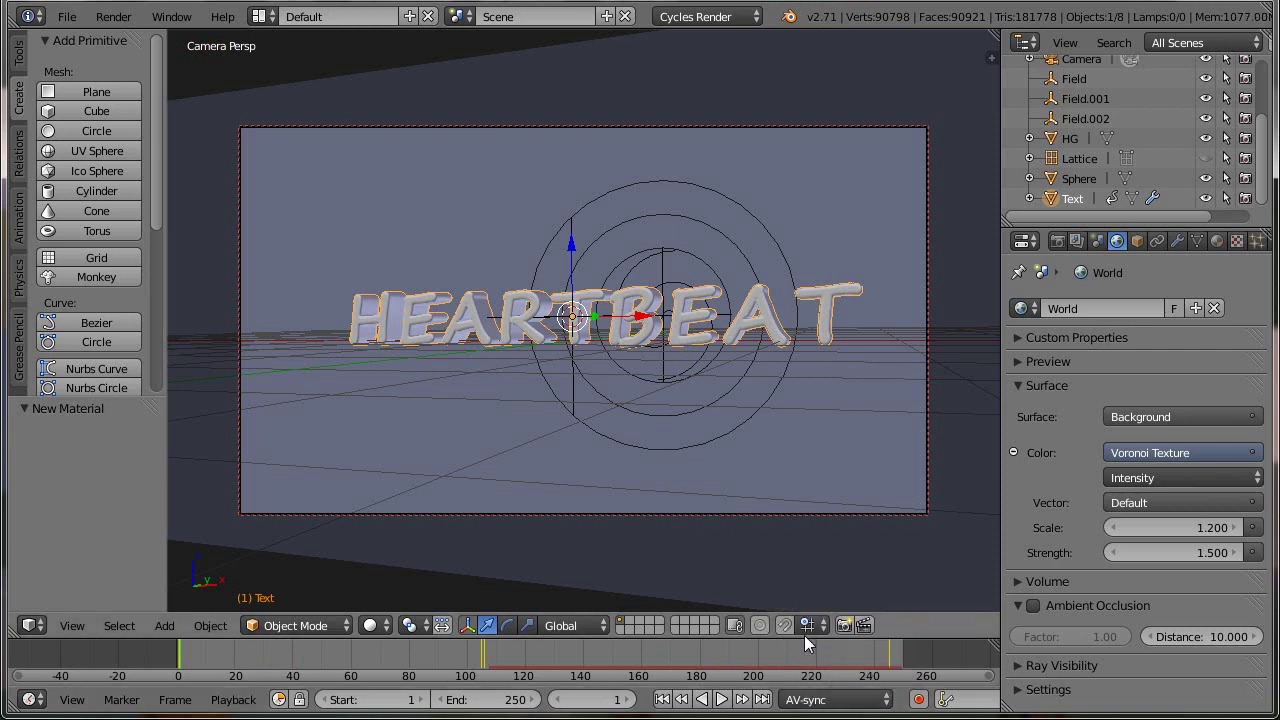
left_click(722, 699)
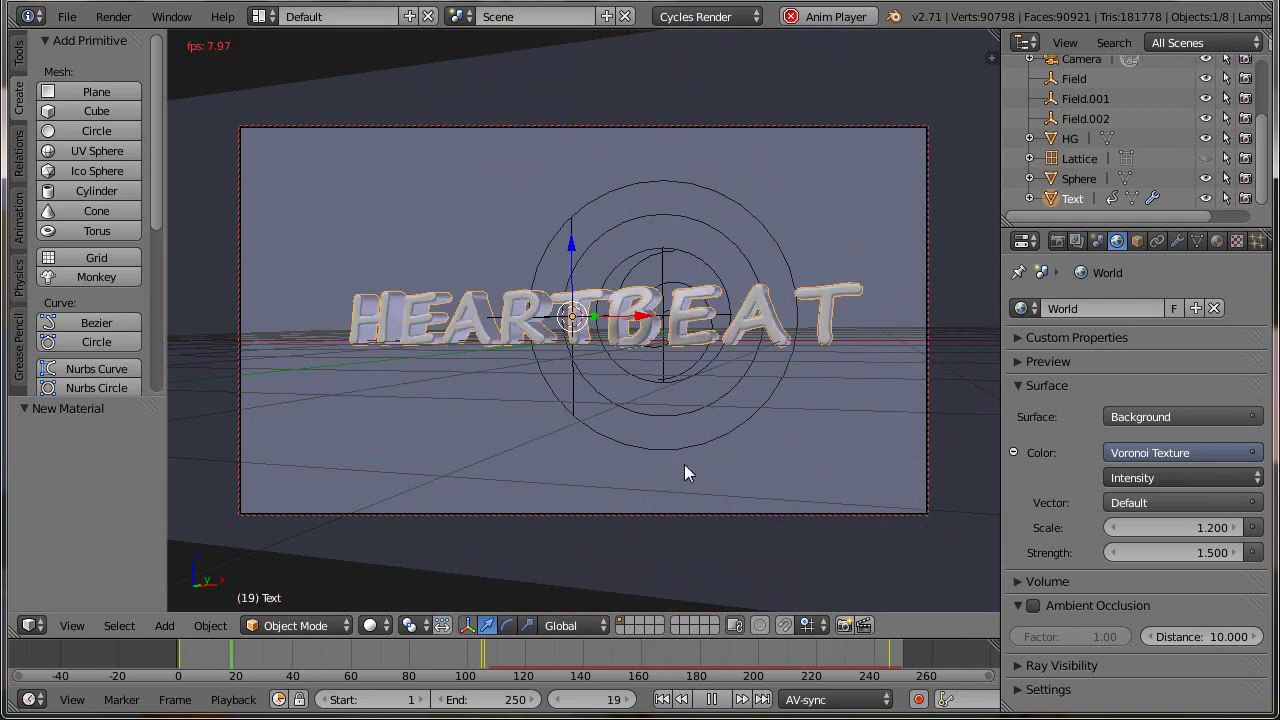
key("Escape")
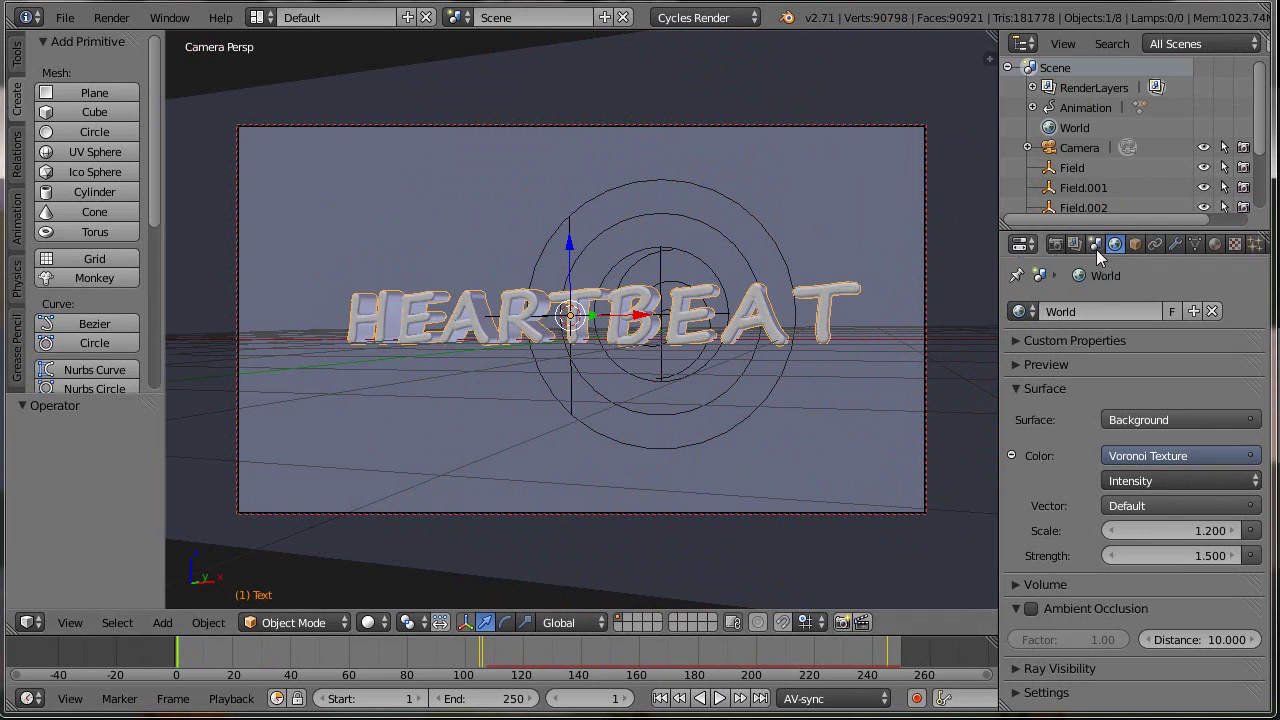
- Rename the render layer to Text and limit it to the first layer
left_click(1073, 244)
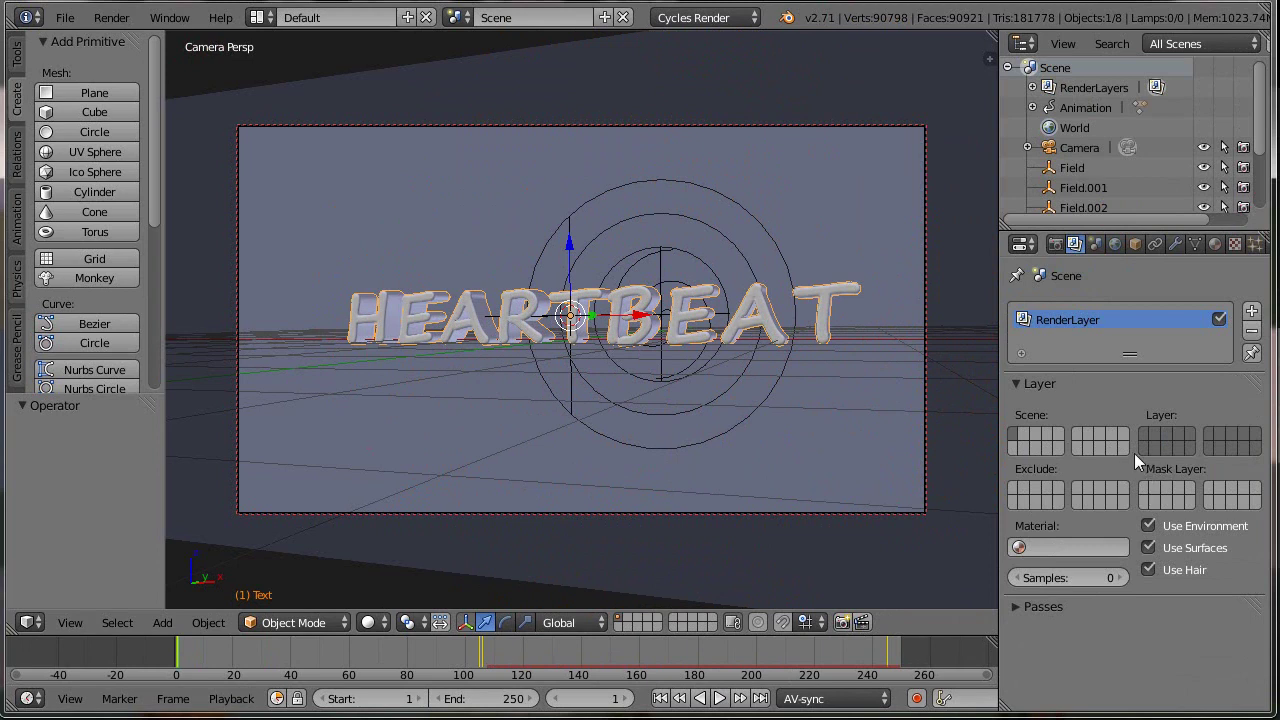
double_click(1065, 320)
type("Text")
key("Return")
left_click(1145, 435)
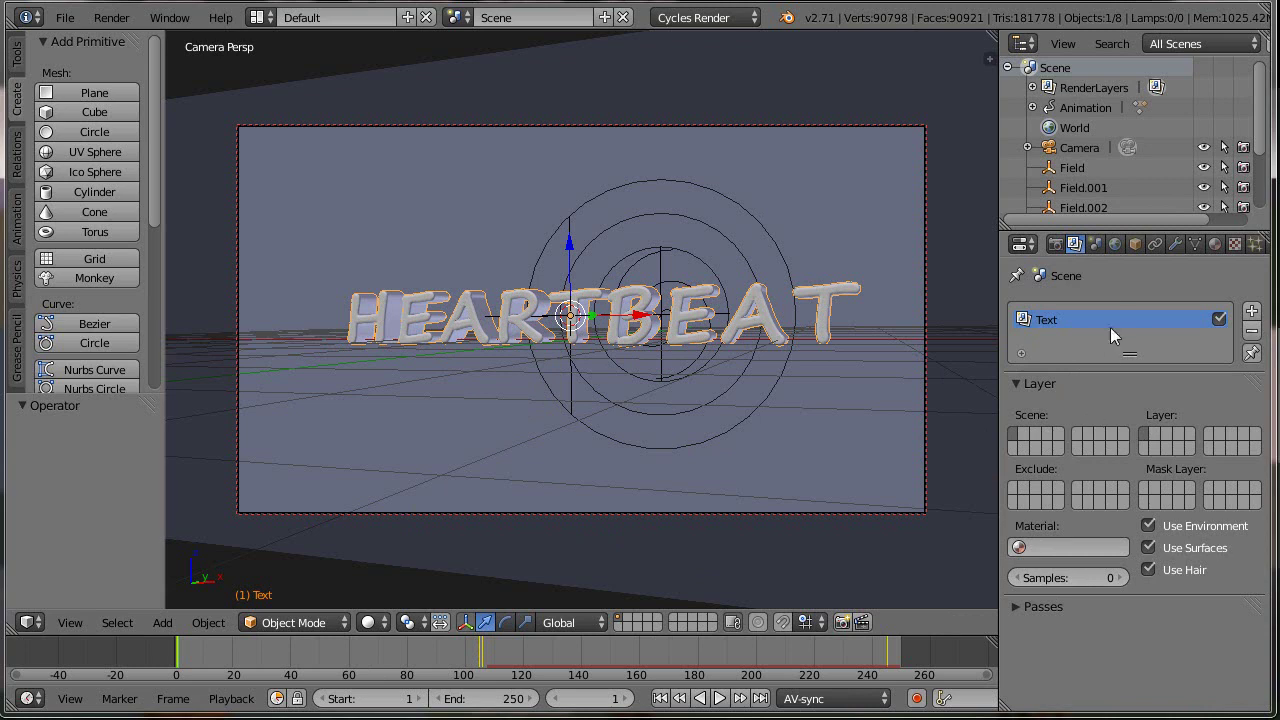
- Add a second render layer named HG assigned to its own layer
left_click(1252, 312)
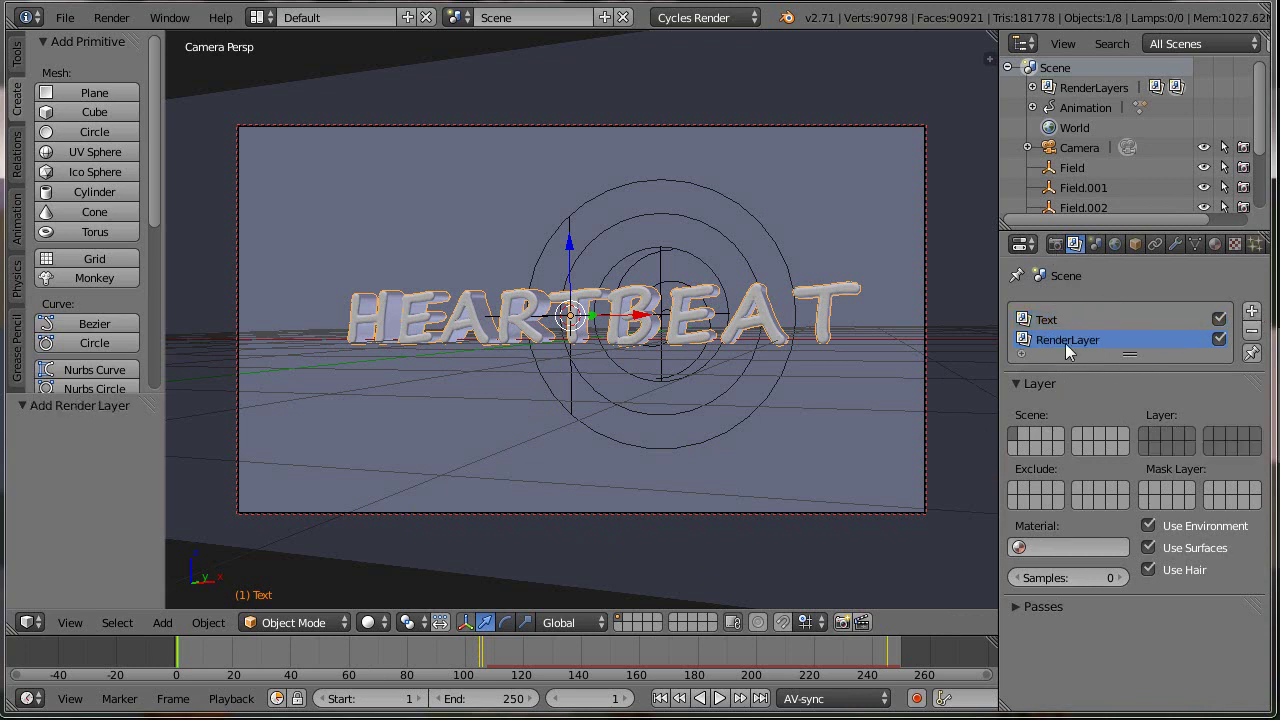
double_click(1066, 343)
type("HG")
key("Return")
left_click(1155, 434)
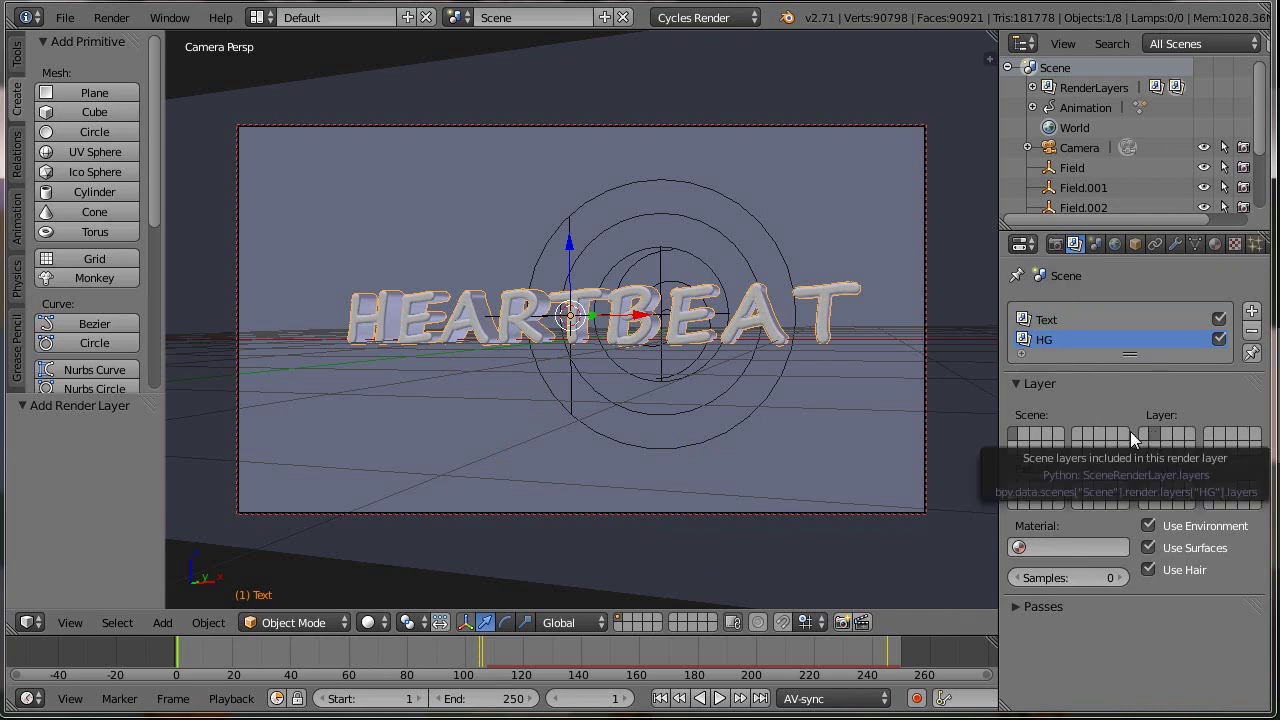
- Move the HG object onto a new layer and make that layer visible
right_click(493, 74)
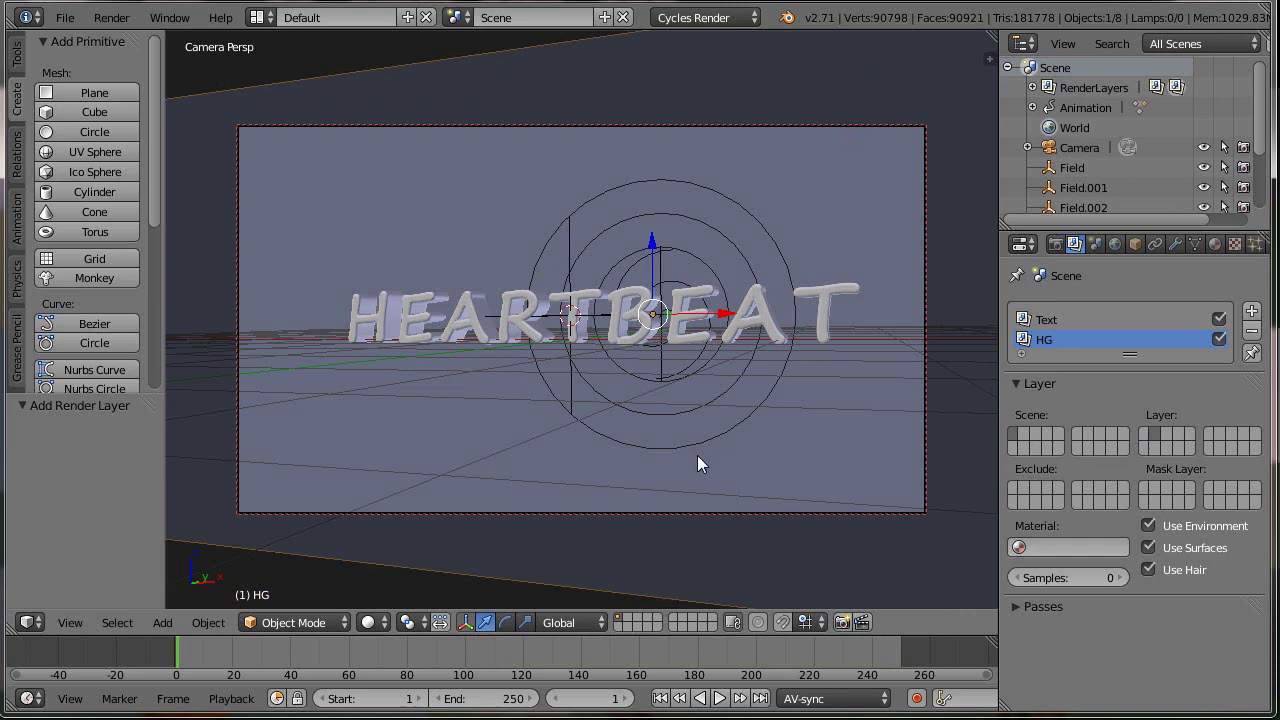
key("m")
left_click(875, 491)
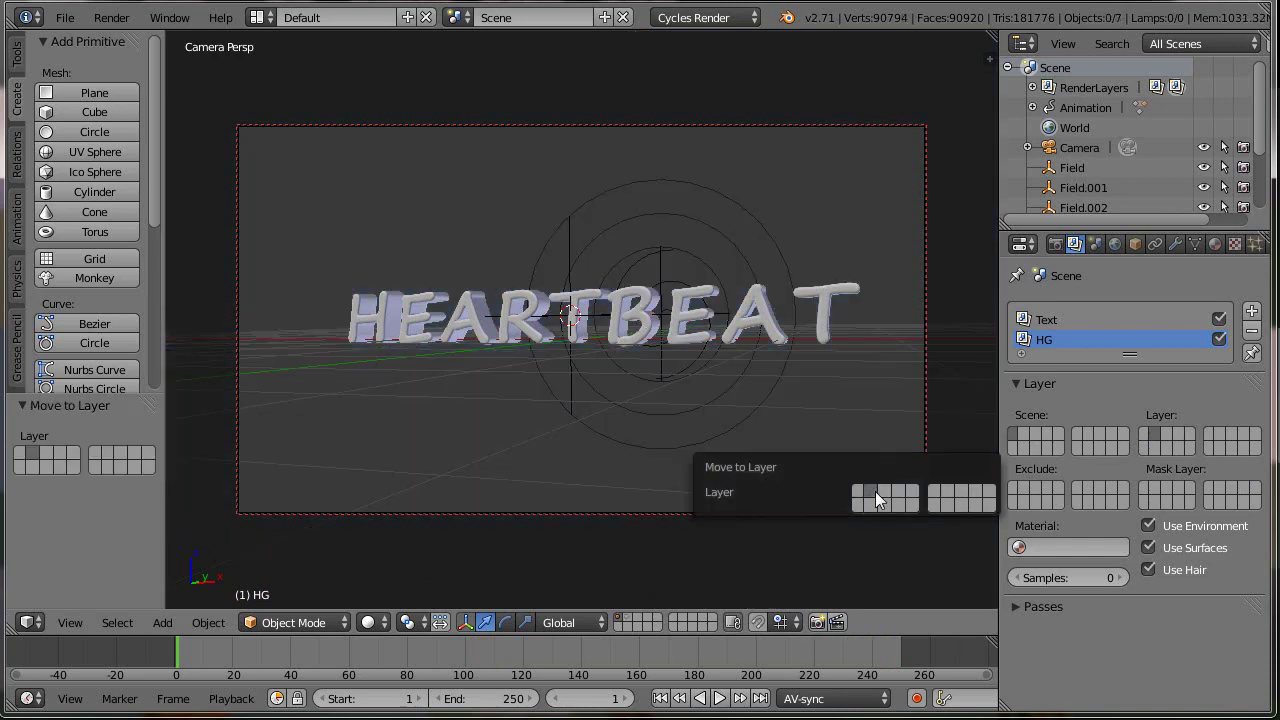
left_click(630, 622)
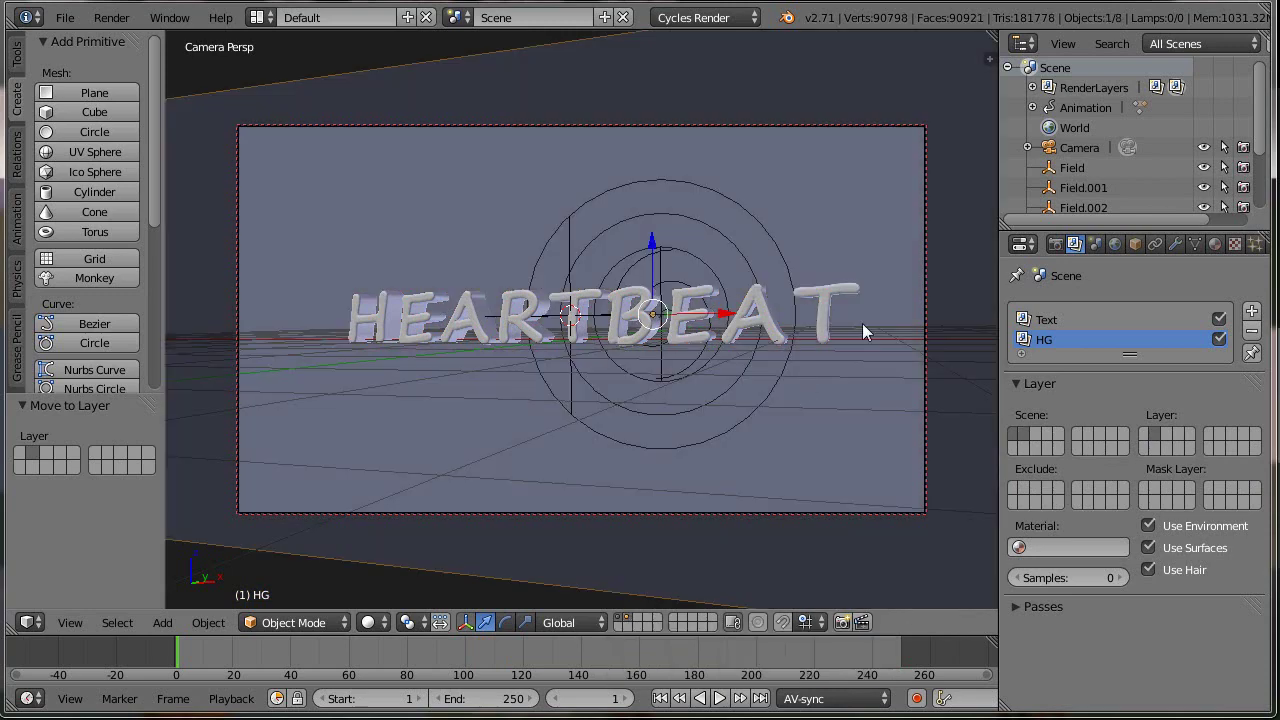
- Apply the HDTV 720p render preset with a 25 fps frame rate
left_click(1054, 245)
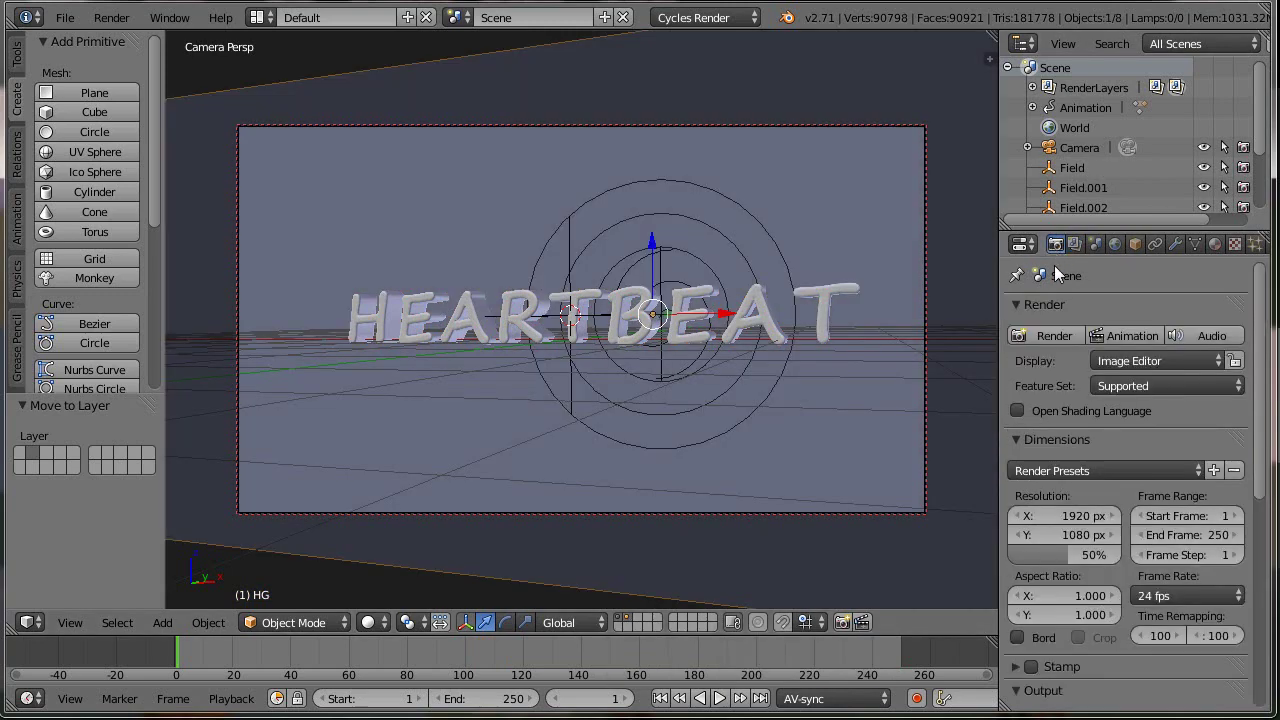
scroll(1086, 420, "down", 3)
left_click(1067, 349)
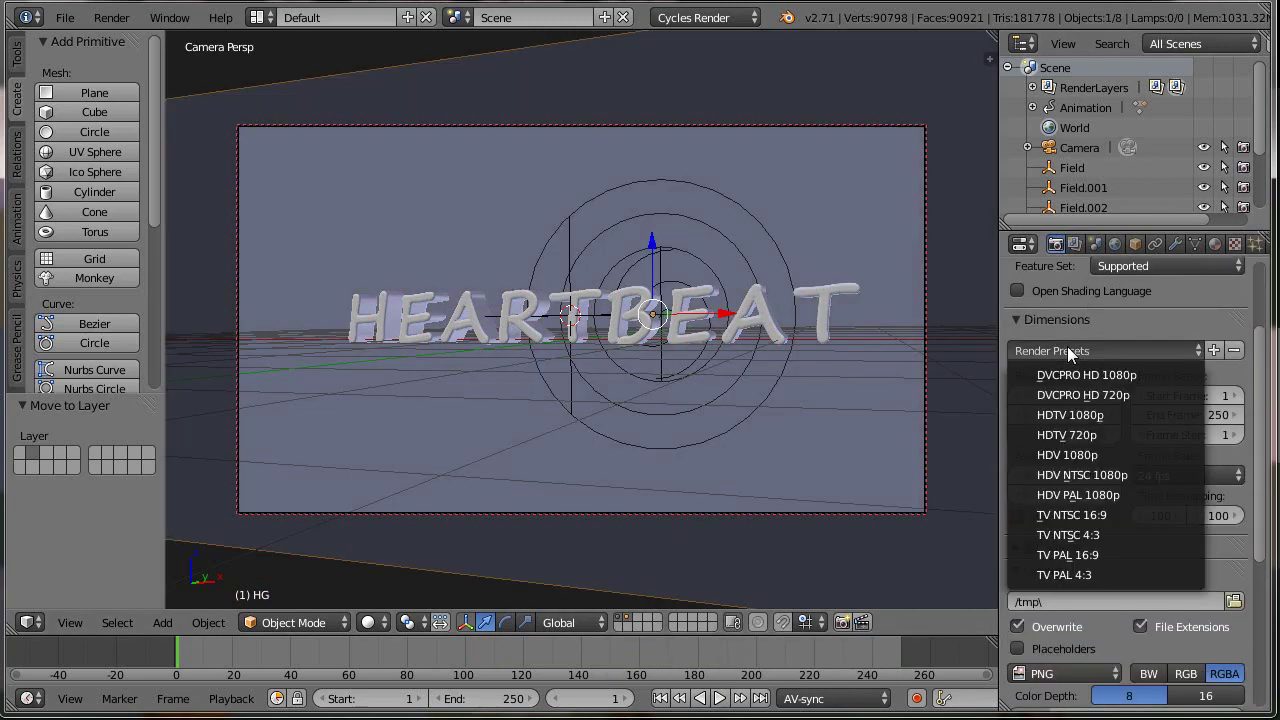
left_click(1082, 436)
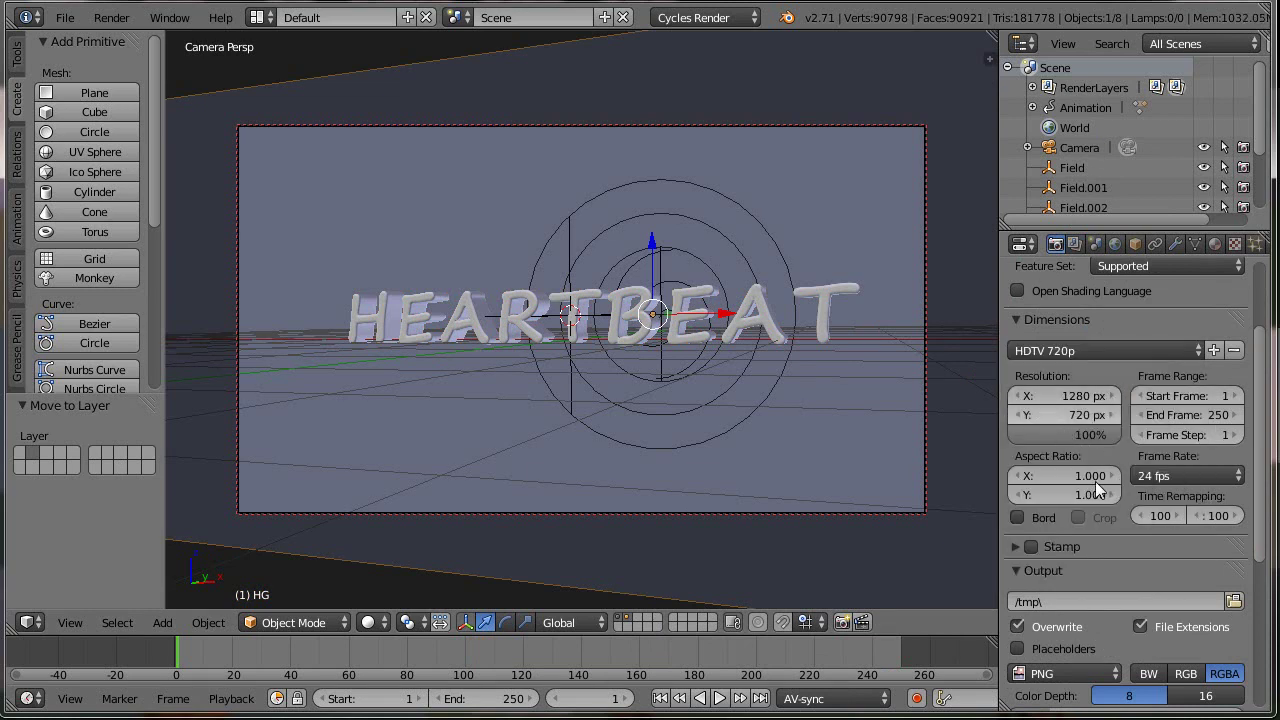
left_click(1142, 475)
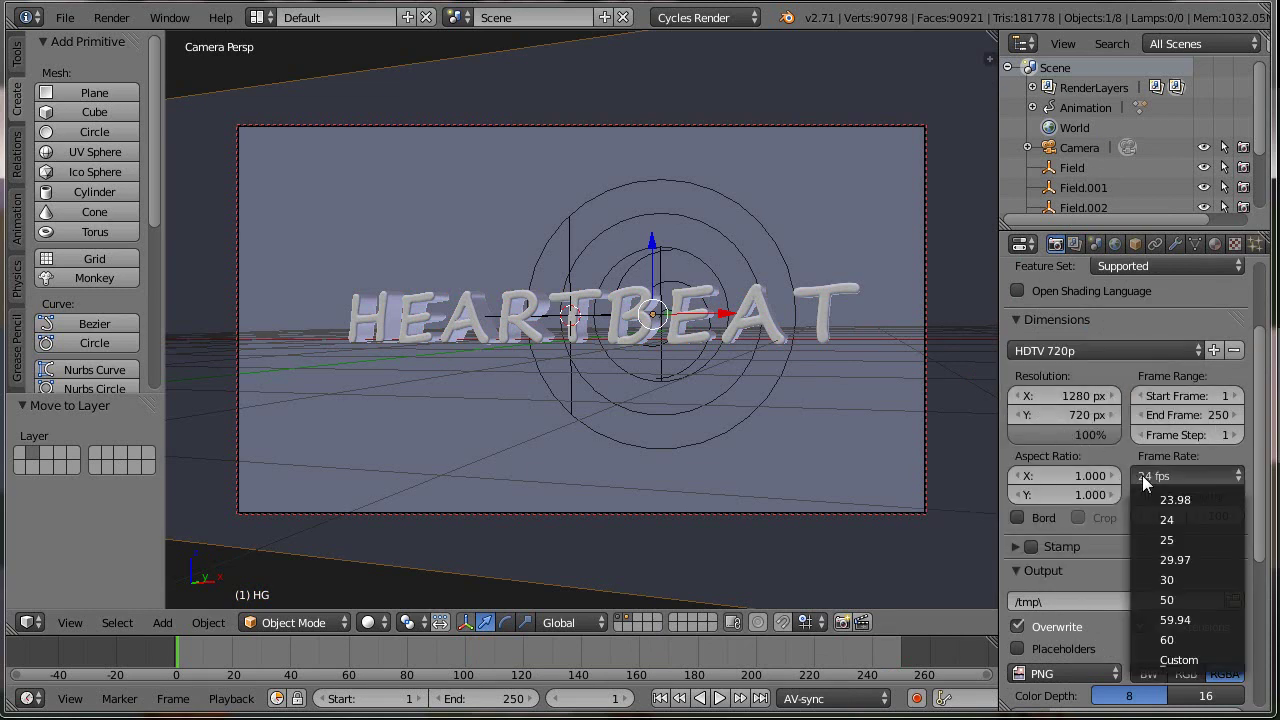
left_click(1174, 538)
scroll(1130, 526, "down", 4)
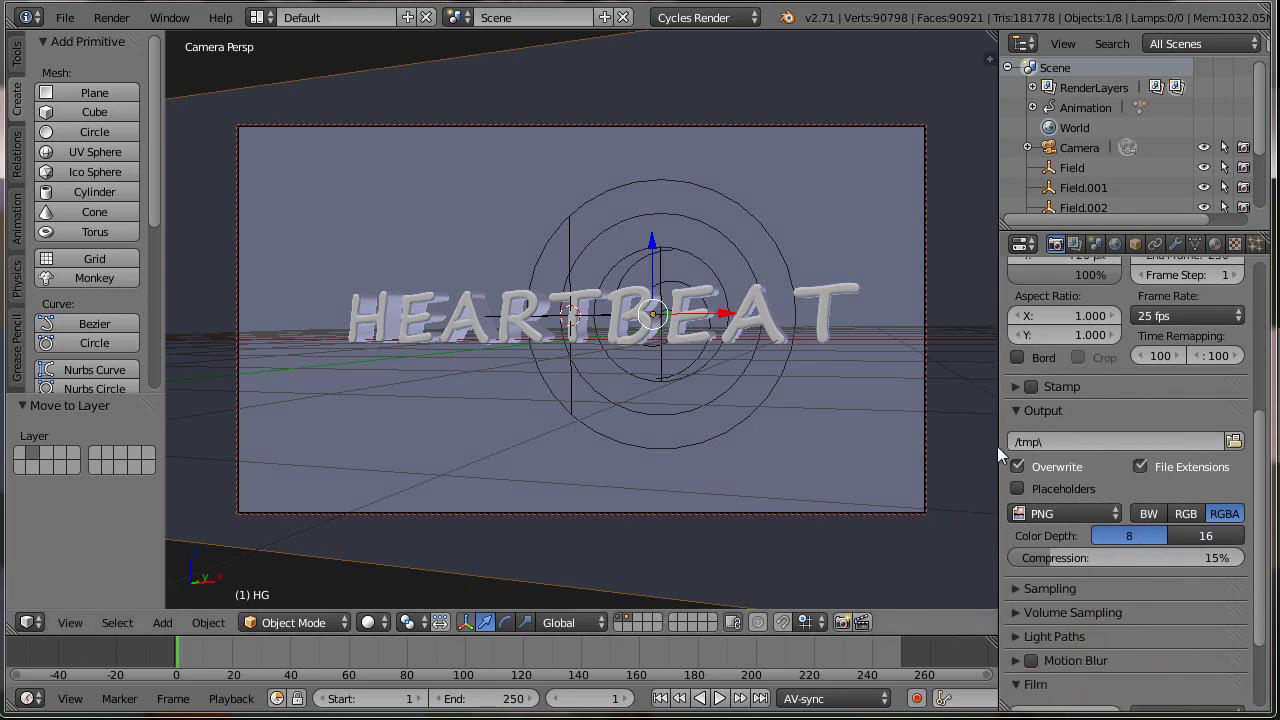
left_click(1063, 511)
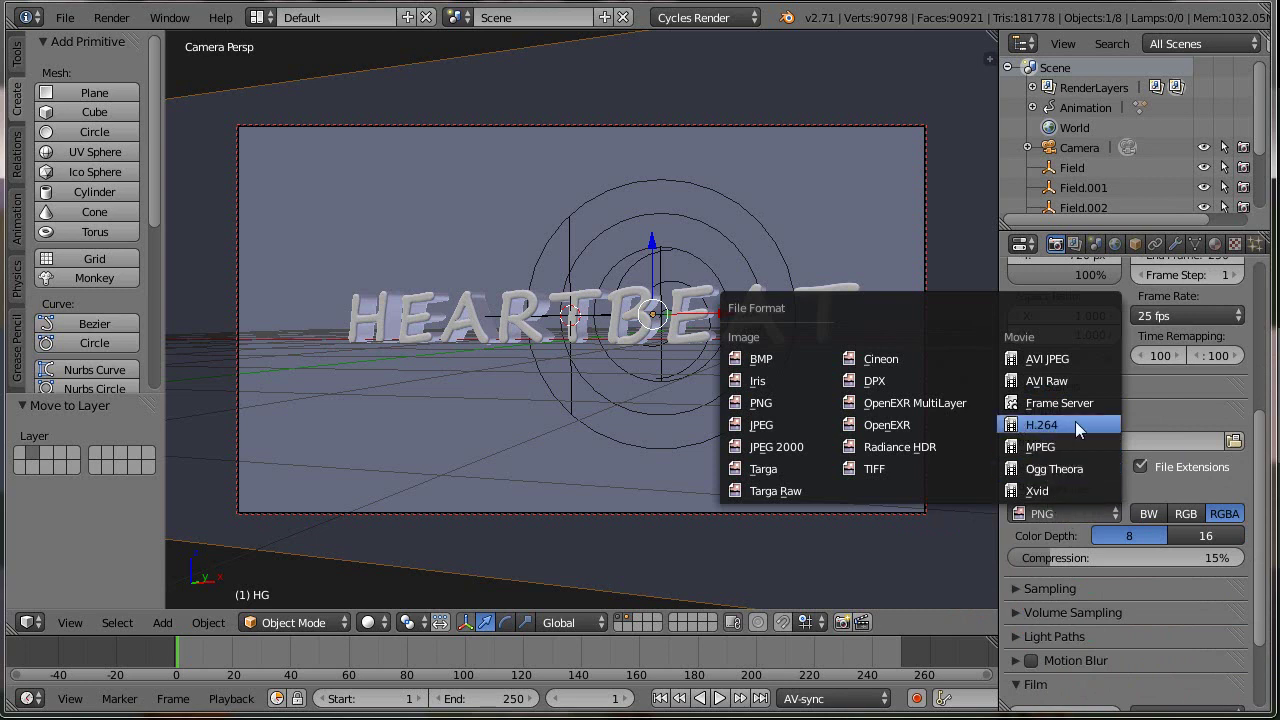
- Set the output file format to MPEG with RGB colour
left_click(1046, 444)
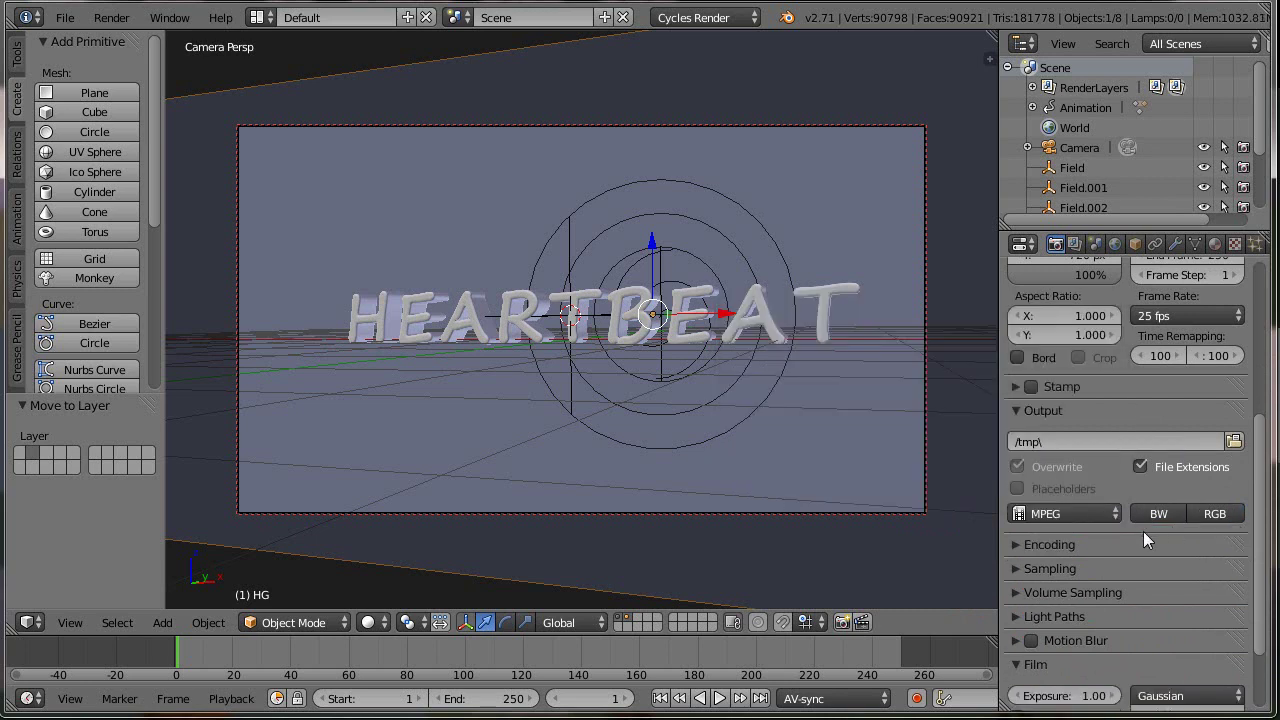
left_click(1214, 514)
left_click(1058, 544)
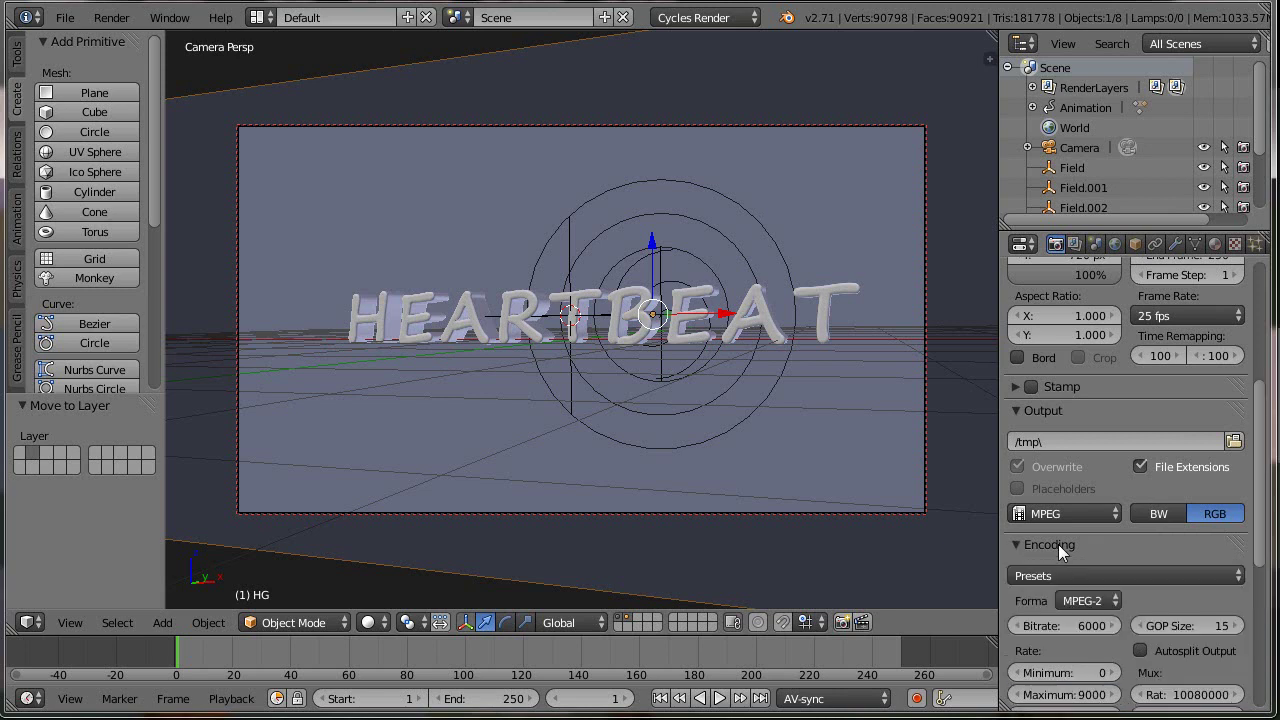
scroll(1146, 554, "down", 4)
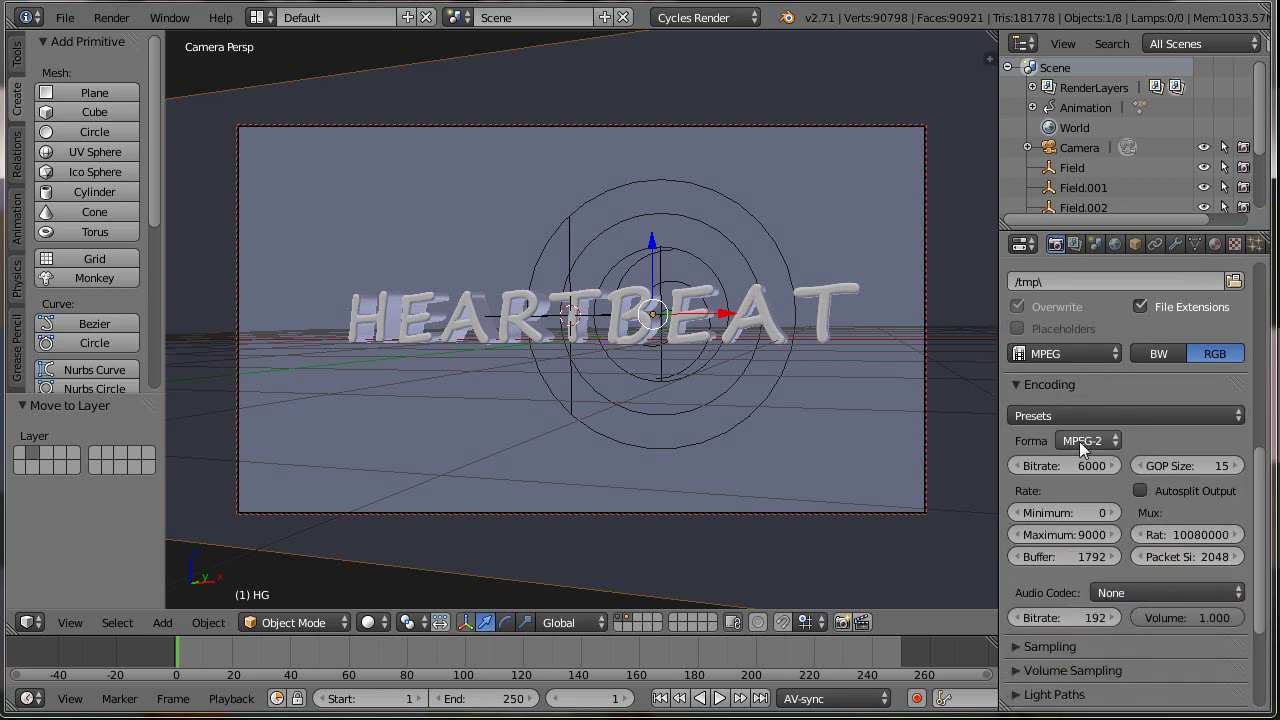
- Set the encoding container to MPEG-4 and the audio codec to MP3
left_click(1079, 441)
left_click(1080, 374)
left_click(1112, 593)
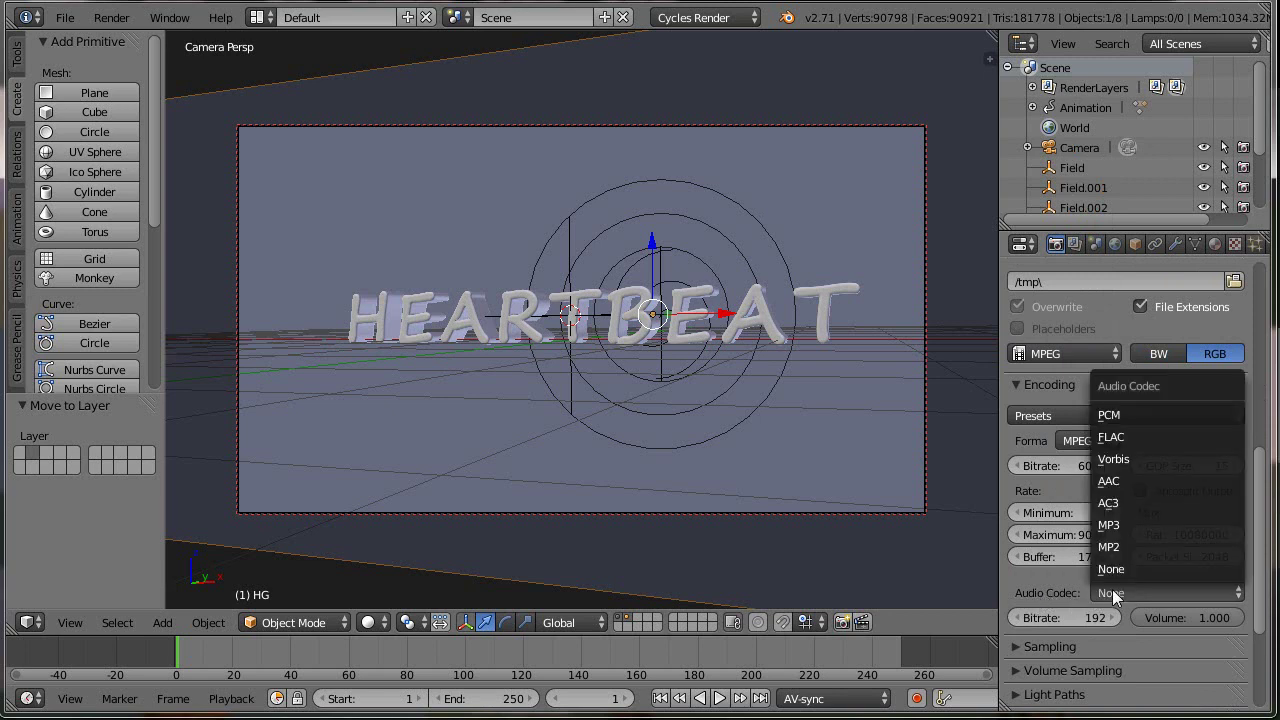
left_click(1130, 524)
scroll(1154, 659, "down", 1)
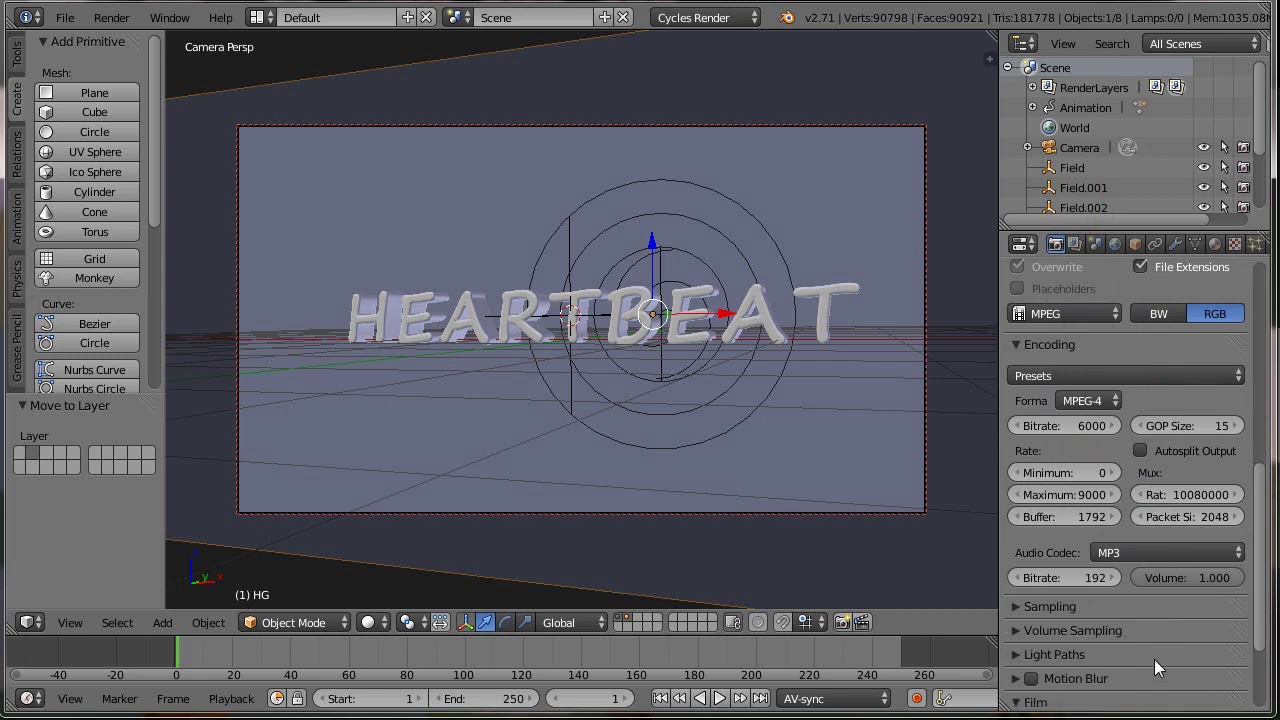
left_click(1056, 606)
scroll(1110, 598, "down", 3)
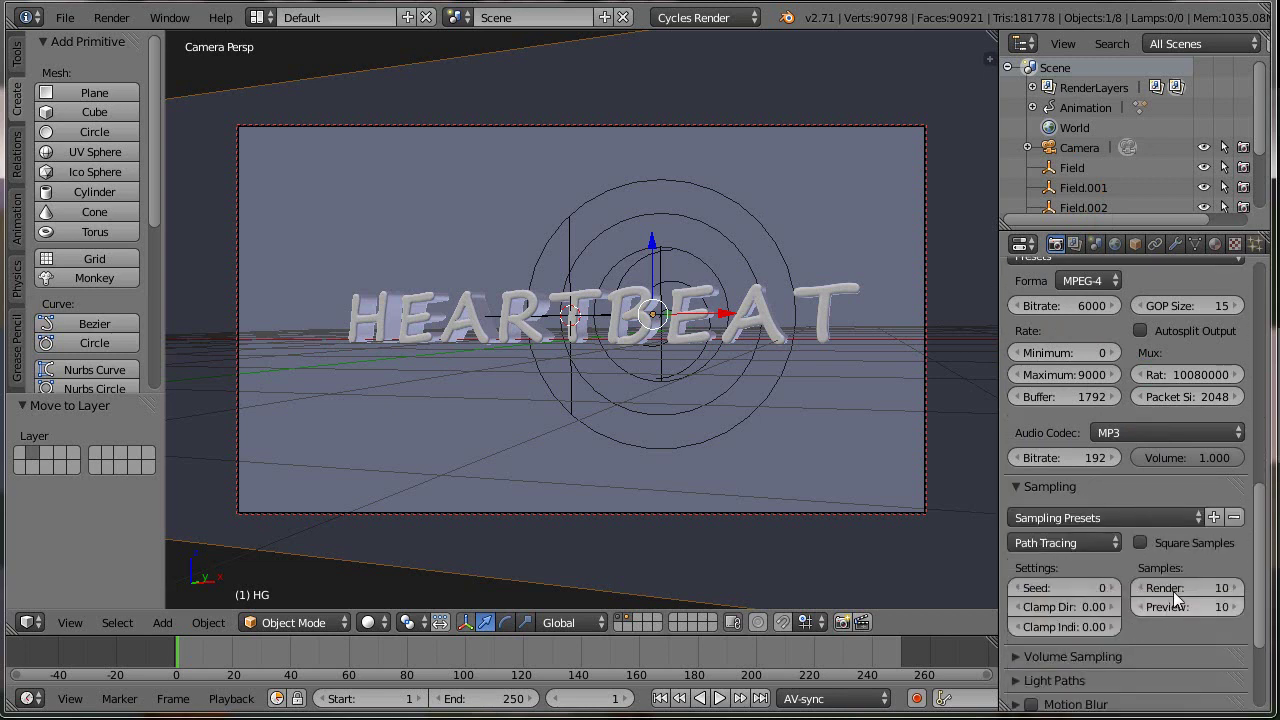
- Set render samples to 125 and apply the Full Global Illumination light path preset
left_click(1174, 587)
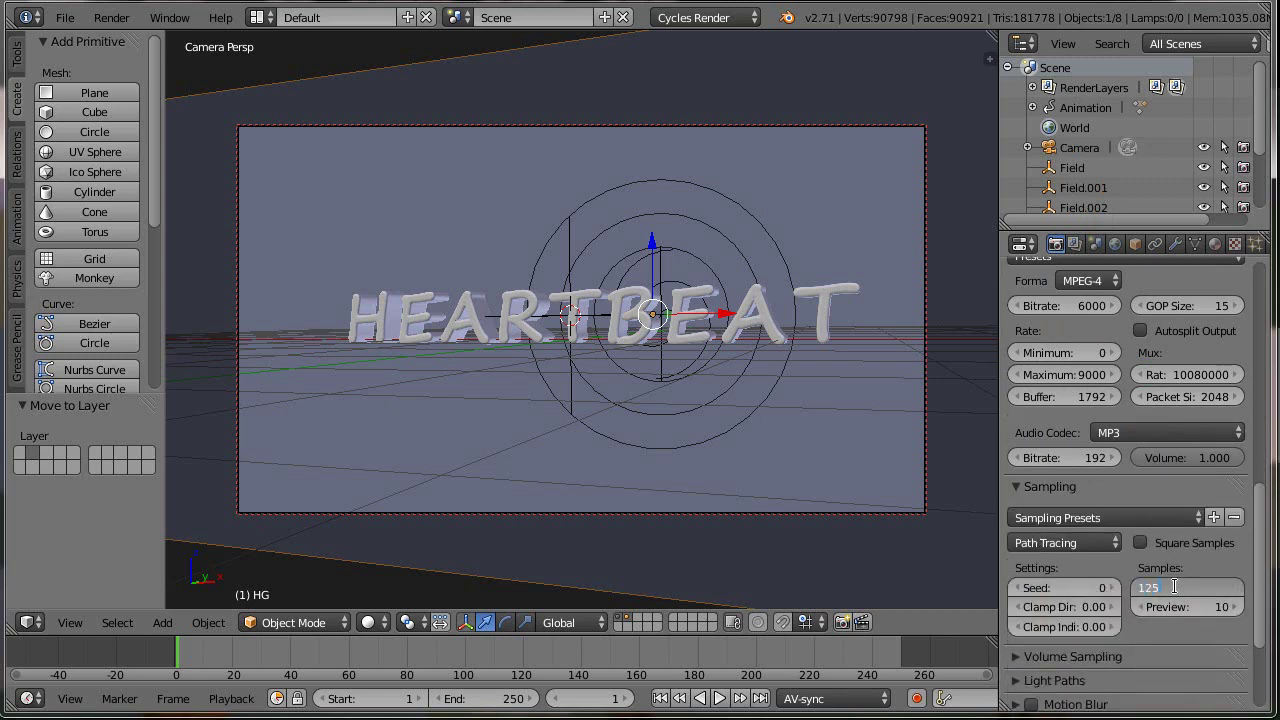
key("Return")
scroll(1178, 610, "down", 3)
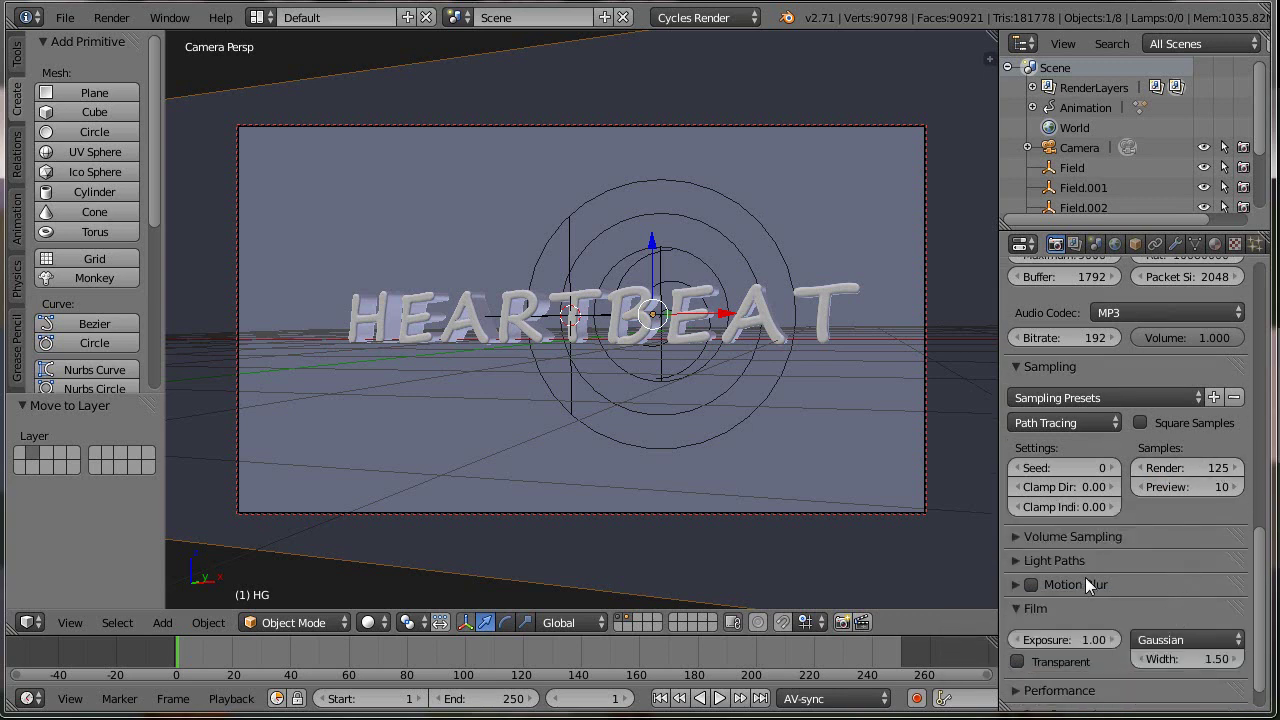
left_click(1075, 560)
scroll(1076, 565, "down", 3)
left_click(1065, 472)
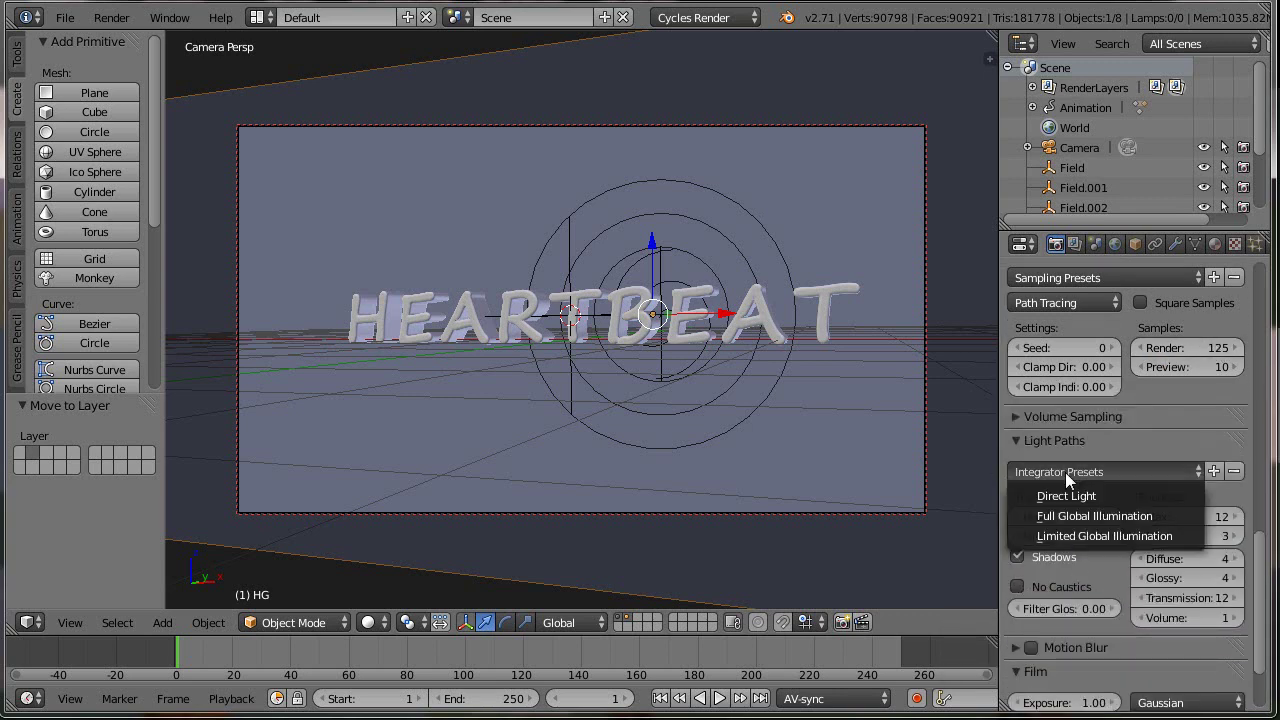
left_click(1066, 517)
- Make the film background transparent
scroll(1068, 578, "down", 2)
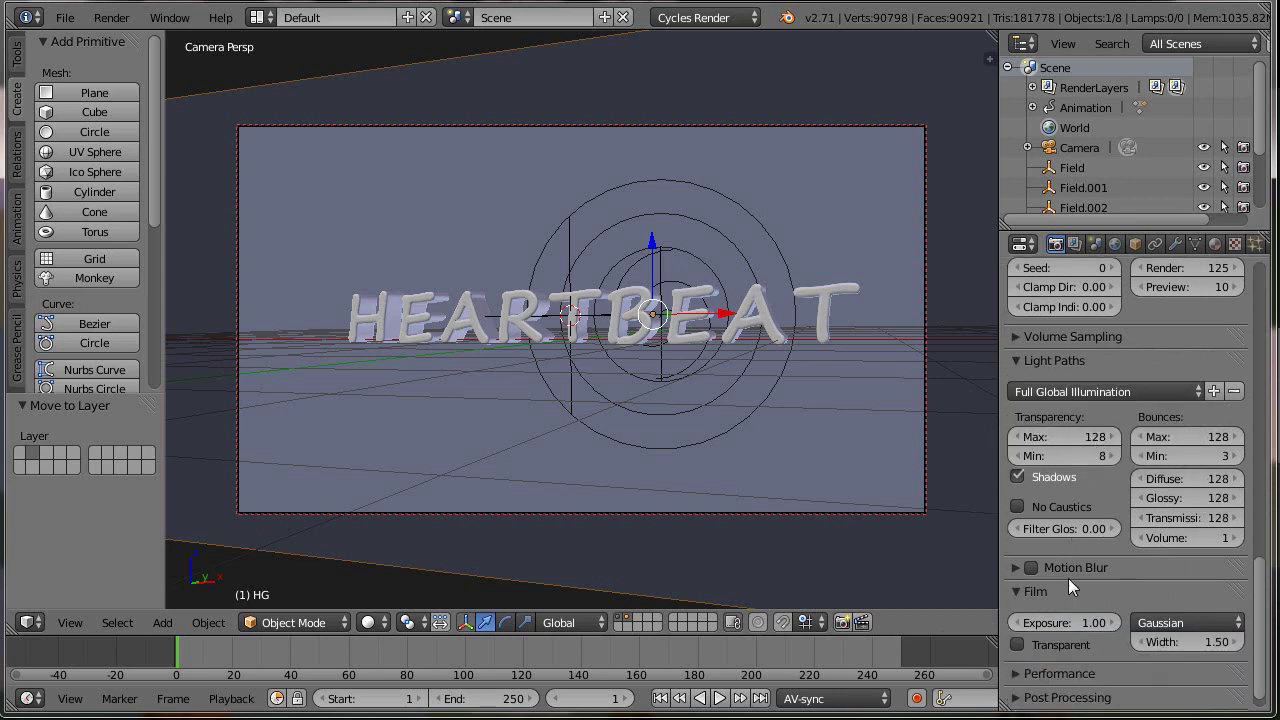
scroll(1068, 588, "down", 1)
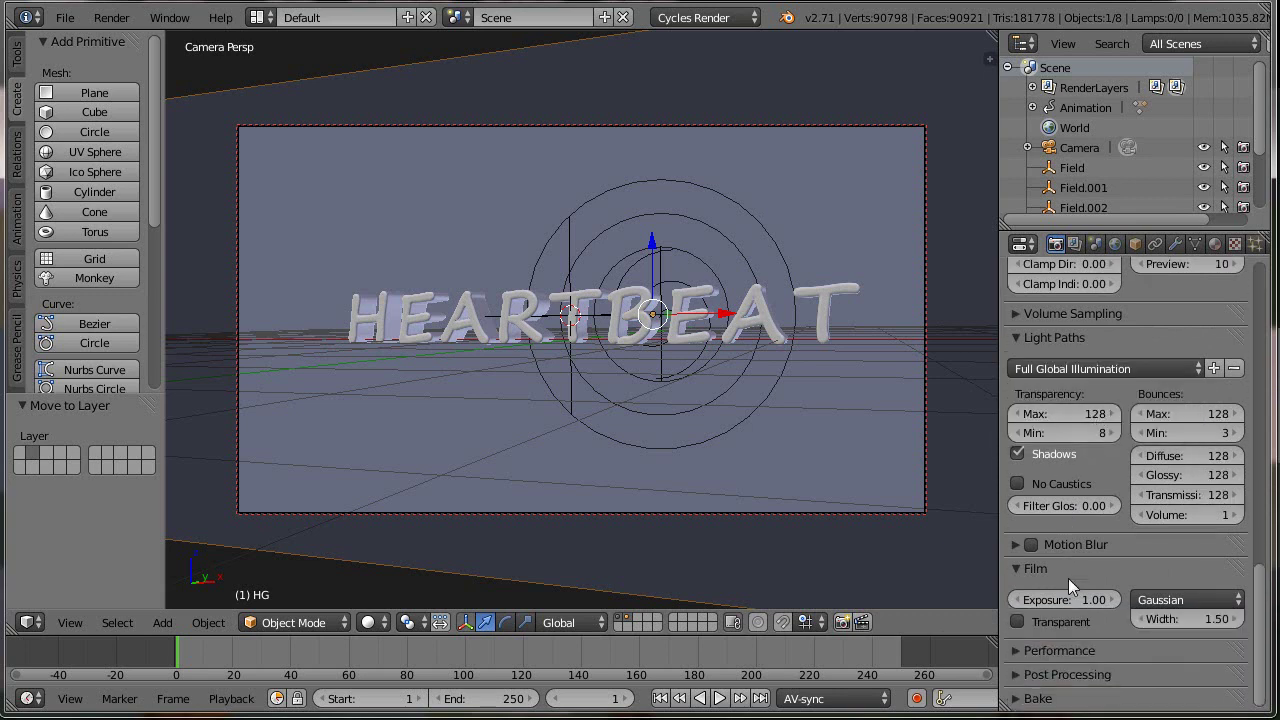
left_click(1017, 622)
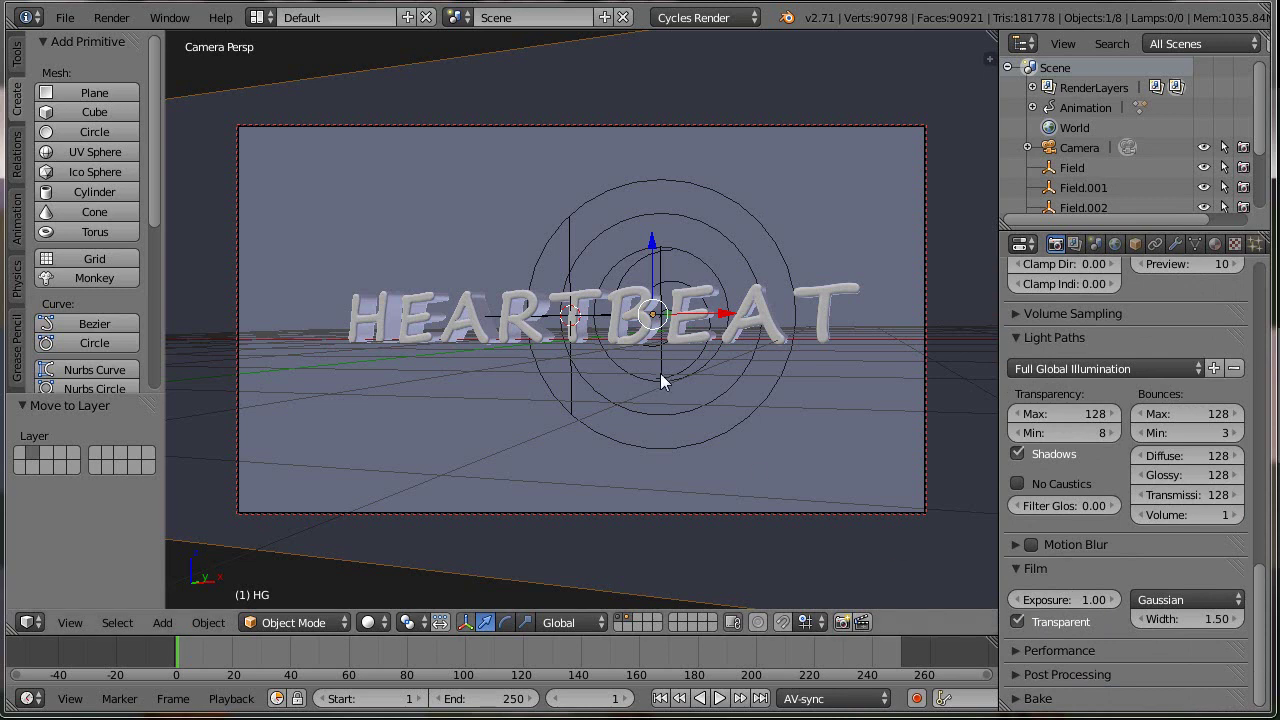
- Set the render tiles to 32 × 32 and bring up the screen layout list
left_click(1073, 650)
scroll(1078, 632, "down", 5)
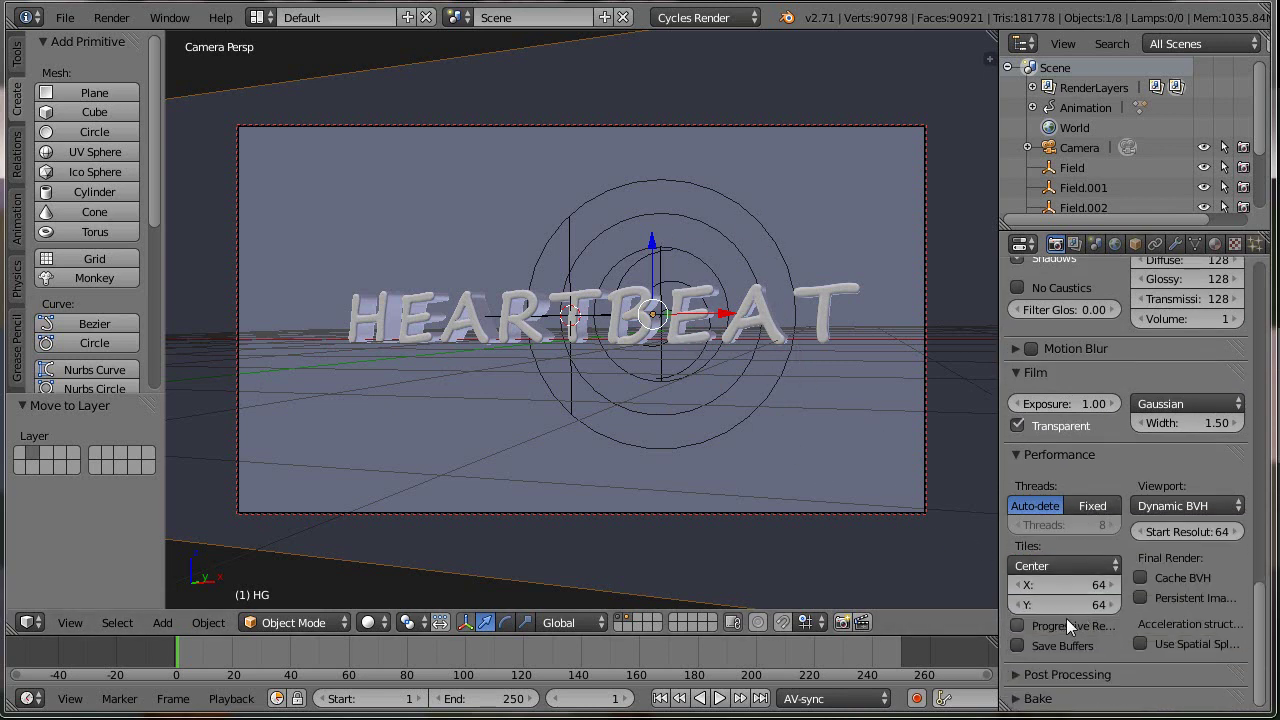
left_click(1064, 584)
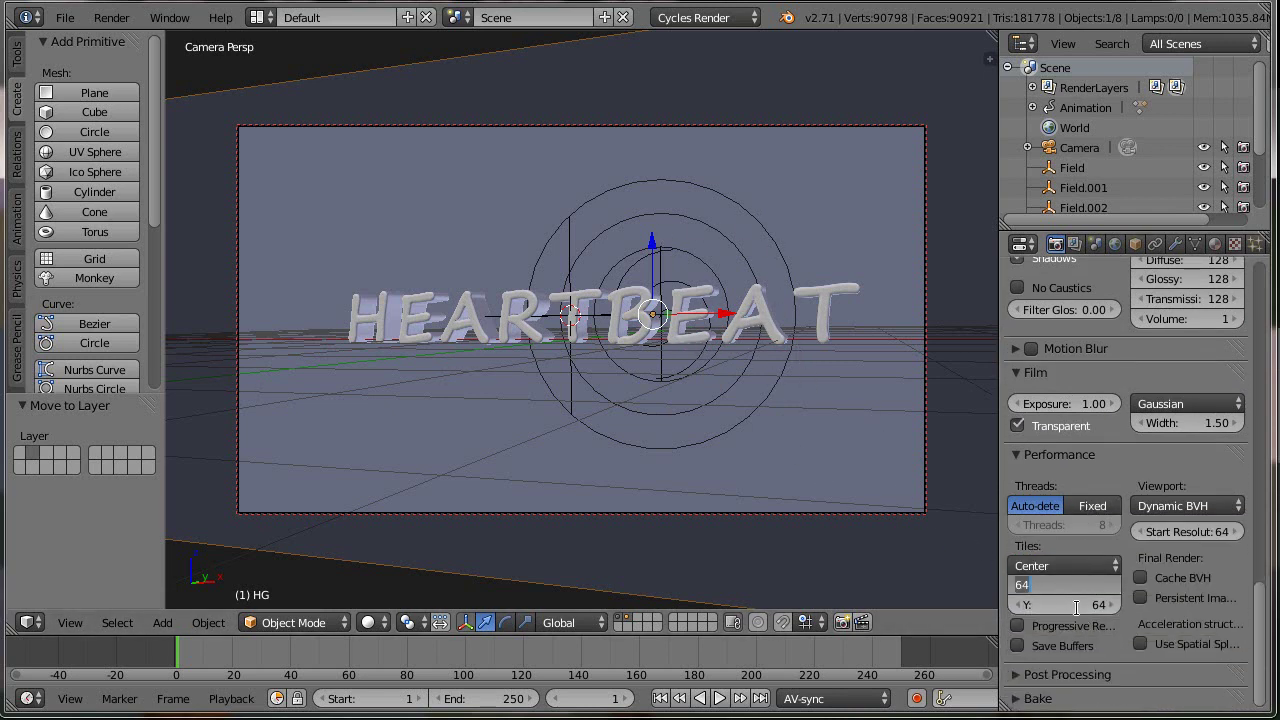
type("32")
key("Tab")
type("32")
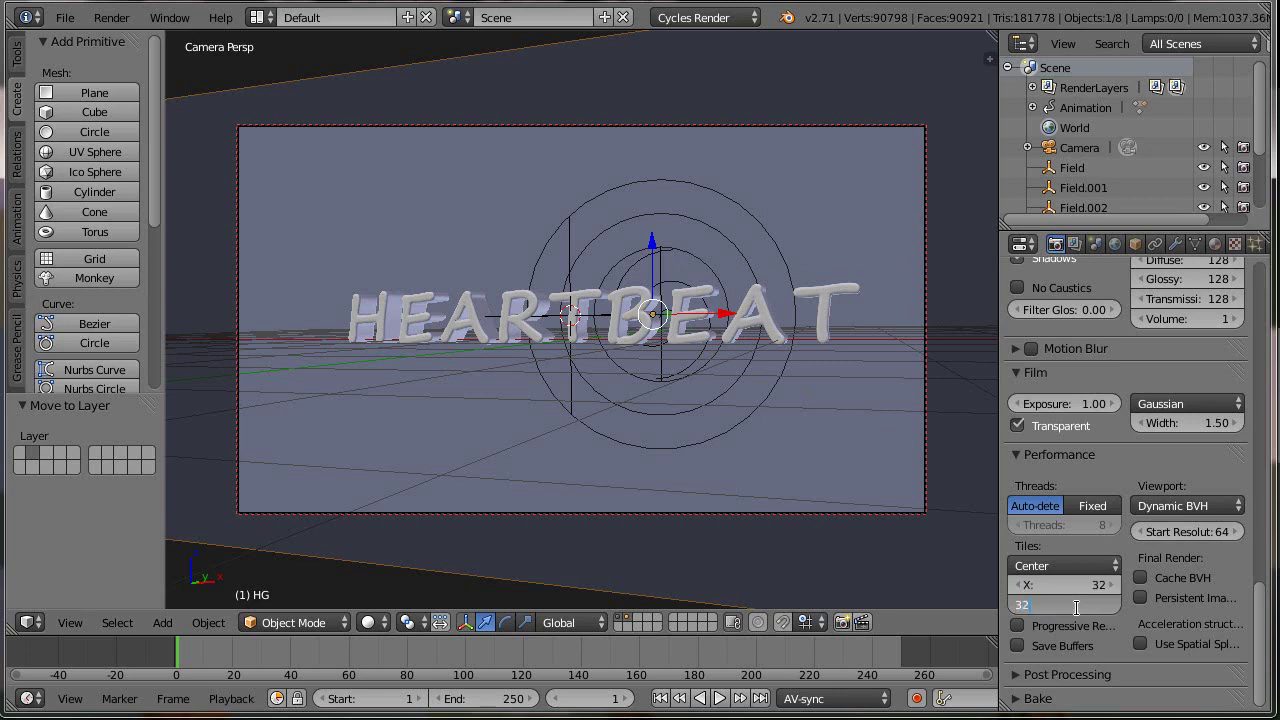
key("Return")
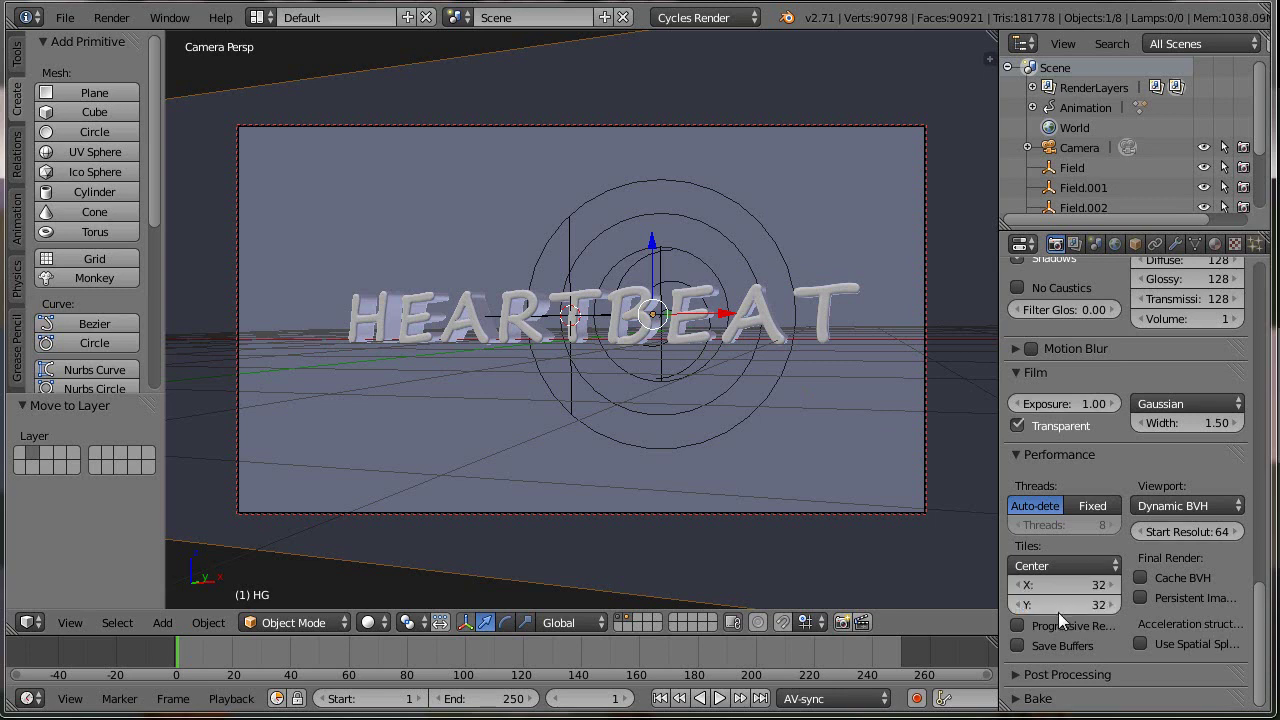
left_click(1023, 454)
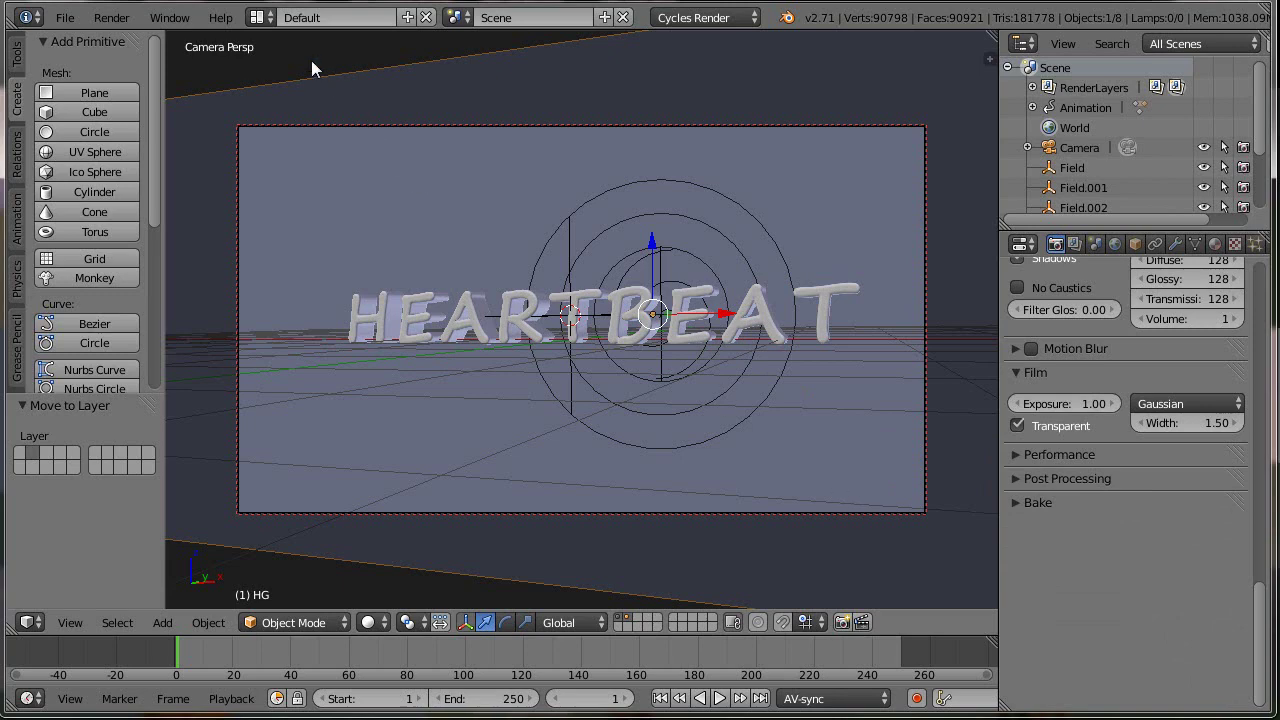
left_click(259, 20)
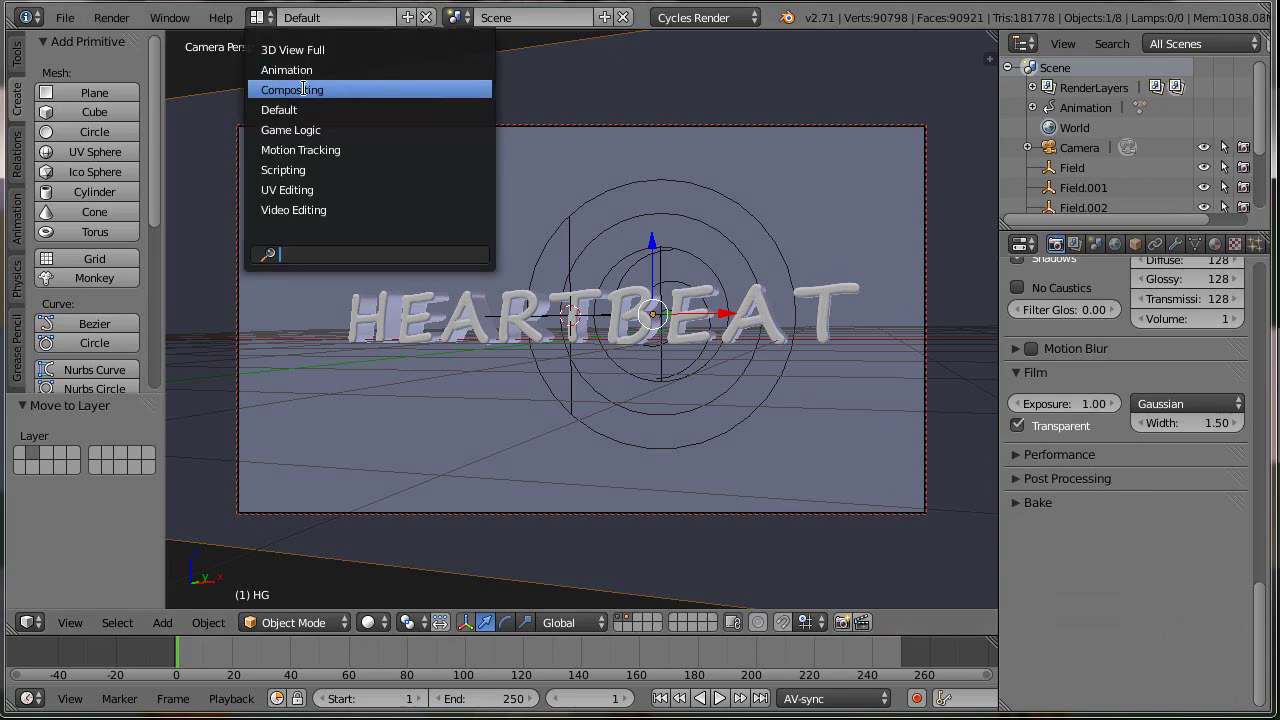
- Switch to the Compositing layout and enable compositing nodes for the scene
left_click(303, 89)
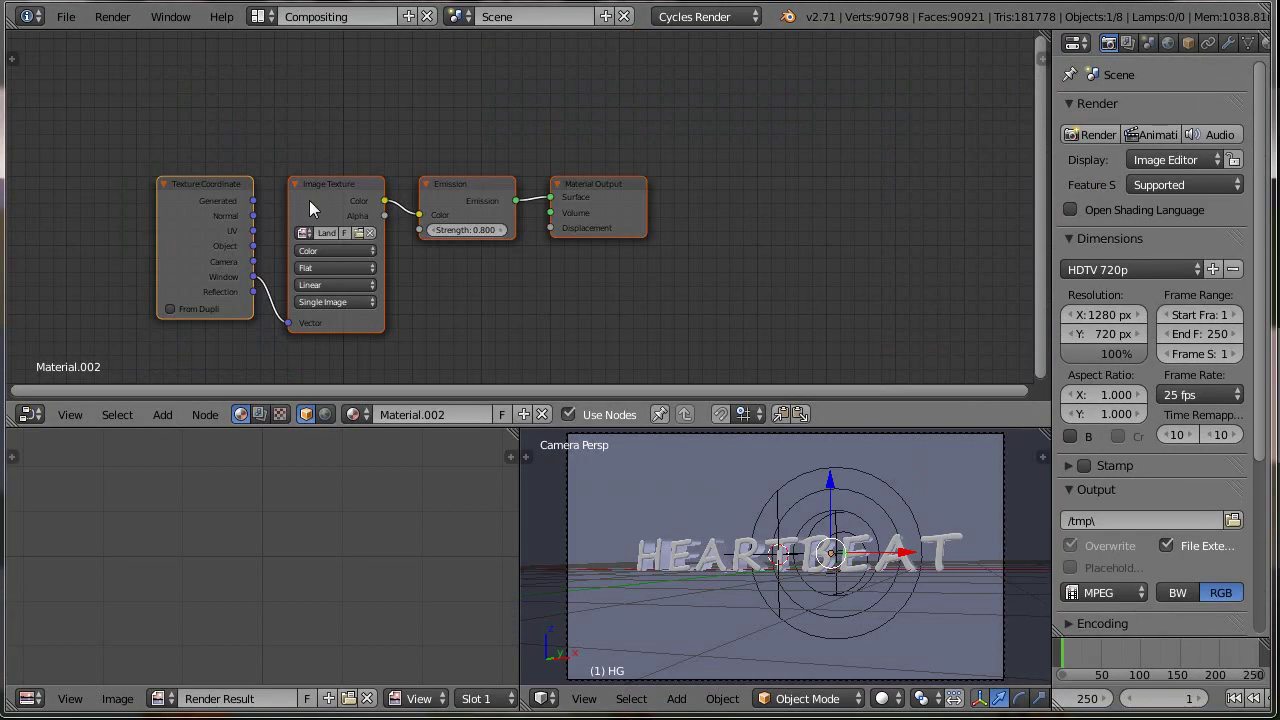
left_click(259, 416)
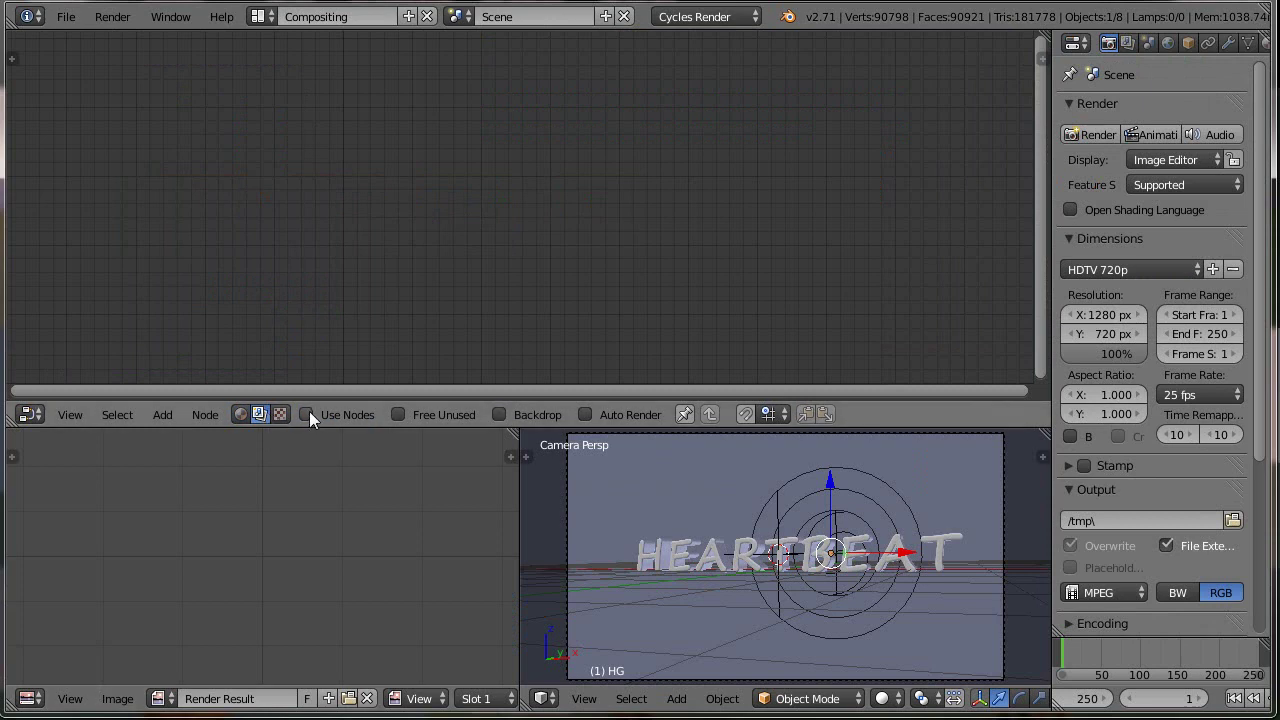
left_click(307, 415)
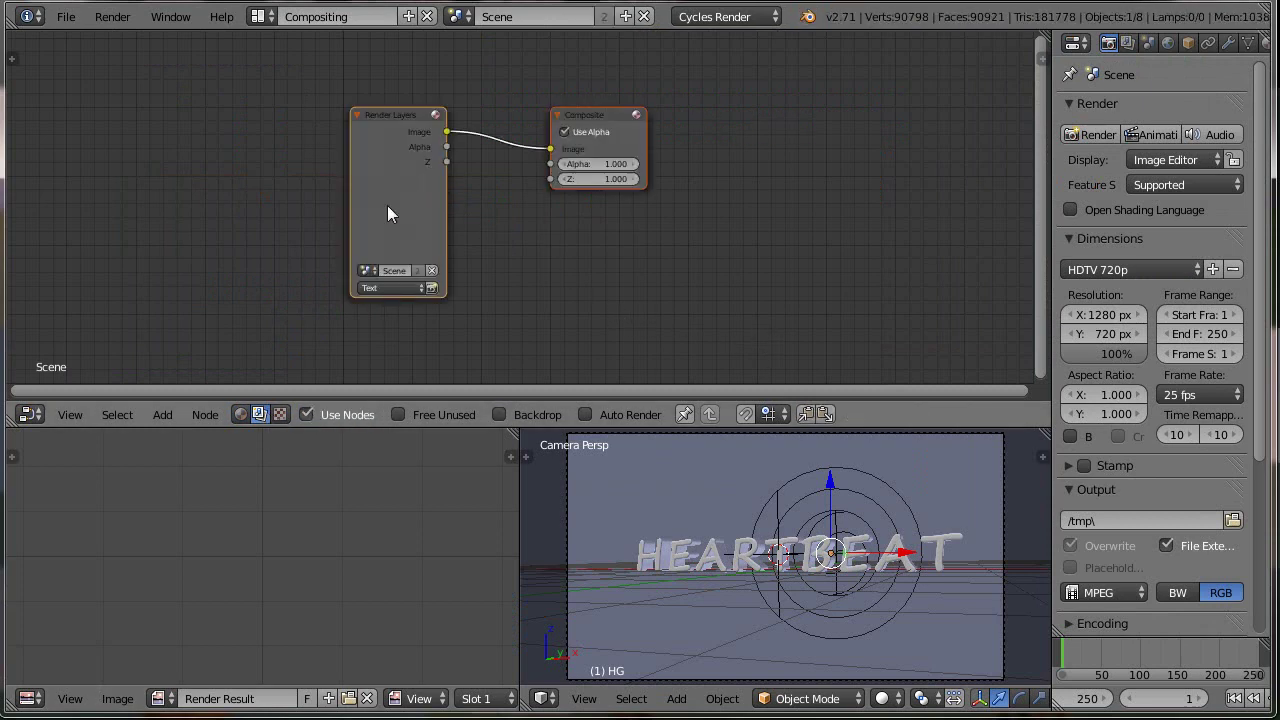
- Duplicate the Render Layers node, set the copy to HG, and move Composite right
left_click_drag(387, 205, 81, 268)
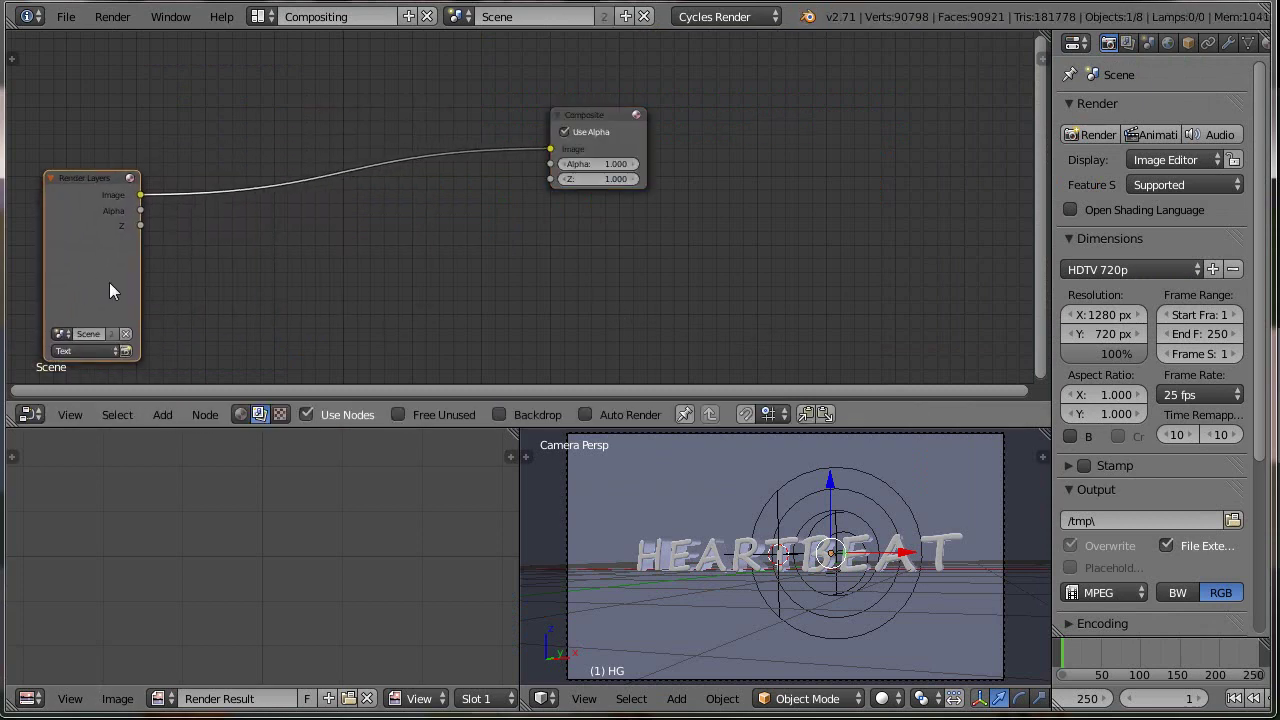
key("shift+d")
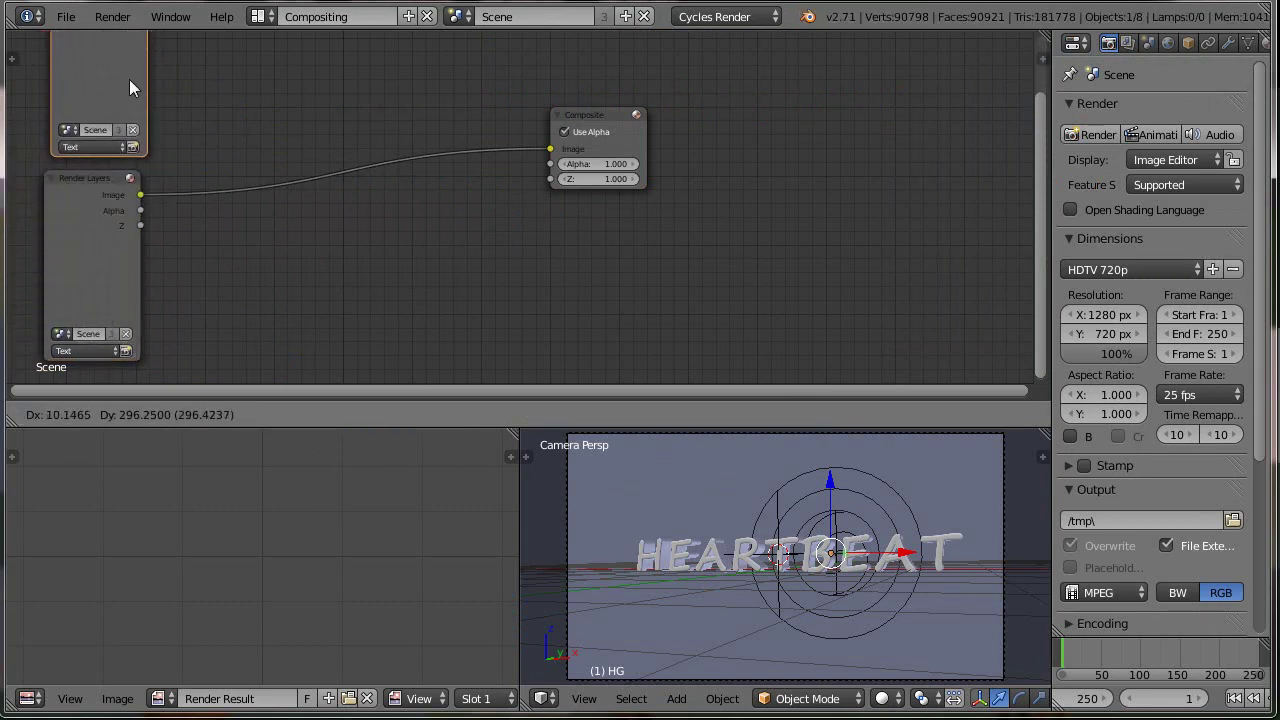
left_click(122, 90)
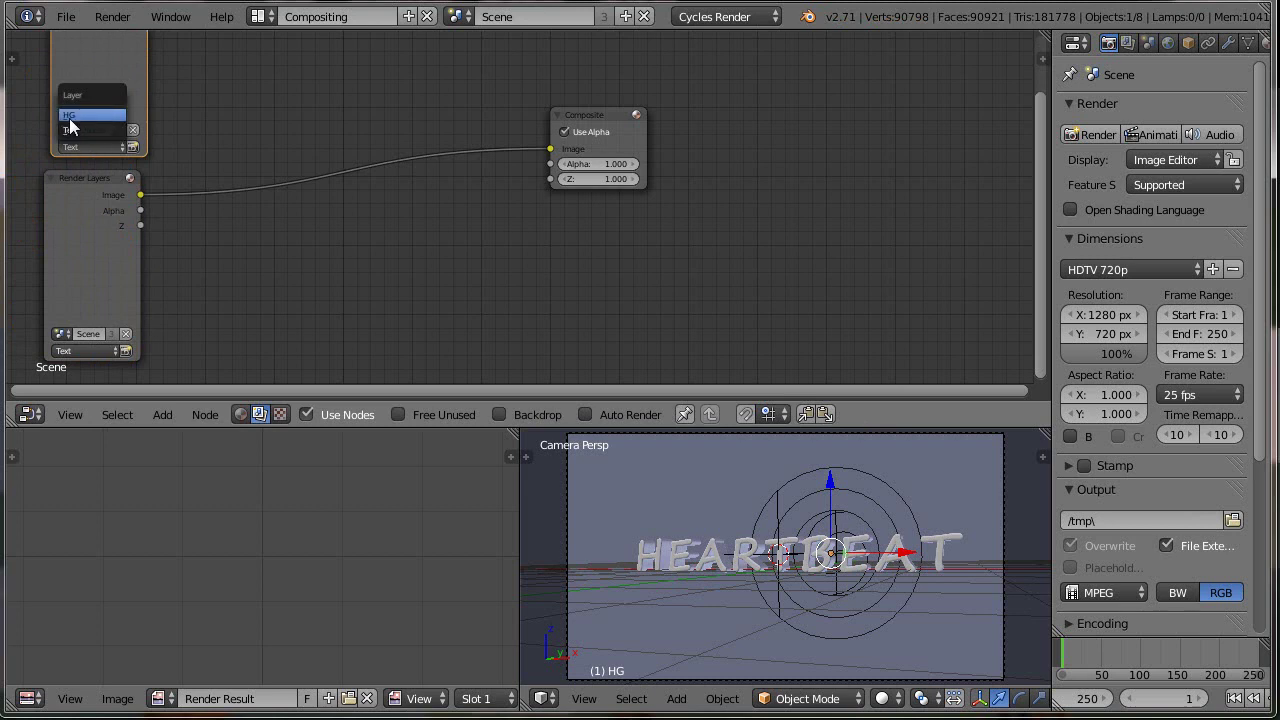
left_click(76, 117)
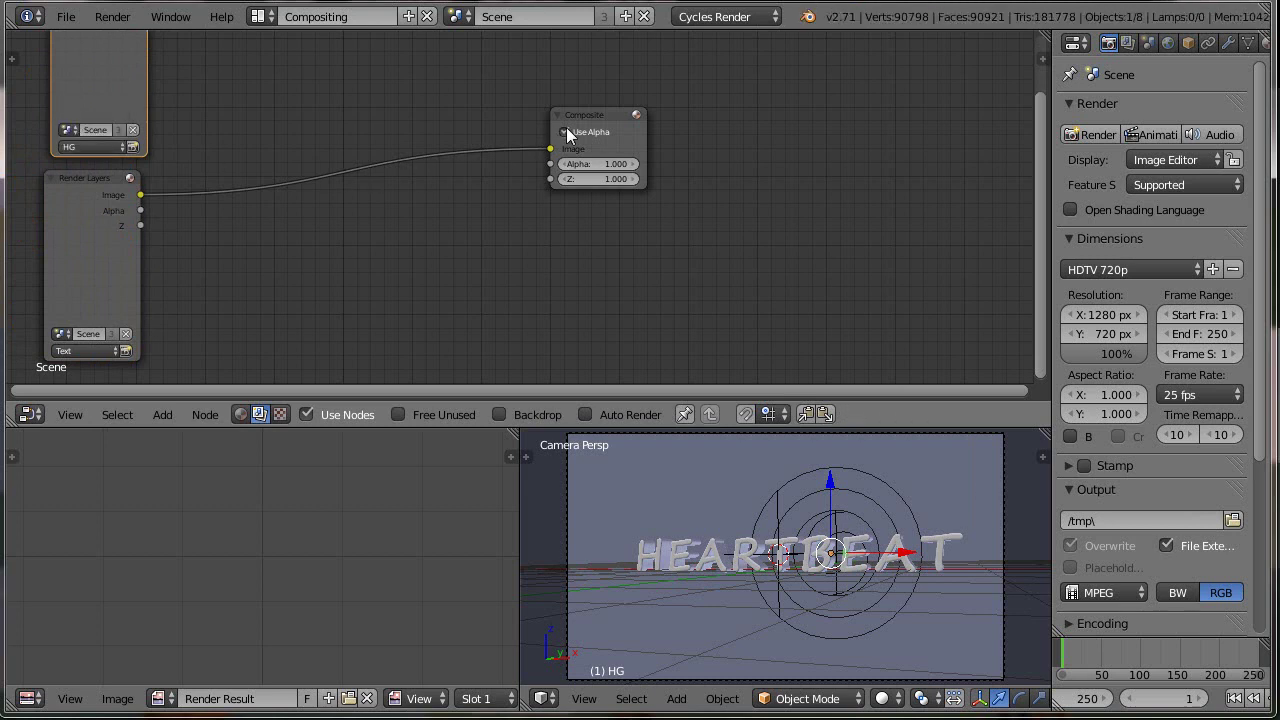
left_click_drag(584, 115, 838, 103)
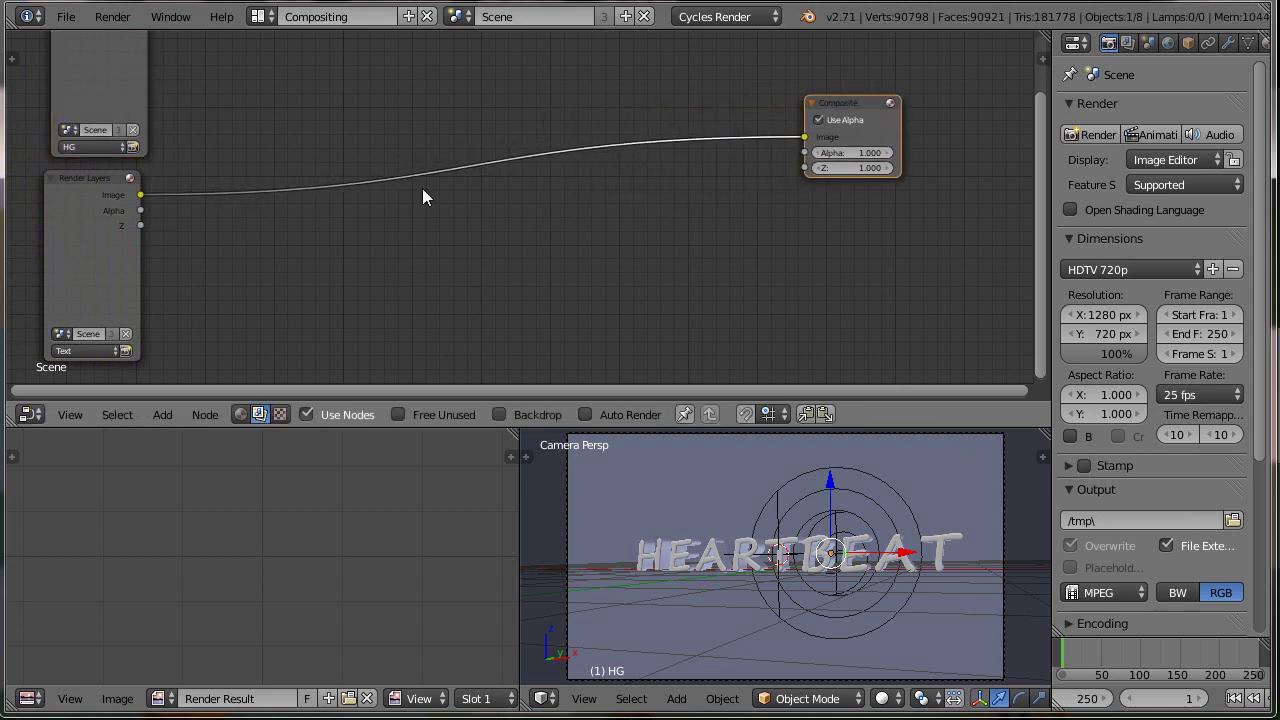
- Add an Alpha Over node with HG in the first input and Text in the second
left_click(162, 413)
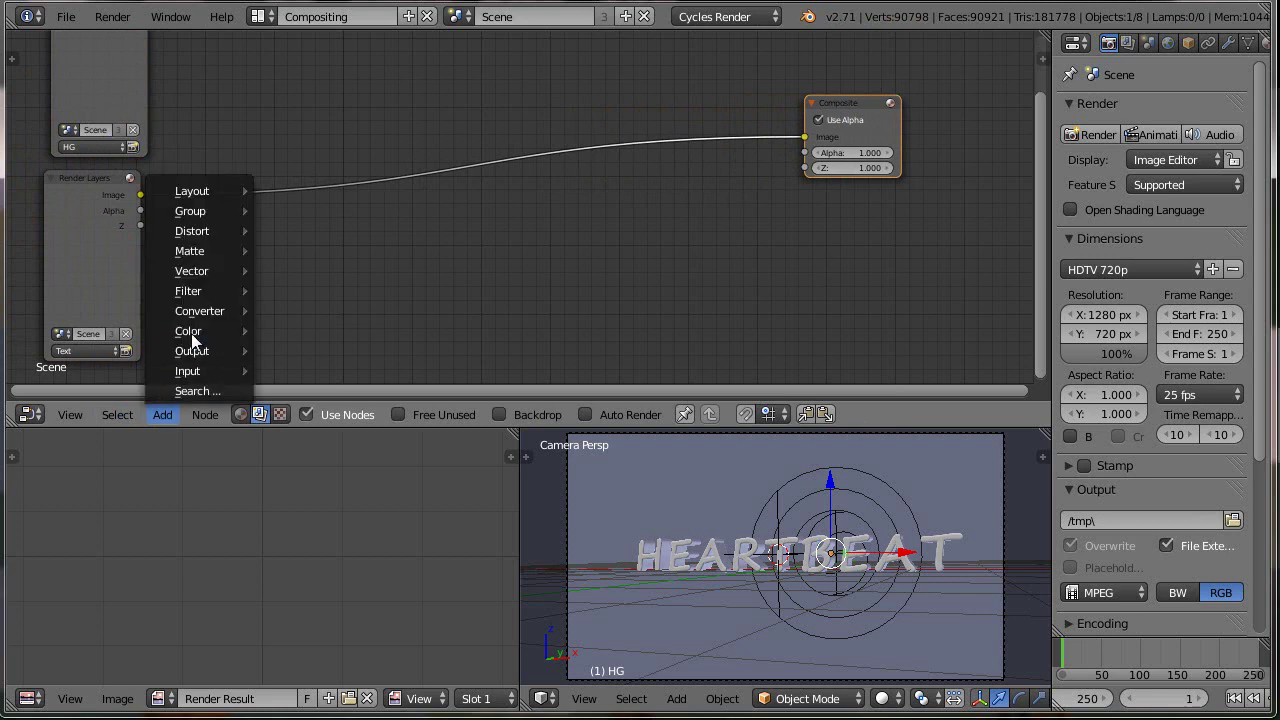
mouse_move(220, 331)
left_click(307, 353)
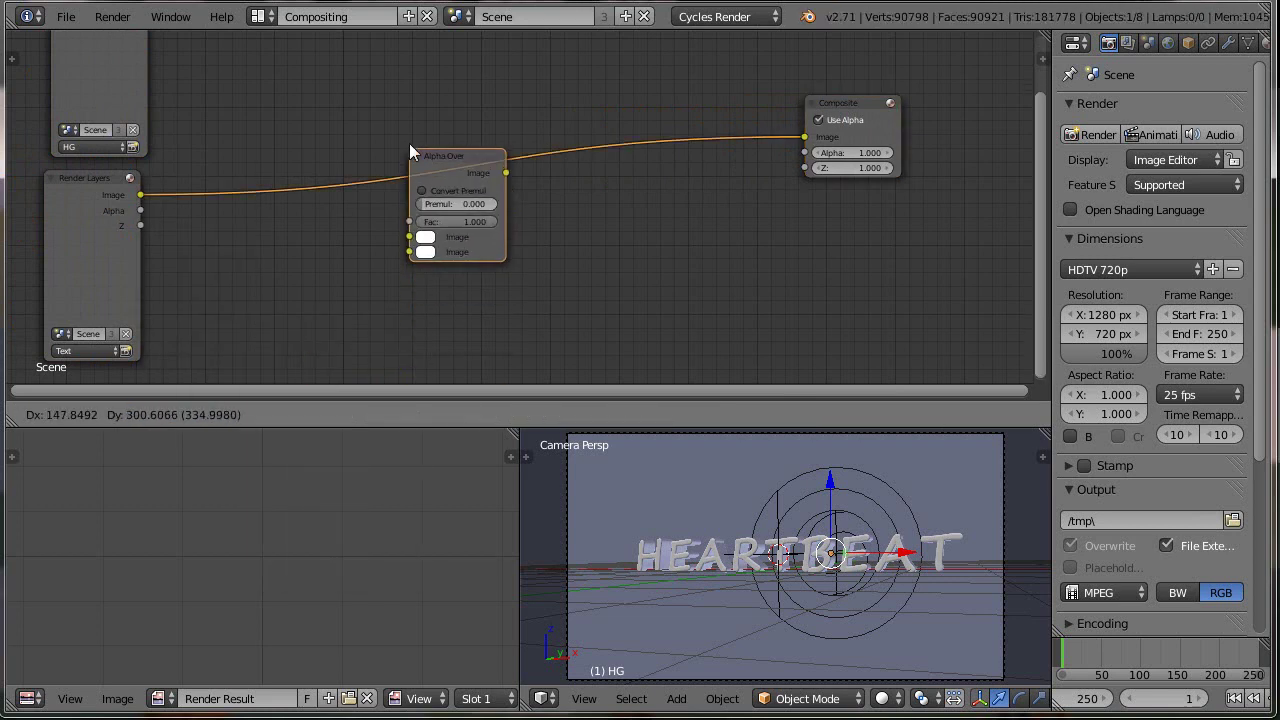
left_click(412, 155)
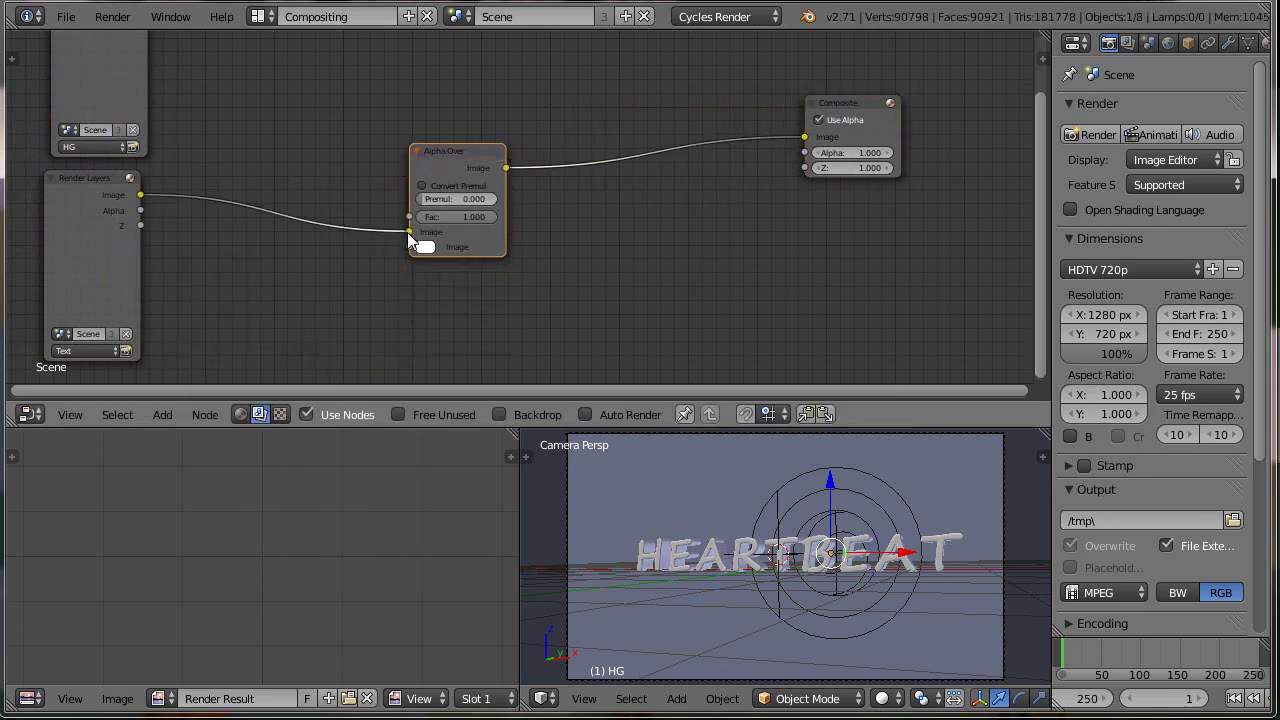
left_click_drag(408, 232, 410, 246)
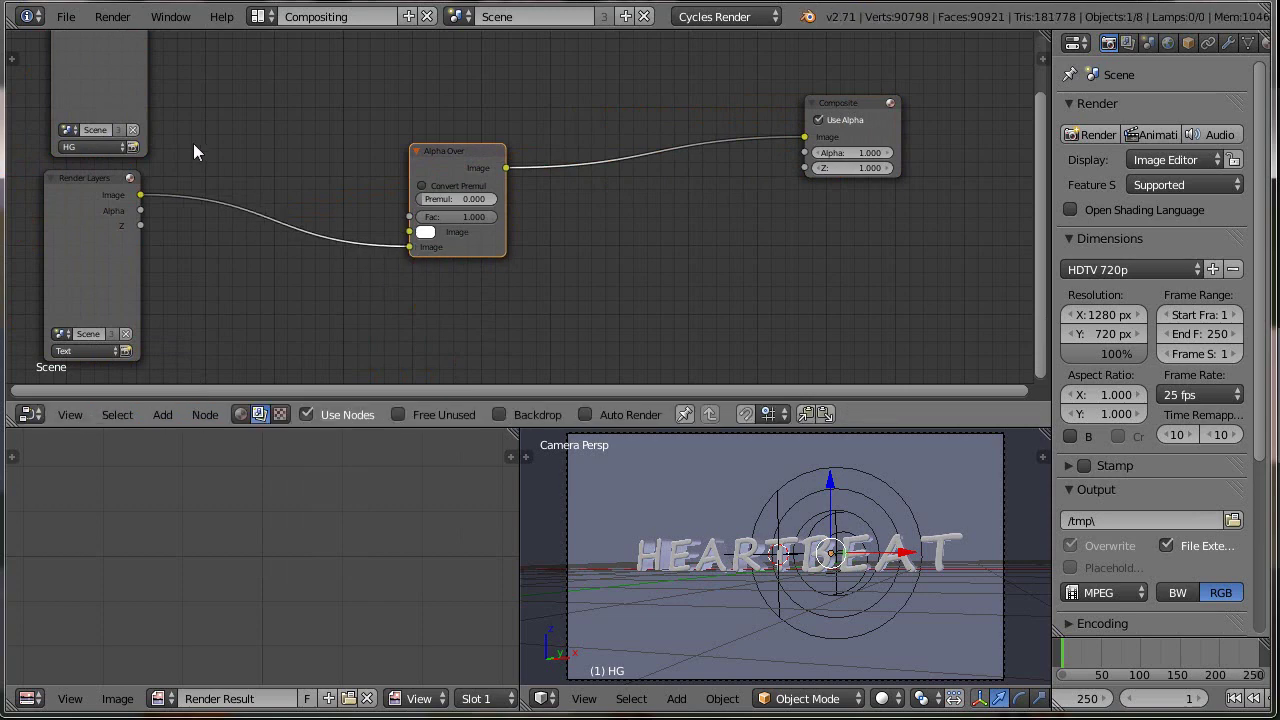
scroll(193, 143, "down", 1)
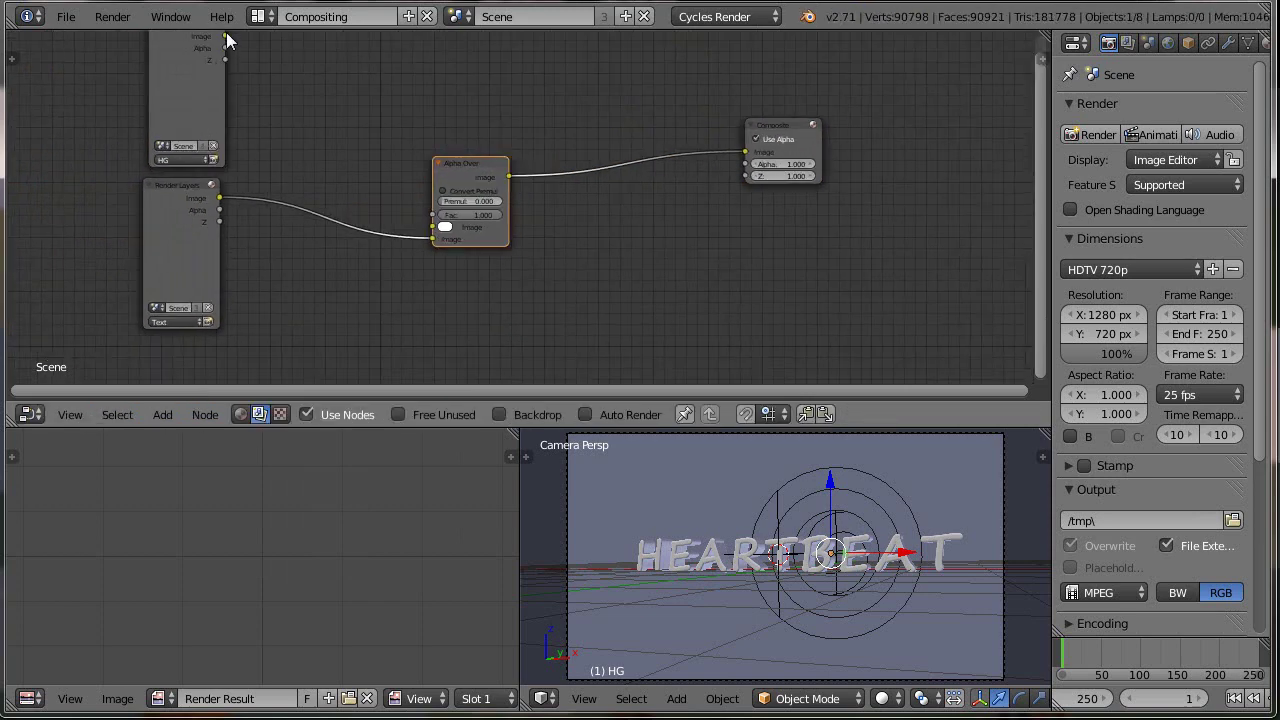
left_click_drag(226, 33, 433, 227)
left_click_drag(469, 175, 625, 151)
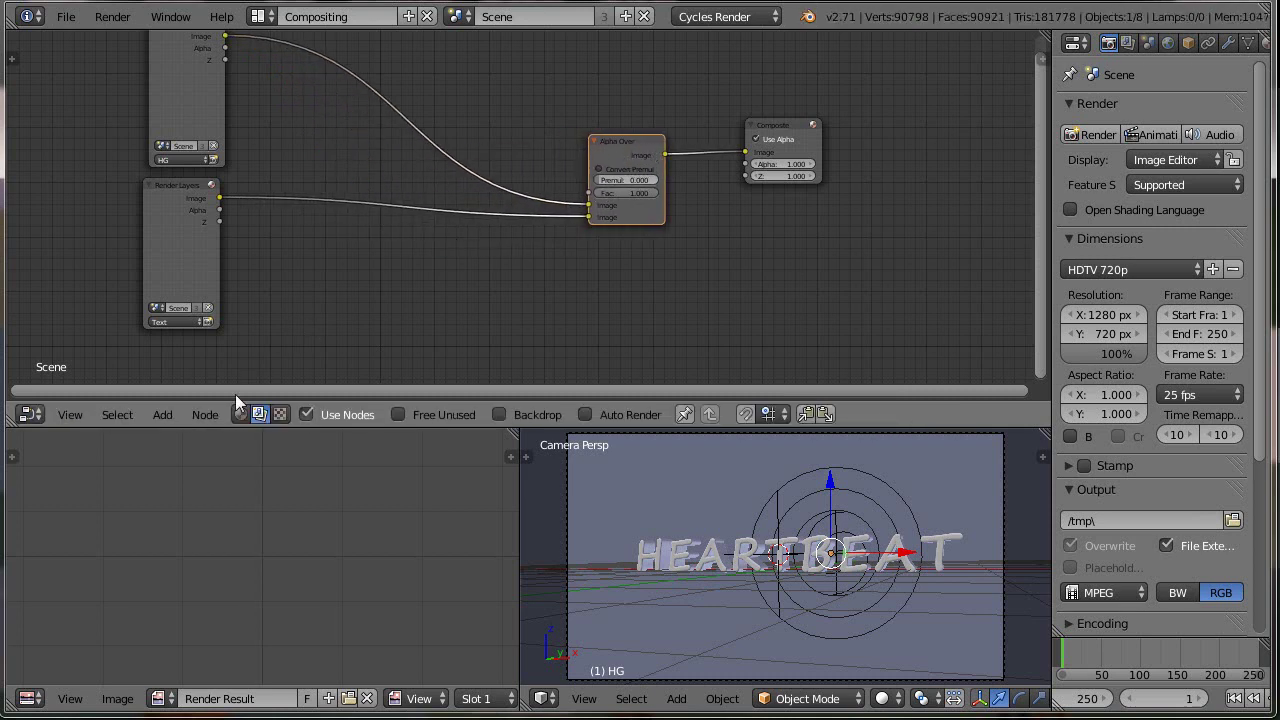
- Insert a Glare filter node into the Text layer's link
left_click(164, 415)
mouse_move(201, 289)
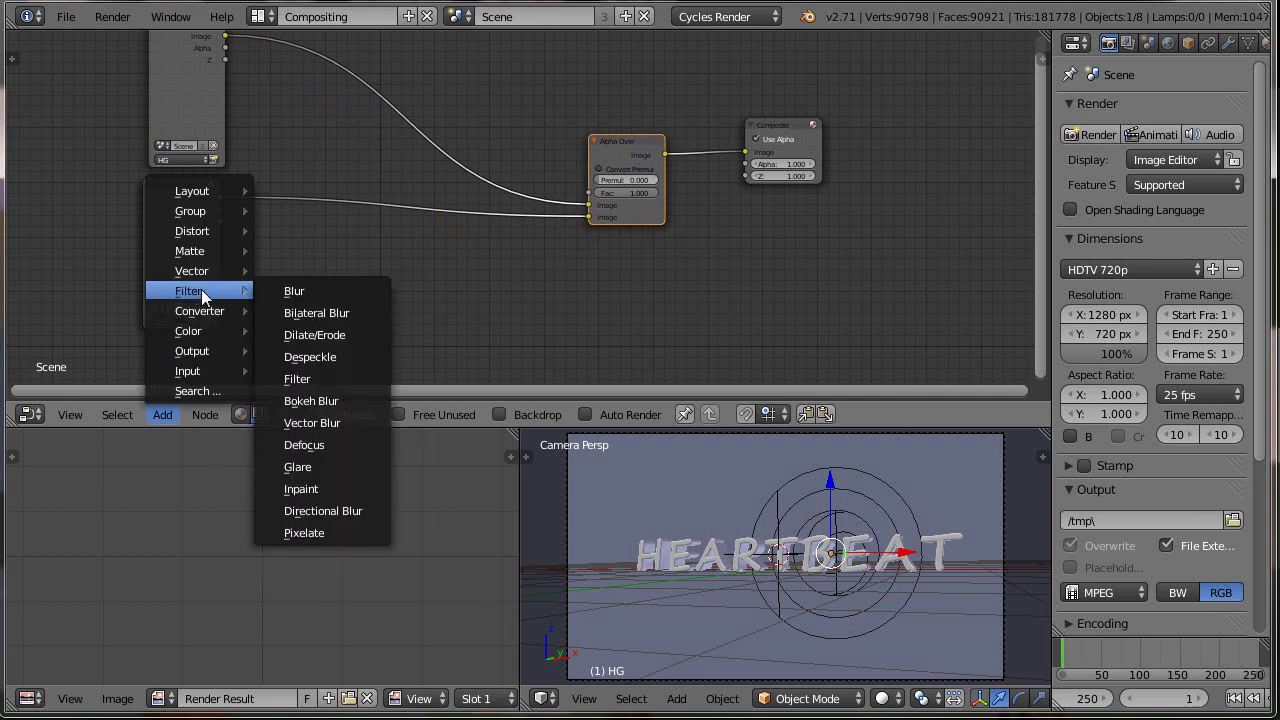
left_click(312, 467)
left_click(324, 166)
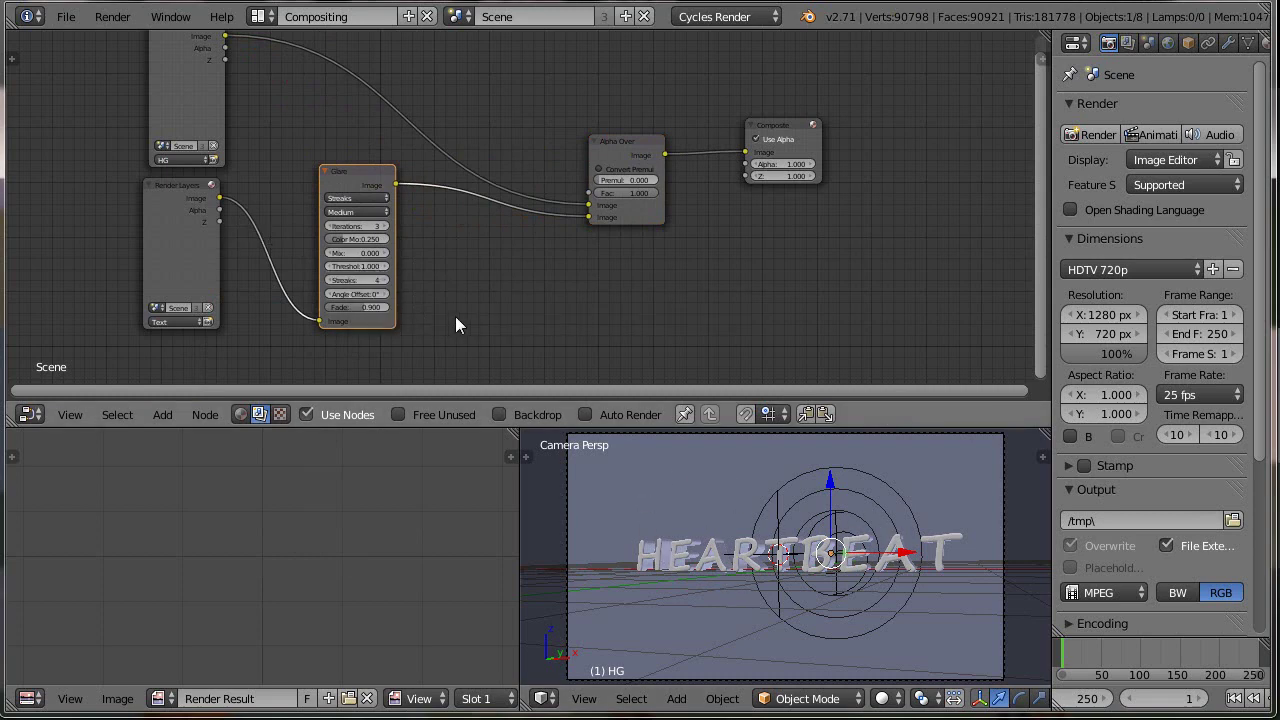
- Set the Glare node to Threshold 0.75, 6 streaks and Fade 0.87
scroll(455, 324, "up", 2)
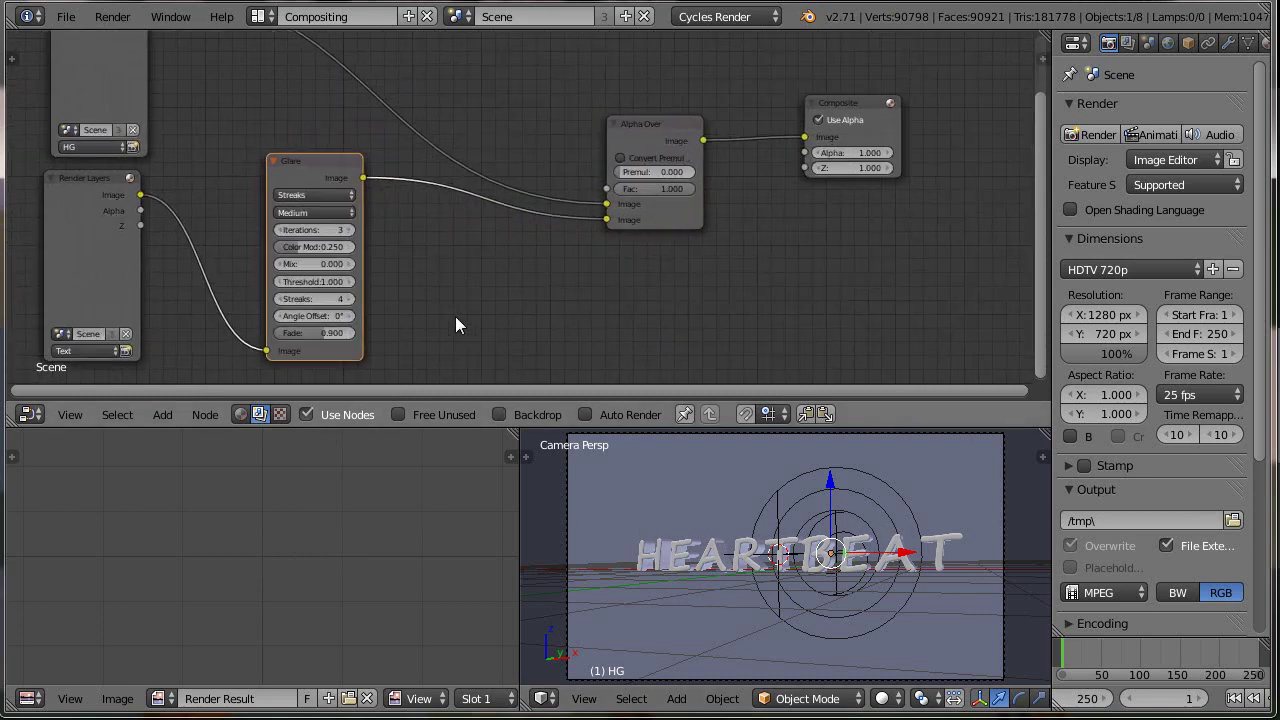
left_click(324, 281)
type("0.75")
key("Return")
left_click(351, 299)
left_click(351, 299)
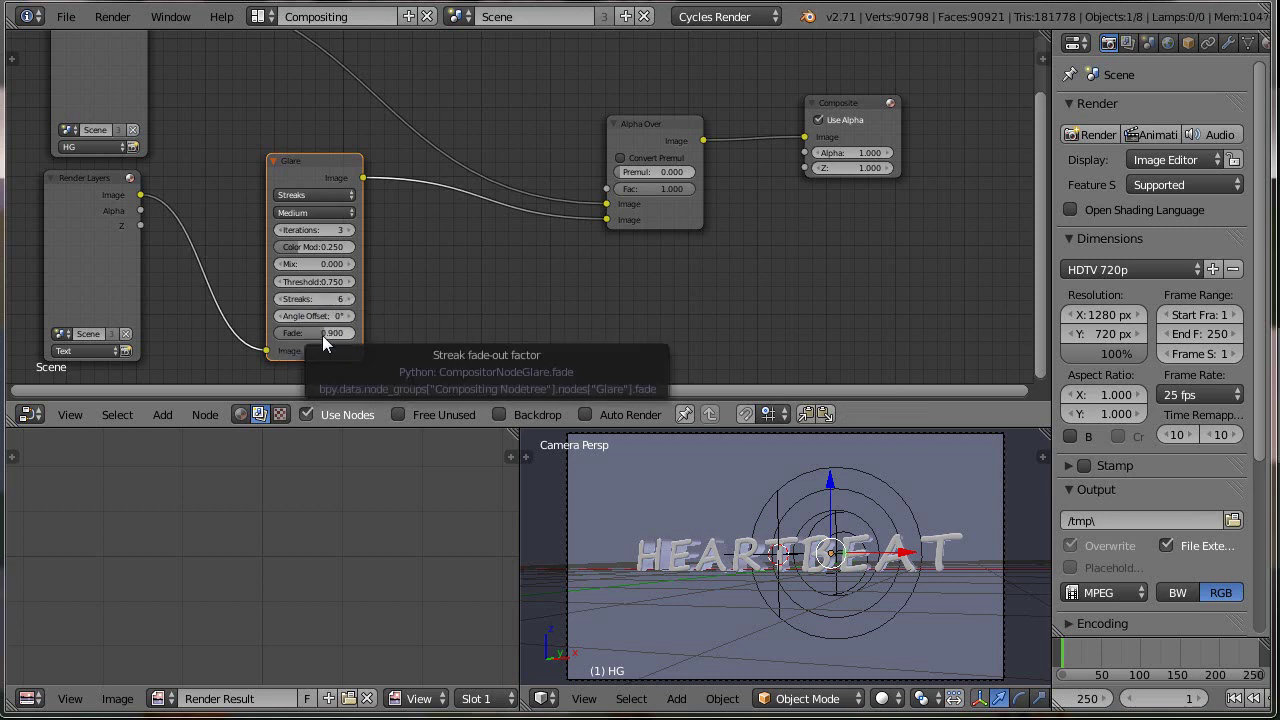
left_click(322, 335)
key("BackSpace")
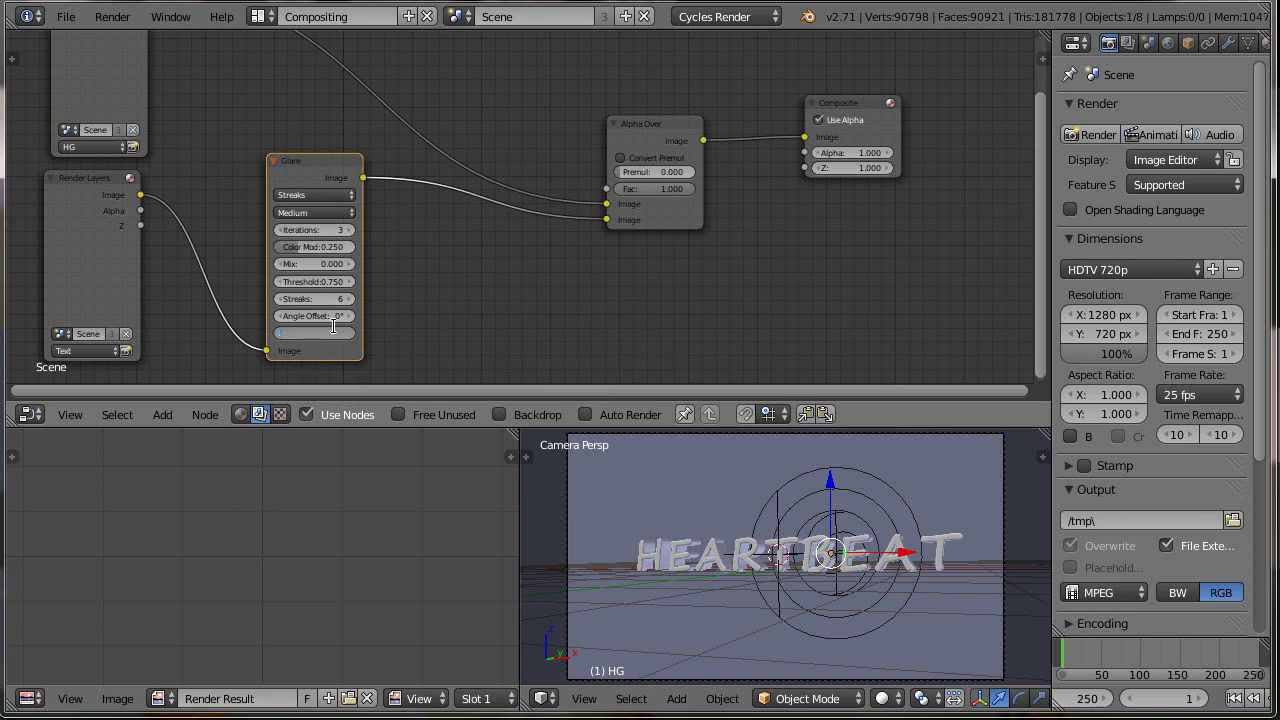
type(".87")
key("Return")
scroll(451, 323, "down", 2)
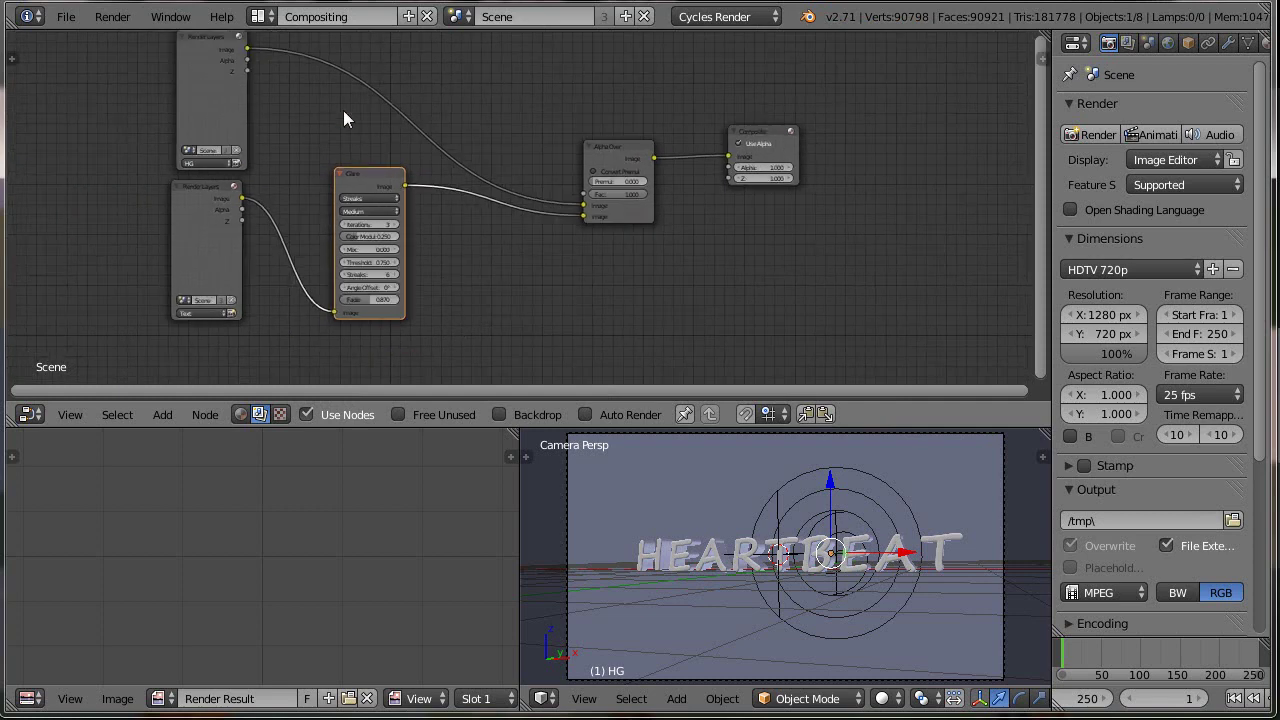
left_click(205, 86)
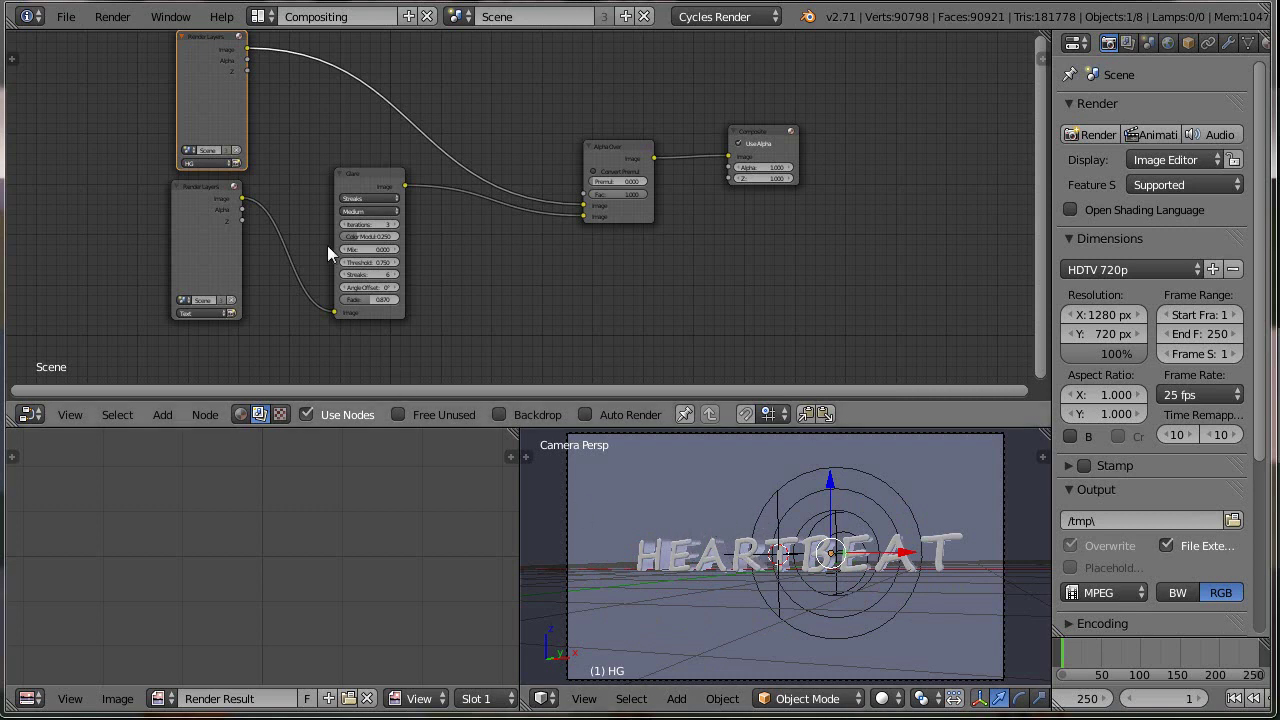
- Set the HG render layer's samples to 15 in the Render Layers properties
left_click(1127, 43)
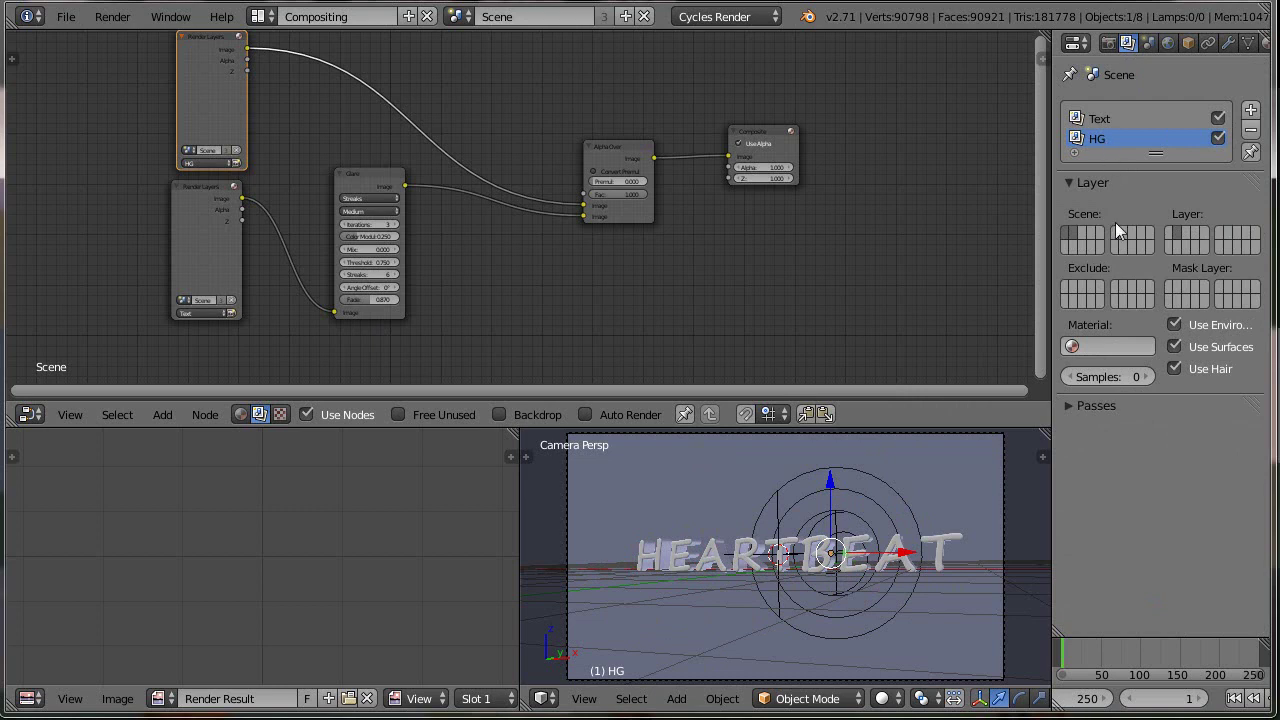
left_click(1101, 376)
type("15")
key("Return")
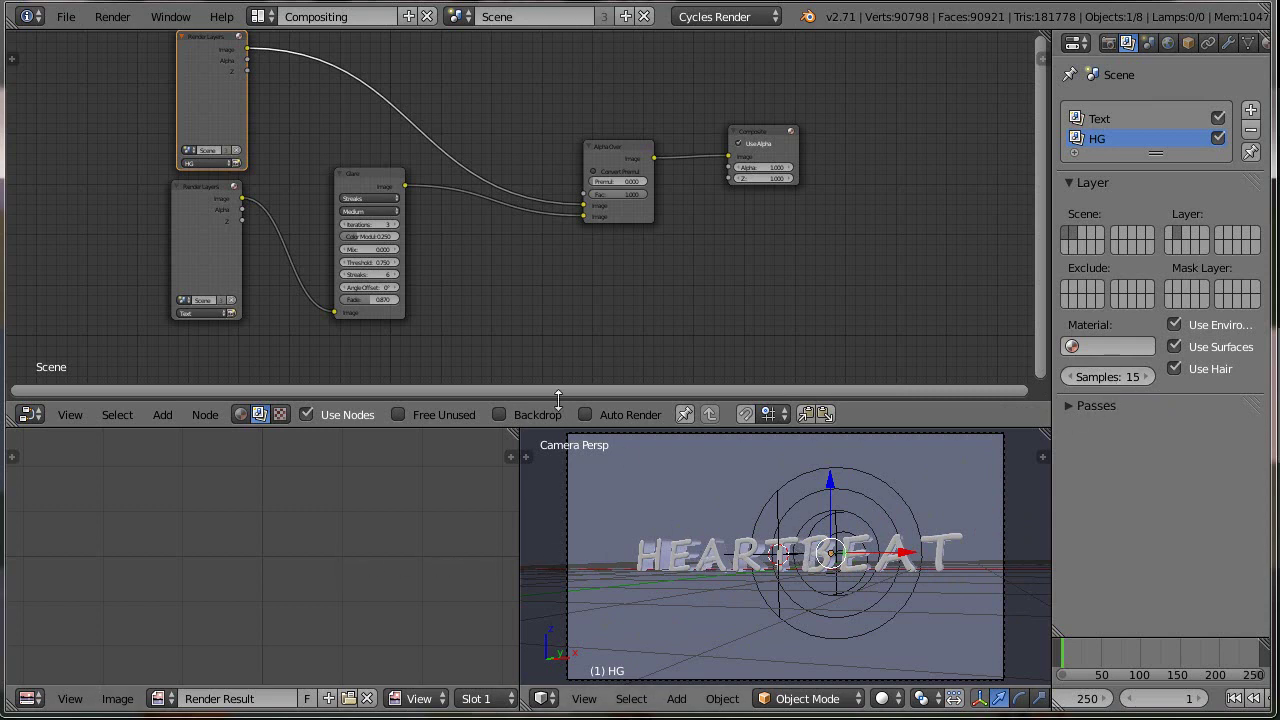
middle_click_drag(483, 323, 300, 308, "ctrl")
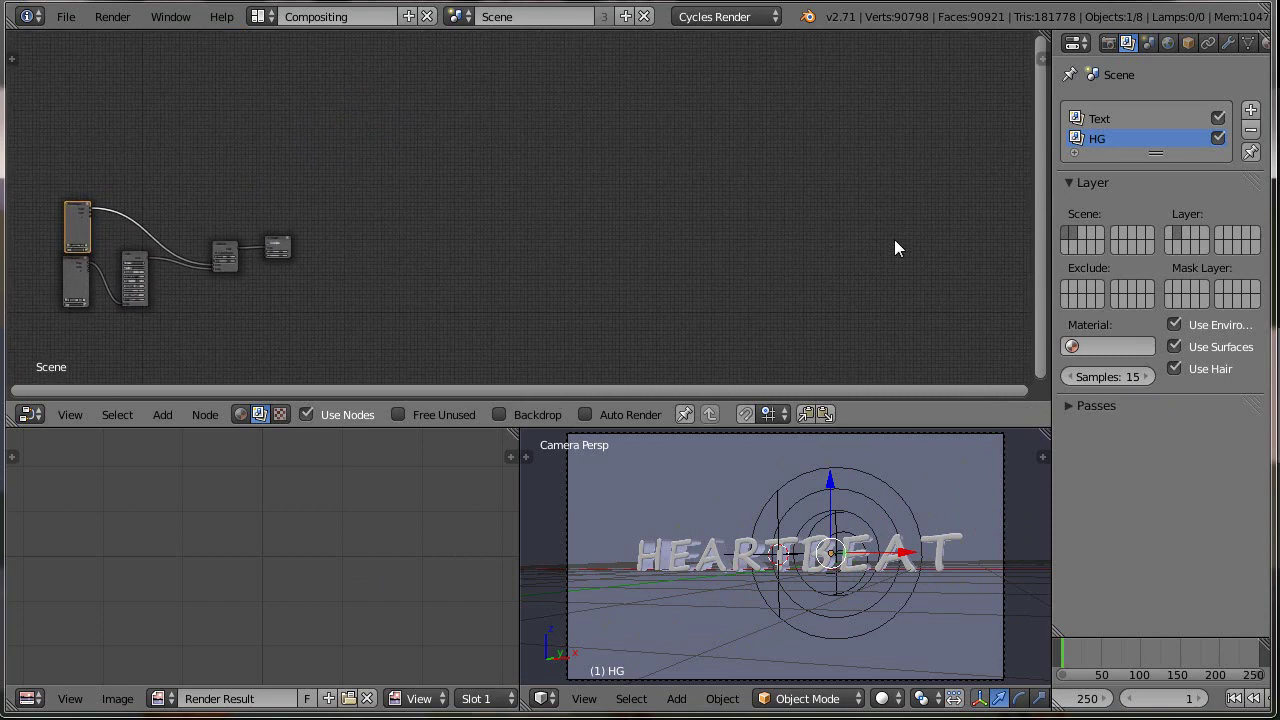
- Render the animation, enable the node editor backdrop, and select the Alpha Over node
left_click(1106, 43)
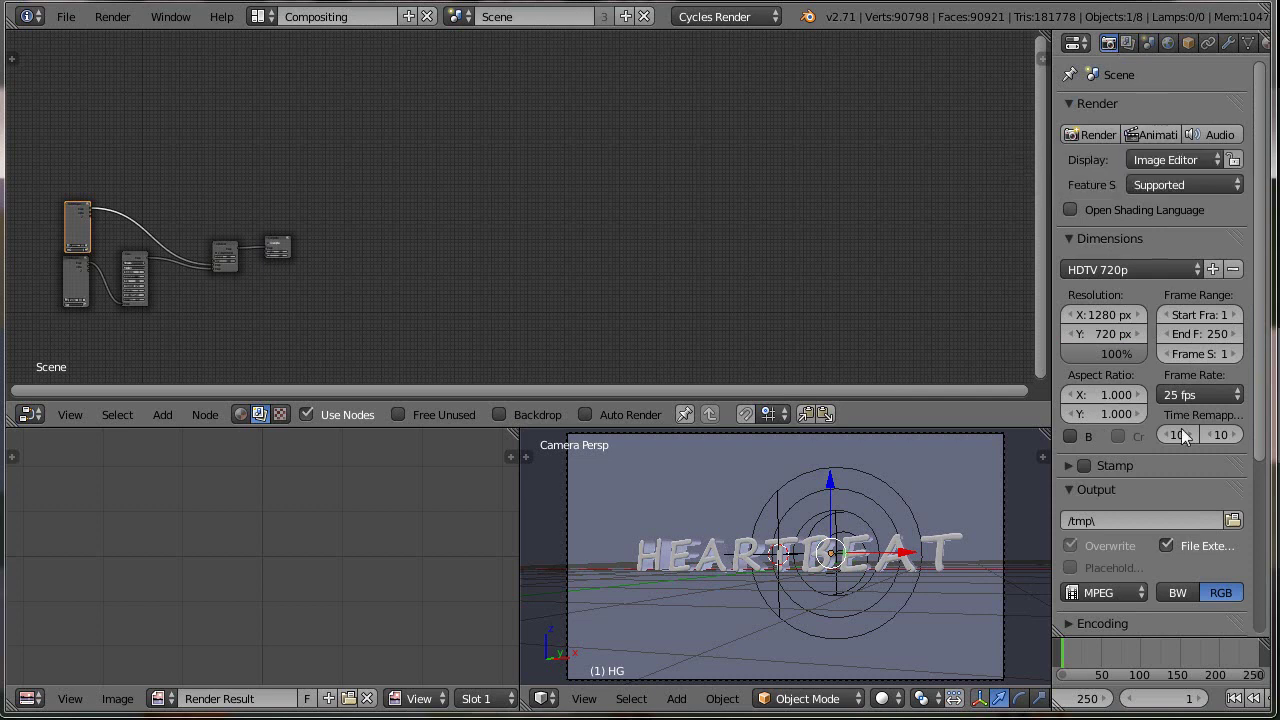
left_click(1145, 134)
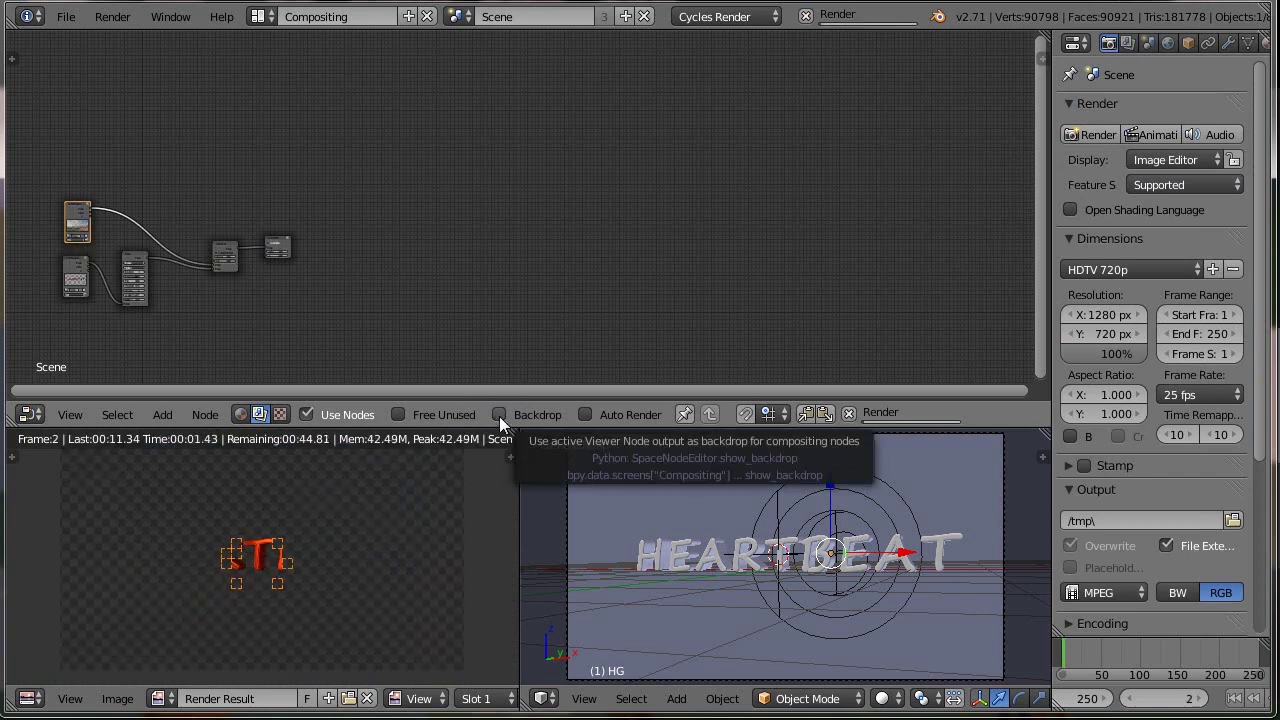
left_click(499, 415)
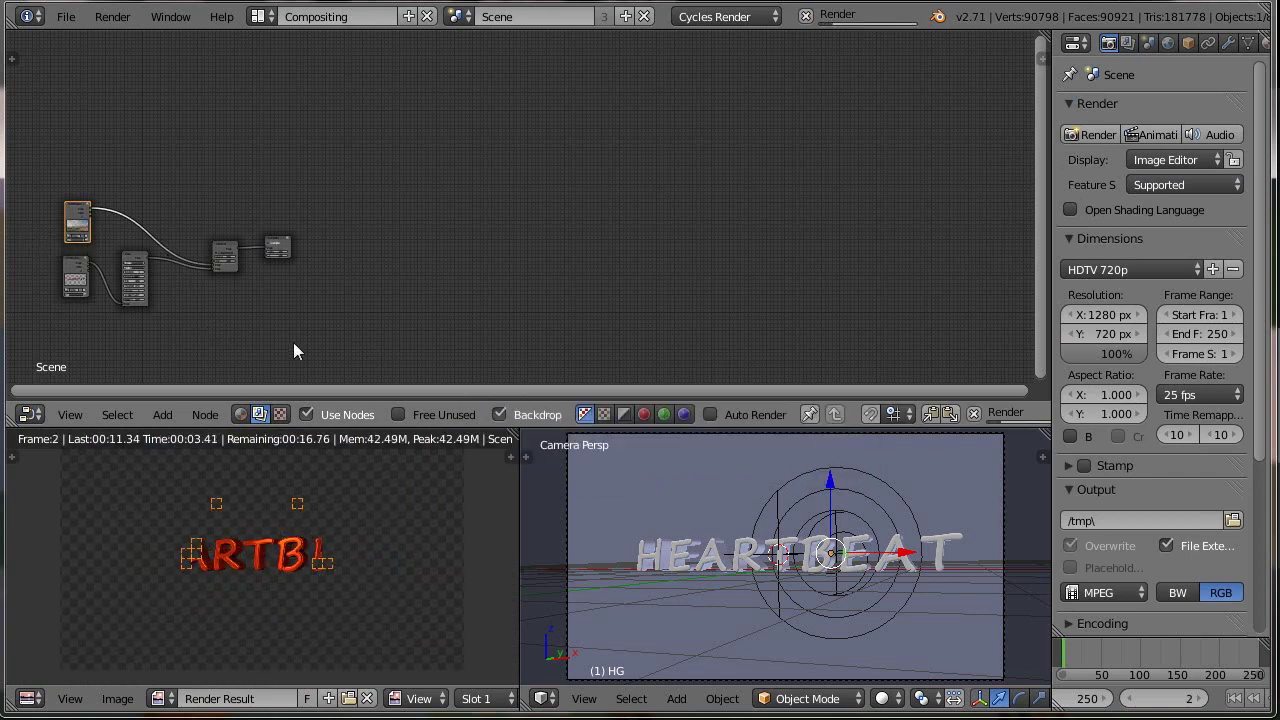
middle_click_drag(323, 332, 634, 249)
scroll(626, 282, "up", 4)
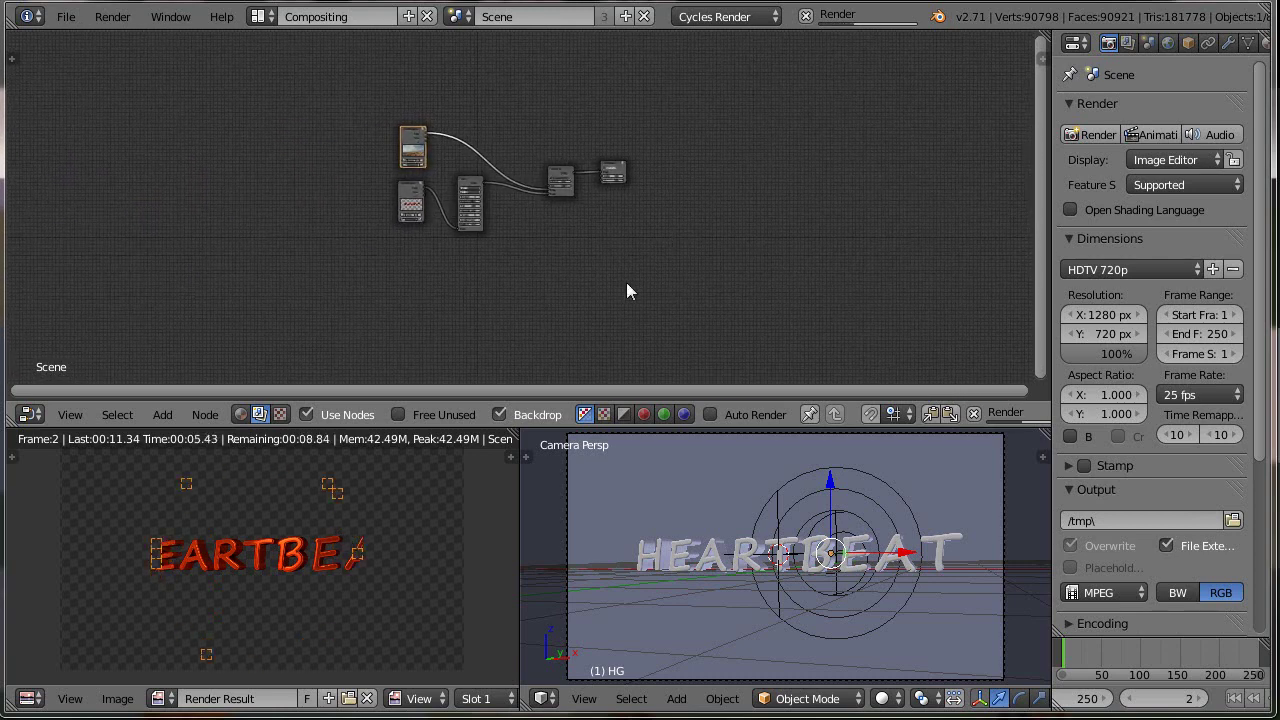
scroll(619, 282, "up", 1)
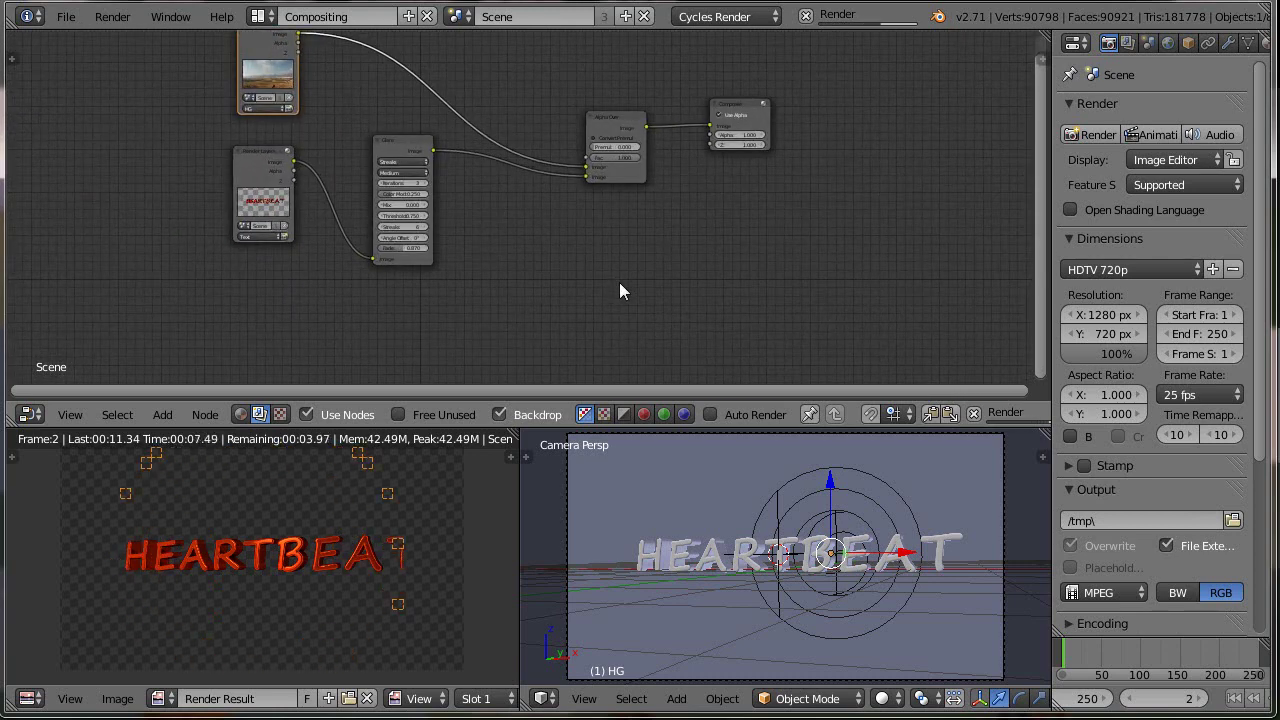
left_click(627, 176)
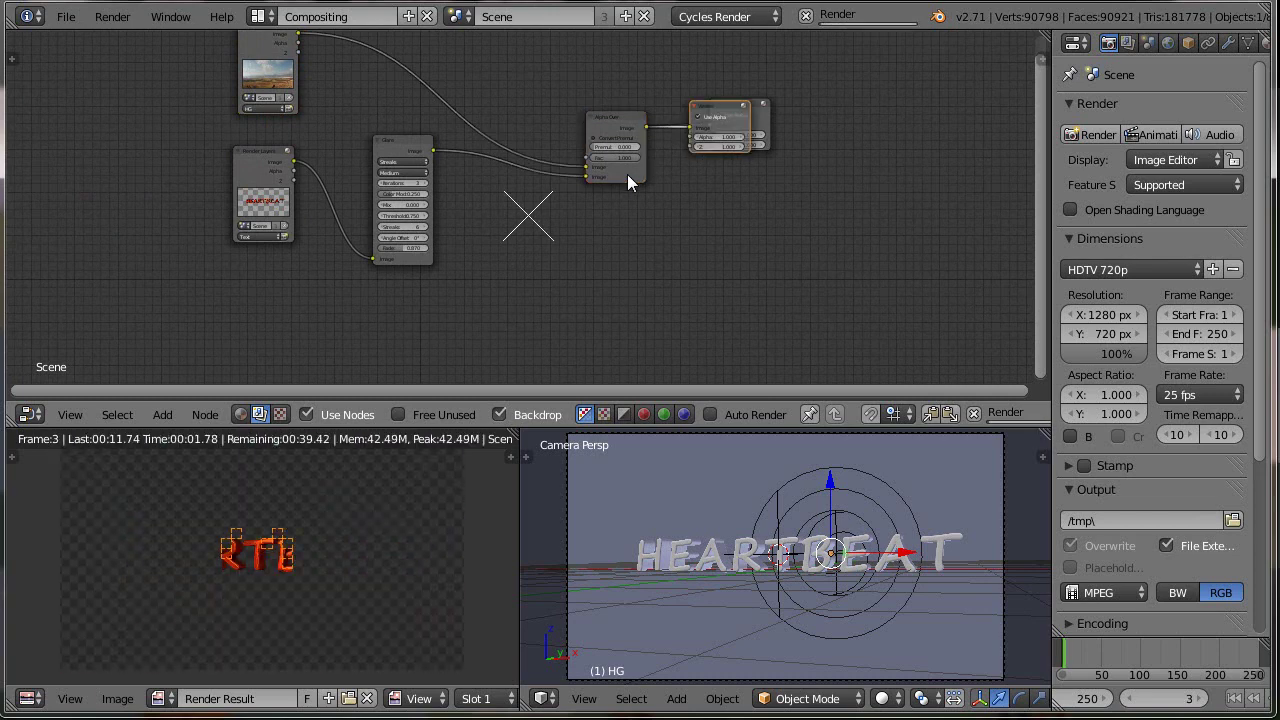
- Move the Viewer node aside, shrink the backdrop with V, and select the Text Render Layers node
left_click_drag(725, 105, 770, 216)
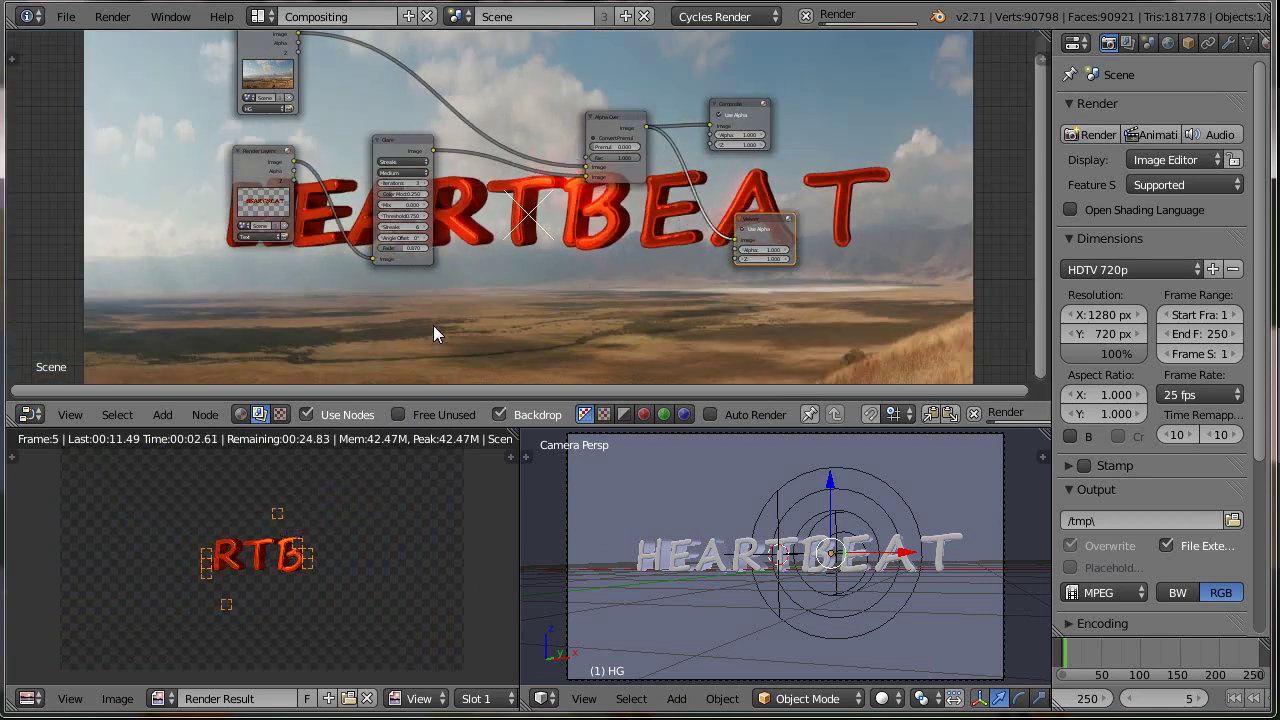
key("v")
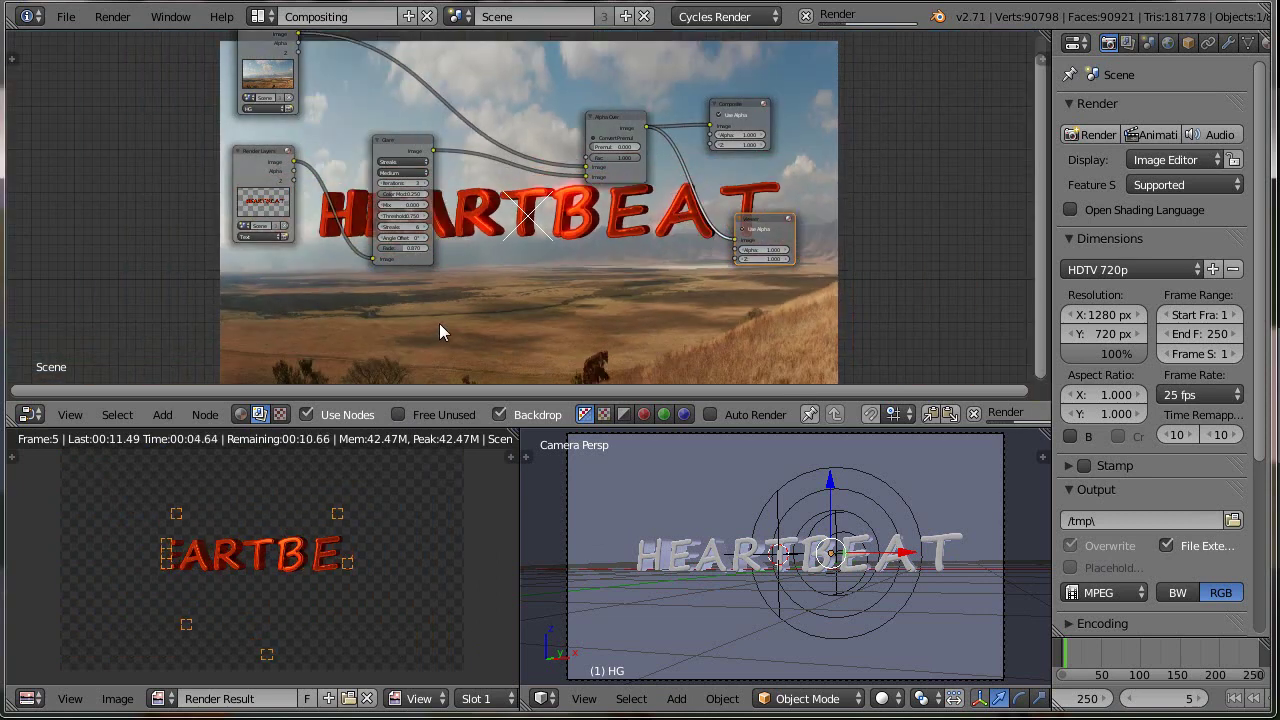
left_click(256, 160)
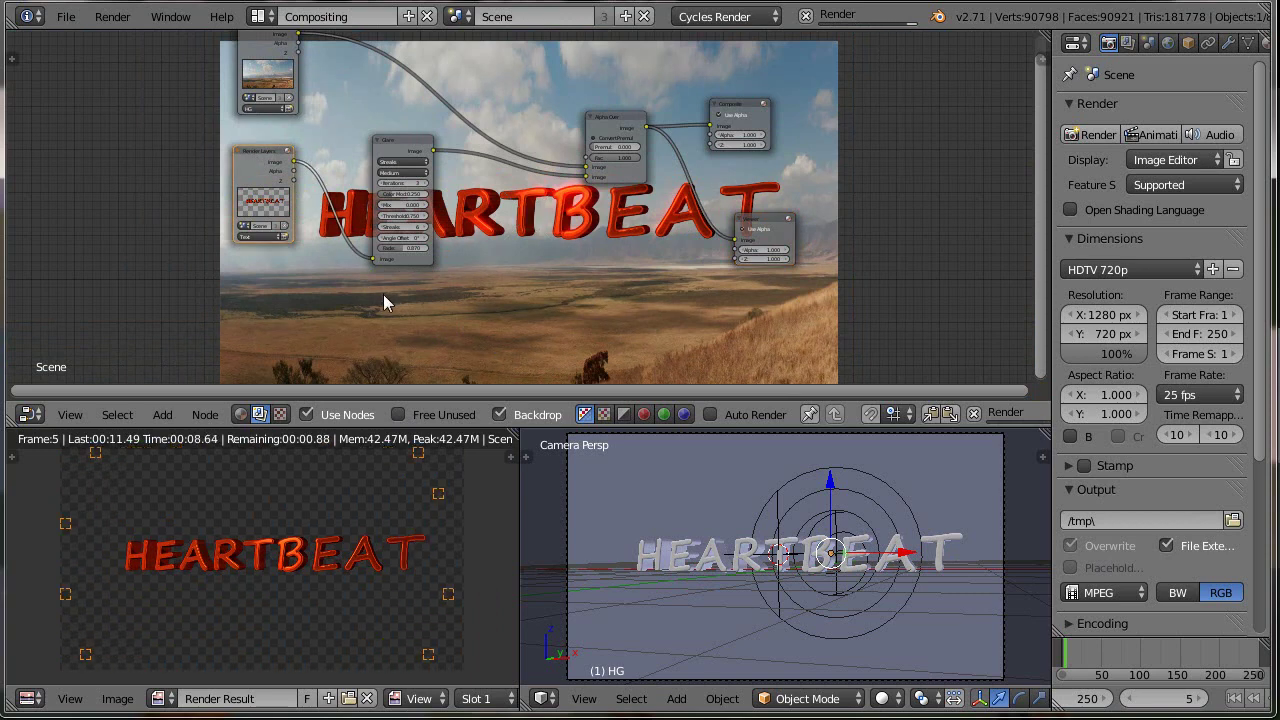